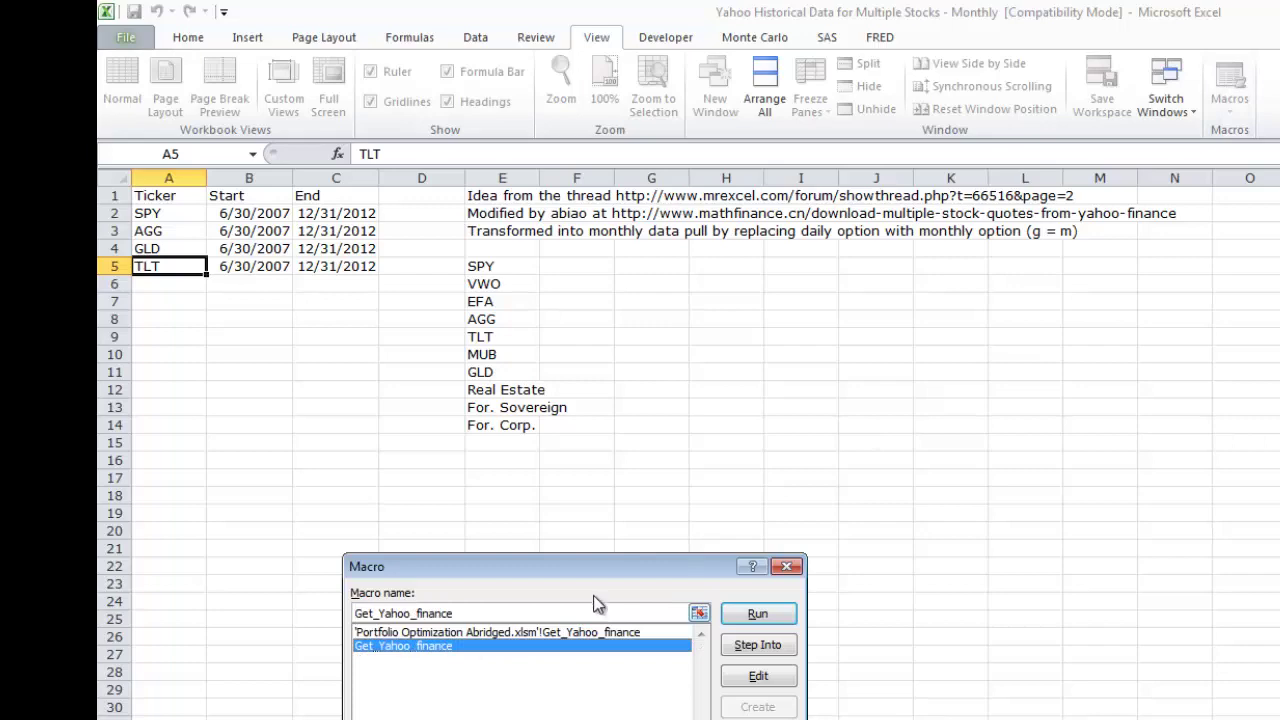
Run the current workbook's Get_Yahoo_finance macro to download the monthly price data for the listed tickers.
drag(586, 566, 379, 299)
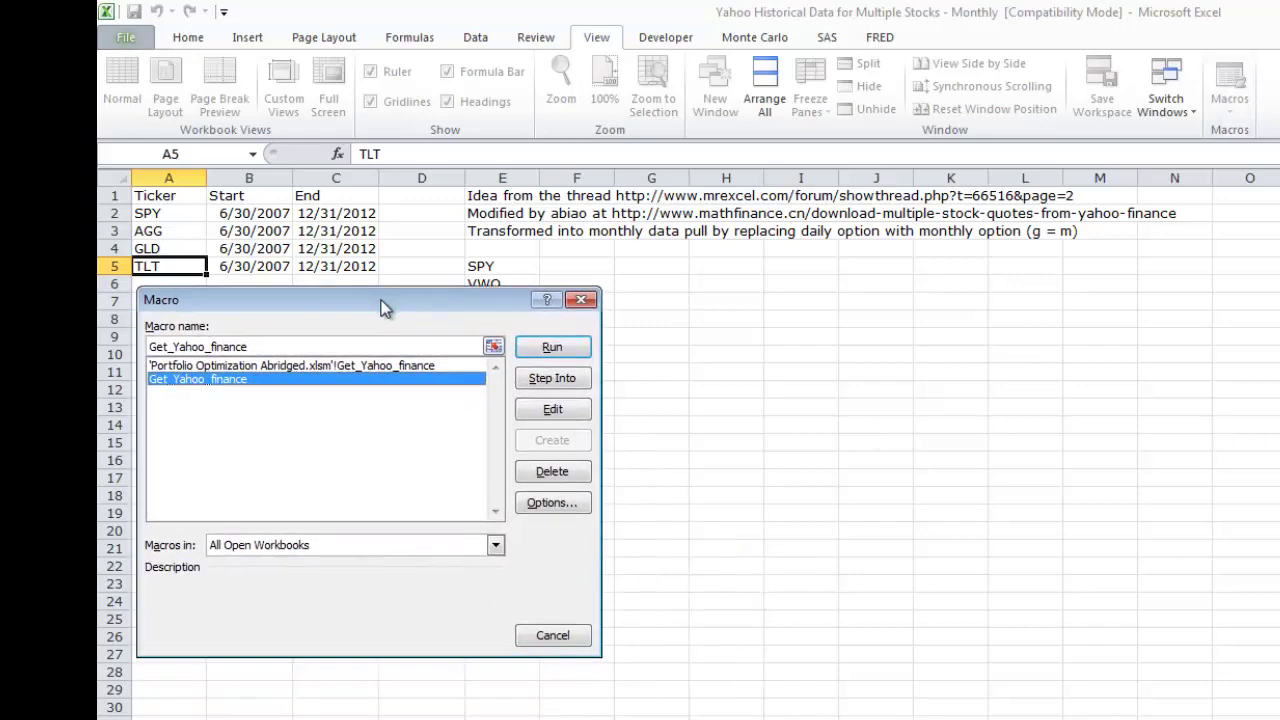
click(552, 347)
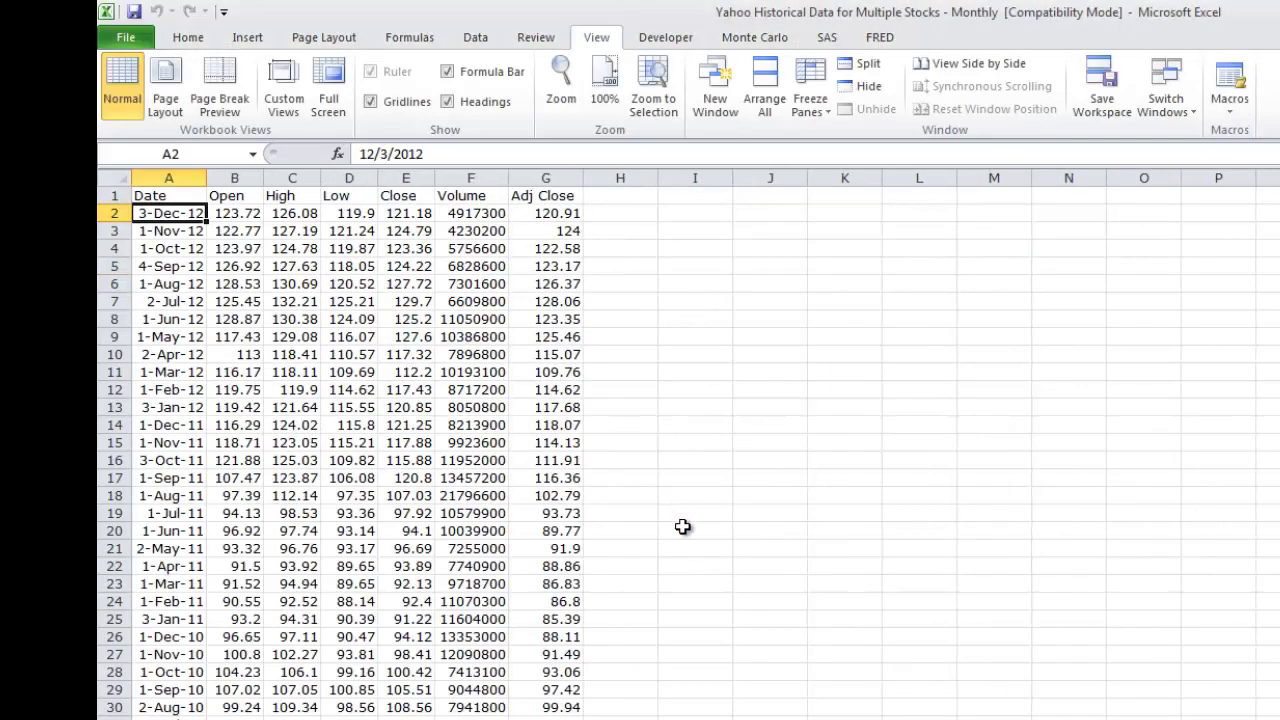
click(682, 527)
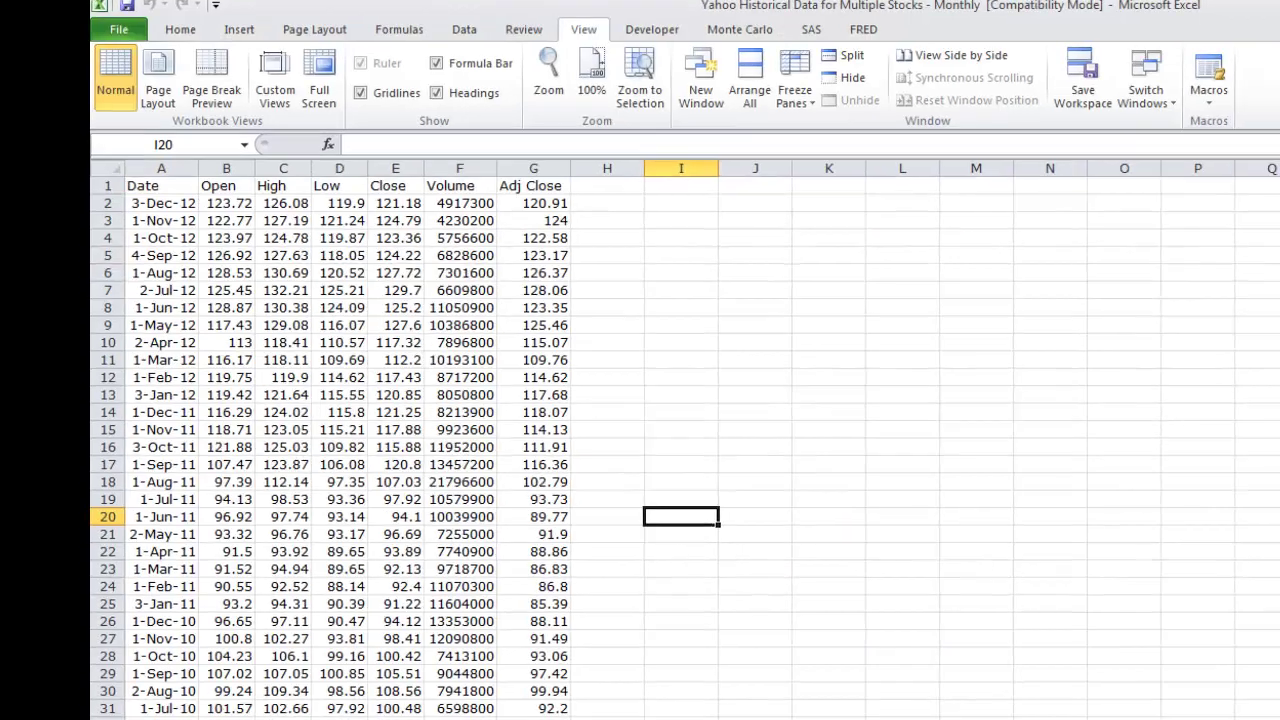
click(738, 377)
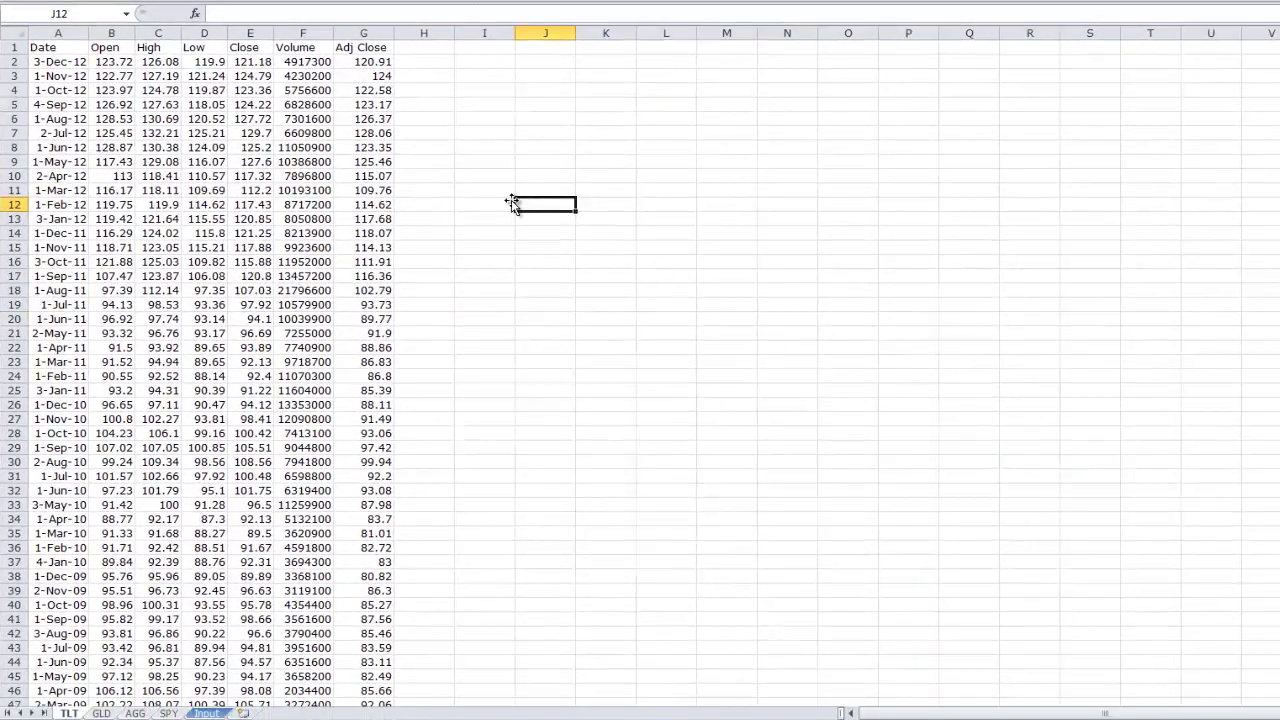
Label cell H1 on the TLT sheet as TLT.
click(86, 47)
click(434, 47)
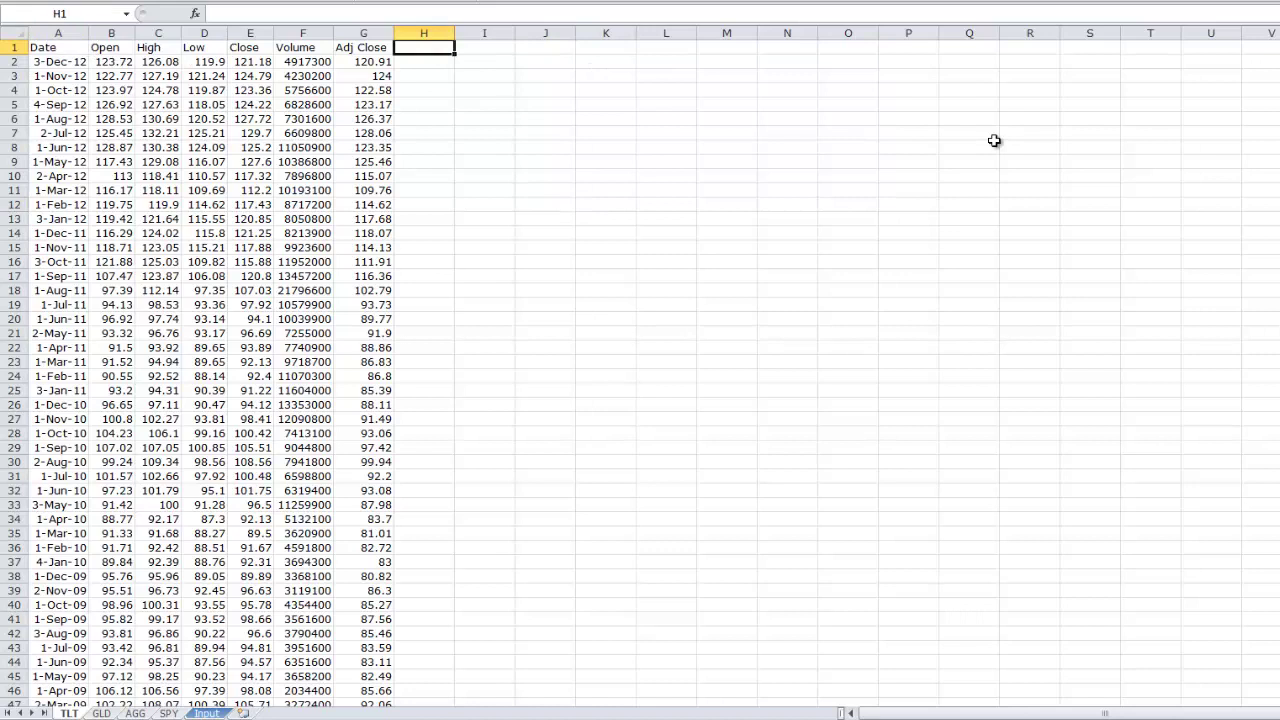
text(TLT)
key(Return)
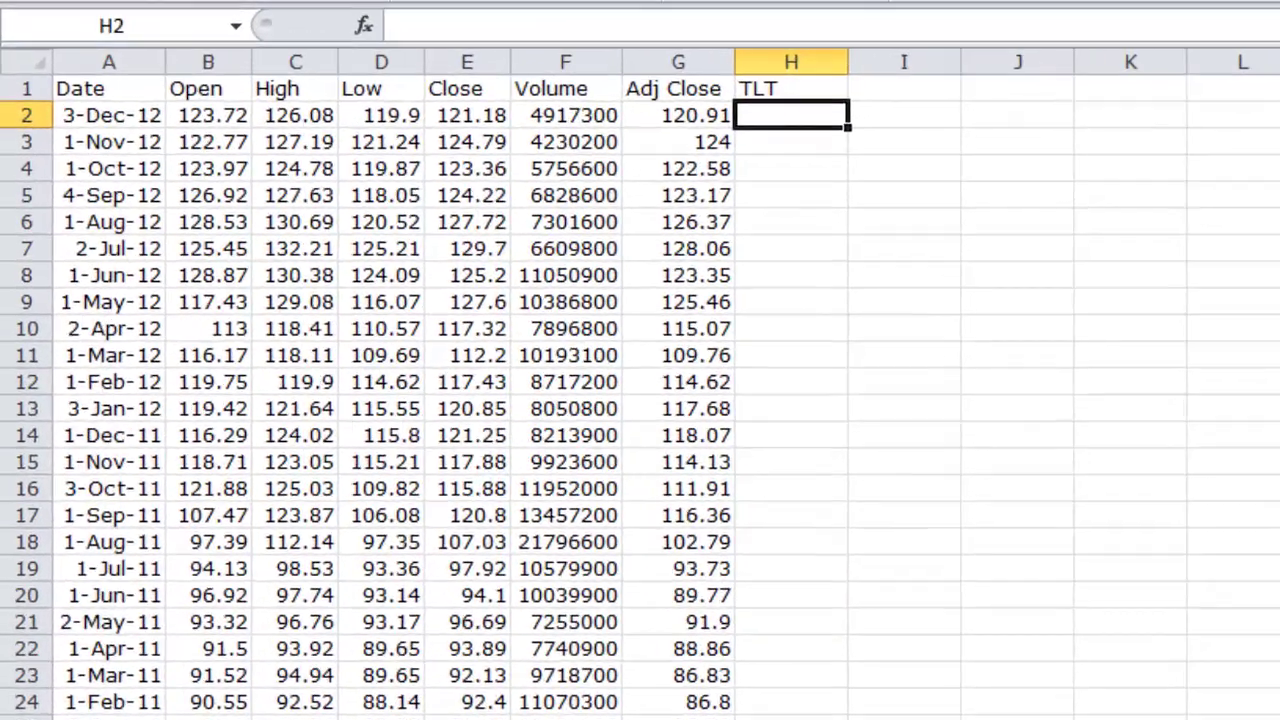
Compute the log return in H2 with =LN(G2/G3) and fill the formula down the TLT column.
text(=ln()
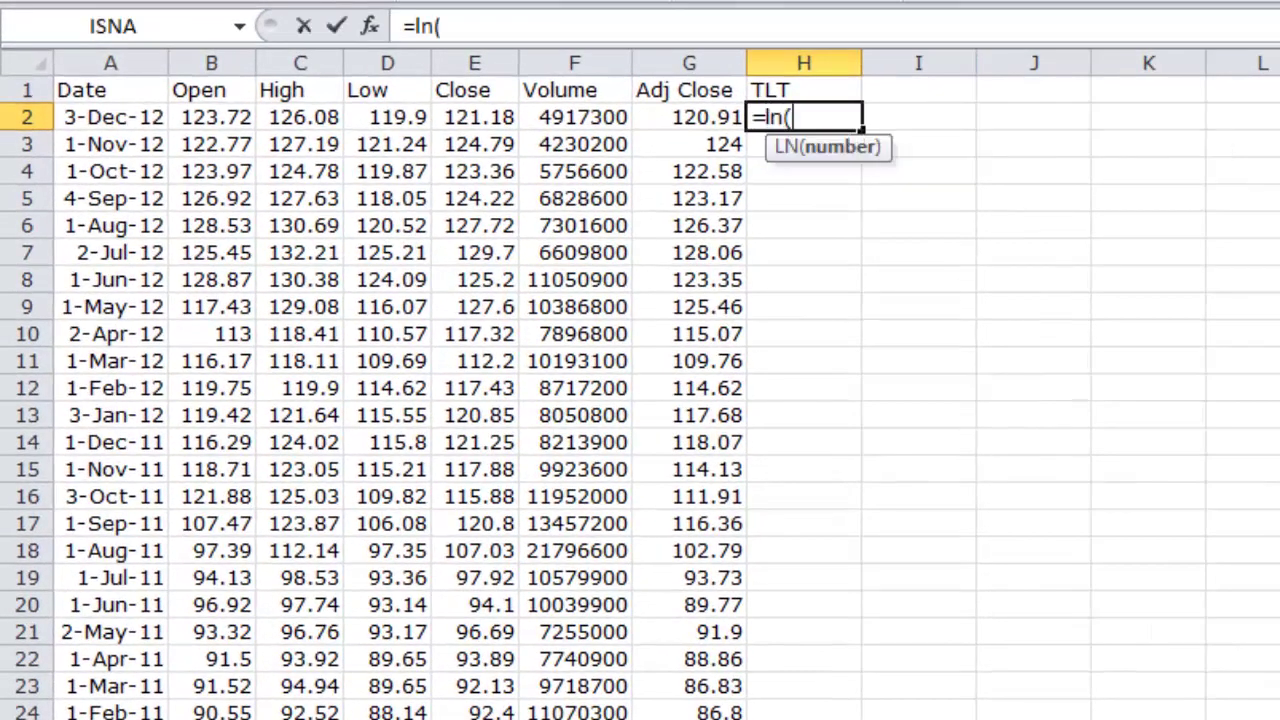
key(Left)
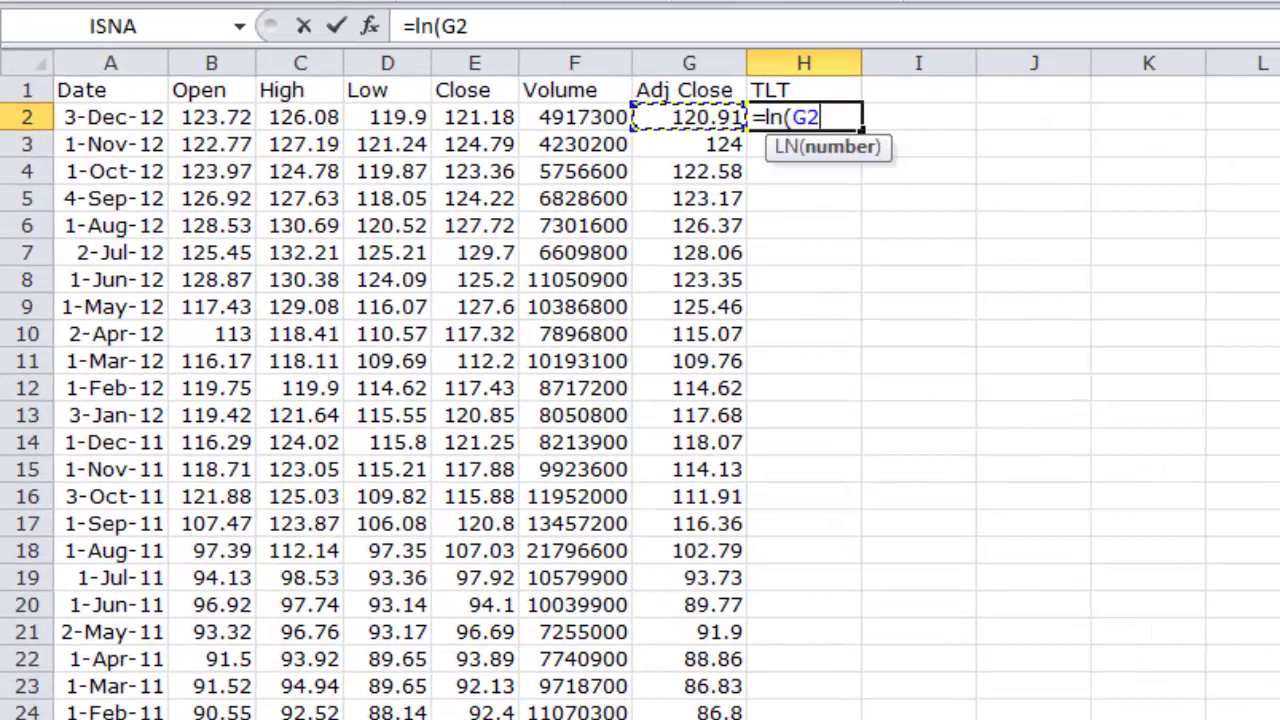
text(/)
key(Down)
key(Left)
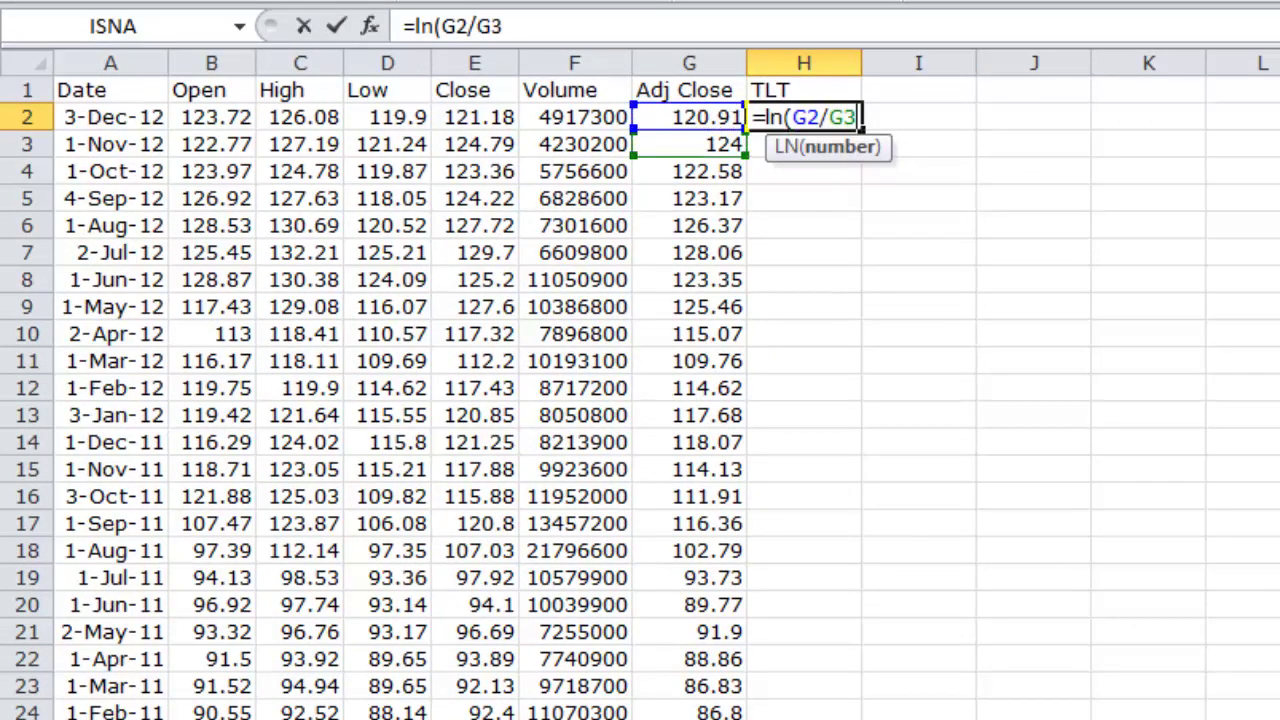
text())
key(ctrl+Return)
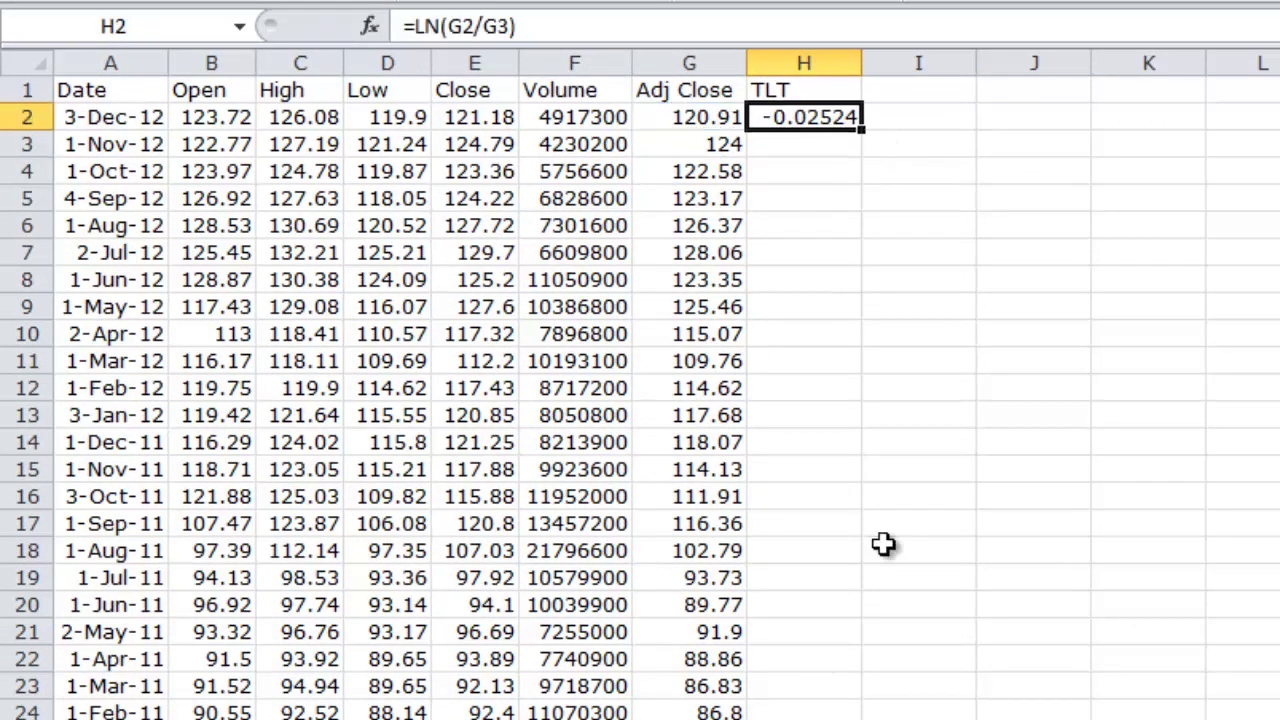
double_click(861, 129)
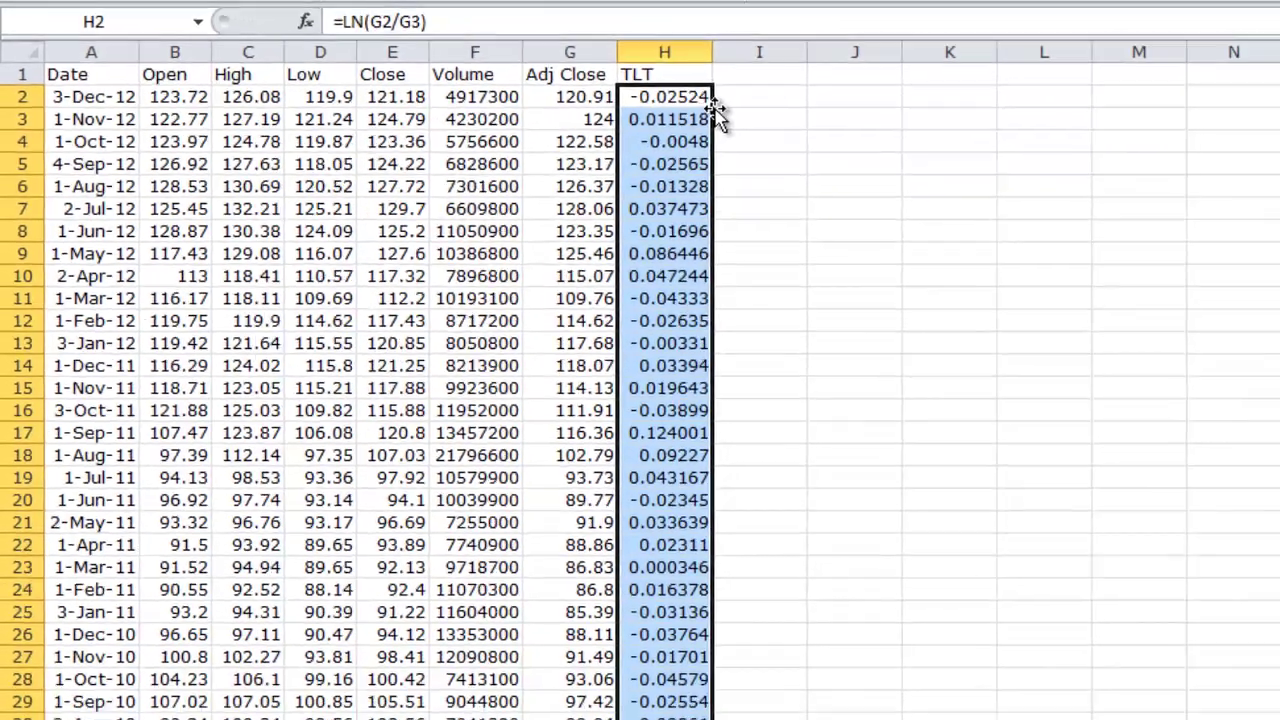
Format the TLT returns in column H as percentages with two decimal places.
key(ctrl+shift+5)
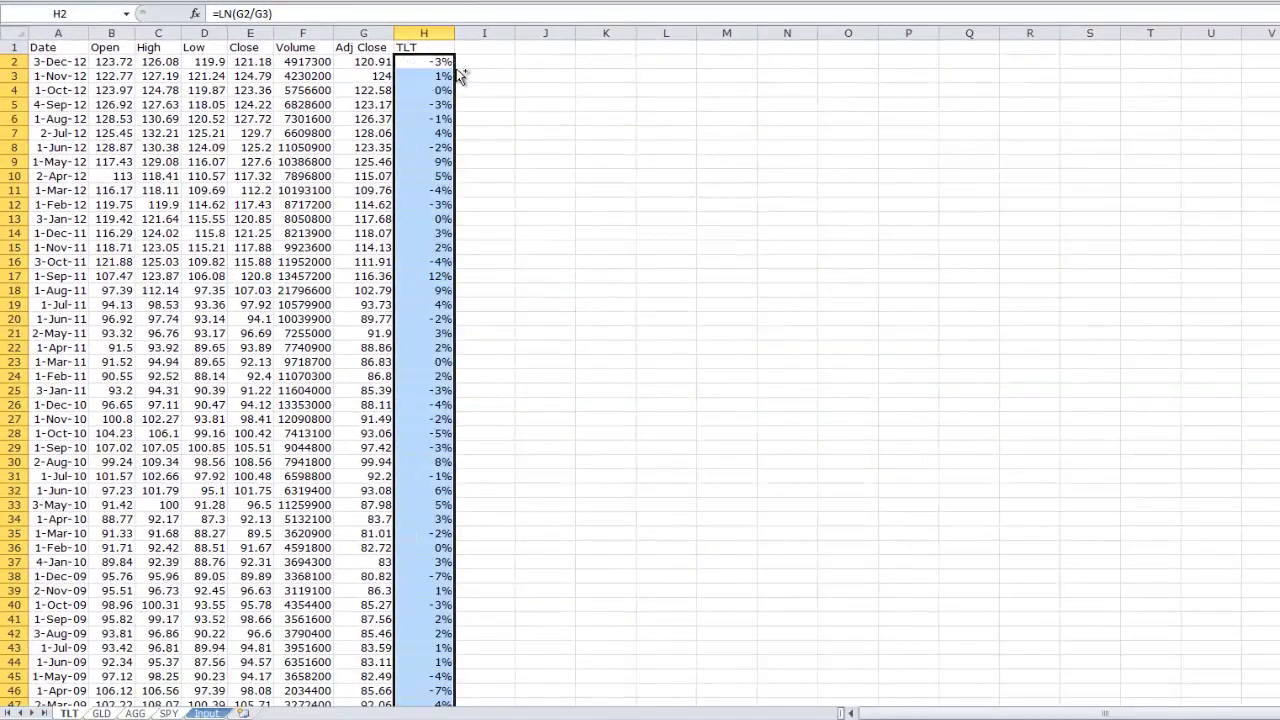
key(alt+h)
key(0)
key(alt+h)
key(0)
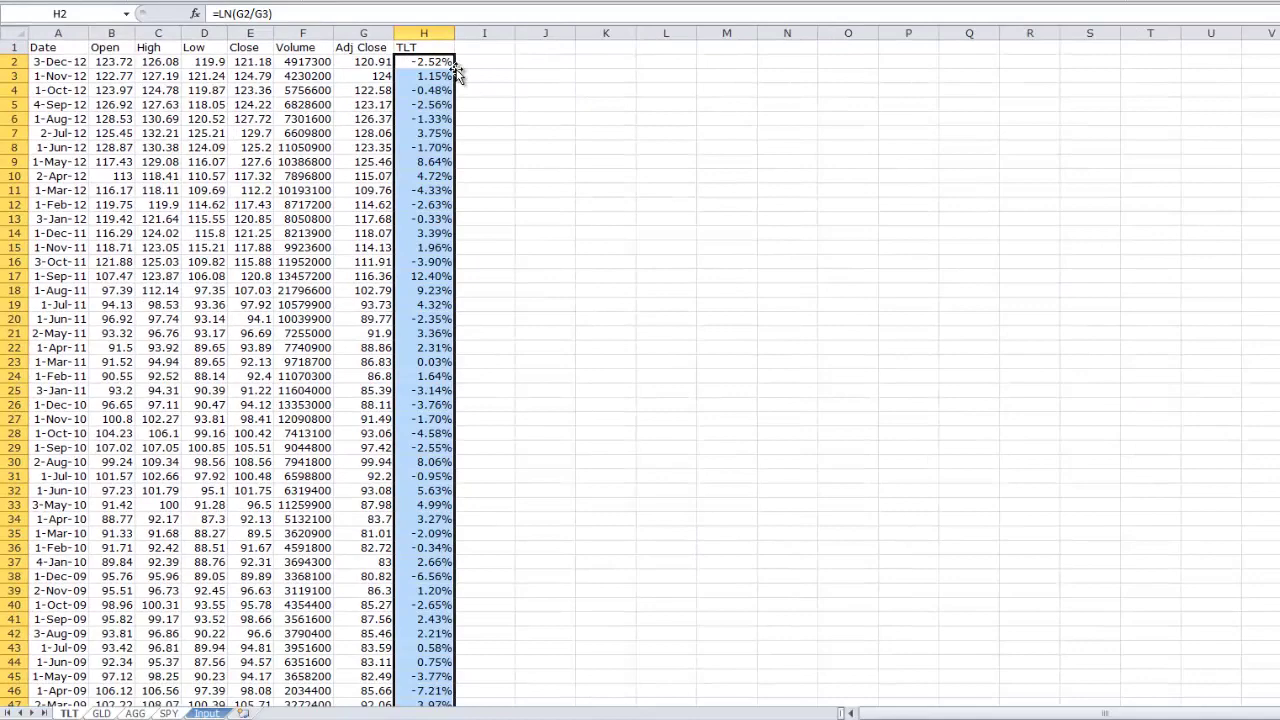
click(500, 62)
Review the Input sheet and the return columns on the GLD, AGG and SPY sheets.
click(207, 712)
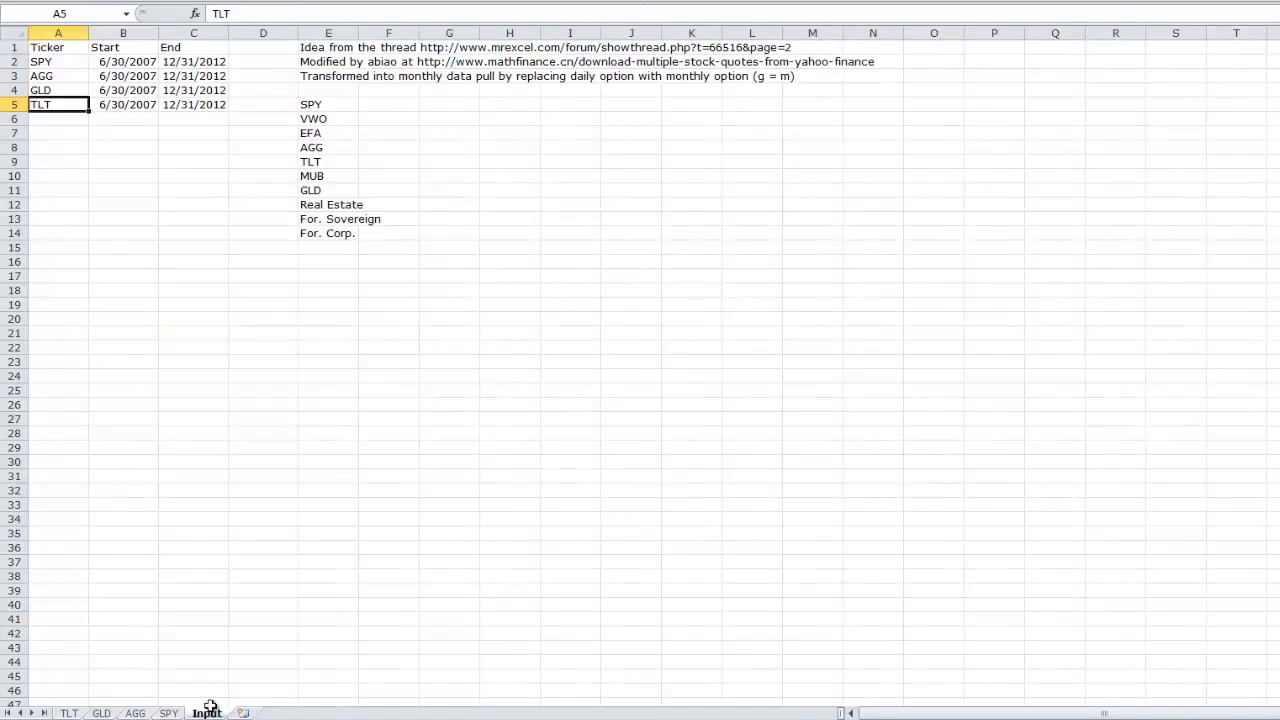
click(68, 712)
click(101, 712)
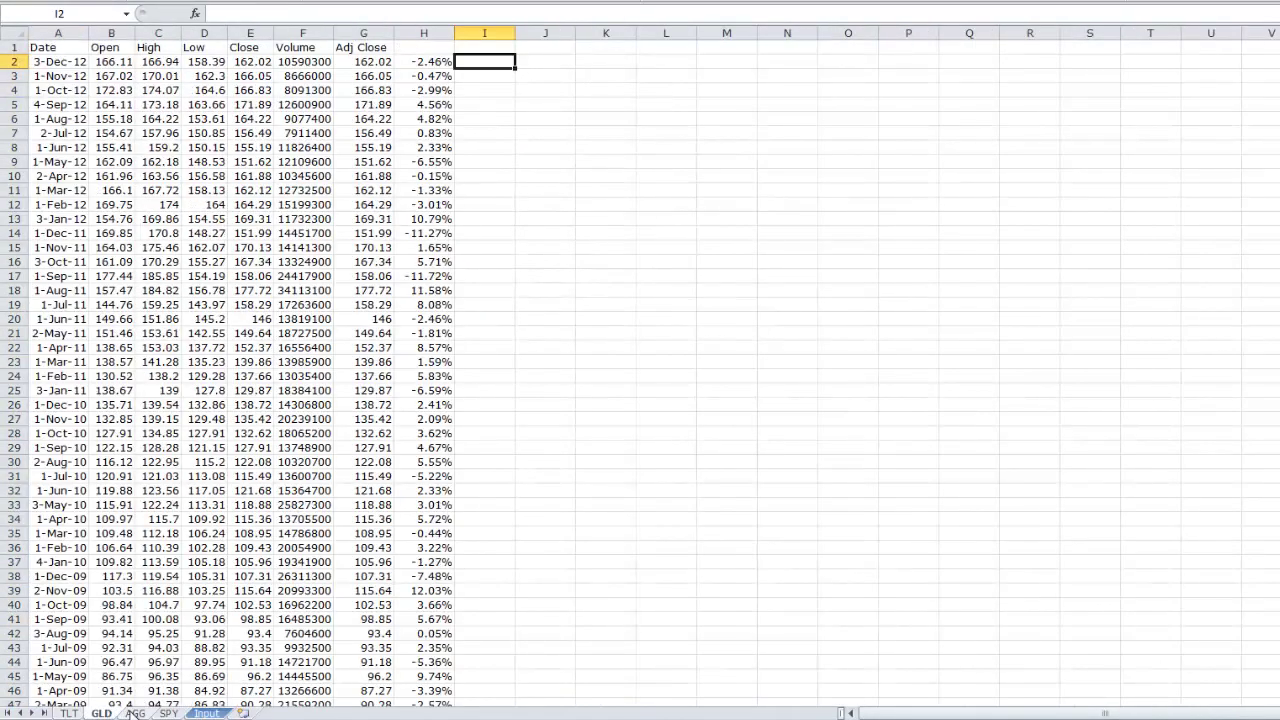
click(133, 712)
click(168, 712)
click(68, 712)
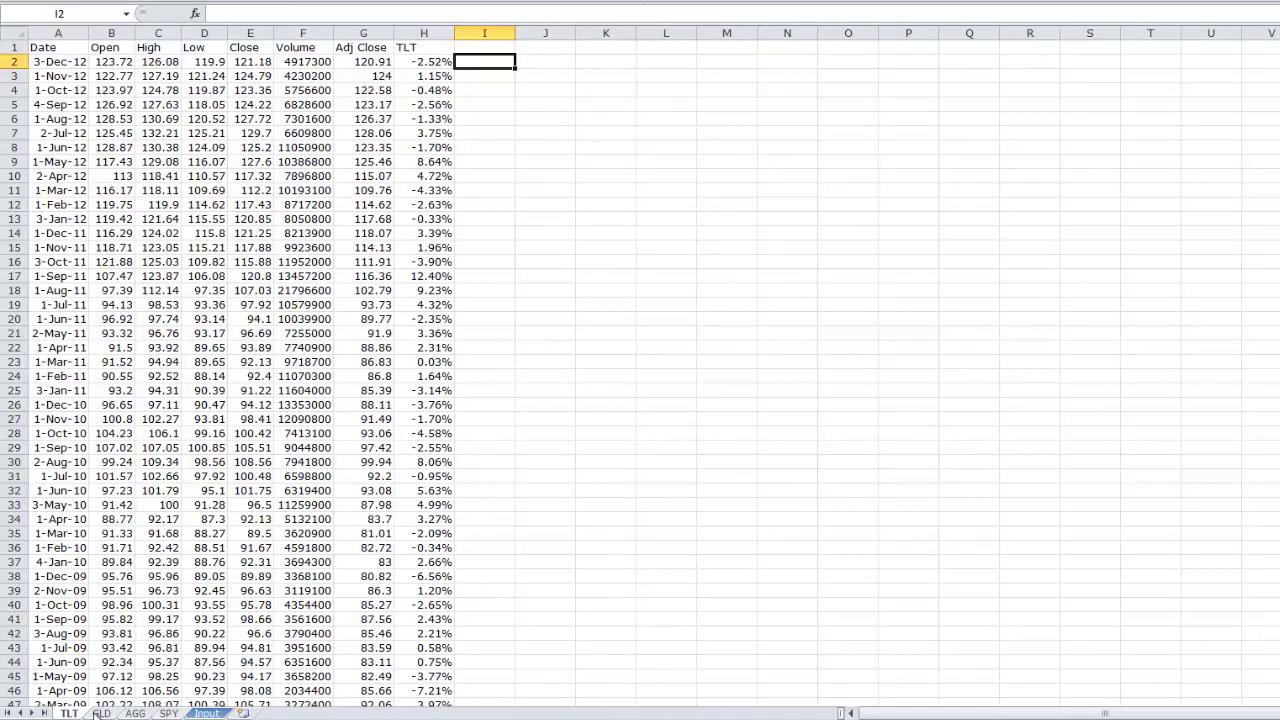
Label the return columns in H1 as GLD on the GLD sheet and AGG on the AGG sheet.
click(101, 712)
click(429, 50)
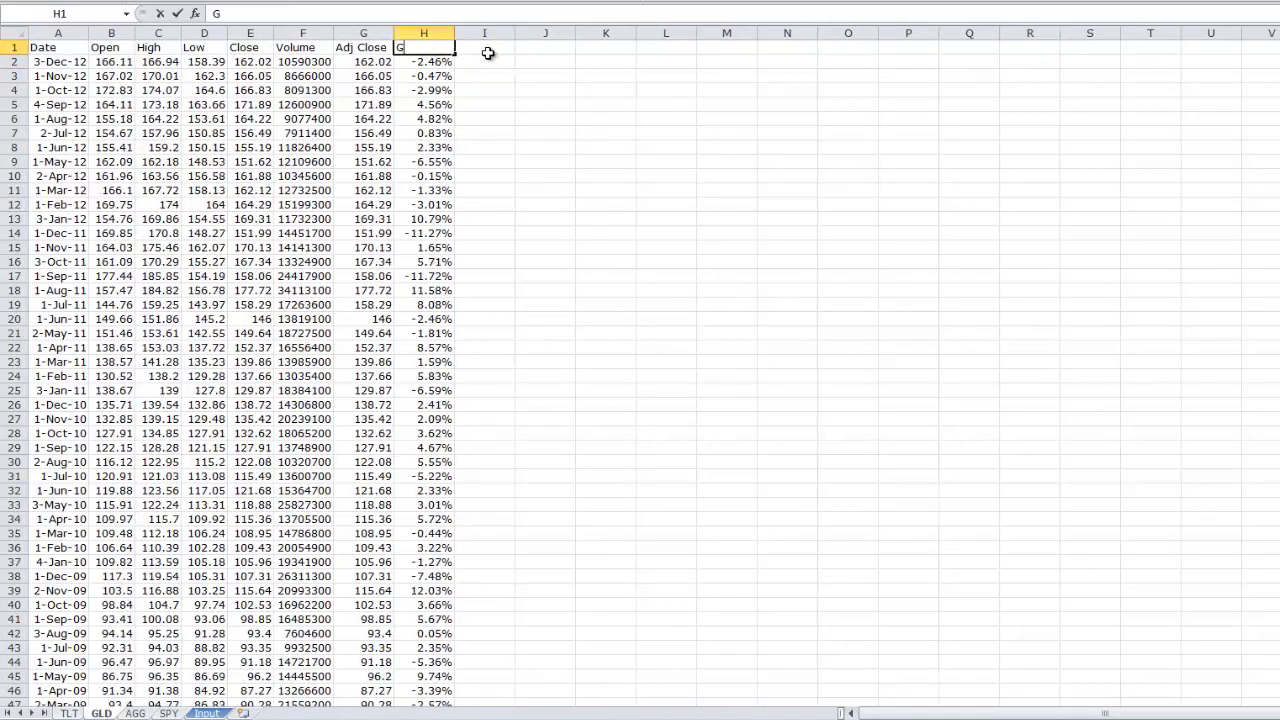
key(ctrl+Page_Down)
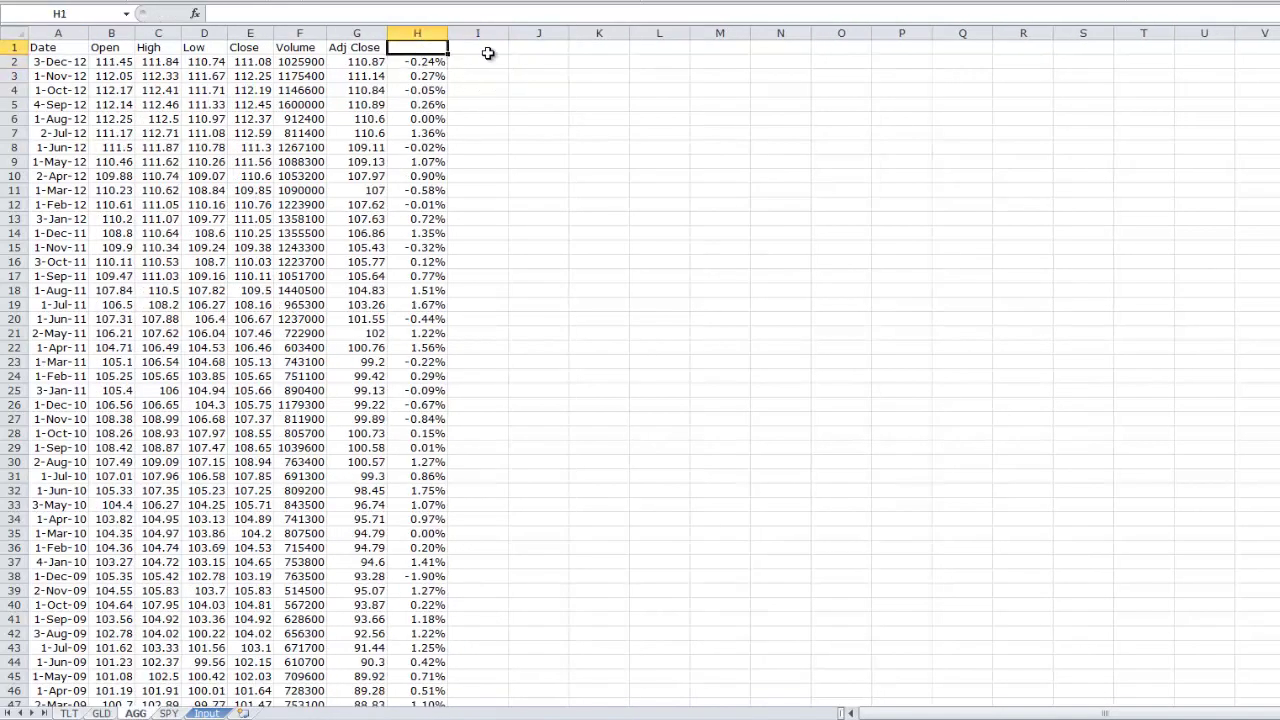
text(AGG)
key(Return)
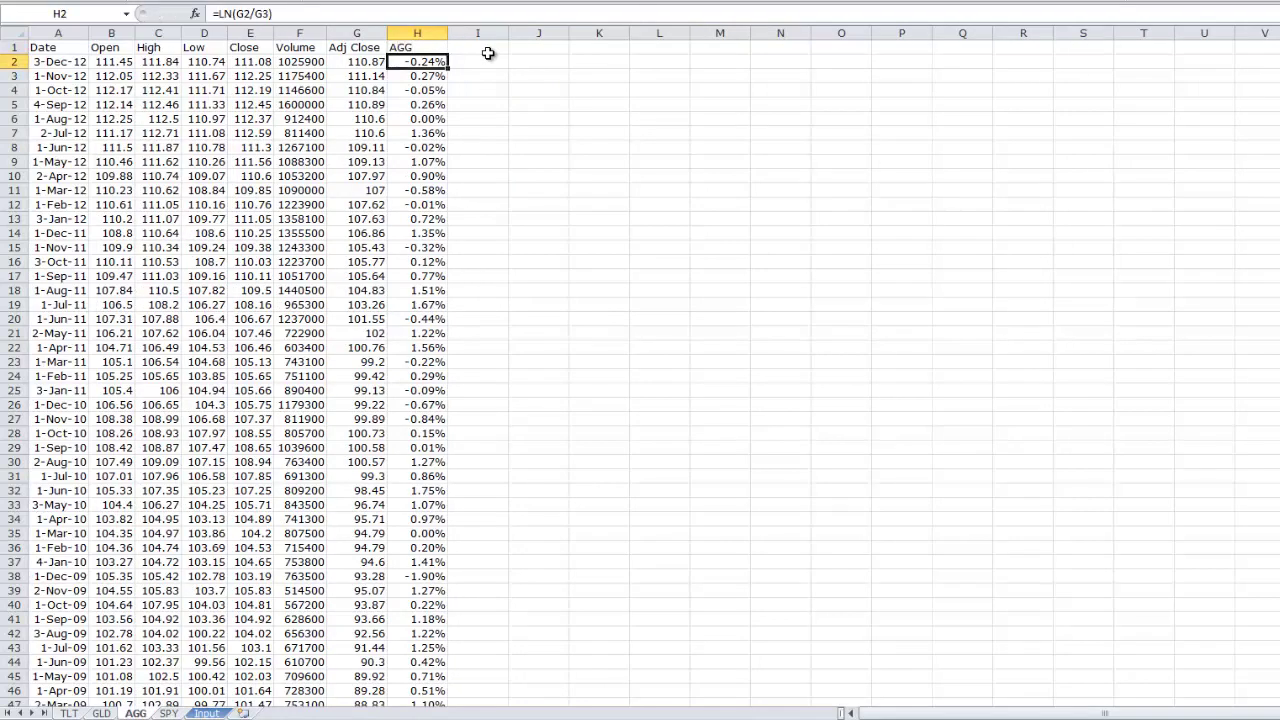
Label the return column on the SPY sheet by entering SPY in H1.
key(ctrl+Page_Down)
text(S)
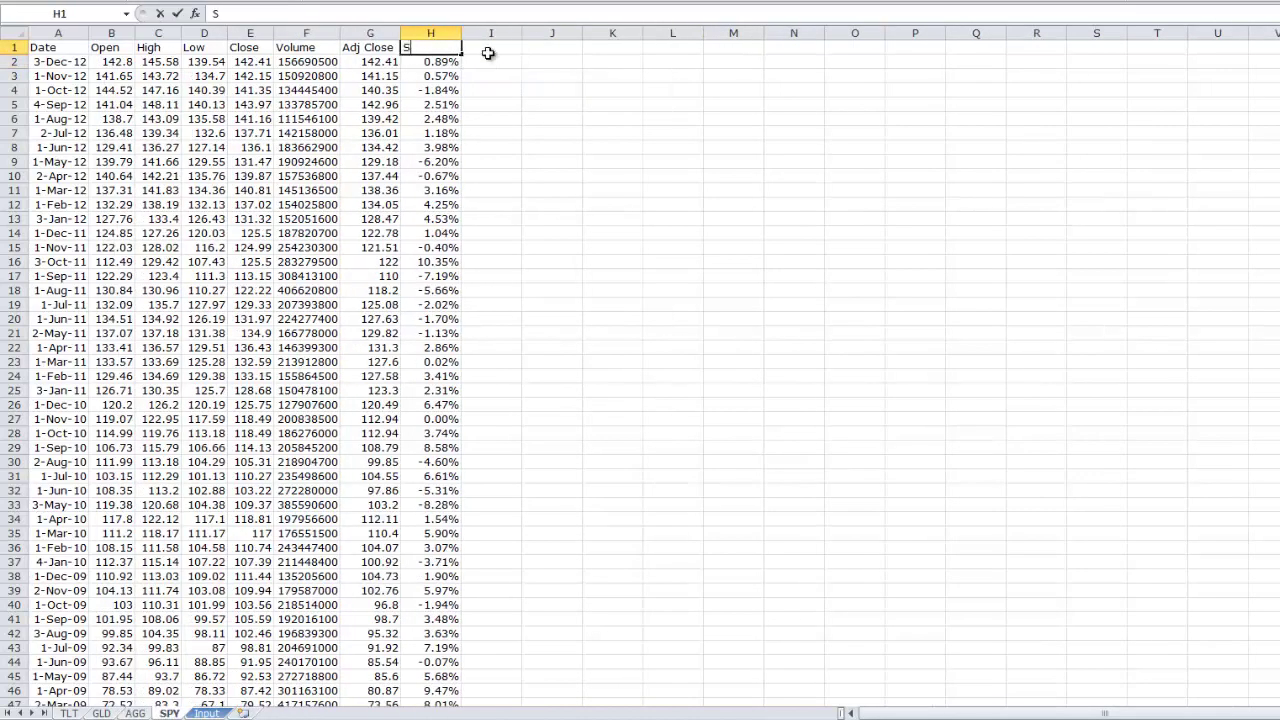
text(PY)
key(Return)
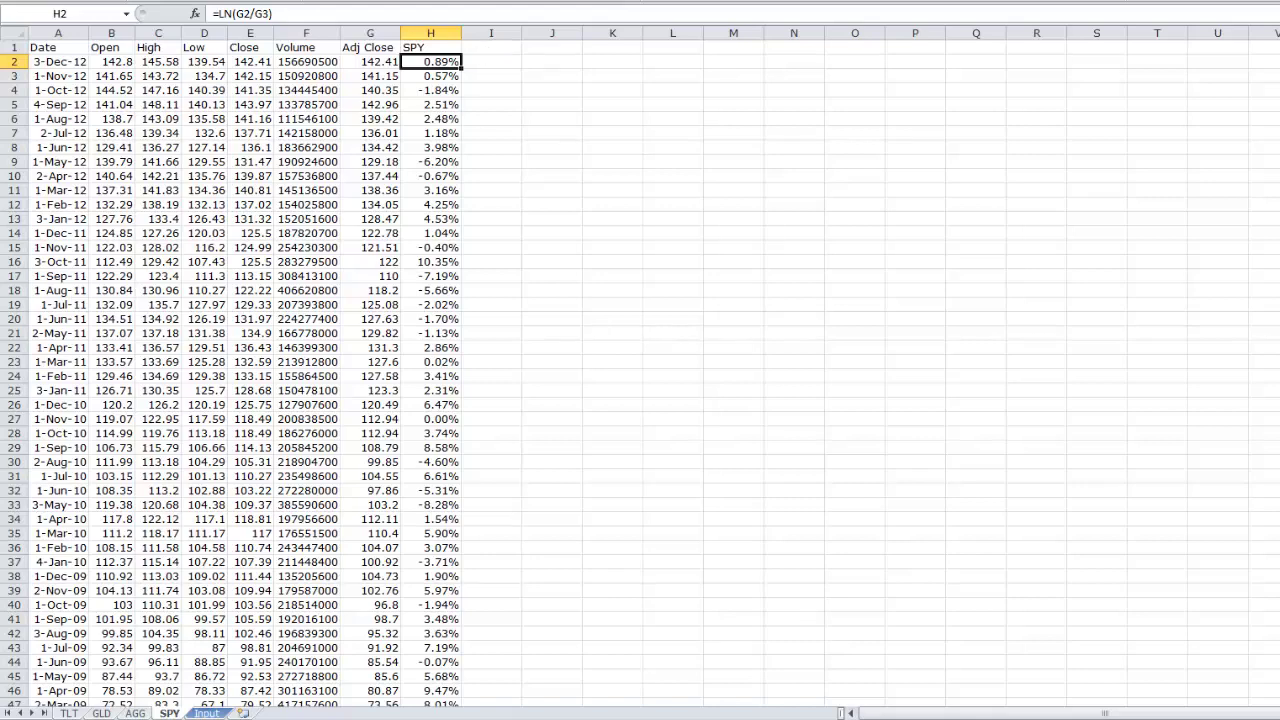
Insert a new worksheet, place it between SPY and Input, and name it Returns.
click(242, 713)
drag(203, 712, 204, 712)
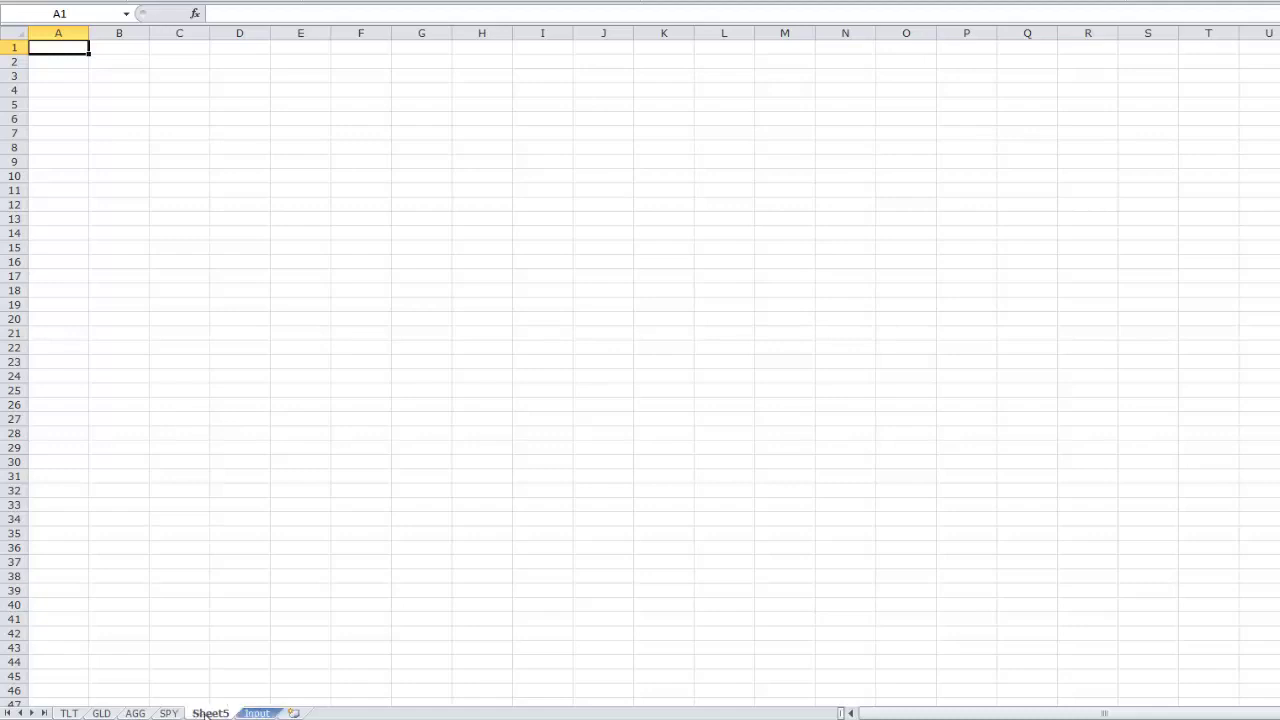
double_click(205, 712)
text(Rnturns)
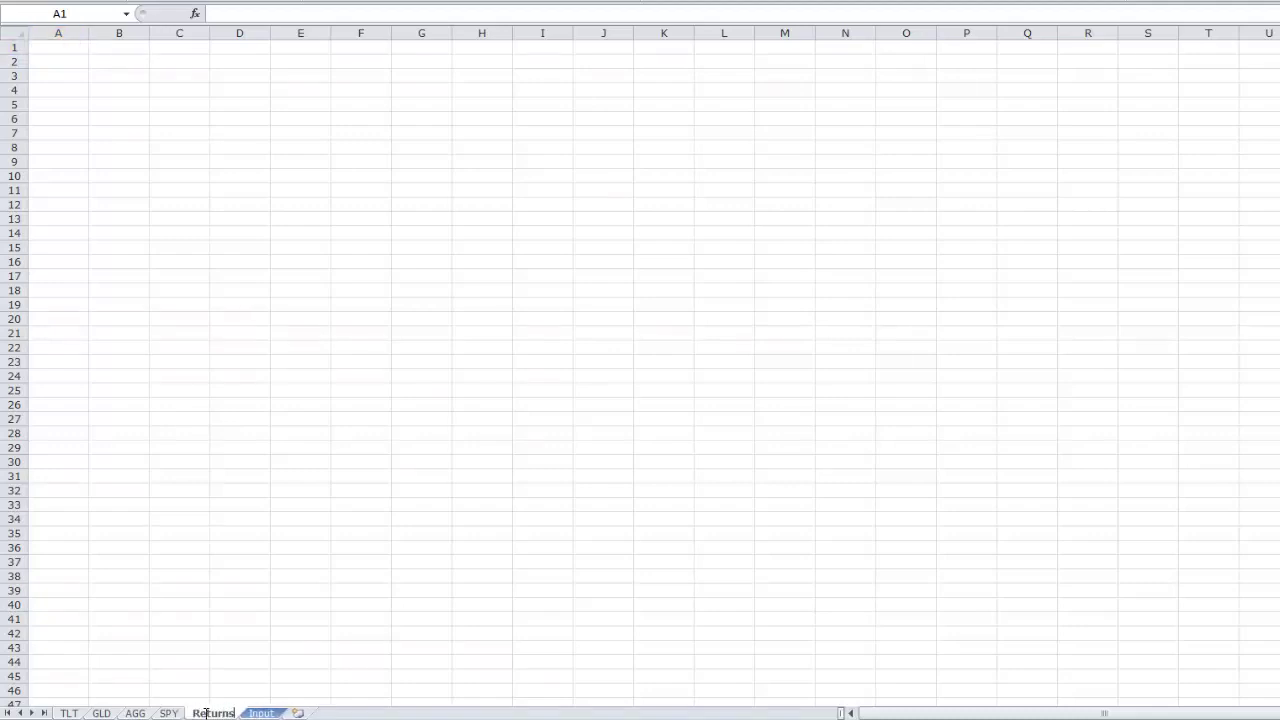
click(87, 50)
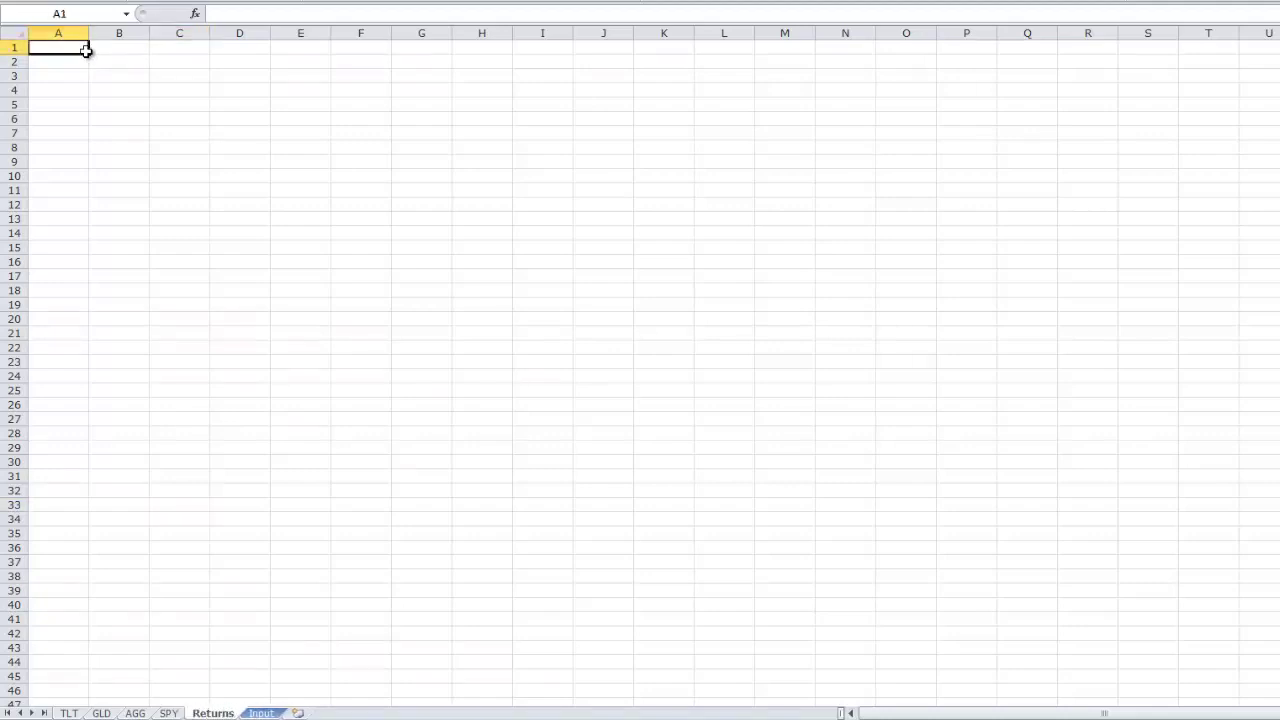
Enter the header Date in A1, link A2 to the SPY dates with =SPY!A2, and fill it down column A.
text(Date)
key(Return)
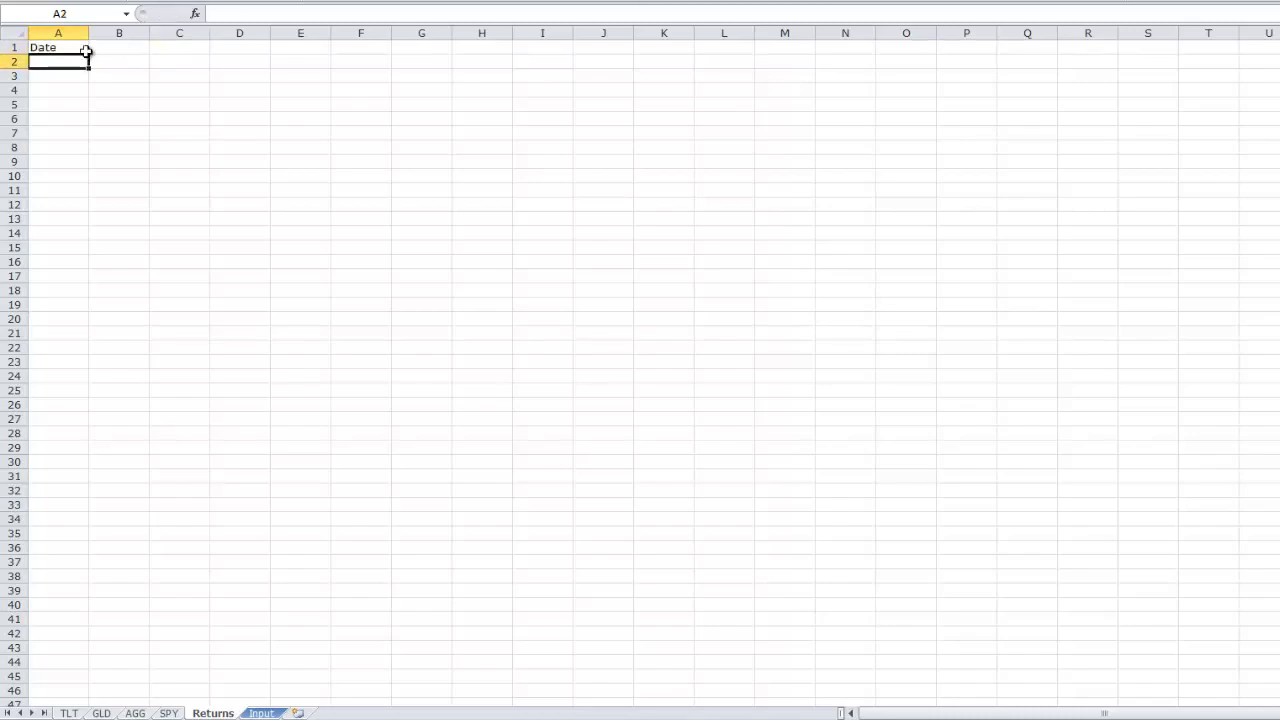
text(=)
key(ctrl+Page_Up)
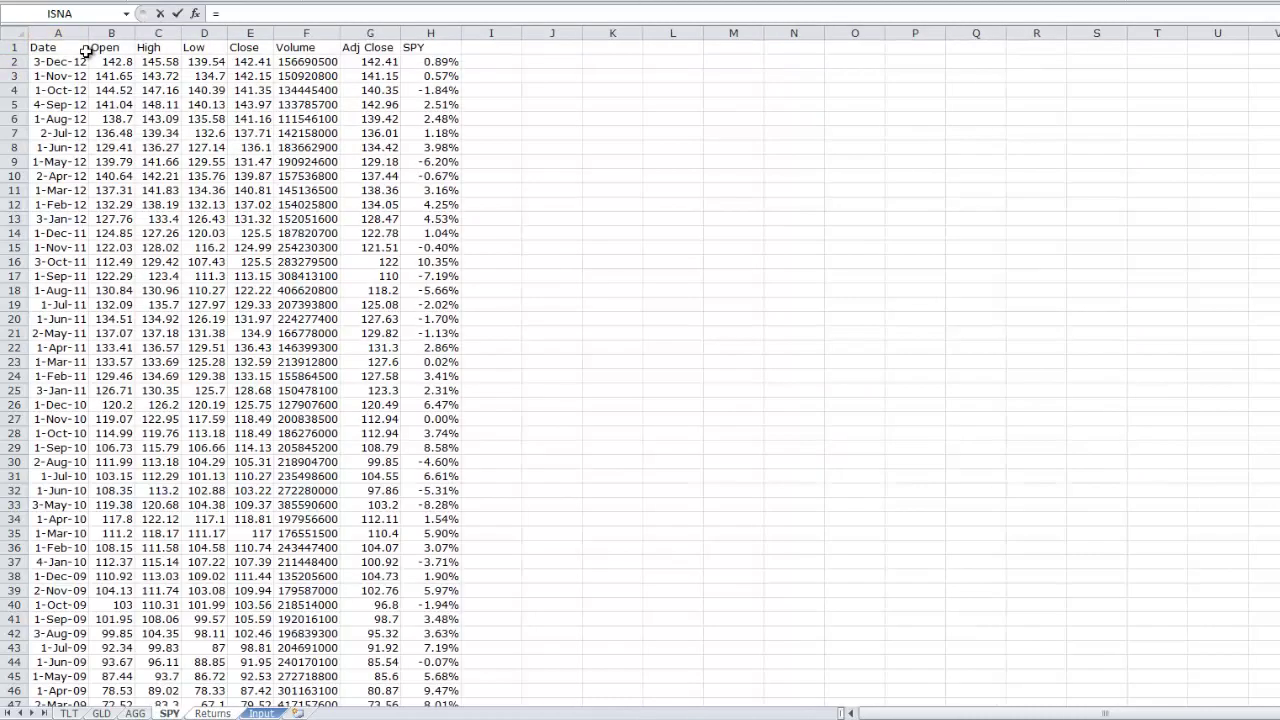
click(85, 59)
key(Return)
click(77, 61)
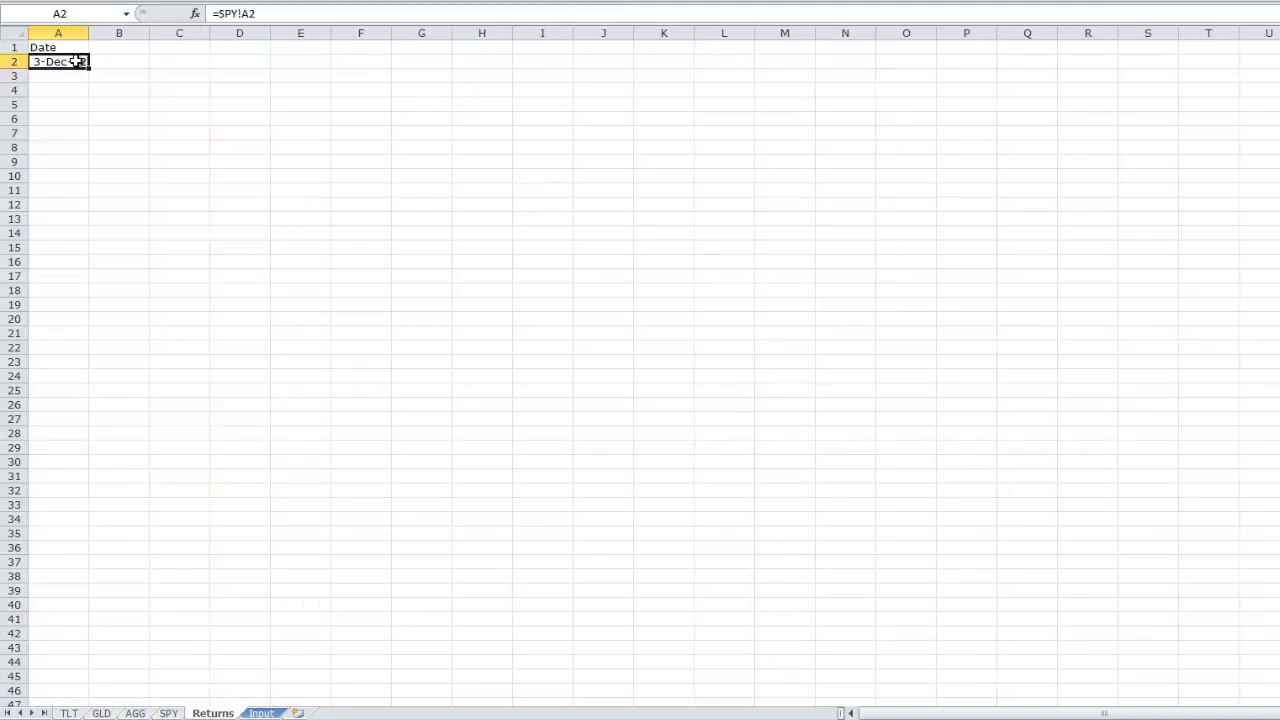
drag(90, 70, 63, 557)
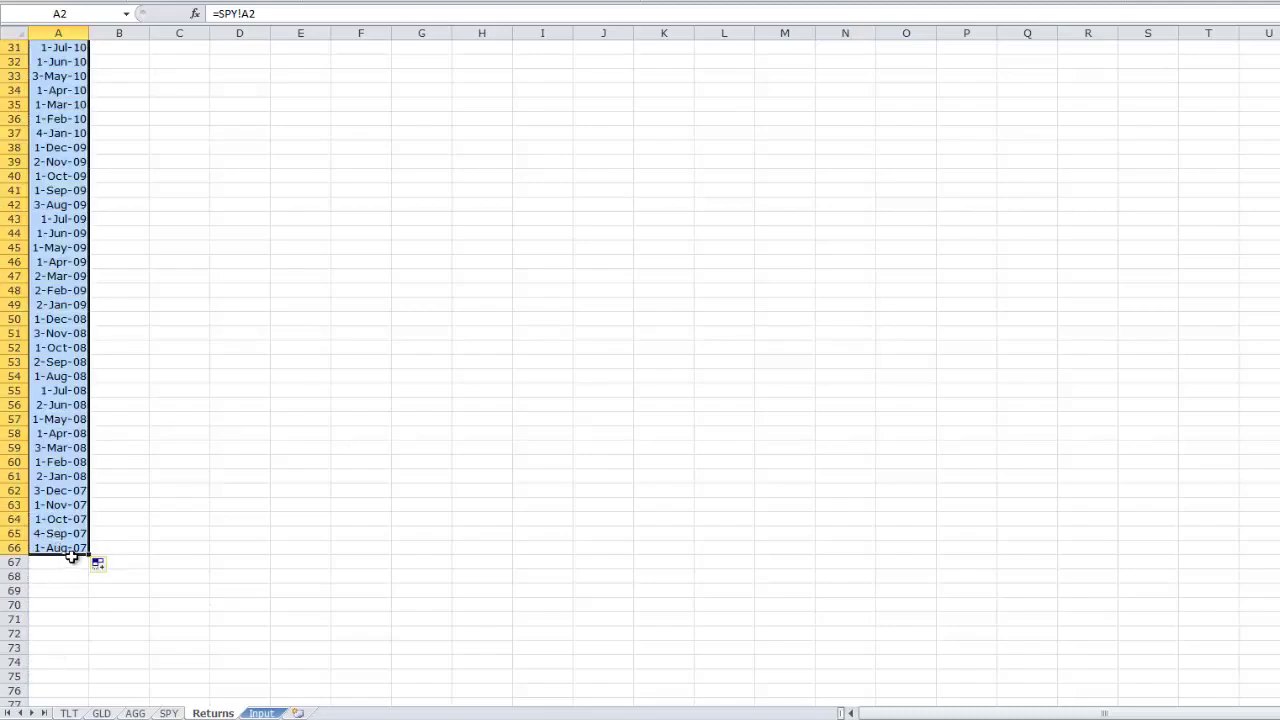
click(76, 564)
Clear the two erroneous return formulas in H67:H68 at the end of the TLT sheet.
key(ctrl+Page_Up)
key(ctrl+Page_Up)
key(ctrl+Page_Up)
key(ctrl+Page_Up)
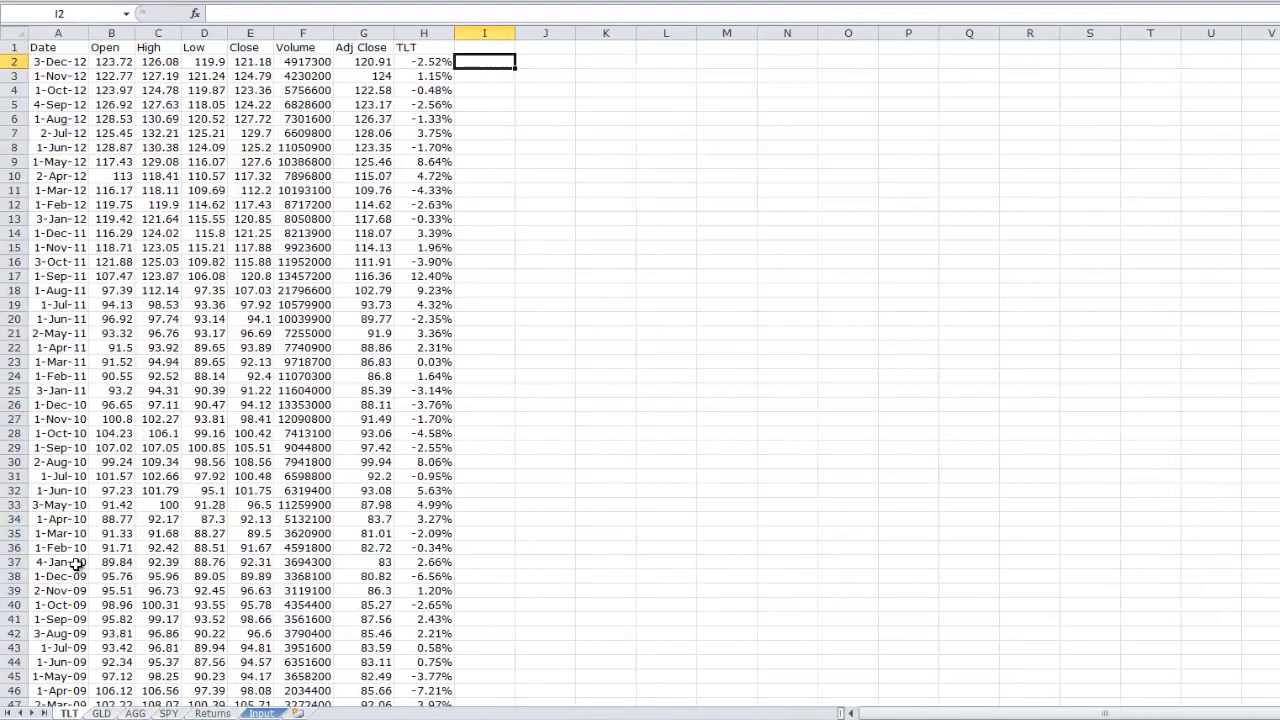
key(Left)
key(ctrl+Down)
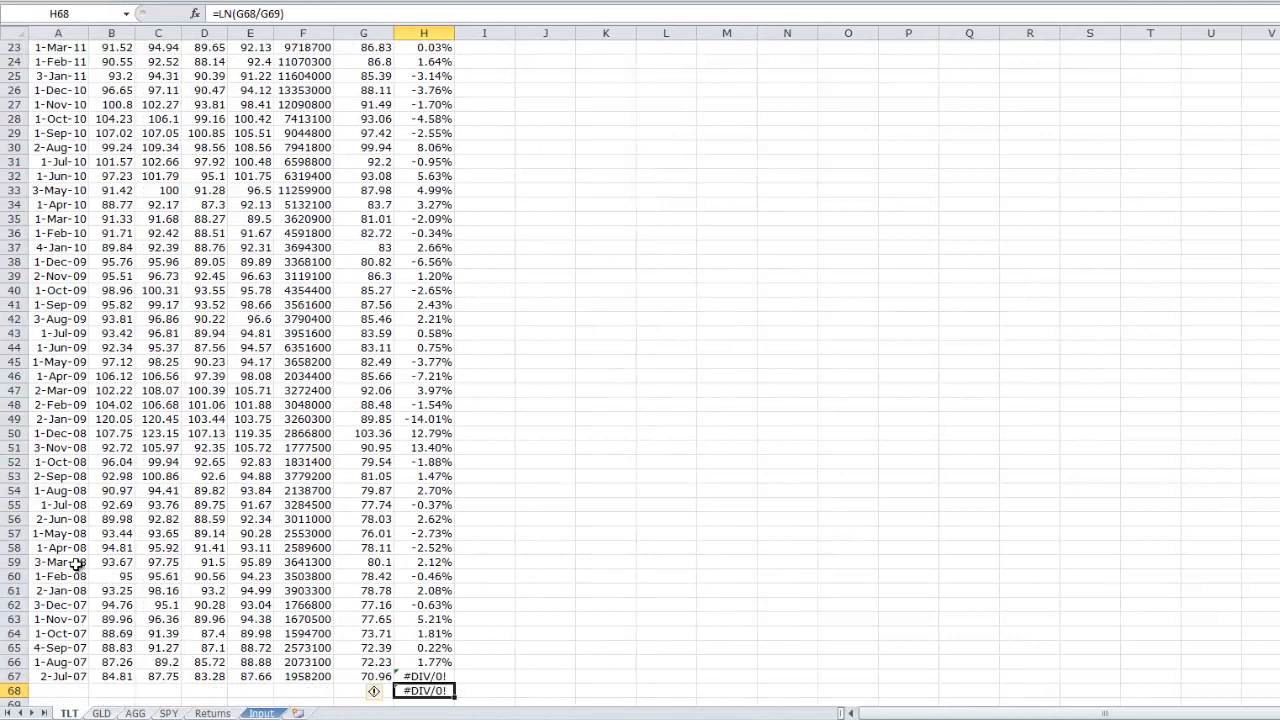
key(Up)
key(shift+Down)
key(Delete)
Examine row 67, the earliest month on the TLT sheet, from the date across to the return column.
key(Left)
key(Left)
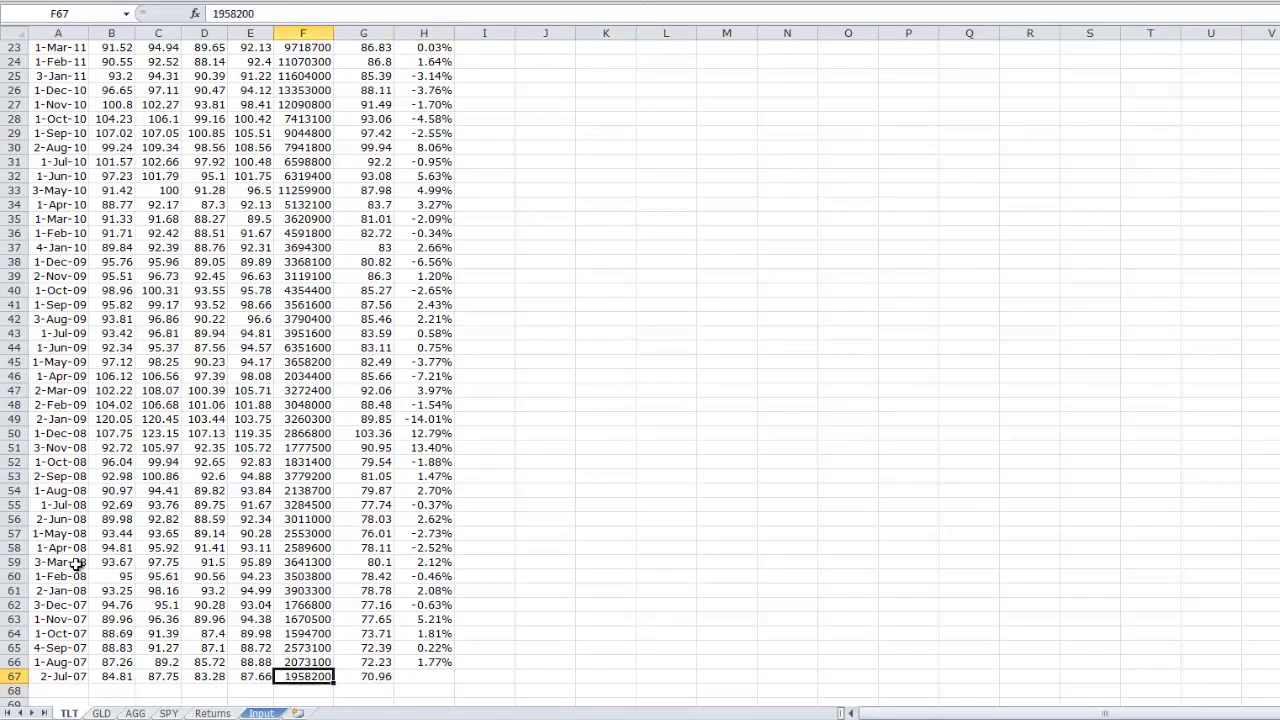
key(Left)
key(Left)
key(Left)
key(Left)
key(Left)
key(Right)
key(Right)
key(Right)
key(Right)
key(Right)
key(Right)
key(Right)
key(Right)
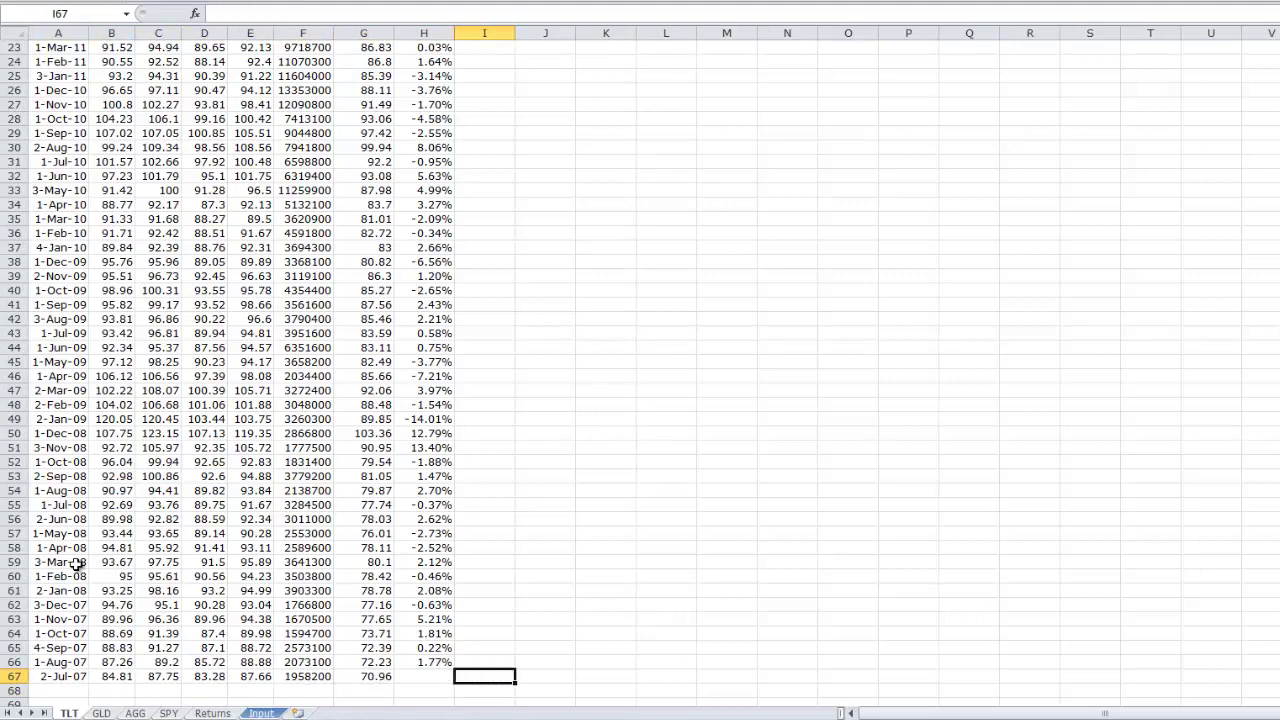
key(Left)
key(Left)
key(Left)
key(Left)
key(Left)
key(Left)
key(Left)
key(Left)
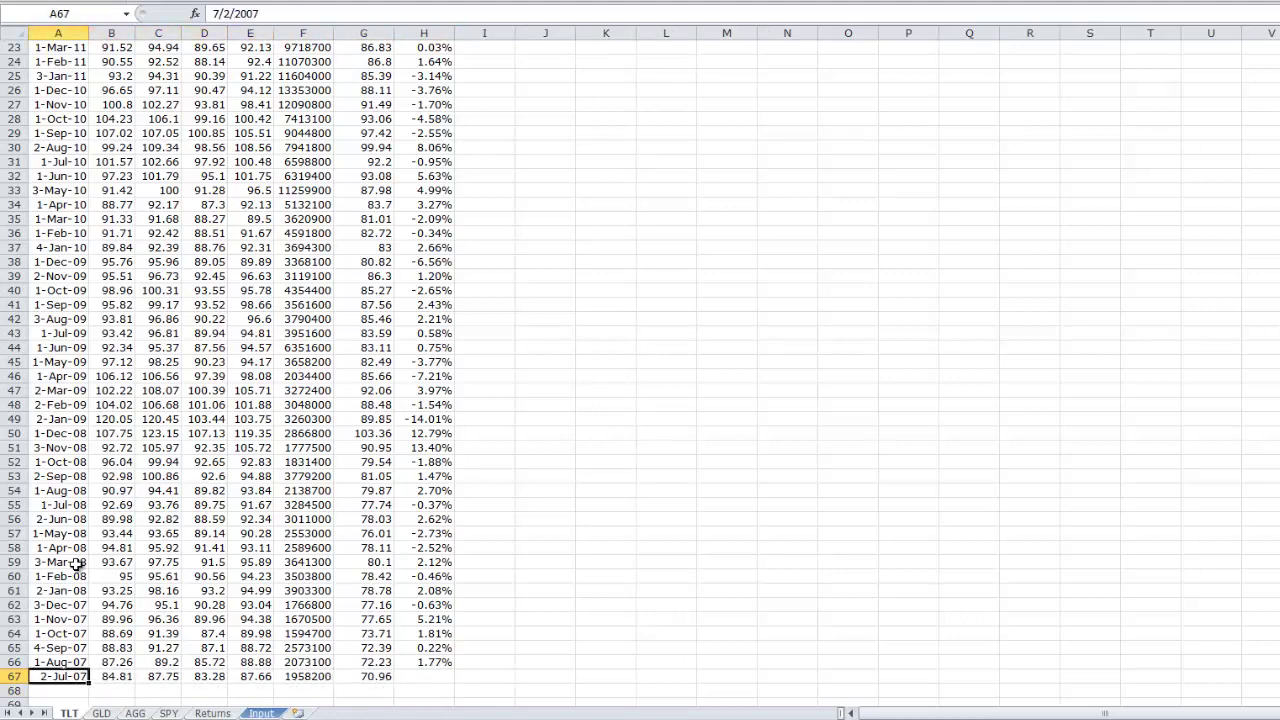
Delete the July 2007 date in A67 of the Returns sheet and go back to cell A1.
key(ctrl+Page_Down)
key(ctrl+Page_Down)
key(ctrl+Page_Down)
key(ctrl+Page_Down)
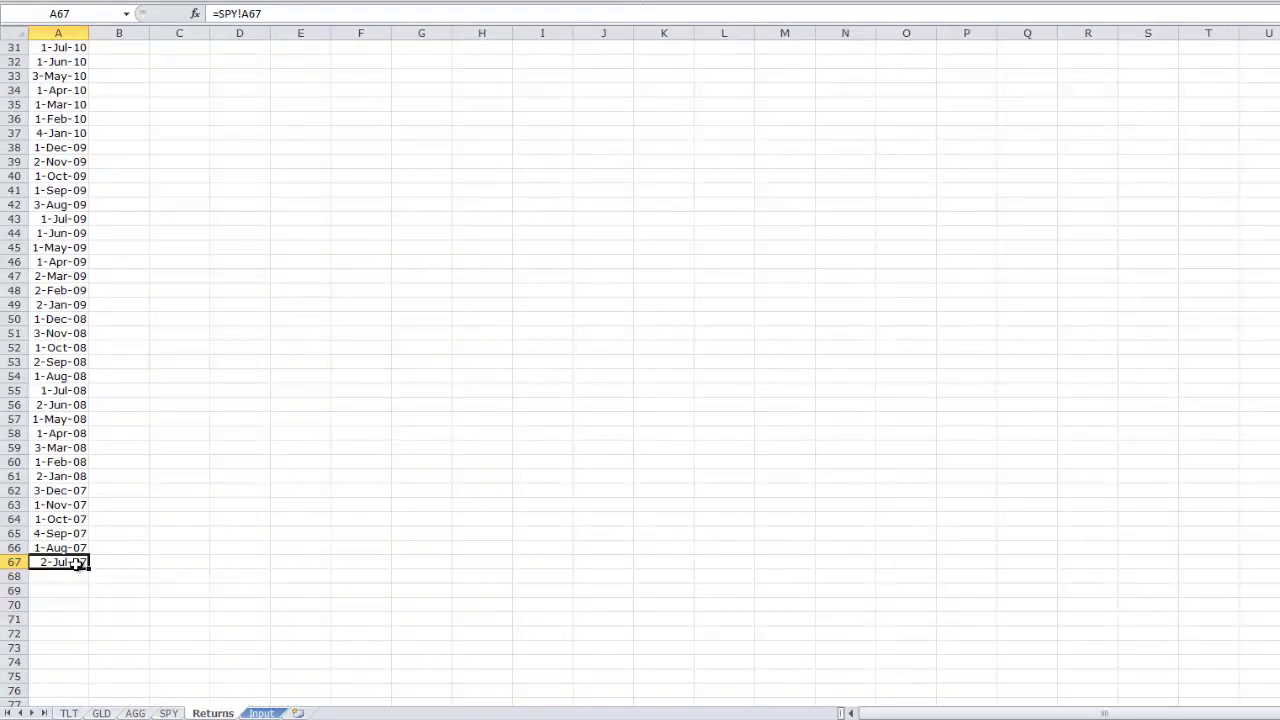
key(Delete)
key(Up)
key(ctrl+Home)
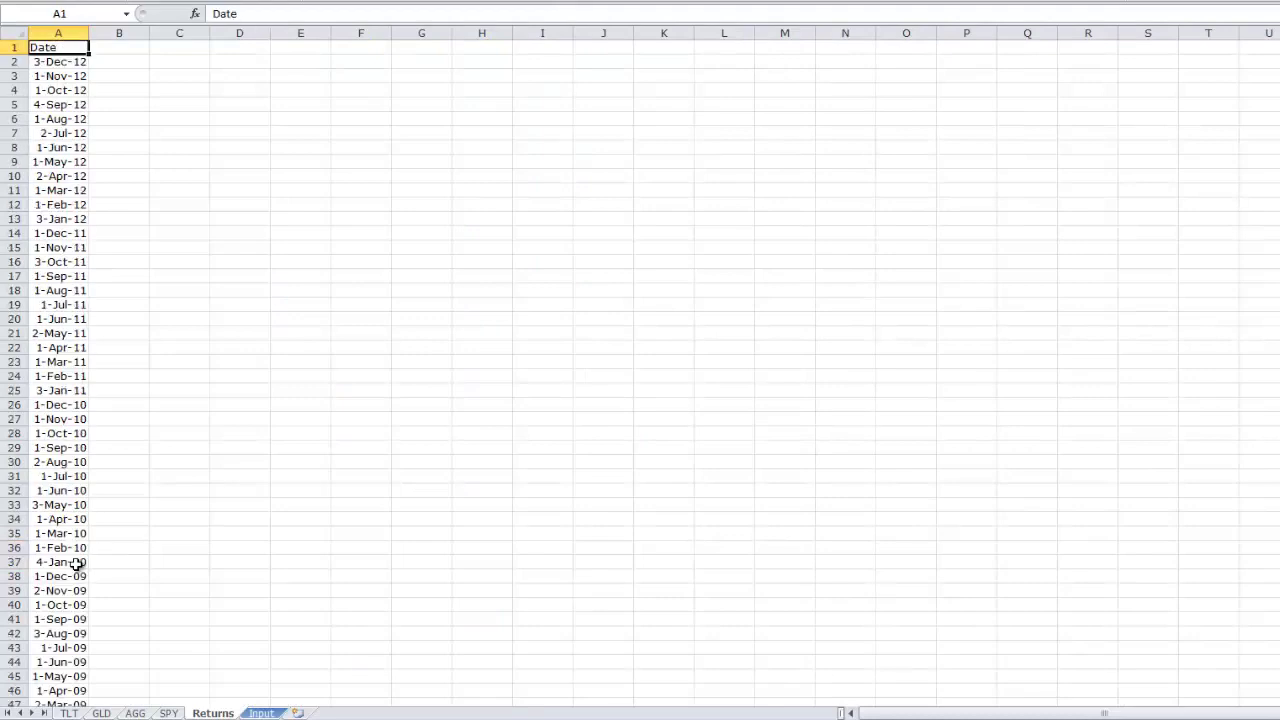
key(Down)
key(Up)
key(Down)
key(ctrl+shift+Down)
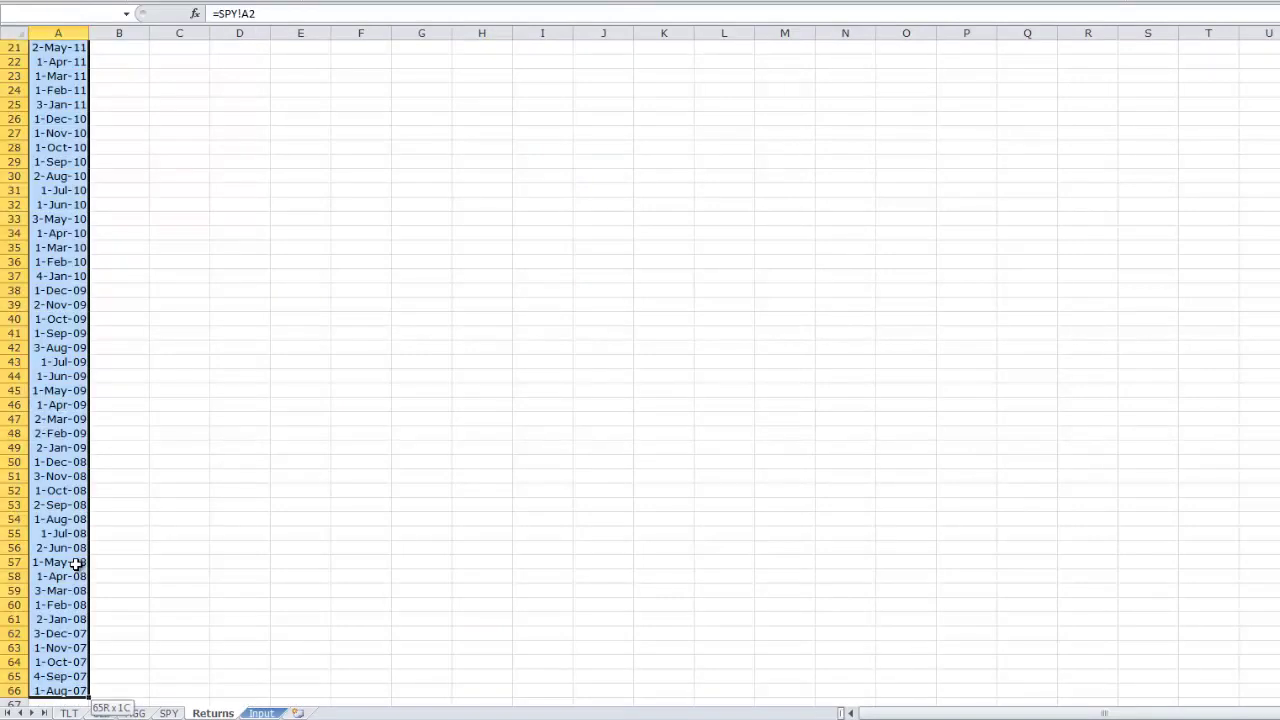
Enter the column headers TLT, GLD, AGG and SPY in B1:E1 of the Returns sheet.
key(ctrl+Home)
key(Right)
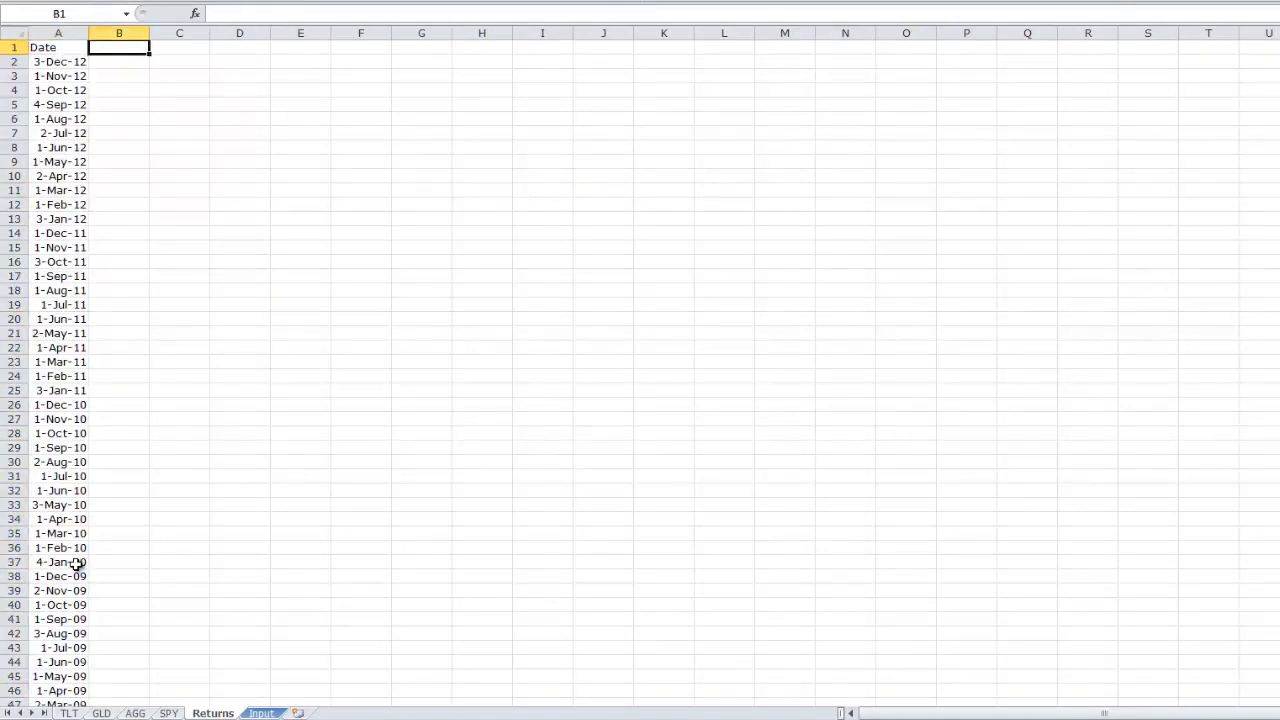
text(TLT)
key(Tab)
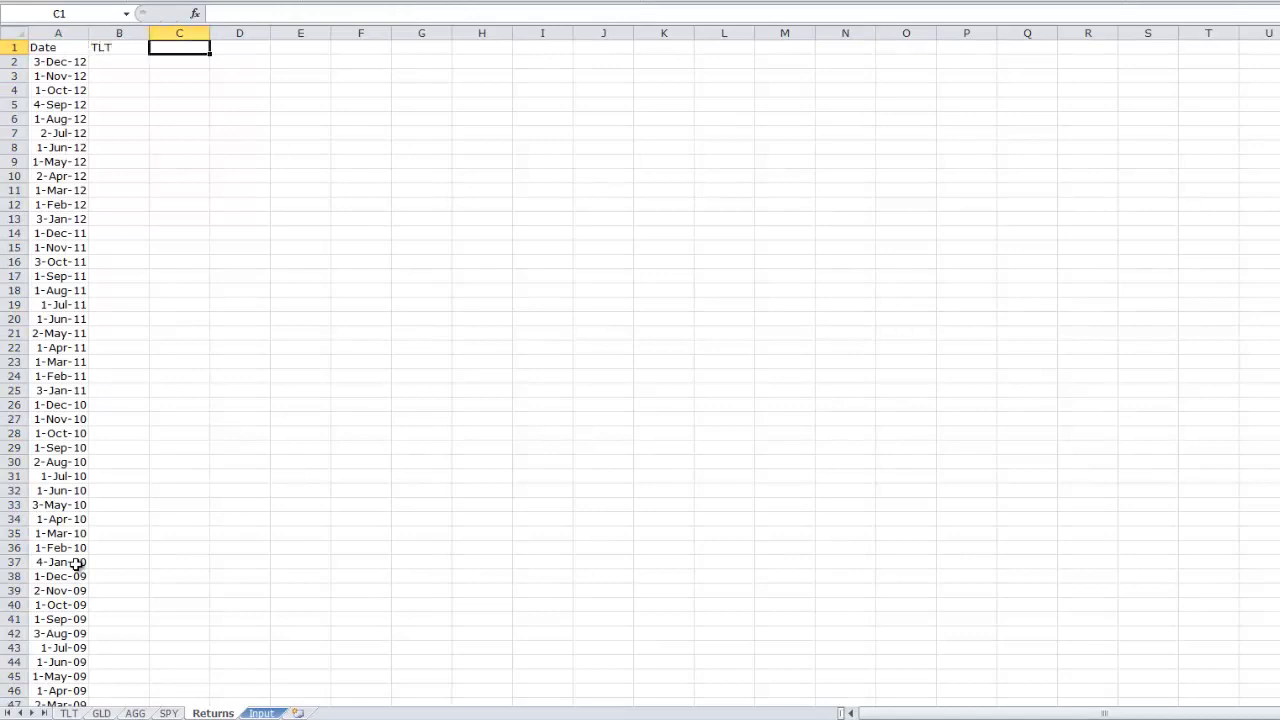
text(GLD)
key(Tab)
text(AGG)
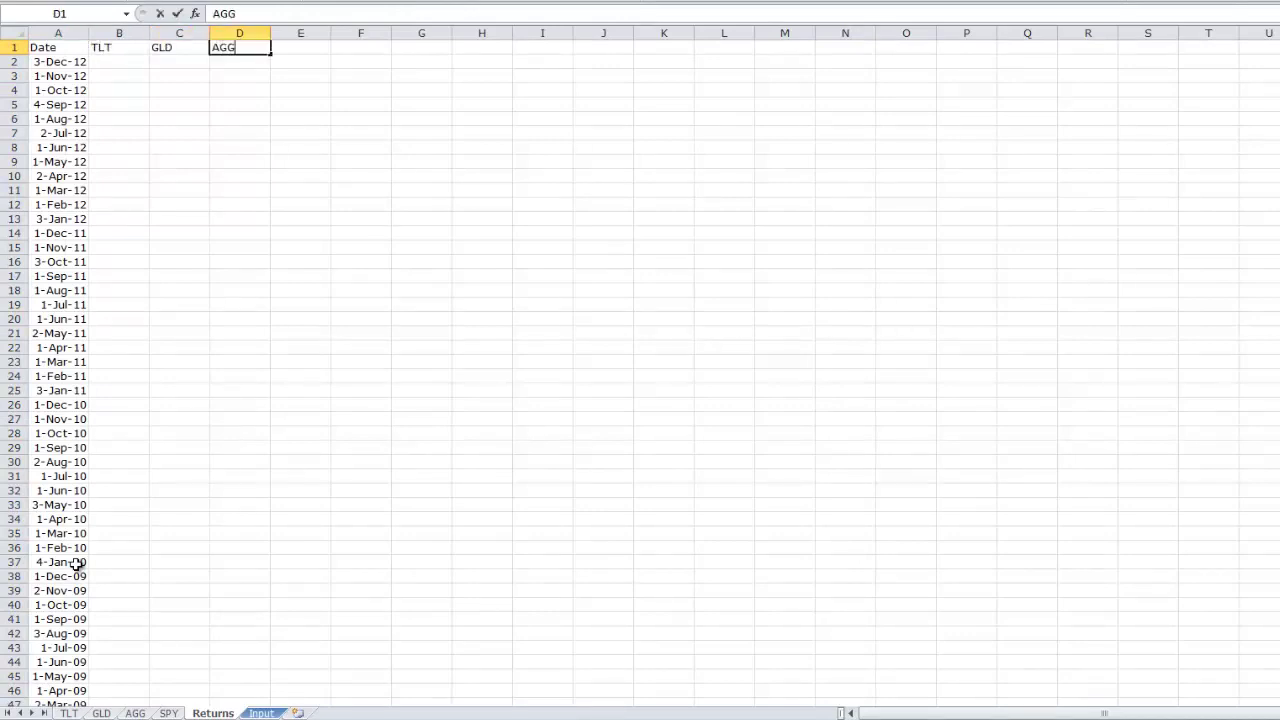
key(Tab)
text(S)
key(Return)
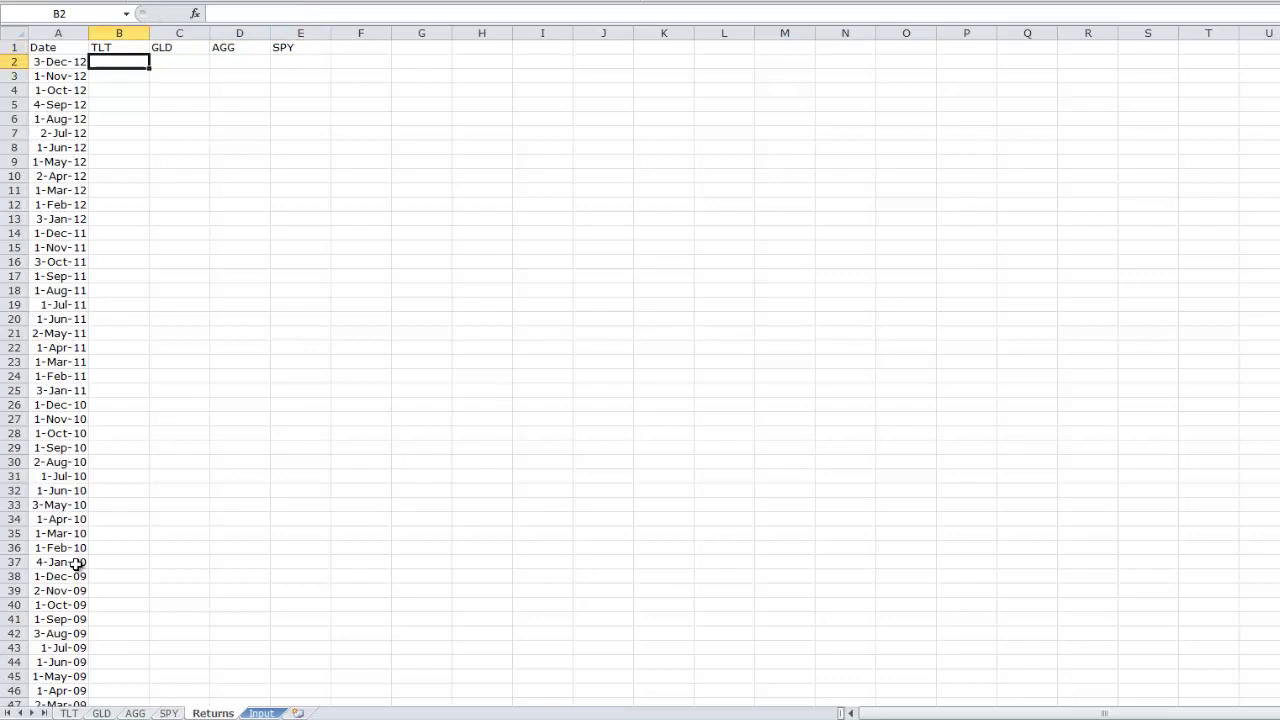
Link B2 to the first return on the TLT sheet with =TLT!H2 and fill it down column B.
text(=)
key(ctrl+Page_Up)
key(ctrl+Page_Up)
key(ctrl+Page_Up)
key(ctrl+Page_Up)
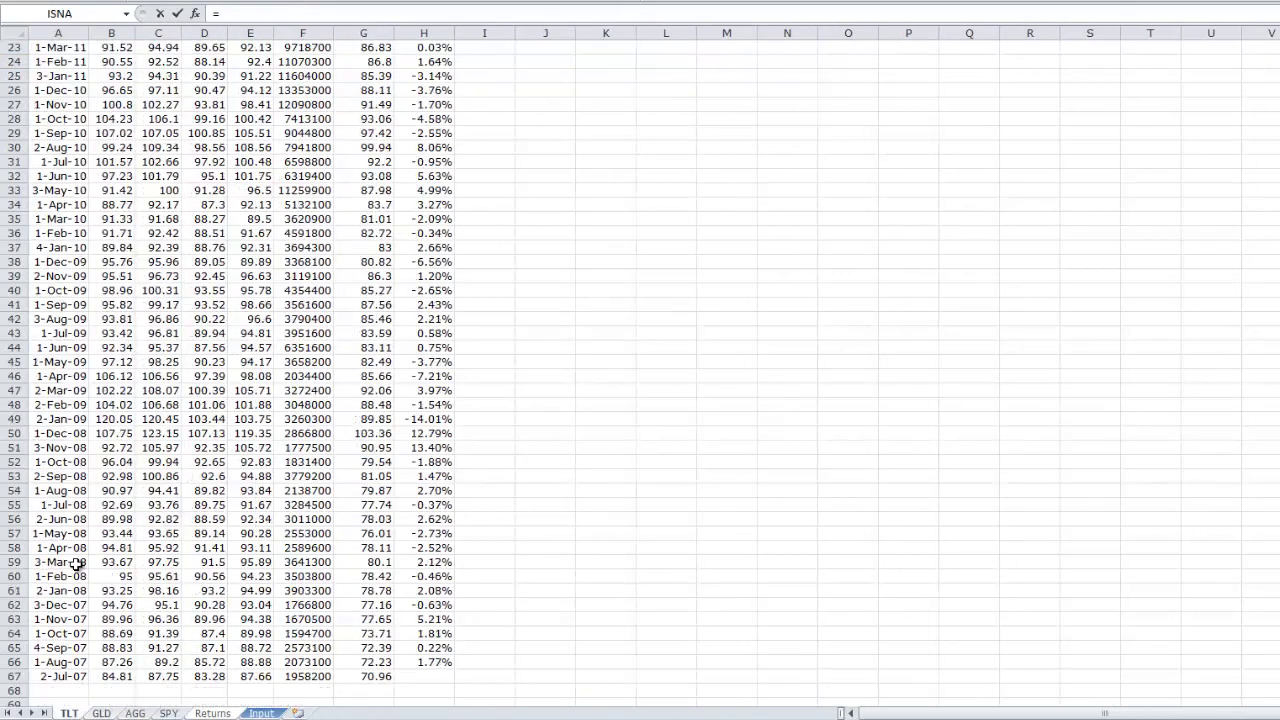
key(ctrl+Home)
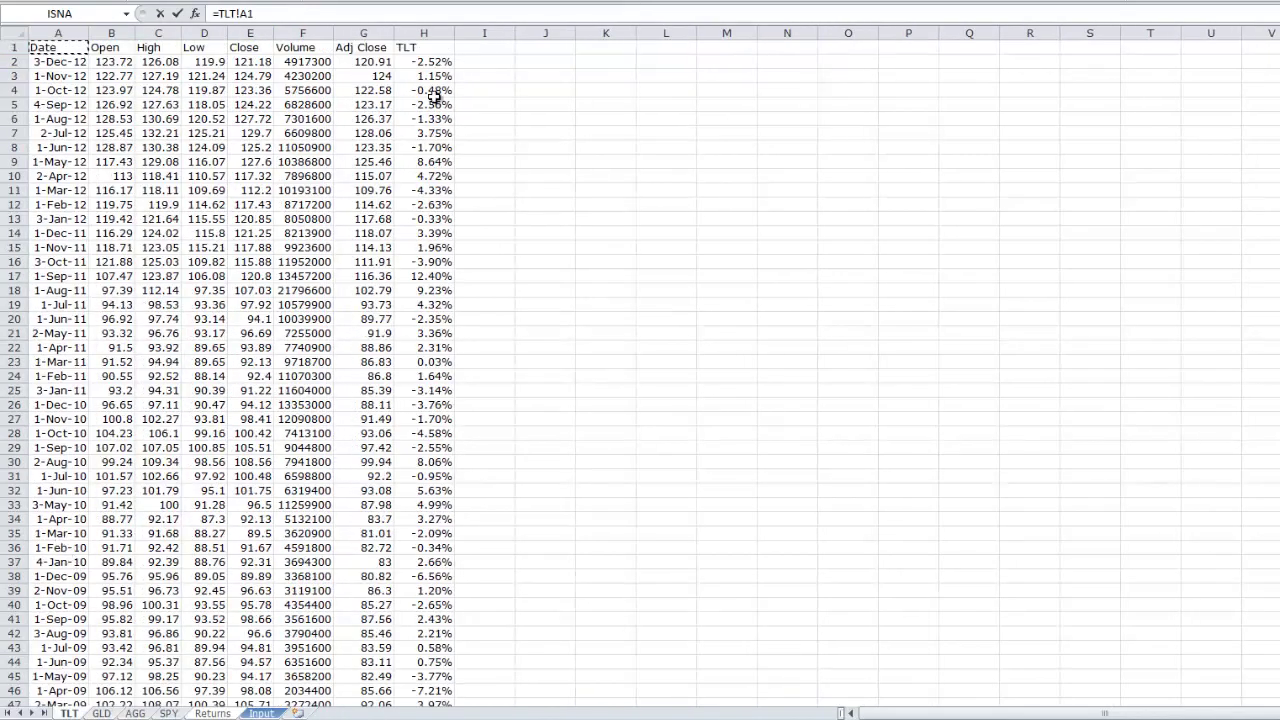
click(441, 63)
key(Return)
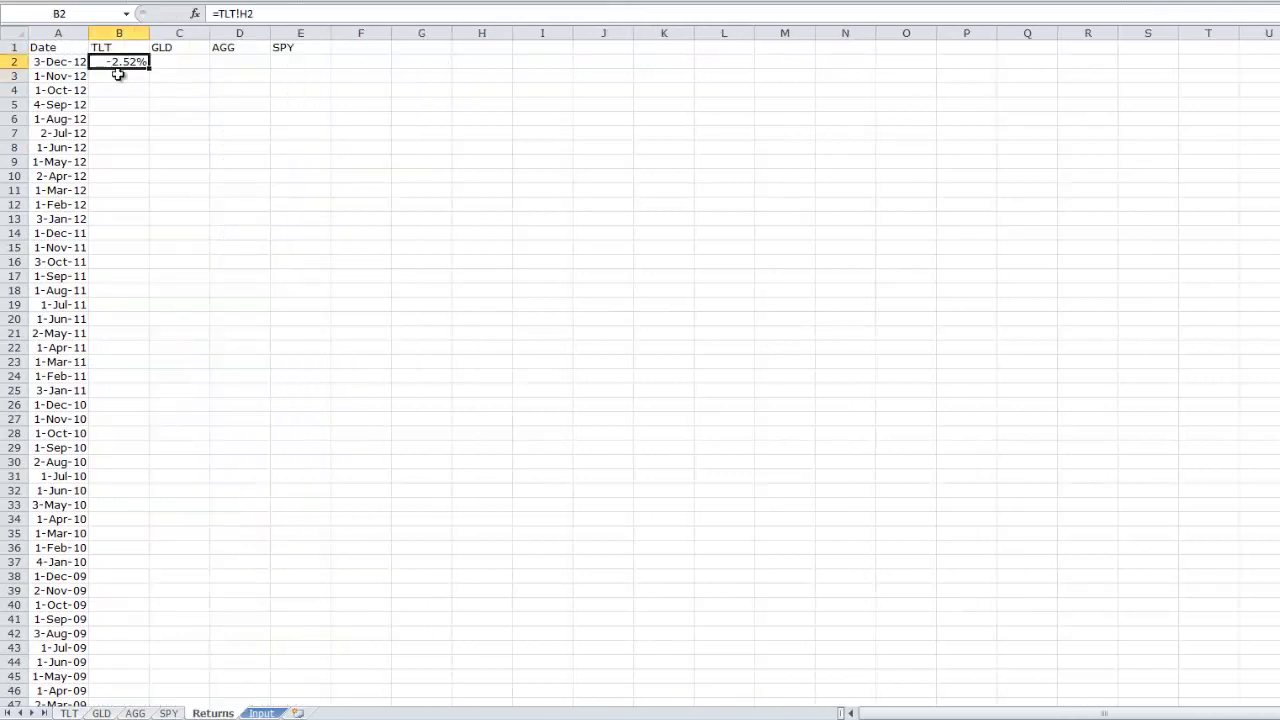
double_click(150, 69)
Link C2 to the first return on the GLD sheet with =GLD!H2 and fill it down column C.
click(166, 62)
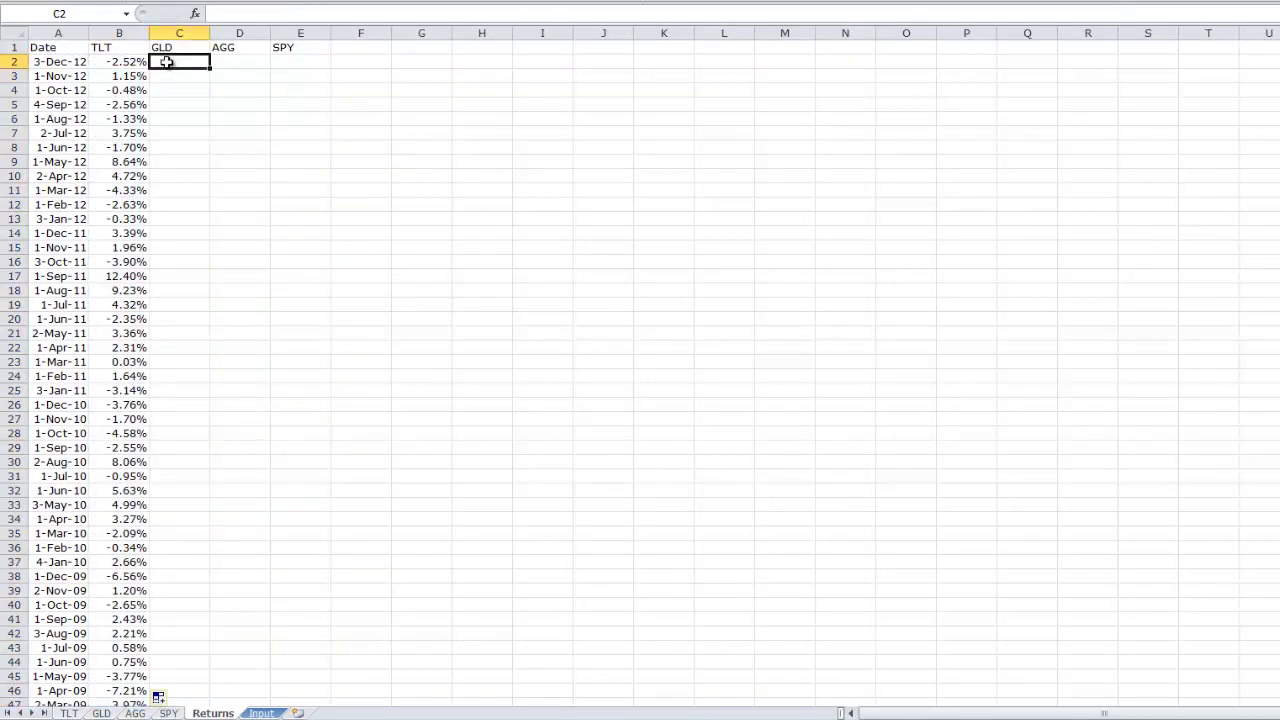
text(=)
key(ctrl+Page_Up)
key(ctrl+Page_Up)
key(ctrl+Page_Up)
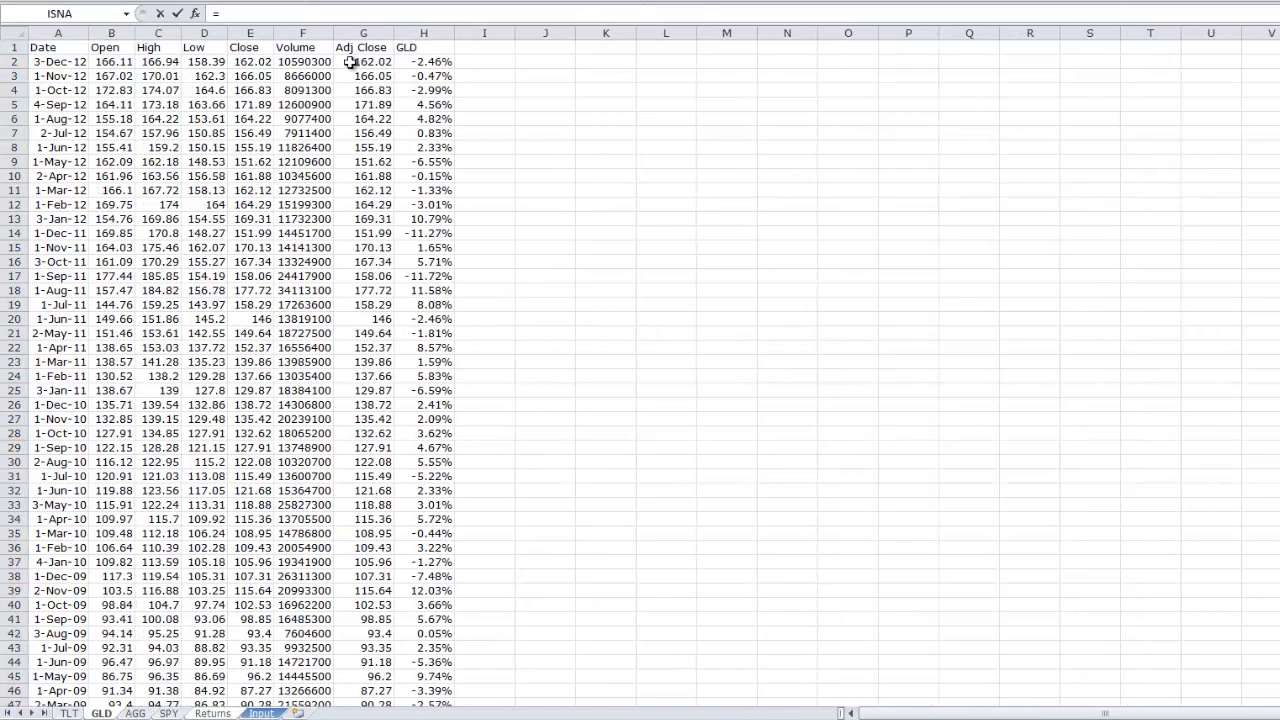
click(412, 62)
key(ctrl+Page_Down)
key(ctrl+Page_Down)
key(ctrl+Page_Down)
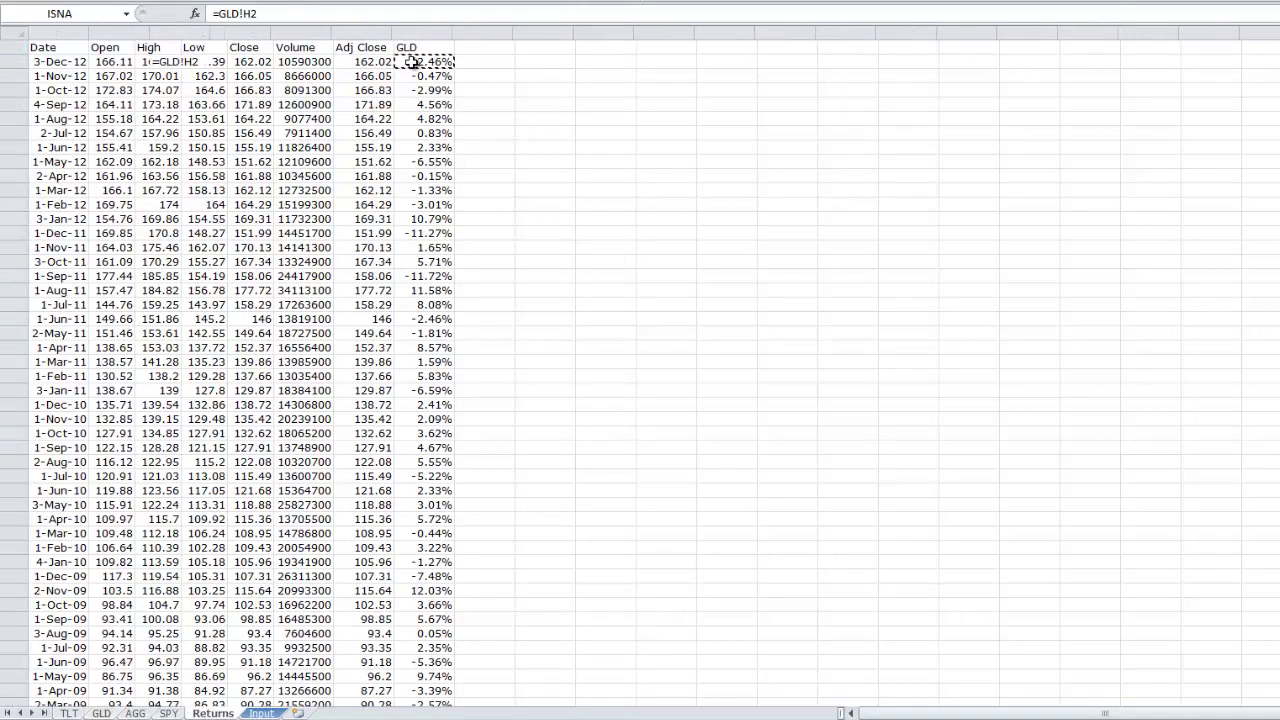
key(ctrl+Return)
double_click(210, 69)
Examine the whole block of returns in B2:E66, from the latest month to the earliest.
click(400, 90)
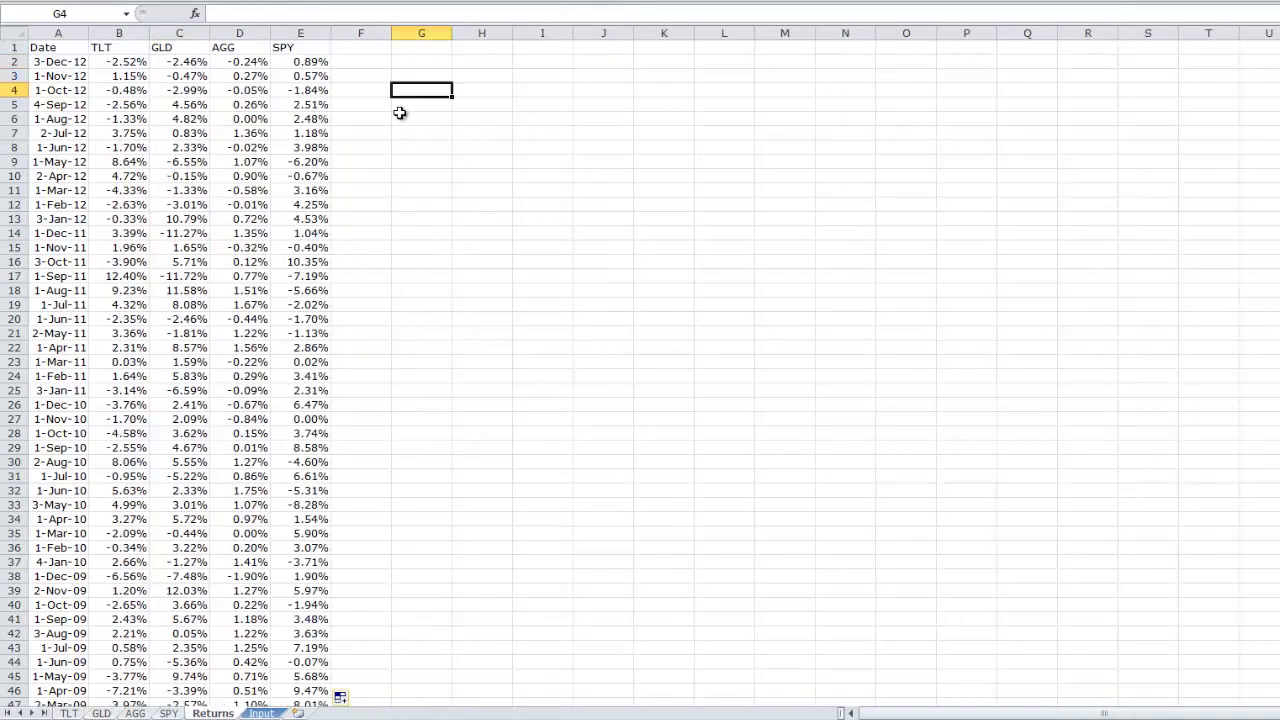
key(Left)
key(Left)
key(Left)
key(Left)
key(Left)
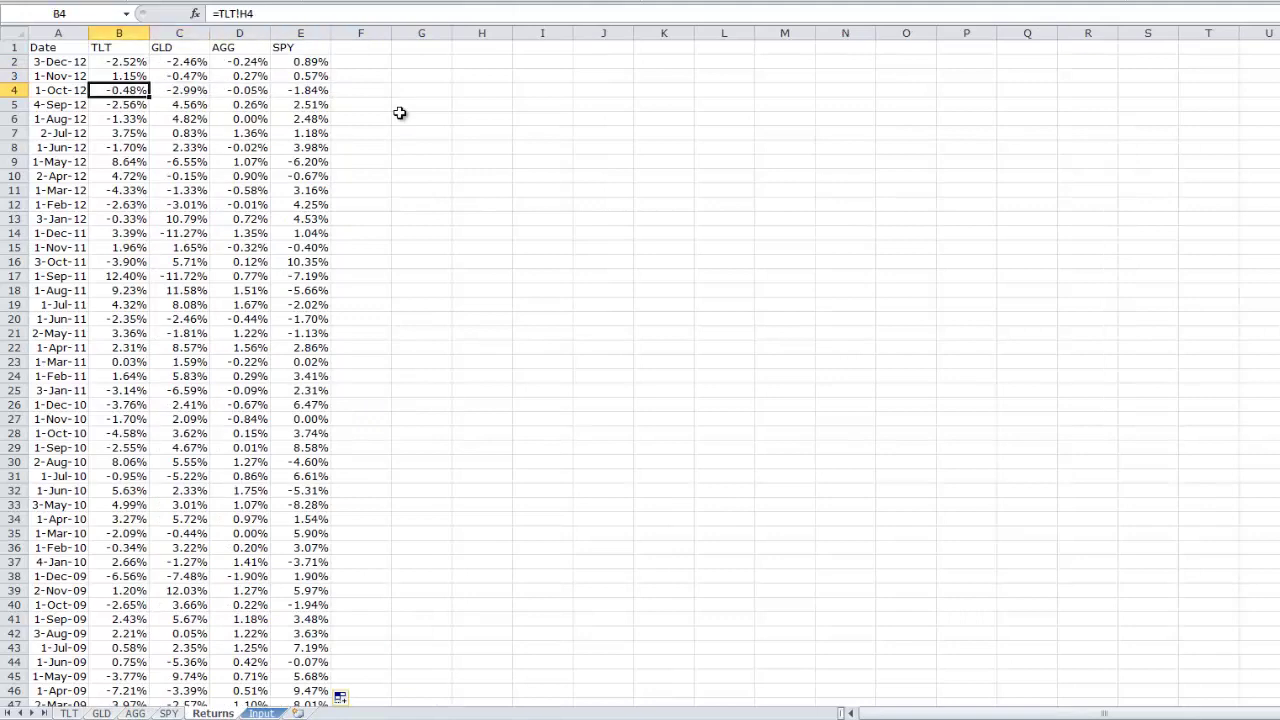
key(Up)
key(Up)
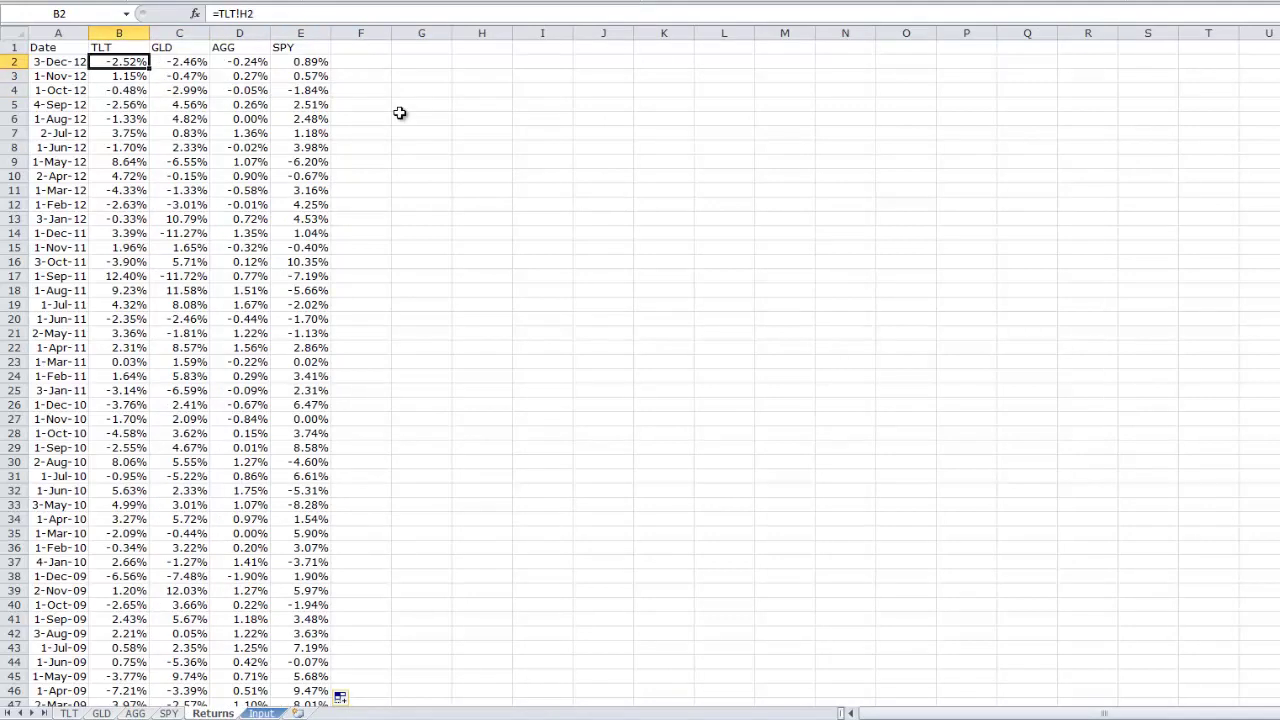
key(ctrl+shift+Down)
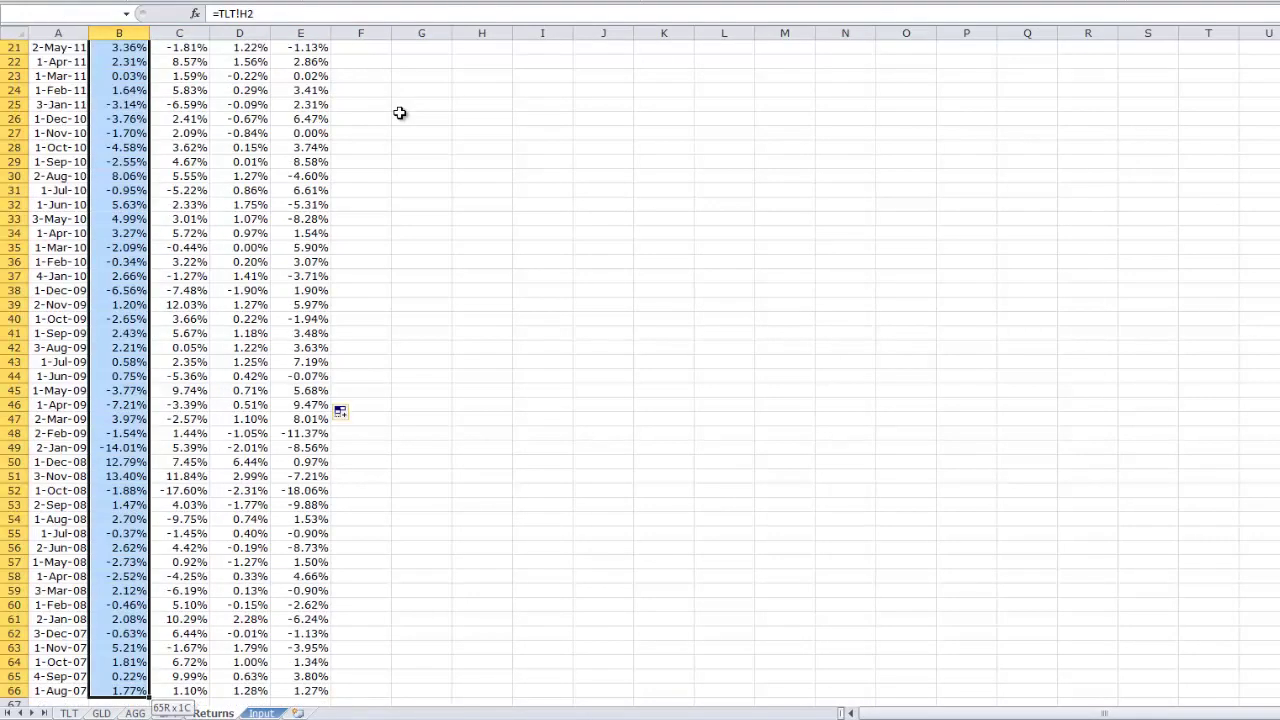
key(shift+Right)
key(shift+Right)
key(shift+Right)
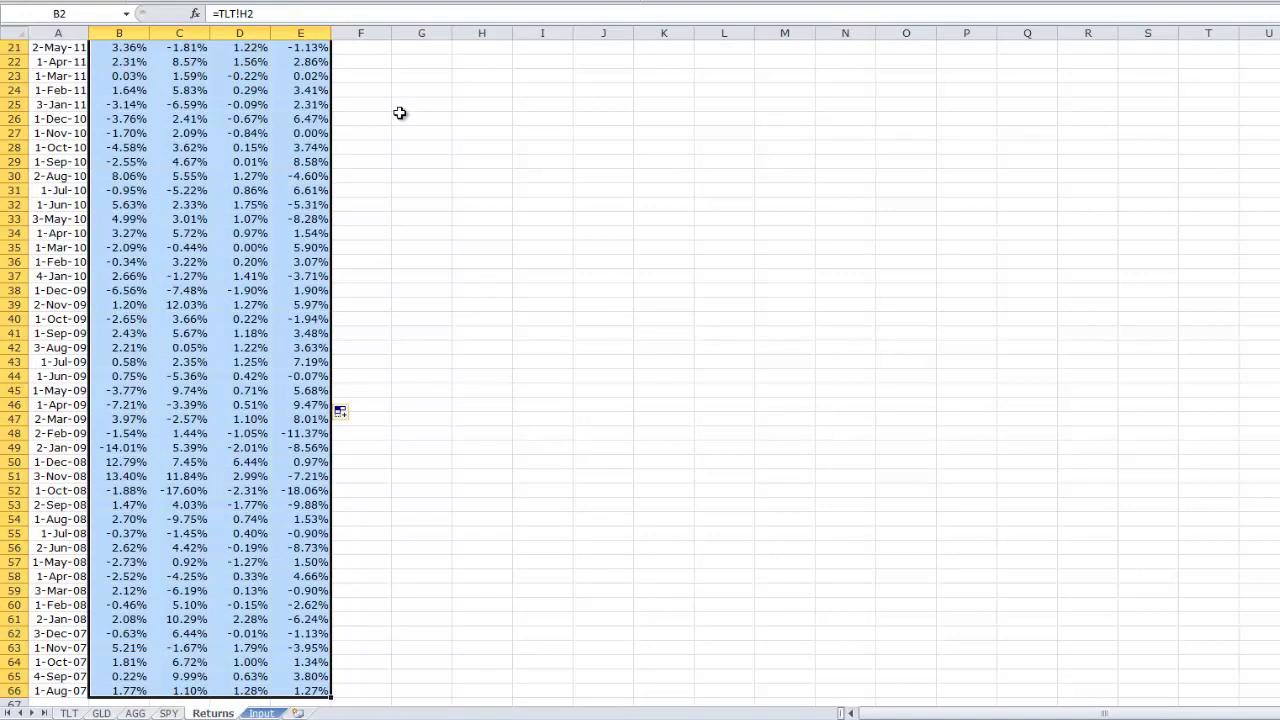
Examine the headers and the most recent months' returns across the TLT, GLD, AGG and SPY columns.
key(Up)
key(Right)
key(Right)
key(Right)
key(Left)
key(Left)
key(Left)
key(Left)
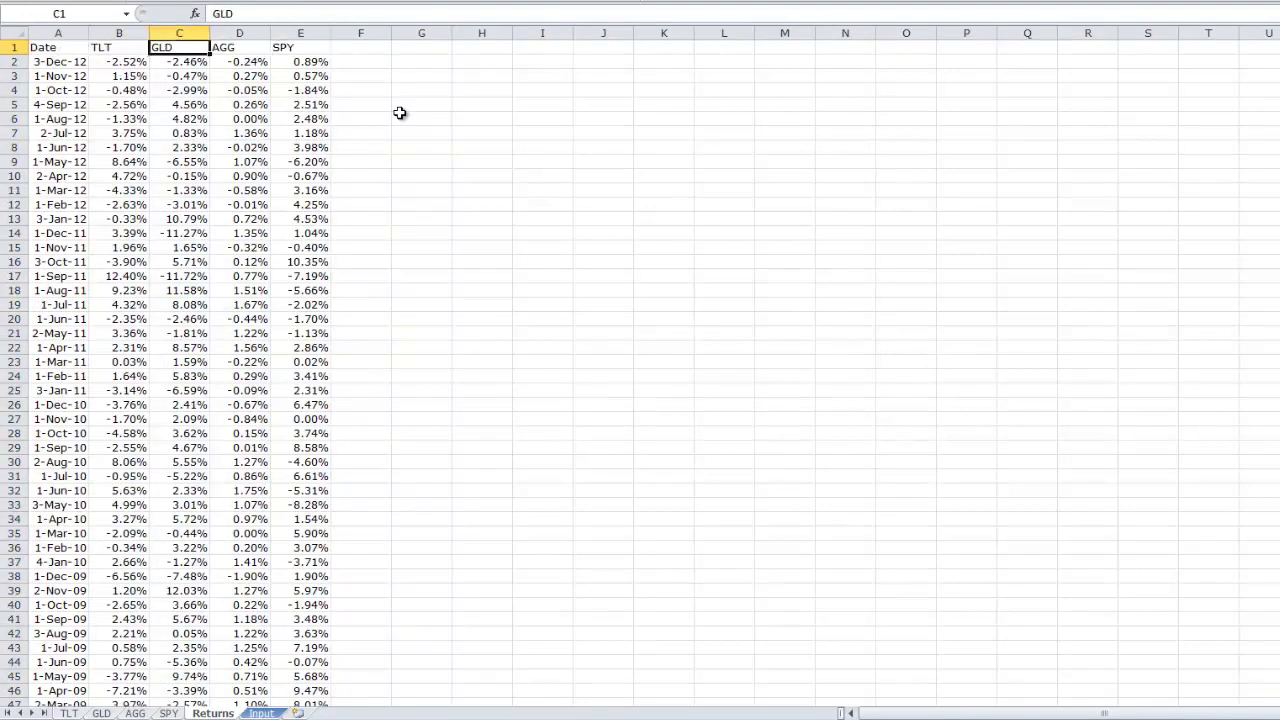
key(Down)
key(Down)
key(Down)
key(Up)
key(Up)
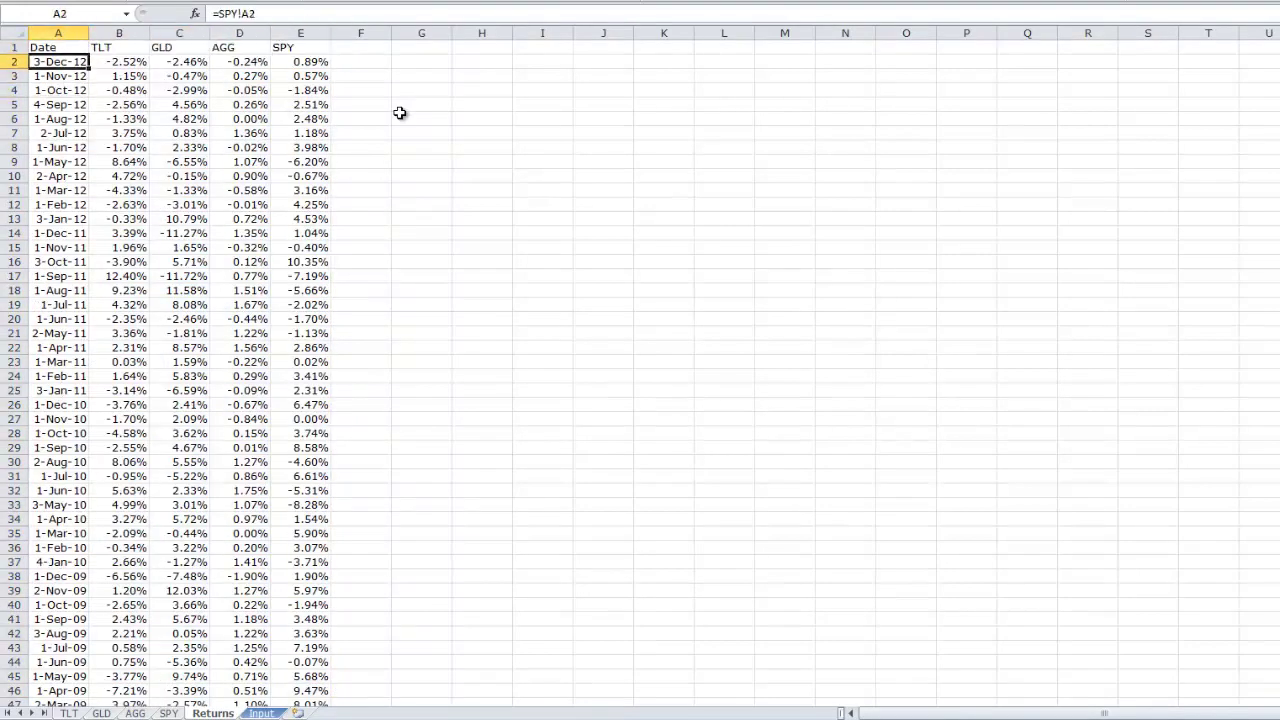
key(Right)
key(Right)
key(Right)
key(Right)
key(Left)
key(Left)
key(Left)
key(Left)
key(Right)
key(Right)
key(Right)
key(Right)
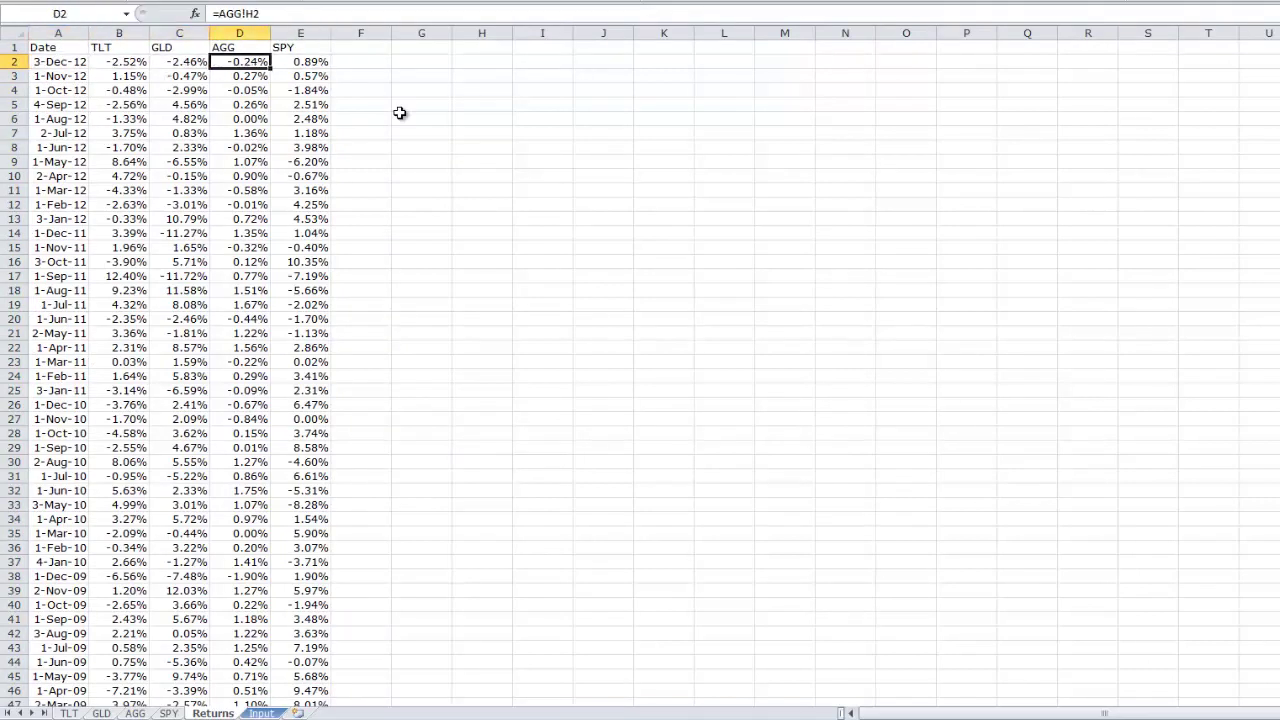
key(Left)
key(Left)
key(Left)
key(Down)
key(Down)
key(Down)
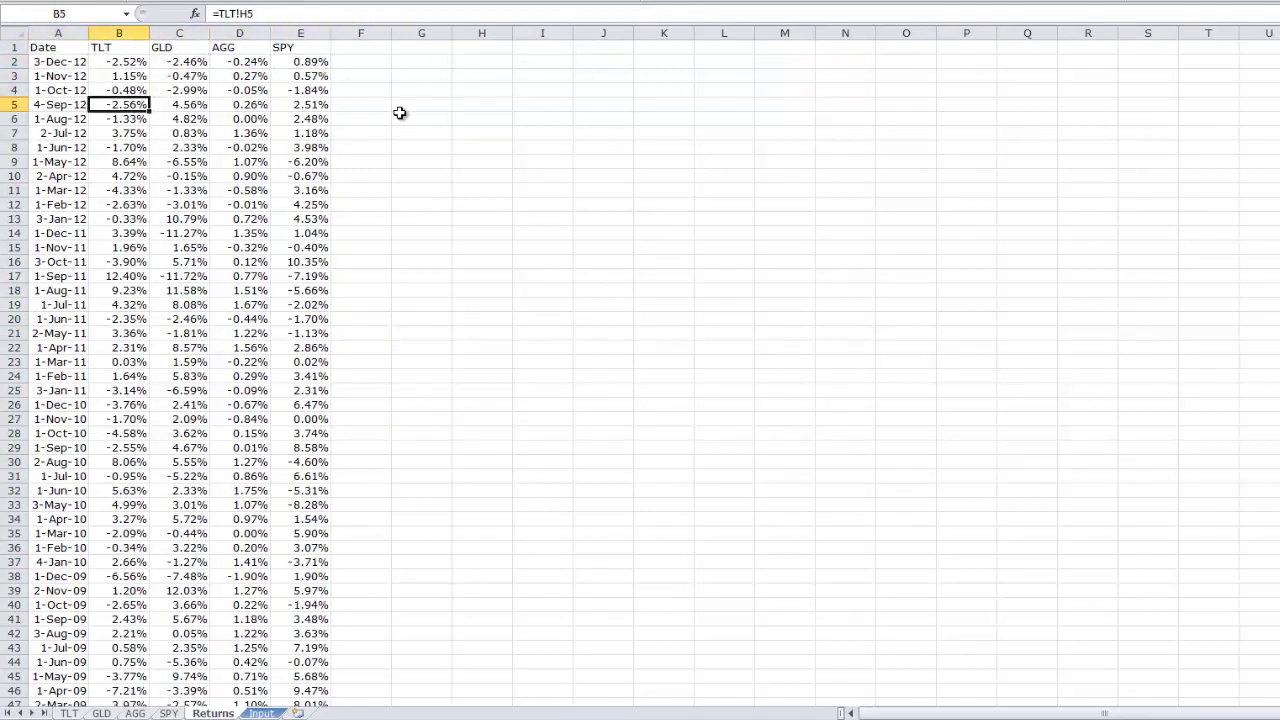
Compare the TLT returns in B2:B30 with the GLD returns in C2:C30.
key(Up)
key(Up)
key(Up)
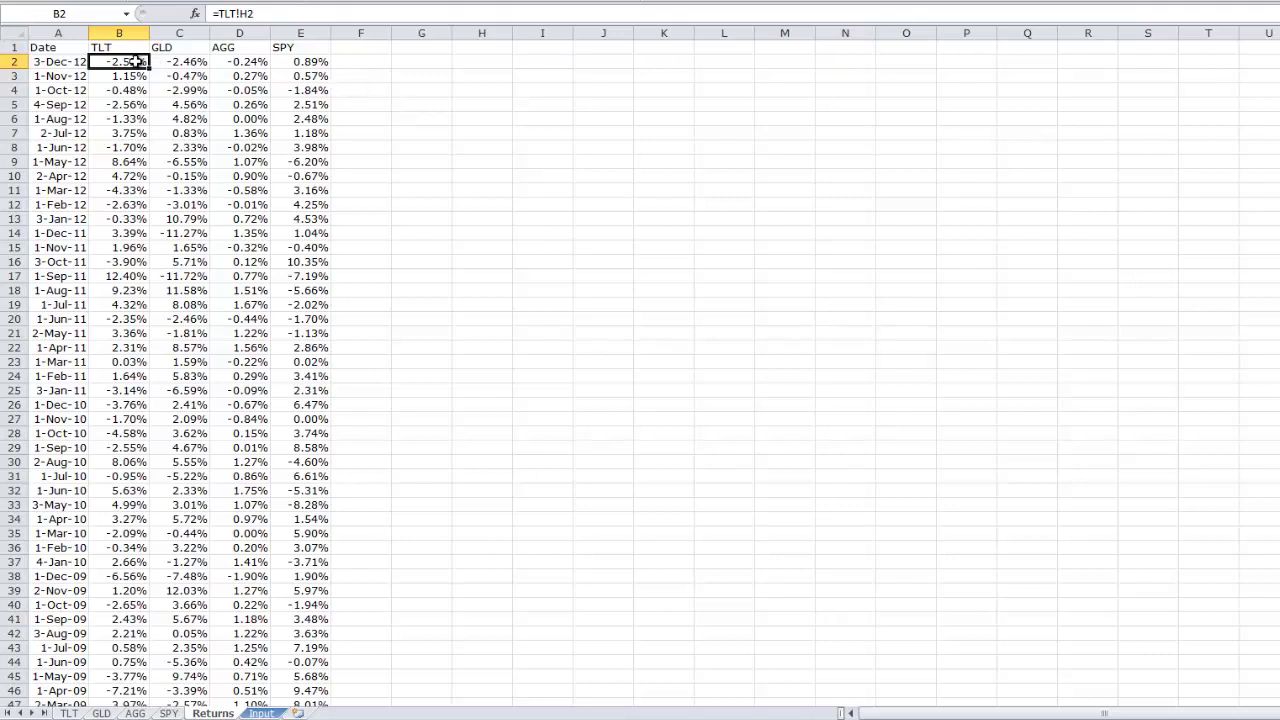
drag(136, 62, 129, 463)
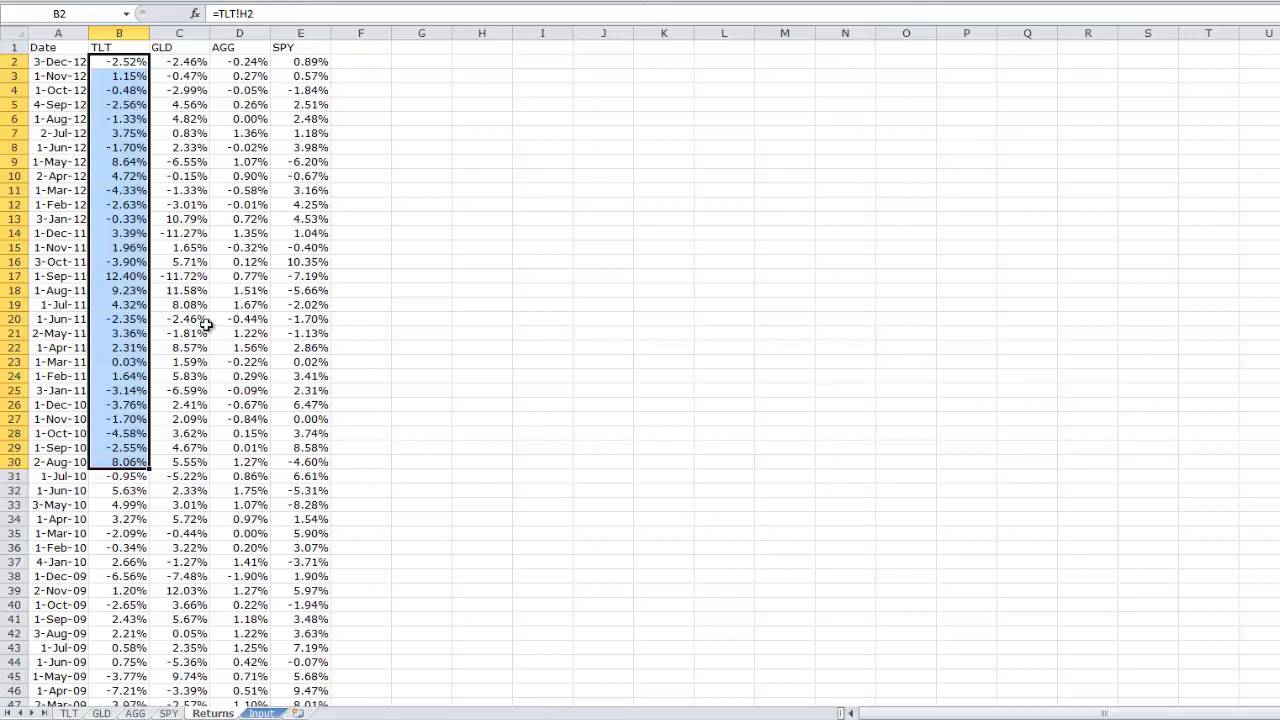
drag(198, 62, 186, 465)
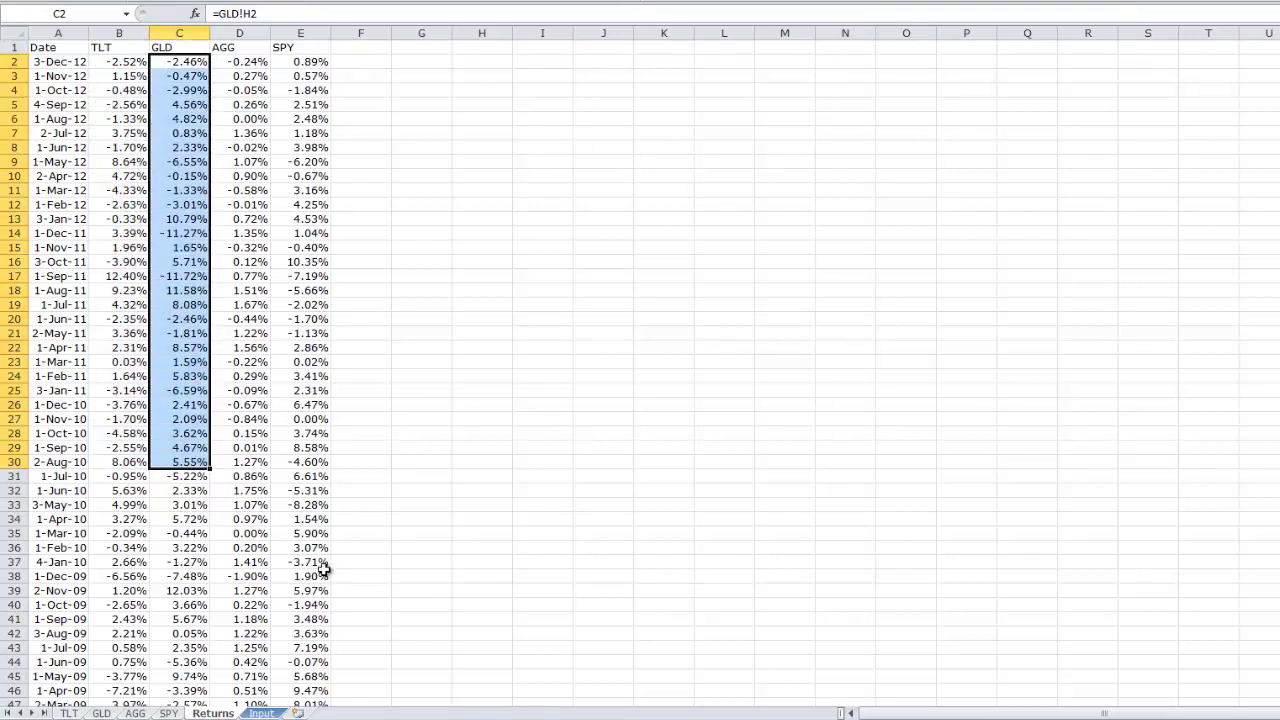
Go to cell A68, two rows below the last date on the Returns sheet.
key(Left)
key(Left)
key(ctrl+Down)
key(Down)
key(Down)
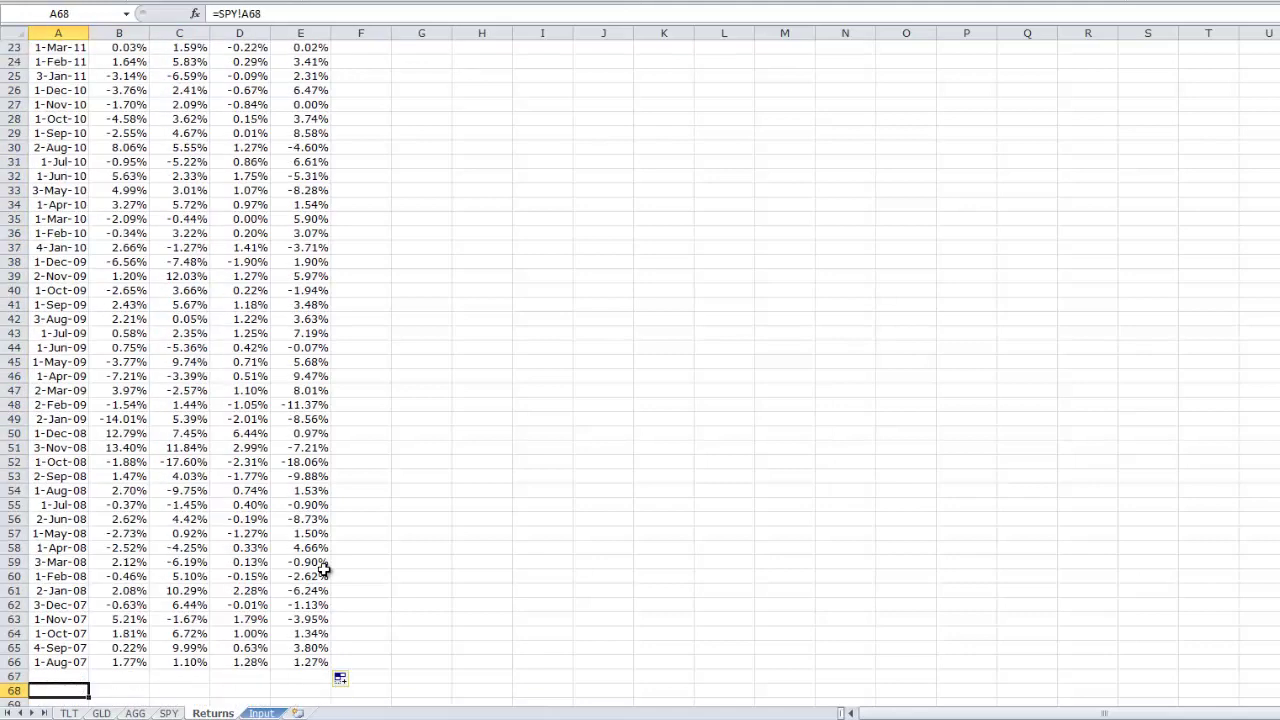
text(=average)
key(Return)
key(Up)
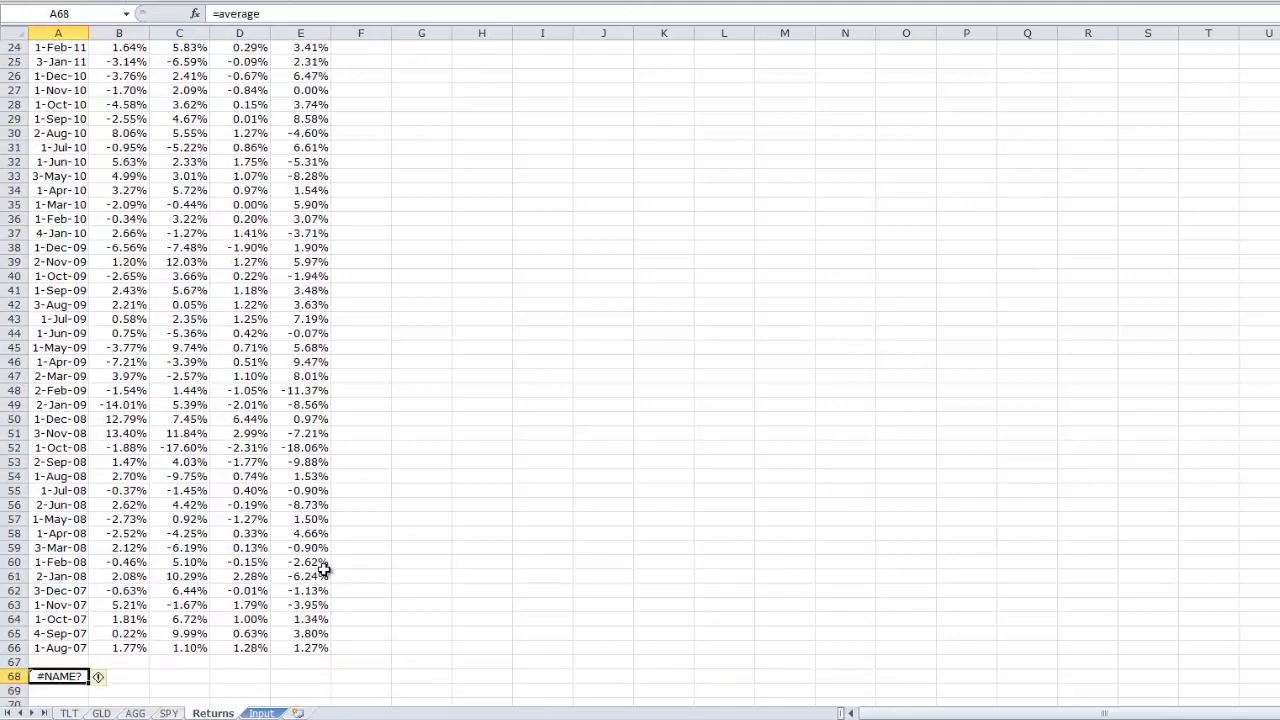
Enter the row labels Mean in A68 and SD in A69 below the returns.
key(BackSpace)
text(Mean)
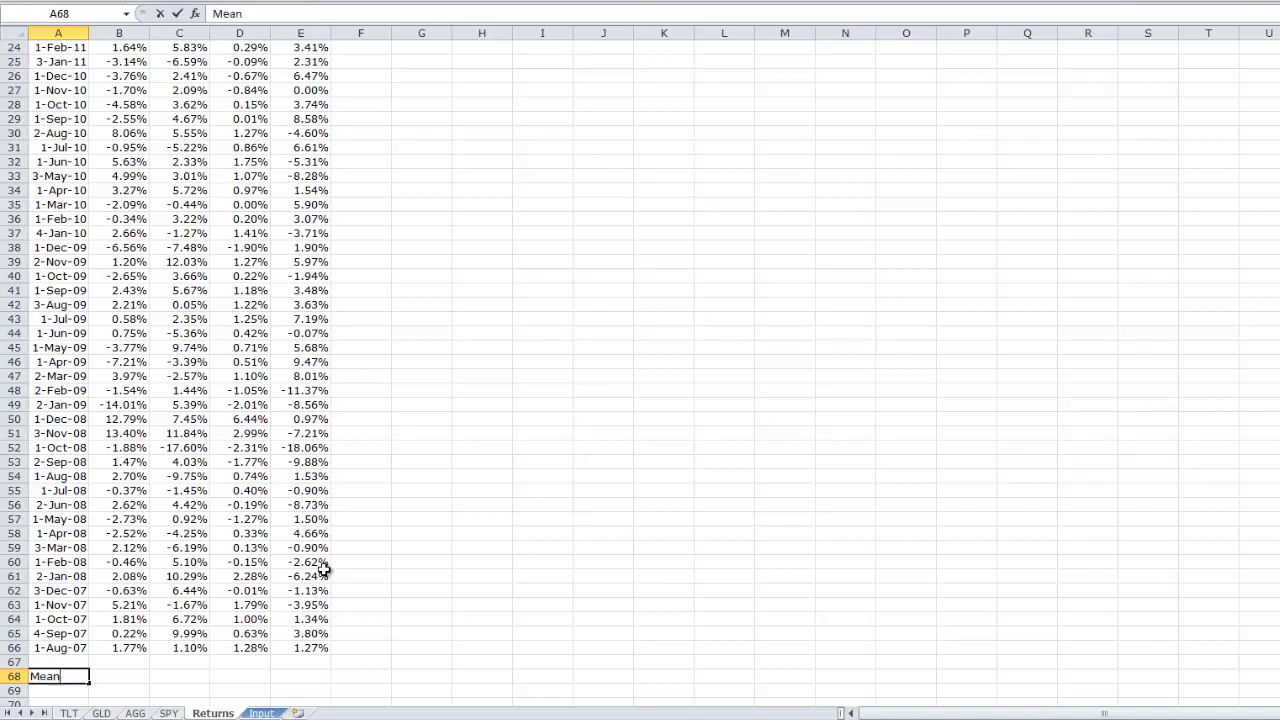
key(Return)
text(SD)
key(Tab)
Calculate the mean TLT return in B68 with =average(B2:B66).
key(Down)
key(Down)
key(Down)
key(Down)
key(Down)
key(Down)
key(Down)
key(Down)
key(Down)
key(Down)
key(Down)
key(Down)
key(Down)
key(Down)
key(Down)
key(Down)
key(Down)
key(Down)
key(Down)
key(Down)
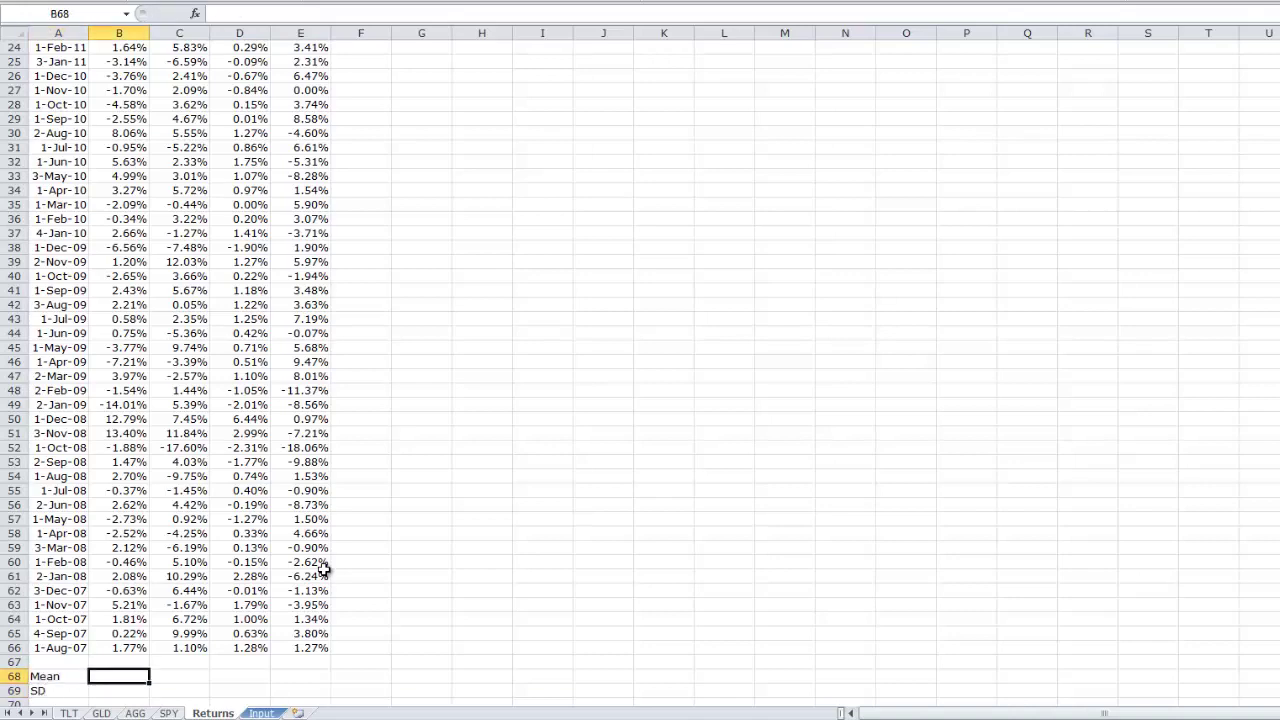
key(Down)
key(Down)
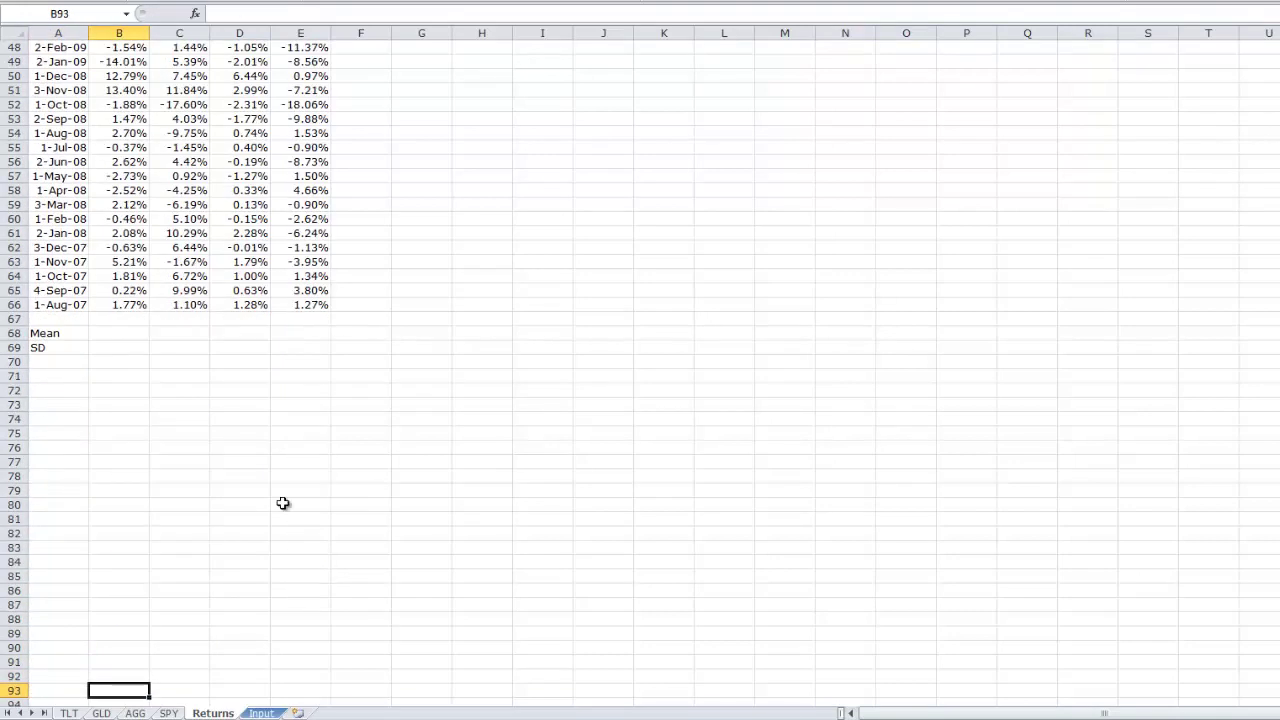
click(153, 334)
text(=average()
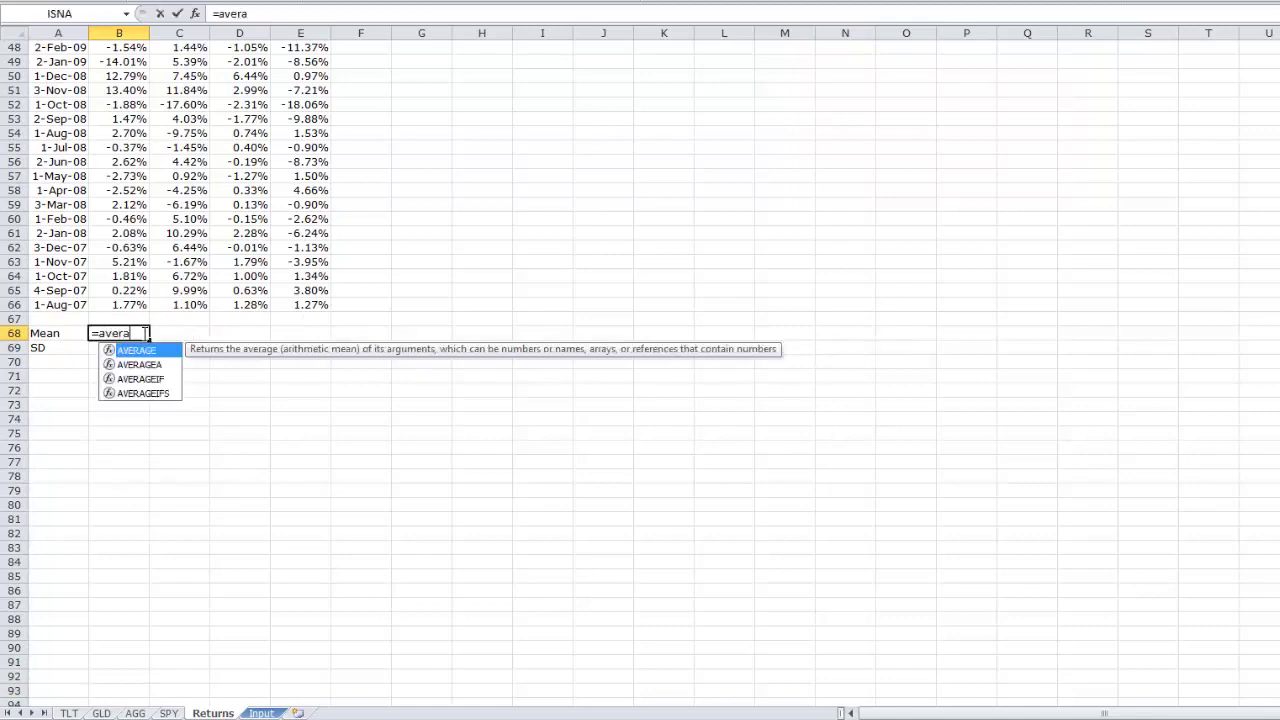
key(Up)
key(Up)
key(ctrl+shift+Up)
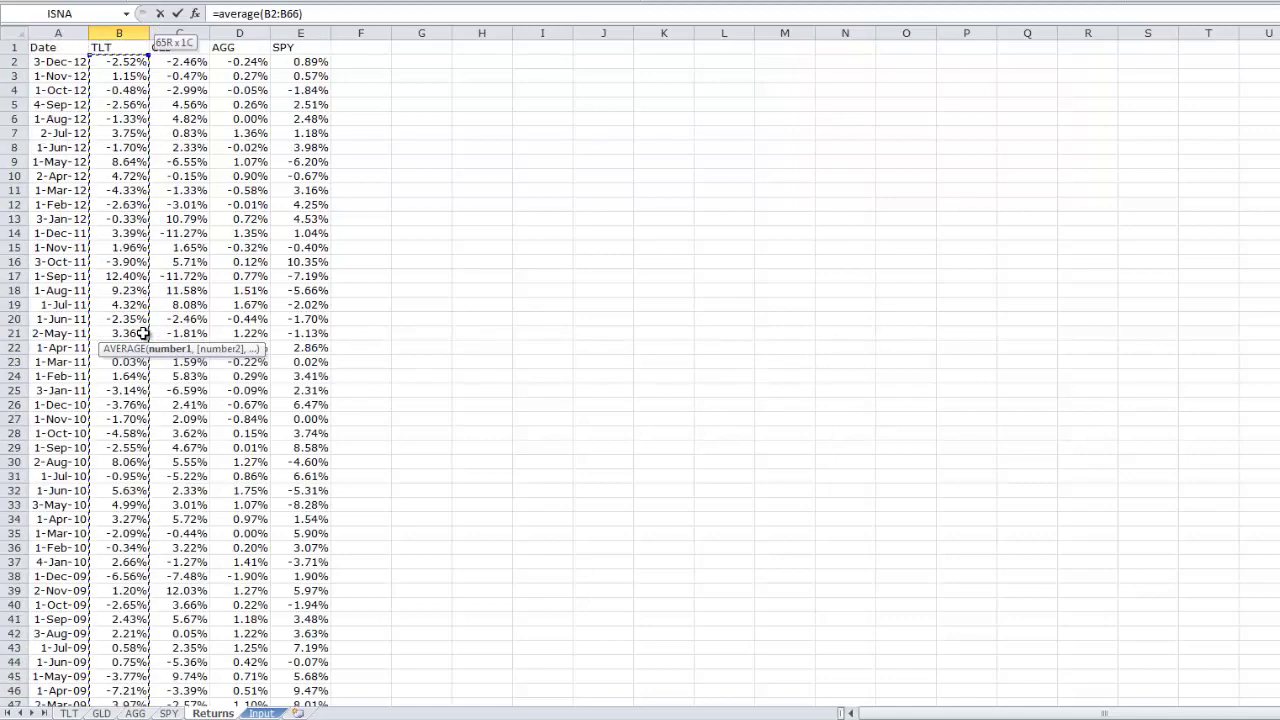
key(ctrl+Return)
Copy the mean formula from B68 to C68, D68 and E68 for GLD, AGG and SPY.
key(ctrl+c)
key(Right)
key(ctrl+v)
key(Right)
key(ctrl+v)
key(Right)
key(ctrl+v)
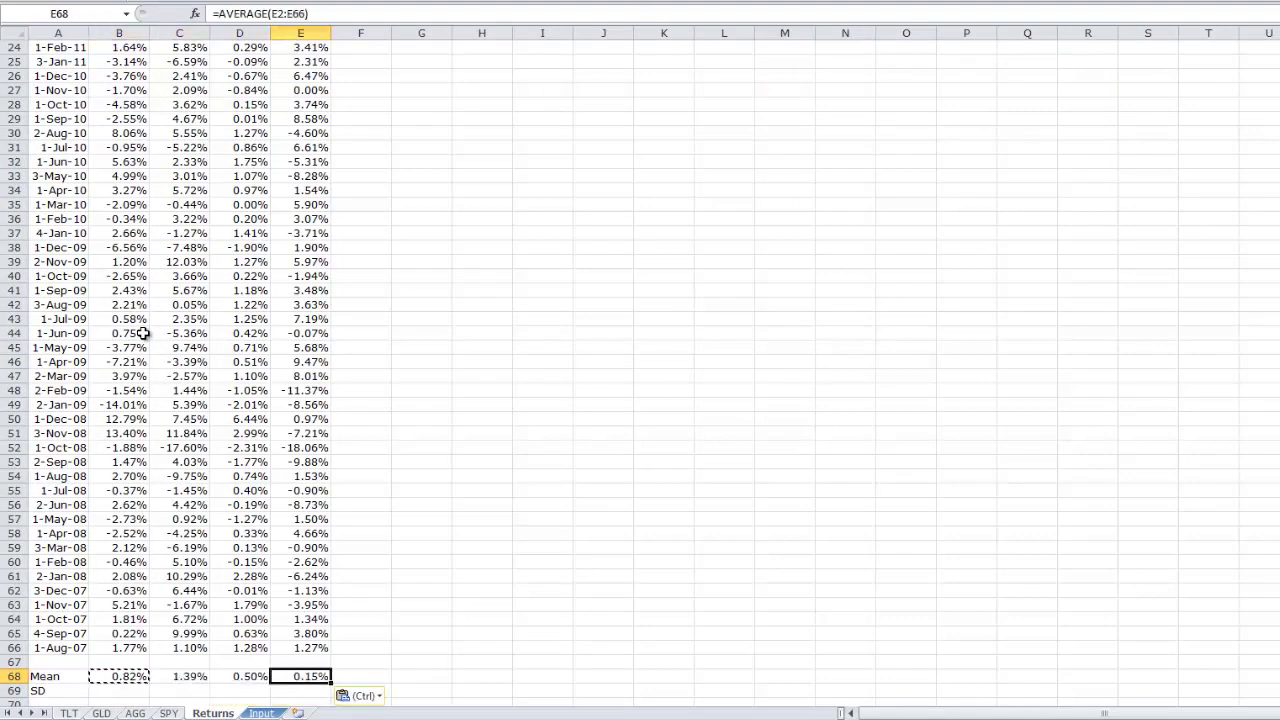
Calculate the population standard deviation of the TLT returns in B69 with =stdev.p(B2:B66).
key(Down)
key(Left)
key(Left)
key(Left)
key(Left)
key(Right)
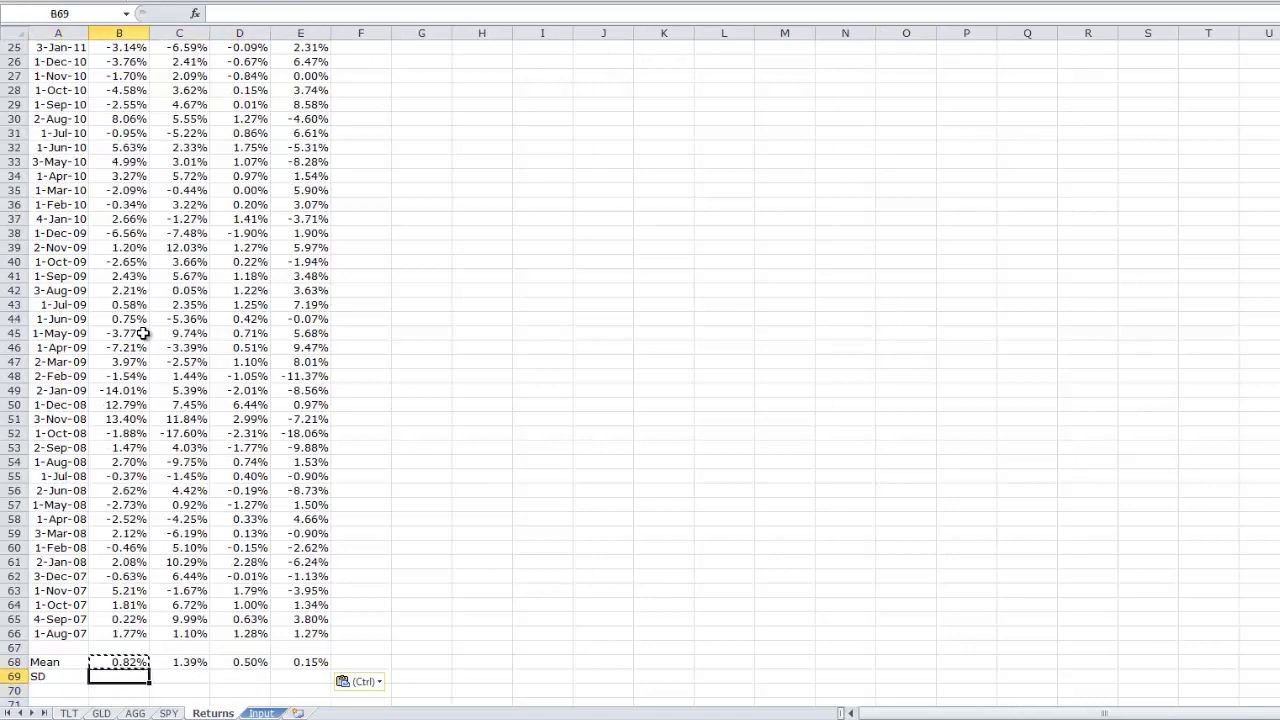
text(=stdev.p()
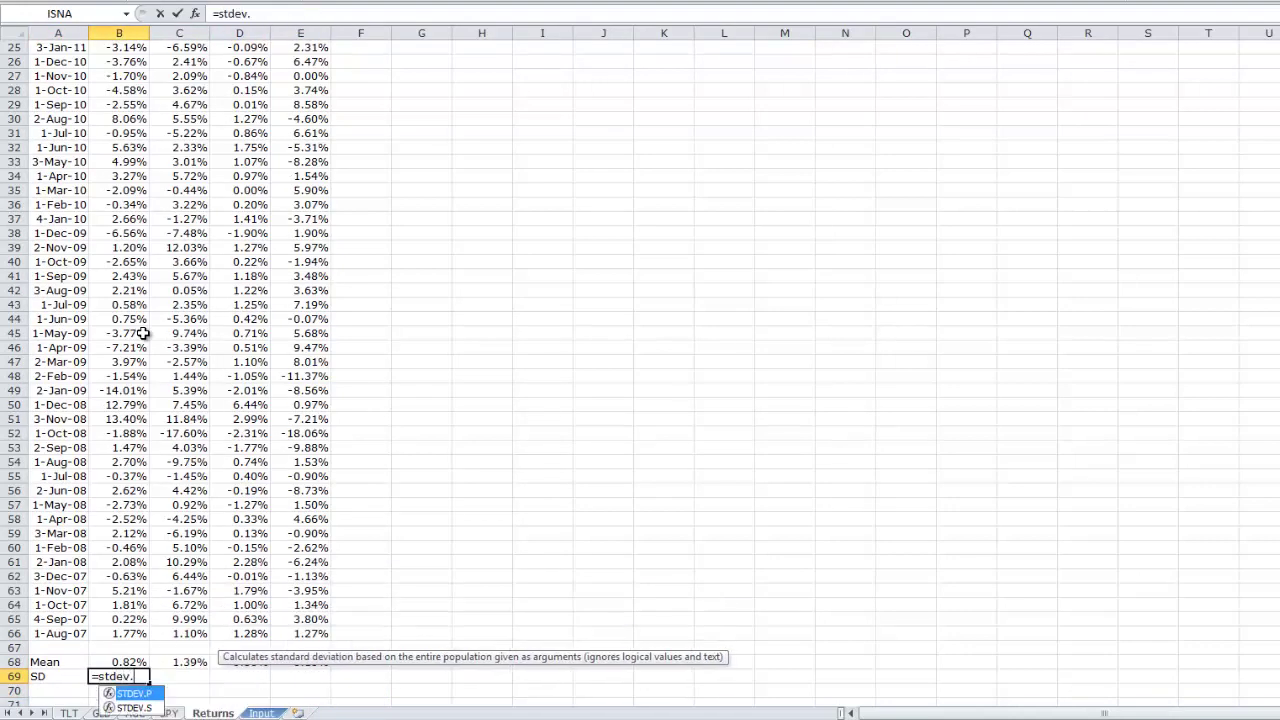
key(Up)
key(Up)
key(Up)
key(ctrl+shift+Up)
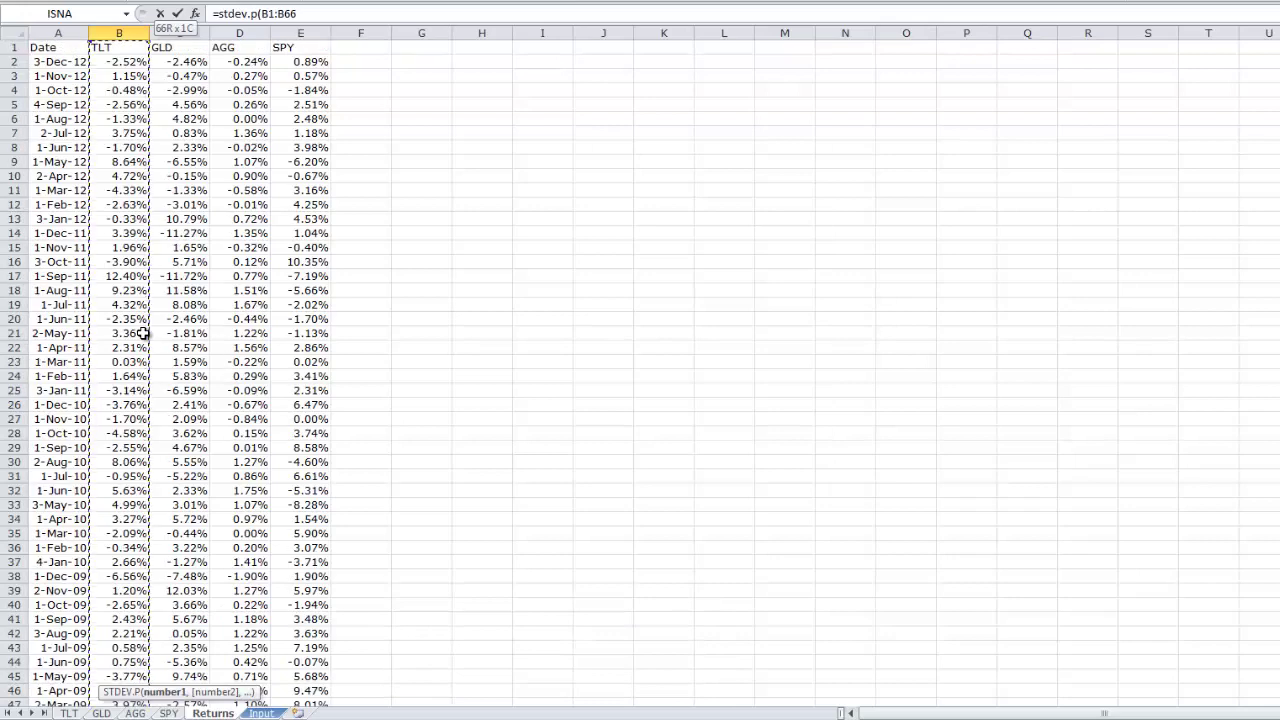
key(shift+Down)
text())
key(ctrl+Return)
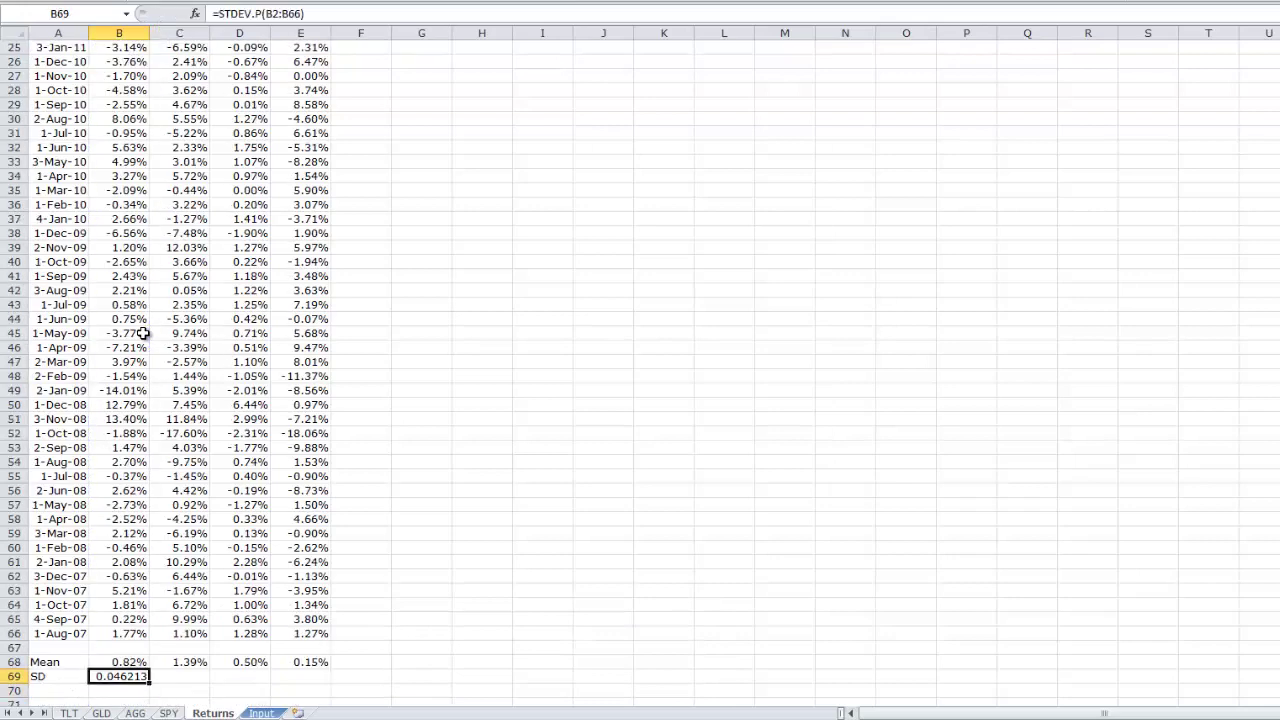
Copy the standard deviation formula from B69 to C69, D69 and E69 for GLD, AGG and SPY.
key(ctrl+c)
key(Right)
key(ctrl+v)
key(Right)
key(ctrl+v)
key(Right)
key(ctrl+v)
Format the standard deviations in B69:E69 as percentages with two decimal places.
key(Left)
key(Left)
key(Left)
key(shift+Right)
key(shift+Right)
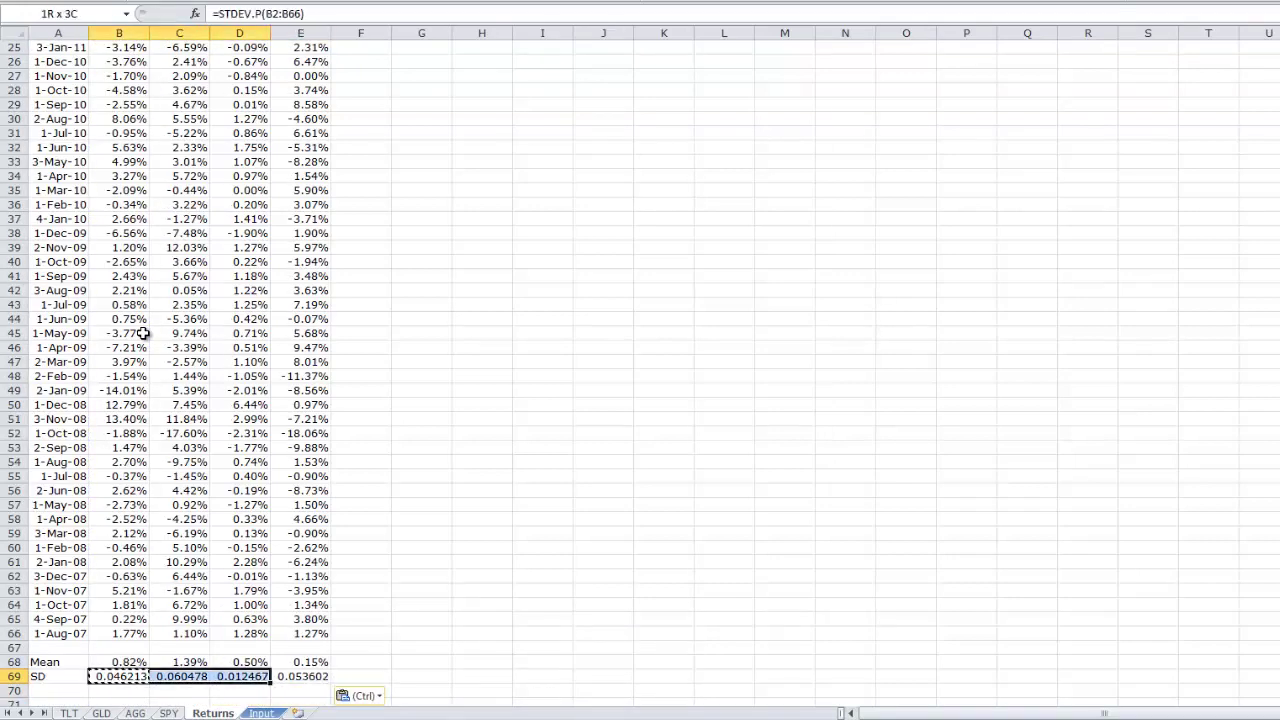
key(shift+Right)
key(ctrl+shift+5)
key(alt+h)
key(0)
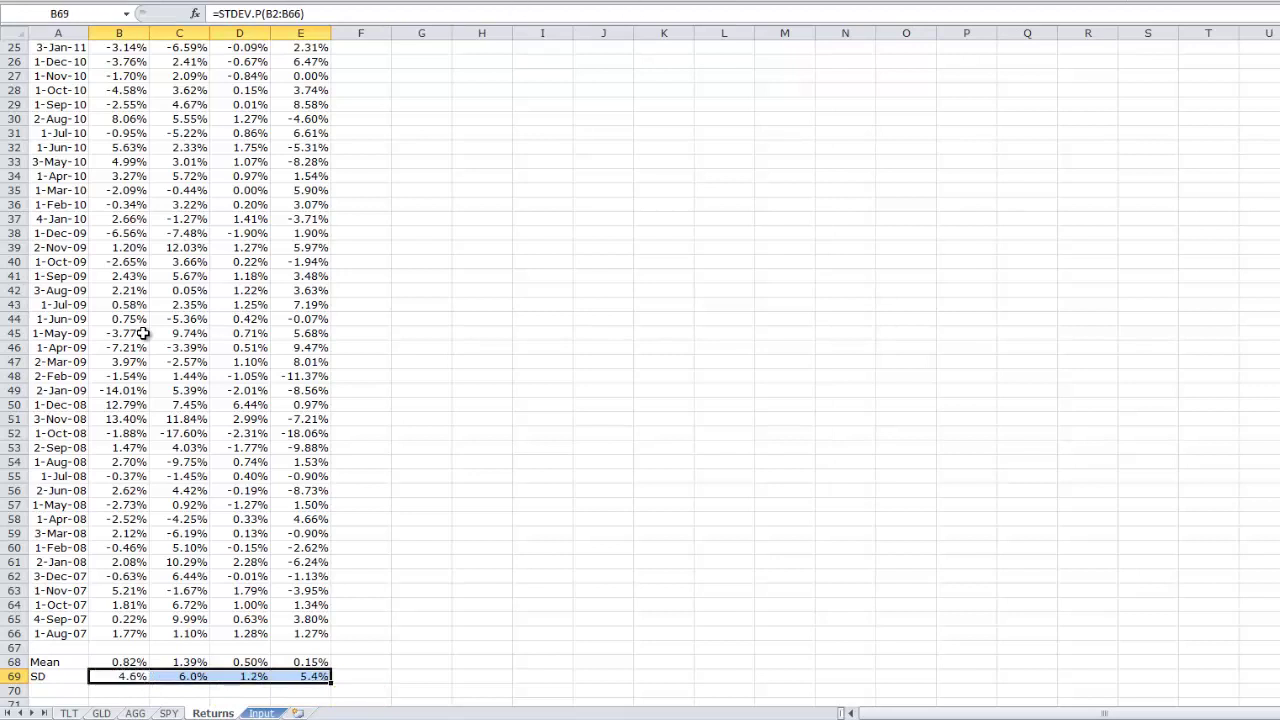
key(alt+h)
key(0)
Review the mean and standard deviation of each fund in rows 68 and 69.
key(Up)
key(Right)
key(Right)
key(Right)
key(Down)
key(Left)
key(Left)
key(Left)
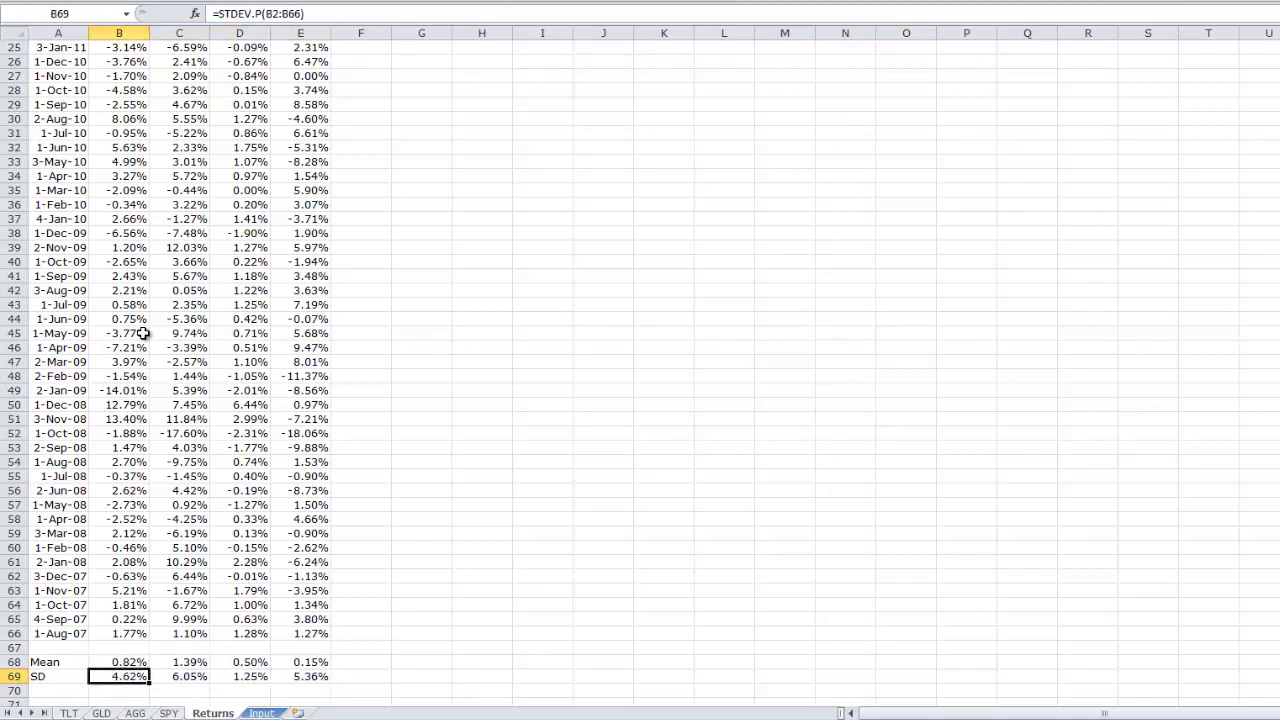
key(Left)
key(Up)
key(Right)
key(Right)
key(Right)
key(Right)
key(Right)
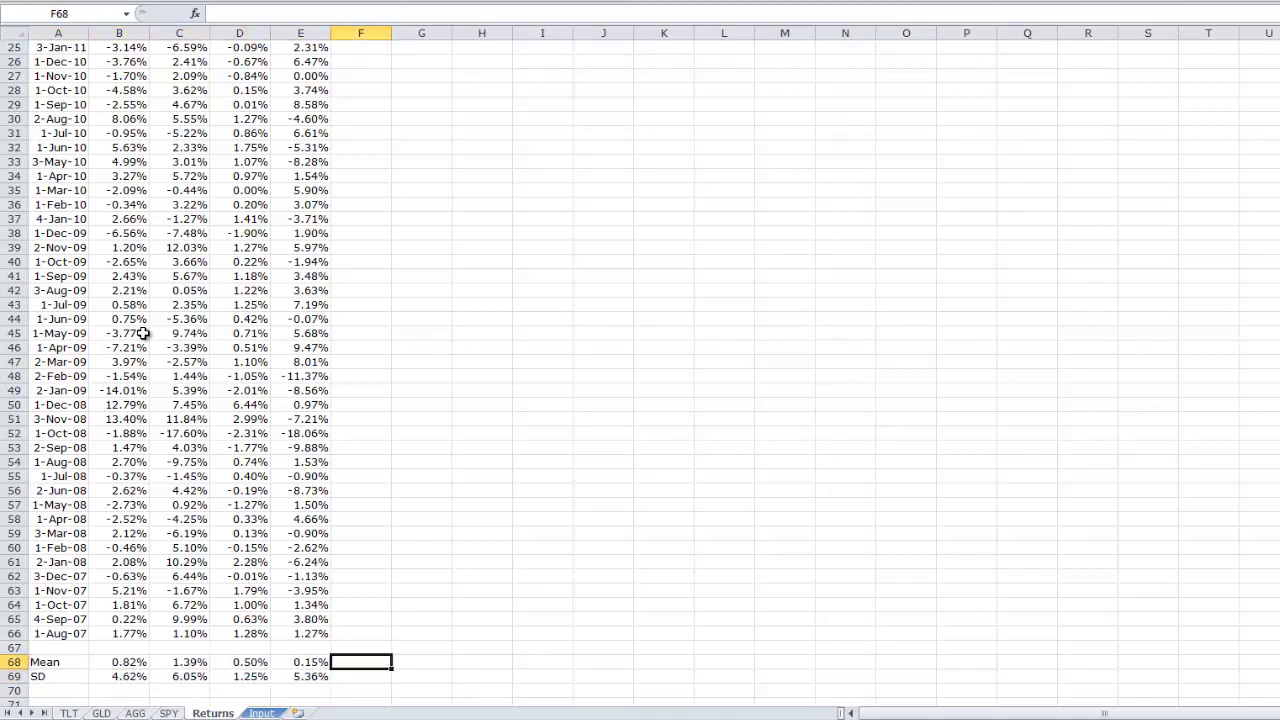
Look over the return matrix and its TLT, GLD, AGG and SPY column headings from the first row.
key(ctrl+Home)
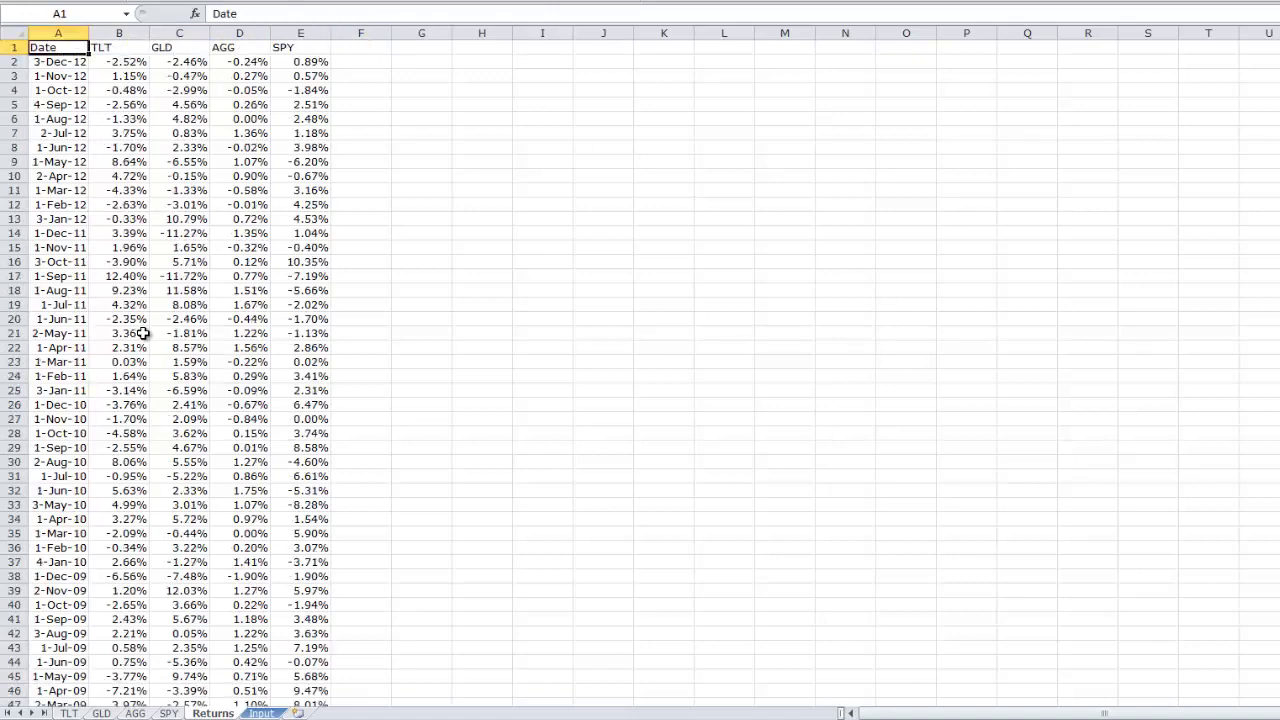
drag(132, 66, 259, 622)
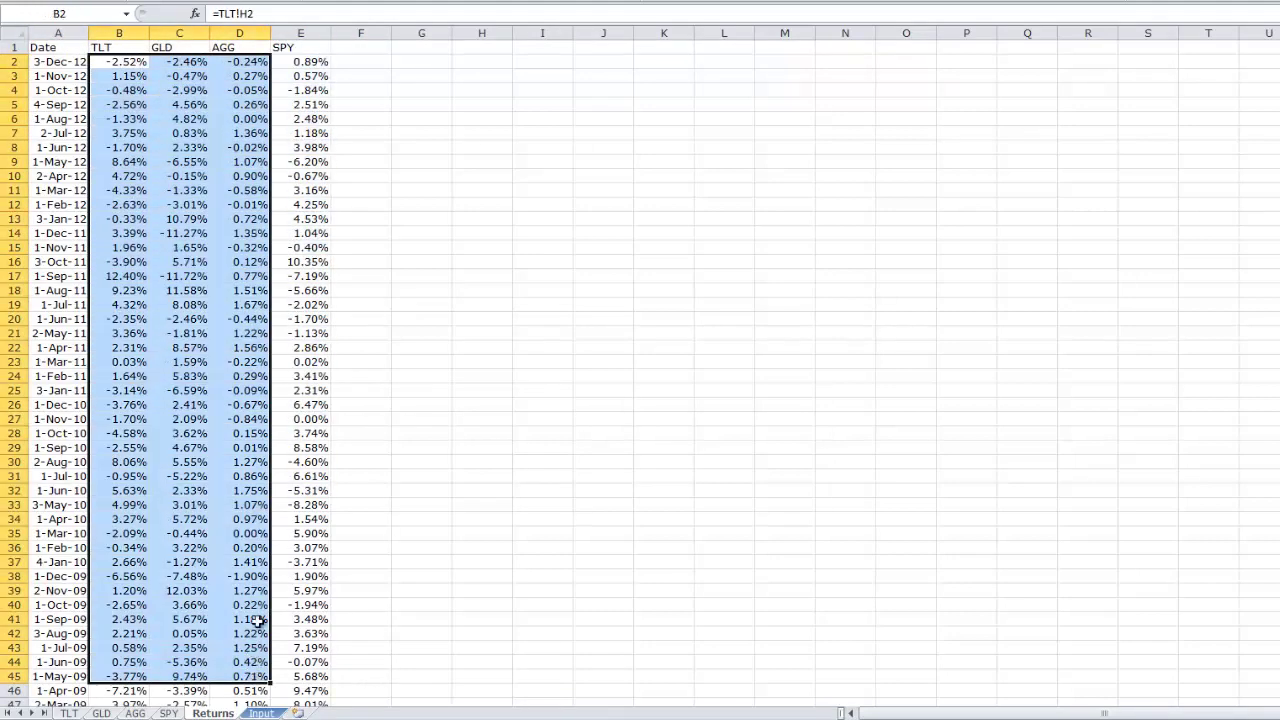
click(217, 160)
drag(136, 64, 290, 466)
click(135, 47)
click(176, 46)
click(239, 47)
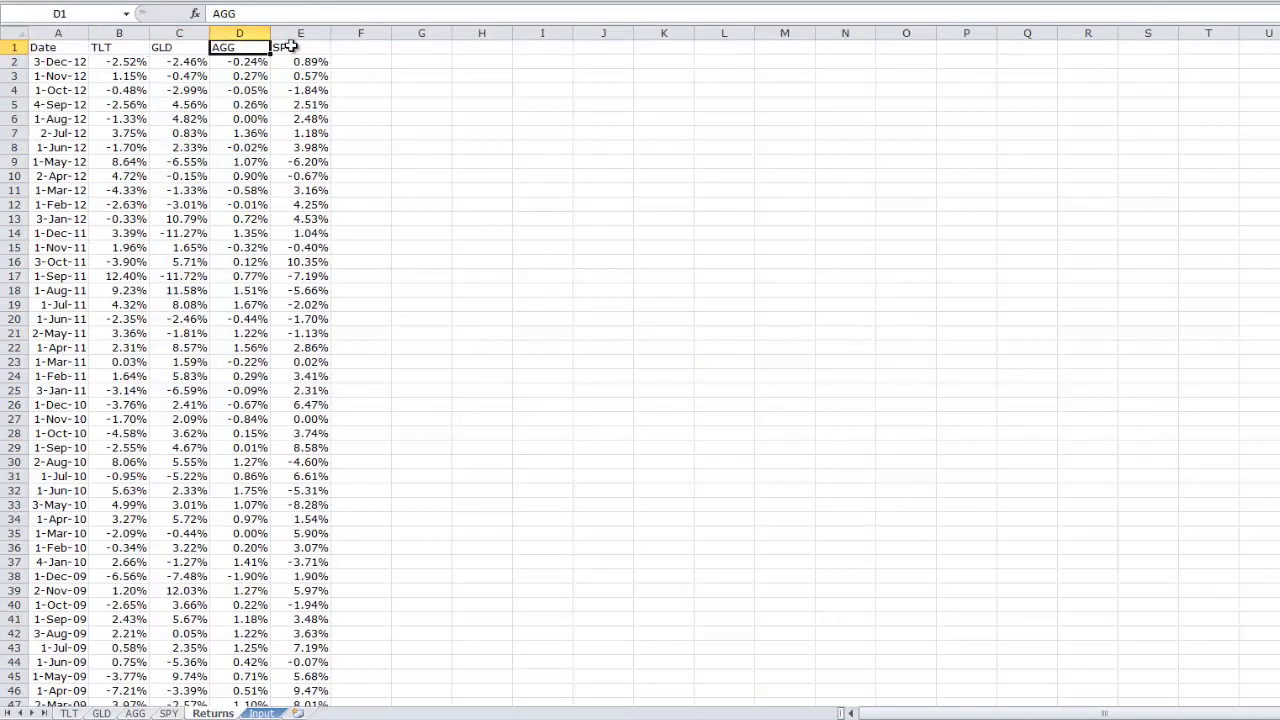
click(300, 47)
Copy the headings TLT, GLD, AGG and SPY from B1:E1 to F1:I1.
drag(115, 47, 295, 50)
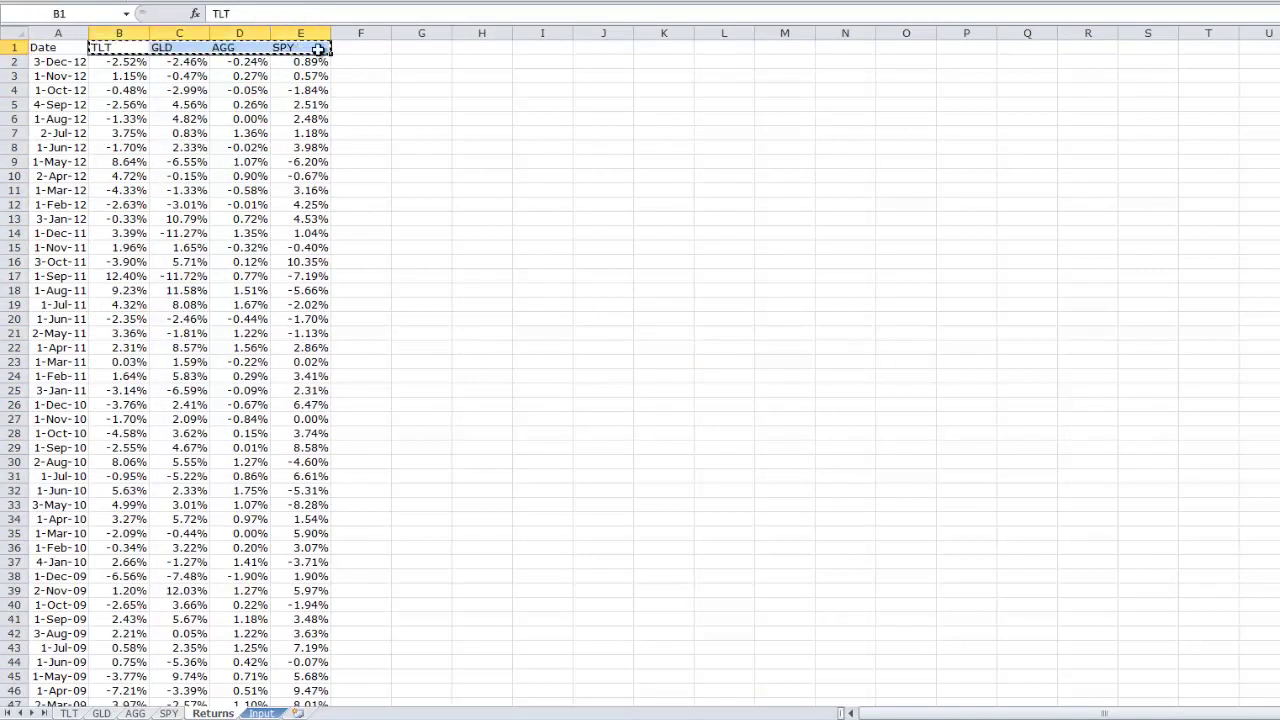
key(ctrl+c)
click(360, 47)
key(ctrl+v)
Calculate the first TLT excess return in F2 with =B2-B$68, locking the row of the mean.
click(369, 63)
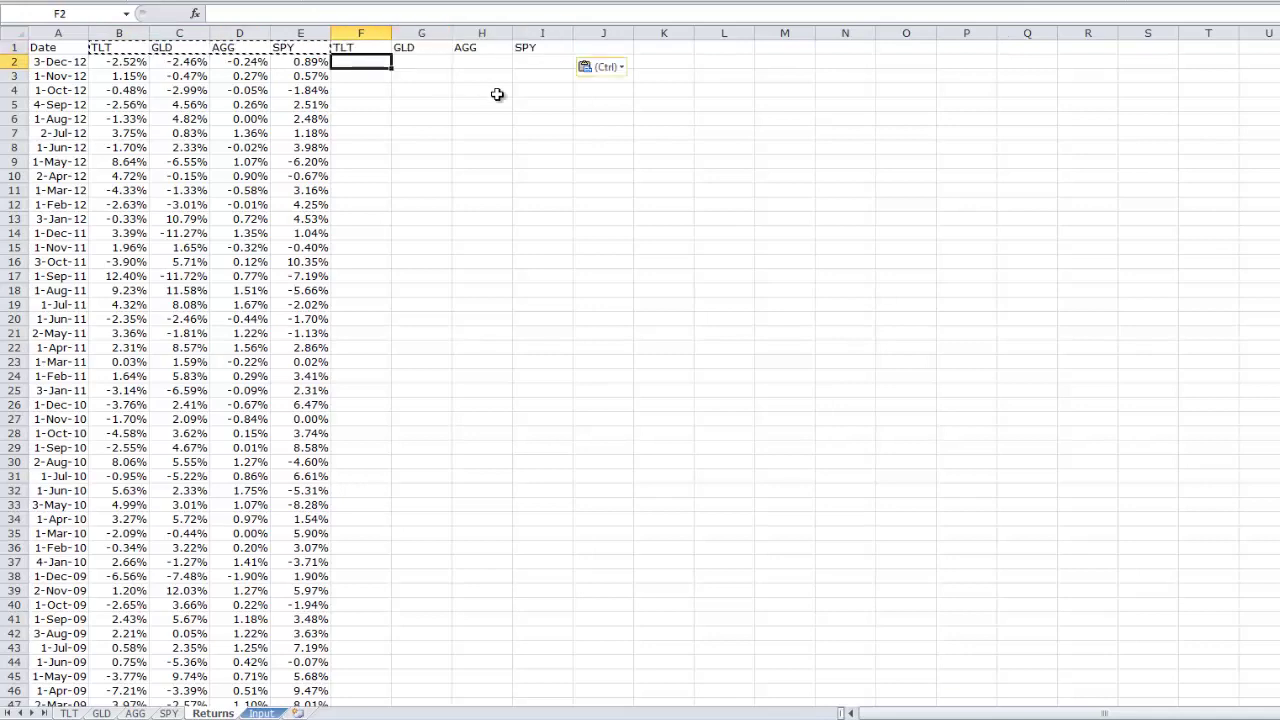
text(=)
key(Left)
key(Left)
key(Left)
key(Left)
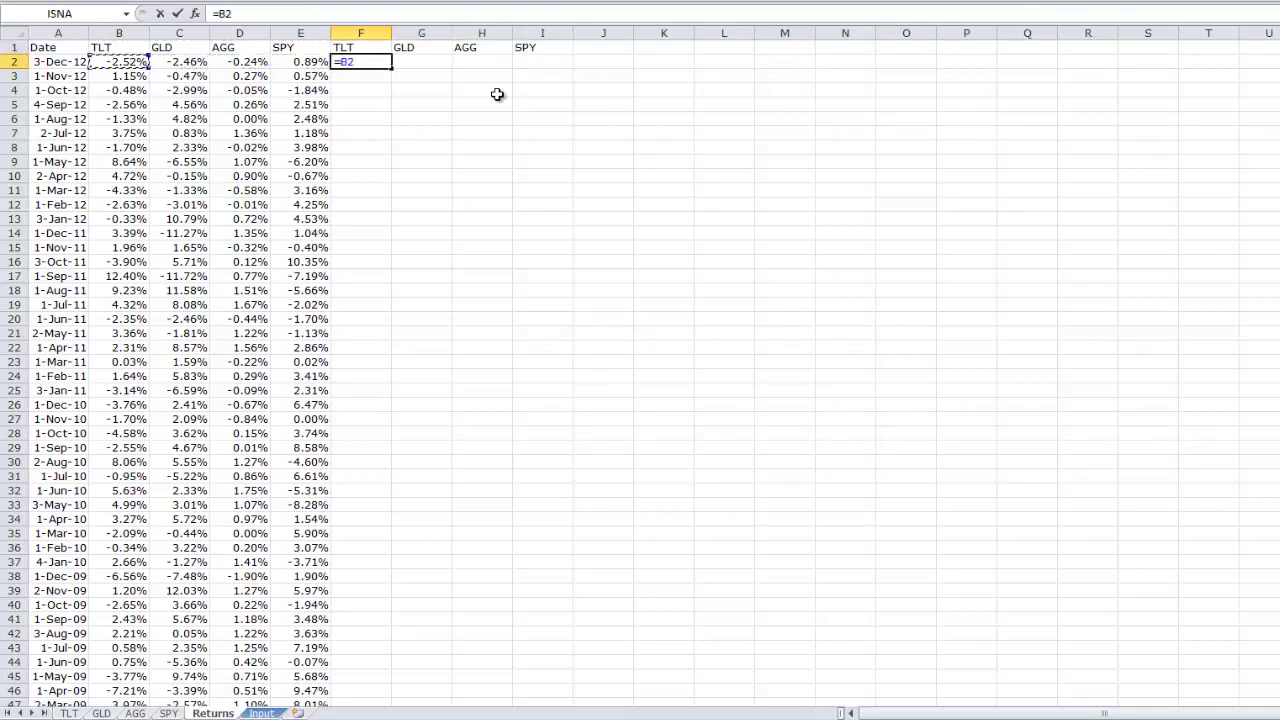
text(-)
key(Left)
key(Left)
key(Left)
key(Left)
key(ctrl+Down)
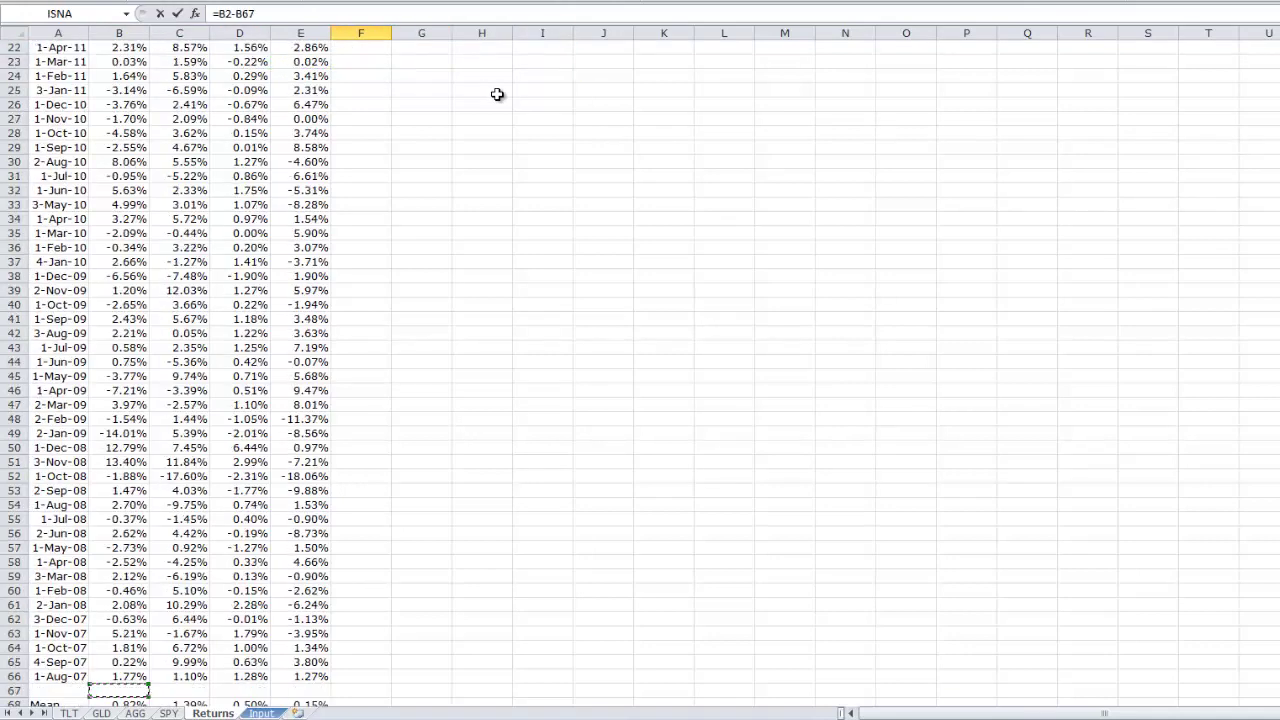
key(Down)
key(Down)
key(Down)
key(Up)
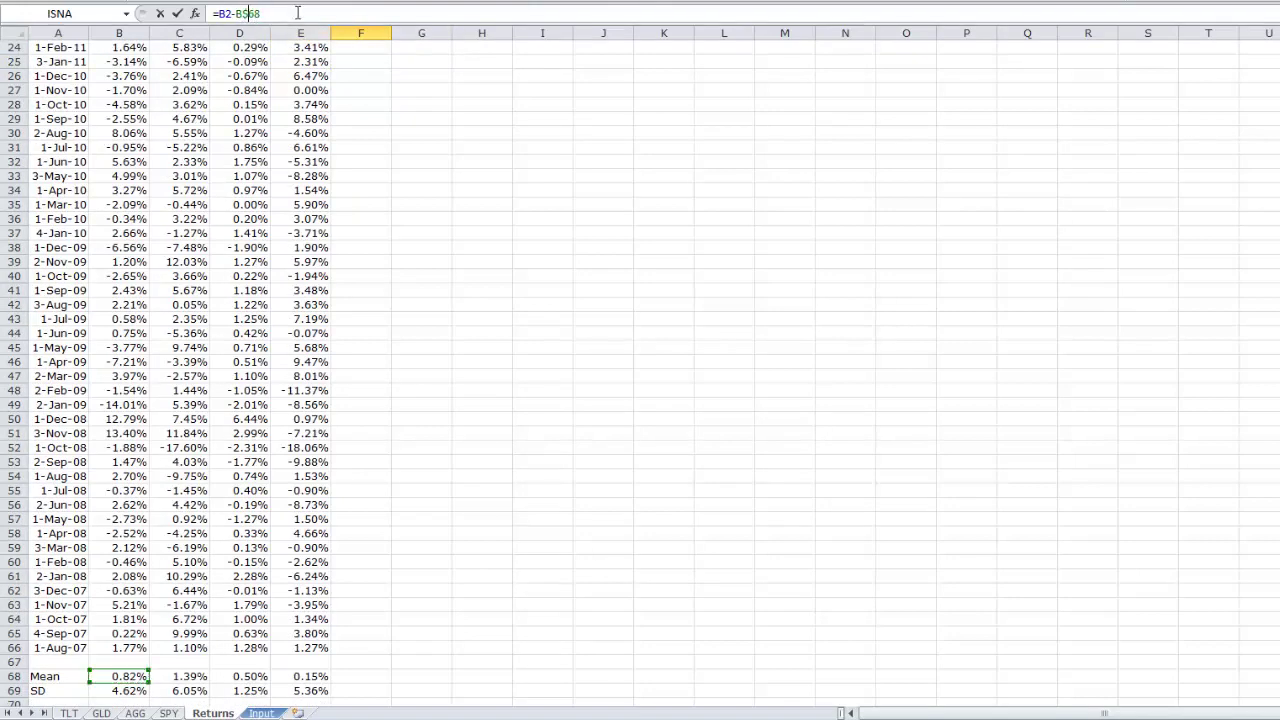
key(Return)
Copy the excess return formula from F2 to G2, H2 and I2 for GLD, AGG and SPY.
key(Up)
key(Up)
key(Down)
key(ctrl+c)
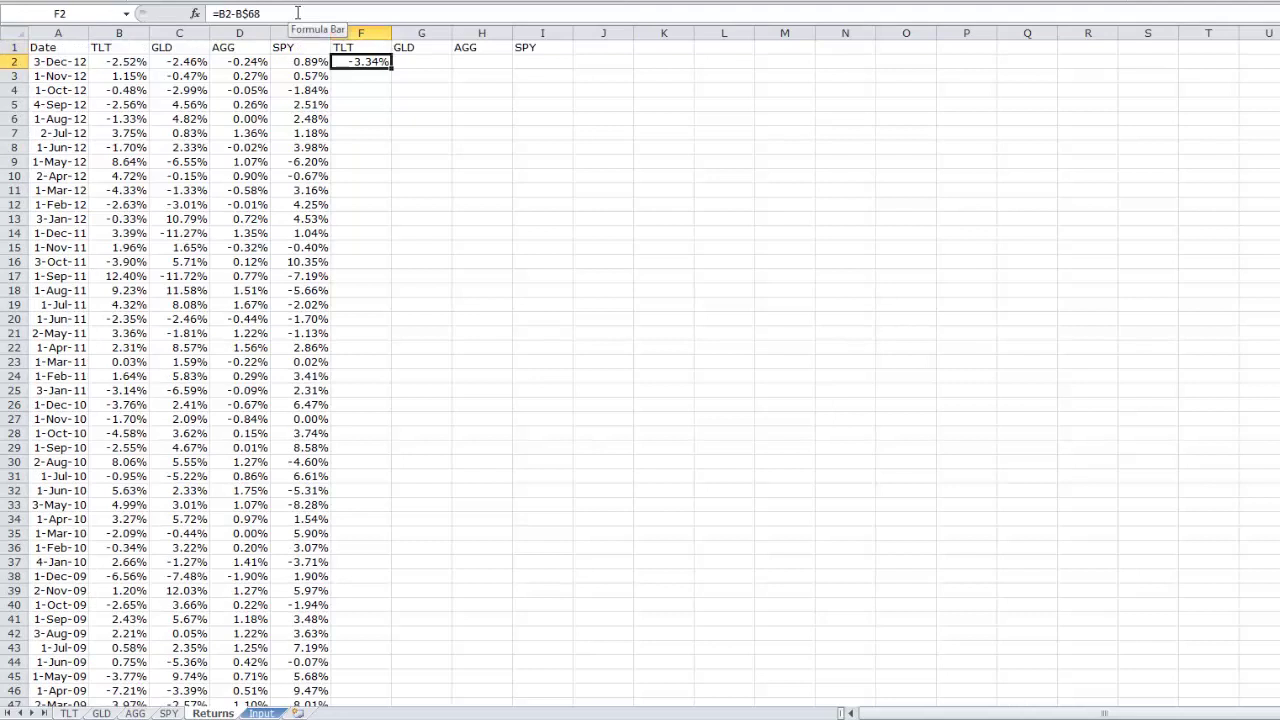
key(Right)
key(ctrl+v)
key(Right)
key(ctrl+v)
key(Right)
key(ctrl+v)
Fill the excess return formulas in F2:I2 down to row 66, the last date.
key(Left)
key(Left)
key(Left)
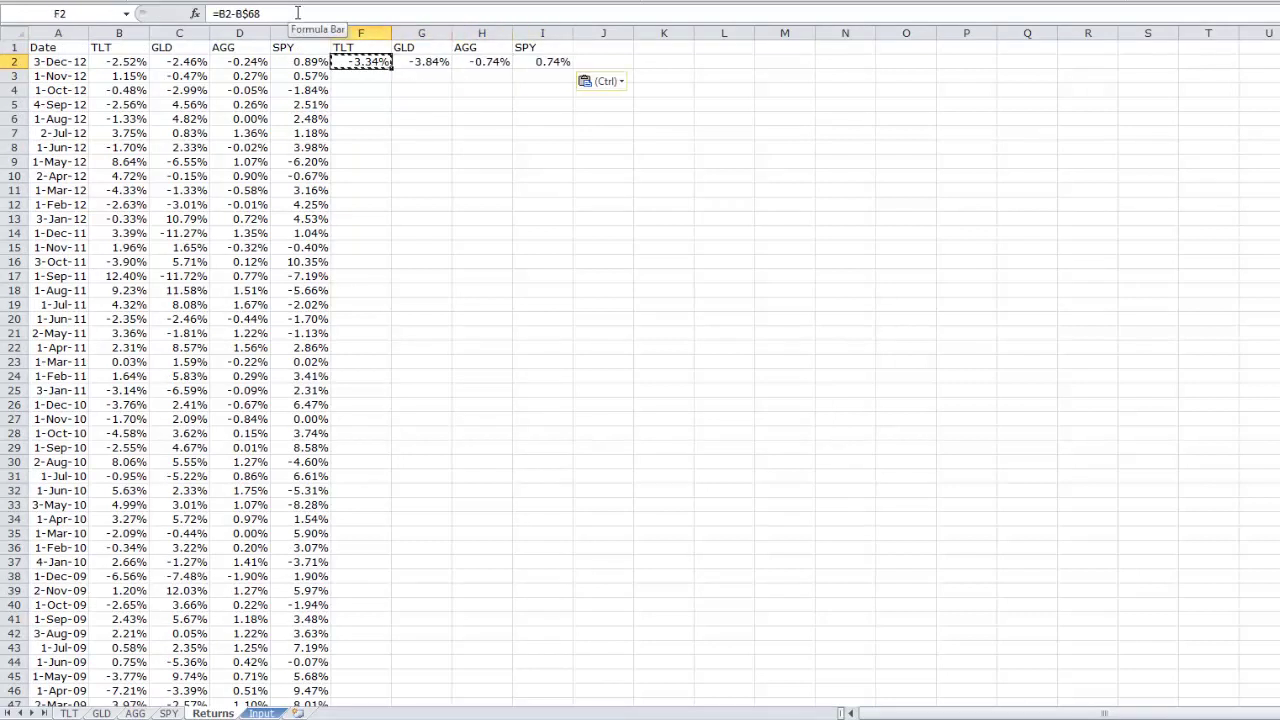
key(shift+Right)
key(shift+Right)
key(shift+Right)
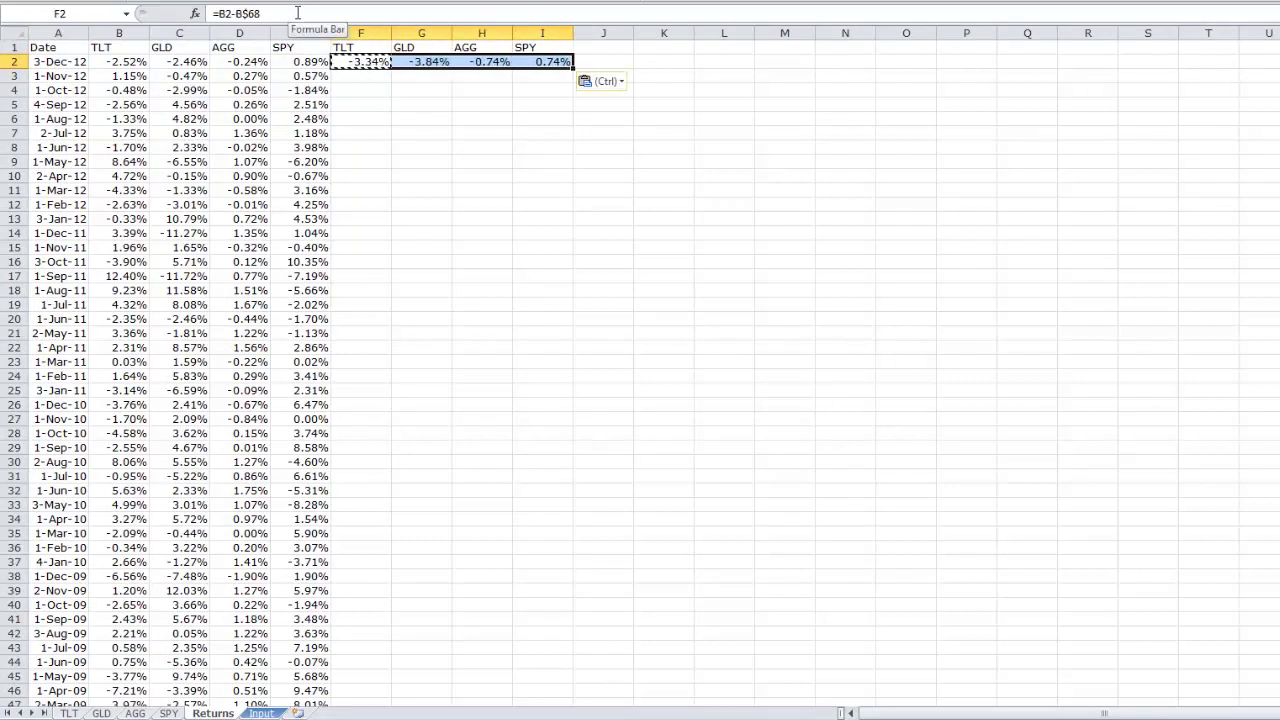
double_click(574, 66)
click(487, 143)
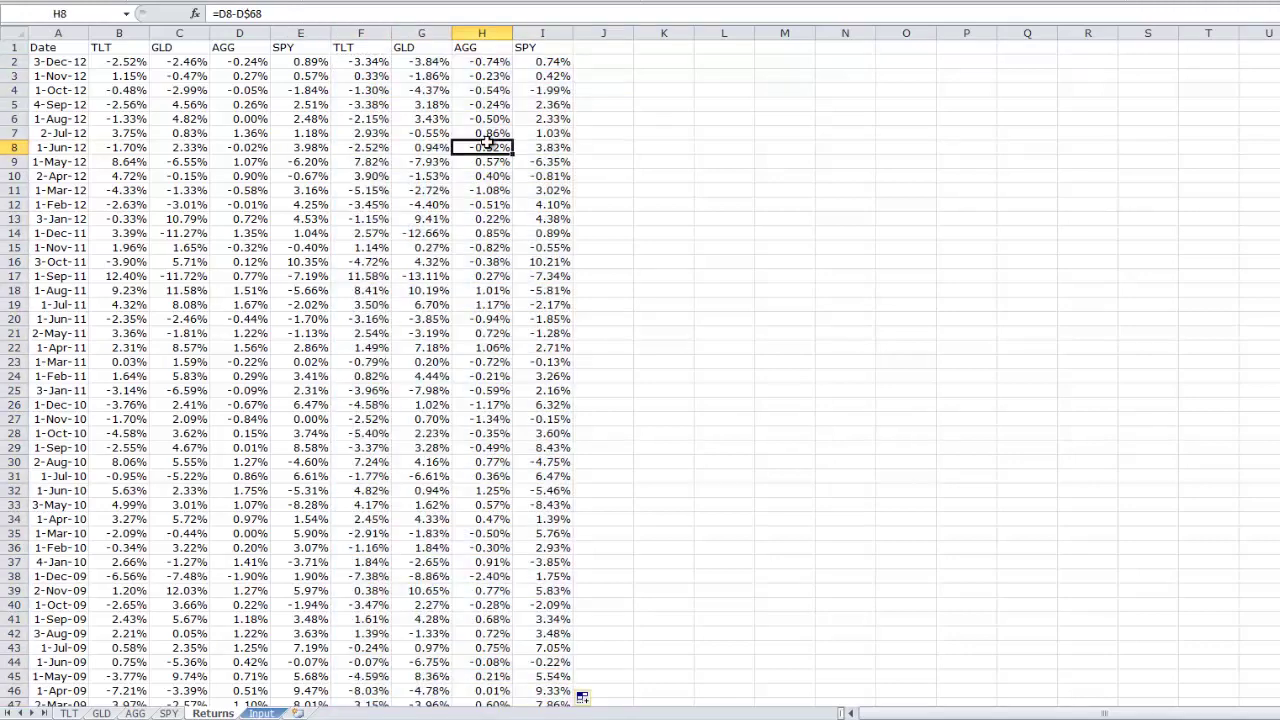
Examine how the column references shift in the excess return formulas across F2, G2 and H2.
click(386, 61)
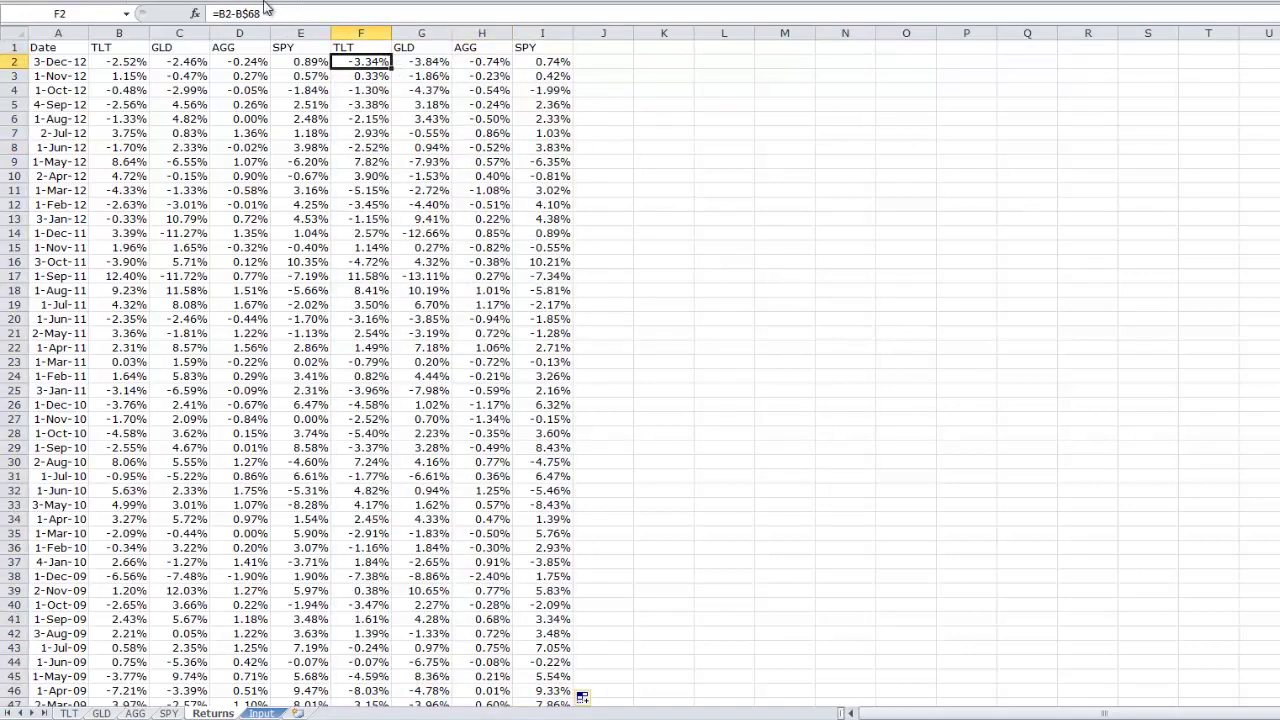
key(Right)
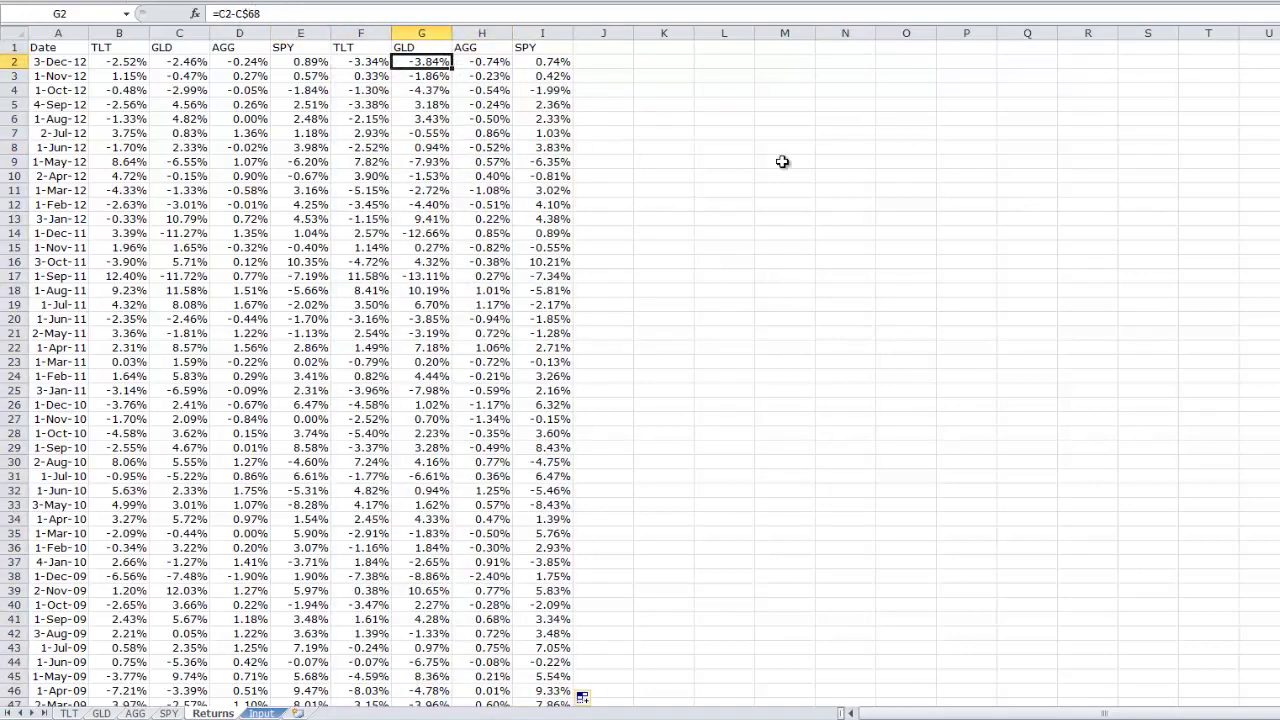
key(Left)
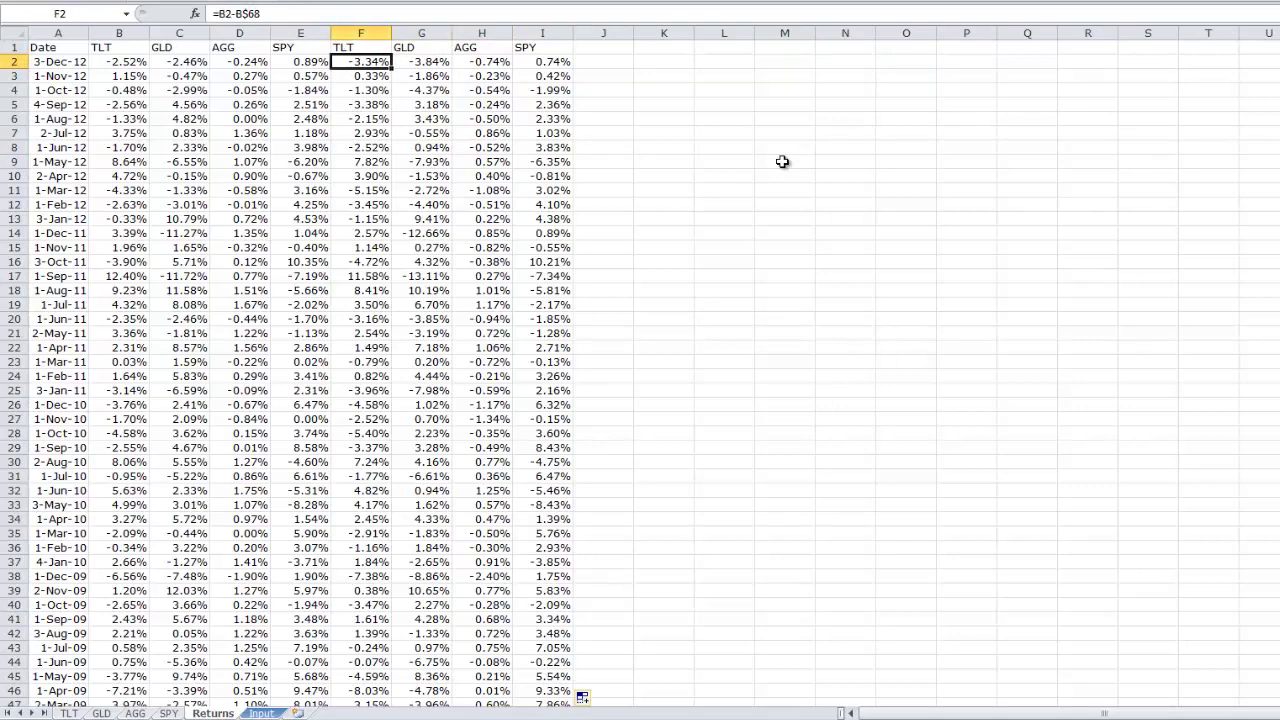
key(Right)
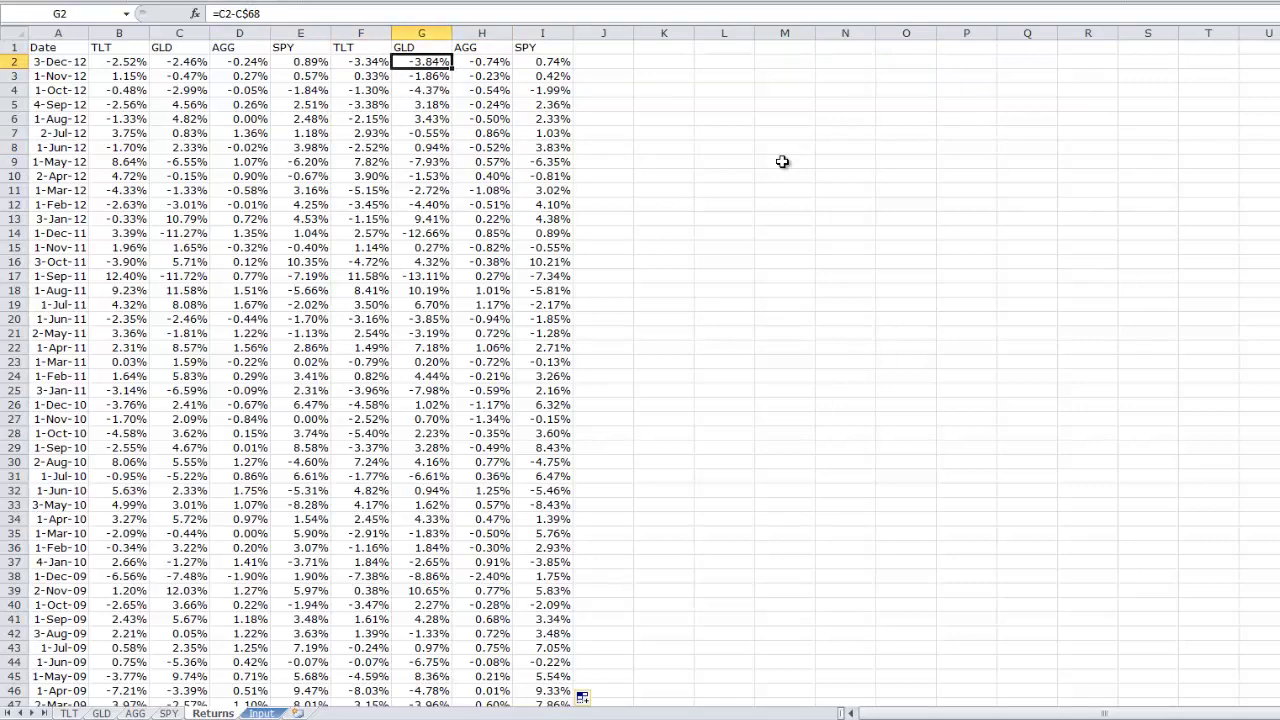
key(Right)
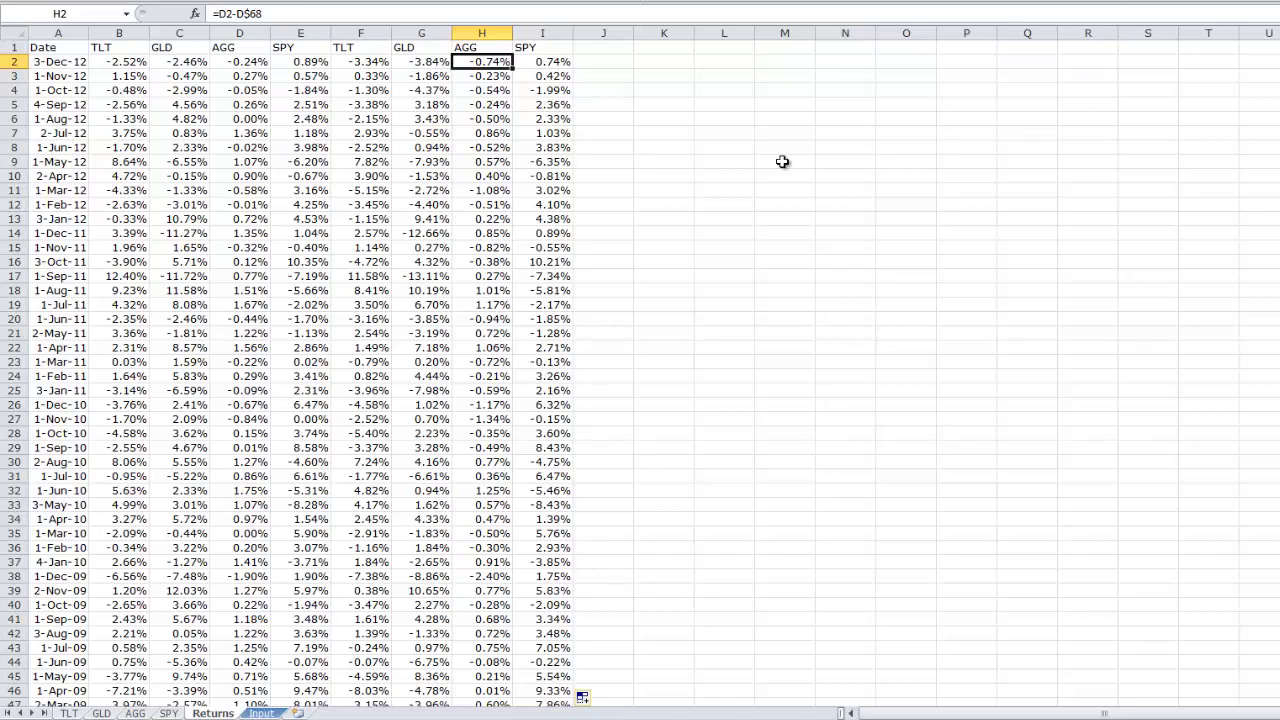
key(Left)
key(Left)
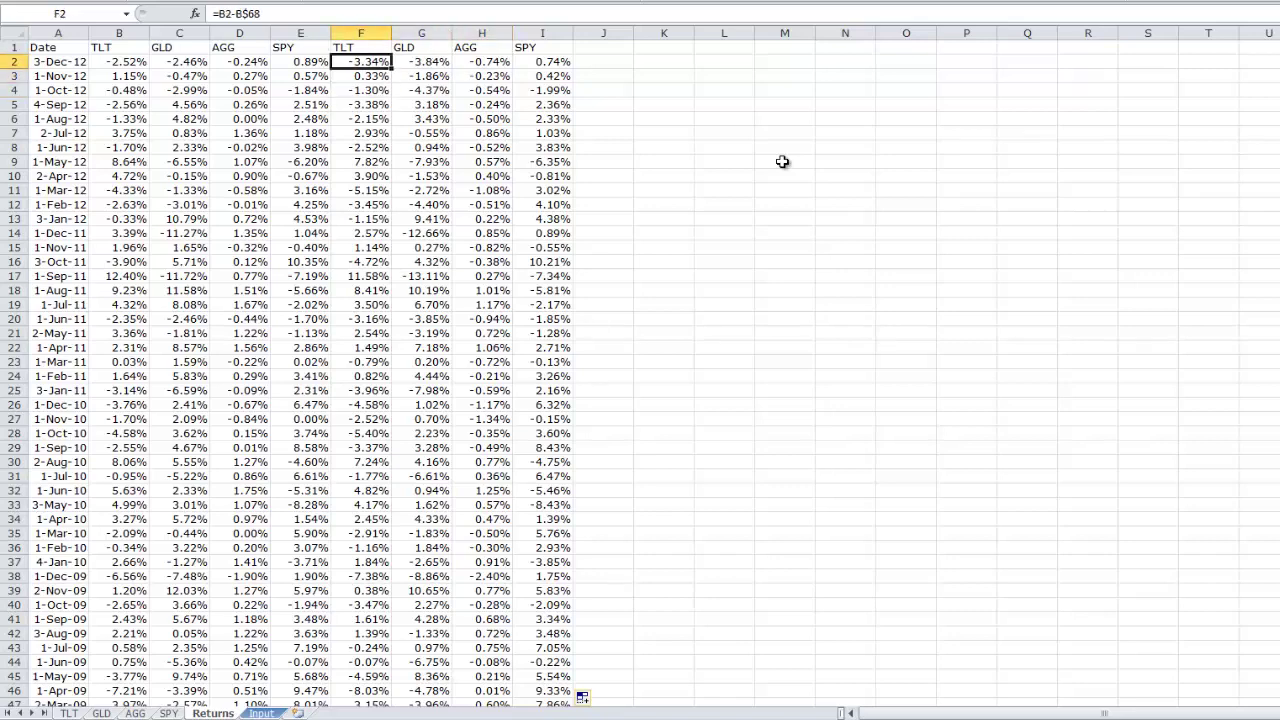
Examine how the excess return formulas down column F keep referring to the mean in row 68.
key(Down)
key(Down)
key(Down)
key(Down)
key(Down)
key(Down)
key(Down)
key(Down)
key(Down)
key(Down)
key(Down)
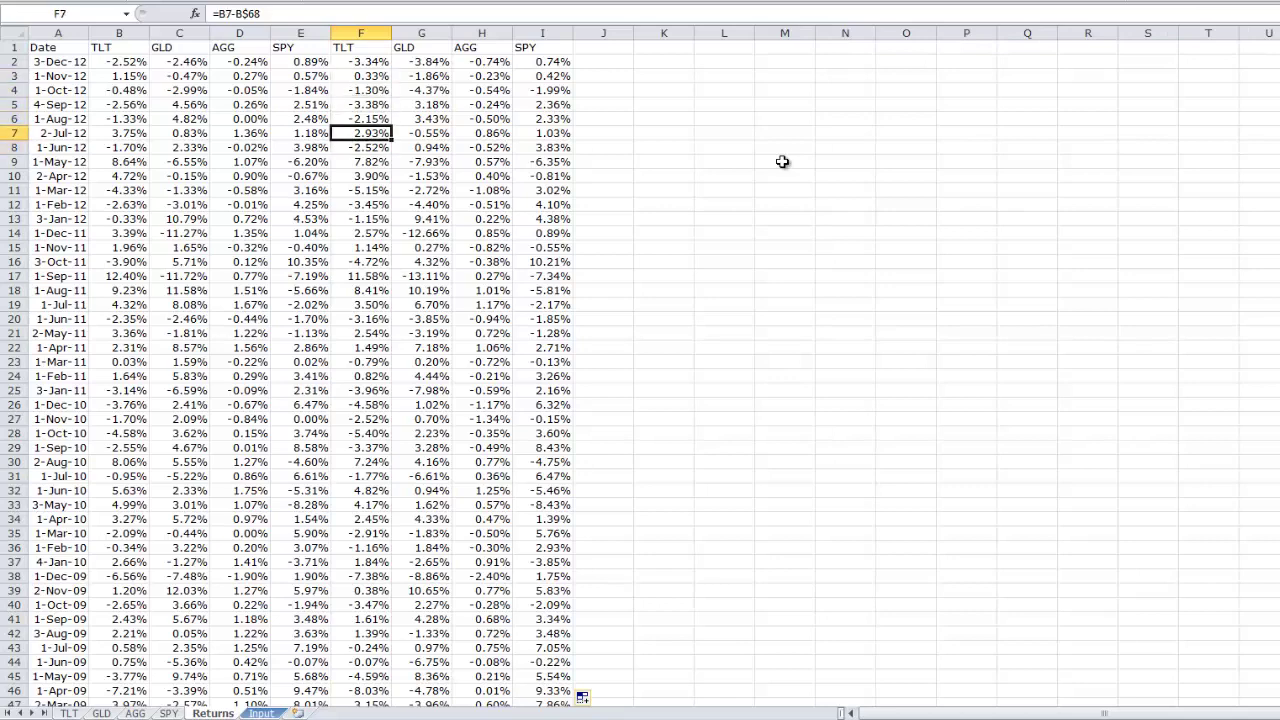
key(Up)
key(Up)
key(Up)
key(Up)
key(Up)
key(Up)
key(Up)
key(Up)
key(Up)
key(Up)
key(Up)
Select the excess return matrix F2:I66 and check it against the formula on the Generating the Var-Cov Matrix slide.
key(shift+Right)
key(shift+Right)
key(shift+Right)
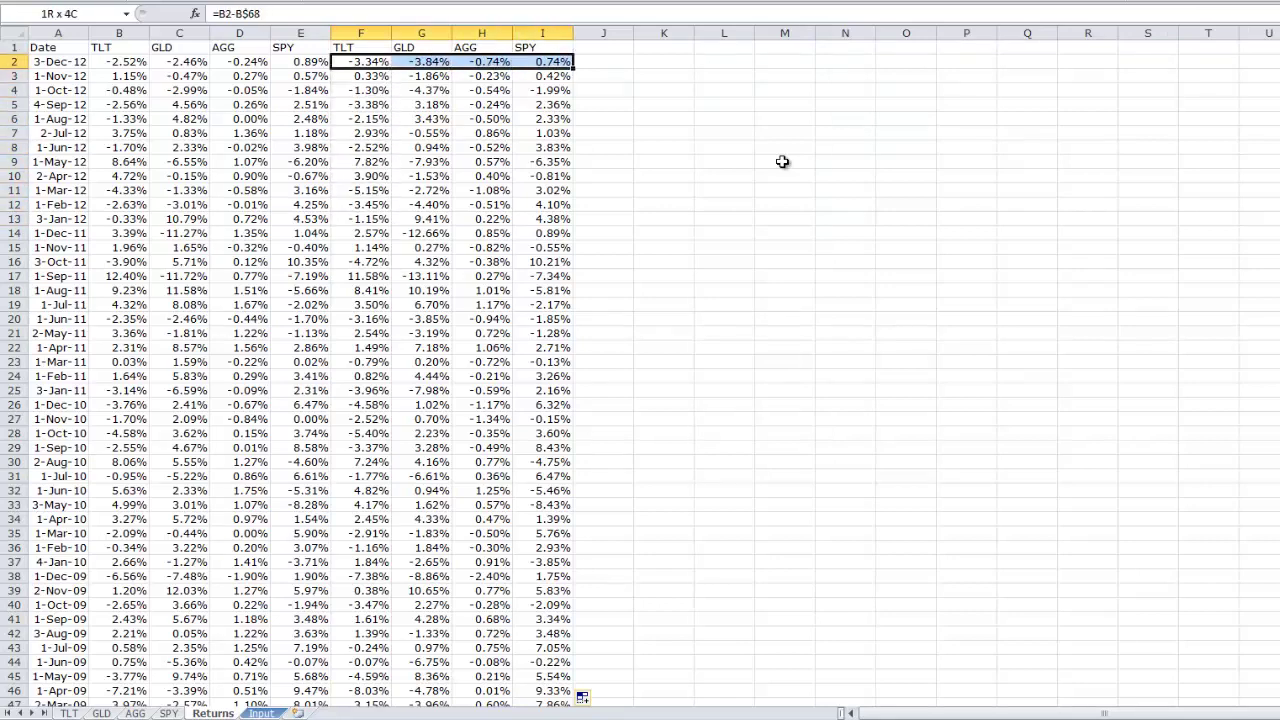
key(ctrl+shift+Down)
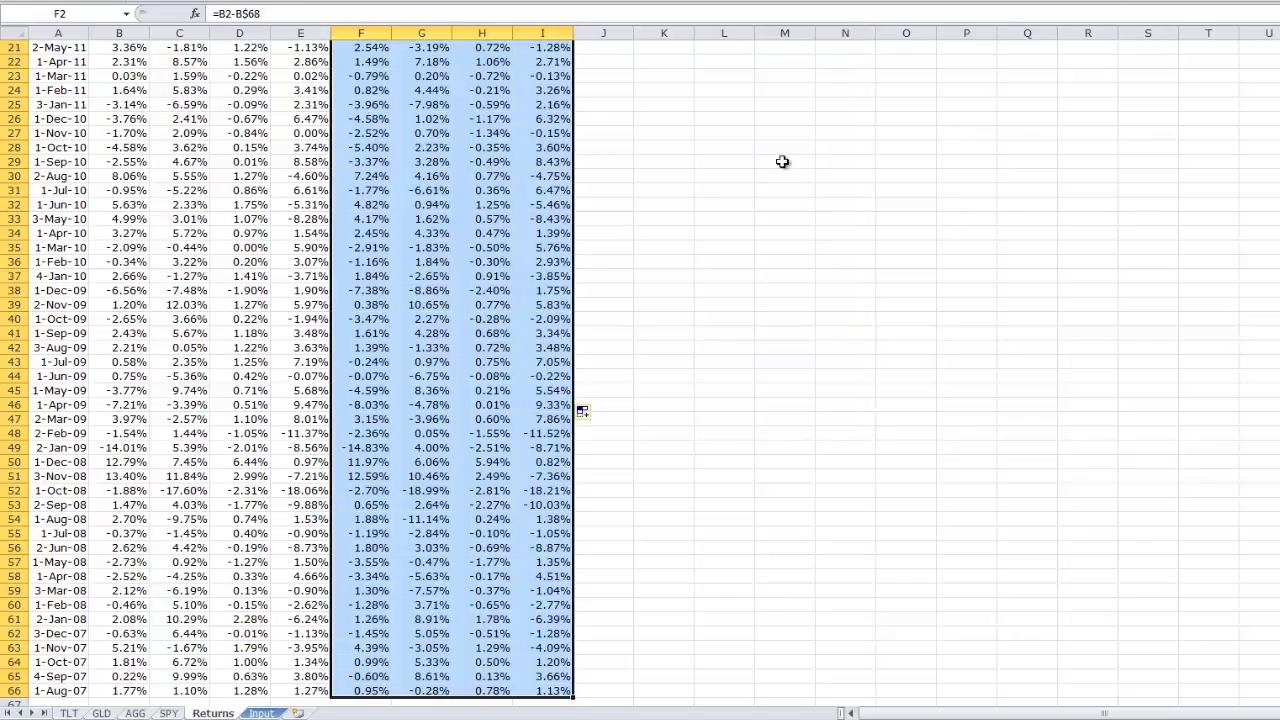
key(alt+Tab)
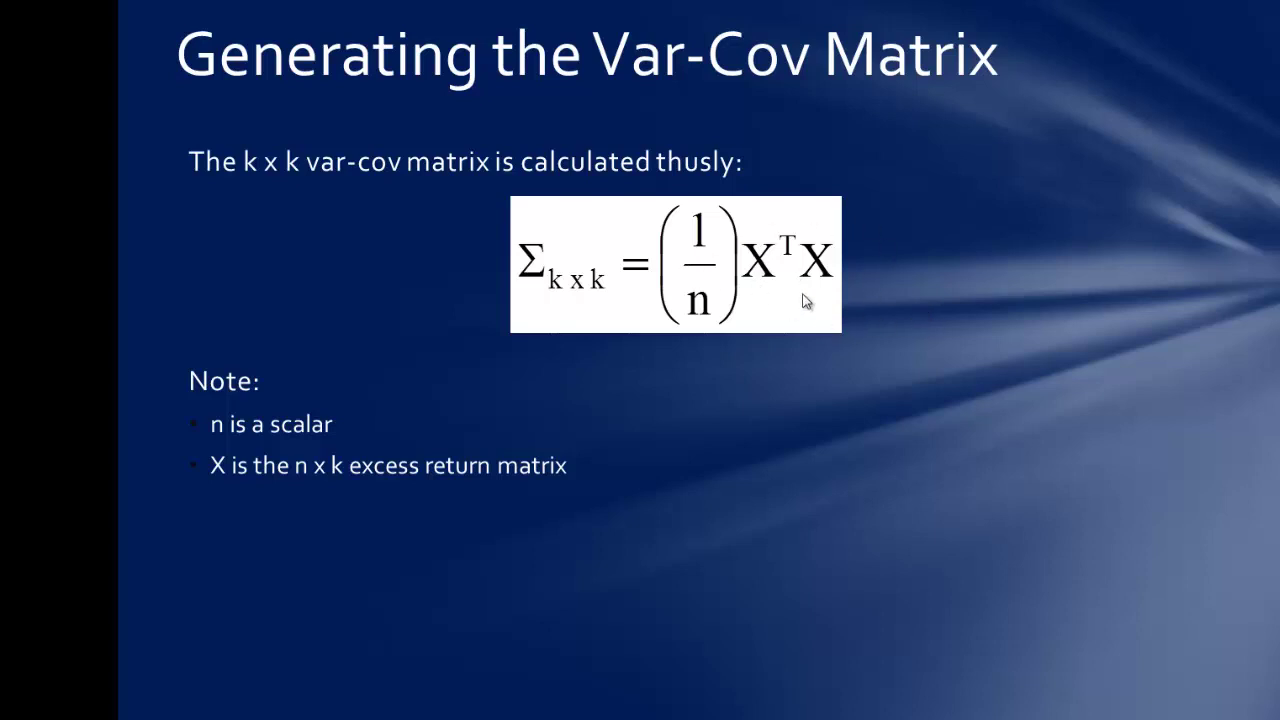
key(alt+Tab)
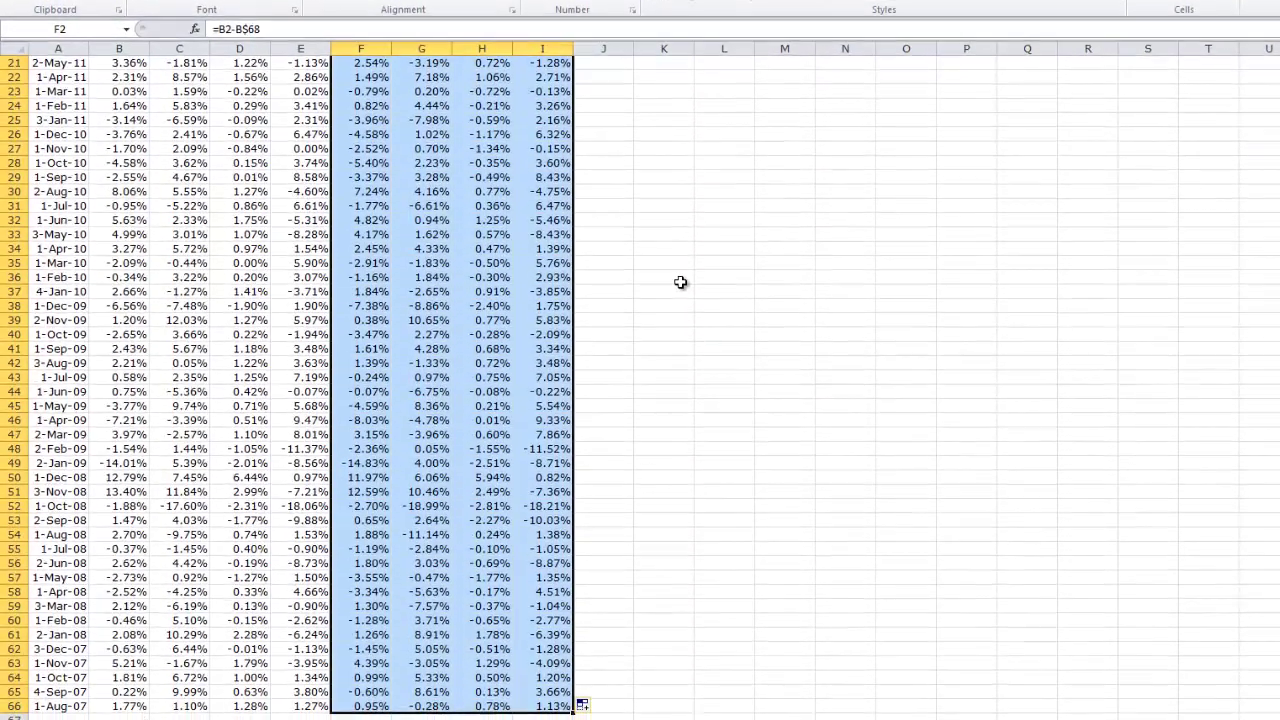
Add a worksheet named Var Cov and place it between the Returns and Input sheets.
click(306, 712)
click(313, 704)
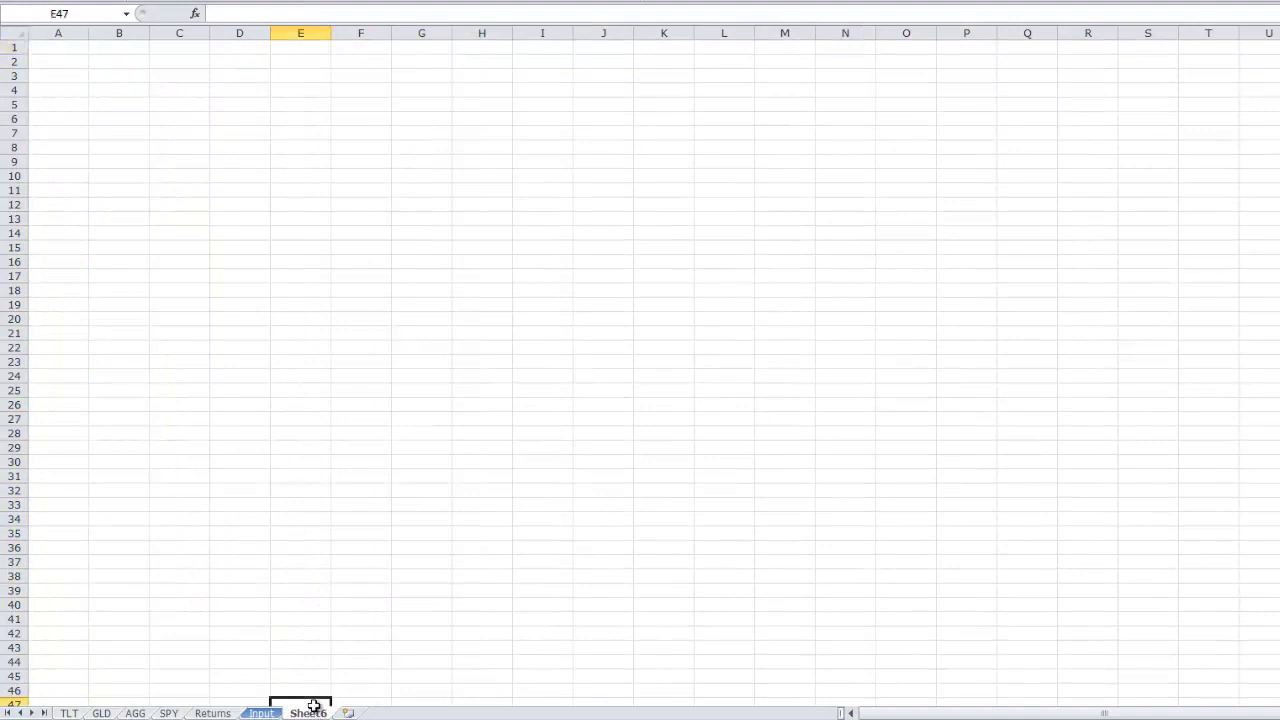
right_click(320, 711)
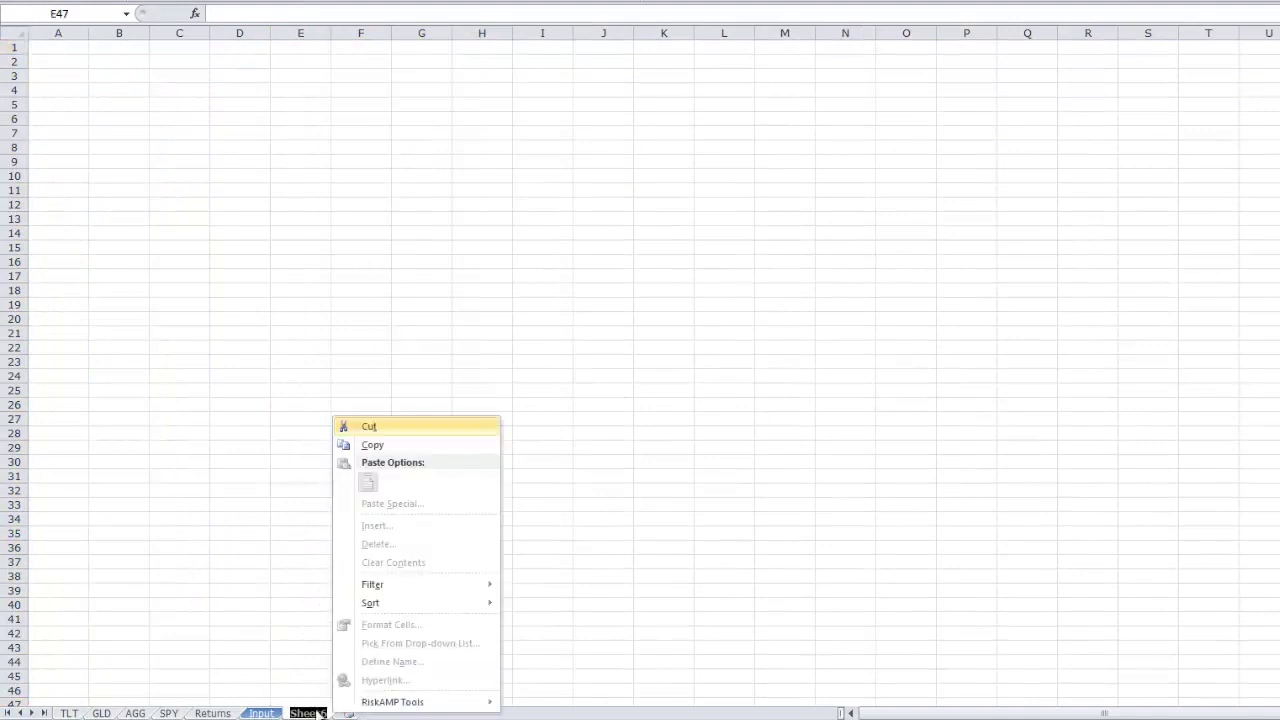
click(316, 708)
text(Var C)
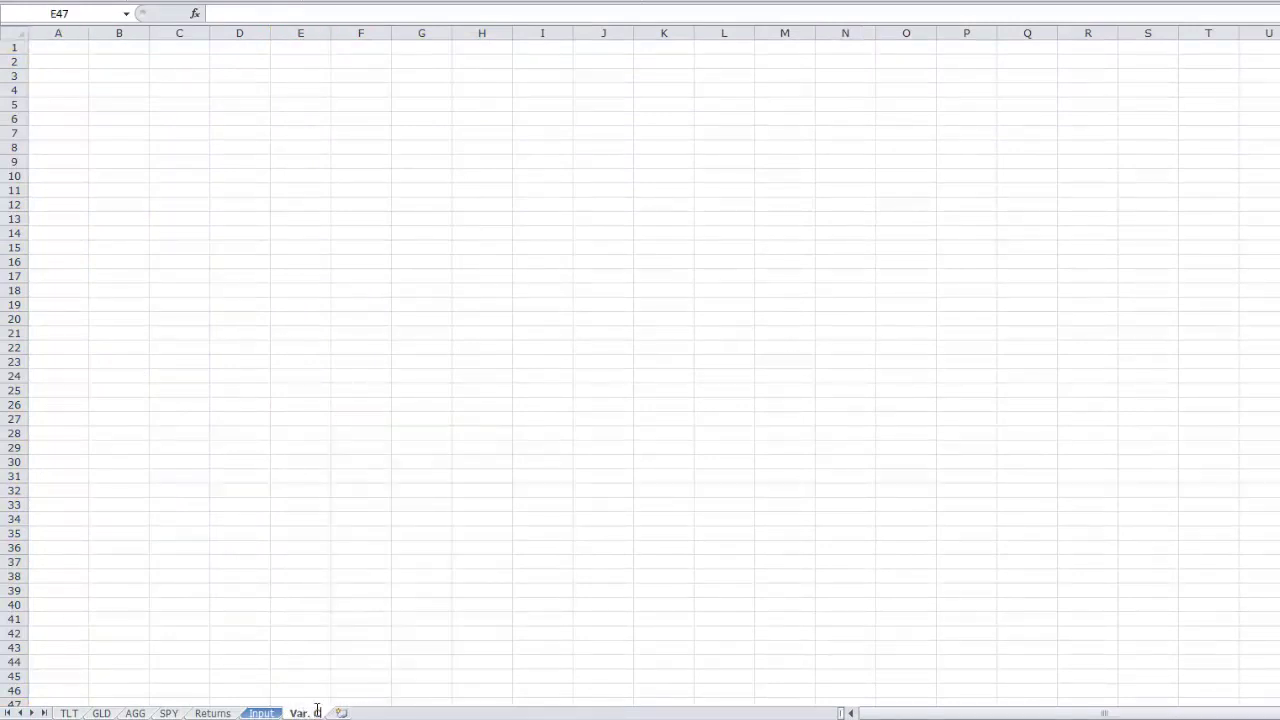
text(ov)
click(200, 636)
drag(304, 715, 232, 714)
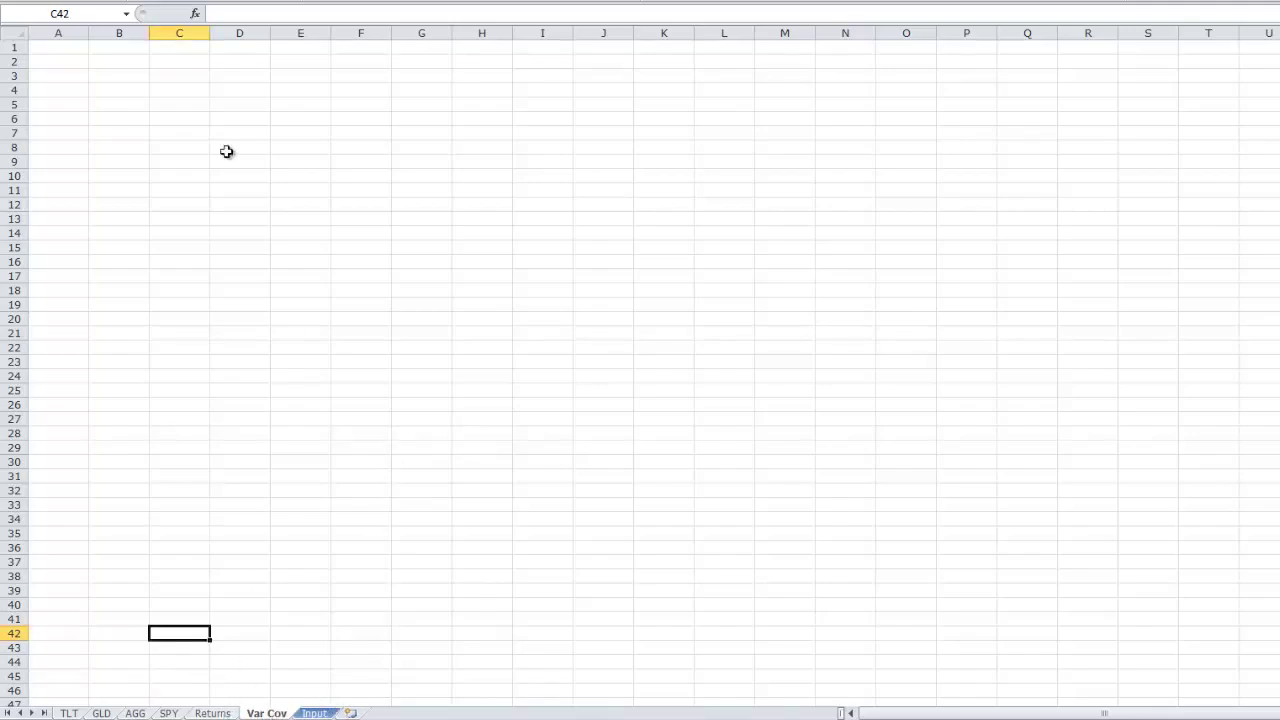
Start an MMULT formula across the range B2:E5 with TRANSPOSE(Returns!F2:I66) as its first array.
drag(134, 65, 184, 88)
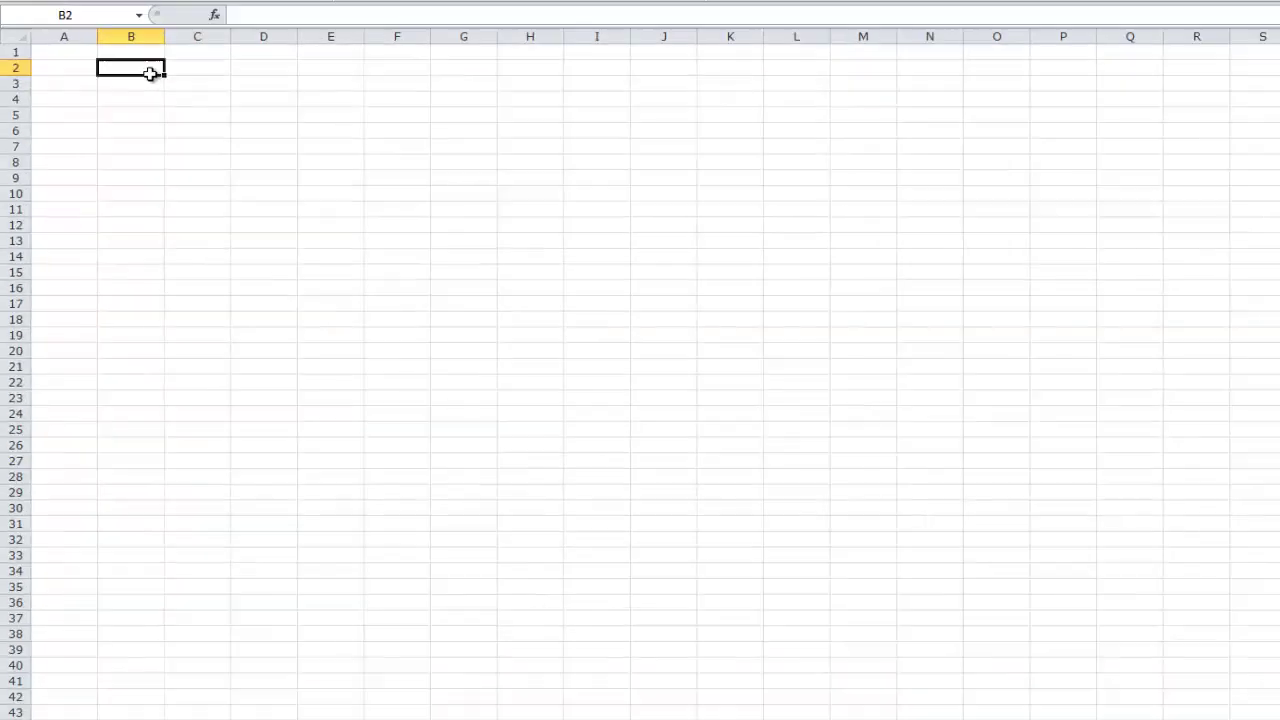
drag(462, 221, 700, 266)
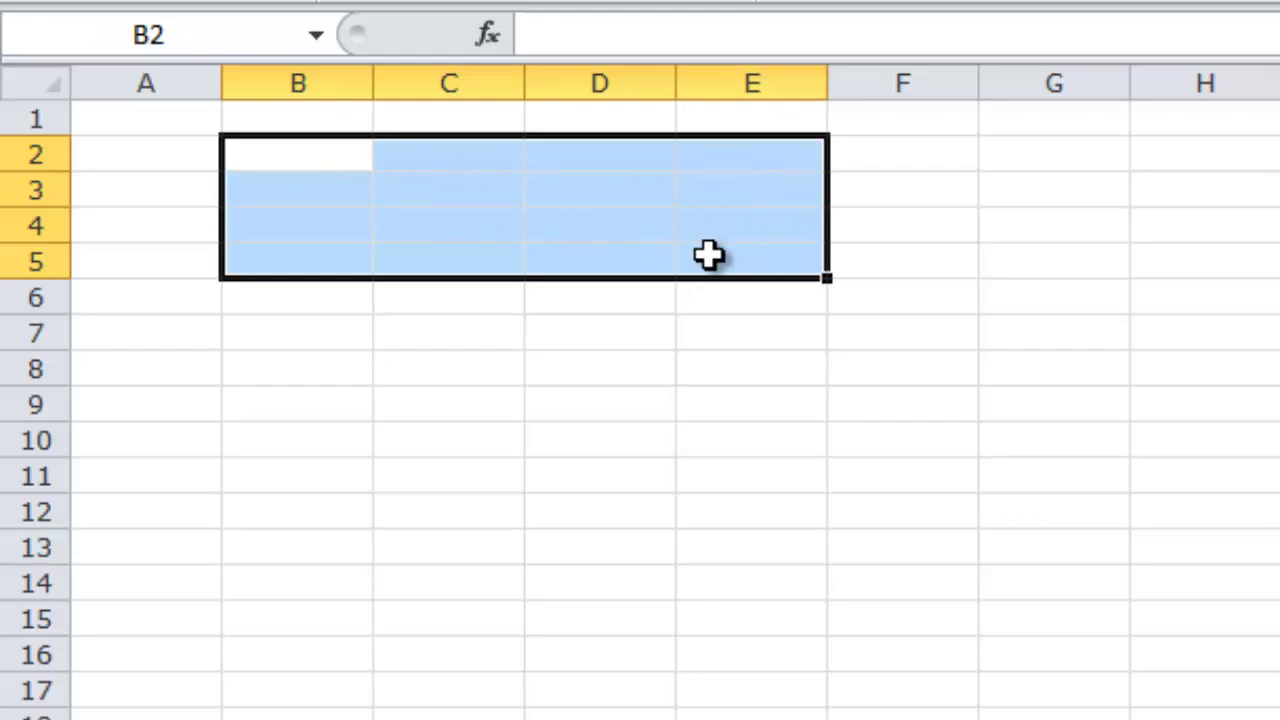
text(=mmu)
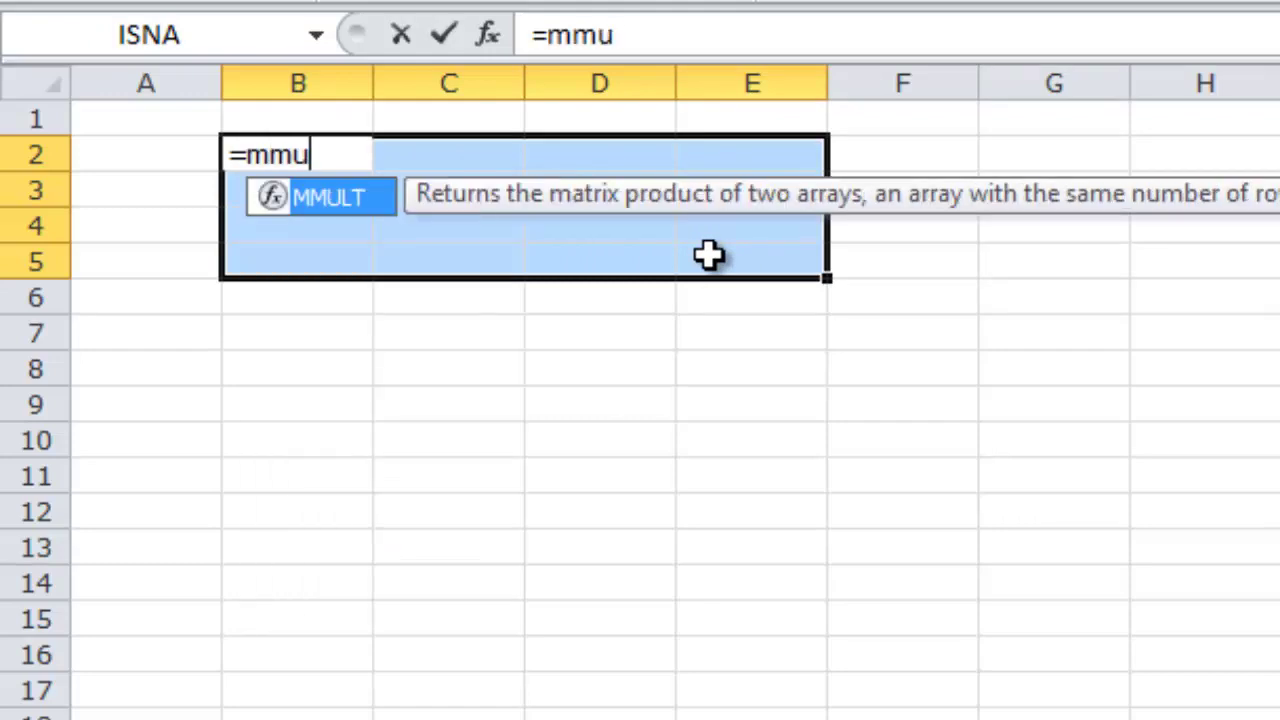
text(lt()
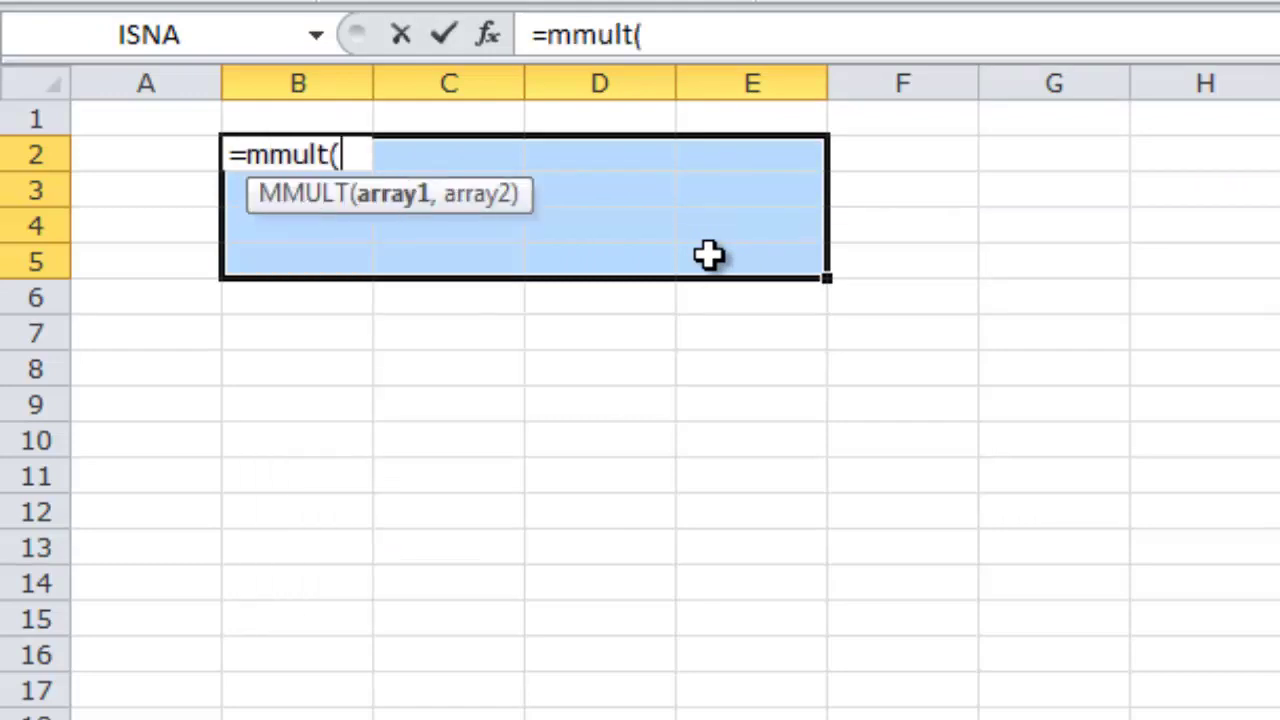
text(transpo)
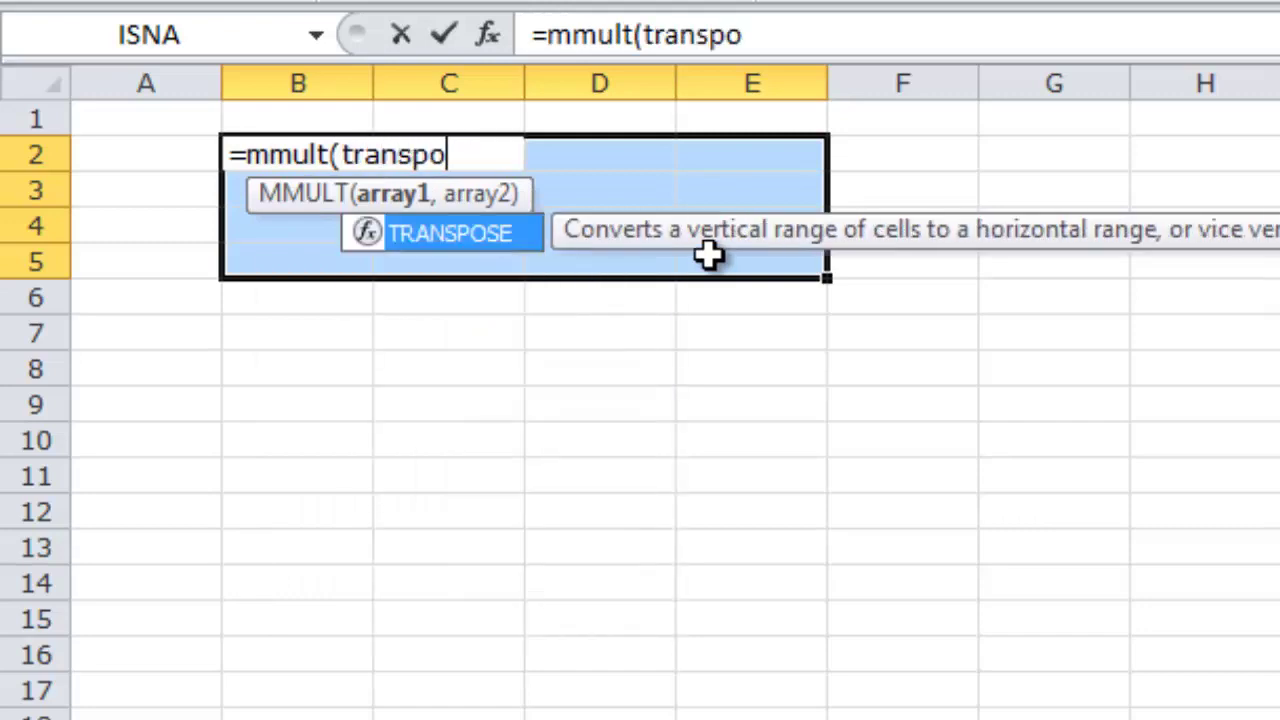
text(se()
key(ctrl+Page_Up)
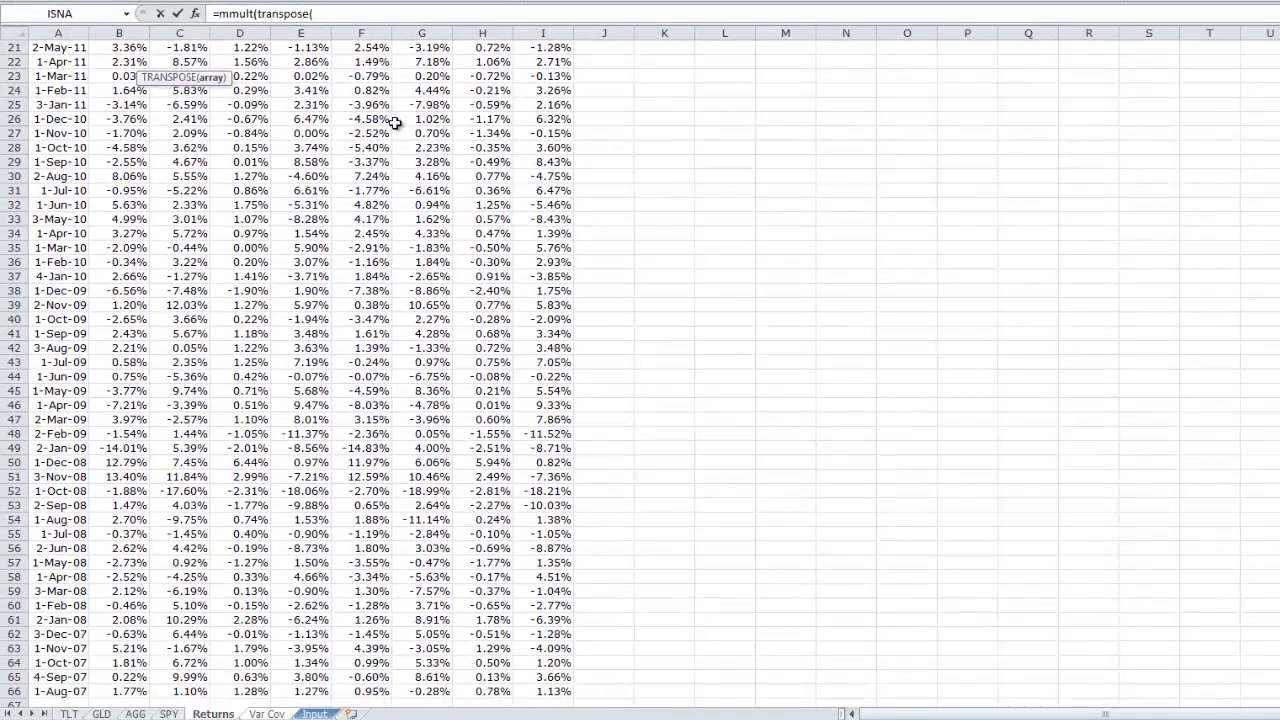
drag(395, 123, 393, 127)
key(ctrl+Up)
key(Down)
key(Left)
key(shift+Right)
key(shift+Right)
key(shift+Right)
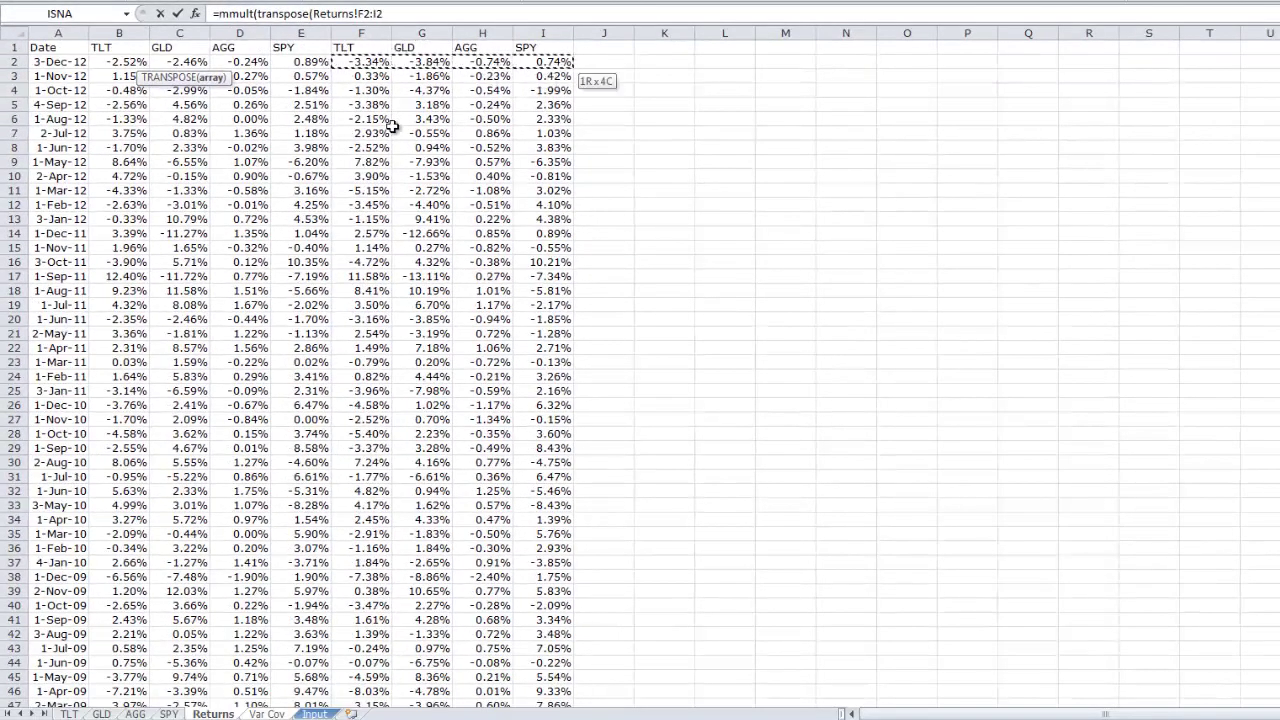
key(ctrl+shift+Down)
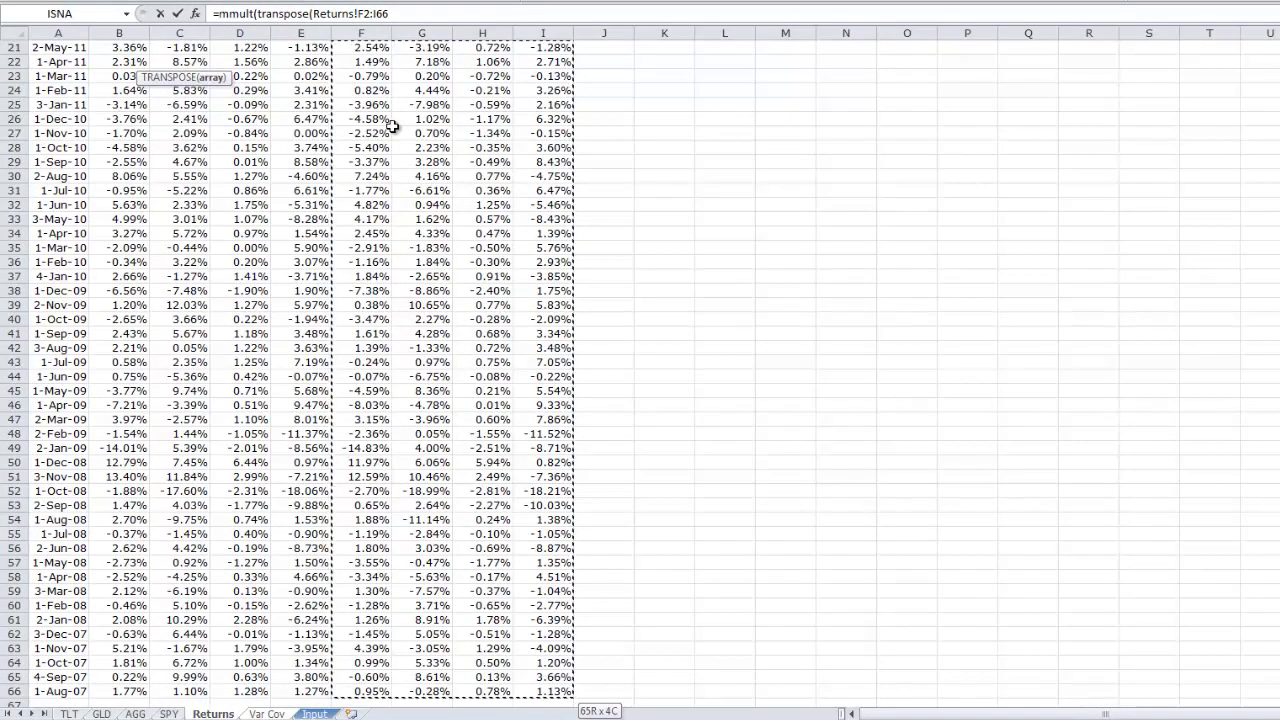
text())
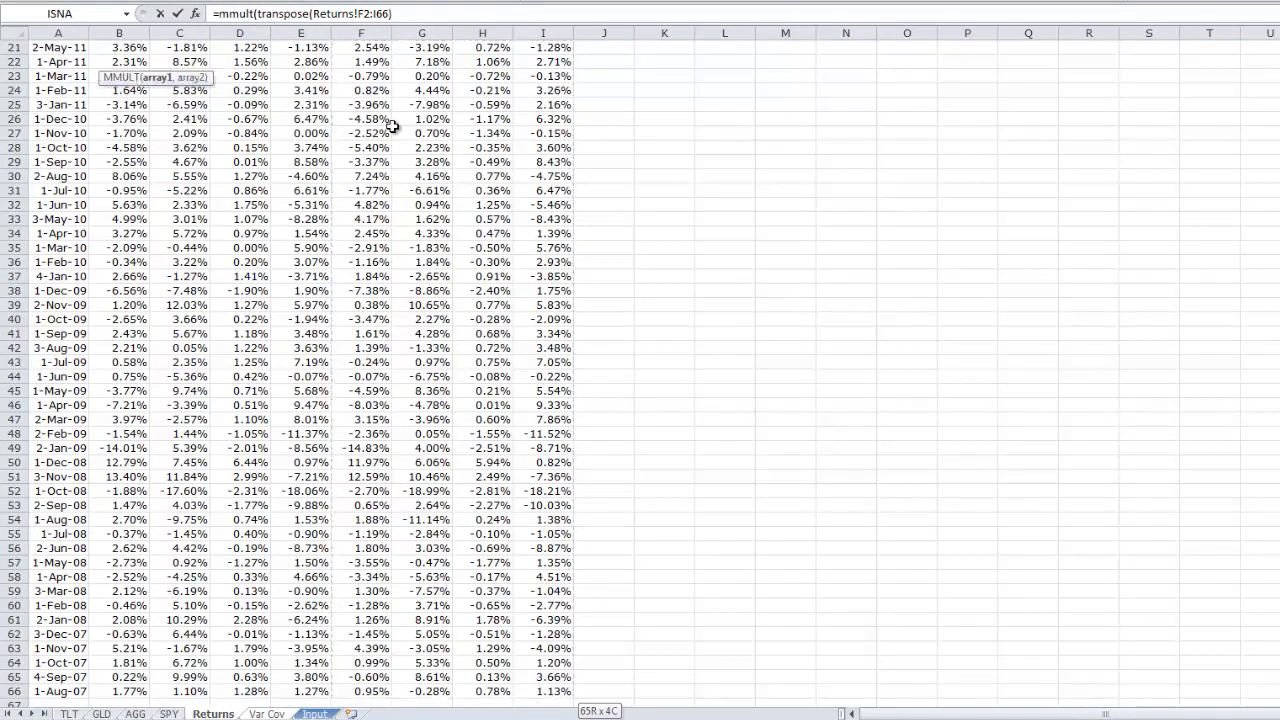
Use the excess returns Returns!F2:I66 as the second array of the MMULT formula and close the function.
text(,)
key(Up)
key(Up)
key(Up)
key(Up)
key(Up)
key(Up)
key(Up)
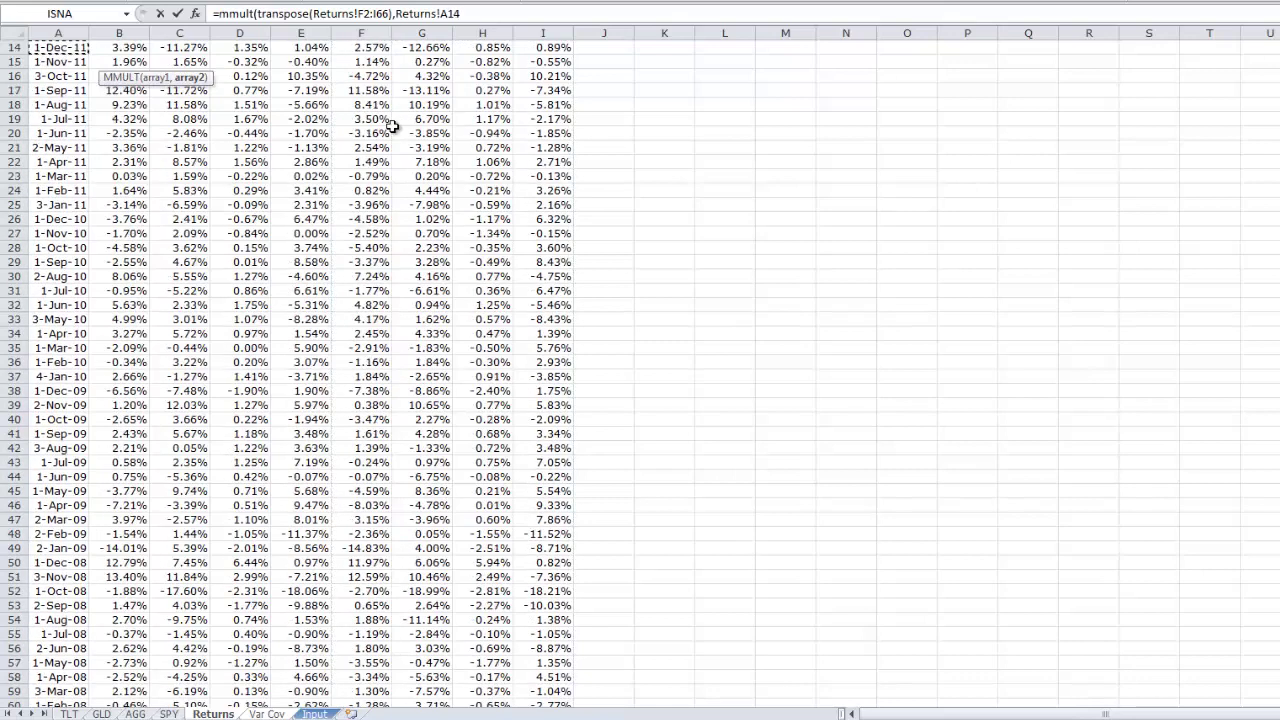
key(Up)
key(Up)
key(Up)
key(Up)
key(Up)
key(Up)
key(Up)
key(Up)
key(Up)
key(Up)
key(Up)
key(Up)
key(Up)
key(Right)
key(Right)
key(Right)
key(Right)
key(Right)
key(Down)
key(shift+Right)
key(shift+Right)
key(shift+Right)
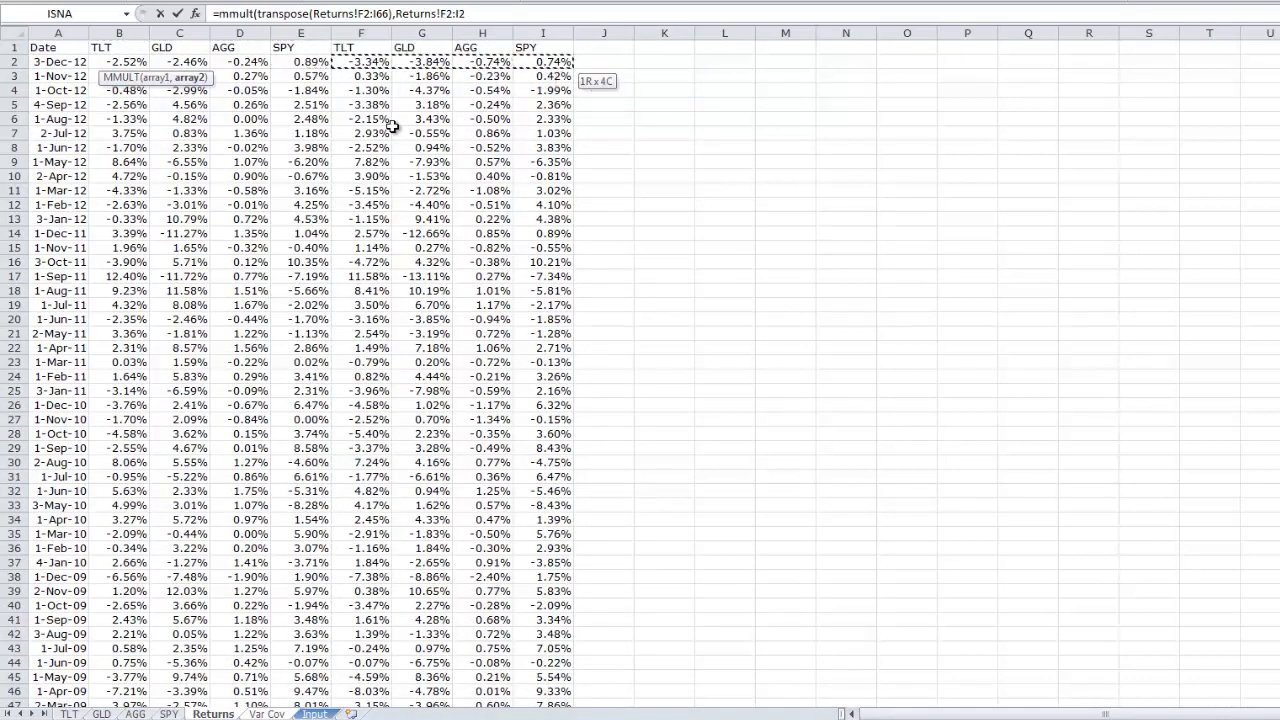
key(ctrl+shift+Down)
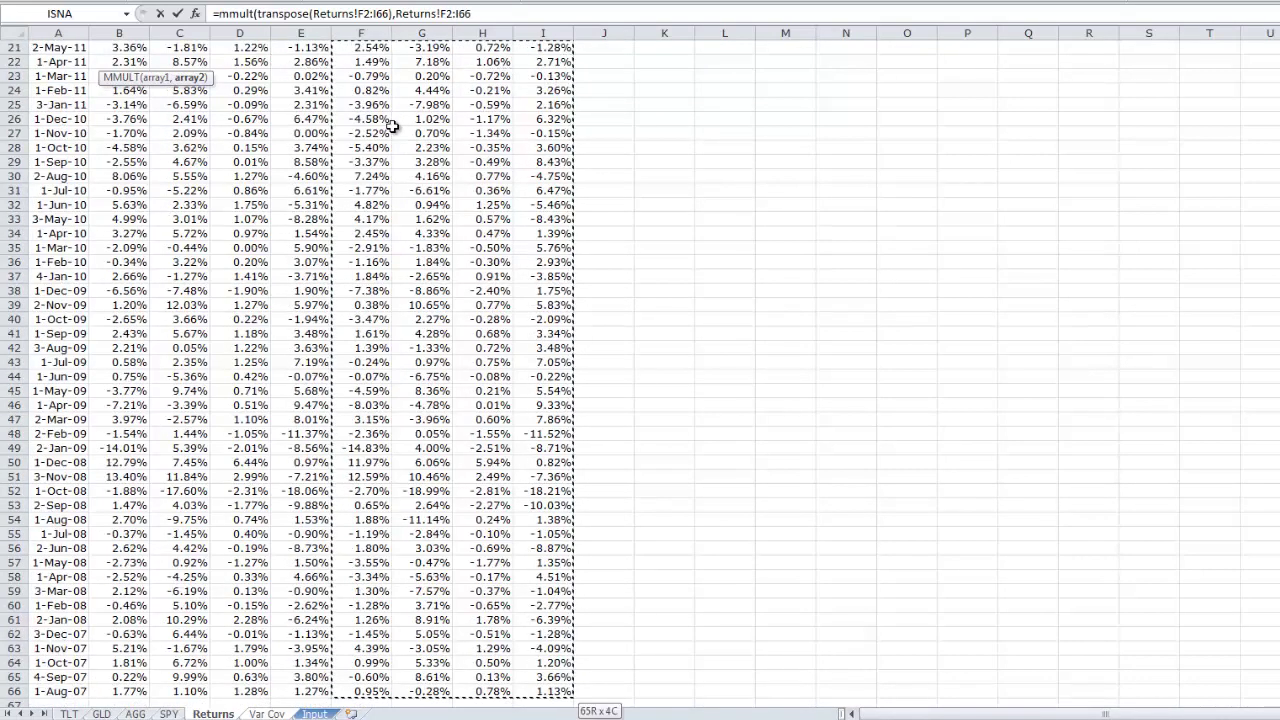
text())
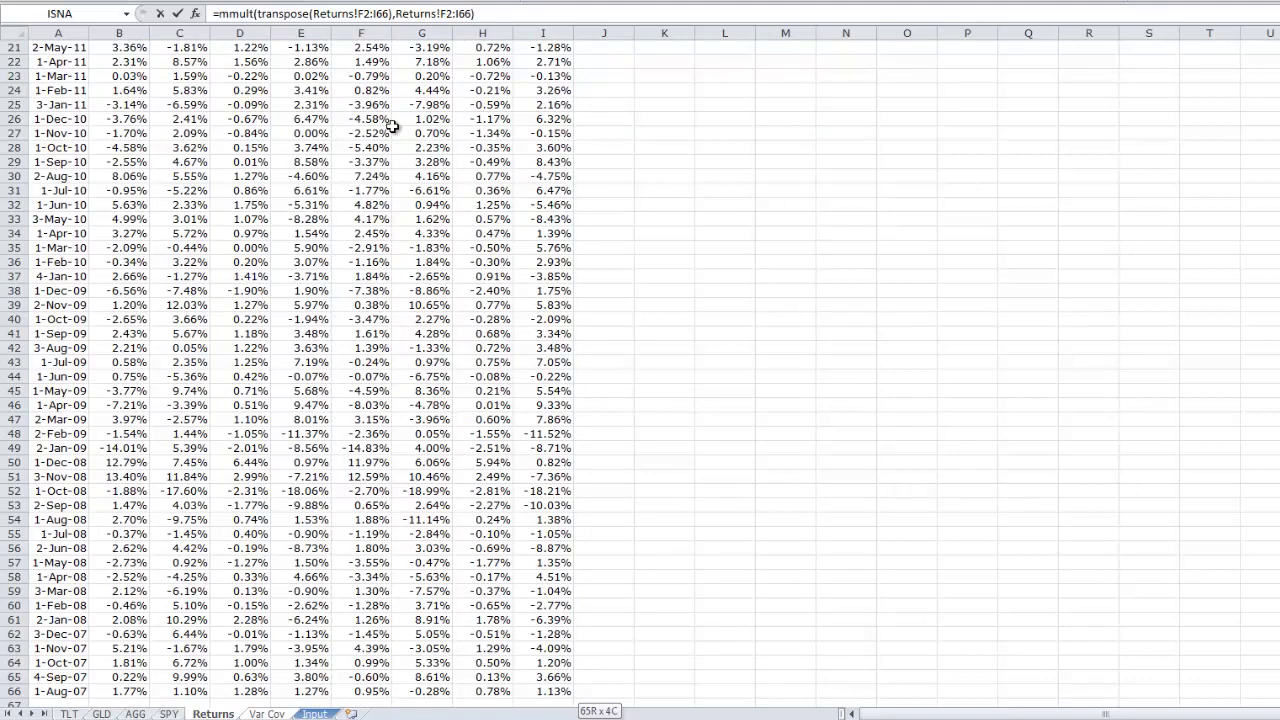
Divide the matrix product by COUNT(Returns!F2:F66) and enter the formula as an array formula in B2:E5.
text(/count()
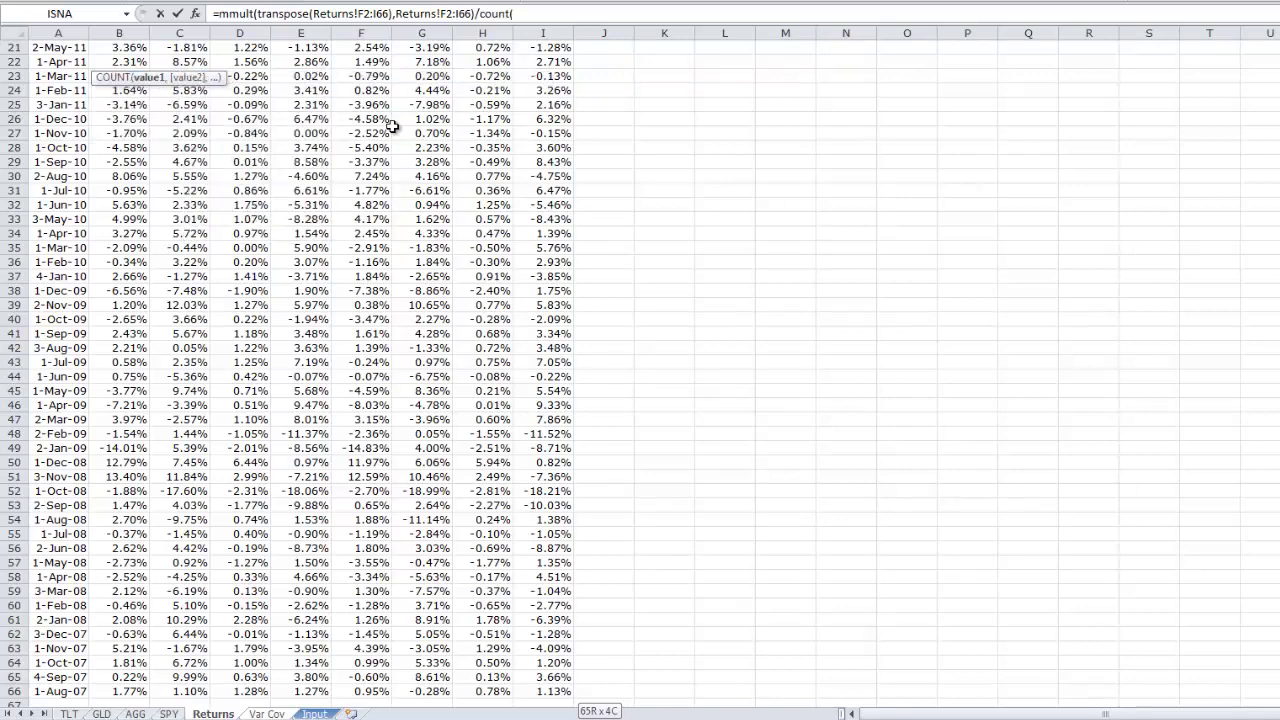
key(Up)
key(Up)
key(Up)
key(Up)
key(Up)
key(Up)
key(Up)
key(Up)
key(Up)
key(Up)
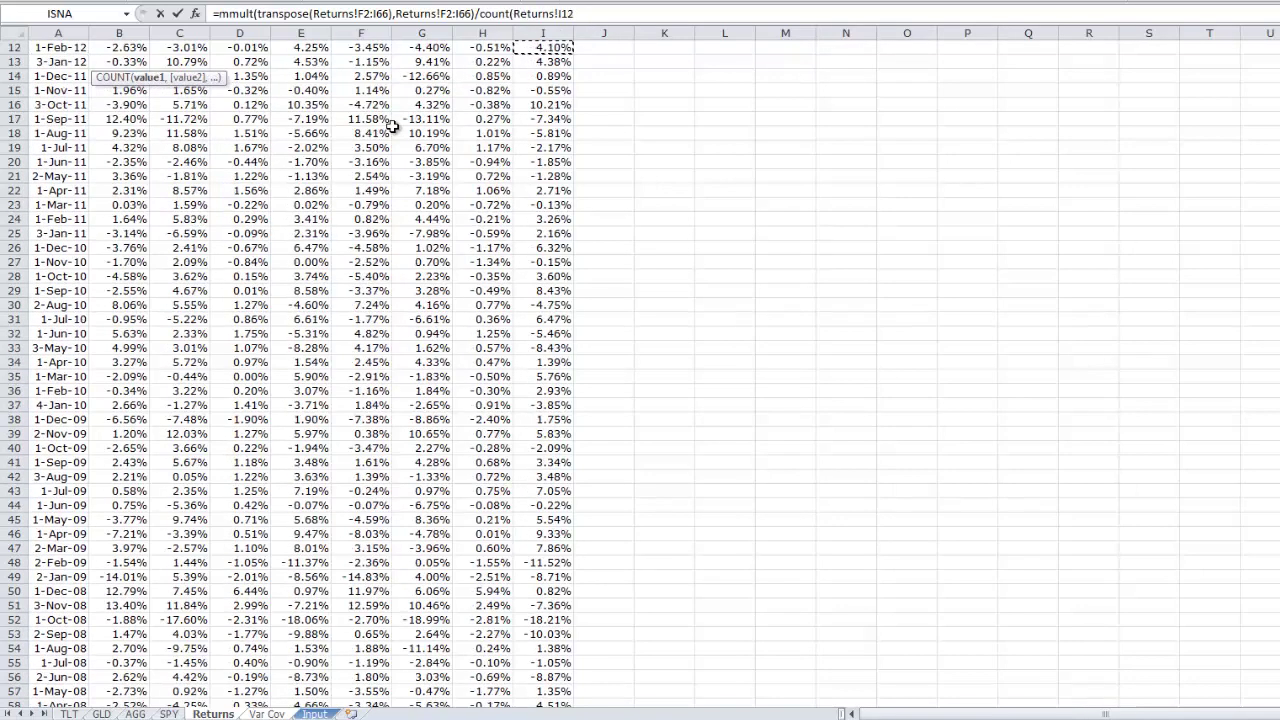
key(Up)
key(Up)
key(Up)
key(Up)
key(Up)
key(Up)
key(Up)
key(Up)
key(Up)
key(Up)
key(Left)
key(Left)
key(Left)
key(ctrl+shift+Down)
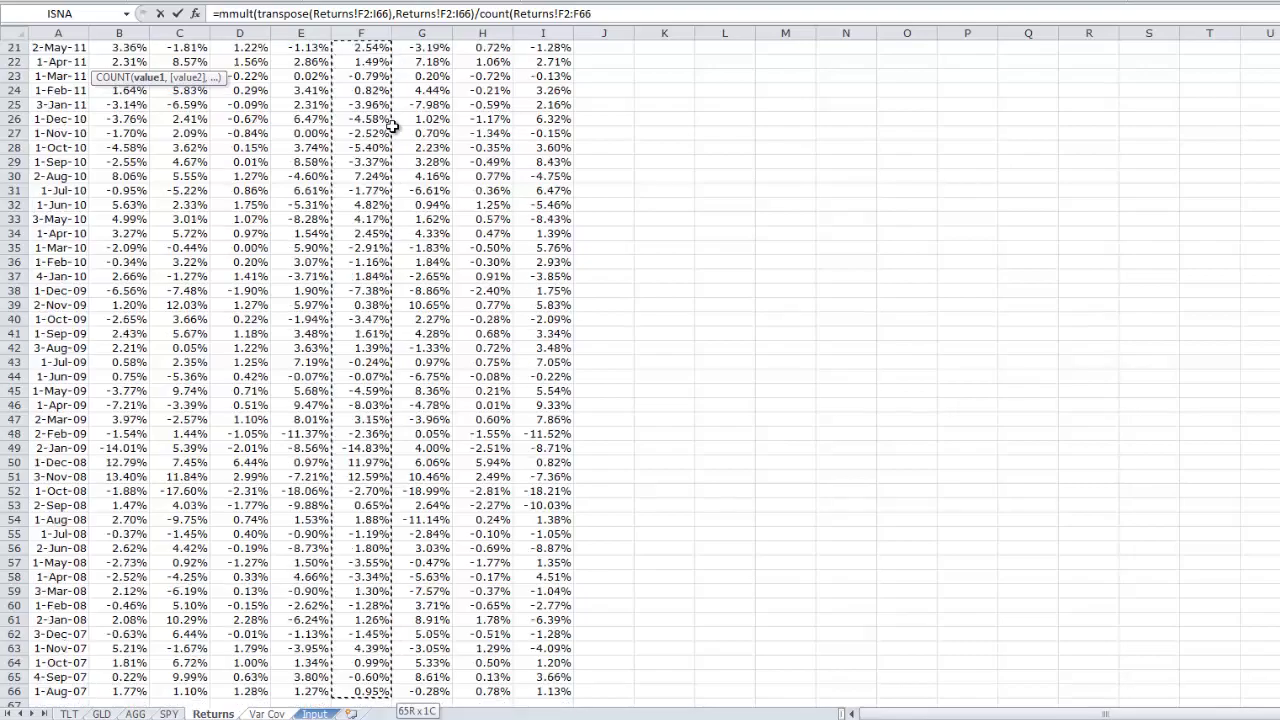
text())
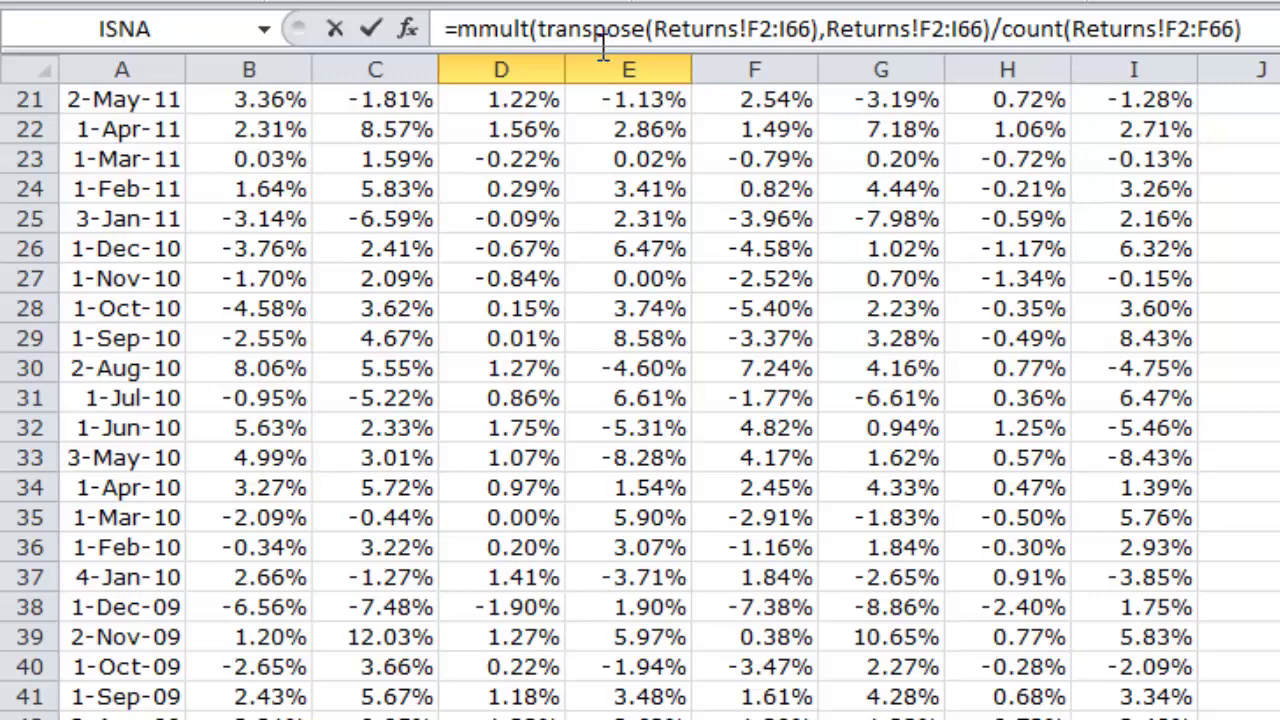
key(ctrl+shift+Return)
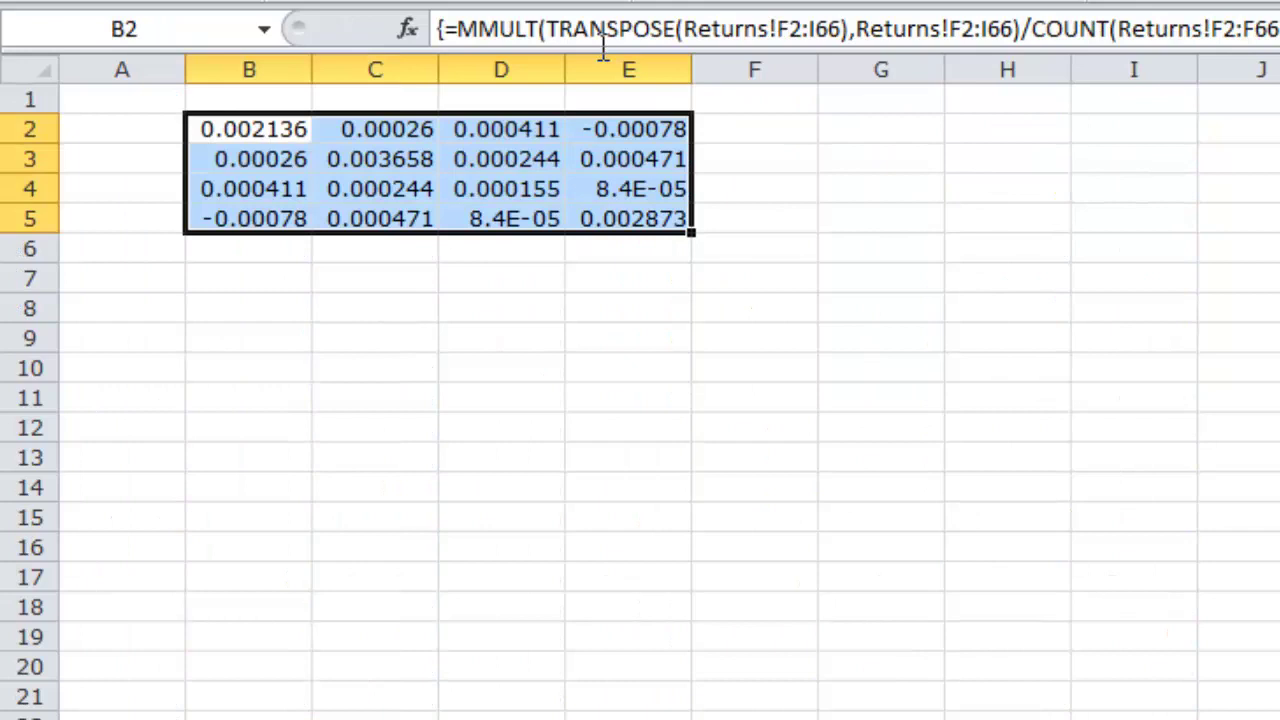
Format the matrix values in B2:E5 as numbers with four decimal places.
key(Down)
key(Up)
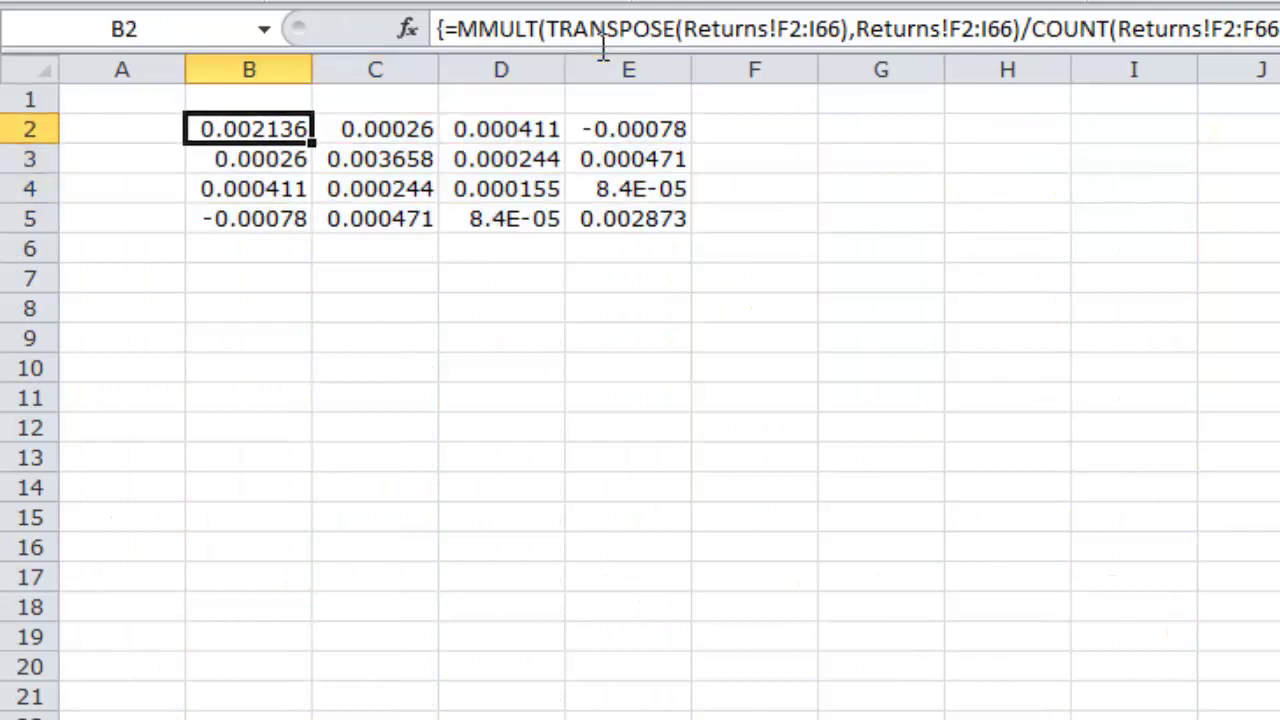
key(shift+Right)
key(shift+Right)
key(shift+Right)
key(shift+Down)
key(shift+Down)
key(shift+Down)
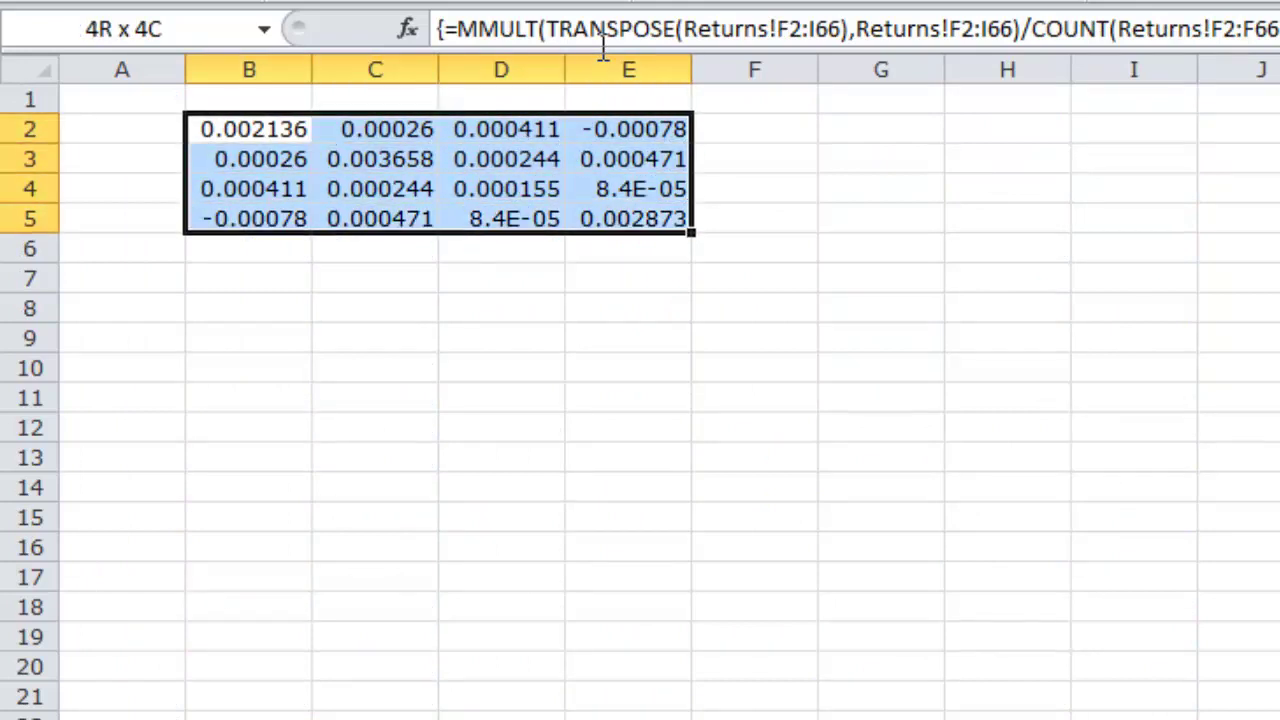
key(ctrl+shift+1)
key(alt+h)
key(0)
key(alt+h)
key(0)
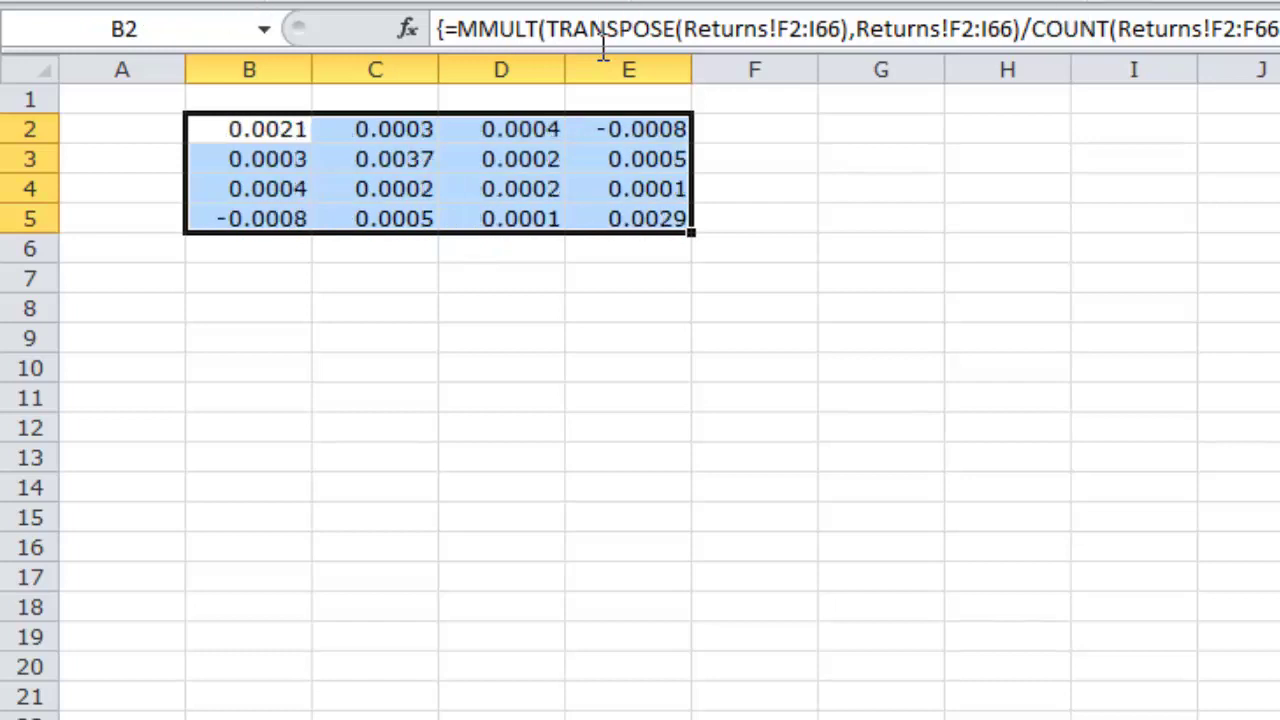
Label the matrix with TLT, GLD, AGG and SPY across B1:E1 and down A2:A5.
key(ctrl+Home)
key(Right)
text(TLT)
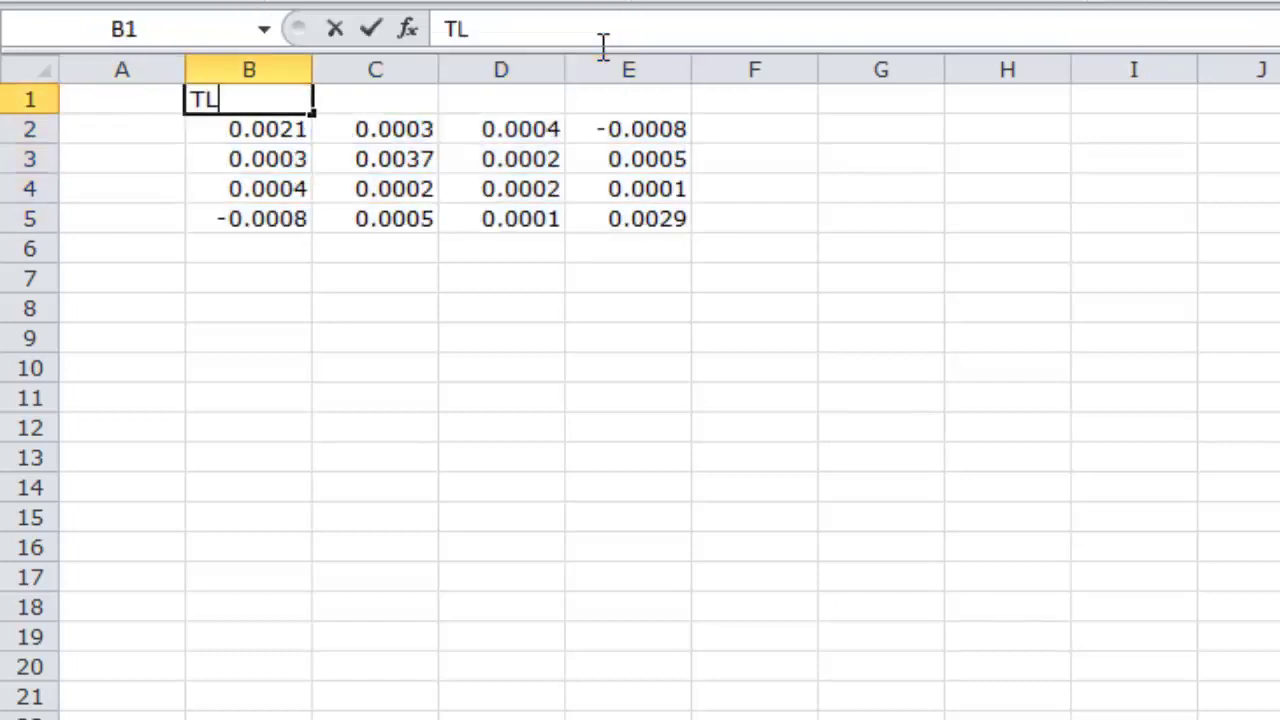
key(Tab)
text(GLD)
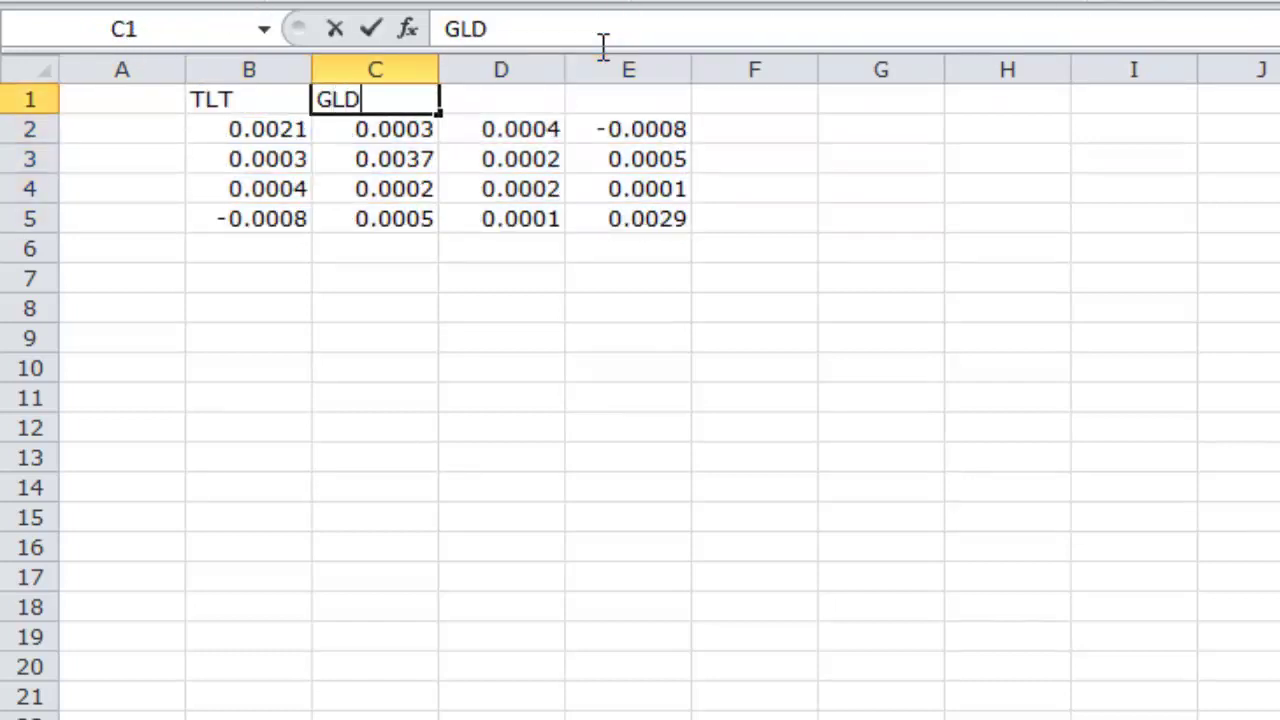
key(Tab)
text(AGG)
key(Tab)
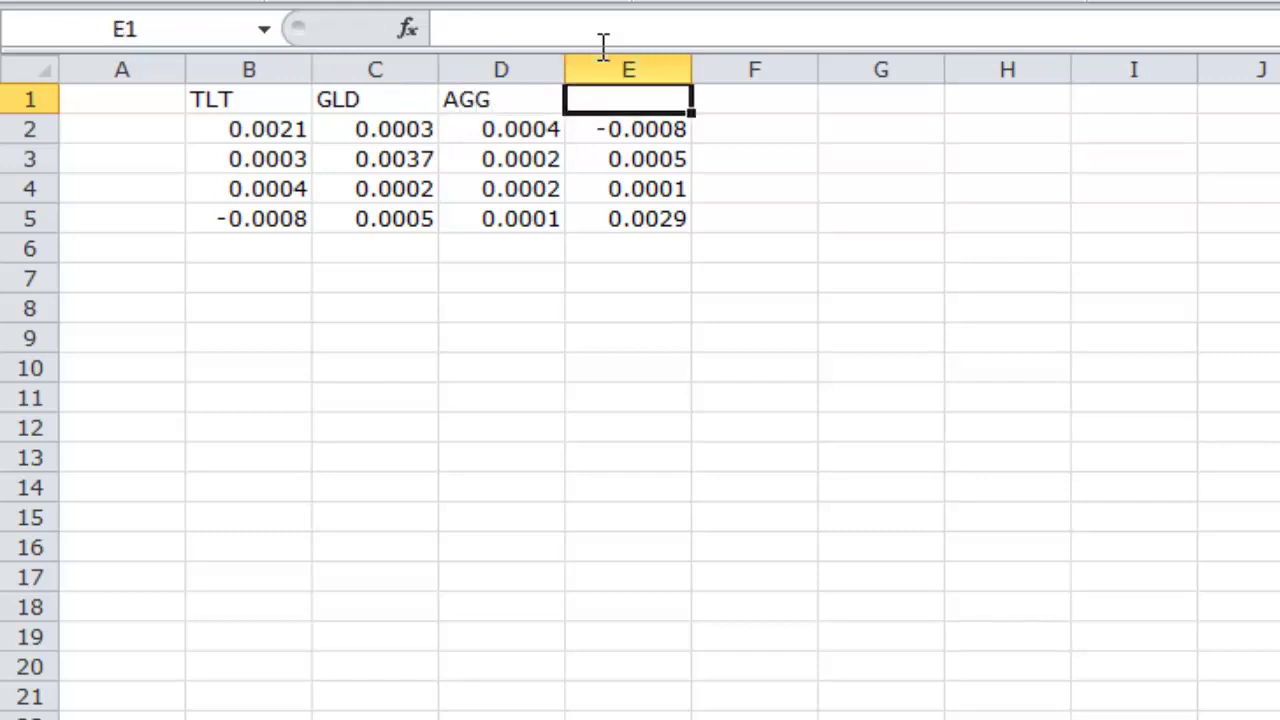
text(S)
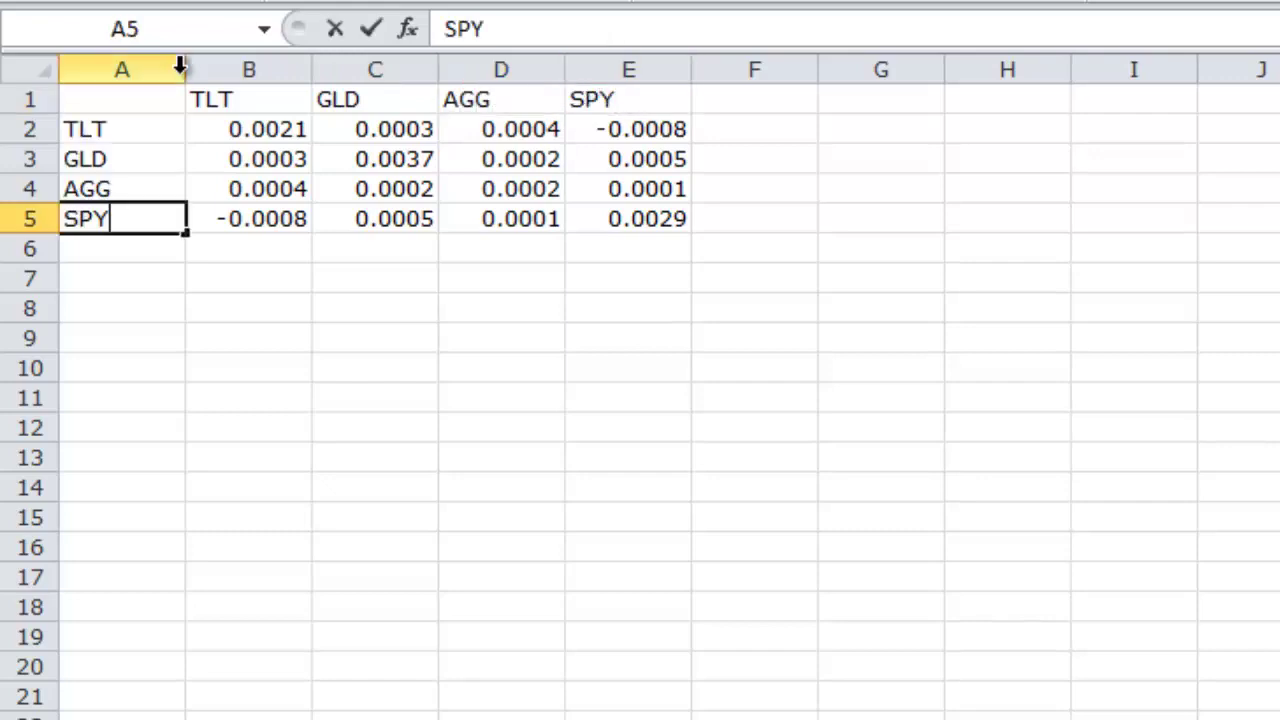
key(Return)
key(Return)
key(Return)
key(Up)
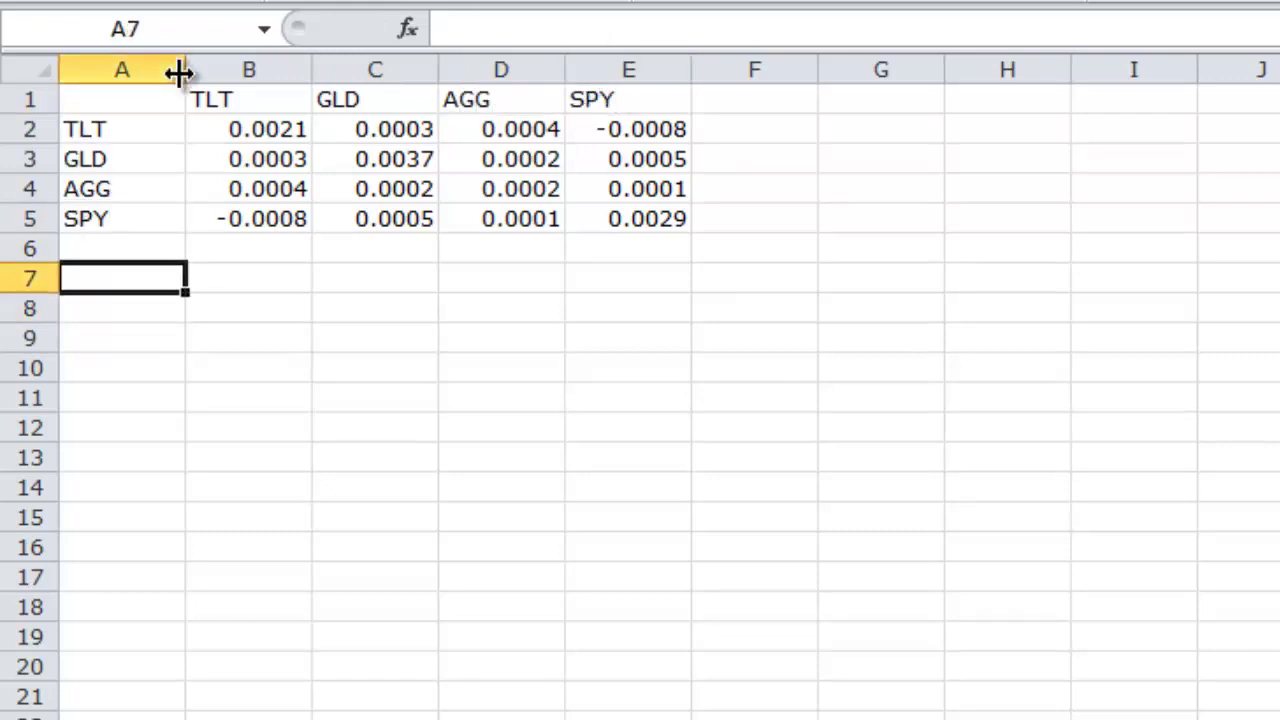
Show the matrix values in B2:E5 with five decimal places.
key(Up)
key(Up)
key(Up)
key(Up)
key(Up)
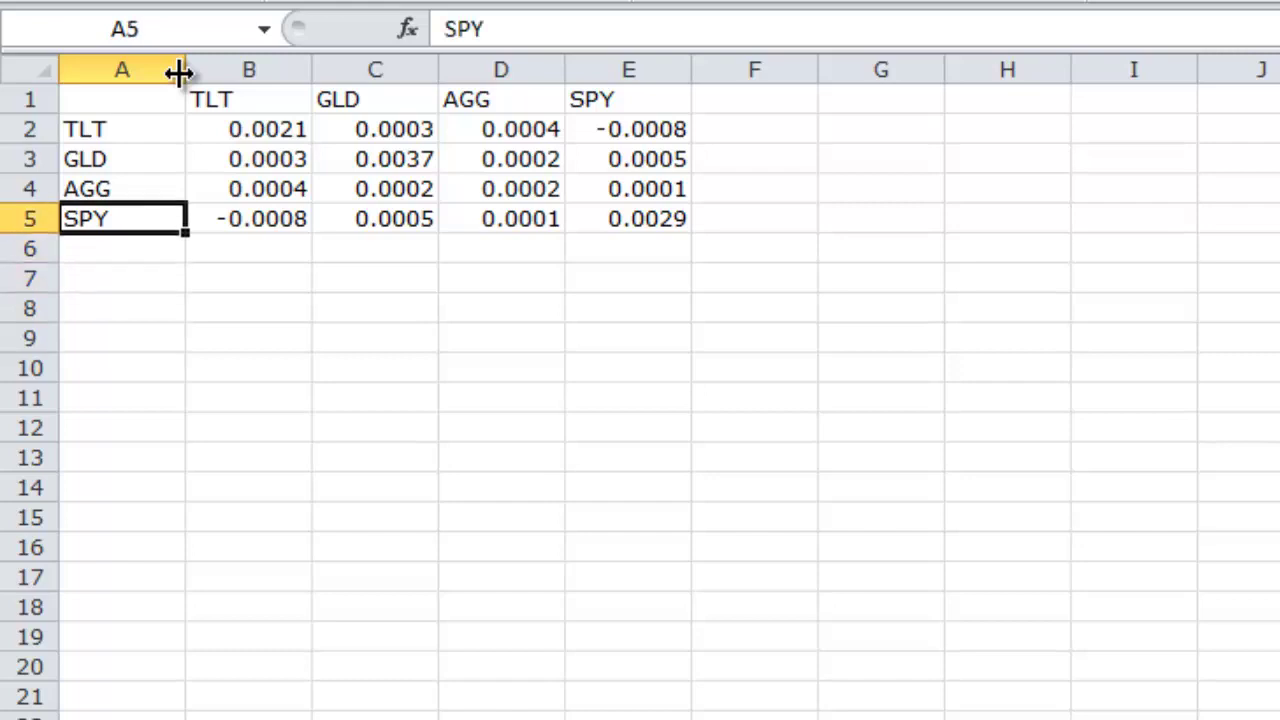
key(Right)
key(shift+Right)
key(shift+Right)
key(shift+Right)
key(shift+Right)
key(shift+Left)
key(shift+Down)
key(shift+Down)
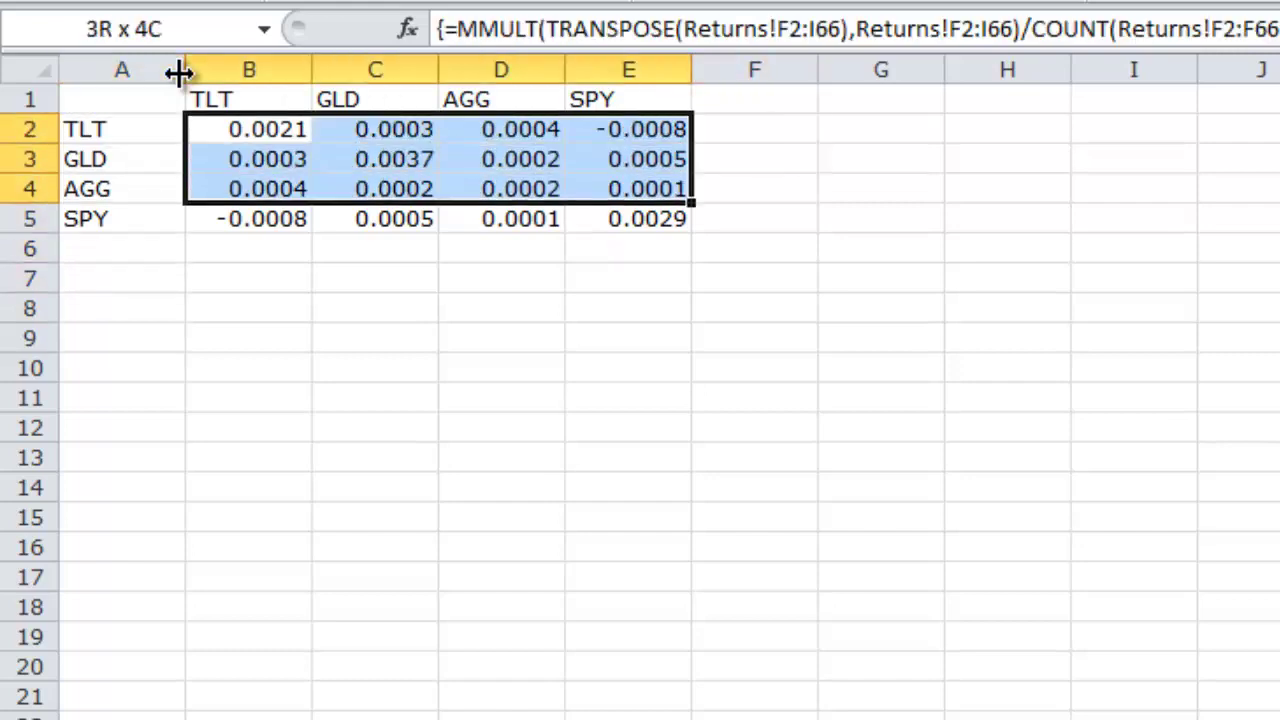
key(shift+Down)
key(alt+h)
key(0)
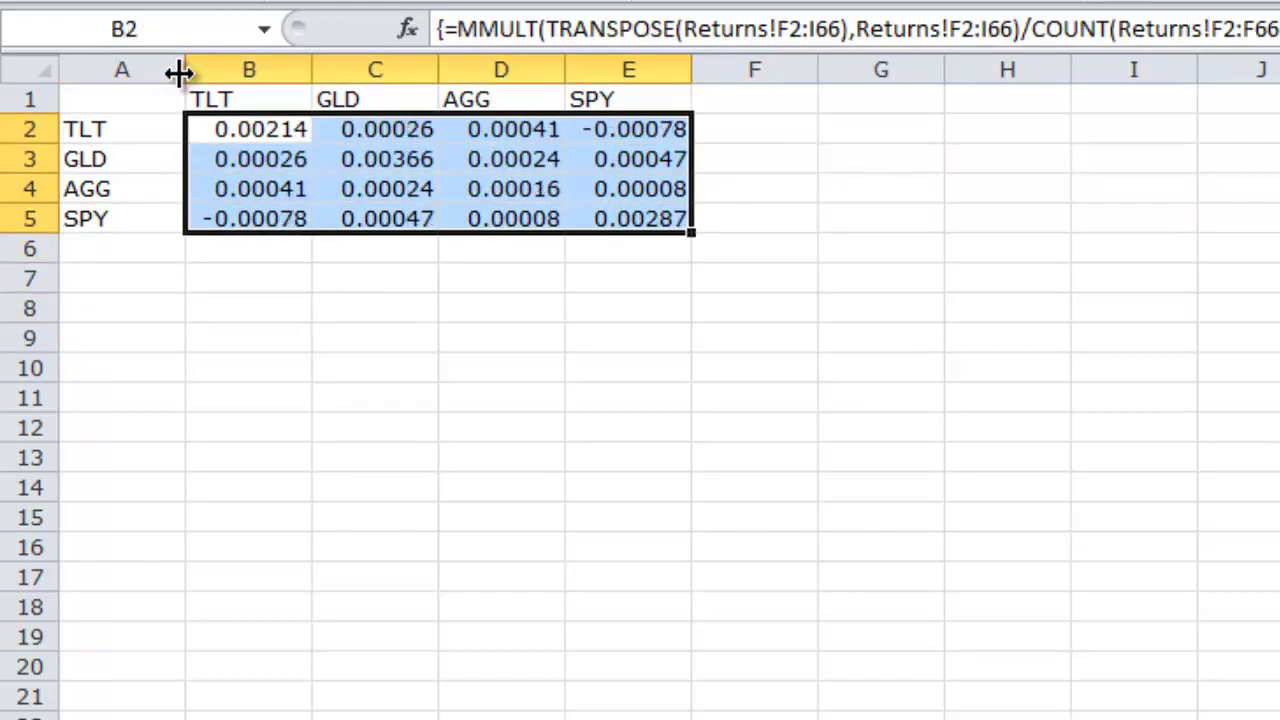
Center the matrix values in B2:E5 and the ticker headings in B1:E1.
key(alt+h)
key(a)
key(c)
key(Down)
key(Down)
key(Up)
key(Up)
key(Up)
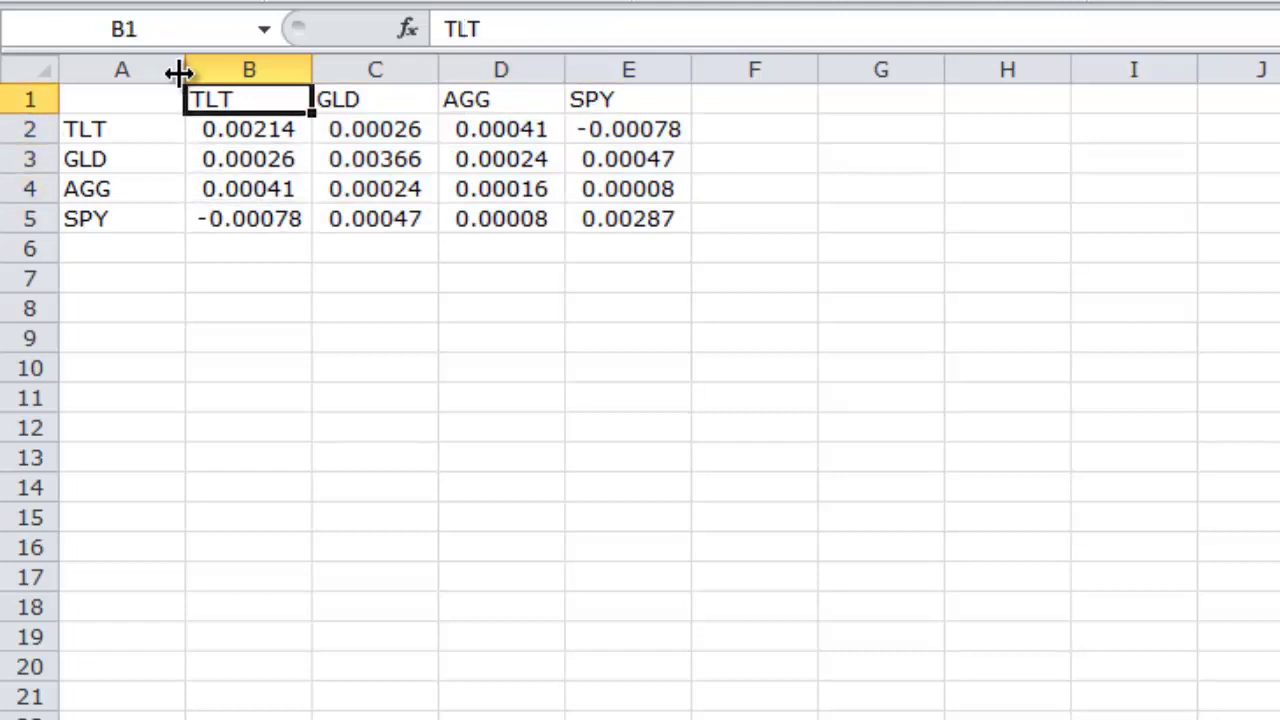
key(shift+Right)
key(shift+Right)
key(shift+Right)
key(alt+h)
key(a)
key(c)
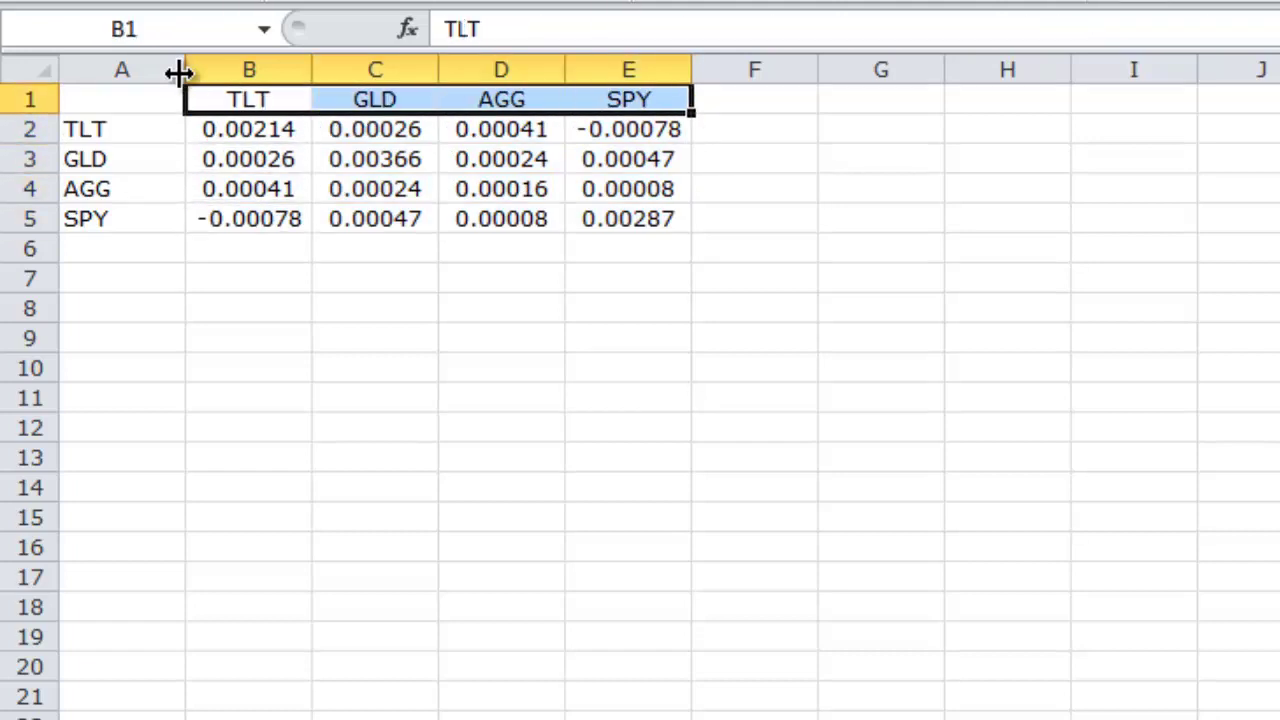
key(Down)
key(Down)
key(Down)
key(Down)
key(Down)
key(Down)
key(Down)
key(Down)
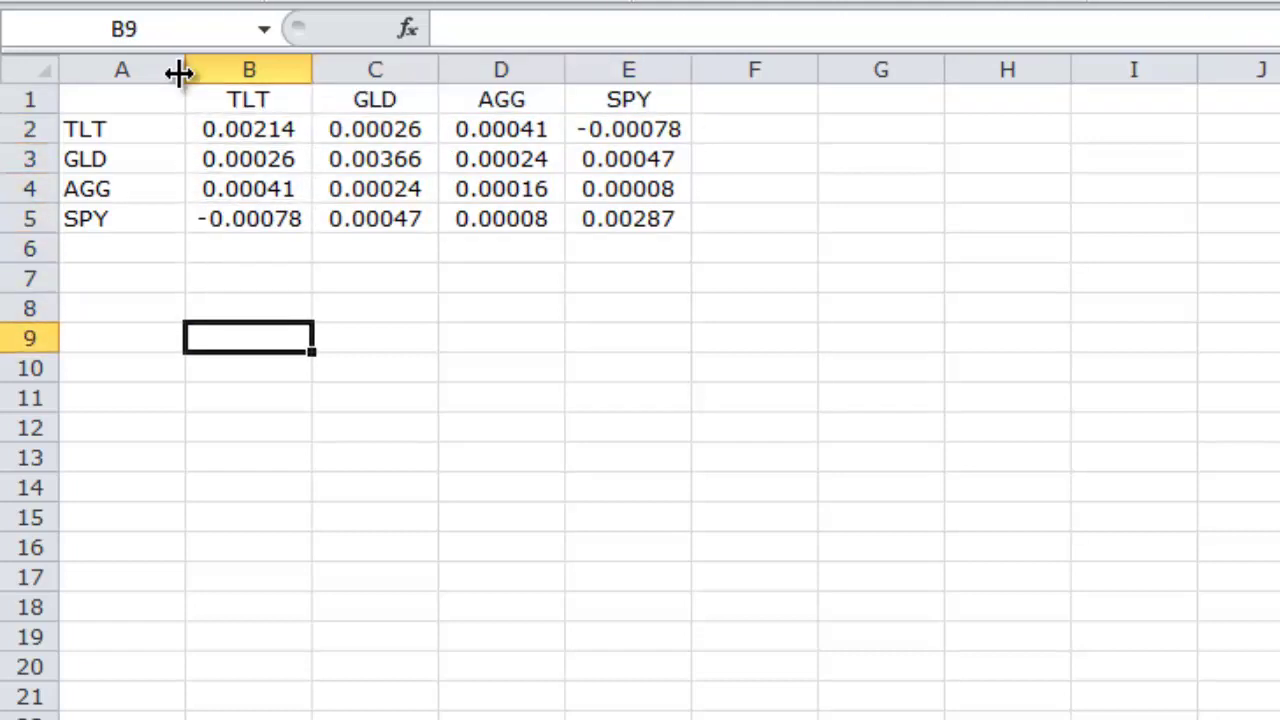
key(Up)
key(shift+Right)
key(shift+Right)
key(shift+Right)
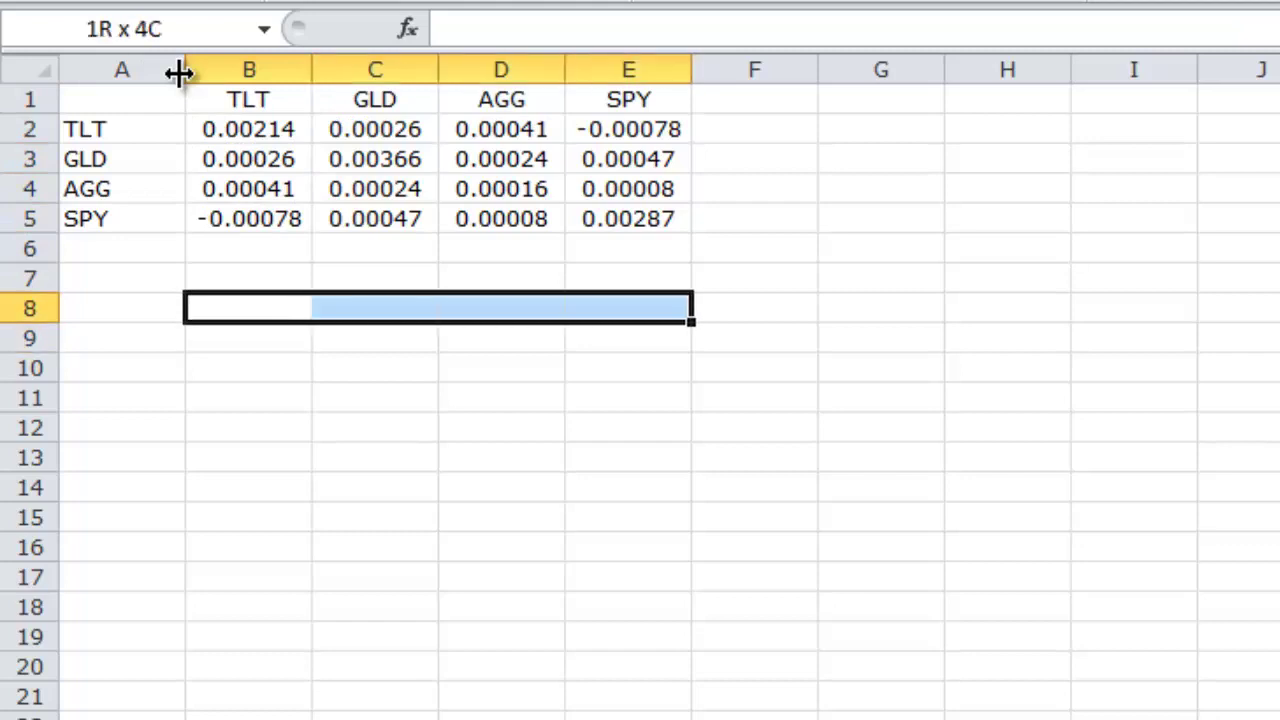
key(shift+Down)
key(shift+Down)
key(shift+Down)
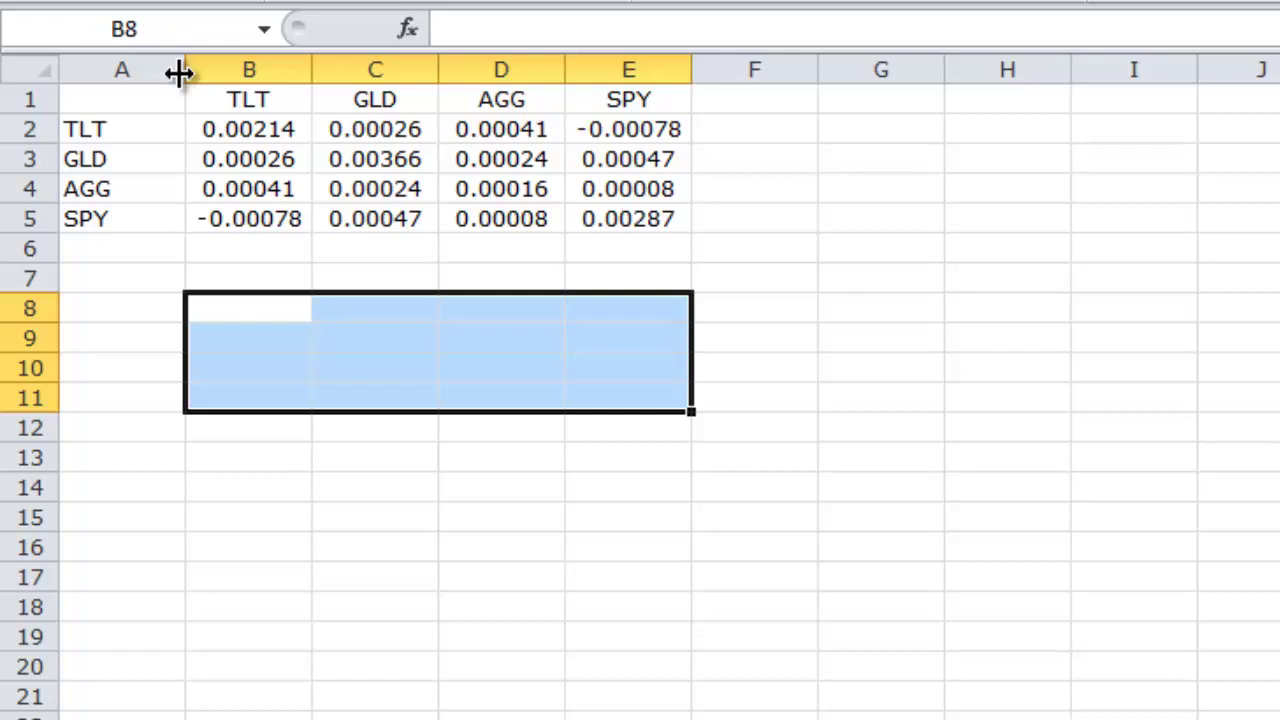
key(Up)
key(Up)
key(Up)
key(Up)
key(Up)
key(Up)
key(Up)
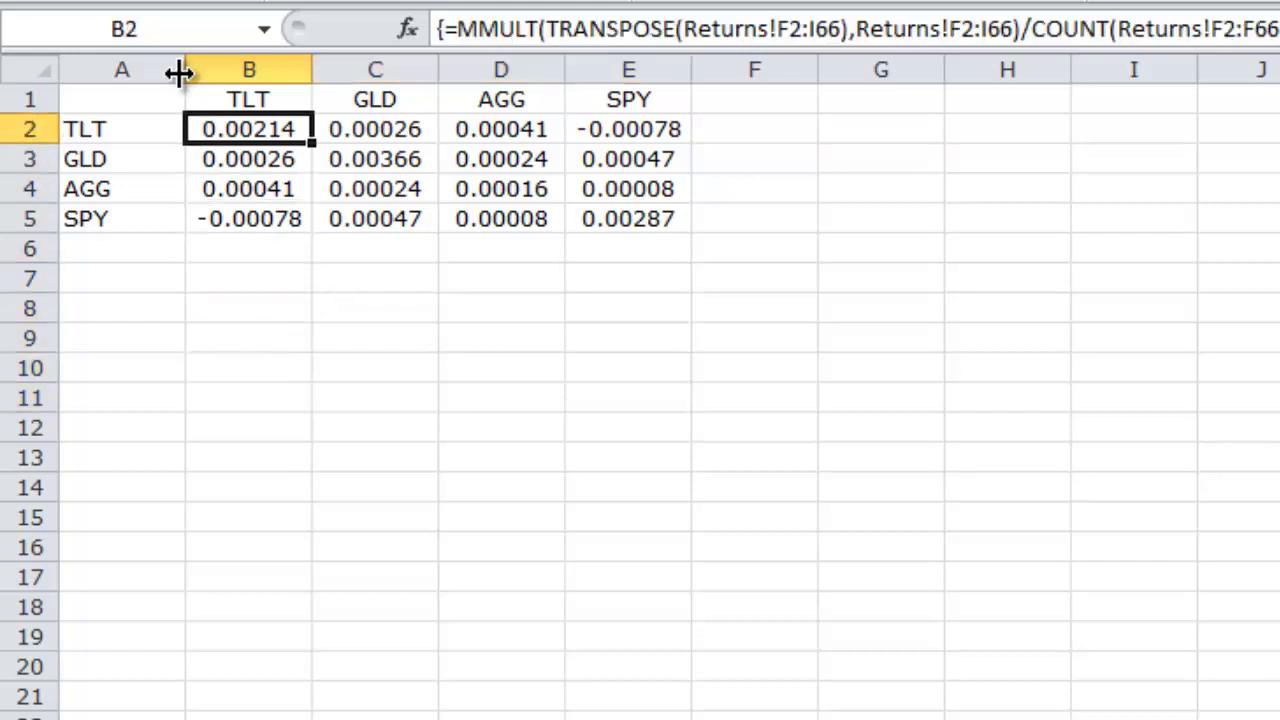
Copy the ticker headings from B1:E1 to B7:E7 for a second matrix.
key(shift+Right)
key(shift+Right)
key(shift+Right)
key(ctrl+c)
key(Down)
key(Down)
key(Down)
key(Down)
key(Down)
key(Down)
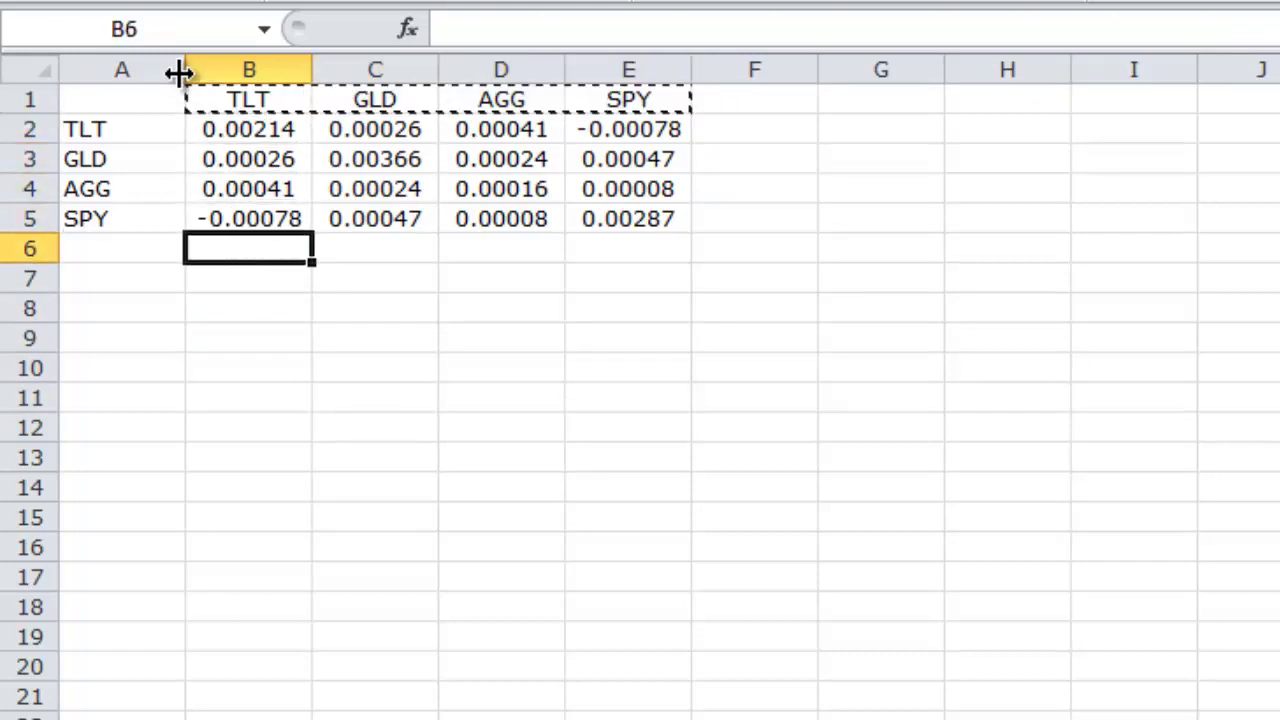
key(ctrl+v)
Copy the ticker row labels from A2:A5 to A8:A11.
key(Left)
key(Up)
key(Up)
key(Up)
key(Up)
key(Up)
key(shift+Down)
key(shift+Down)
key(shift+Down)
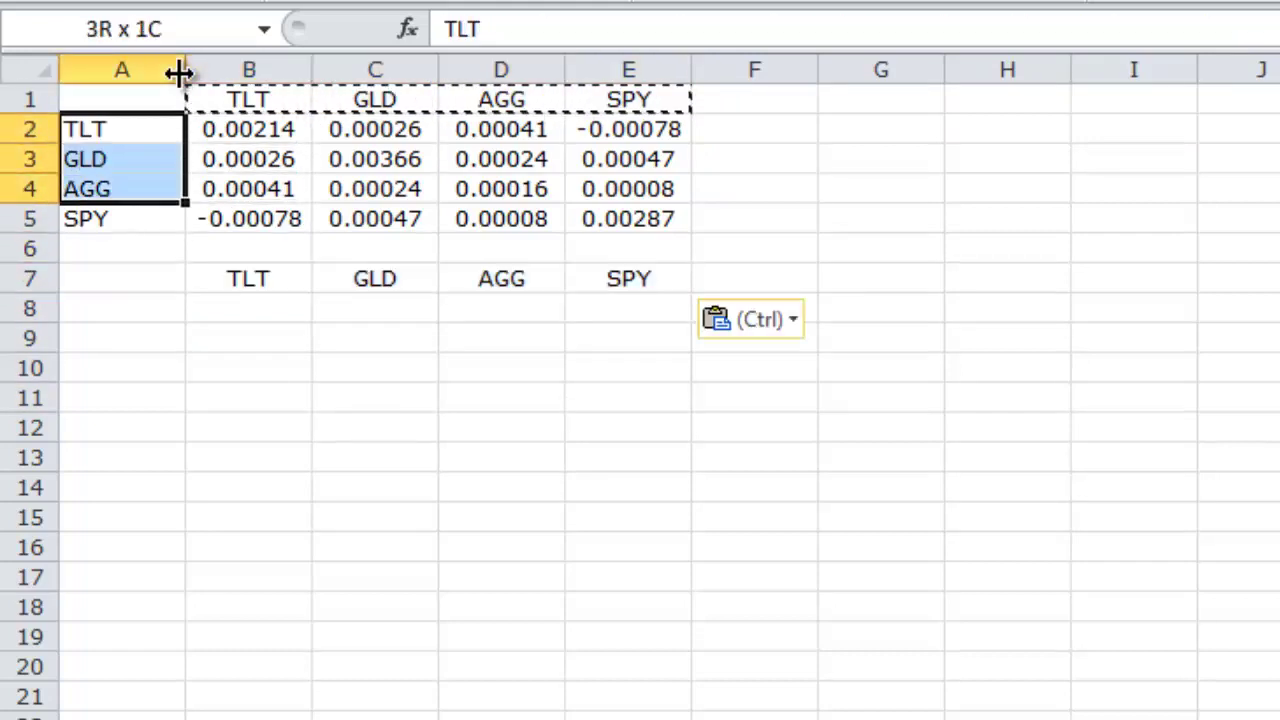
key(ctrl+c)
key(Down)
key(Down)
key(Down)
key(Down)
key(Down)
key(Down)
key(ctrl+v)
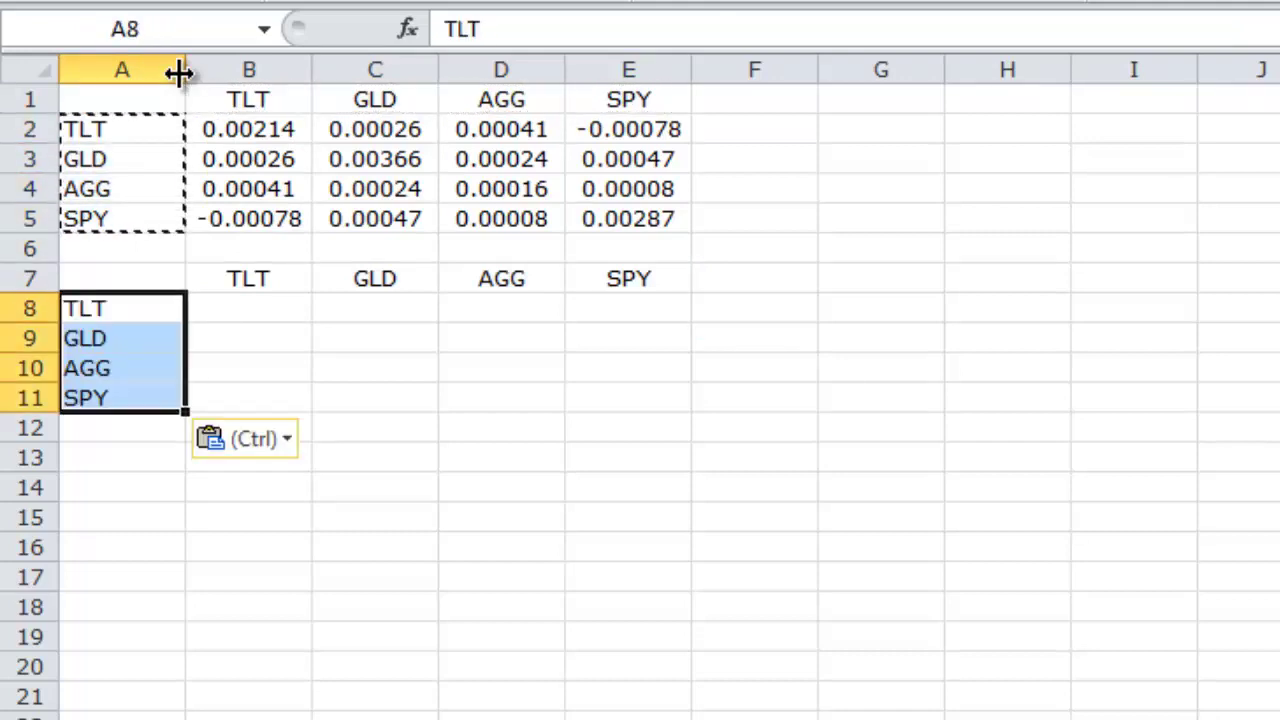
Compare the variance-covariance matrix in B2:E5 with the empty labelled grid in B8:E11.
key(shift+Up)
key(shift+Up)
key(shift+Up)
key(Right)
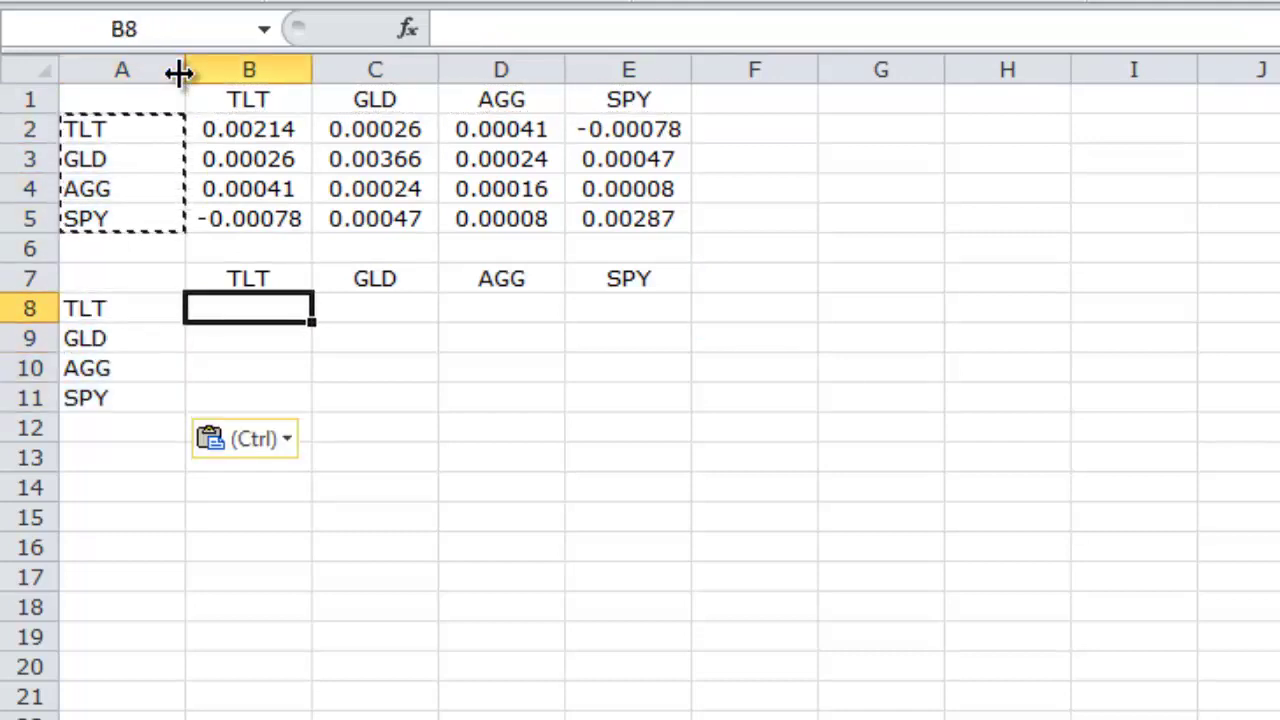
key(Down)
key(Right)
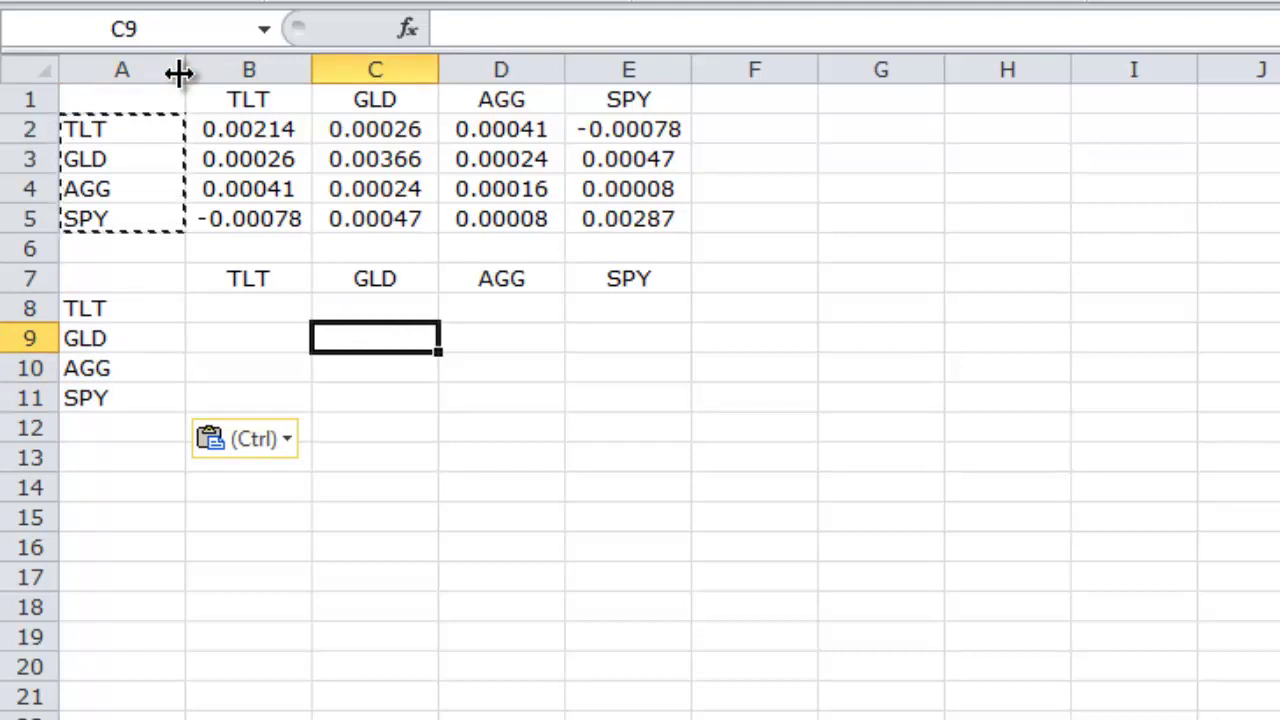
key(Up)
key(Up)
key(Up)
key(Up)
key(Up)
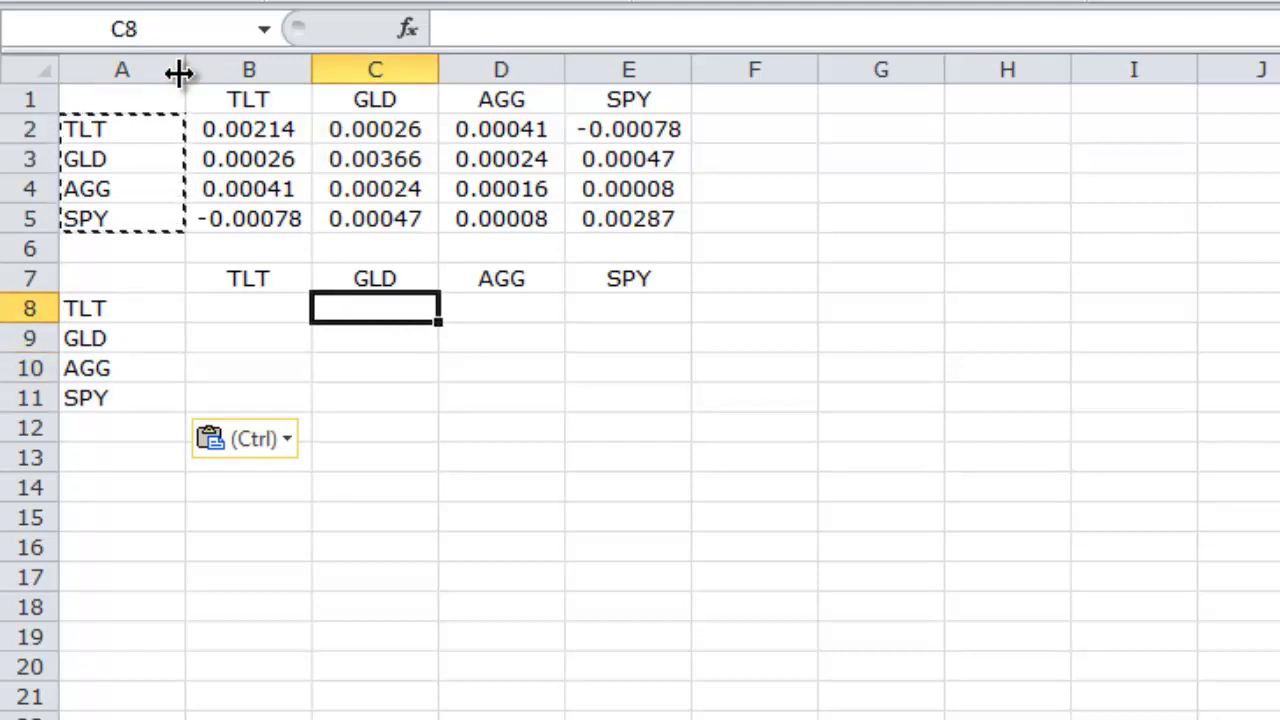
key(Up)
key(Up)
key(Left)
key(Right)
key(Right)
key(Right)
key(Down)
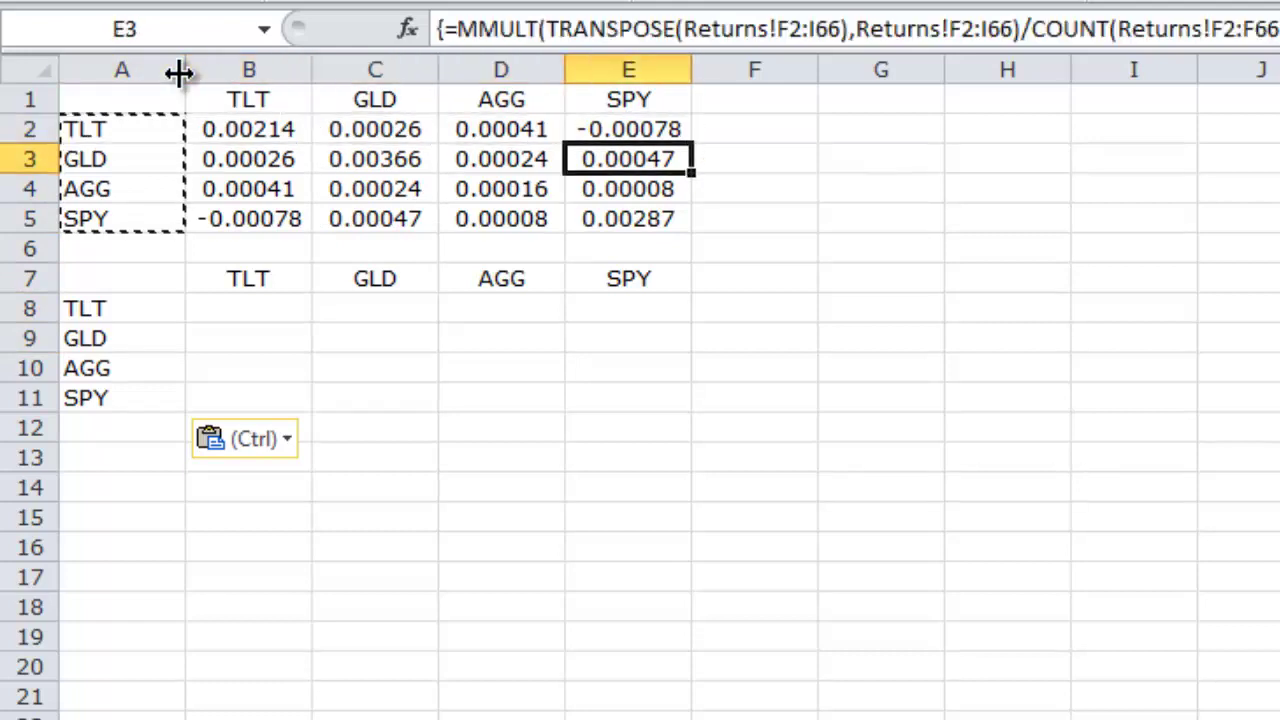
key(Down)
key(Down)
key(Down)
key(Left)
key(Left)
key(Left)
key(Left)
key(Down)
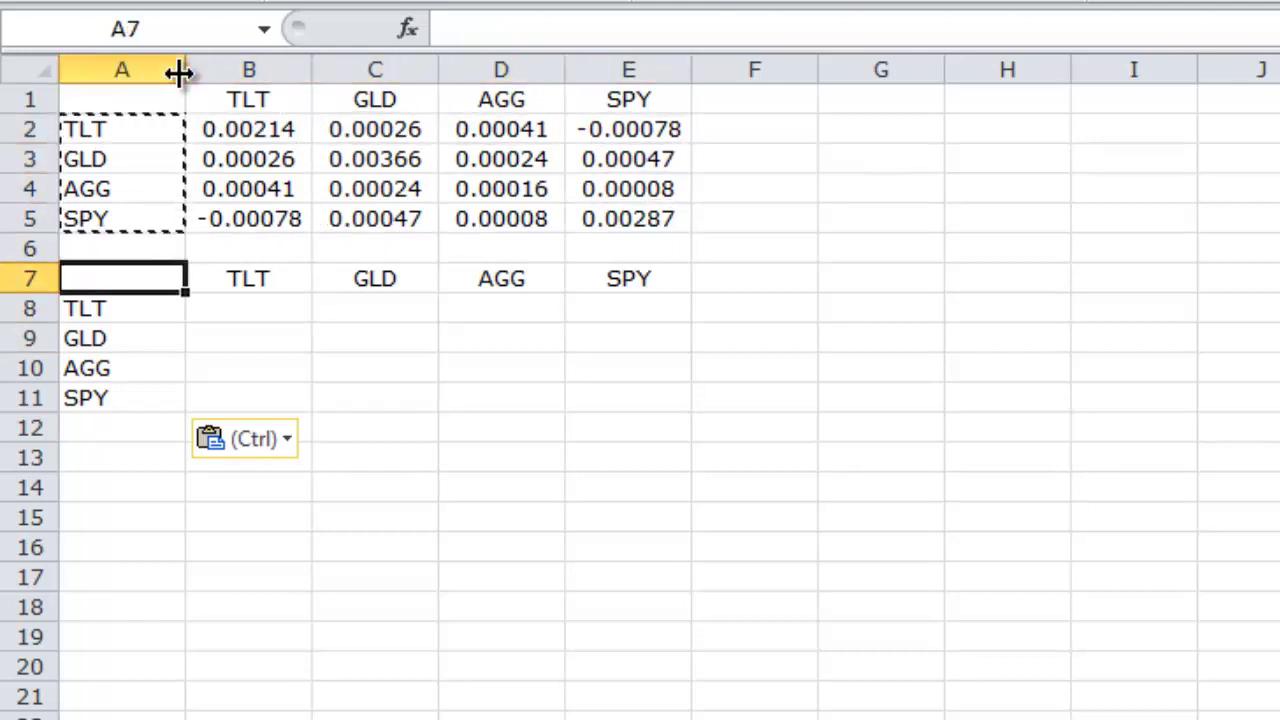
key(Right)
key(Down)
key(Right)
key(Down)
key(Right)
key(Right)
key(Down)
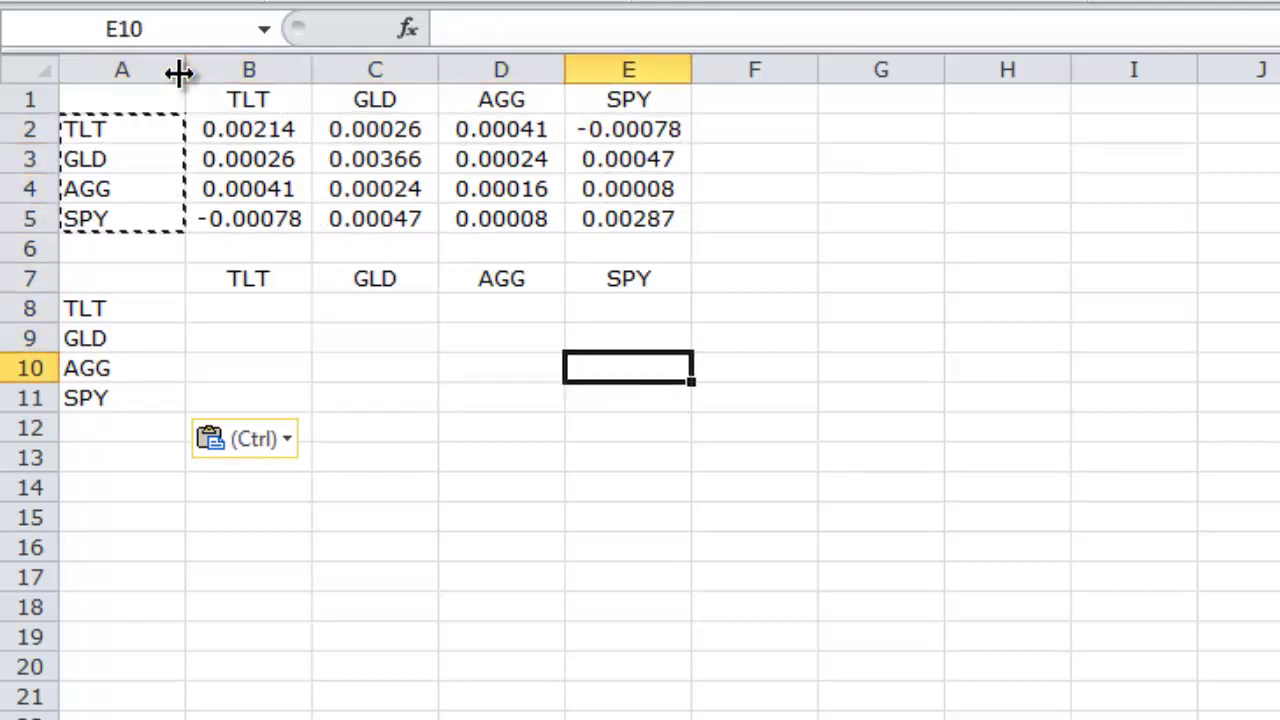
key(Down)
key(Left)
key(Left)
key(Left)
key(Left)
key(Up)
key(Up)
key(Up)
key(Right)
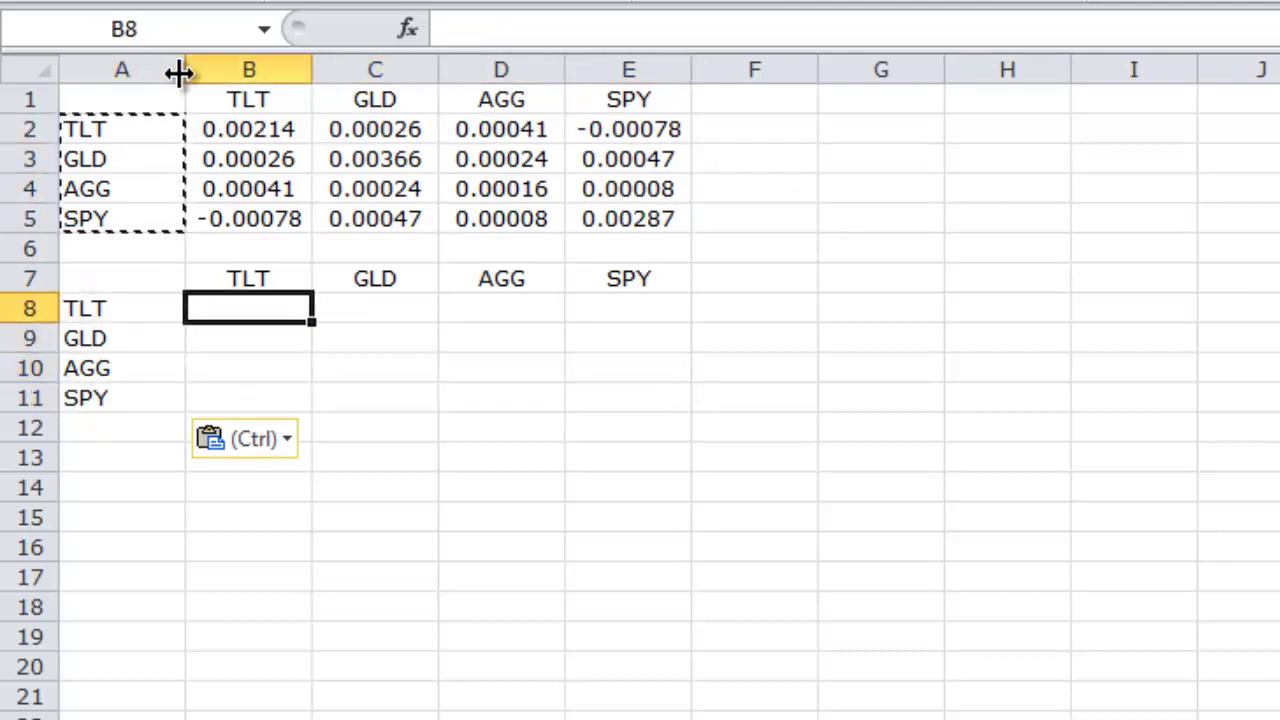
Begin an array formula over B8:E11 that divides the covariance matrix B2:E5 by an MMULT product.
key(shift+Right)
key(shift+Right)
key(shift+Right)
key(shift+Down)
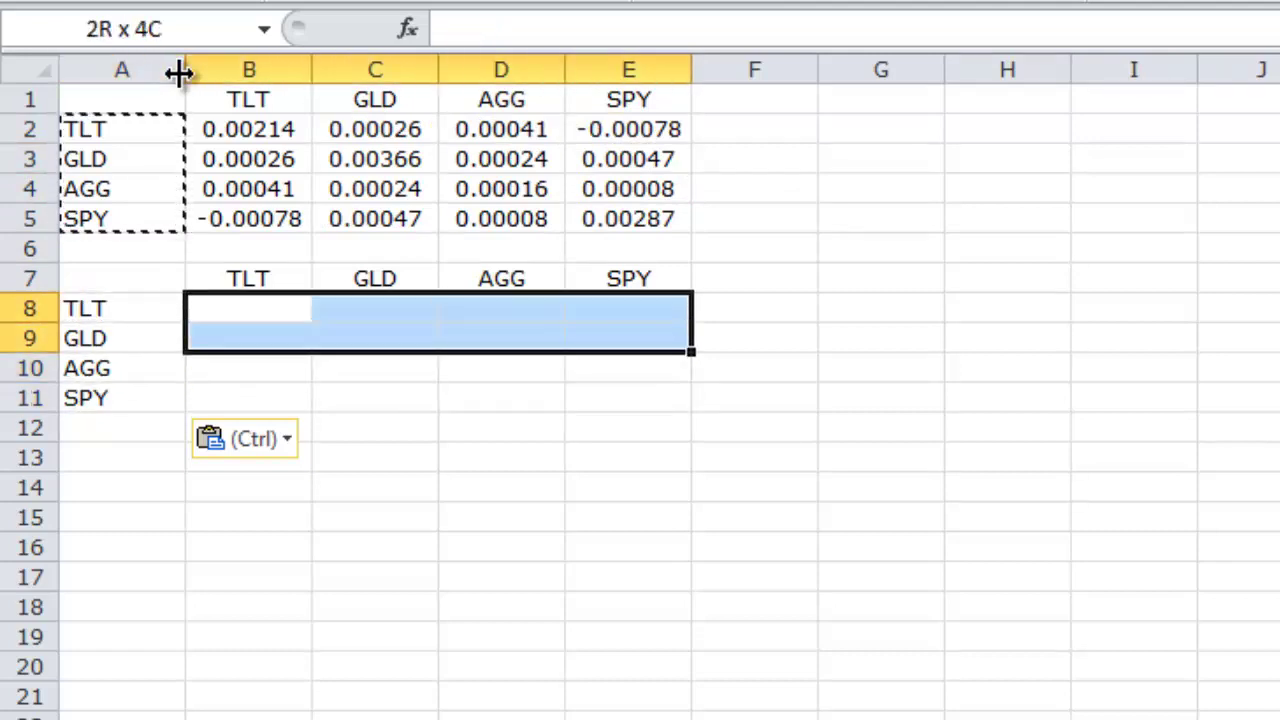
key(shift+Down)
key(shift+Down)
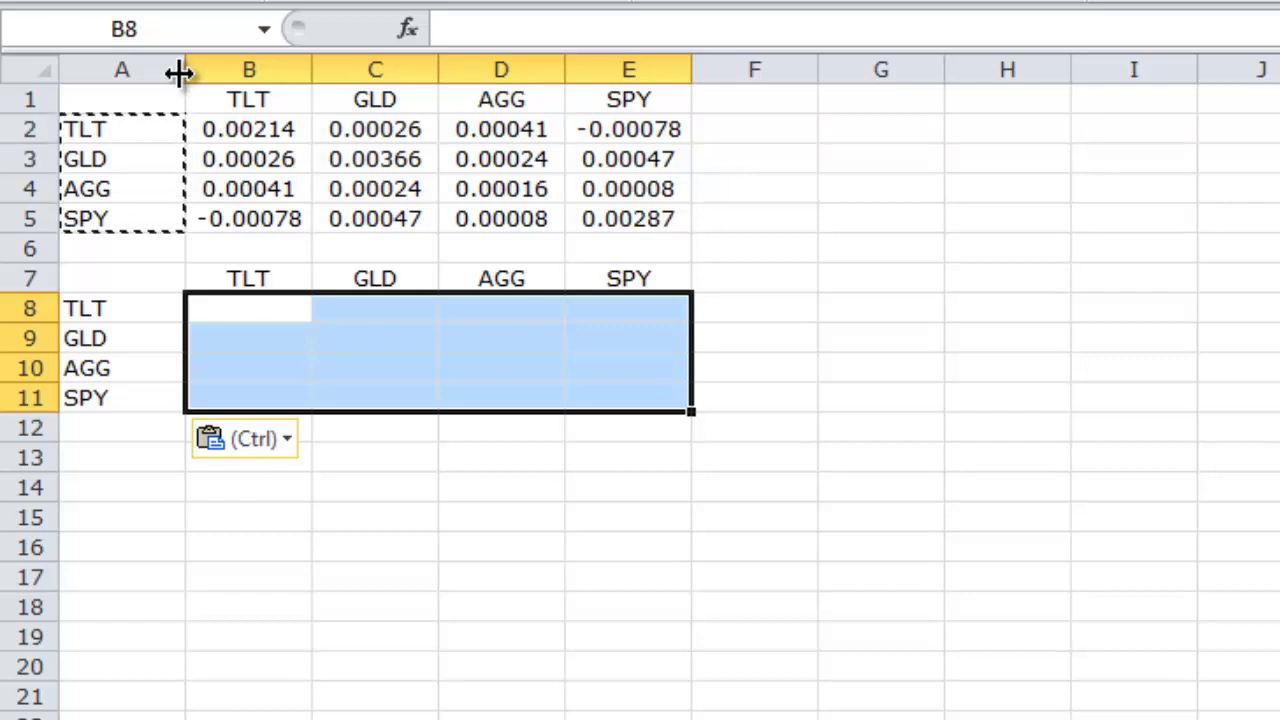
text(=)
key(Up)
key(Up)
key(Up)
key(Up)
key(Up)
key(Up)
key(shift+Right)
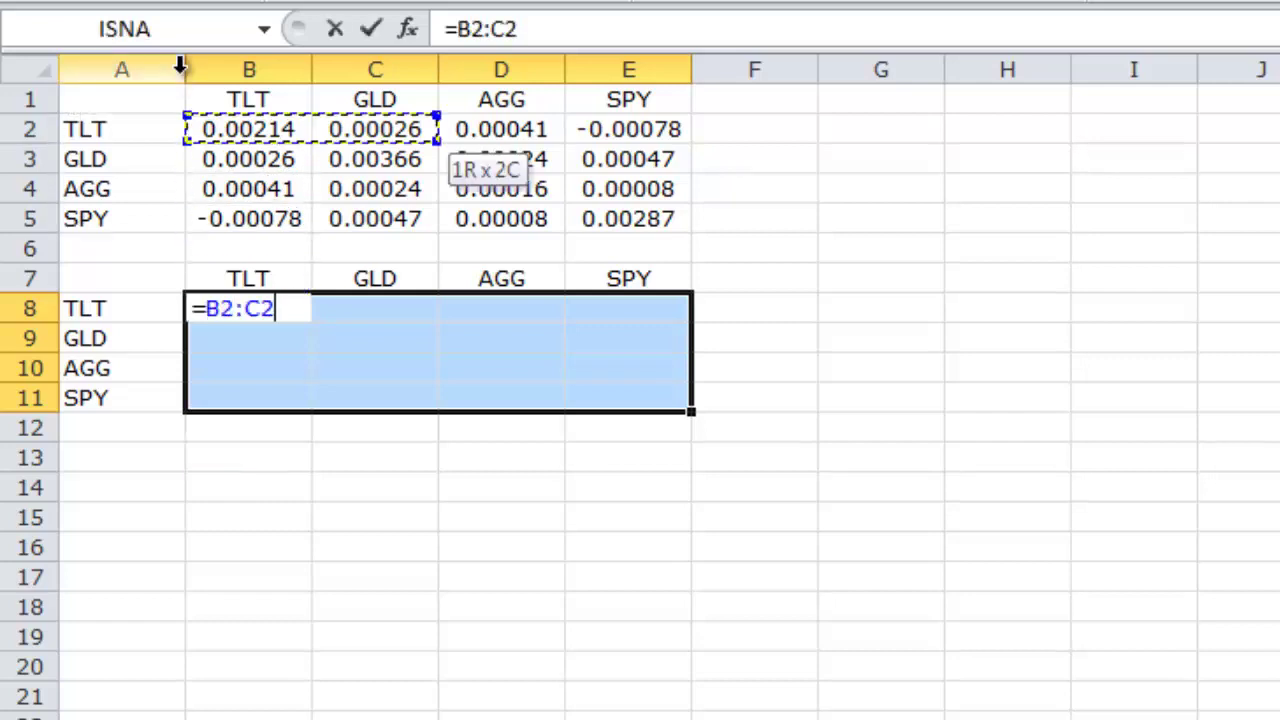
key(shift+Right)
key(shift+Right)
key(shift+Down)
key(shift+Down)
key(shift+Down)
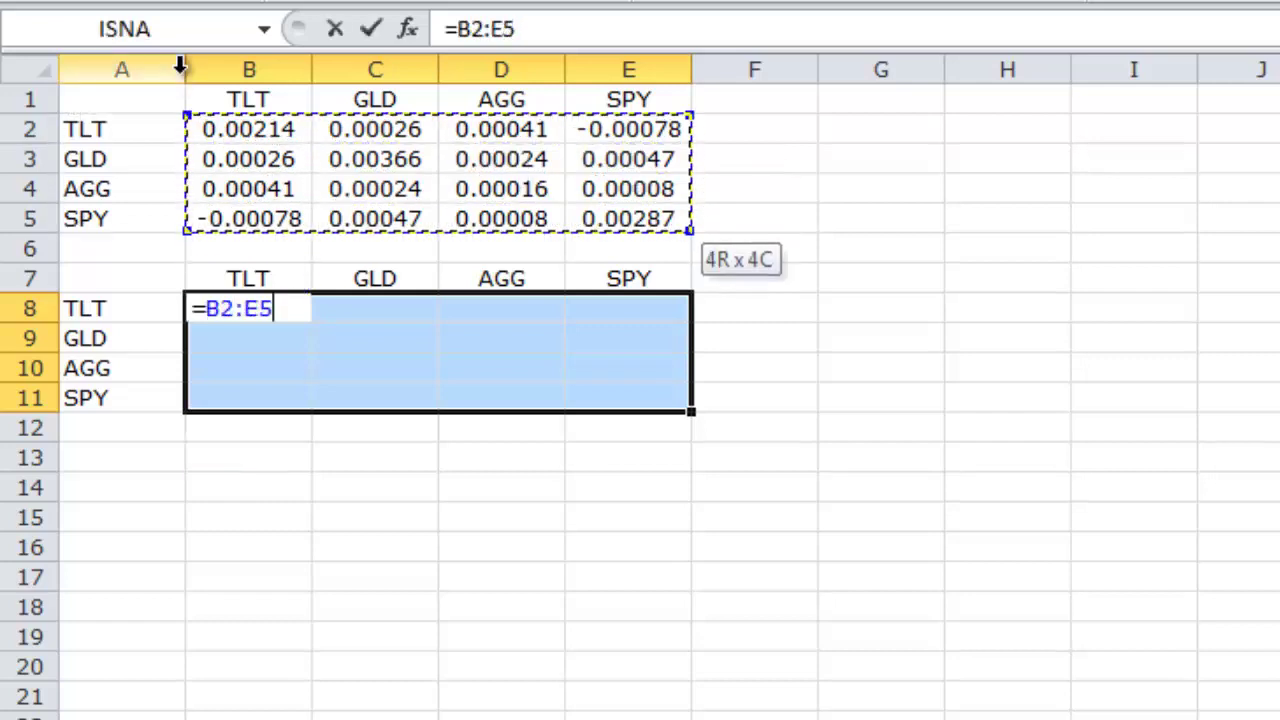
text(/(mmult()
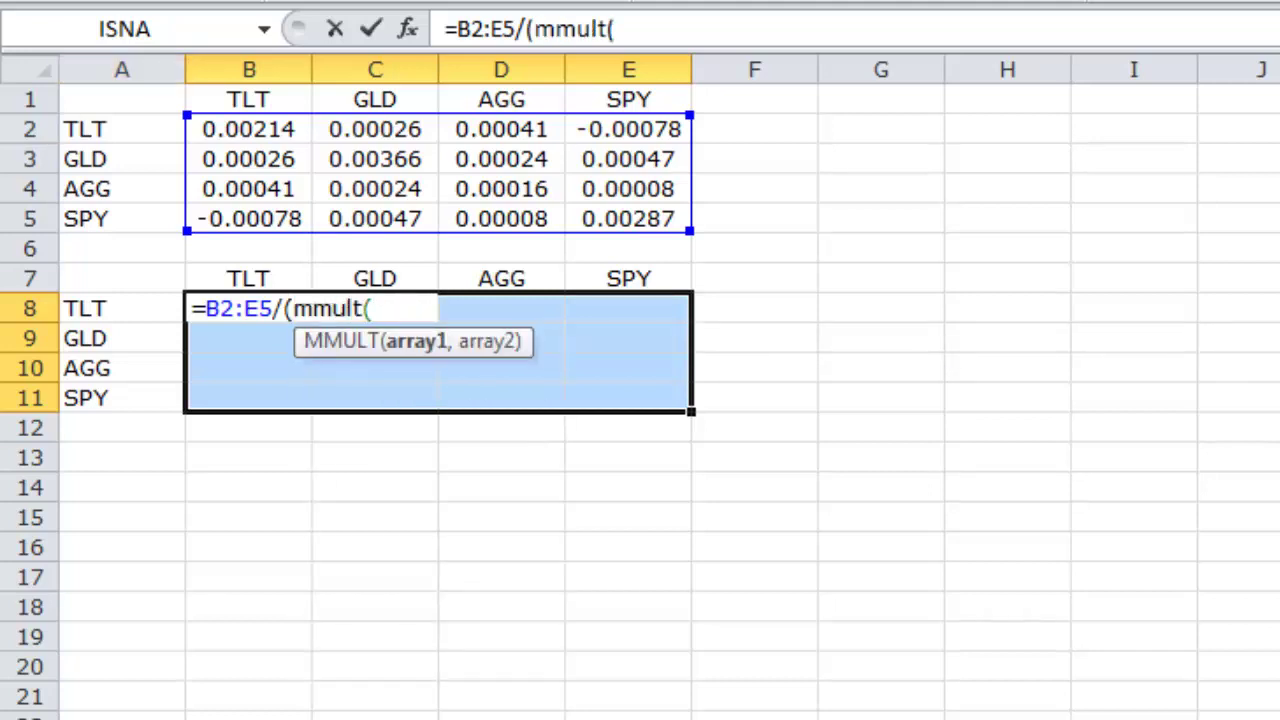
Supply the transposed standard deviations, TRANSPOSE(Returns!B69:E69), as the first MMULT array.
key(ctrl+Page_Down)
scroll(640, 400, down, 5)
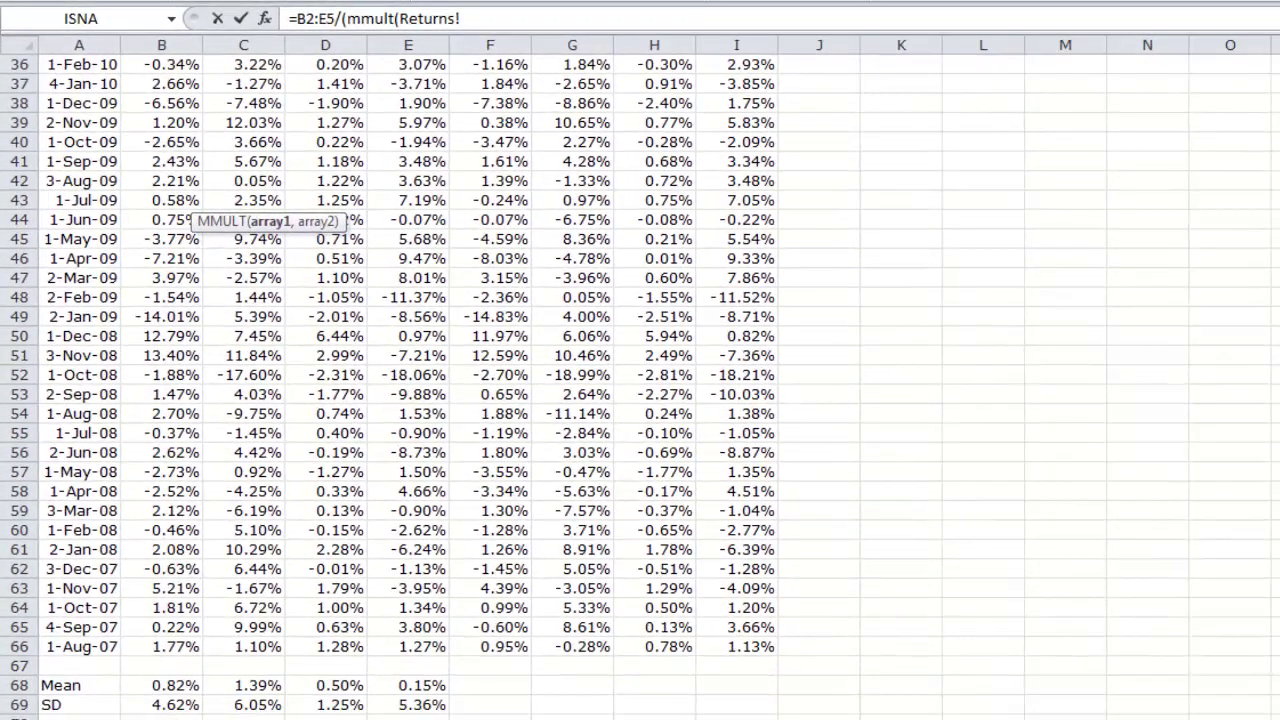
key(BackSpace)
key(BackSpace)
key(BackSpace)
key(BackSpace)
key(BackSpace)
key(BackSpace)
key(BackSpace)
key(BackSpace)
text(tranps)
key(BackSpace)
key(BackSpace)
text(spose()
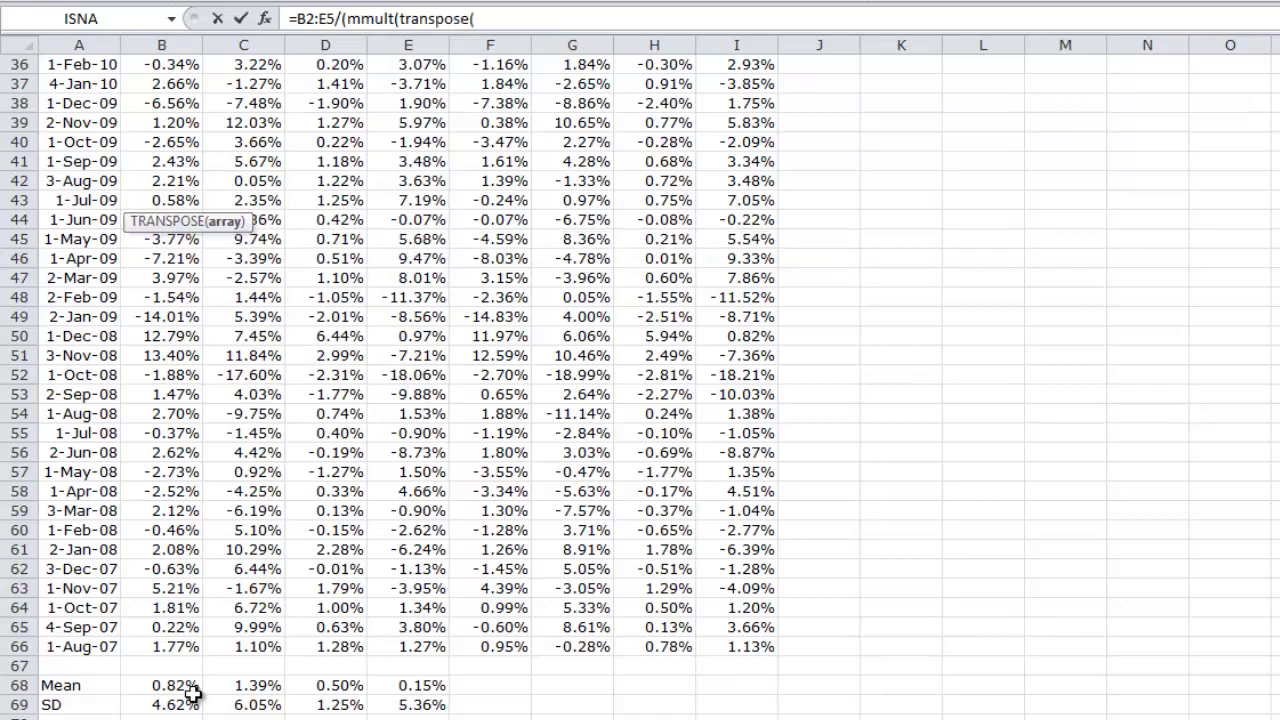
drag(192, 695, 400, 710)
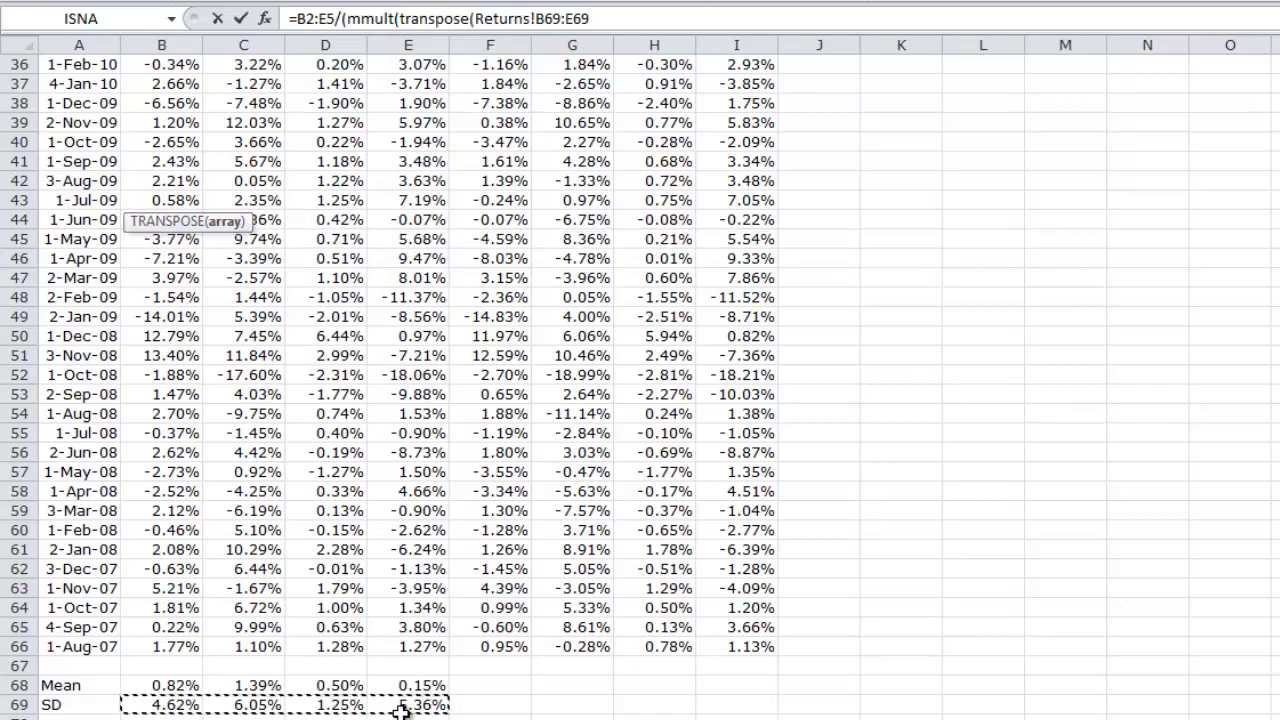
text(),)
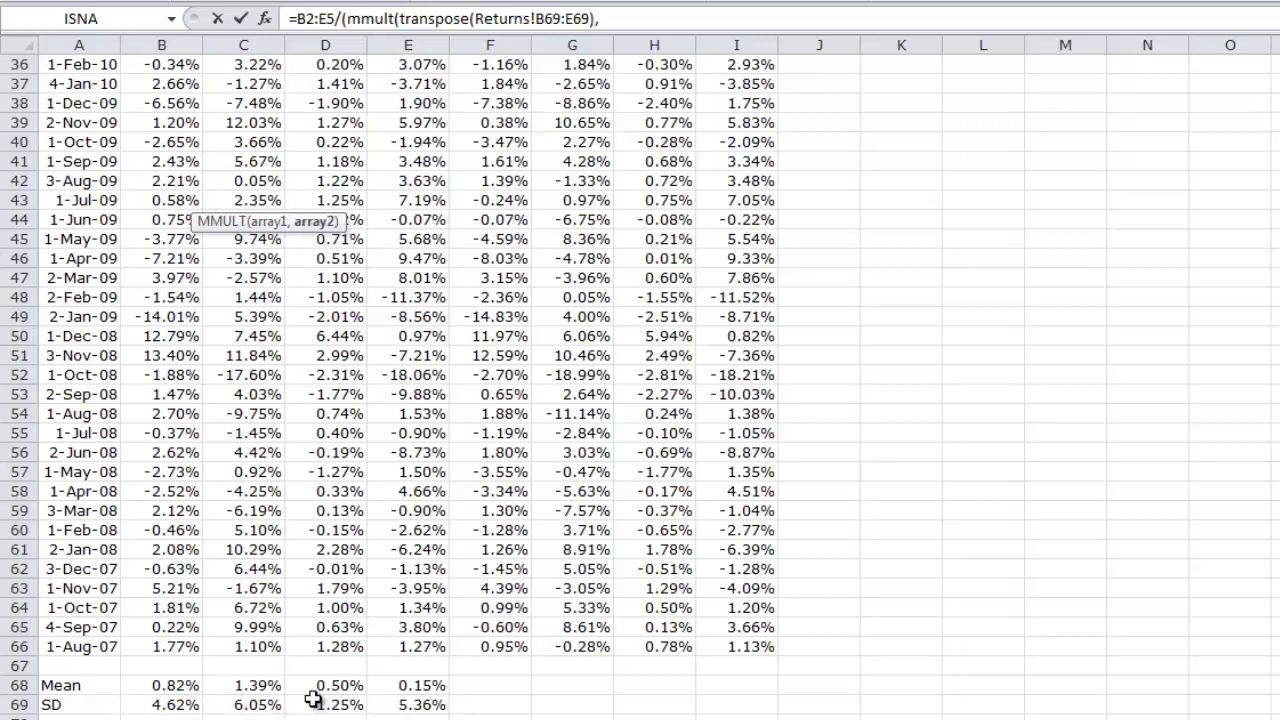
Use Returns!B69:E69 as the second MMULT array and commit the array formula with the missing closing parenthesis corrected.
click(187, 705)
drag(187, 705, 410, 705)
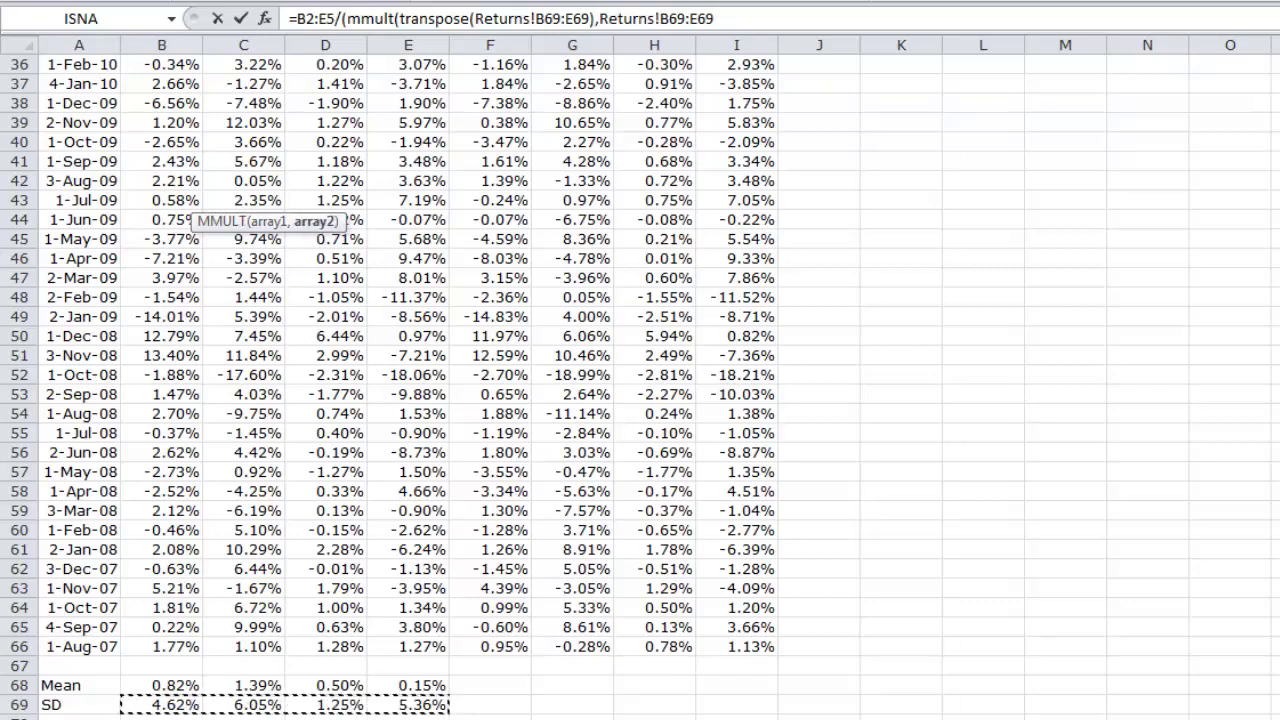
text())
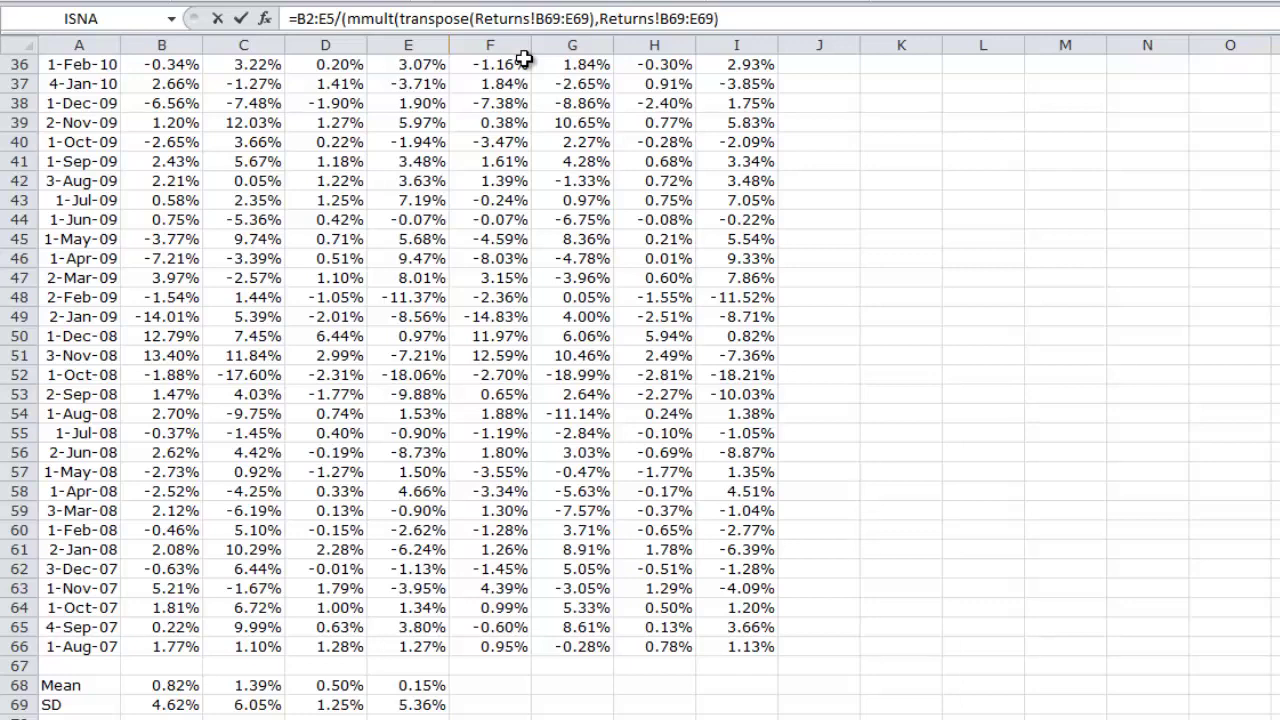
key(ctrl+shift+Return)
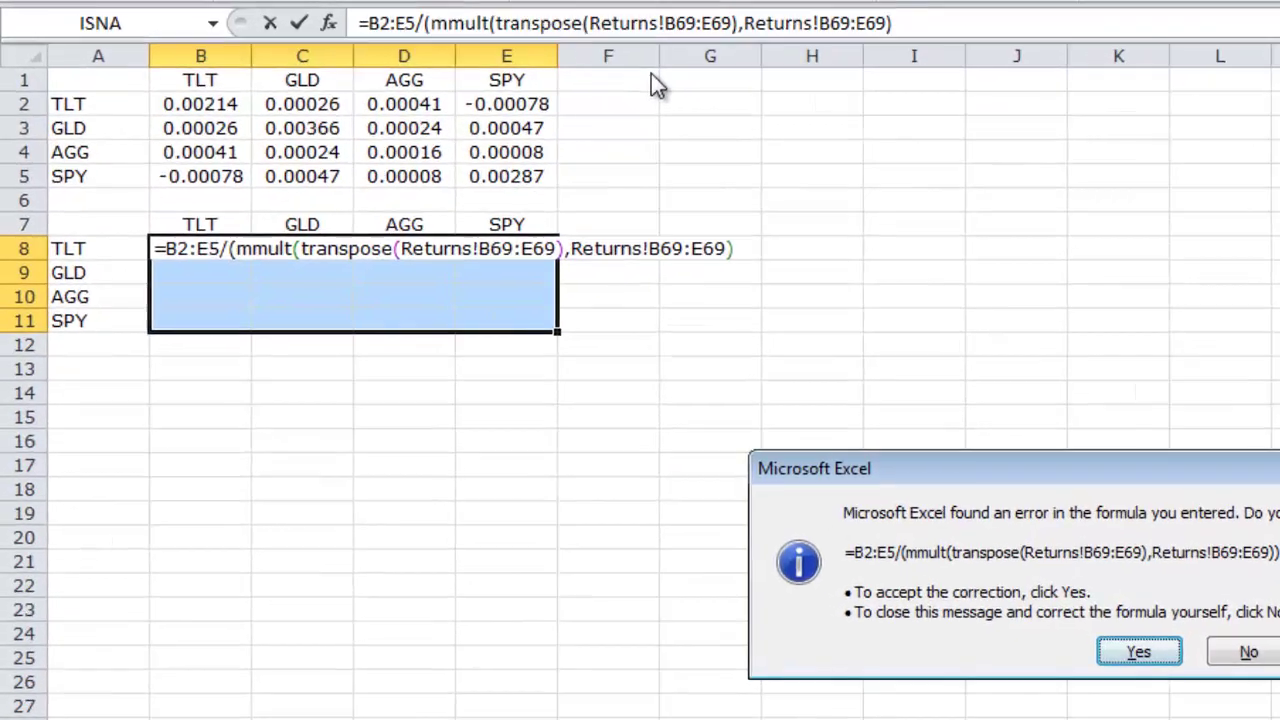
key(Return)
Format the correlation values in B8:E11 as numbers with two decimal places.
key(Down)
key(Up)
key(shift+Right)
key(shift+Right)
key(shift+Right)
key(shift+Down)
key(shift+Down)
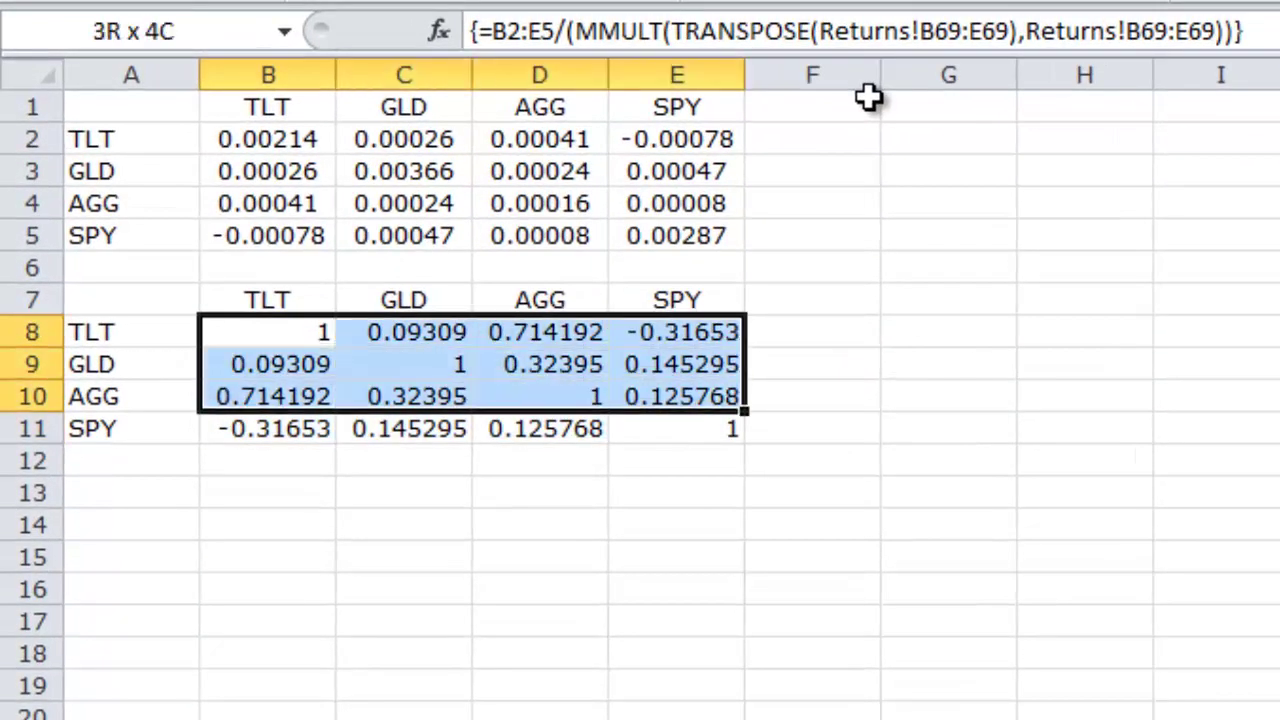
key(shift+Down)
key(ctrl+shift+1)
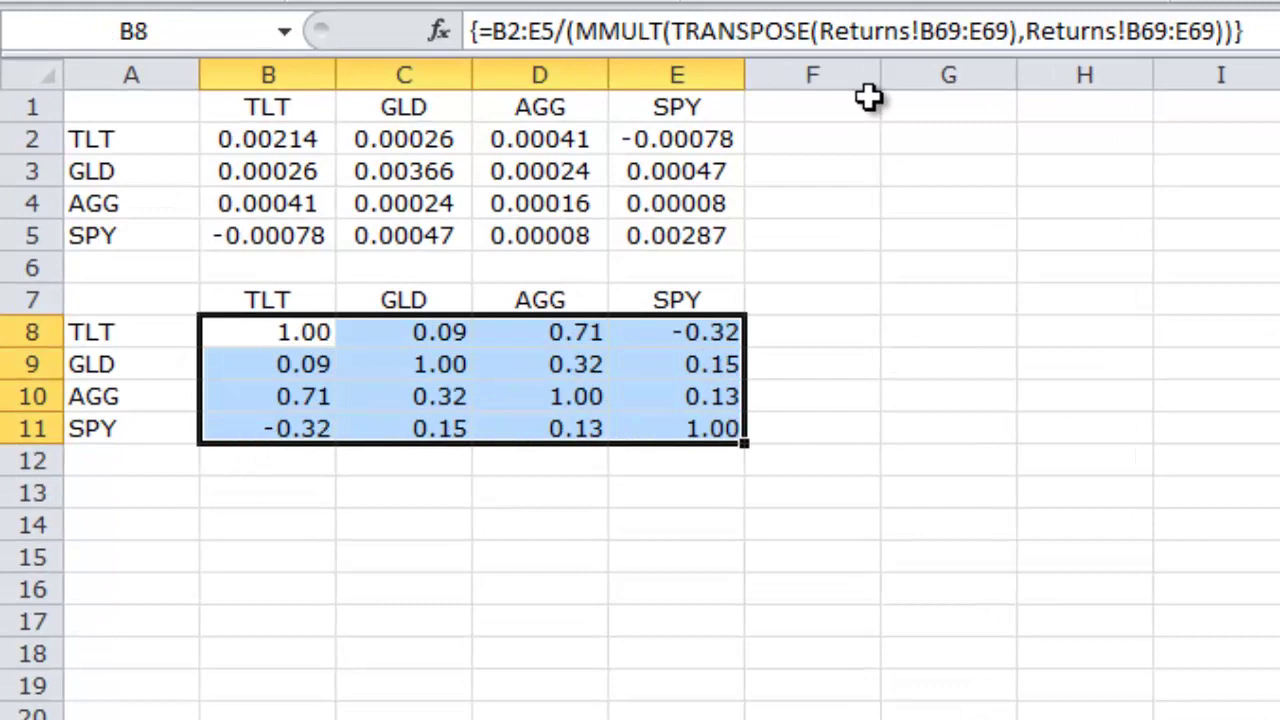
key(Down)
key(Up)
key(Down)
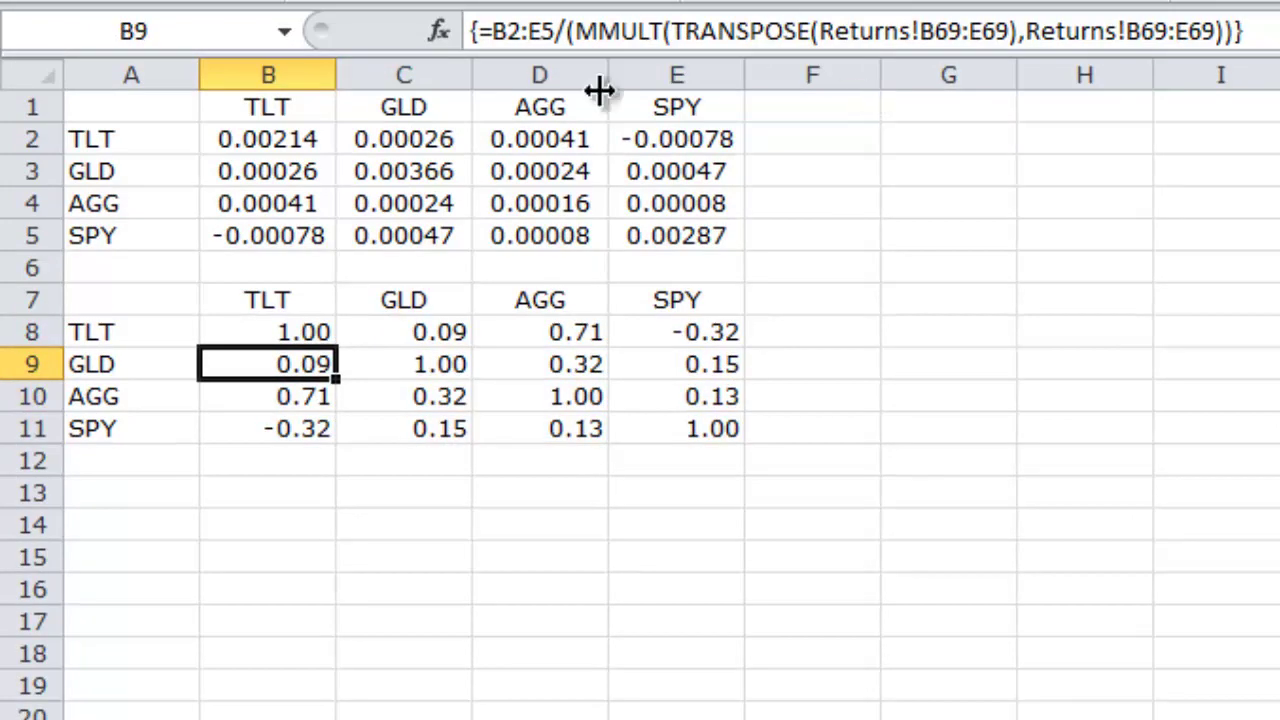
click(292, 332)
ctrl+click(420, 364)
ctrl+click(519, 393)
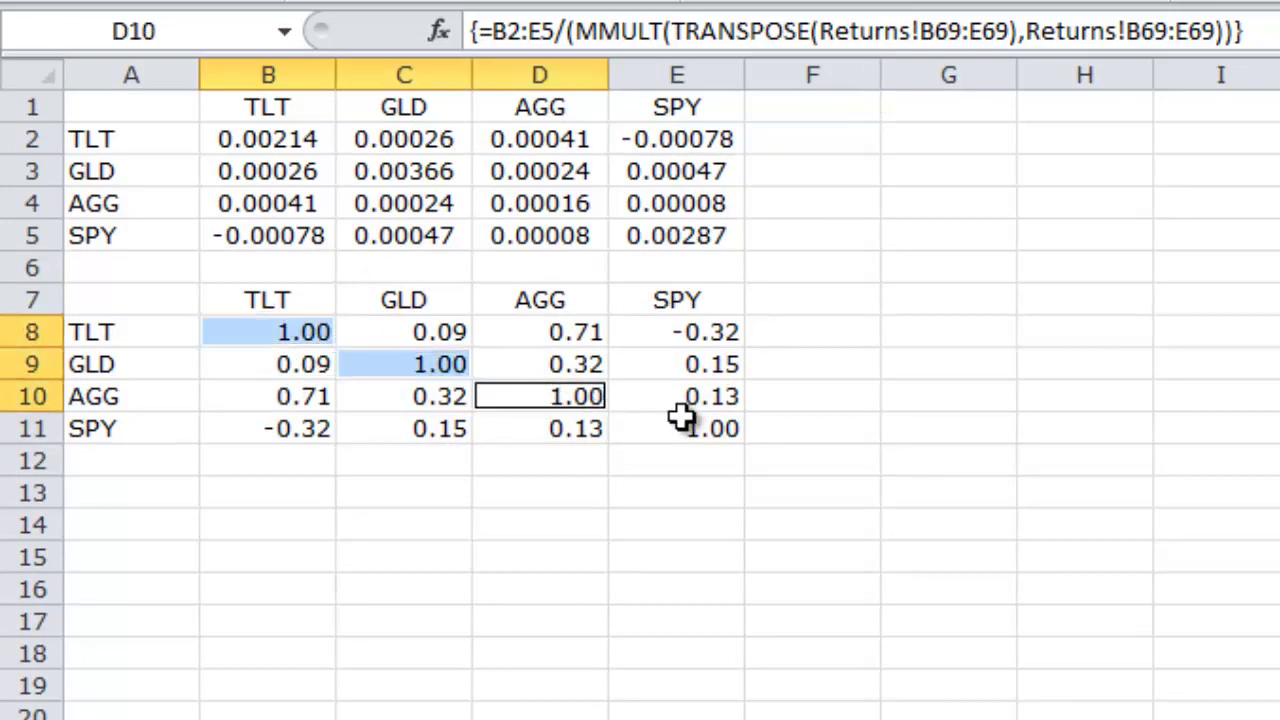
ctrl+click(680, 420)
click(598, 1)
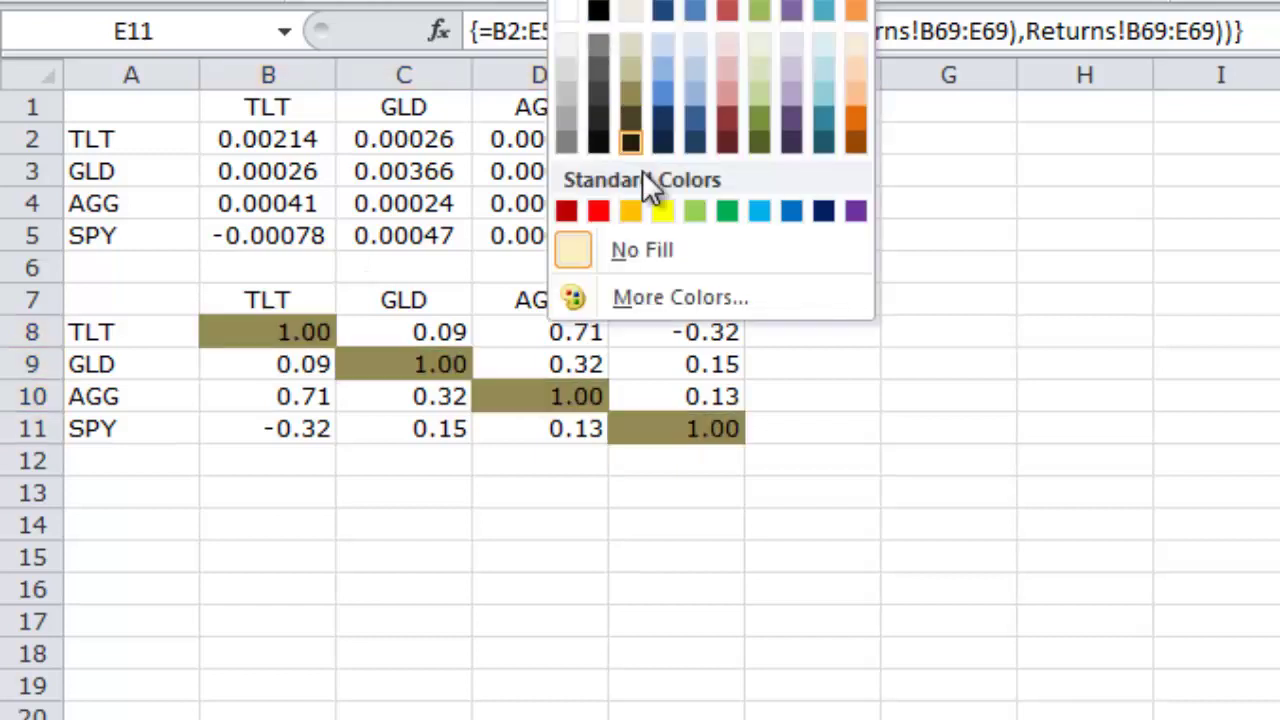
click(604, 575)
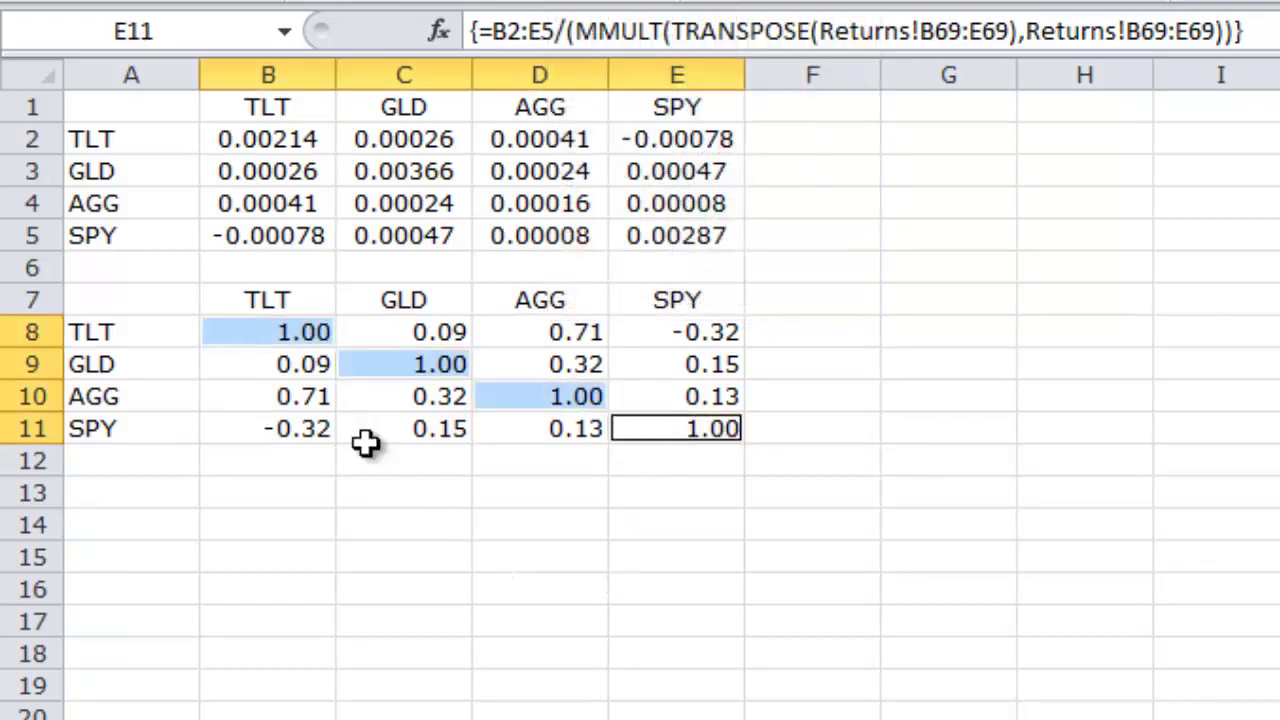
click(312, 366)
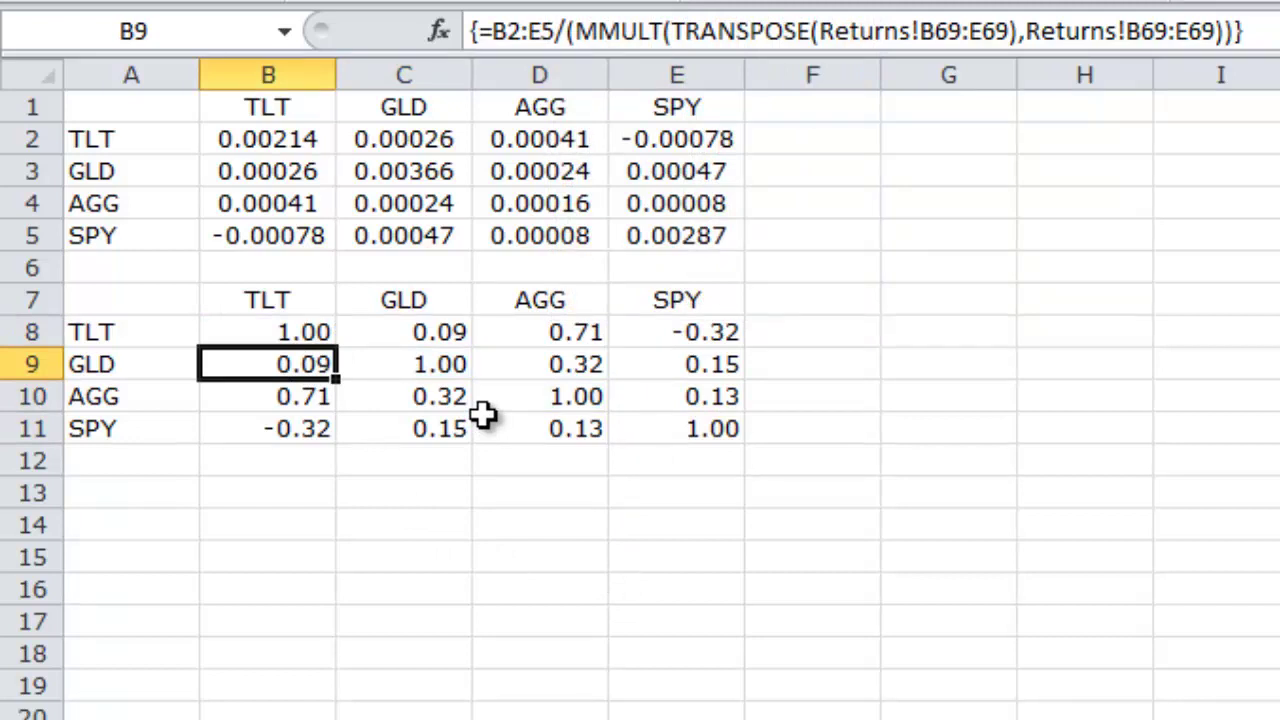
click(313, 430)
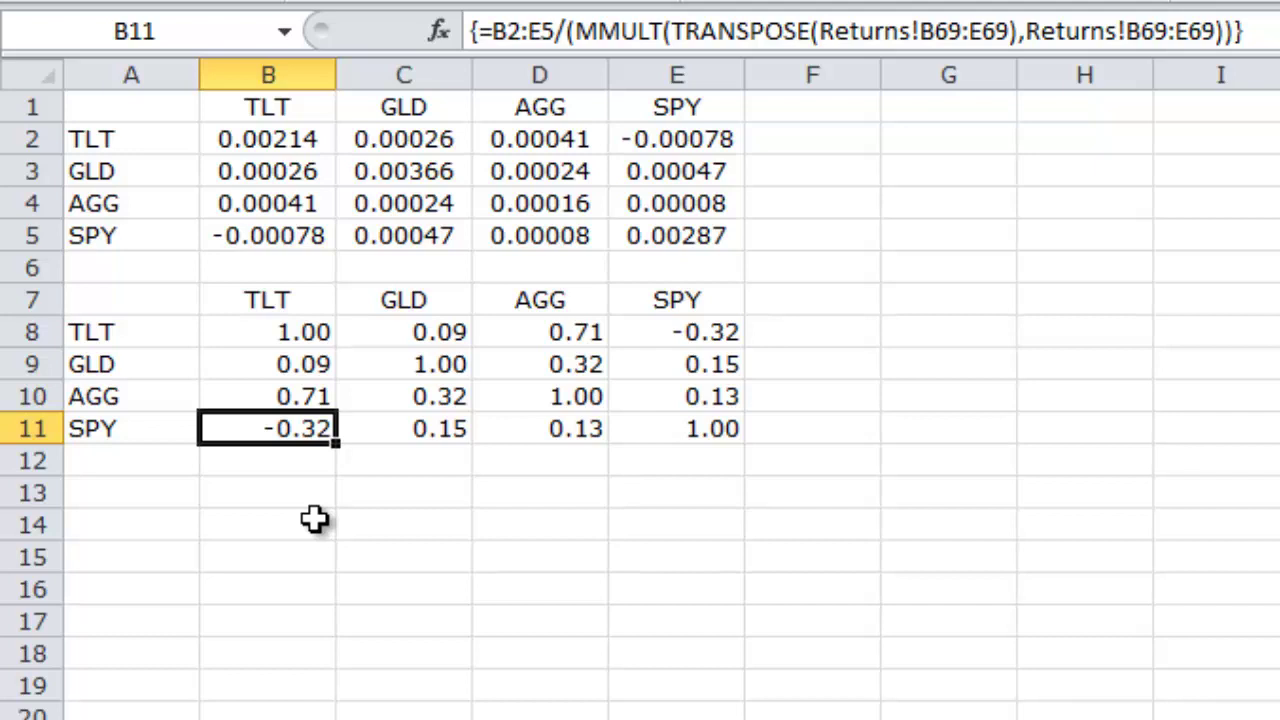
On the Opt sheet, enter the heading Ticker in B3 and list TLT, GLD, AGG and SPY in B4:B7.
key(ctrl+Page_Down)
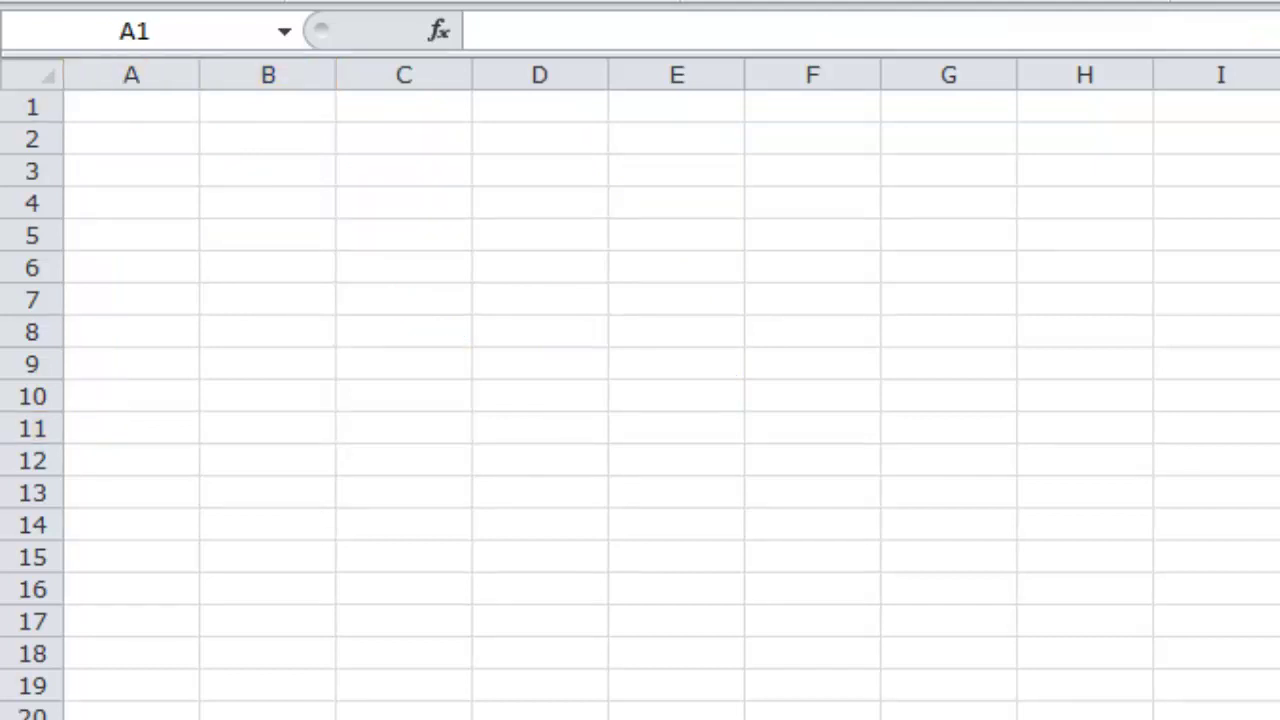
click(262, 172)
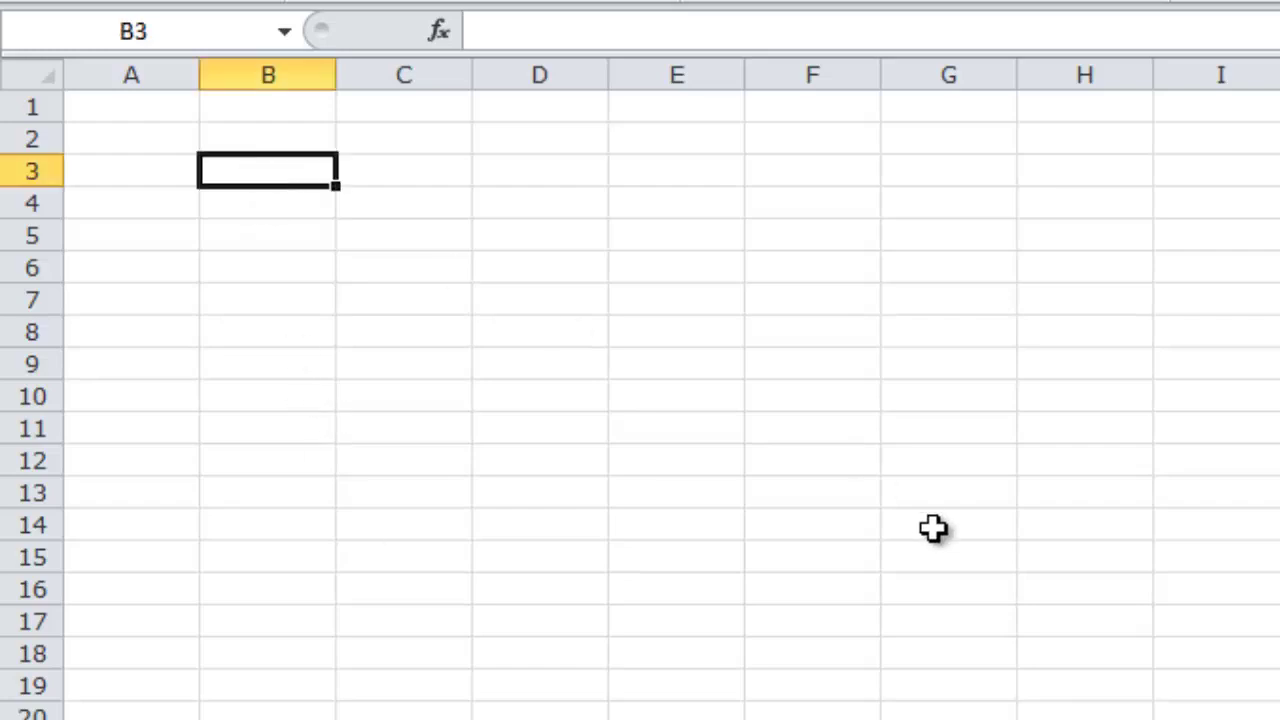
text(Ticker)
key(Return)
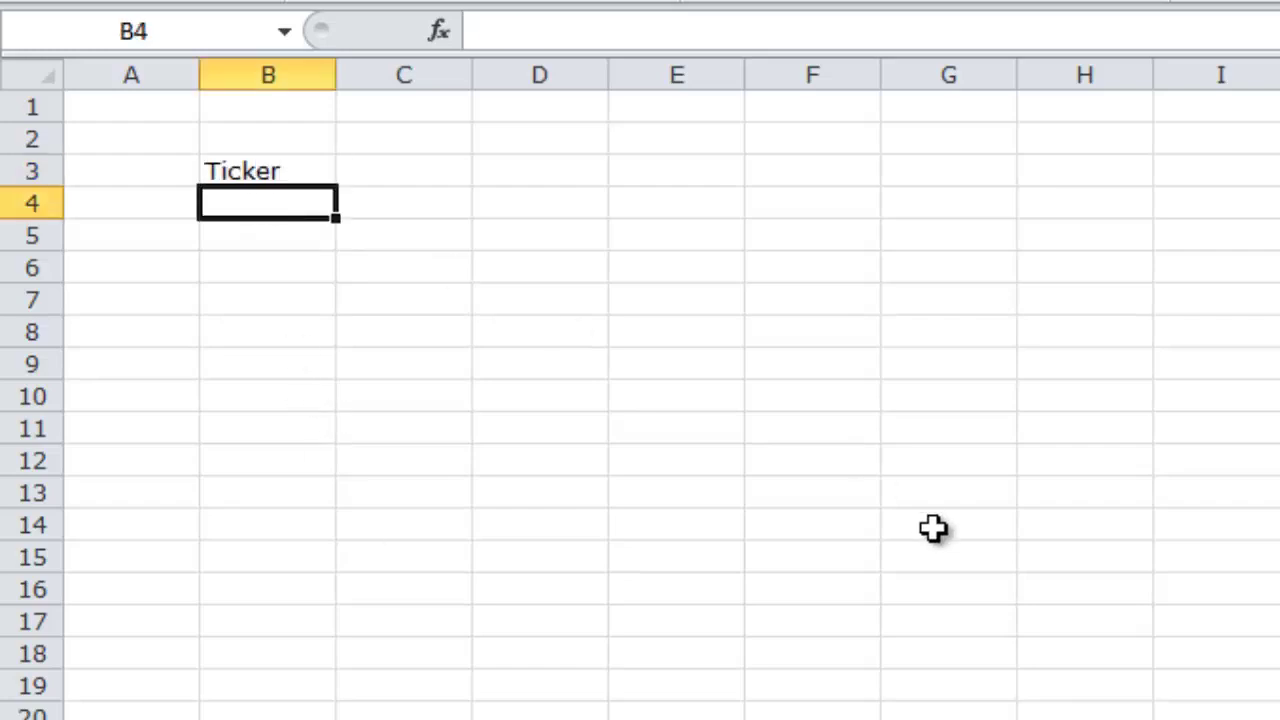
text(TLT)
key(Return)
text(GLD)
key(Return)
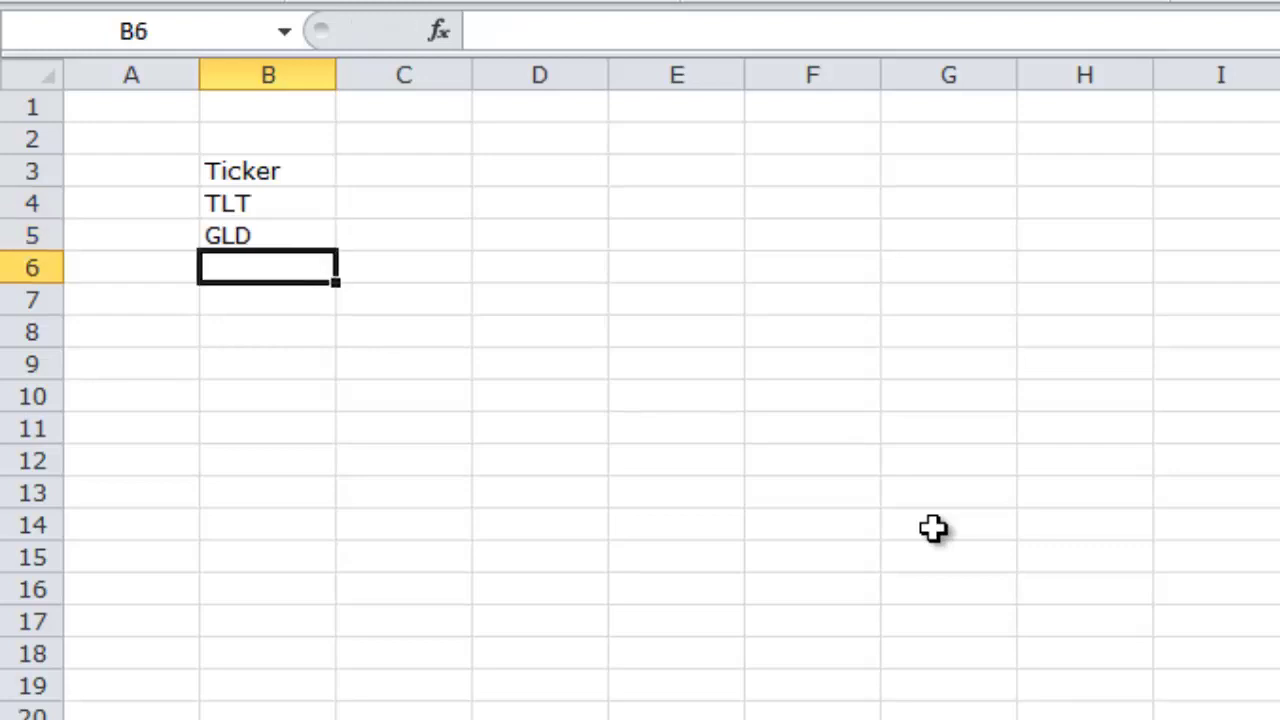
text(AGG)
key(Return)
text(SP)
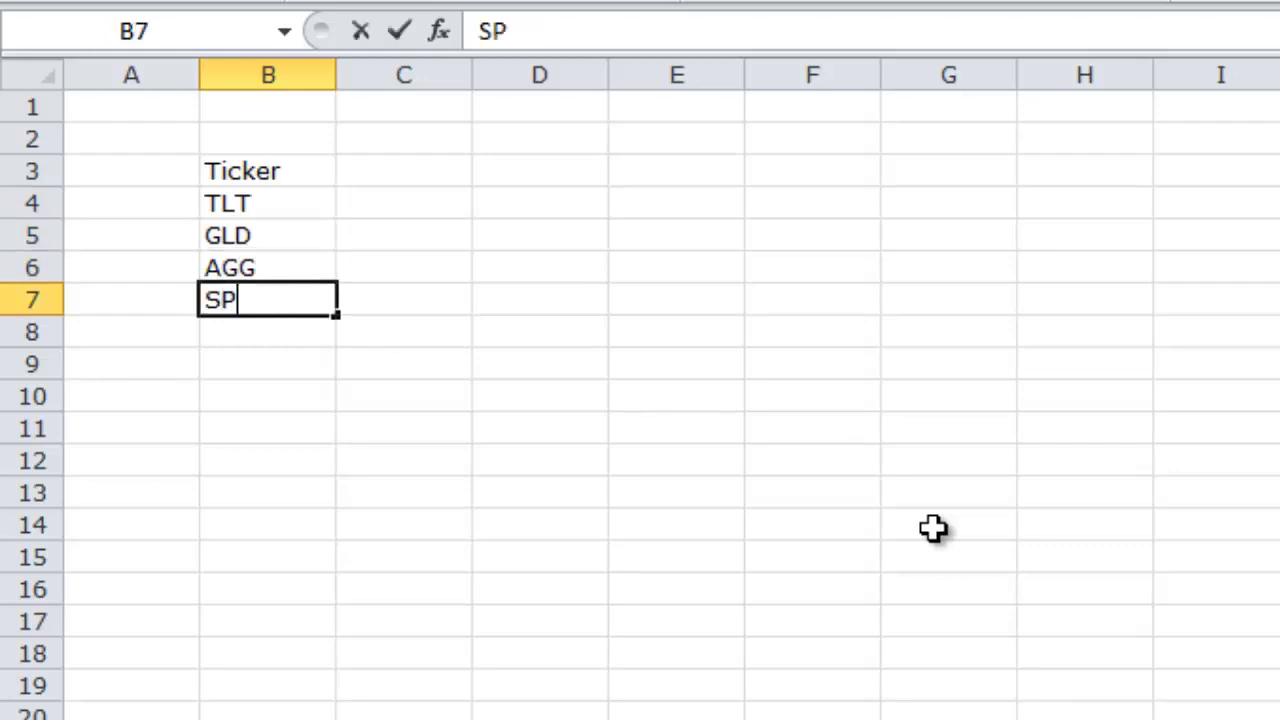
text(Y)
Enter the heading E(R) in C3, reversing the automatic conversion of (R) to a symbol.
key(Right)
key(Up)
key(Up)
key(Up)
key(Up)
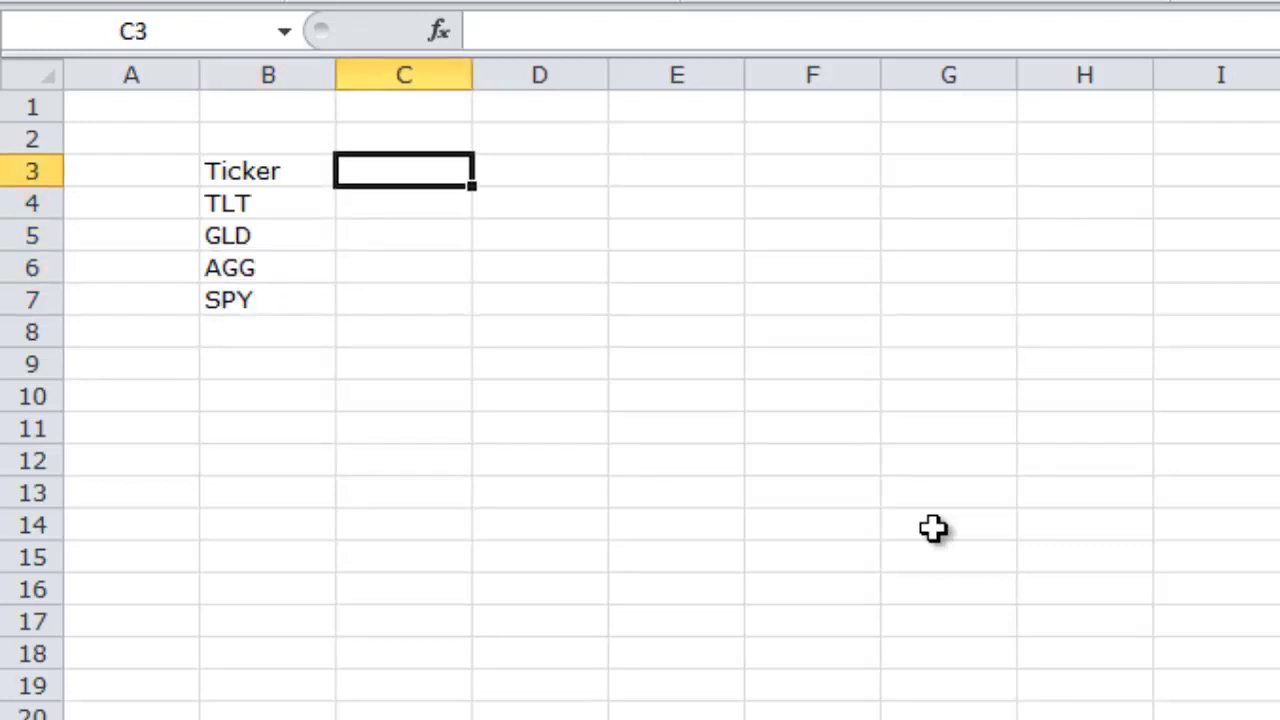
text(E(R))
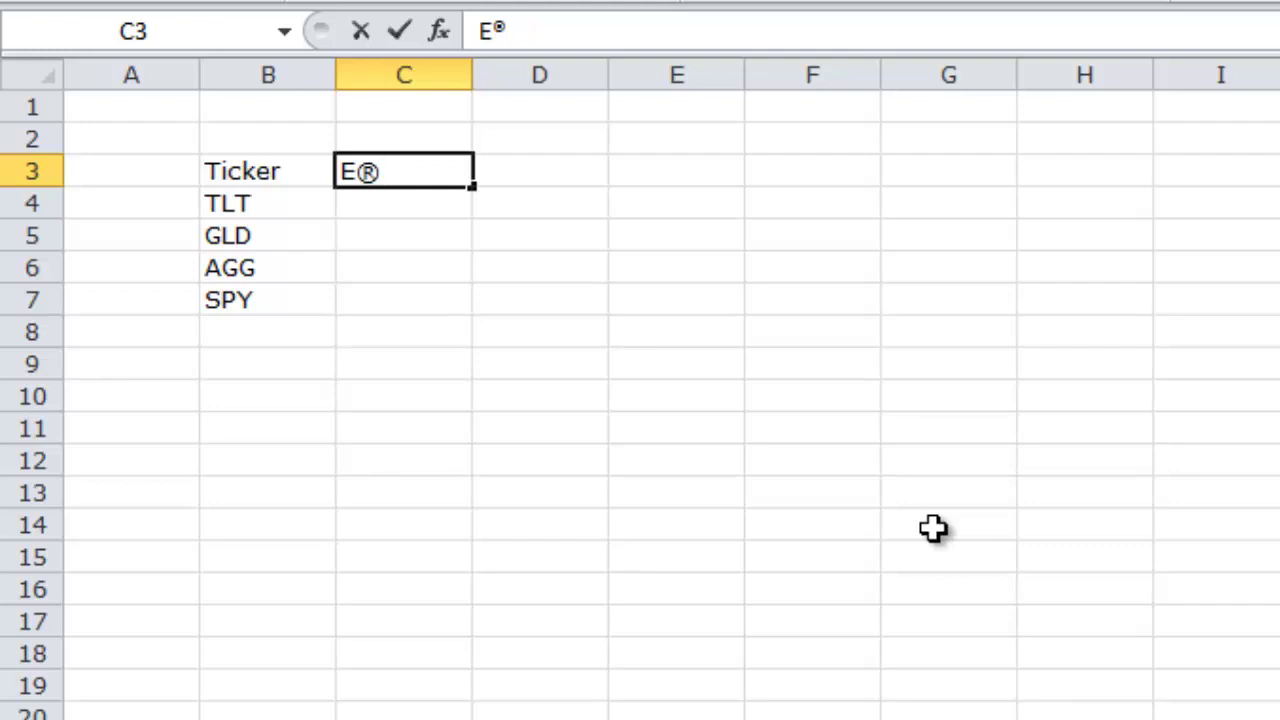
key(ctrl+z)
key(Return)
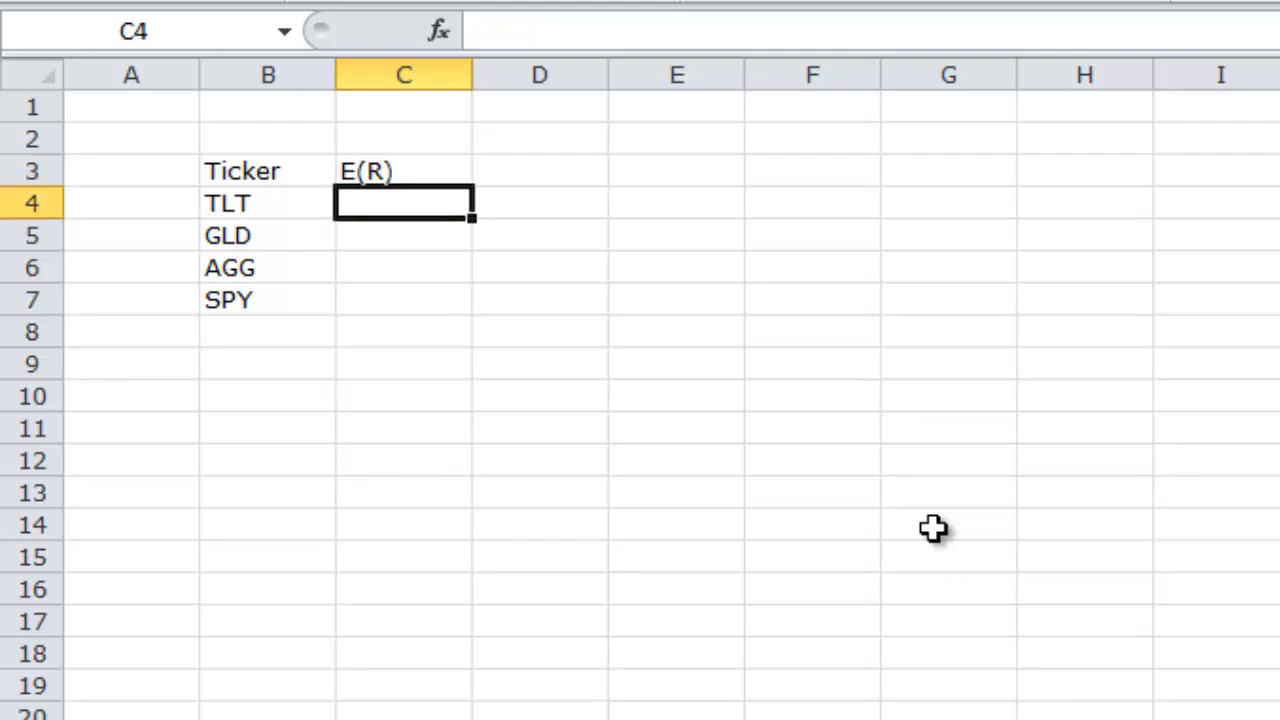
Add the headings SD in D3 and Sh. Ratio in E3.
key(Up)
key(Right)
text(SD)
key(Tab)
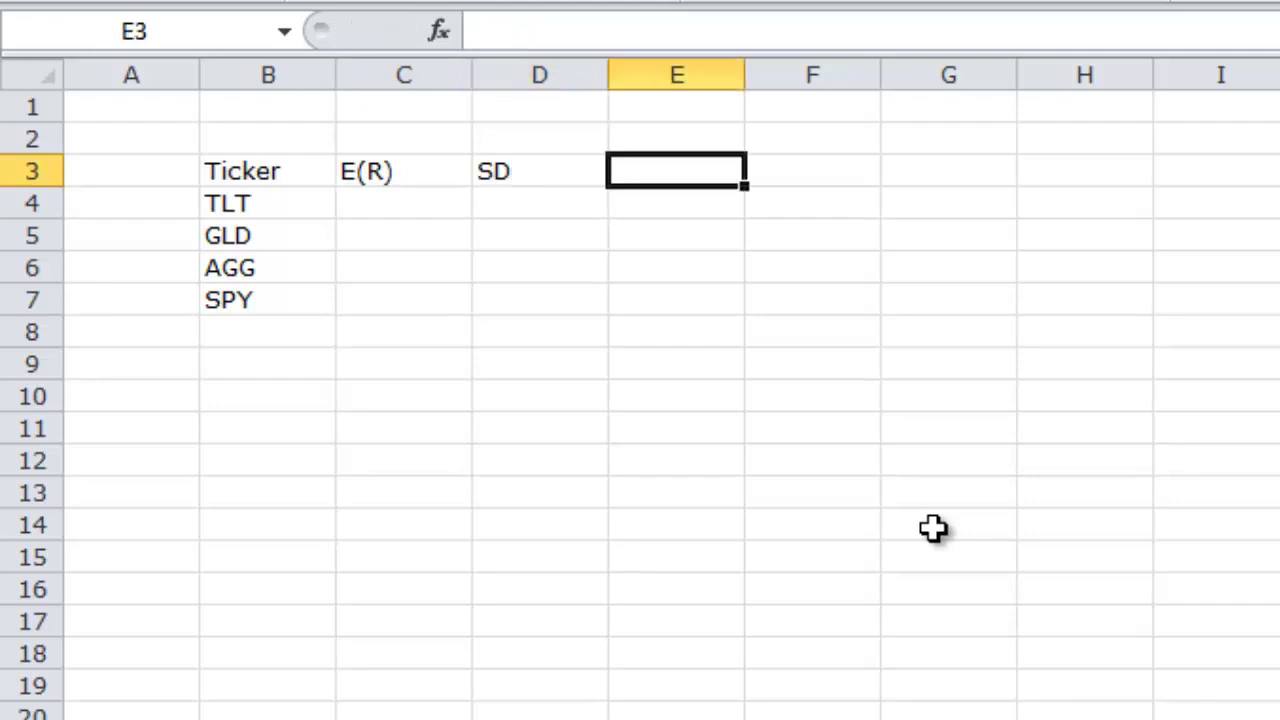
text(Sh. Rat)
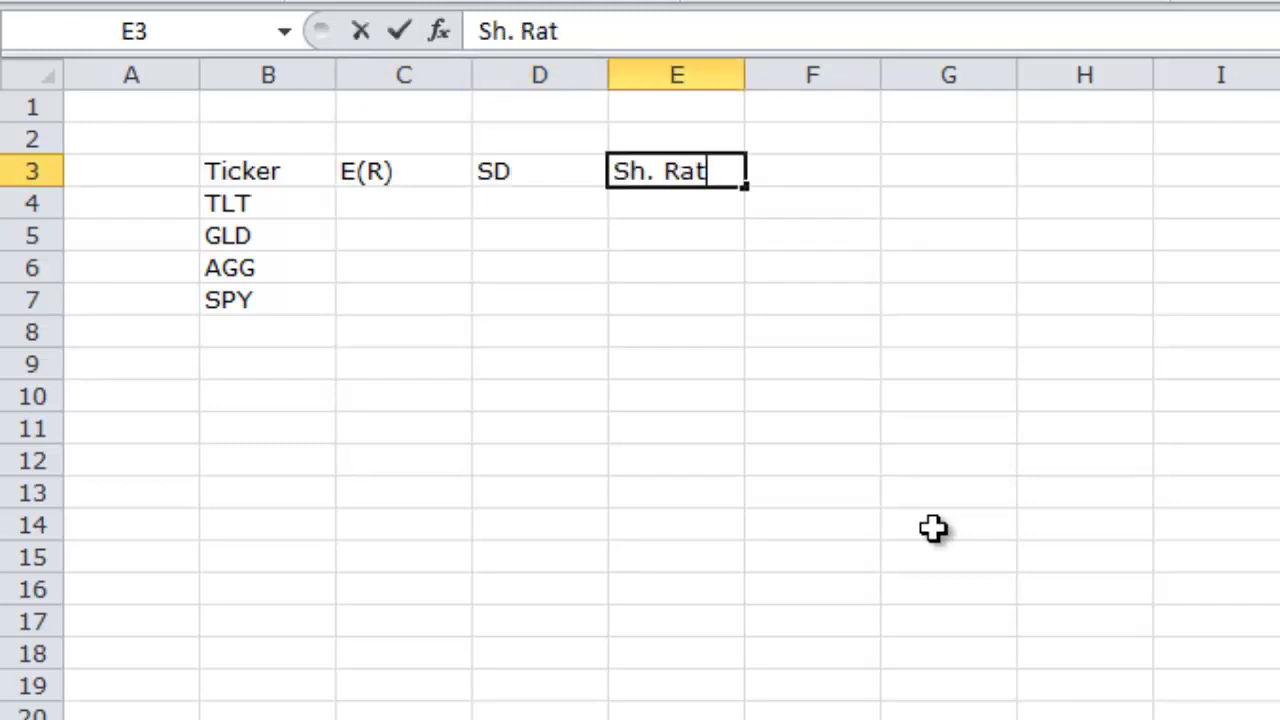
text(io)
key(Return)
Fill C4:C7 with the mean returns using the array formula =TRANSPOSE(Returns!B68:E68).
key(Left)
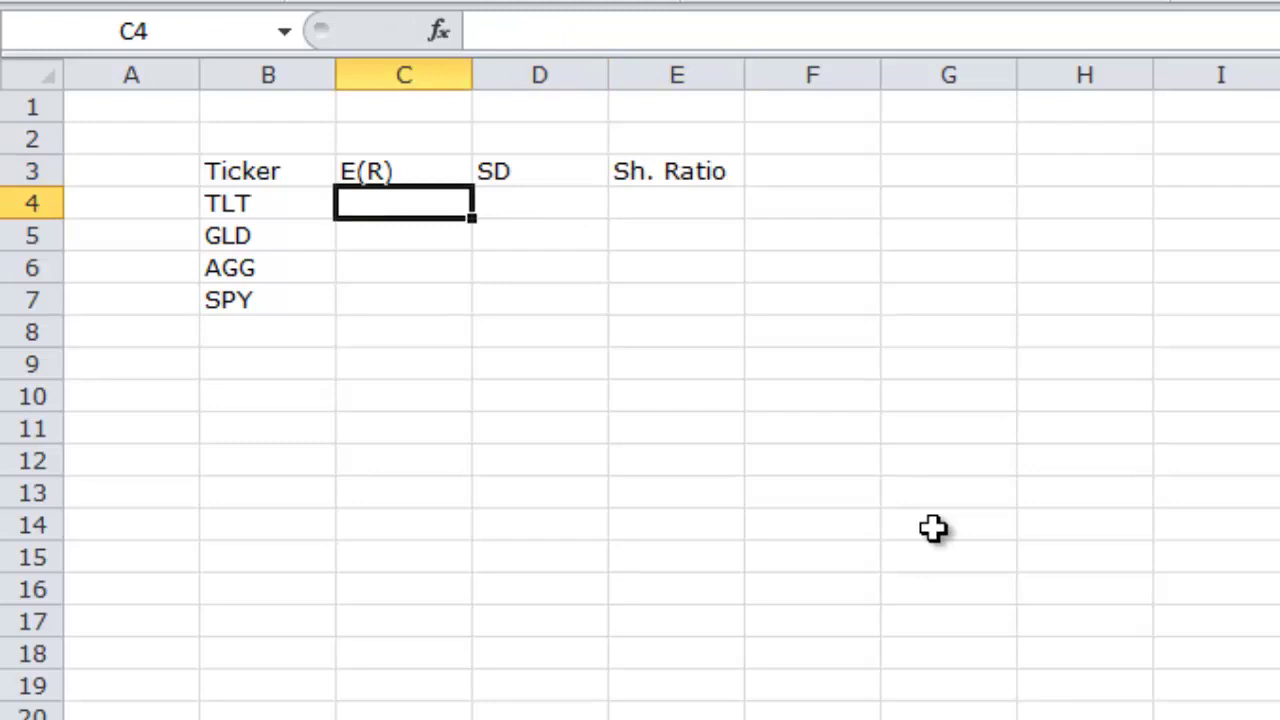
key(shift+Down)
key(shift+Down)
key(shift+Down)
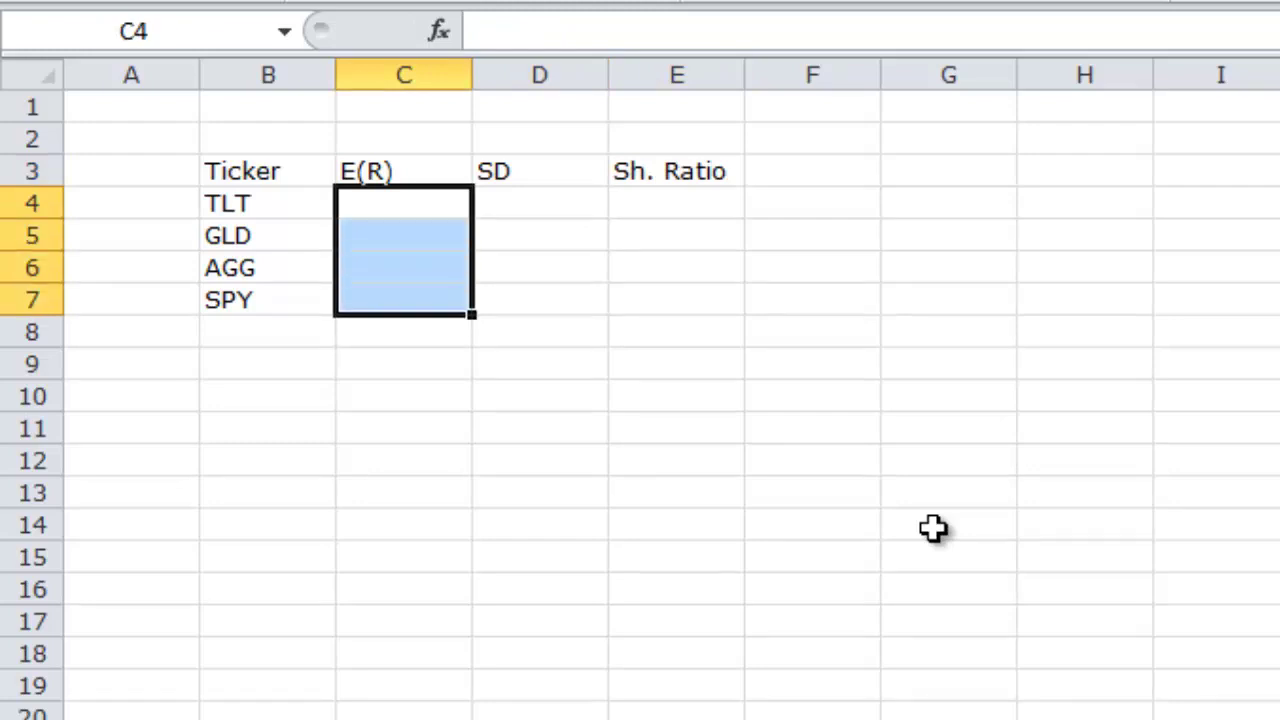
text(=transpose)
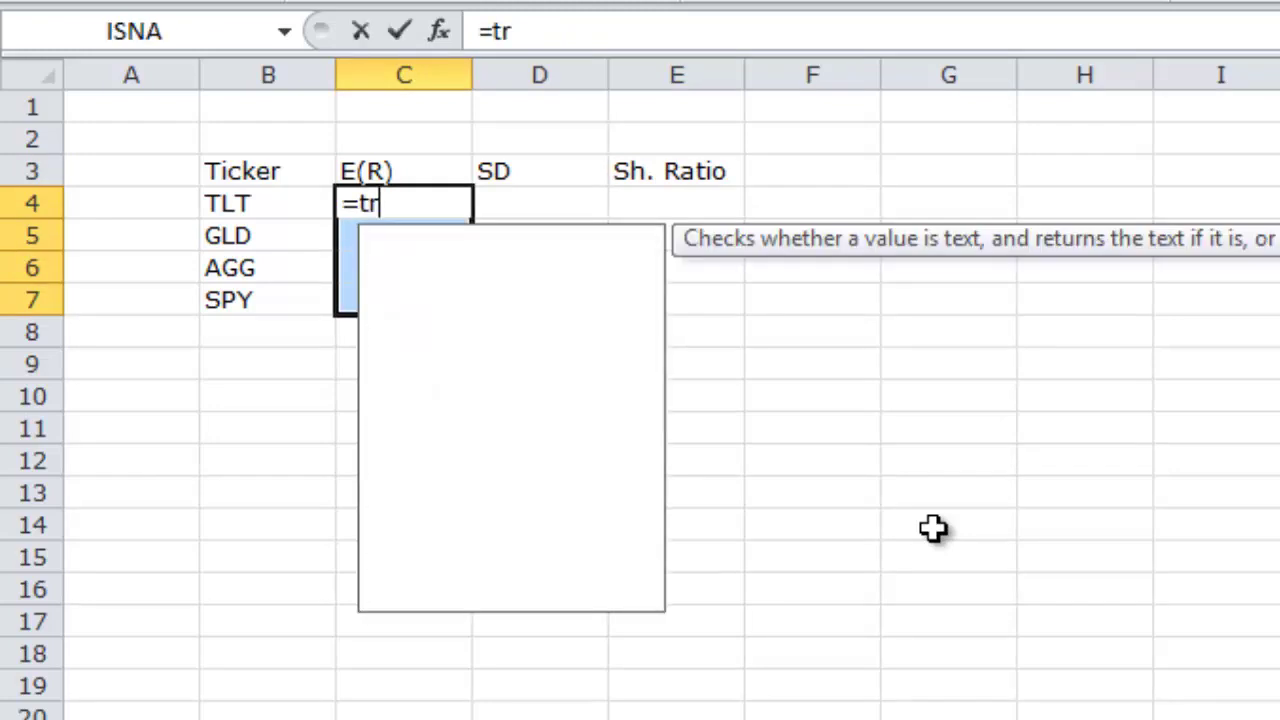
text(()
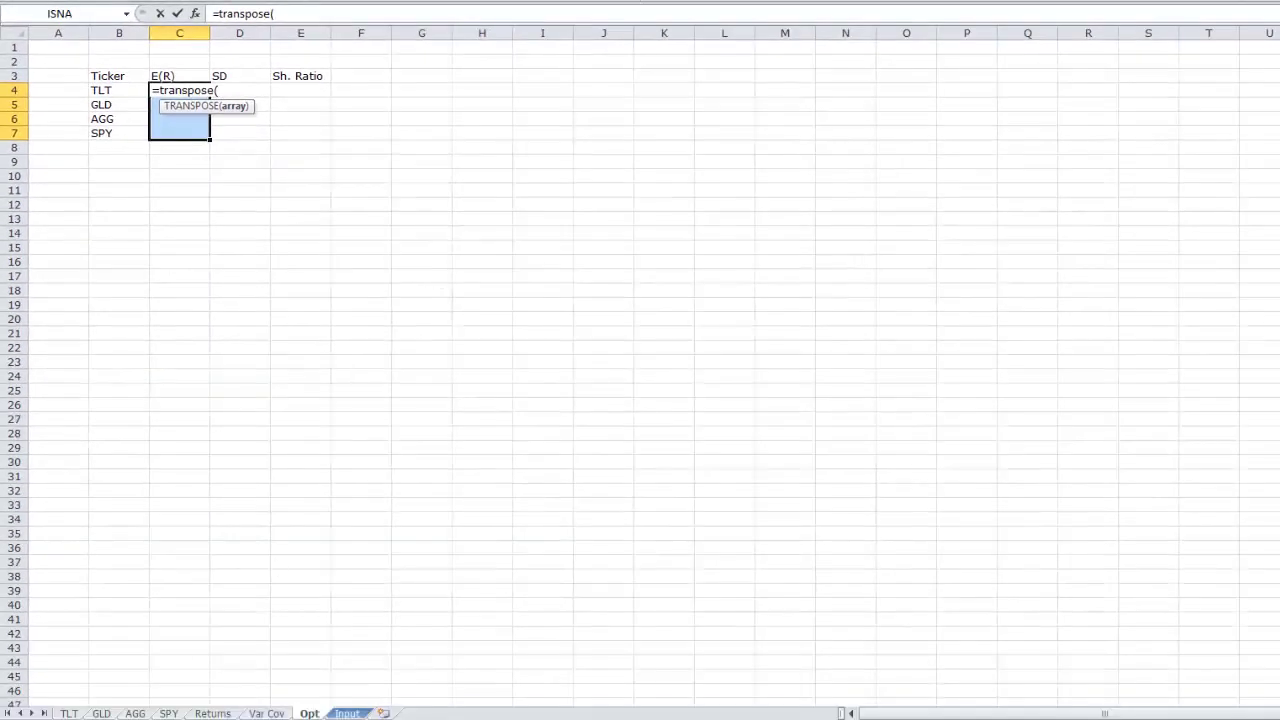
click(213, 713)
drag(124, 506, 310, 506)
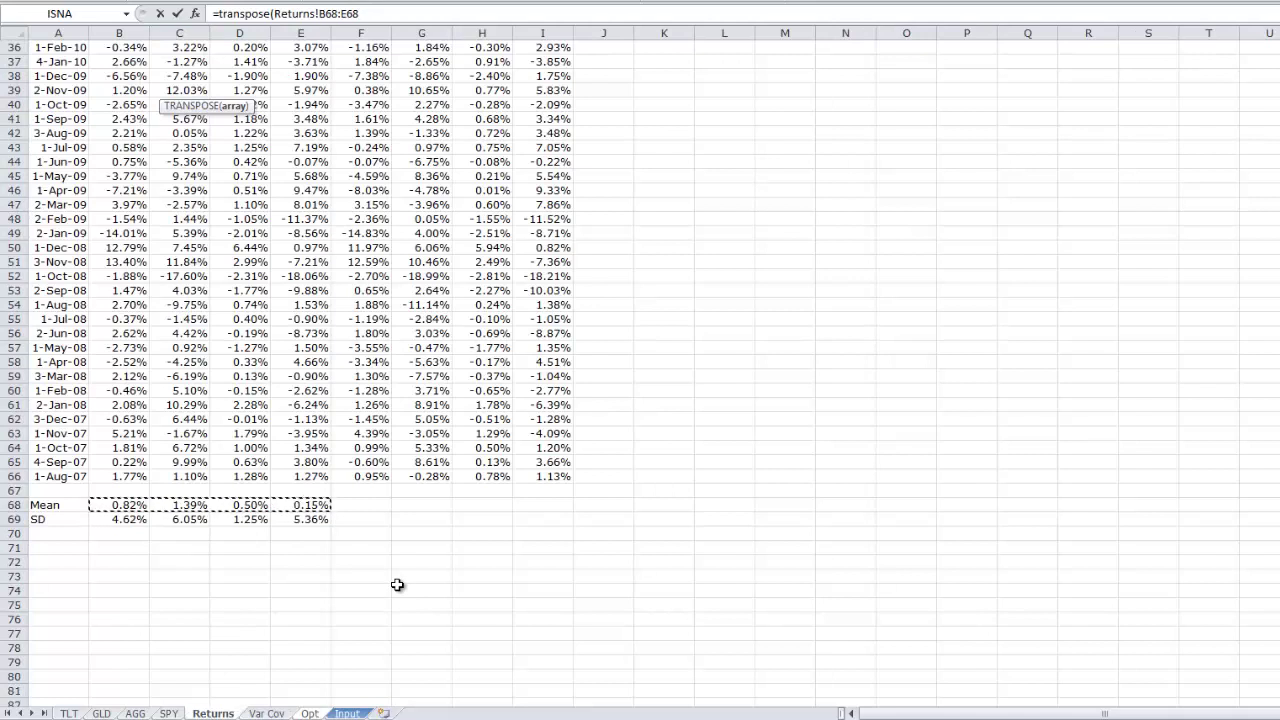
text())
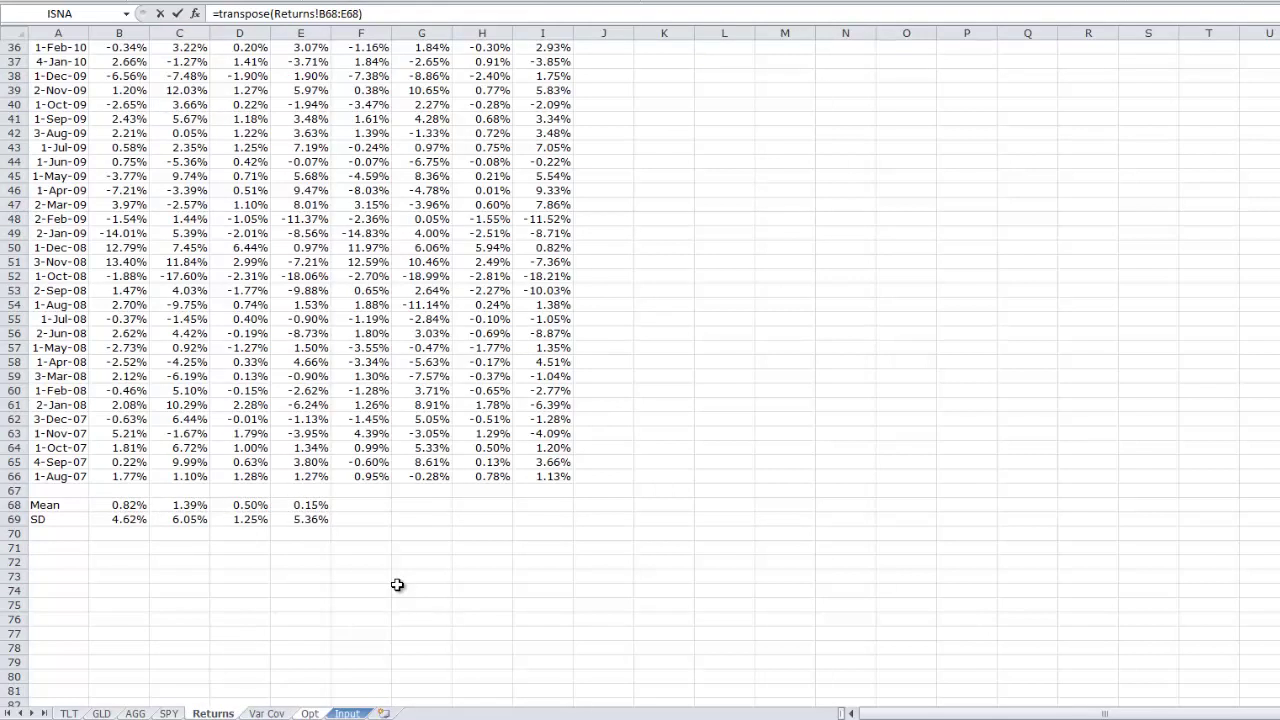
key(ctrl+shift+Return)
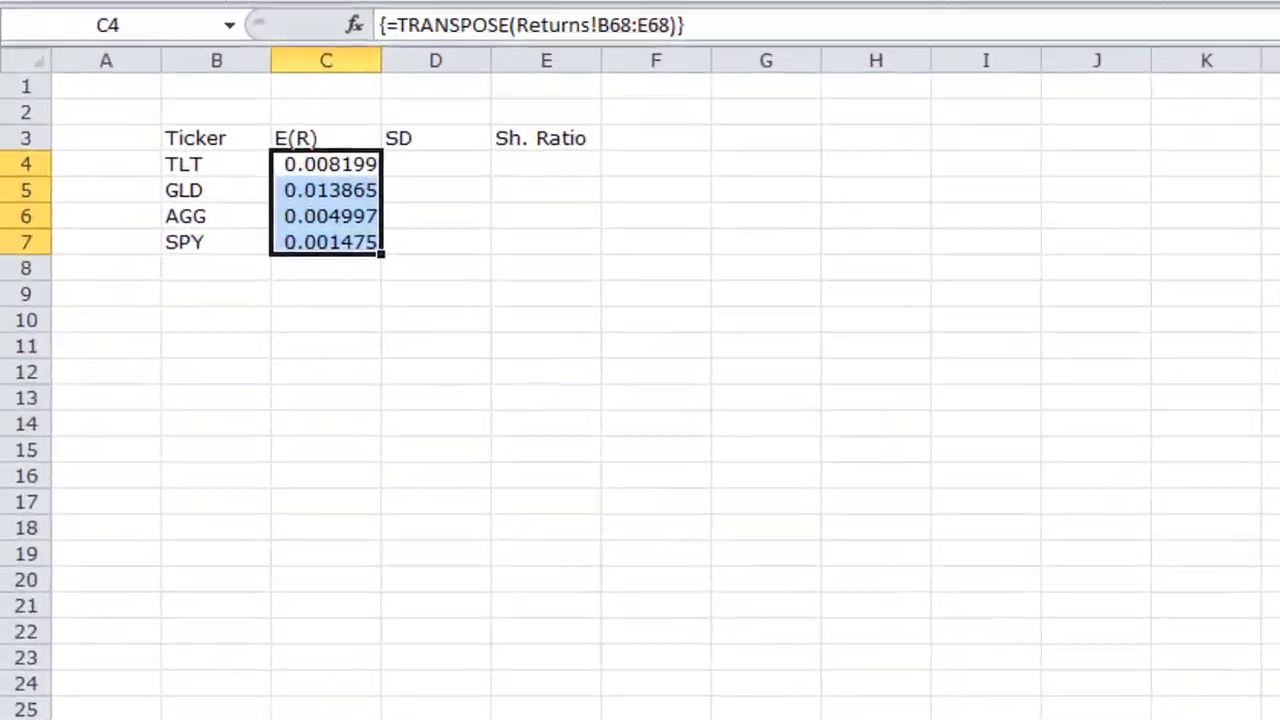
Format the expected returns in C4:C7 as percentages with two decimal places.
key(Down)
key(Up)
key(shift+Down)
key(shift+Down)
key(shift+Down)
key(ctrl+shift+5)
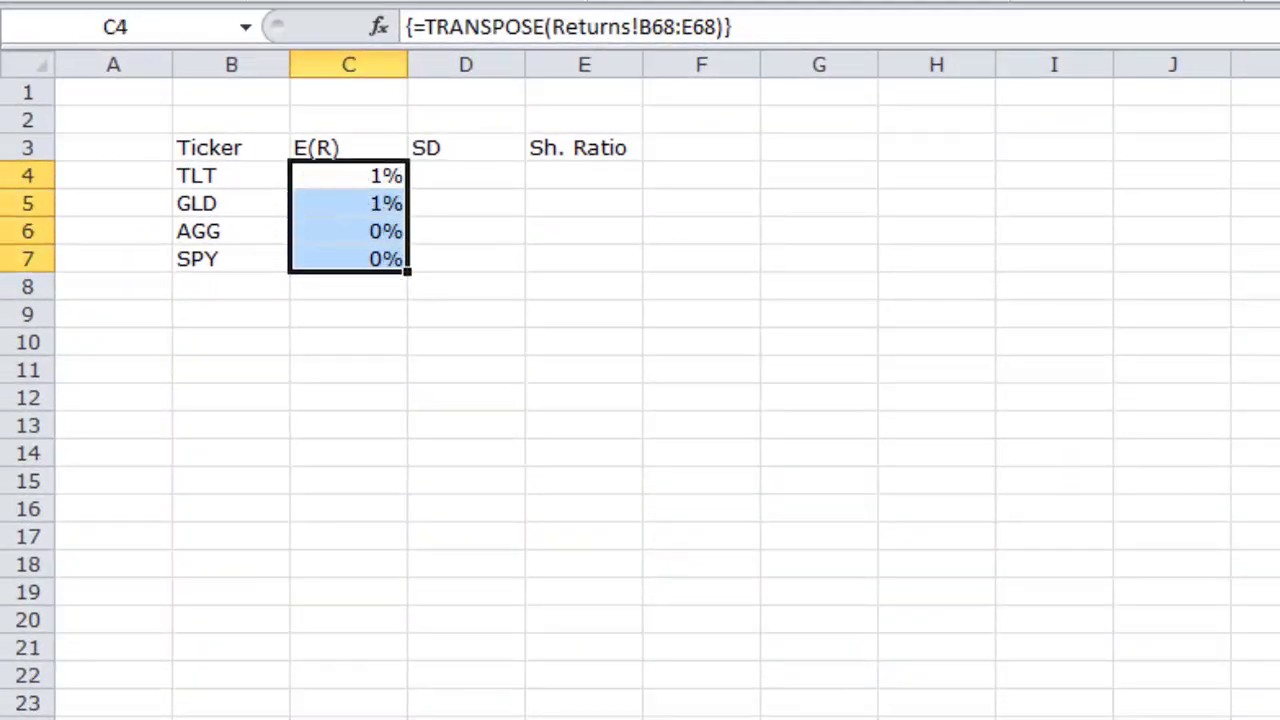
key(alt+h)
key(0)
key(alt+h)
key(0)
Centre the expected returns in C4:C7 and their E(R) heading in C3.
key(alt+h)
key(a)
key(c)
key(Up)
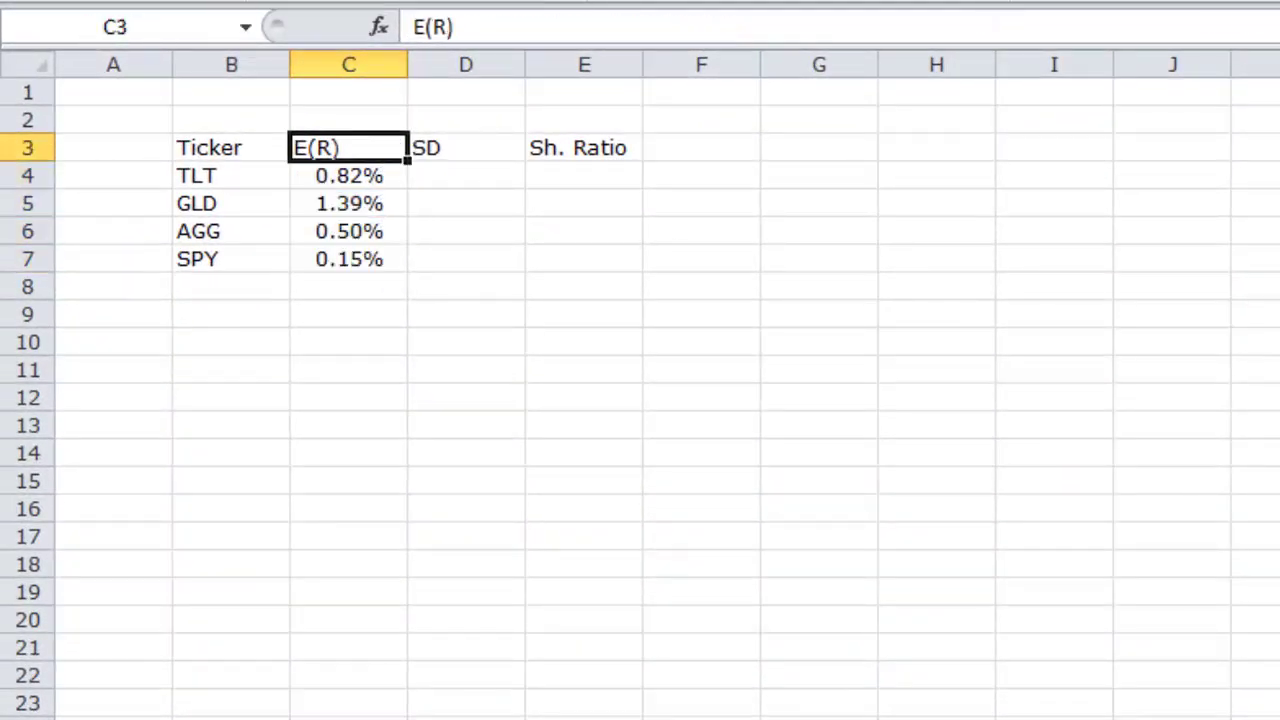
key(alt+h)
key(a)
key(c)
Fill D4:D7 with the standard deviations using the array formula =TRANSPOSE(Returns!B69:E69).
click(466, 175)
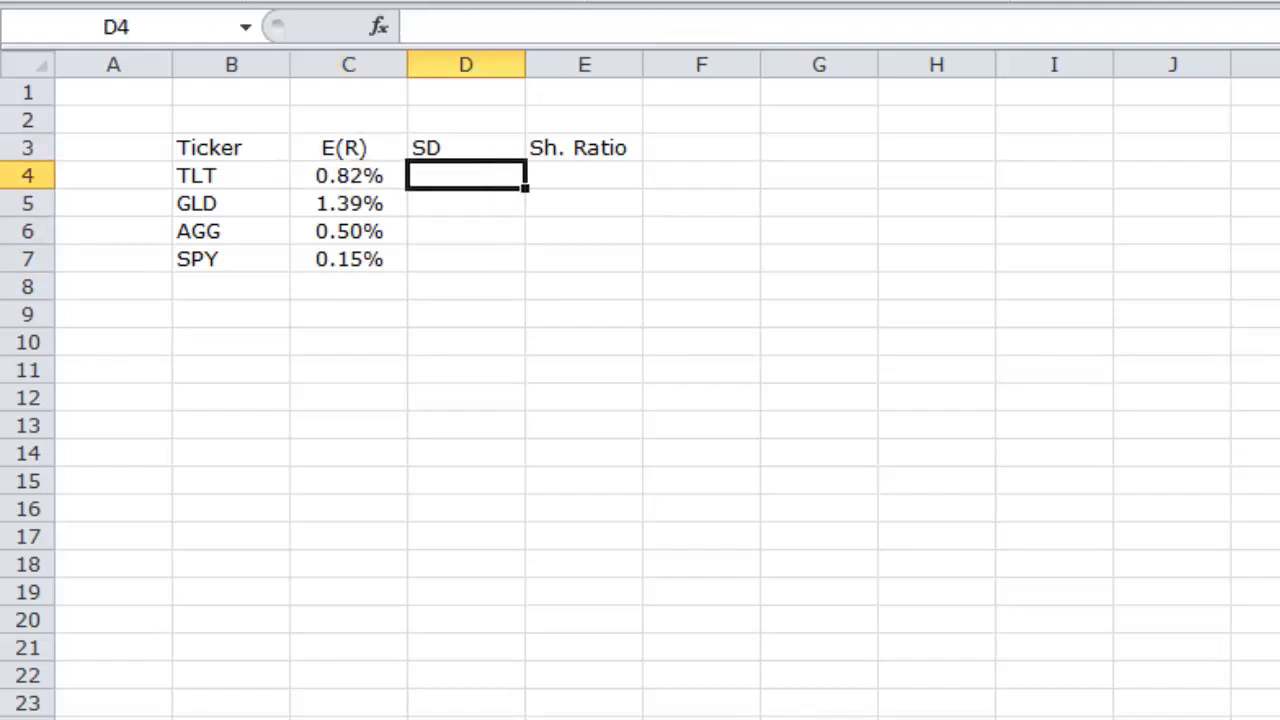
key(shift+Down)
key(shift+Down)
key(shift+Down)
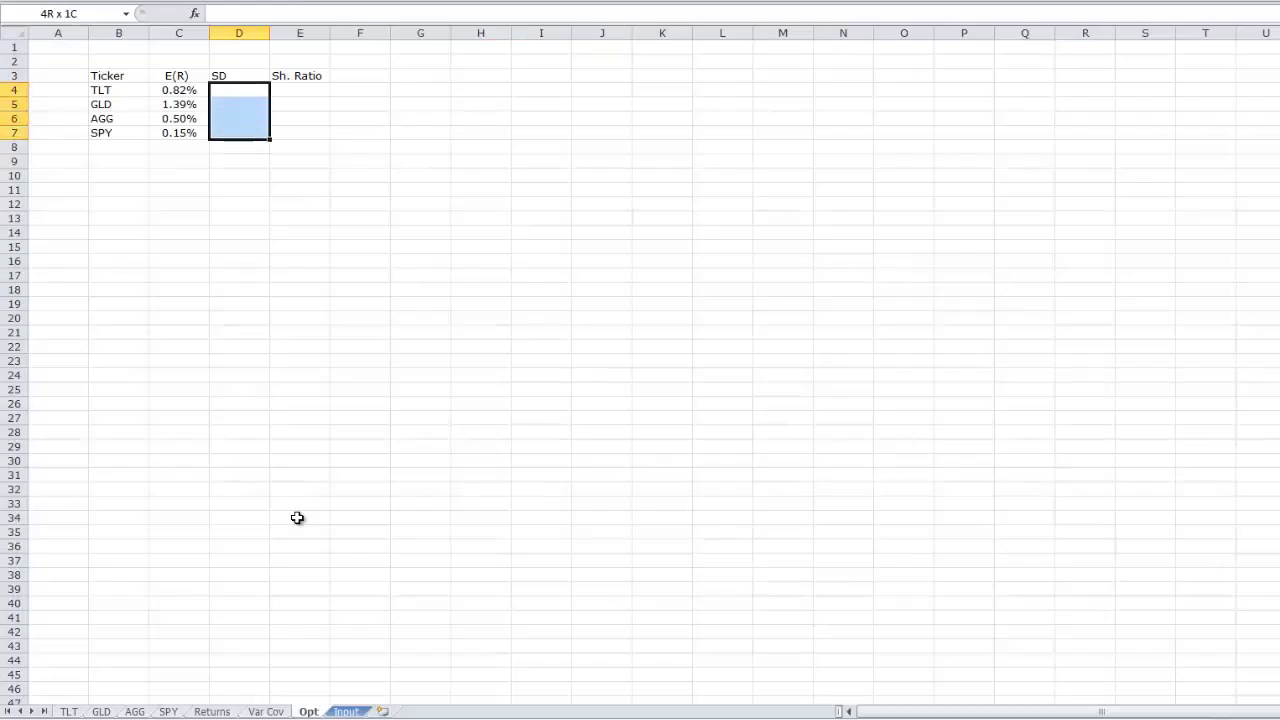
text(=transpose()
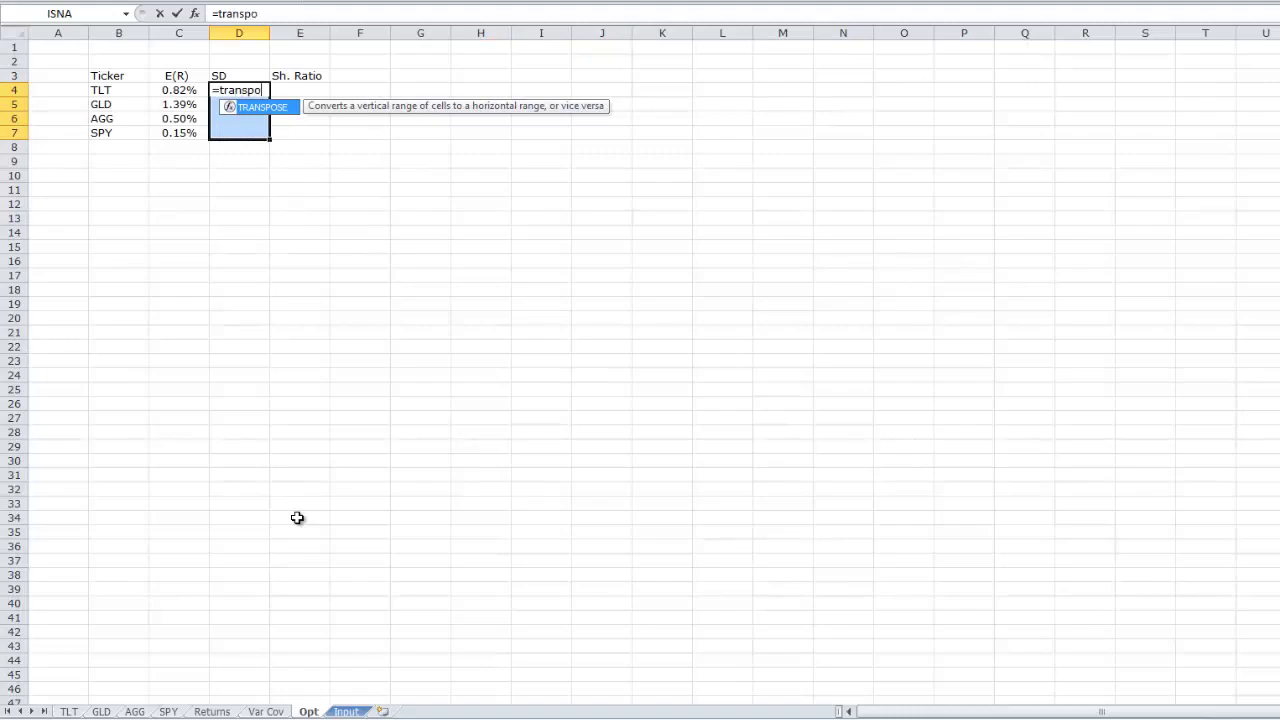
click(213, 711)
drag(133, 517, 271, 521)
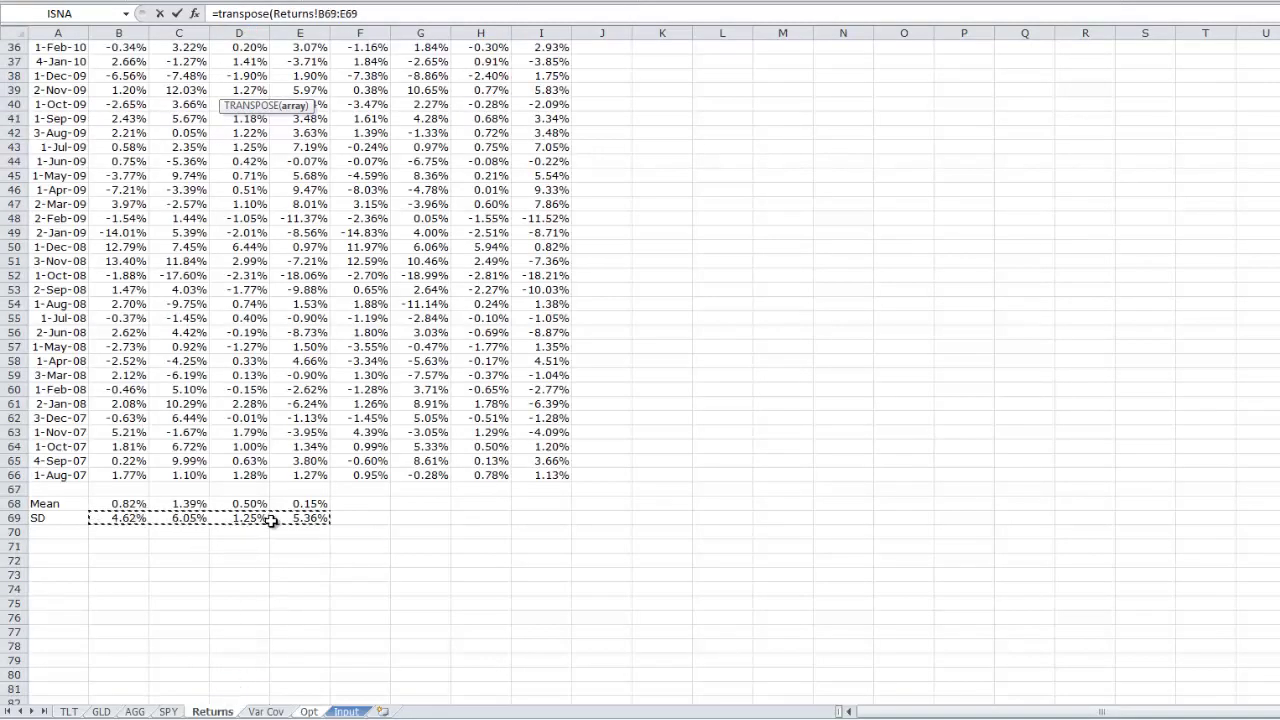
key(ctrl+shift+Return)
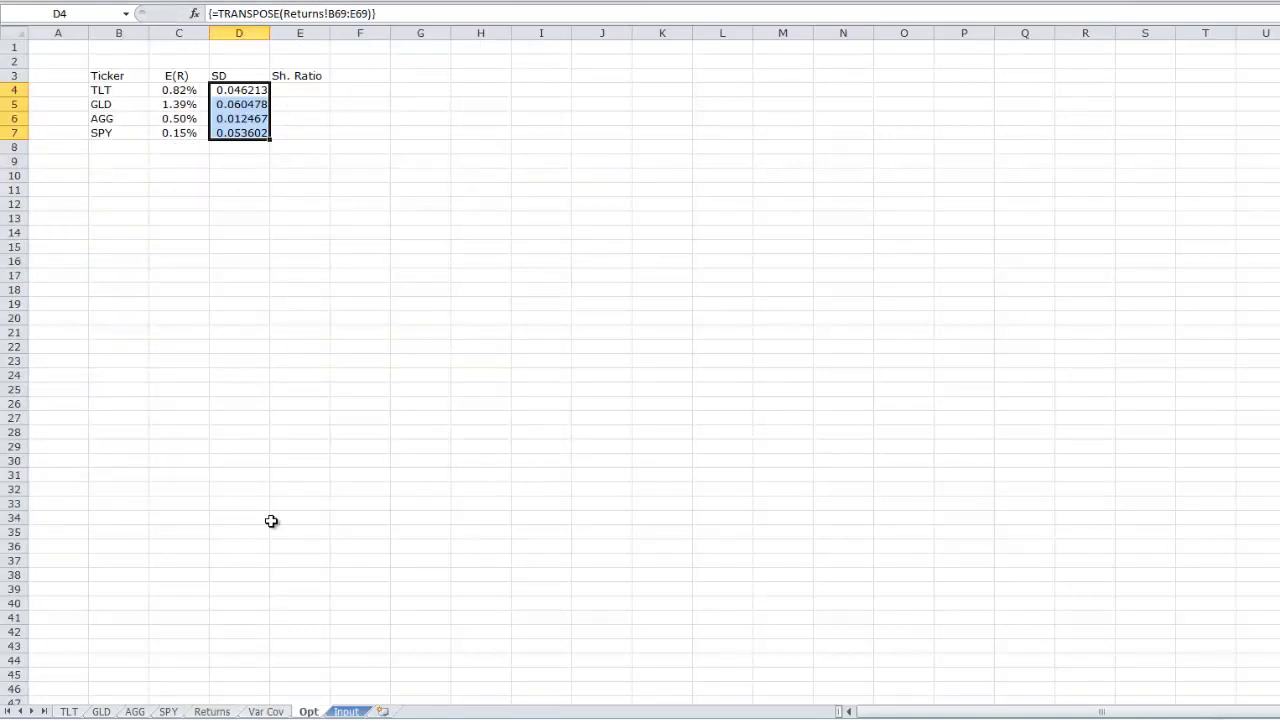
Copy only the formatting of C4 onto the standard deviations in D4:D7.
key(Left)
key(ctrl+c)
key(Right)
key(shift+Down)
key(shift+Down)
key(shift+Down)
key(shift+F10)
key(s)
key(r)
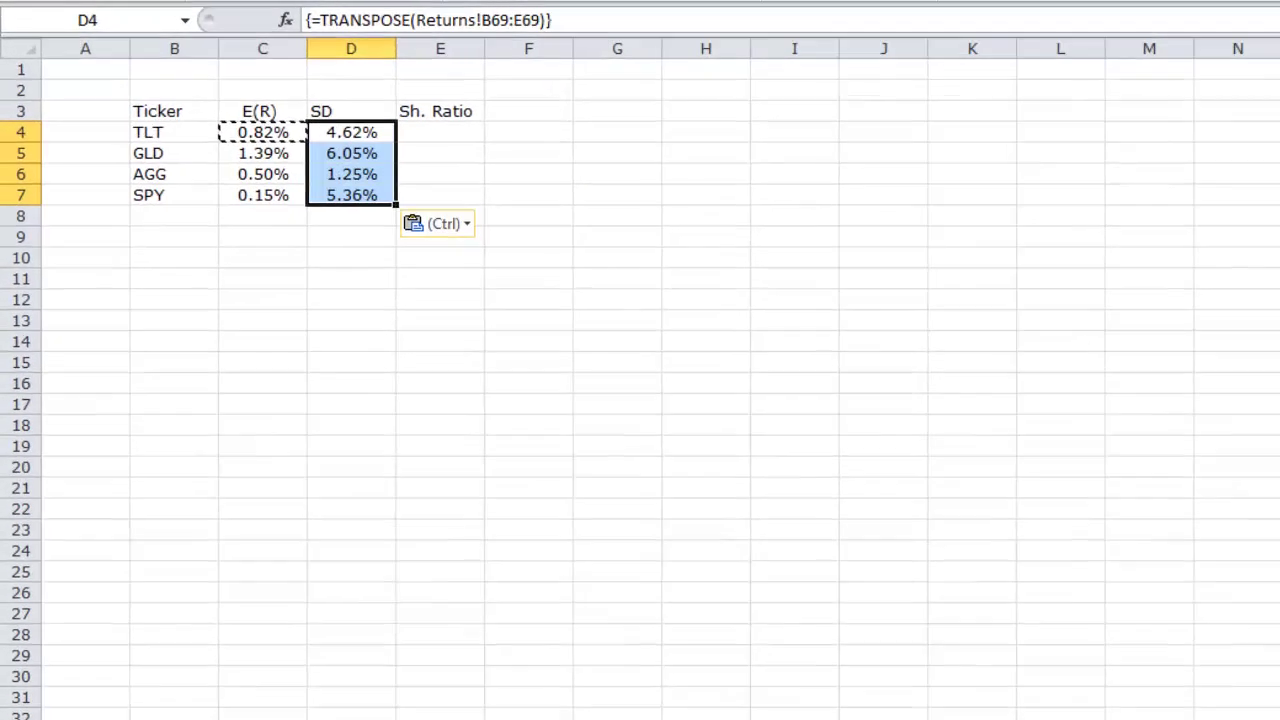
Centre the SD heading in D3.
key(Up)
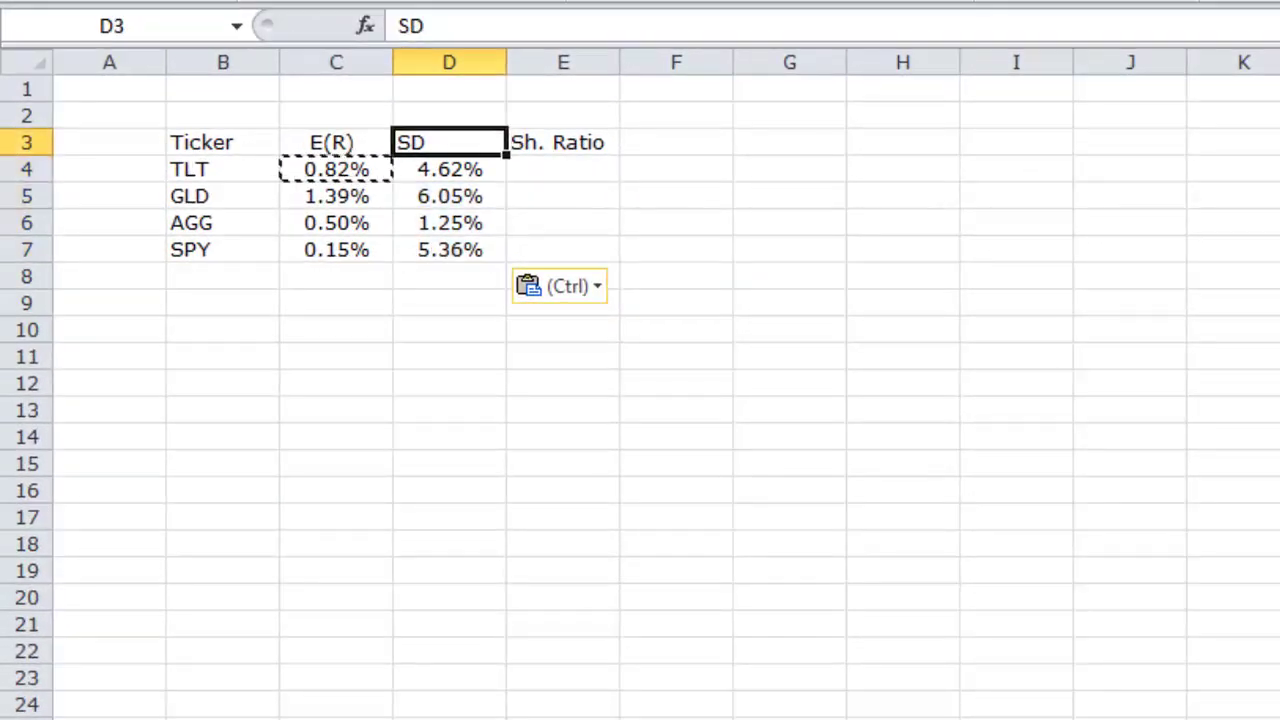
key(alt+h)
key(a)
key(c)
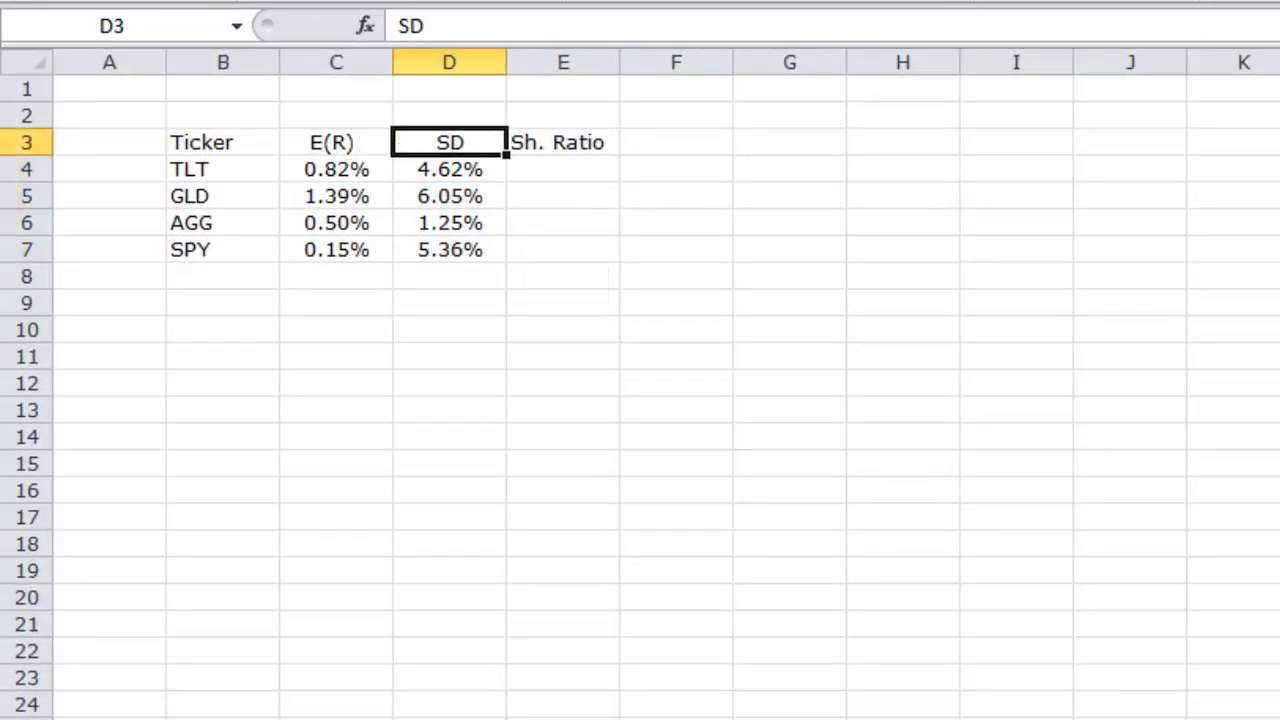
Calculate the TLT Sharpe ratio in E4 as =C4/D4 and fill the formula down to E7.
key(Right)
key(Down)
text(=)
key(Left)
key(Left)
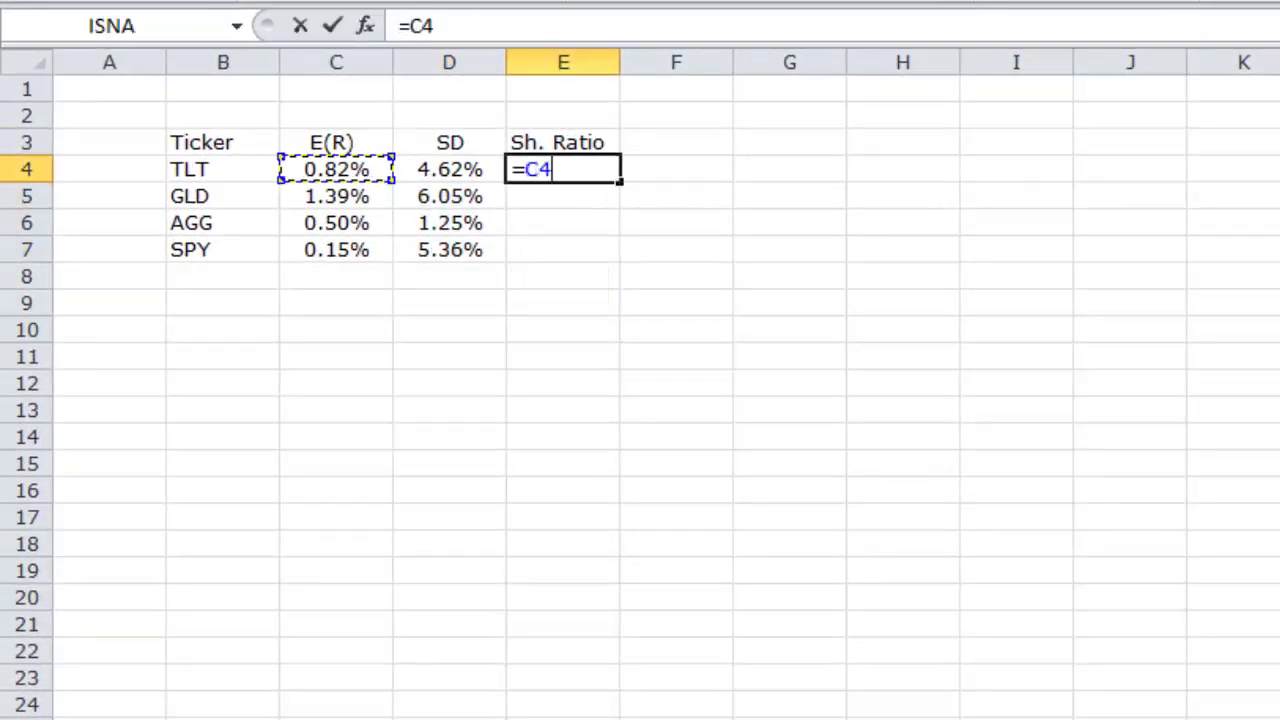
text(/)
key(Left)
key(ctrl+Return)
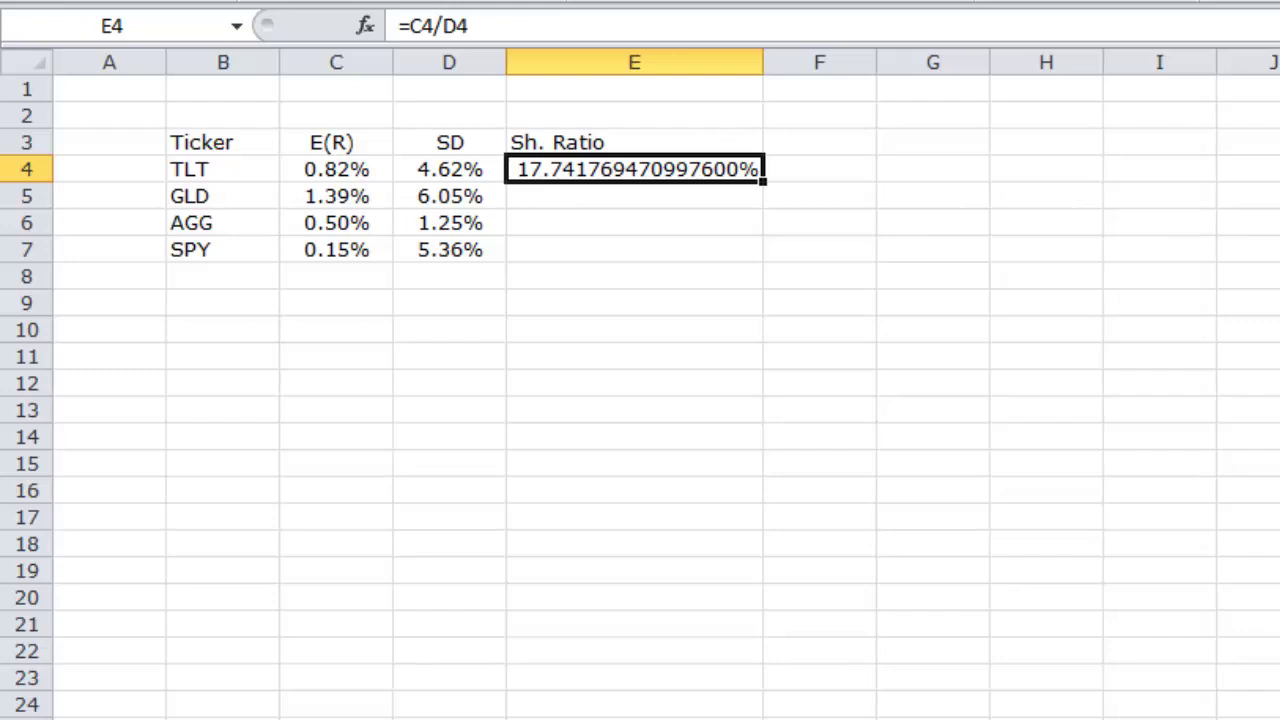
drag(762, 181, 750, 252)
Format the Sharpe ratios in E4:E7 as numbers with two decimals and fit column E's width to its contents.
key(ctrl+shift+1)
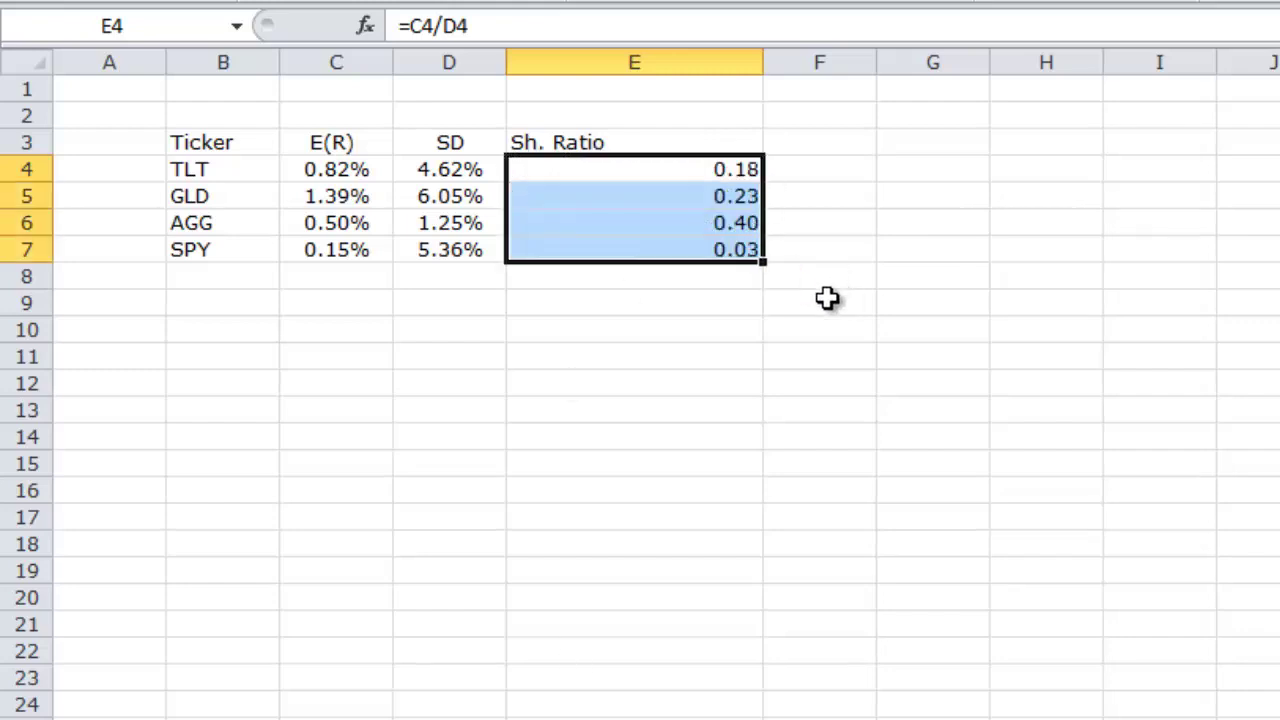
click(736, 62)
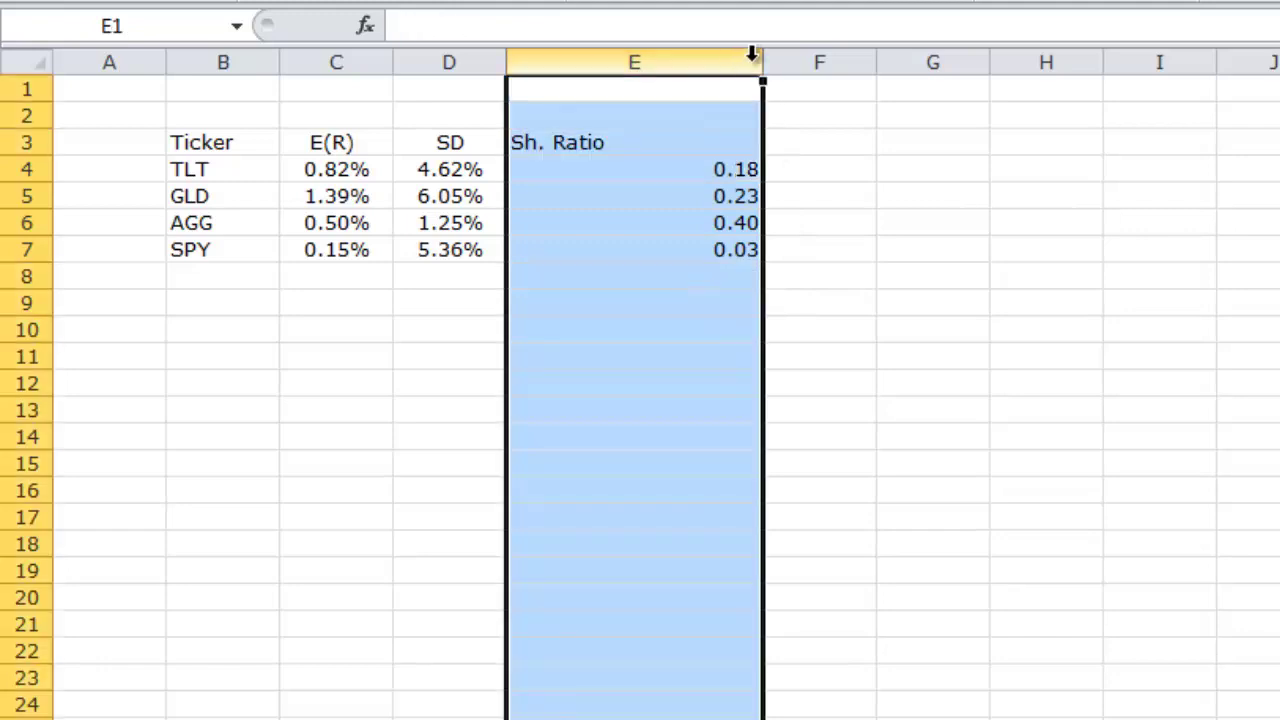
click(765, 62)
double_click(763, 62)
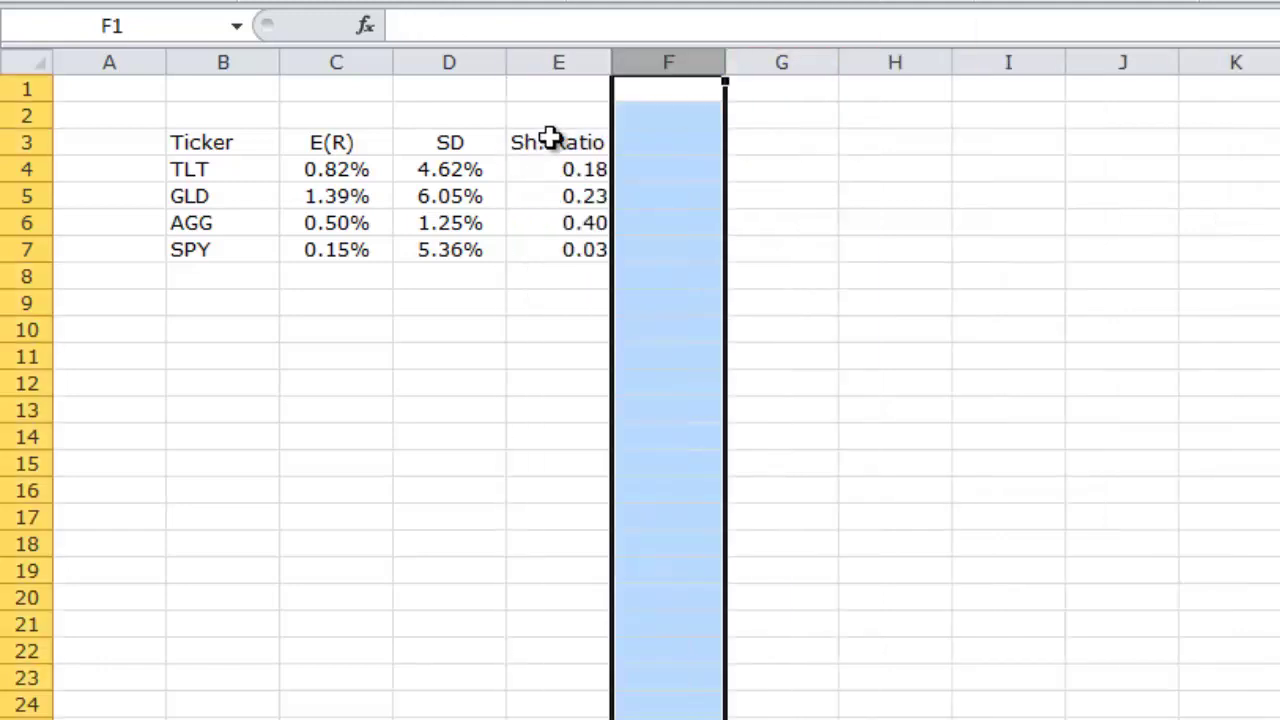
Centre the Sh. Ratio heading and its values in E3:E7.
drag(551, 140, 558, 240)
key(alt)
key(a)
key(c)
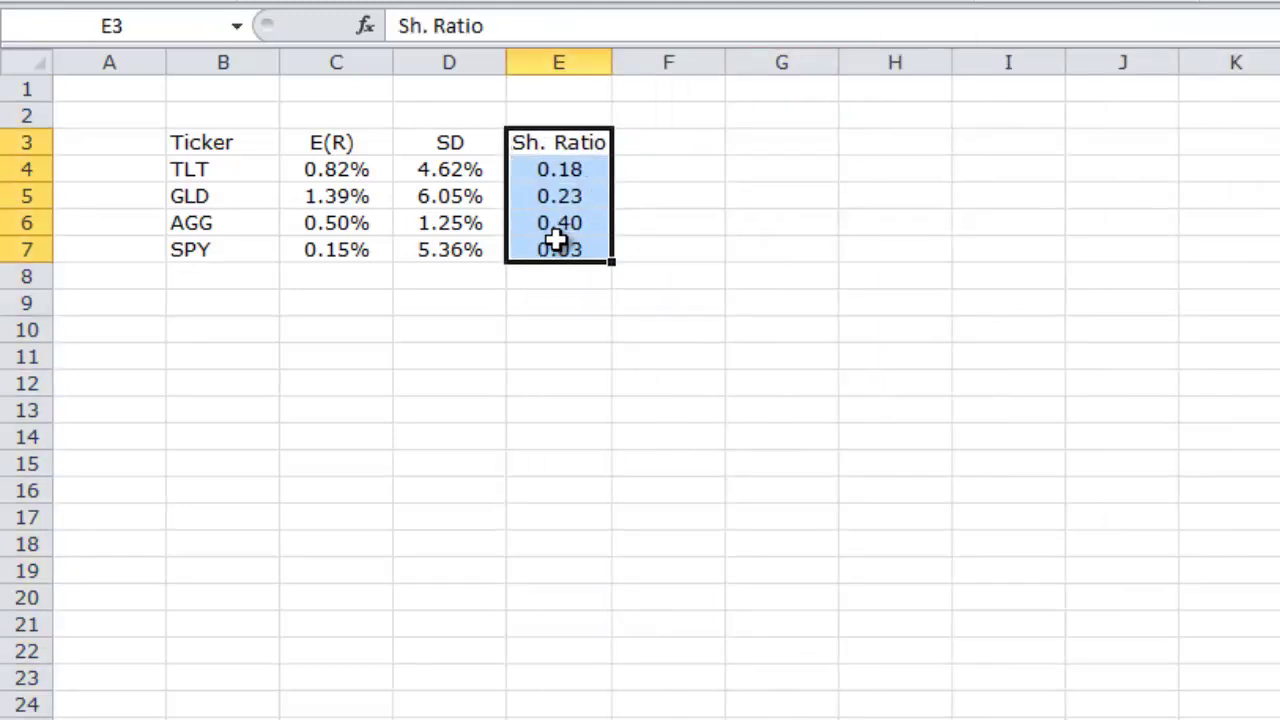
key(Right)
key(Right)
key(Left)
key(Down)
key(Down)
key(Down)
key(Down)
key(Down)
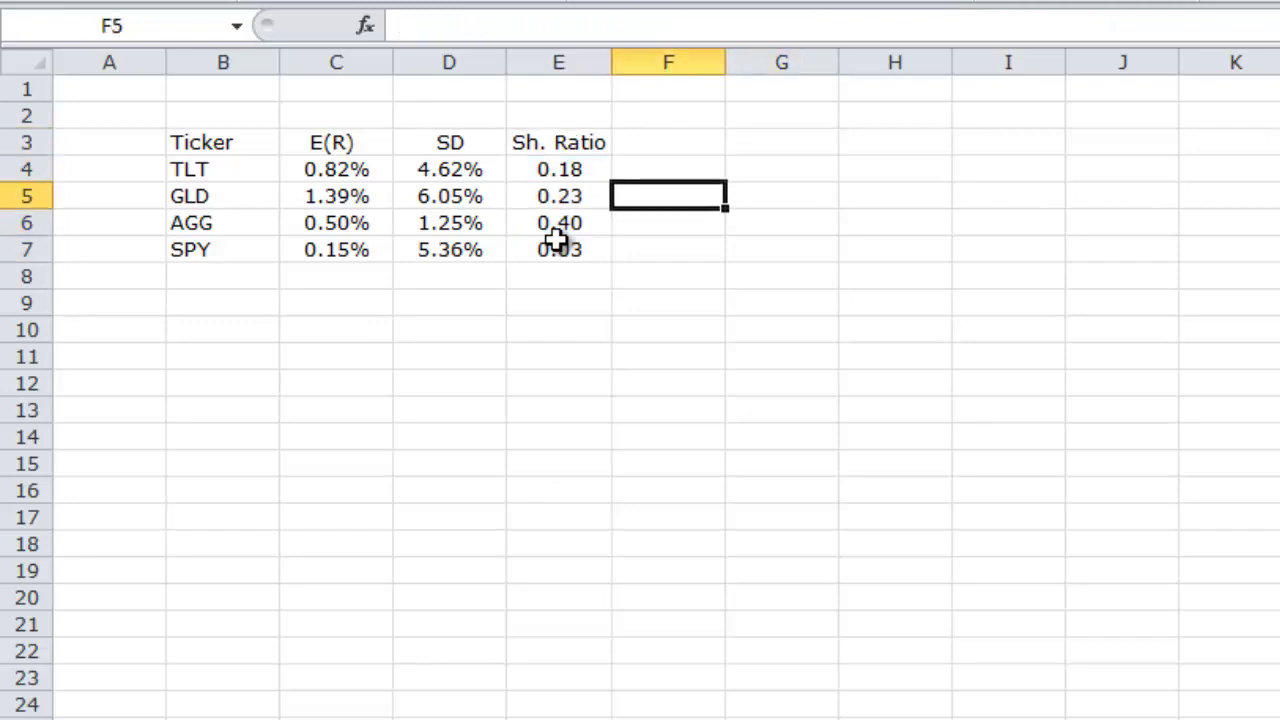
key(Left)
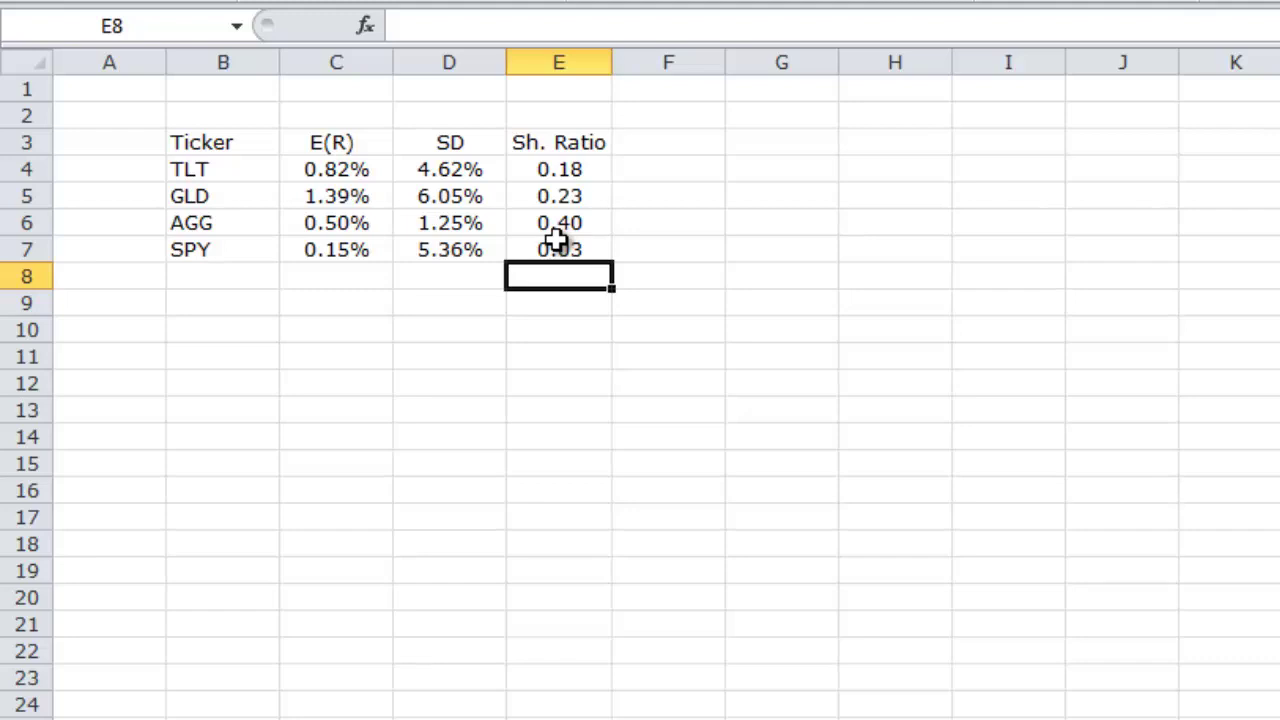
Enter the label Total Portfolio Weight in E8 and right-align it.
text(Total Port)
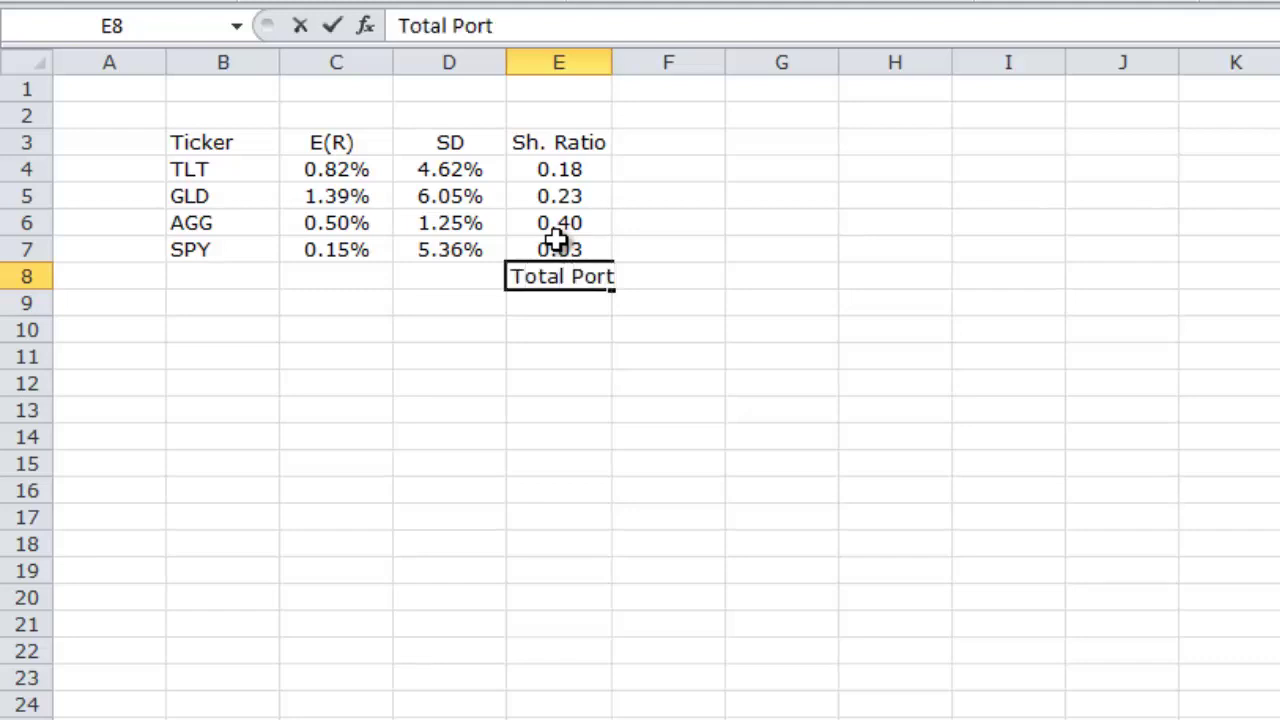
text(folio Weight)
key(Return)
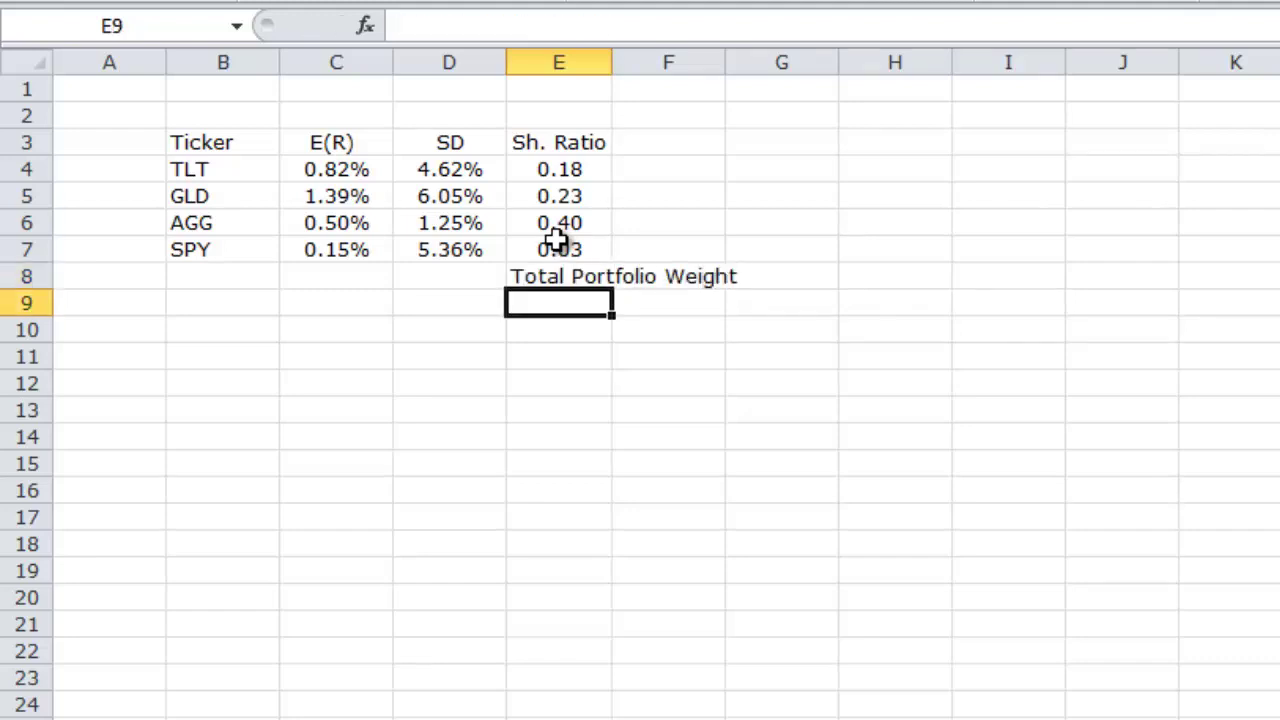
key(Up)
key(alt+h)
key(a)
key(r)
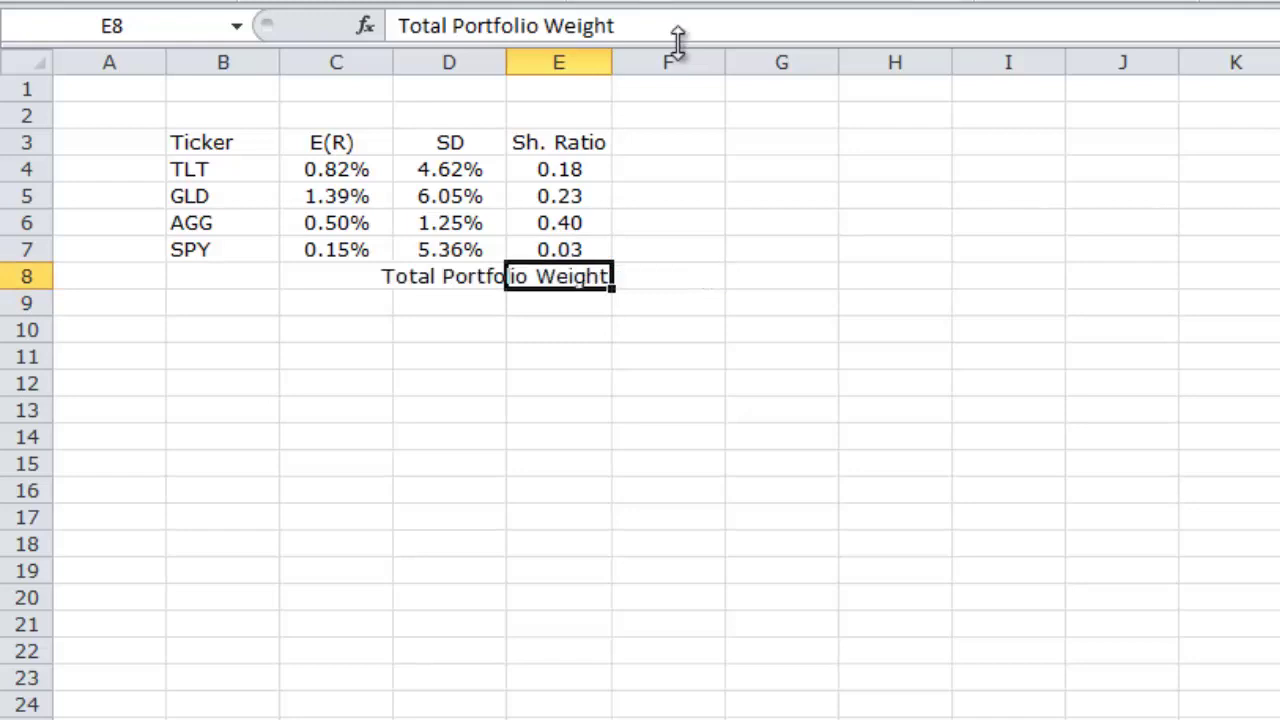
Add a Weights heading in F3 and enter a weight of 0.25 for each of the four tickers in F4:F7.
click(677, 146)
text(Weights)
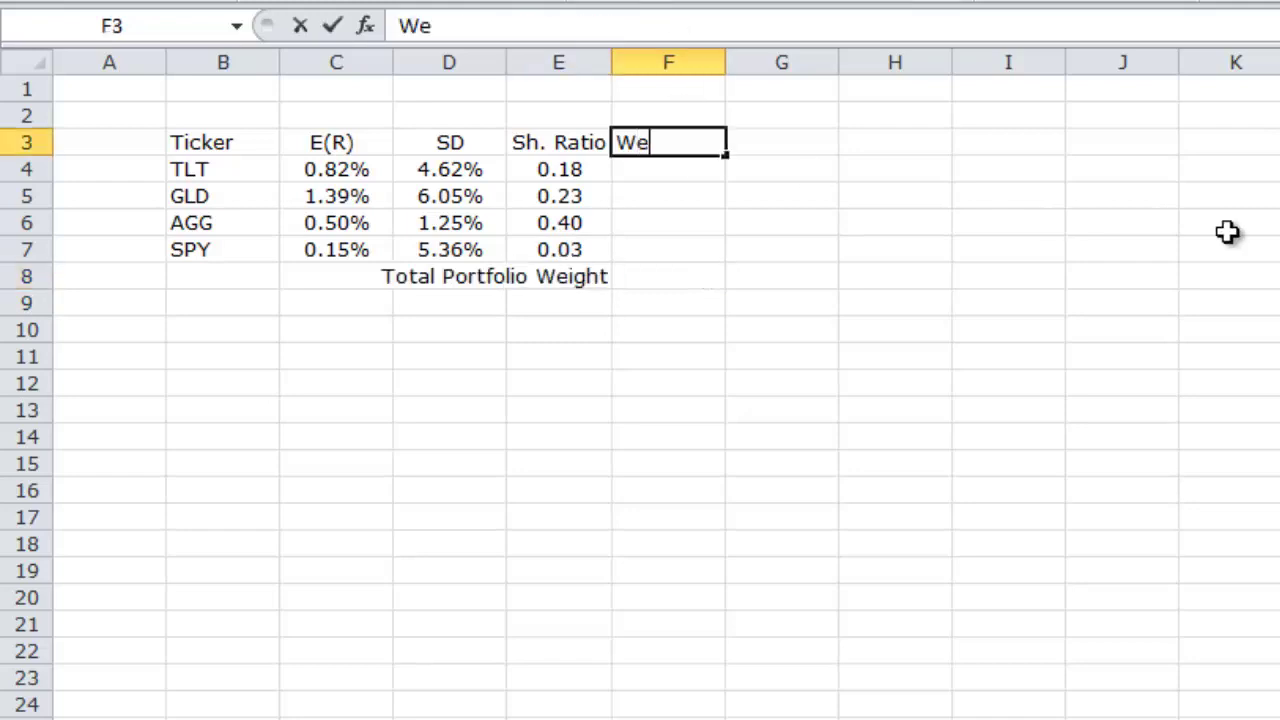
key(Return)
text(.25)
key(Return)
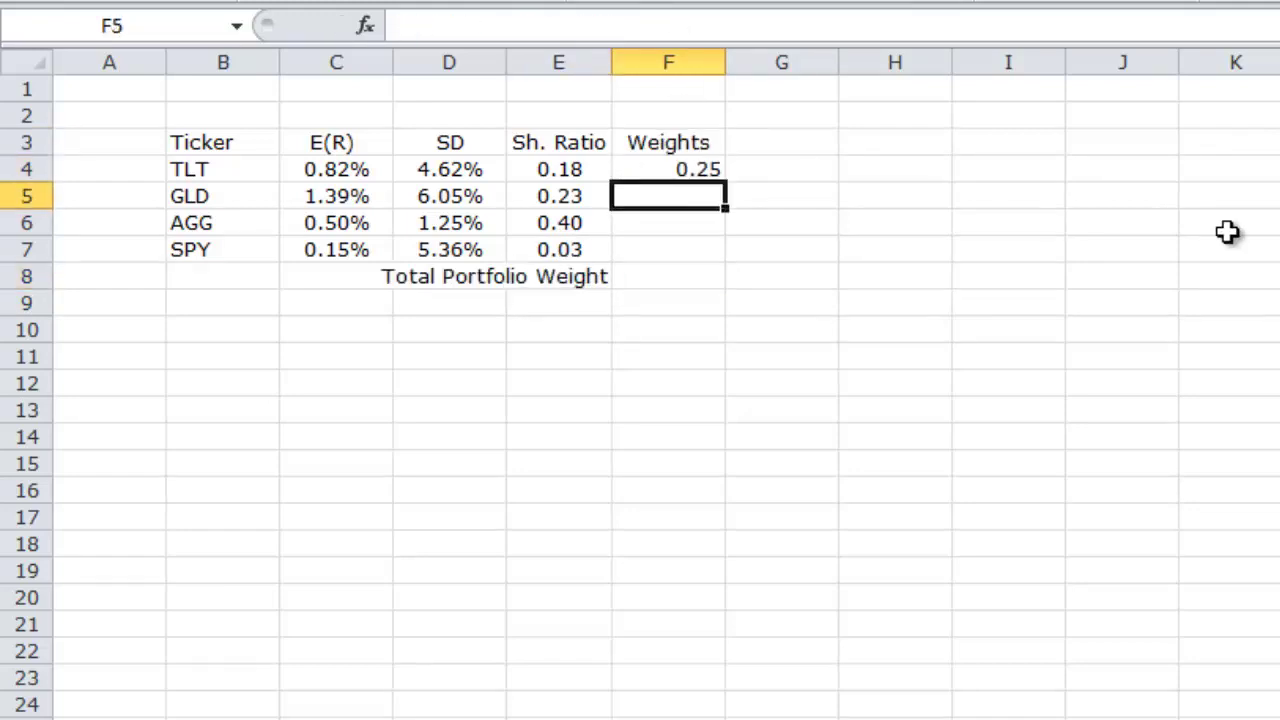
key(shift+Down)
key(shift+Down)
text(.25)
key(ctrl+Return)
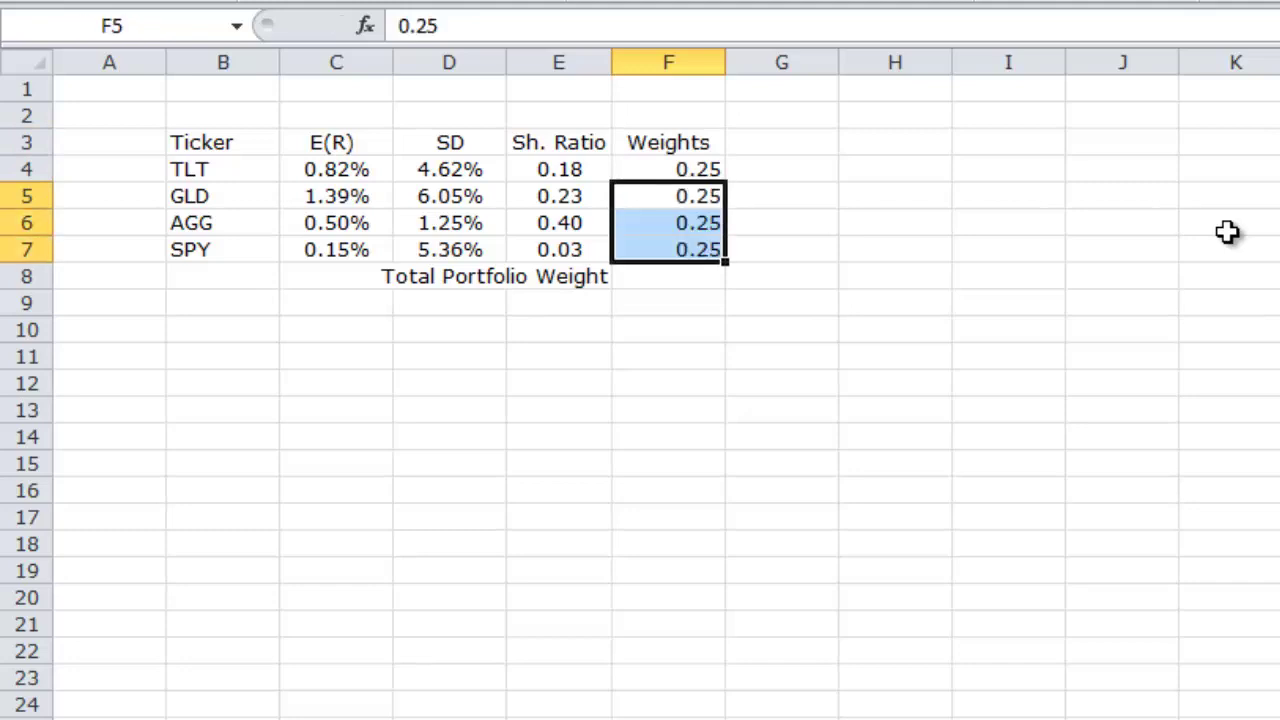
Format the weights in F4:F7 as percentages without decimals.
key(Up)
key(shift+Down)
key(shift+Down)
key(shift+Down)
key(ctrl+shift+5)
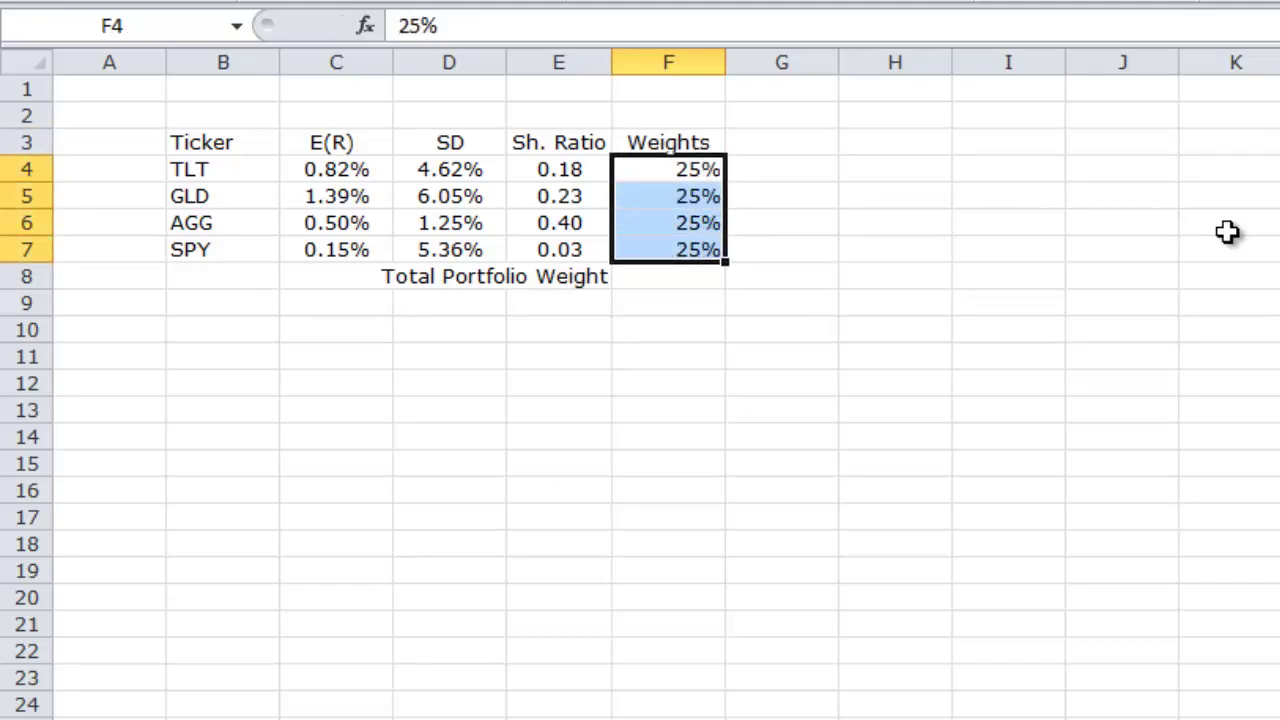
Format the weights in F4:F7 as centred percentages with two decimal places.
key(Up)
key(shift+Down)
key(Down)
key(shift+Down)
key(shift+Down)
key(shift+Down)
key(alt+h+0)
key(alt+h+0)
key(Down)
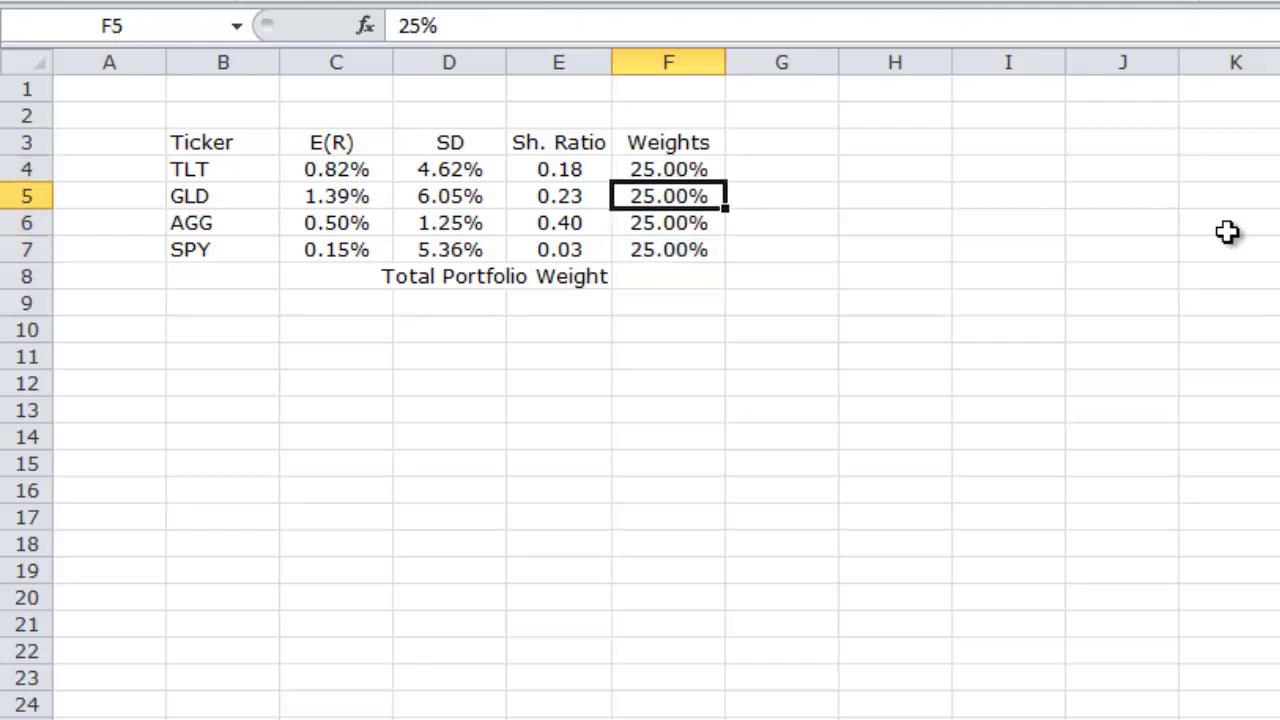
Calculate the total portfolio weight in F8 by summing the weights in F4:F7.
key(Down)
key(Down)
key(Down)
text(=sum()
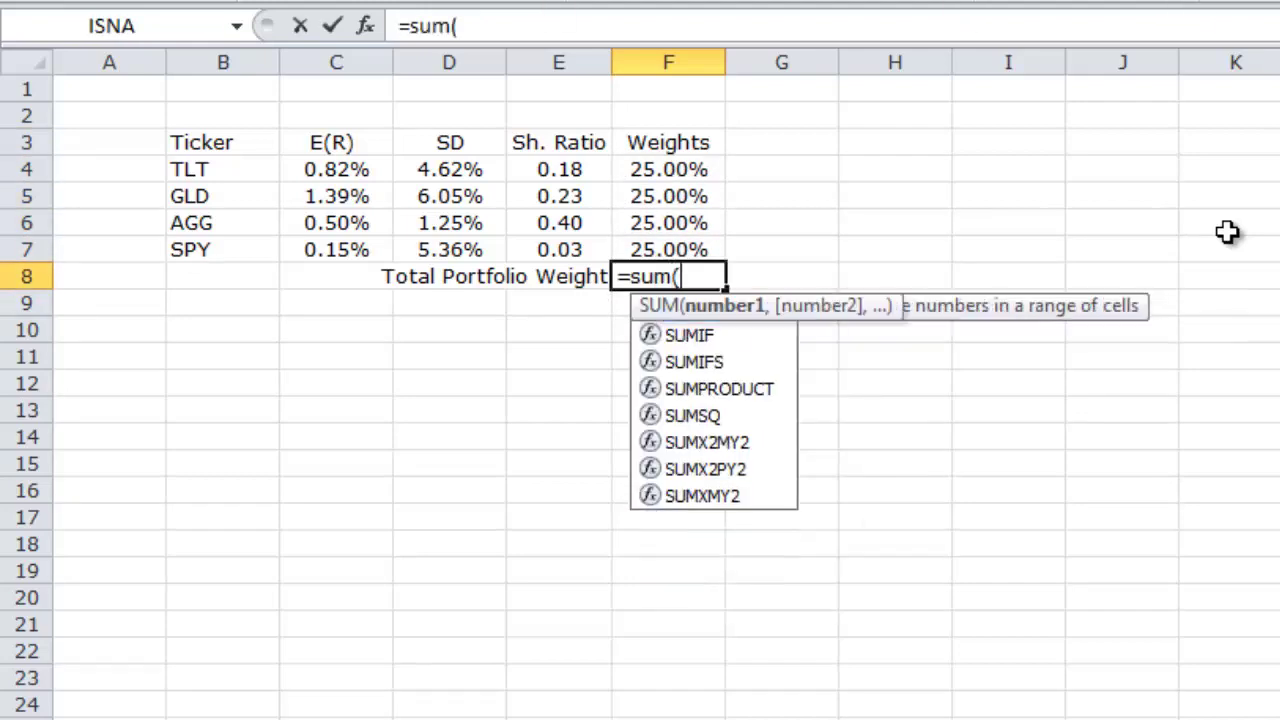
key(Up)
key(shift+Up)
key(shift+Up)
key(shift+Up)
key(Return)
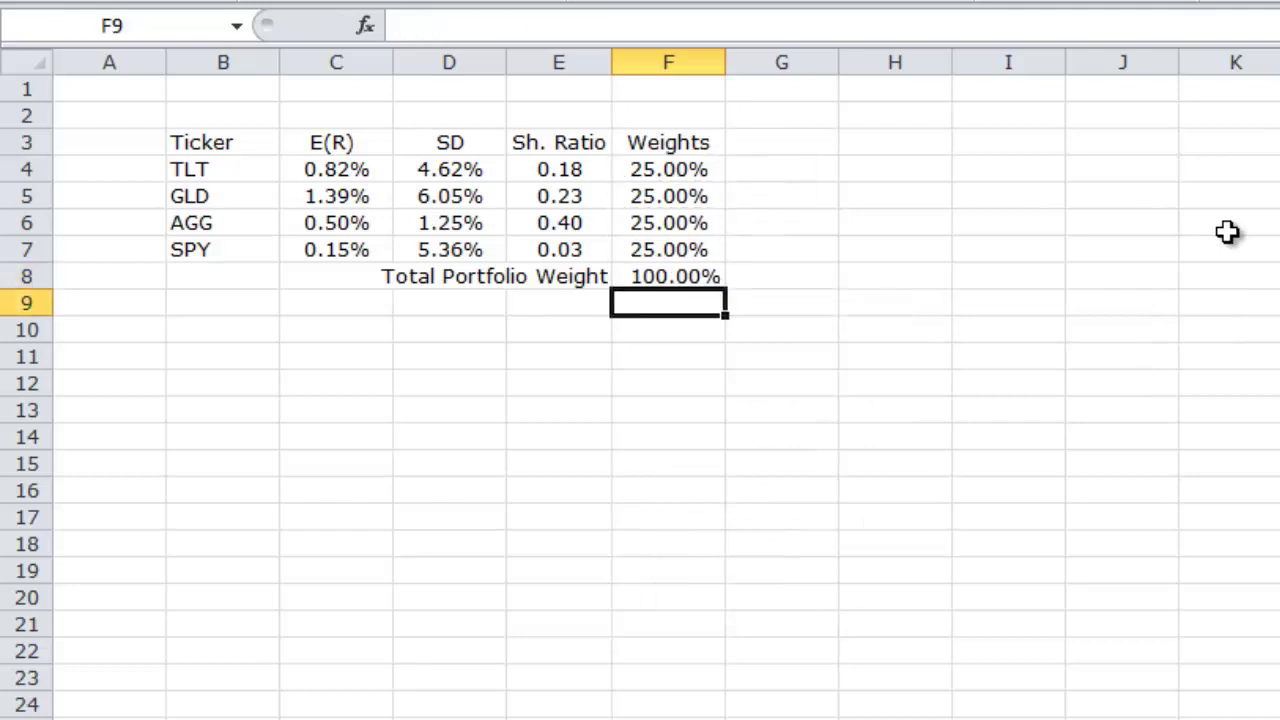
Enter the labels "Portfolio E(R)" in E9 and "Portfolio SD" in E10.
key(Left)
text(Portfolio E(r))
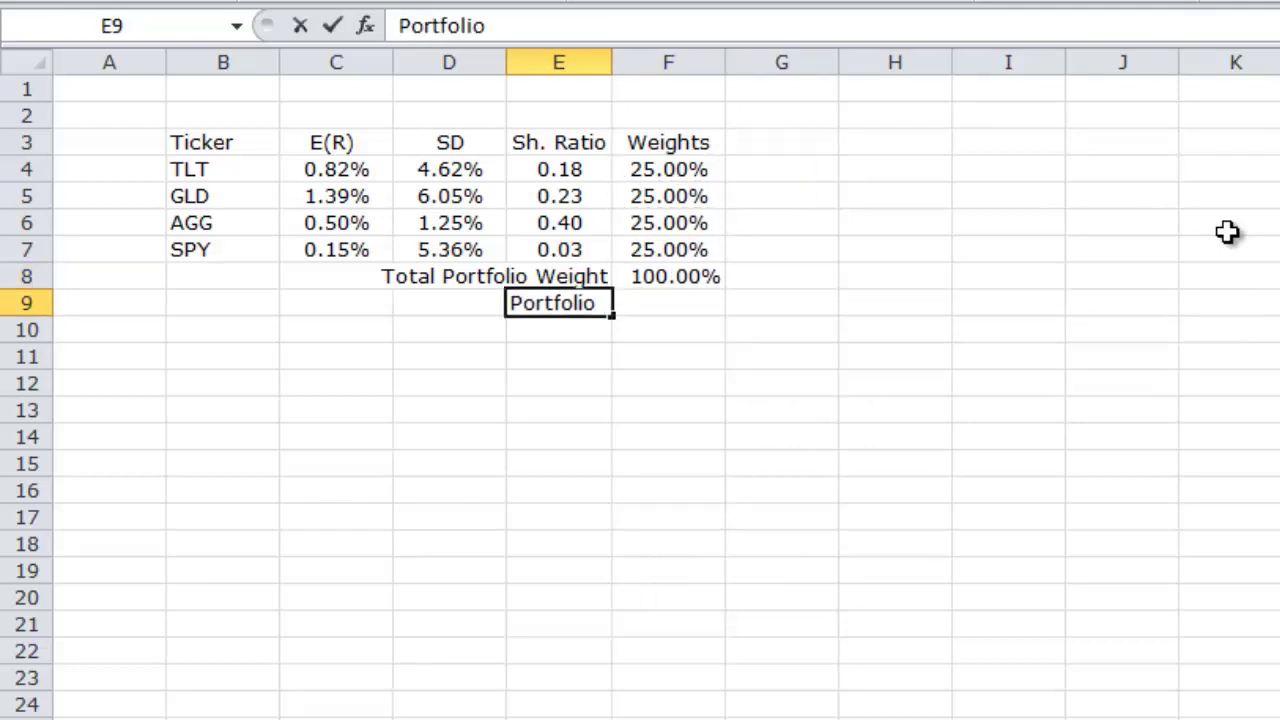
key(BackSpace)
key(BackSpace)
text(R))
key(ctrl+z)
key(Return)
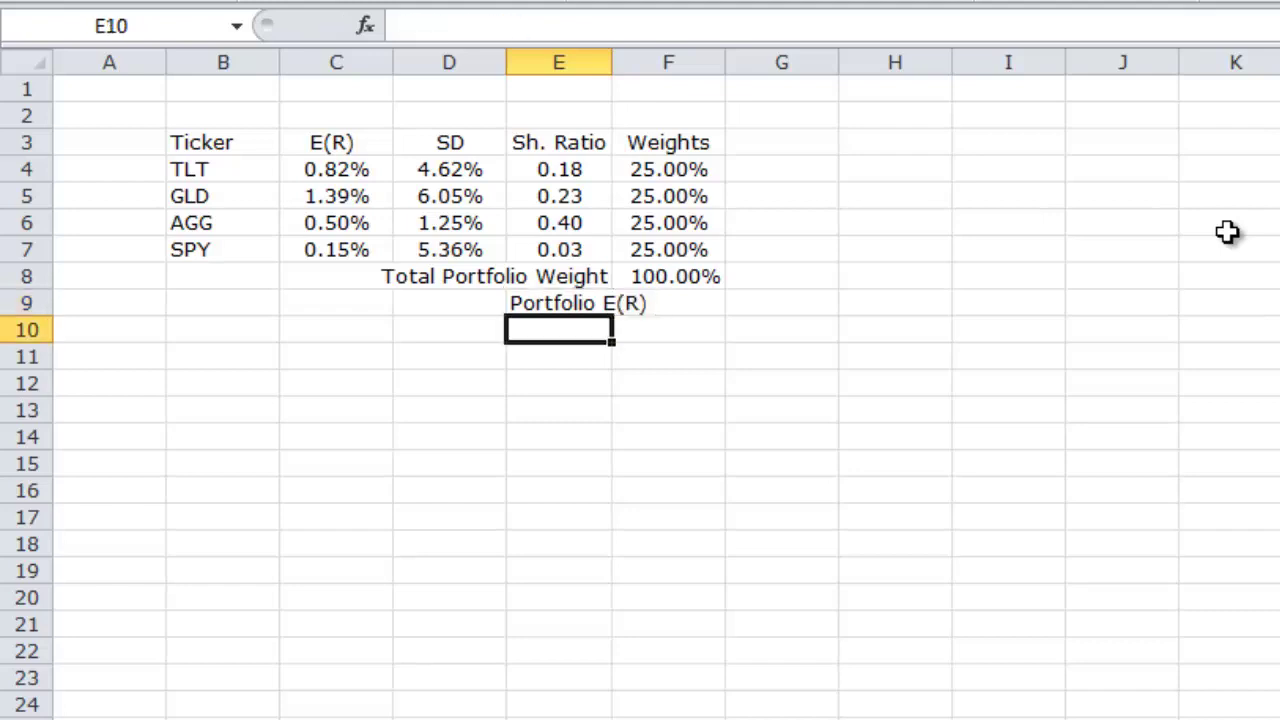
text(Portfolio SD)
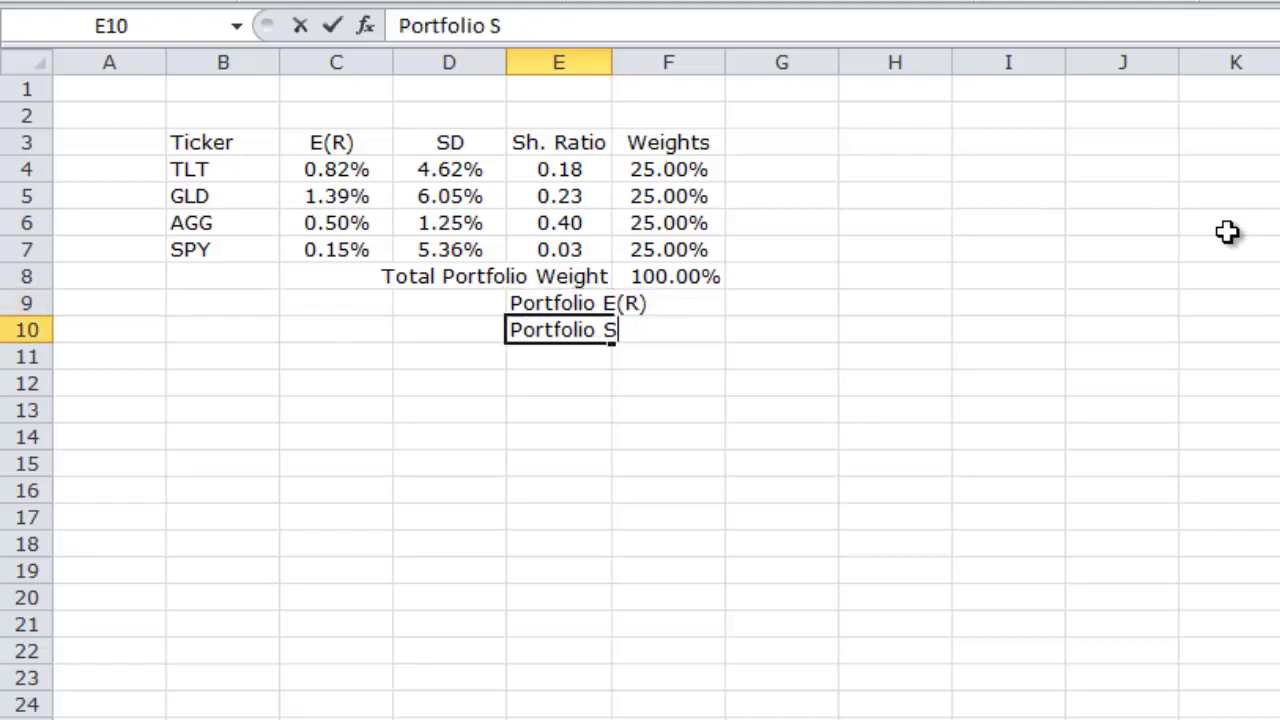
key(Return)
Enter the labels "Annualized E(R)", "Annualized SD" and "Sharpe Ratio" in E11, E12 and E13.
text(Annualiz)
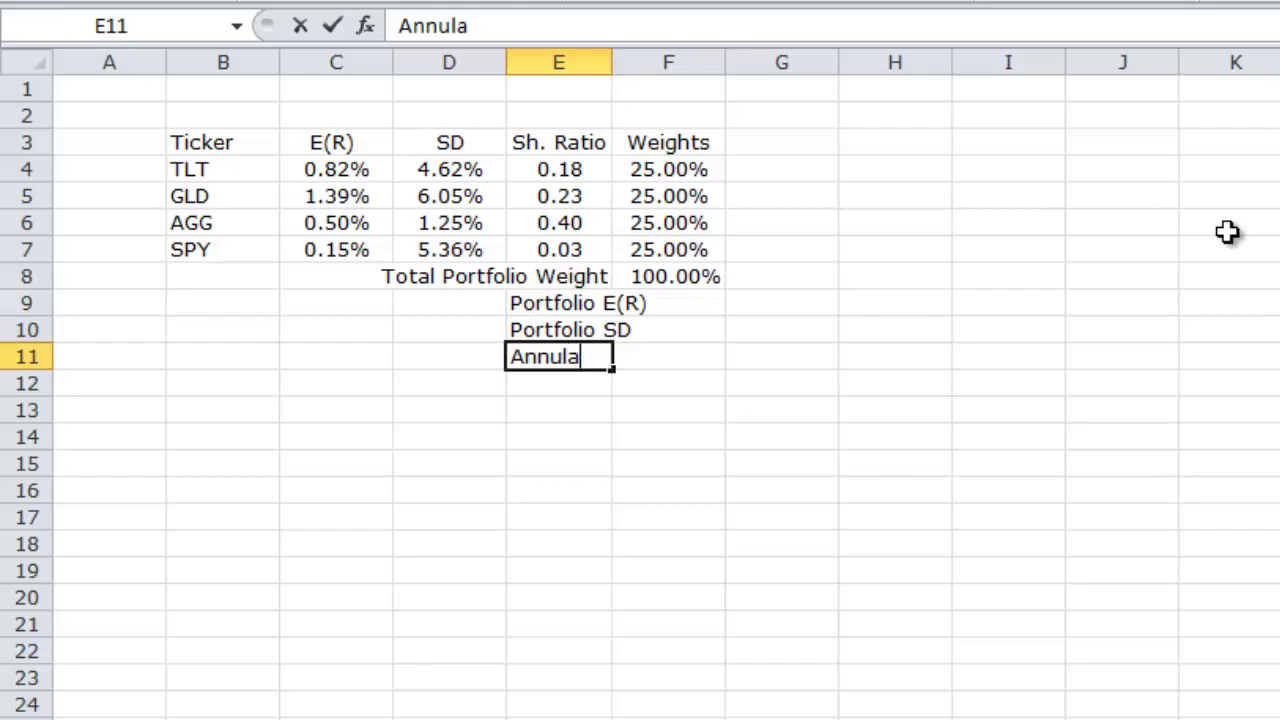
text(e)
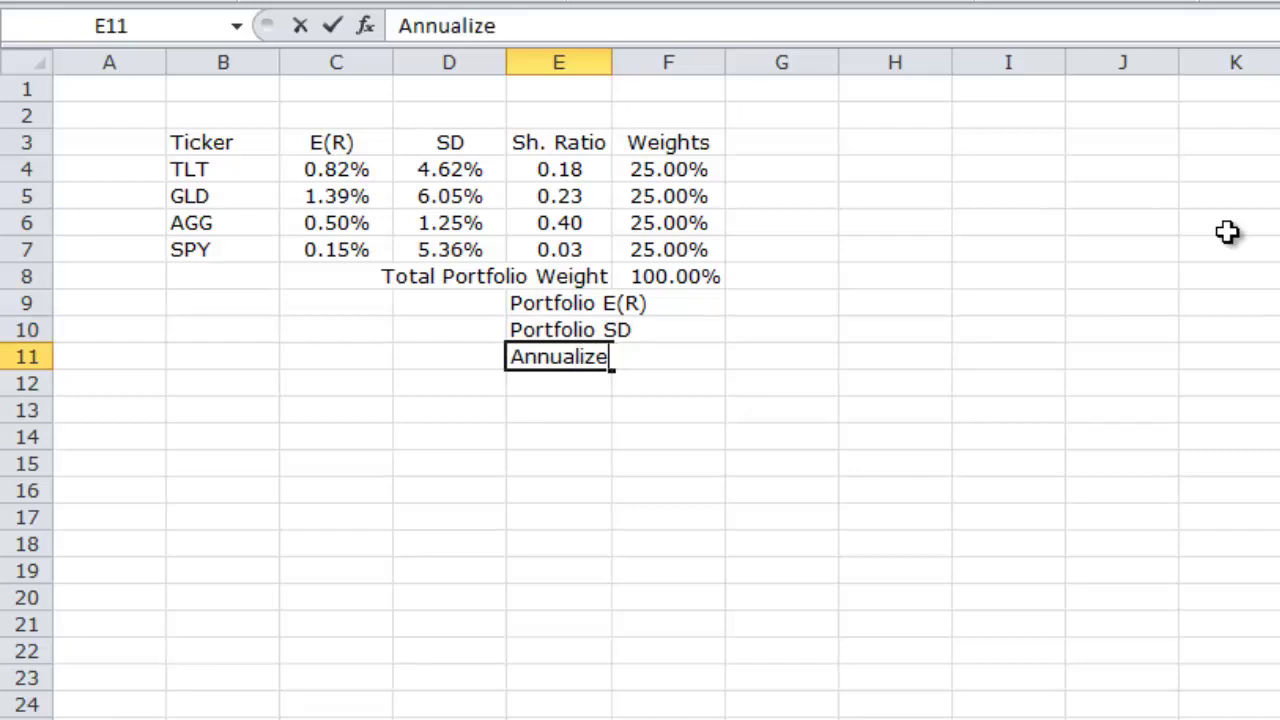
text(d E(R))
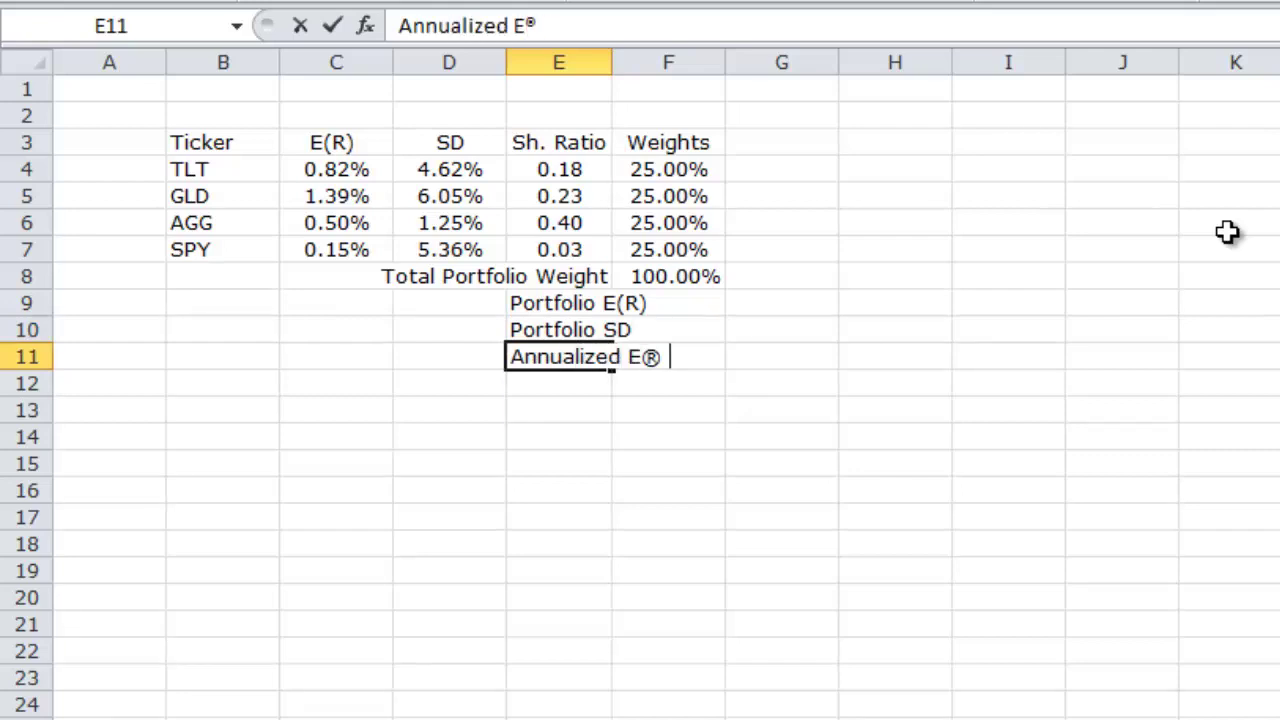
key(ctrl+z)
key(Return)
text(P)
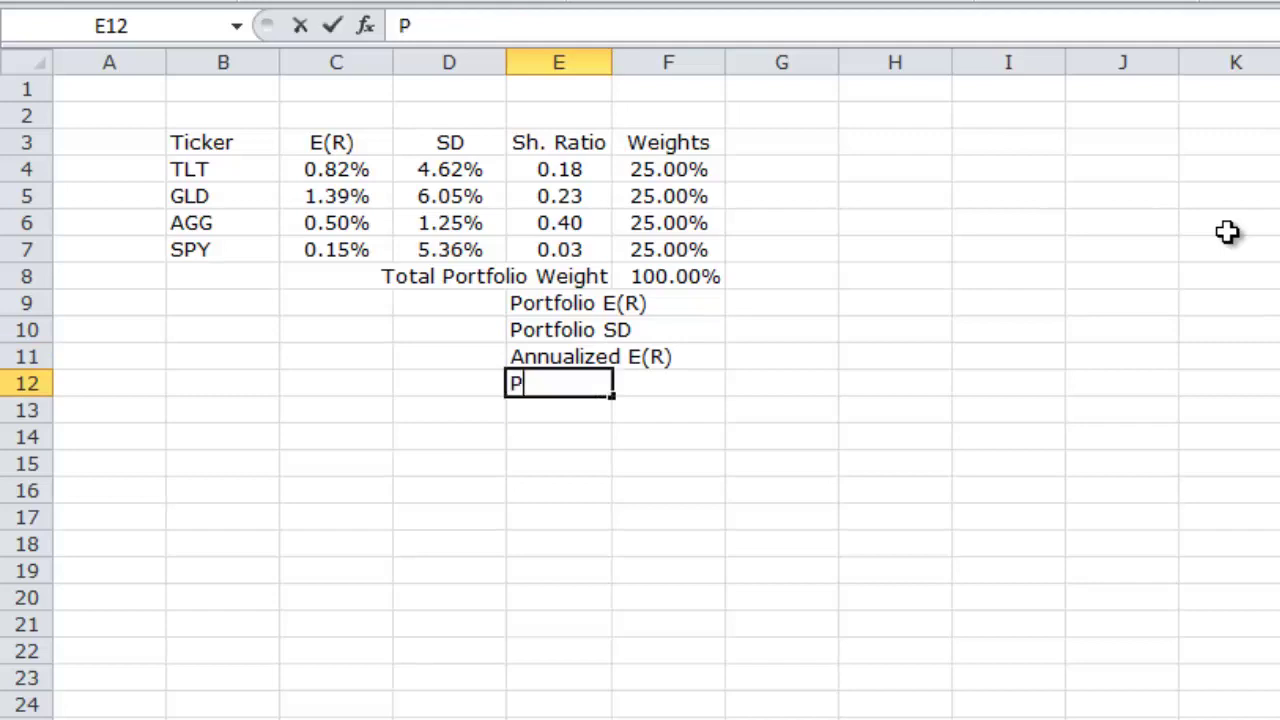
key(BackSpace)
text(Annualized SD)
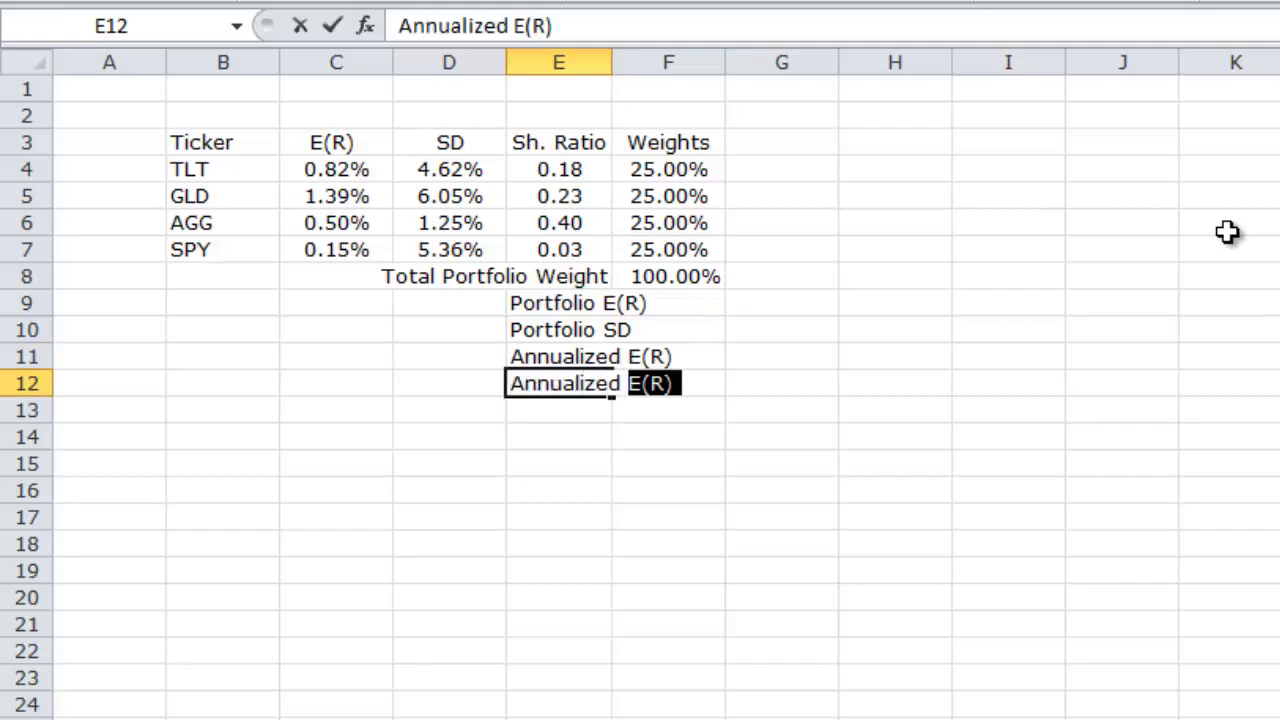
key(Return)
text(Sharpe Ratio)
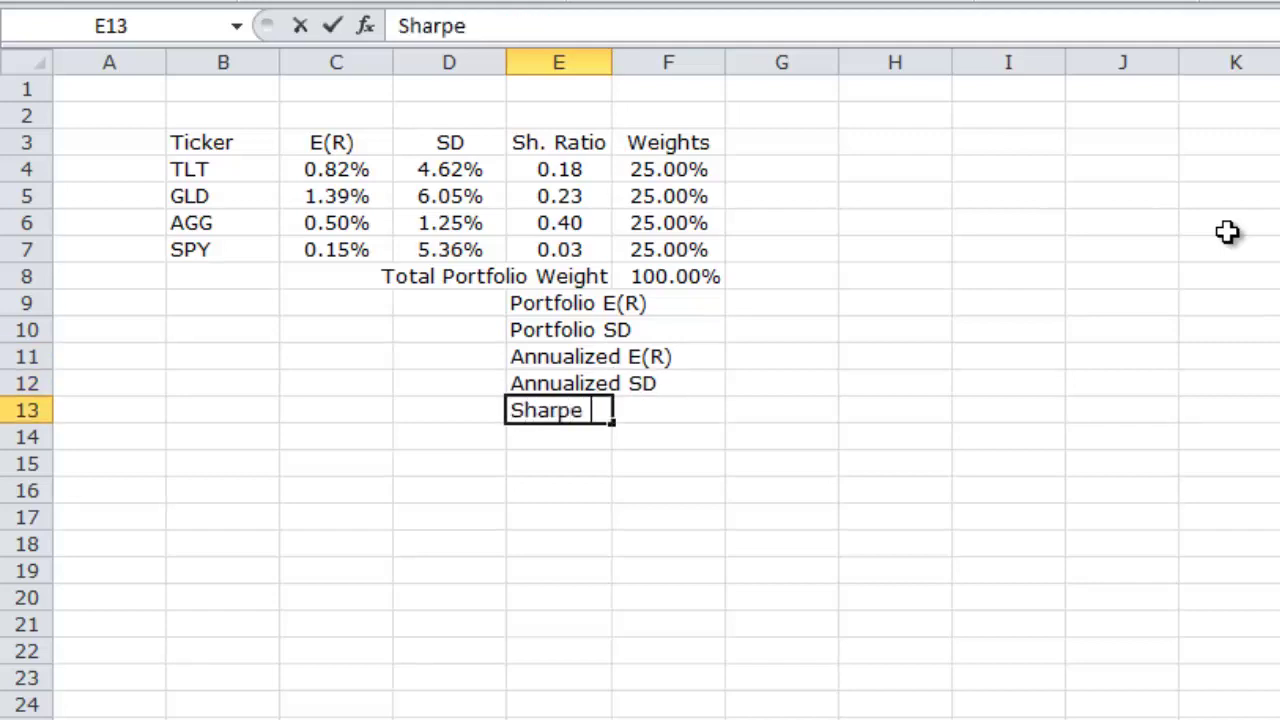
key(ctrl+Return)
Right-align the portfolio statistic labels in E9:E13.
key(Up)
key(Up)
key(Up)
key(Up)
key(shift+Down)
key(shift+Down)
key(shift+Down)
key(shift+Down)
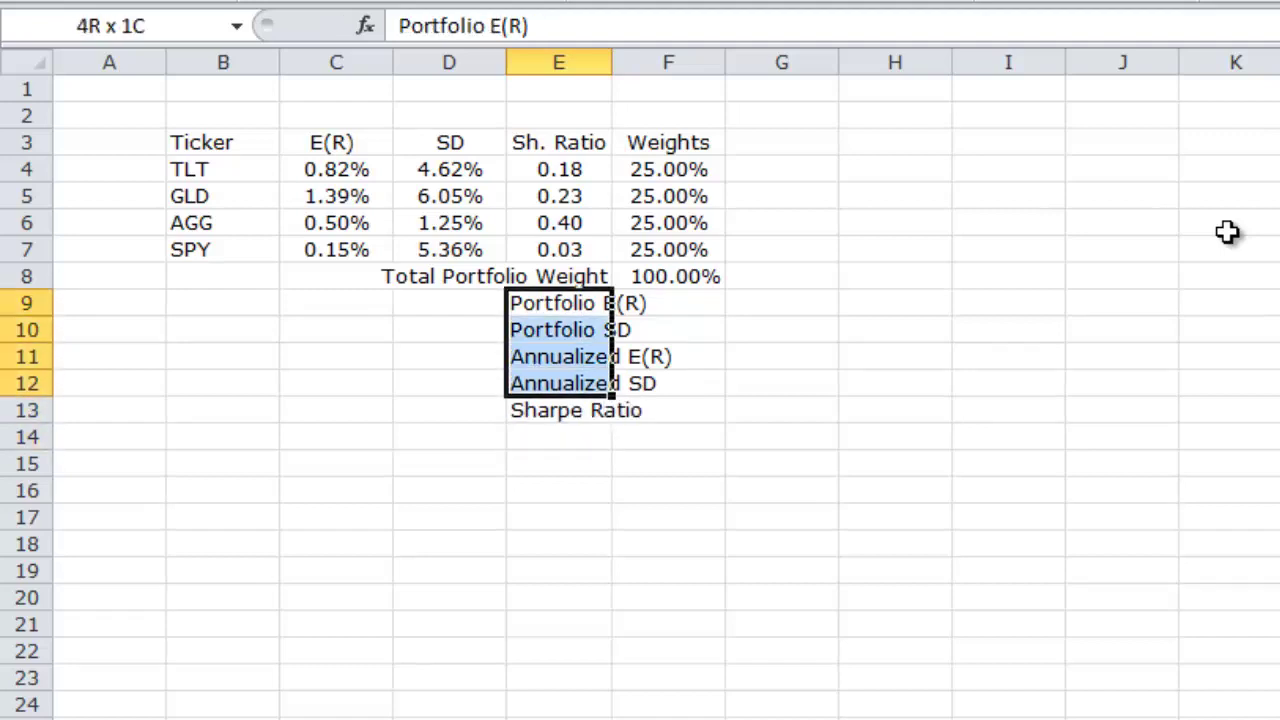
key(alt+h)
key(a)
key(r)
Switch to the presentation, review the Portfolio Optimization Summary slide's expected return and standard deviation formulas, and return to the Excel workbook.
click(712, 302)
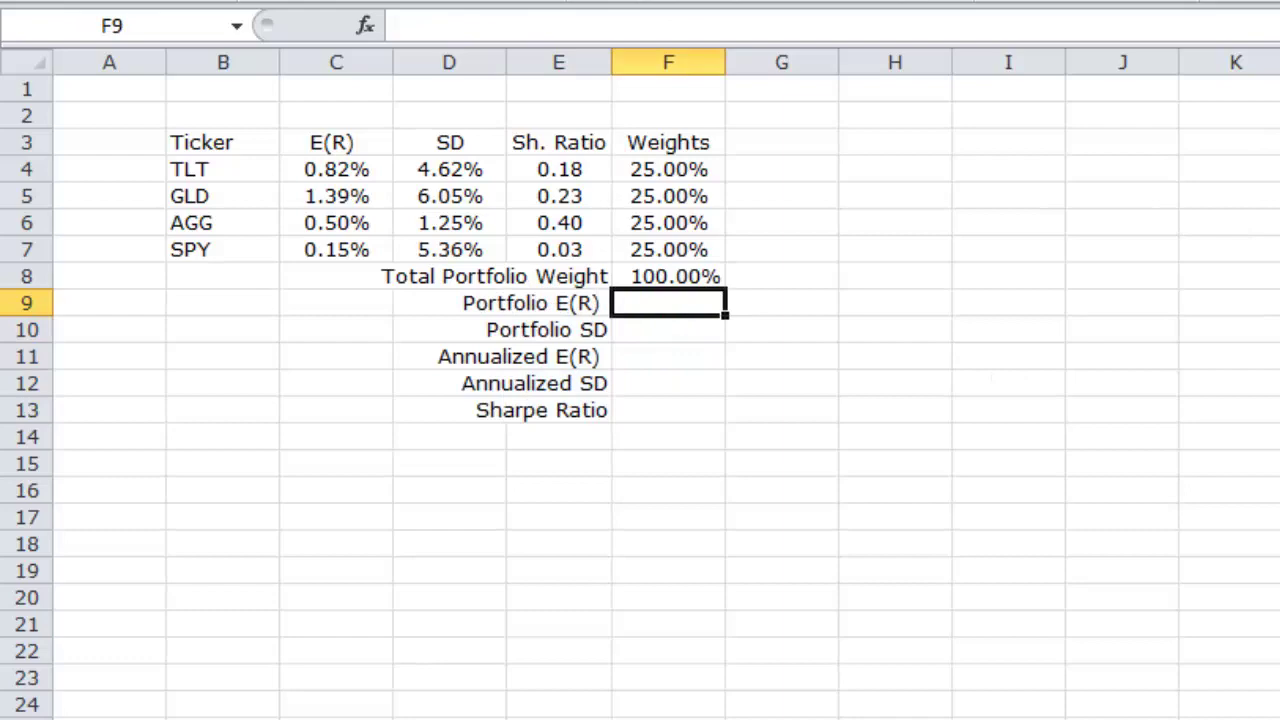
key(alt+Tab)
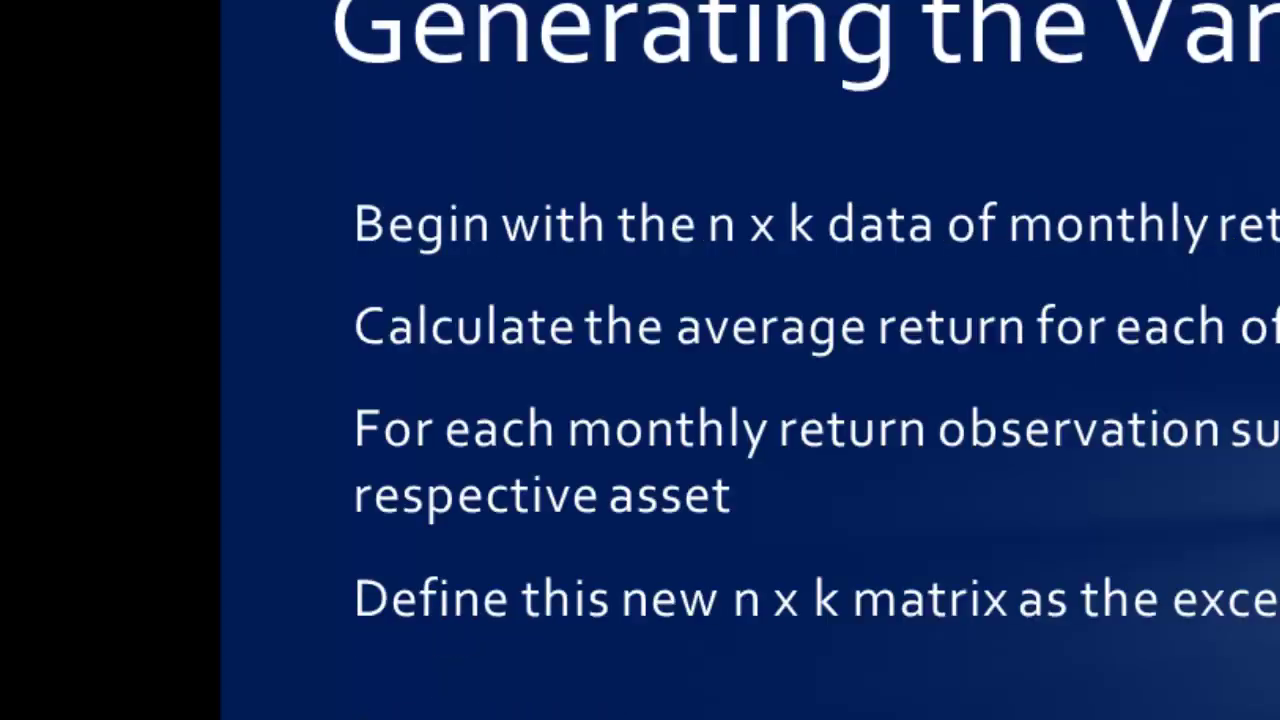
key(Page_Up)
key(Page_Up)
key(Page_Up)
key(Page_Up)
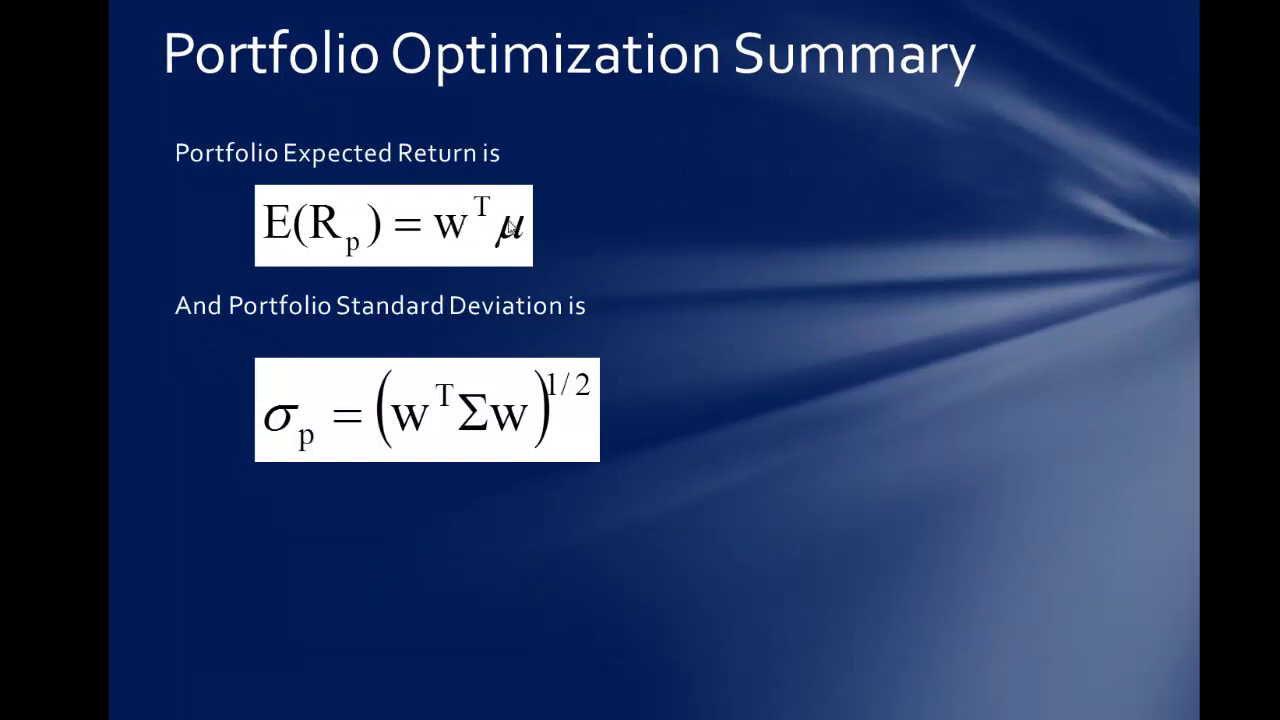
key(alt+Tab)
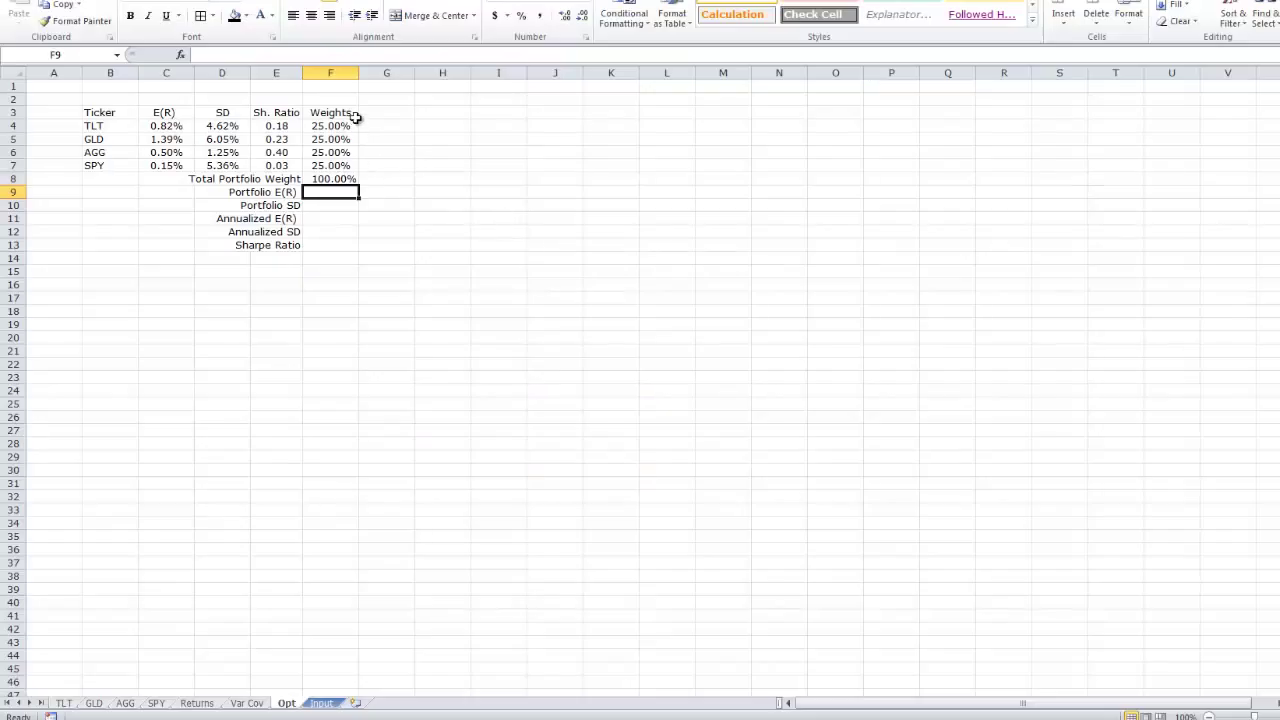
Calculate Portfolio E(R) in F9 with the array formula =MMULT(TRANSPOSE(F4:F7),$C$4:$C$7).
drag(354, 116, 352, 130)
drag(427, 189, 431, 203)
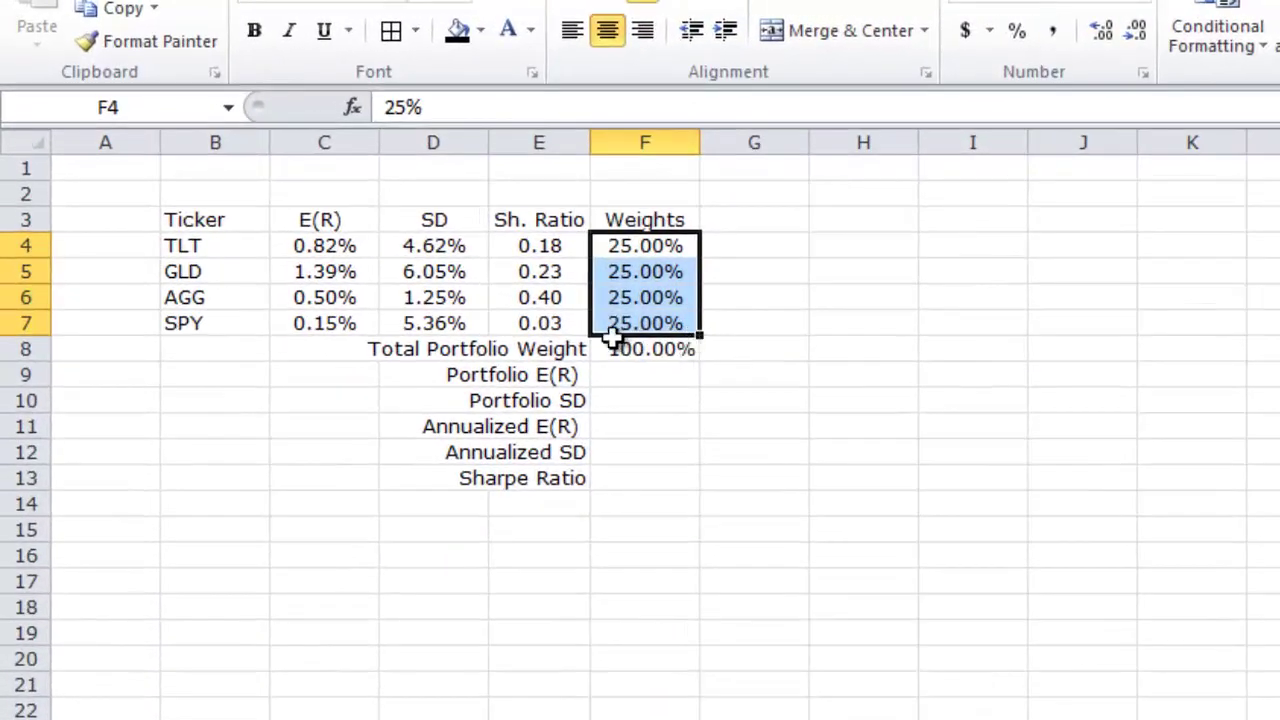
drag(354, 256, 352, 320)
click(620, 372)
text(=)
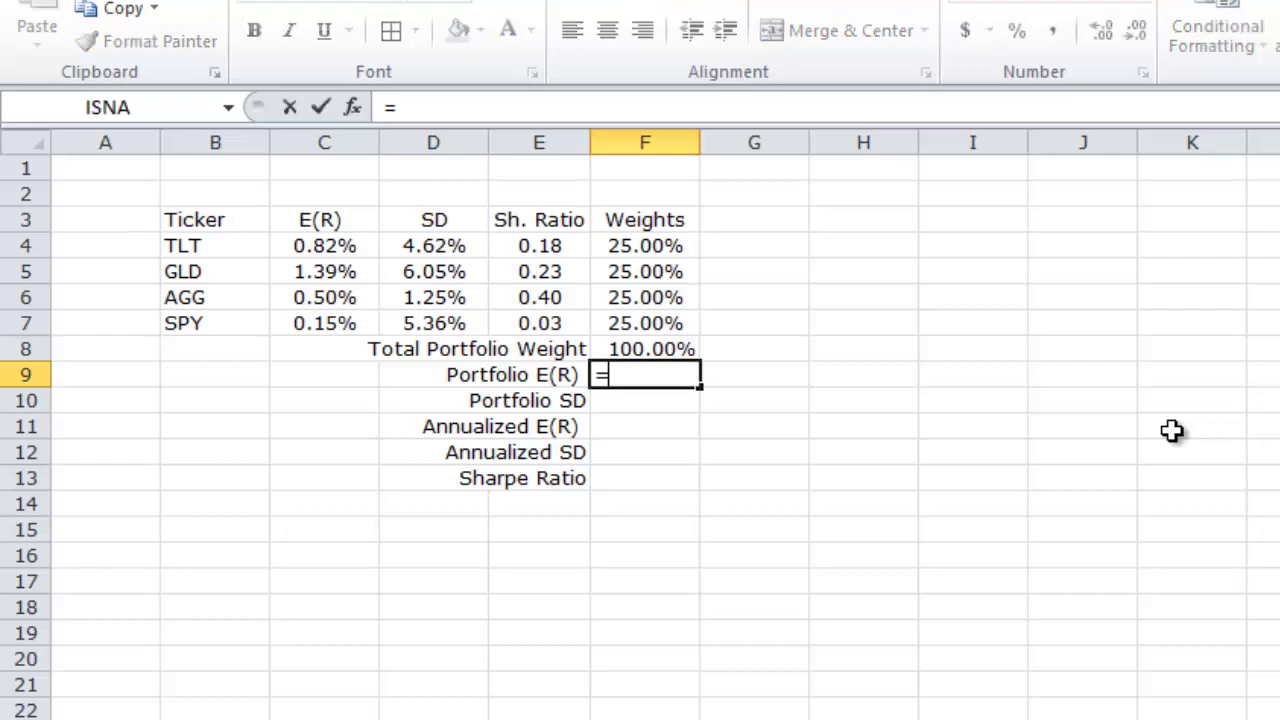
text(mmult()
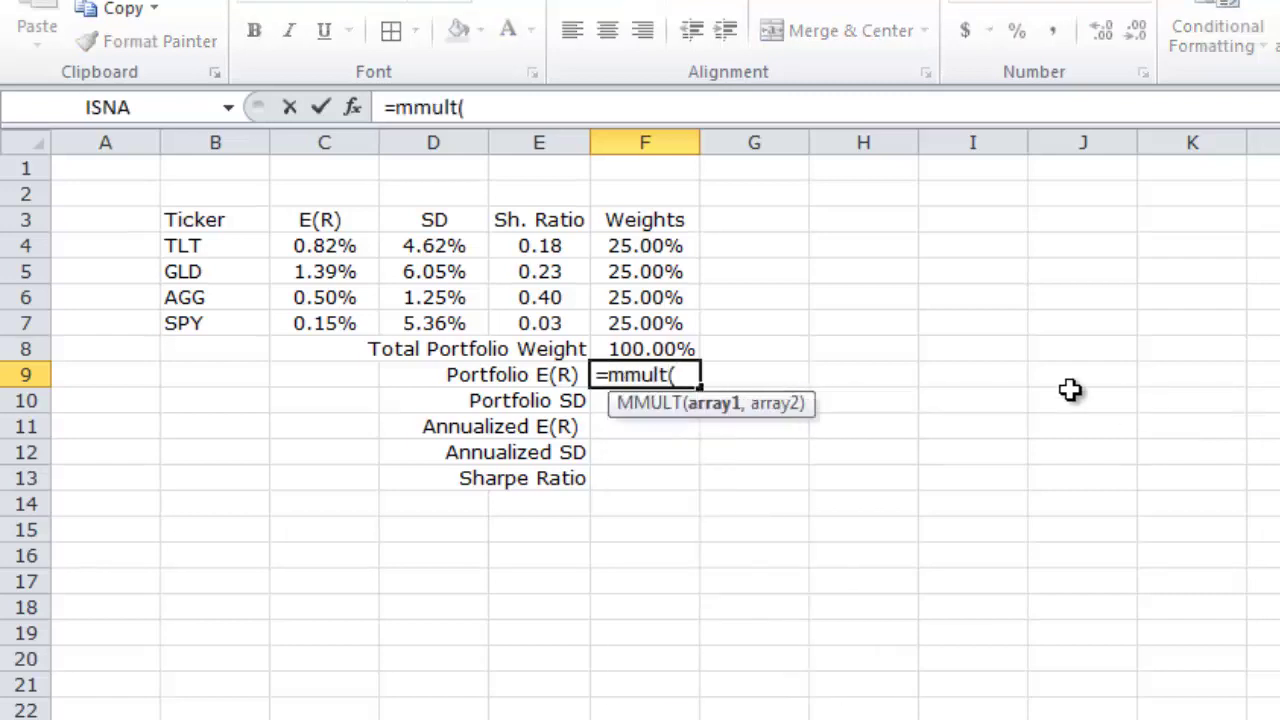
text(transpose()
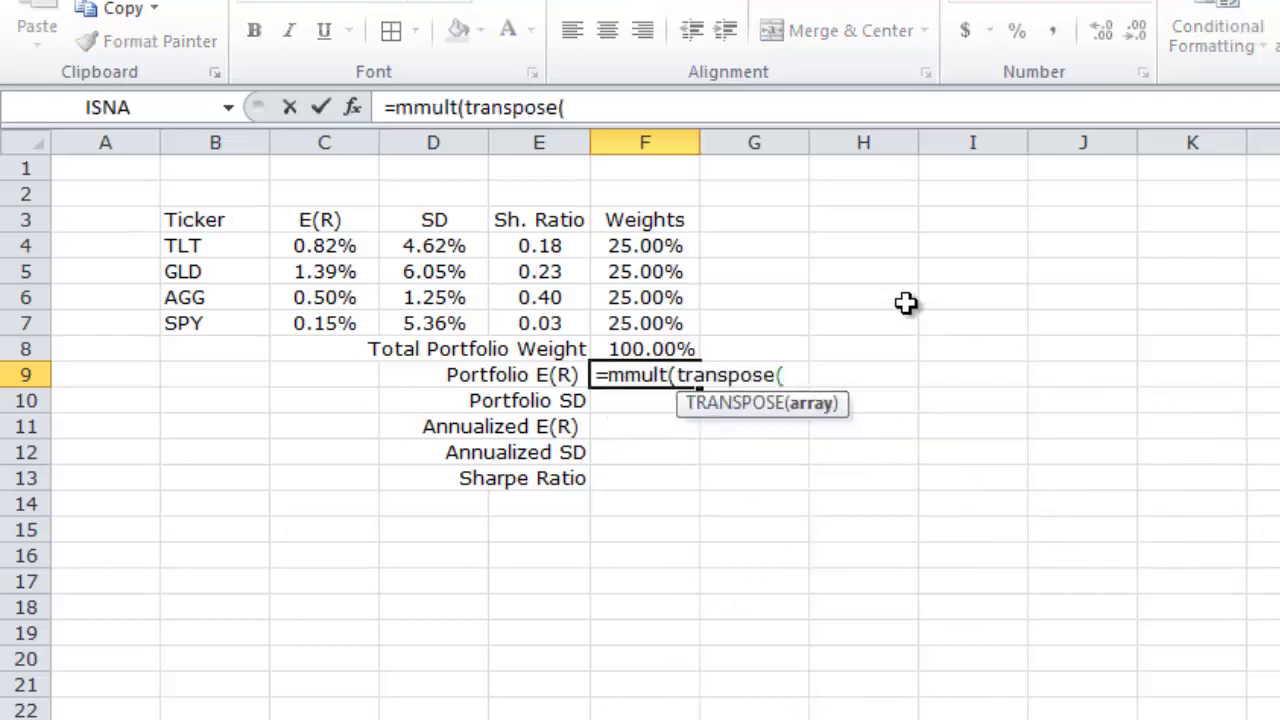
drag(670, 255, 671, 326)
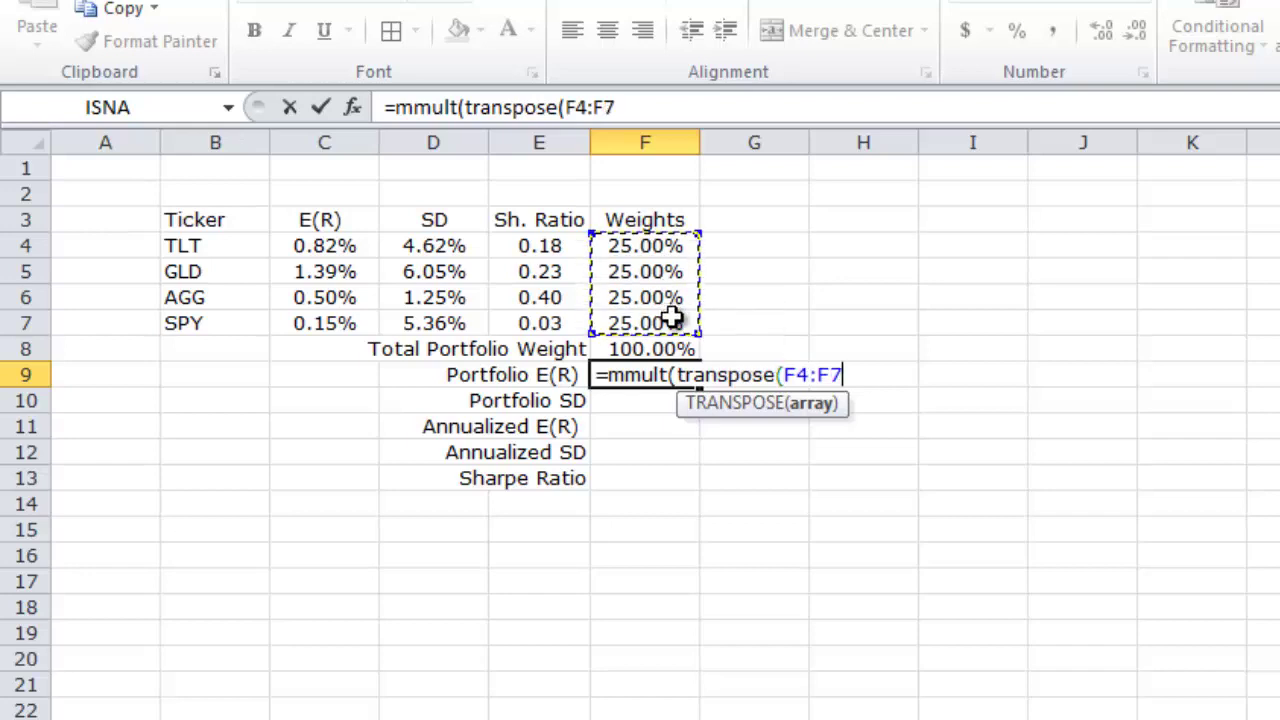
text(),)
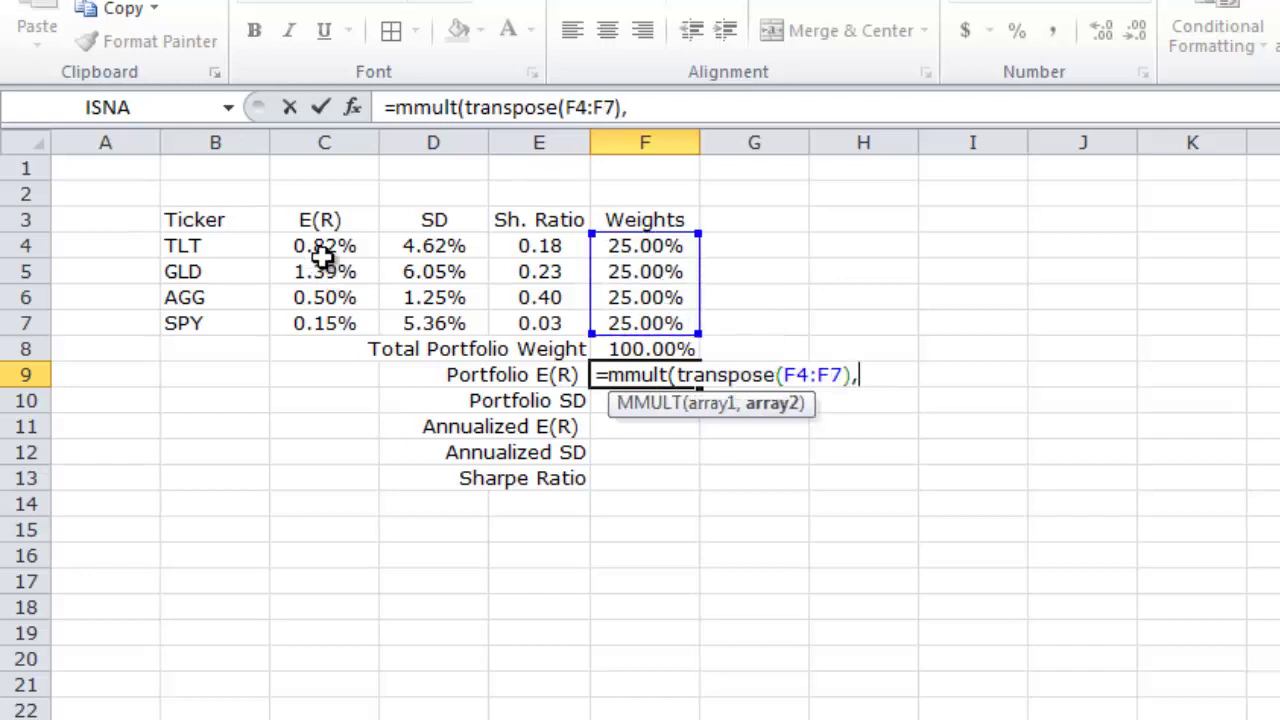
drag(323, 251, 336, 323)
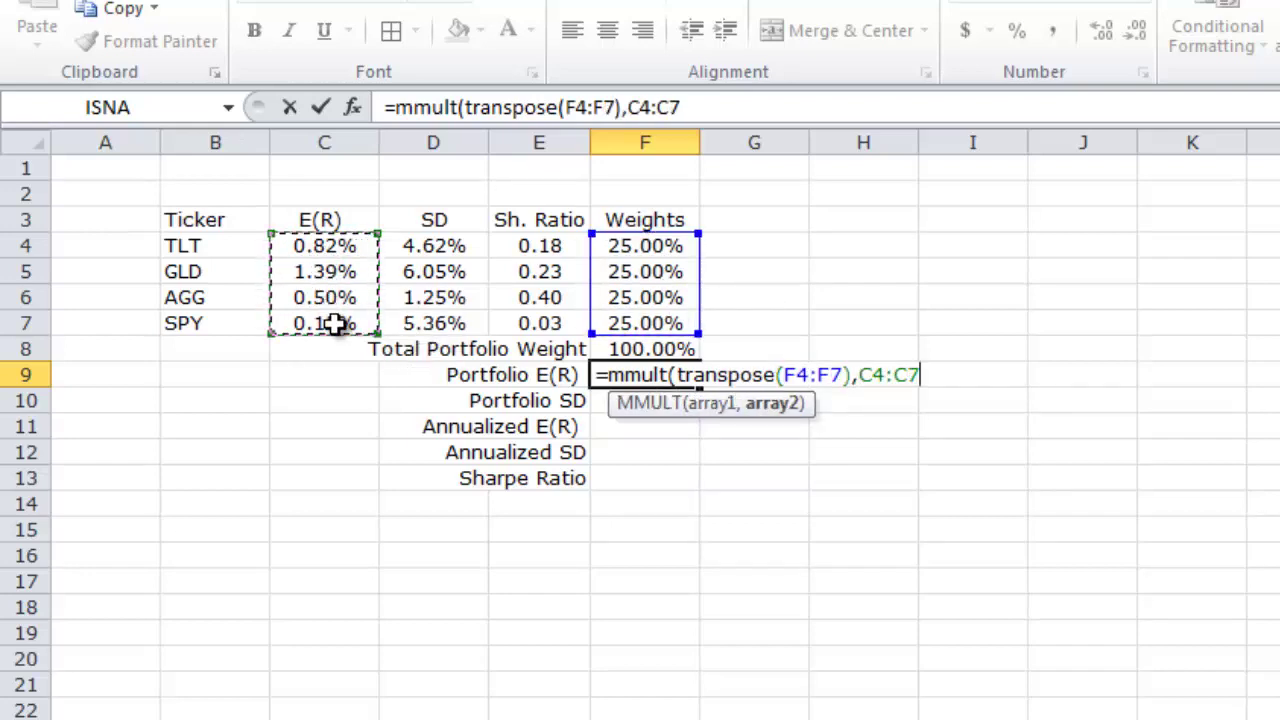
key(F4)
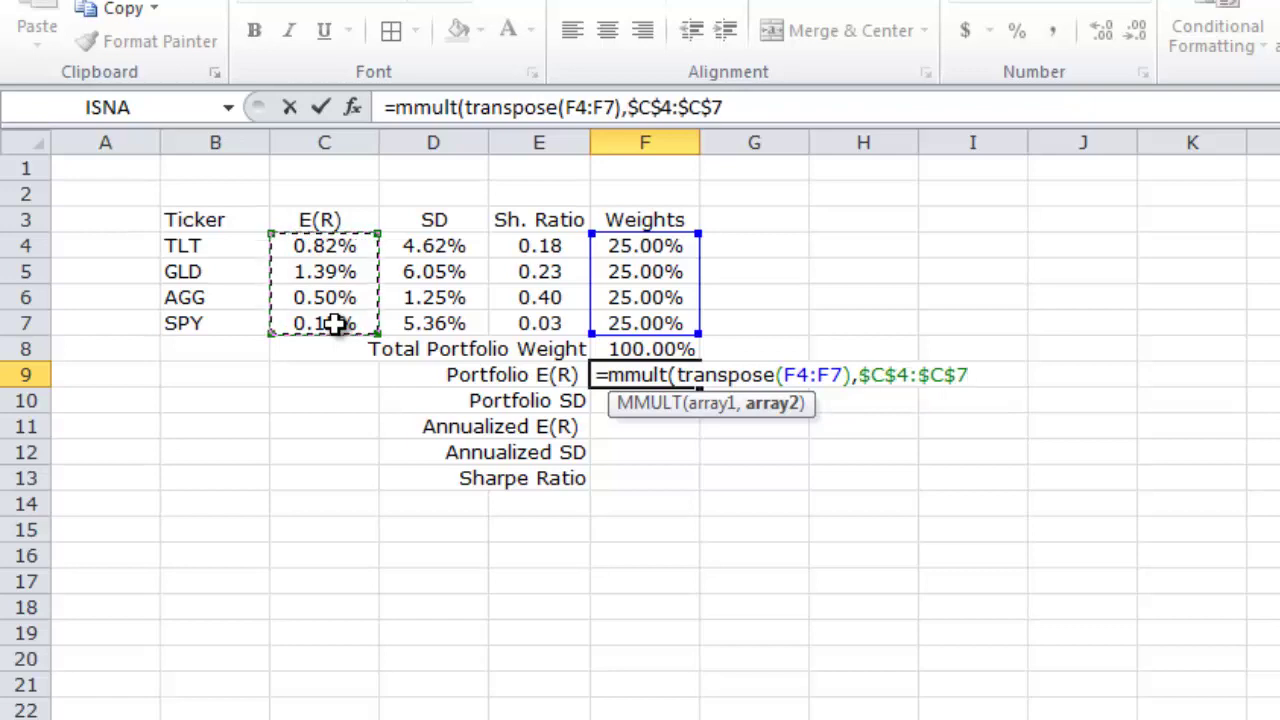
text())
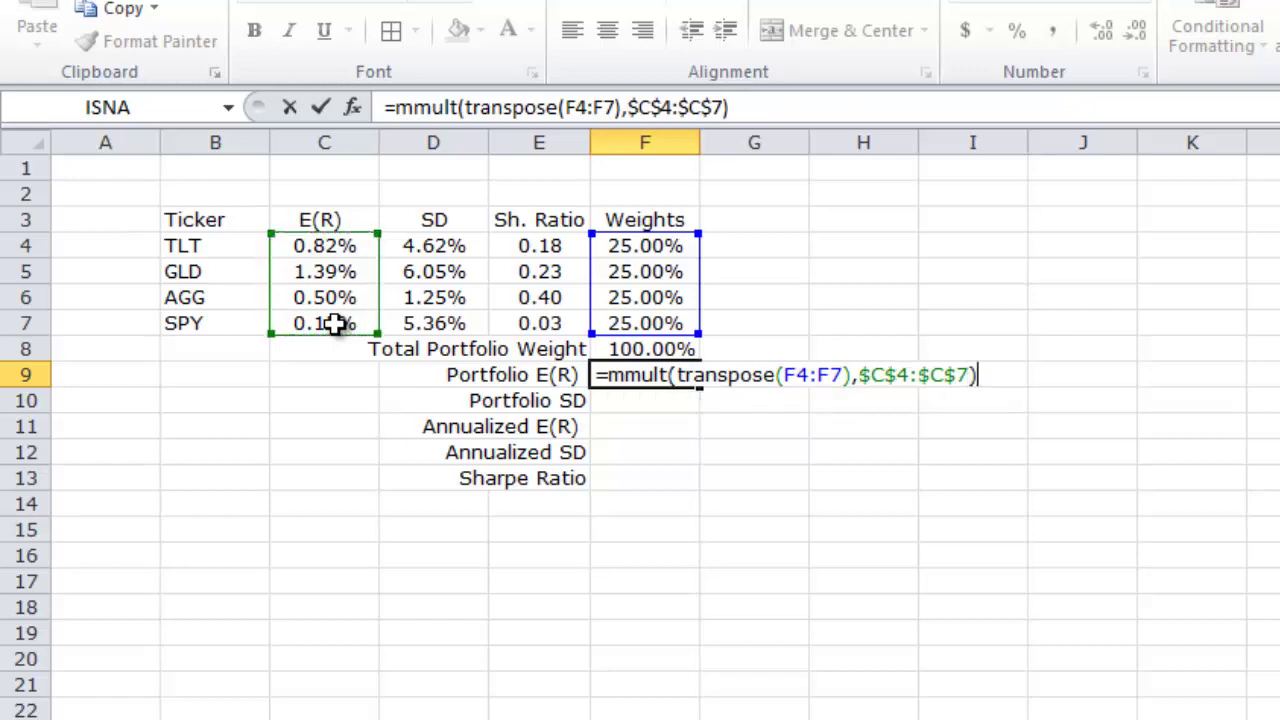
key(ctrl+shift+Return)
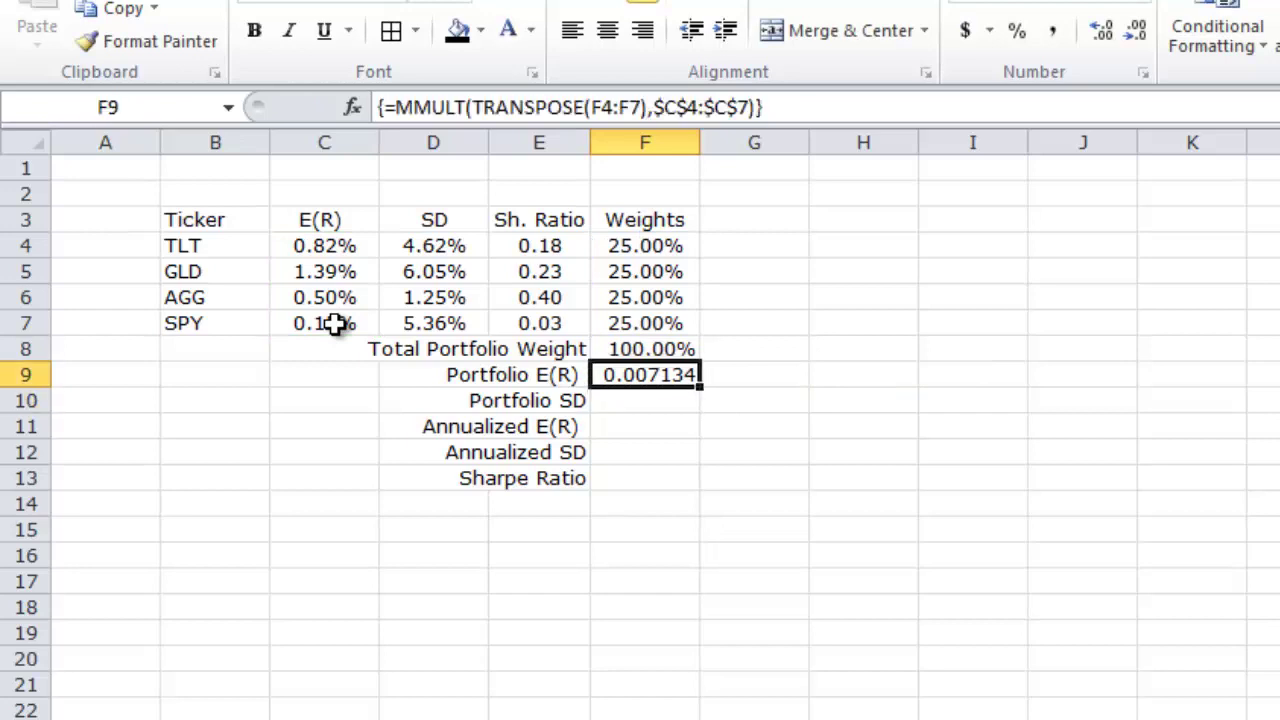
Format the portfolio expected return in F9 as a centred percentage with three decimal places.
key(ctrl+shift+5)
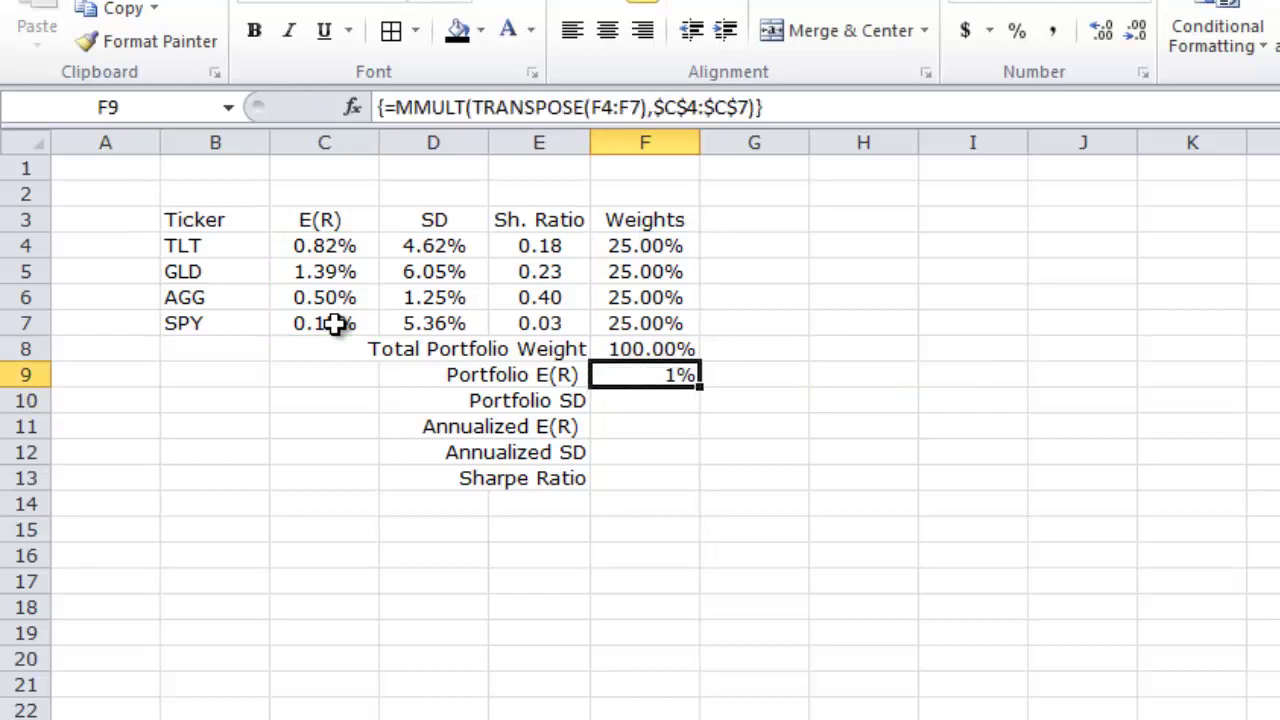
key(alt+h)
key(0)
key(alt+h)
key(0)
key(alt+h)
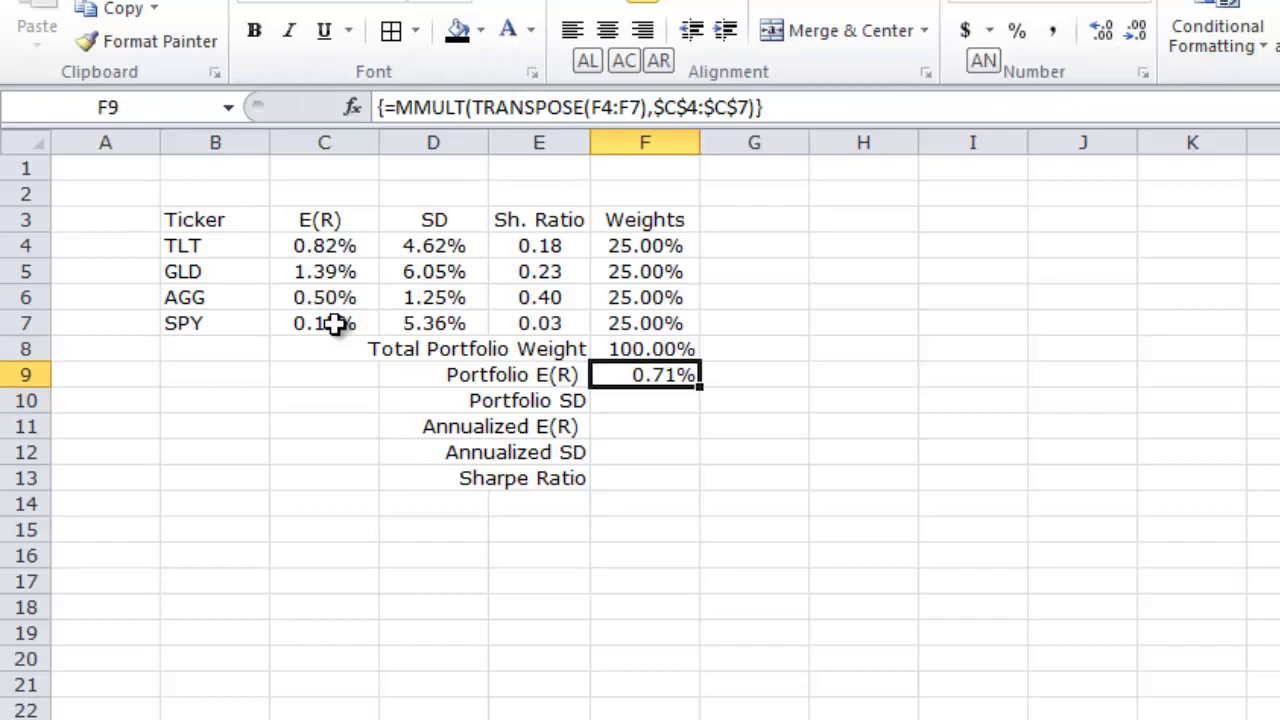
key(0)
key(Return)
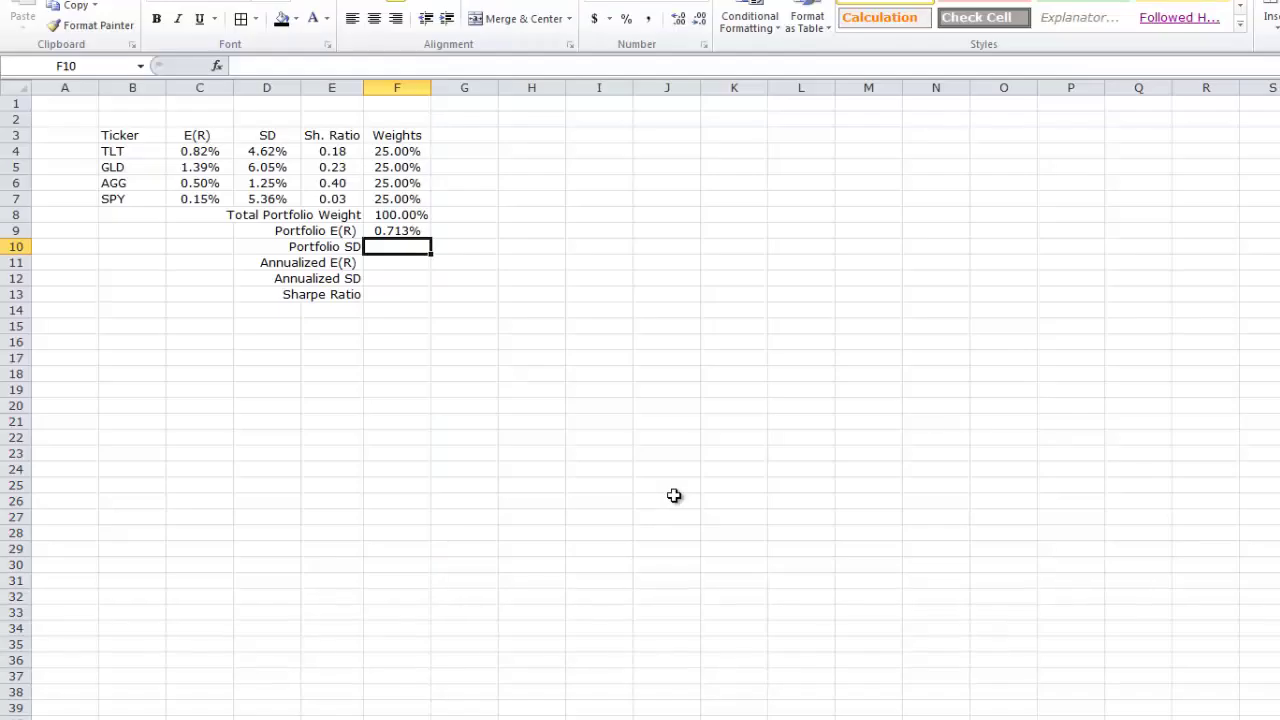
Build the portfolio variance formula in F10 as =MMULT(MMULT(TRANSPOSE(F4:F7),'Var Cov'!$B$2:$E$5),Opt!F4:F7), without committing it.
text(=mmult()
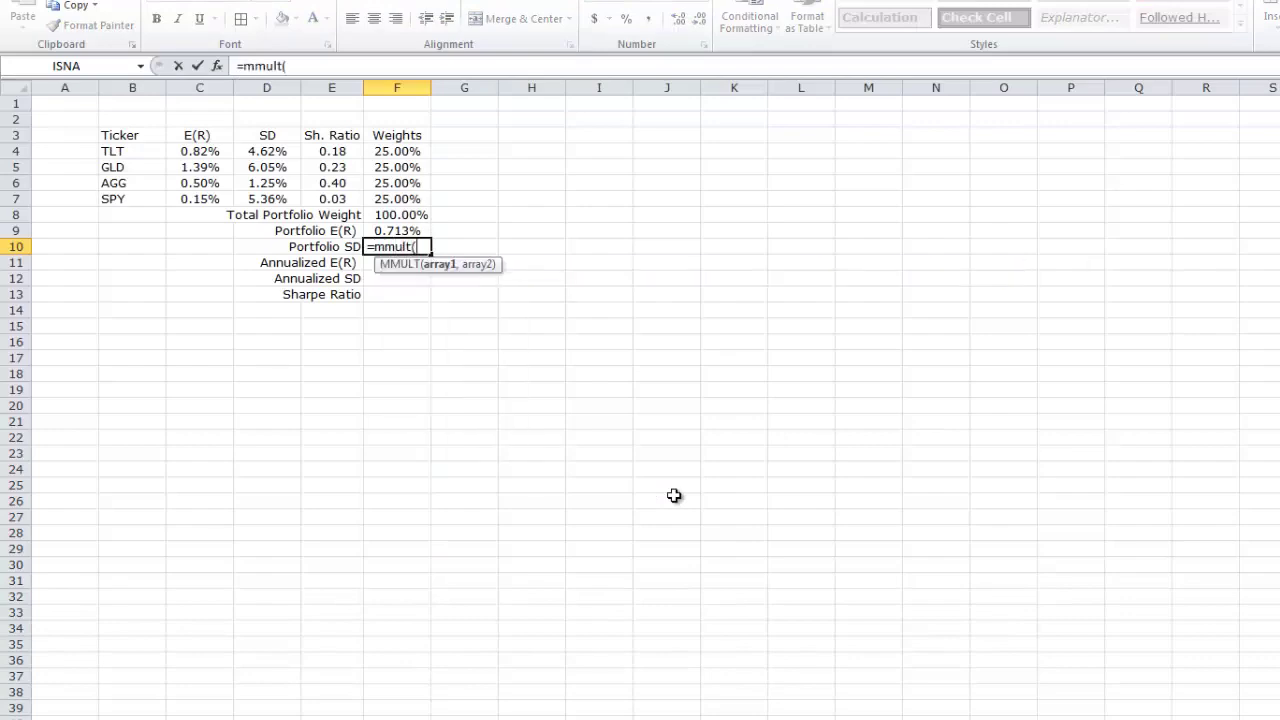
text(mmult()
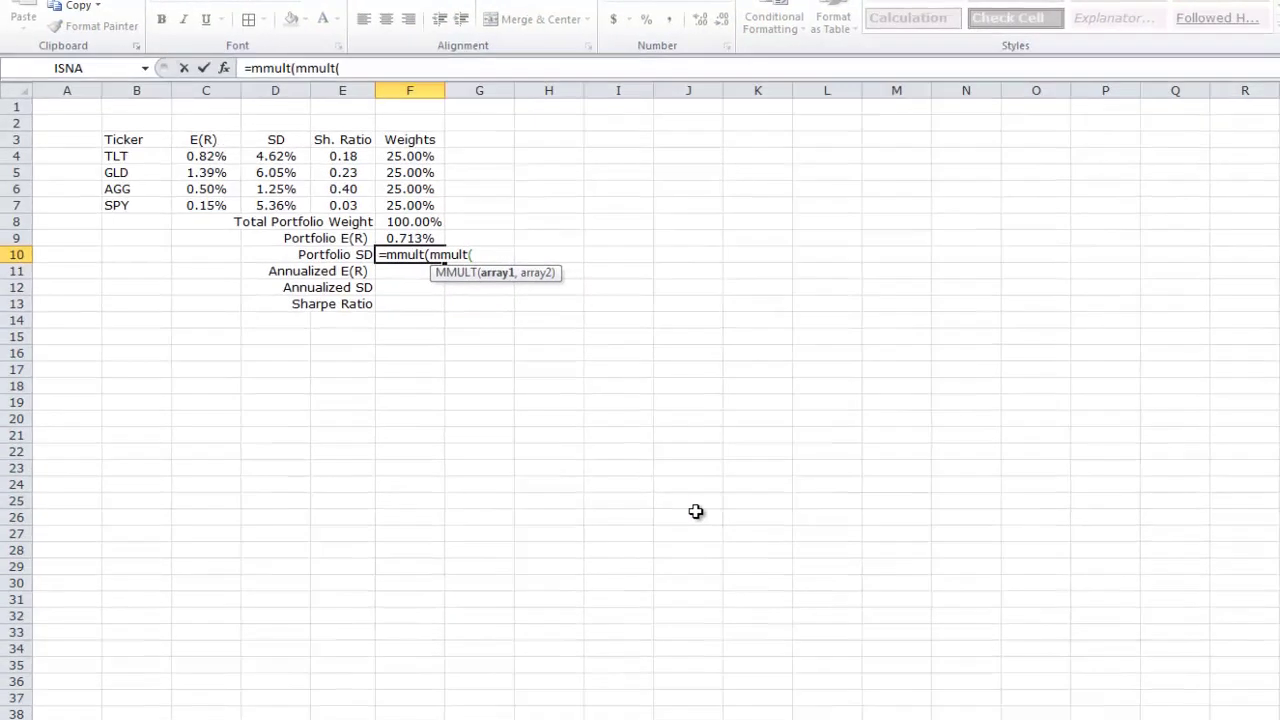
text(tra)
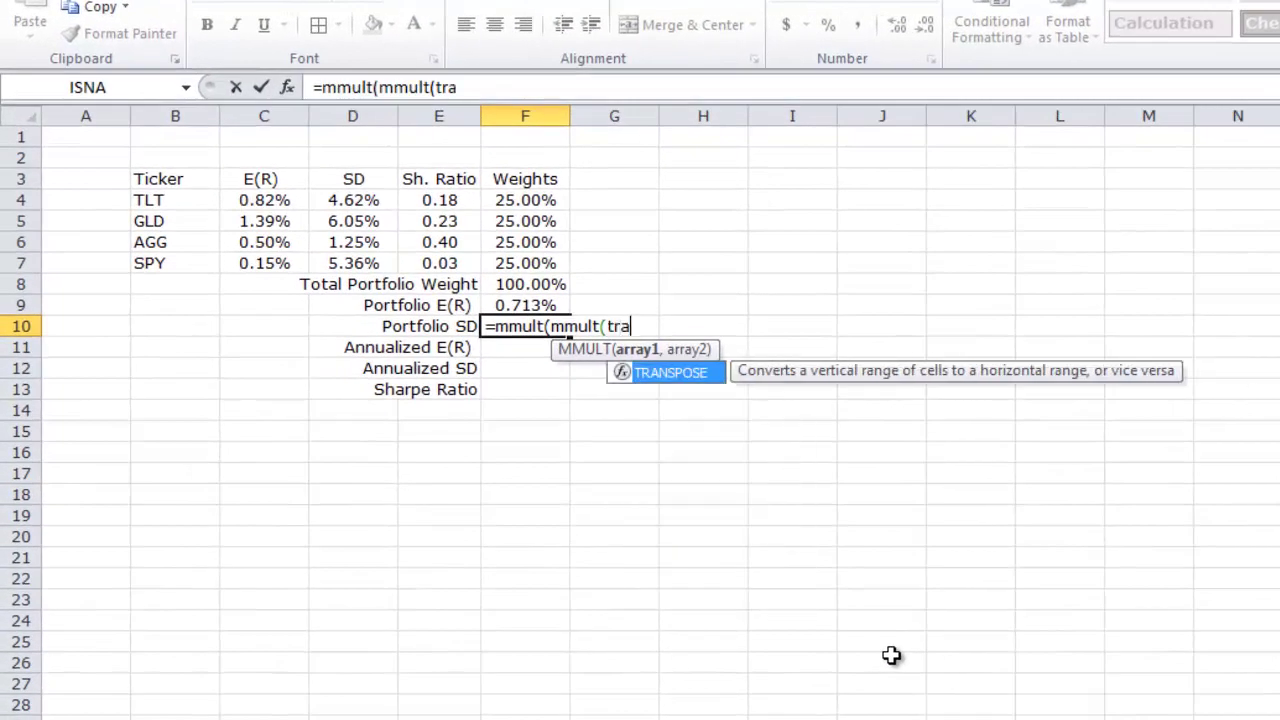
text(nspose()
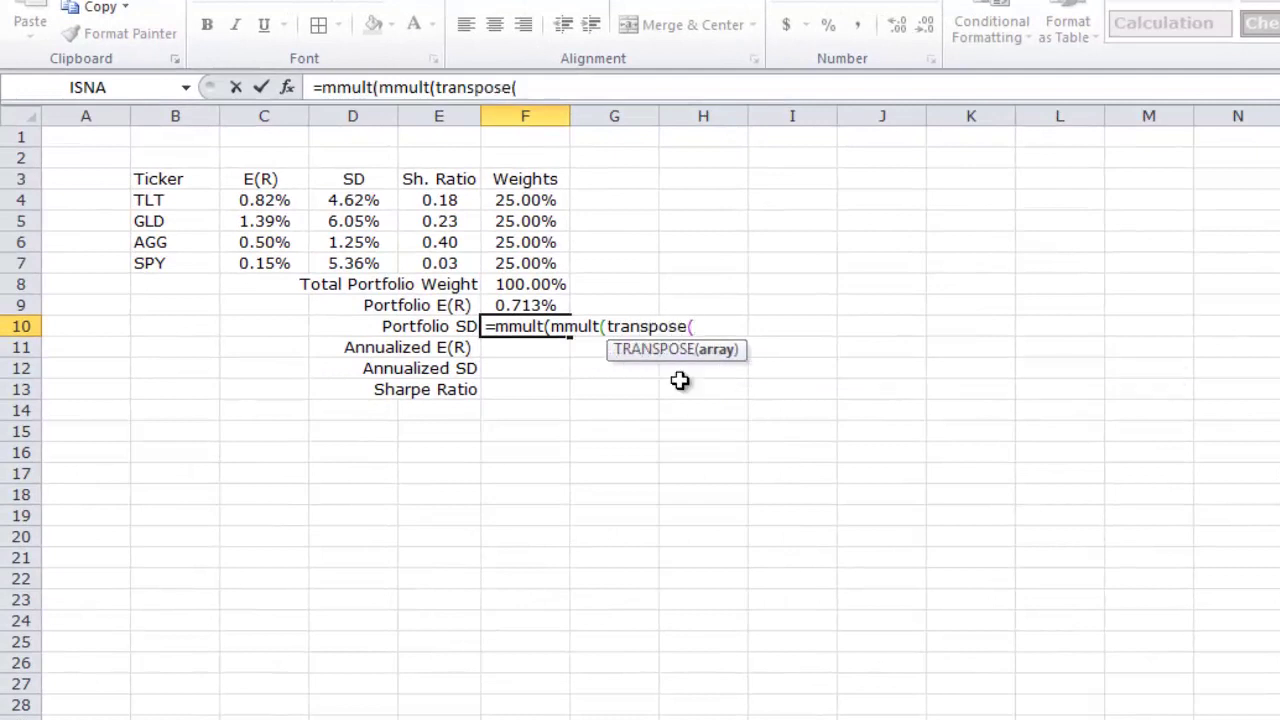
drag(545, 198, 543, 275)
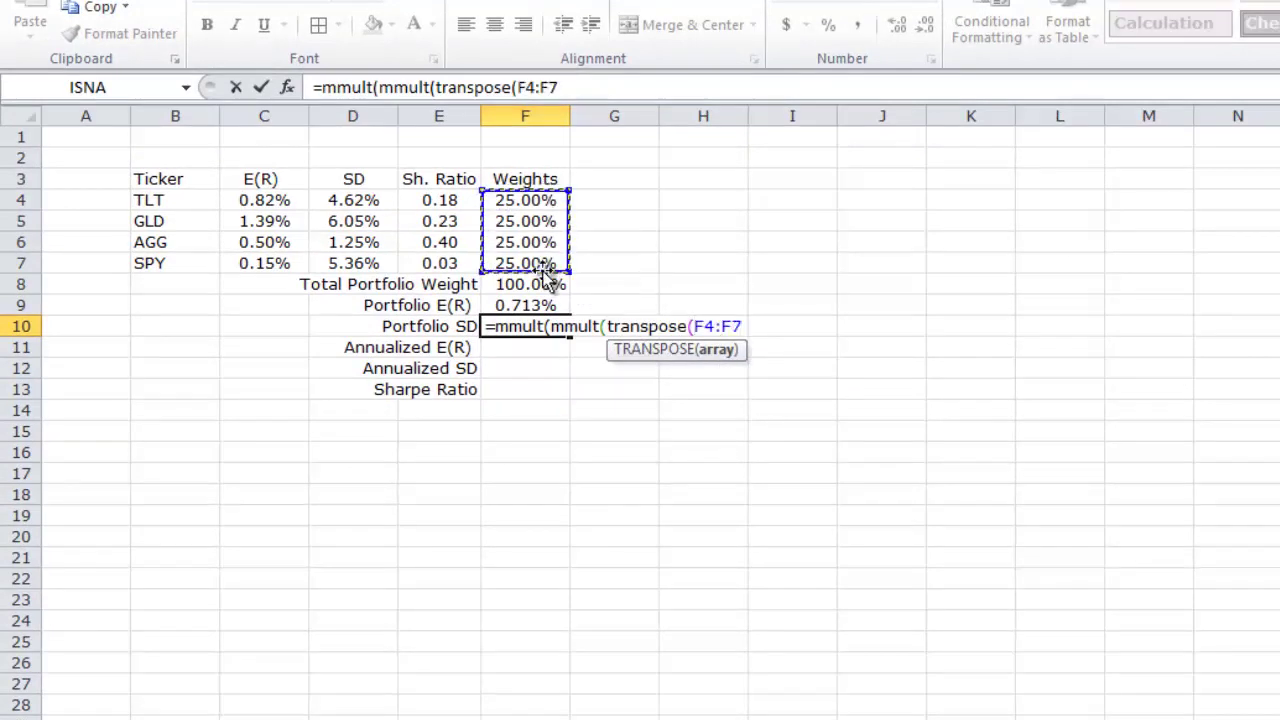
text(),)
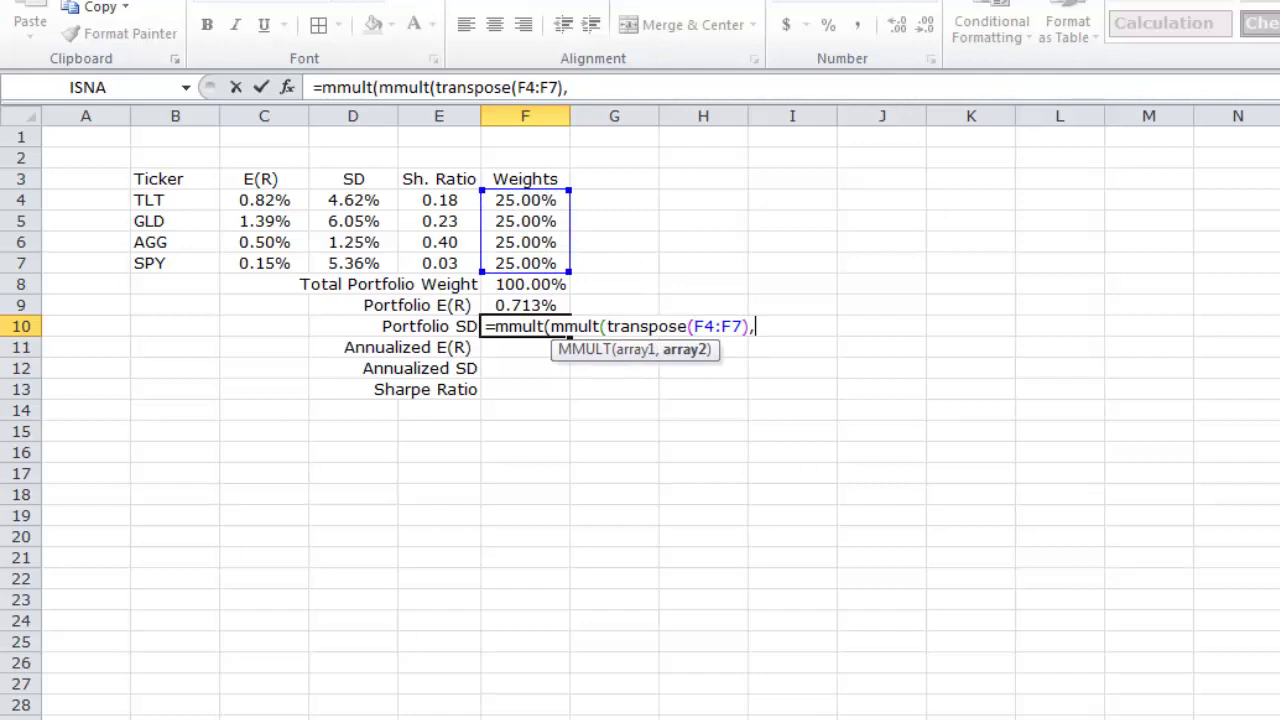
key(ctrl+Page_Down)
drag(214, 157, 410, 215)
key(F4)
text())
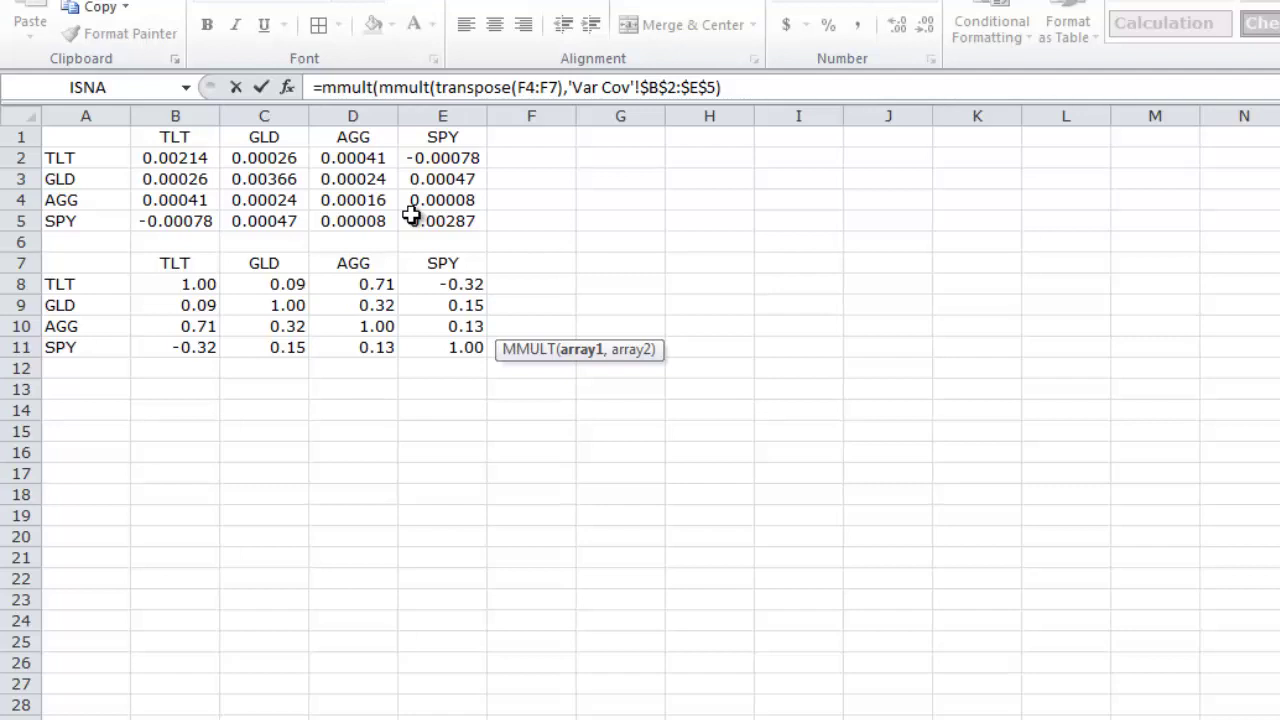
text(,)
key(ctrl+Page_Down)
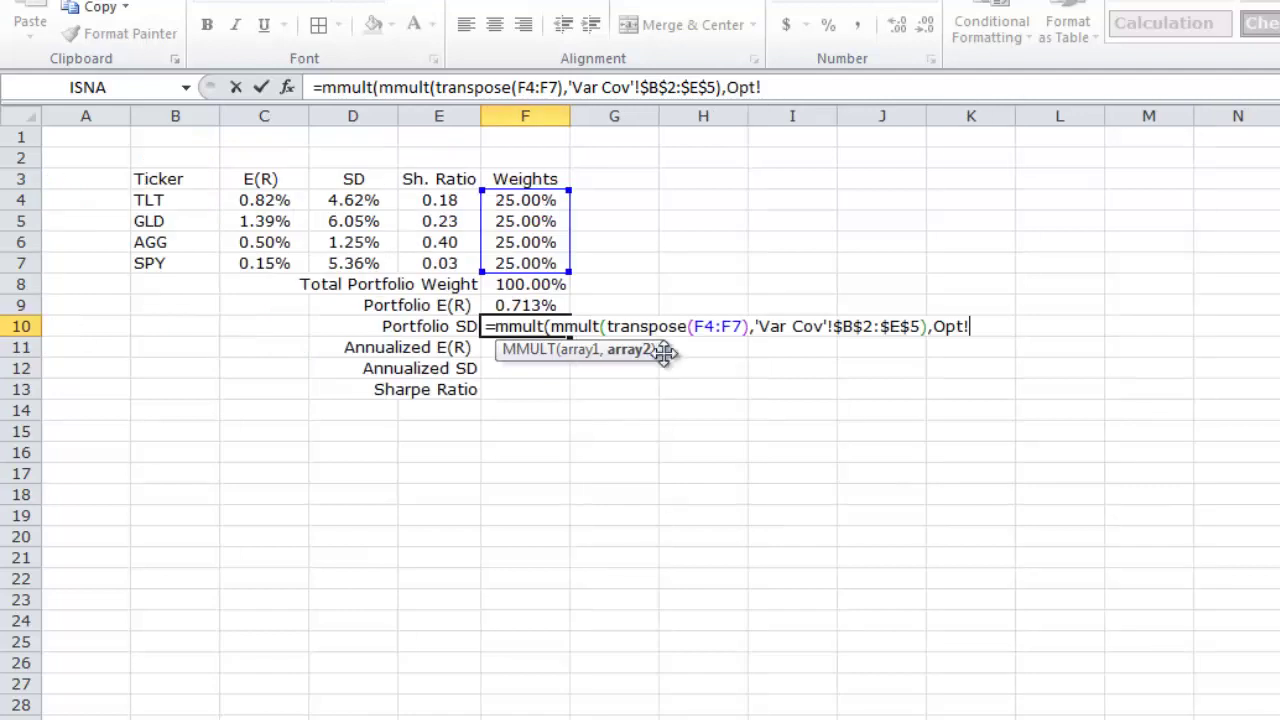
drag(530, 201, 549, 263)
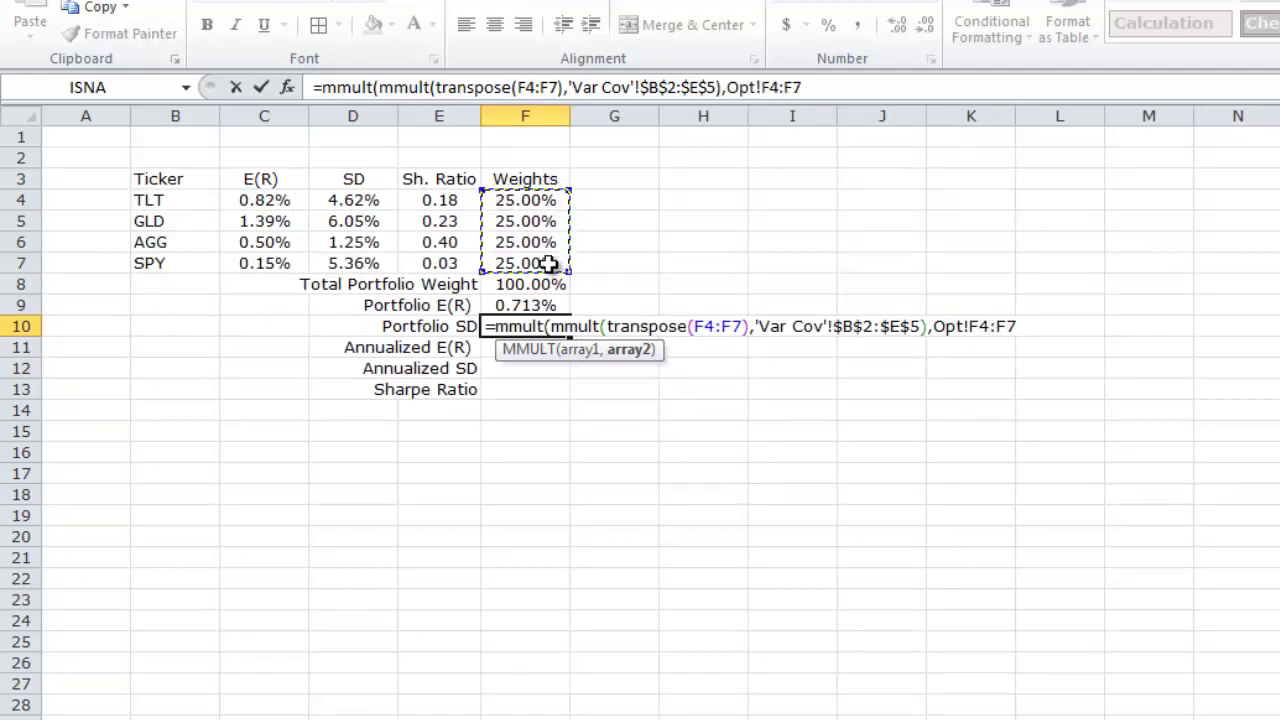
text())
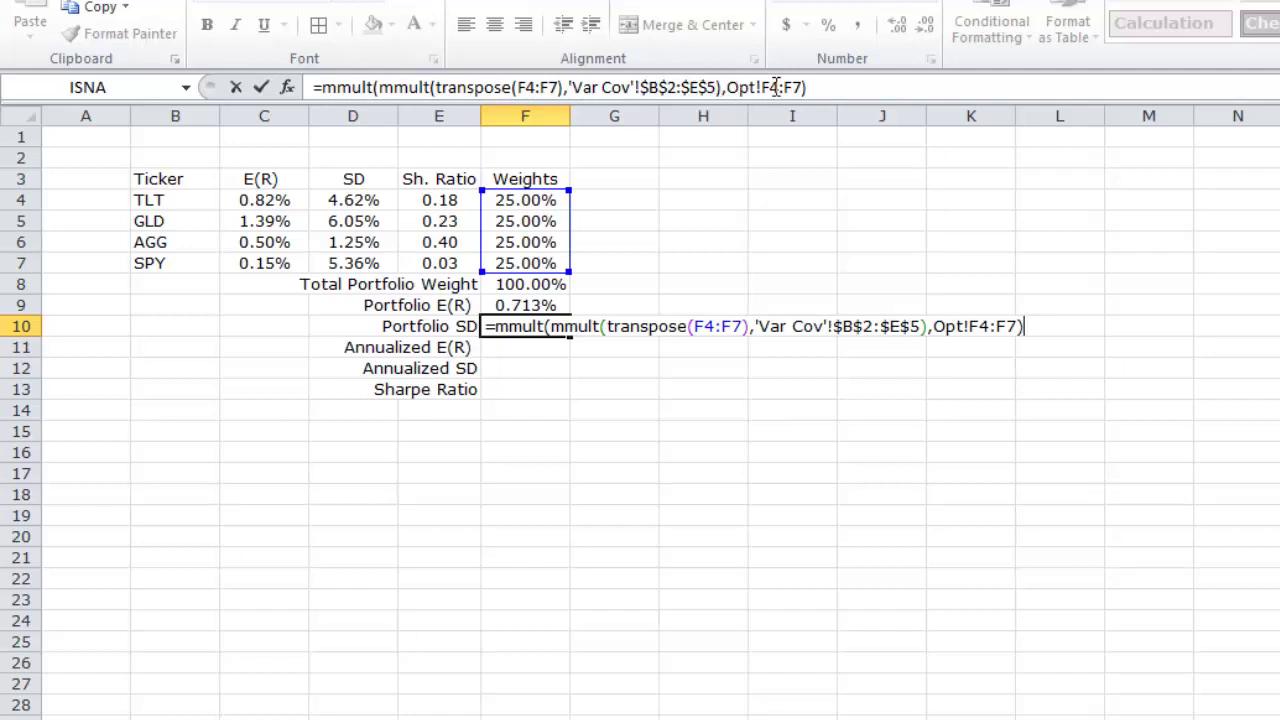
Wrap the F10 variance formula in SQRT and enter it as an array formula for Portfolio SD.
click(323, 88)
text(sqrt()
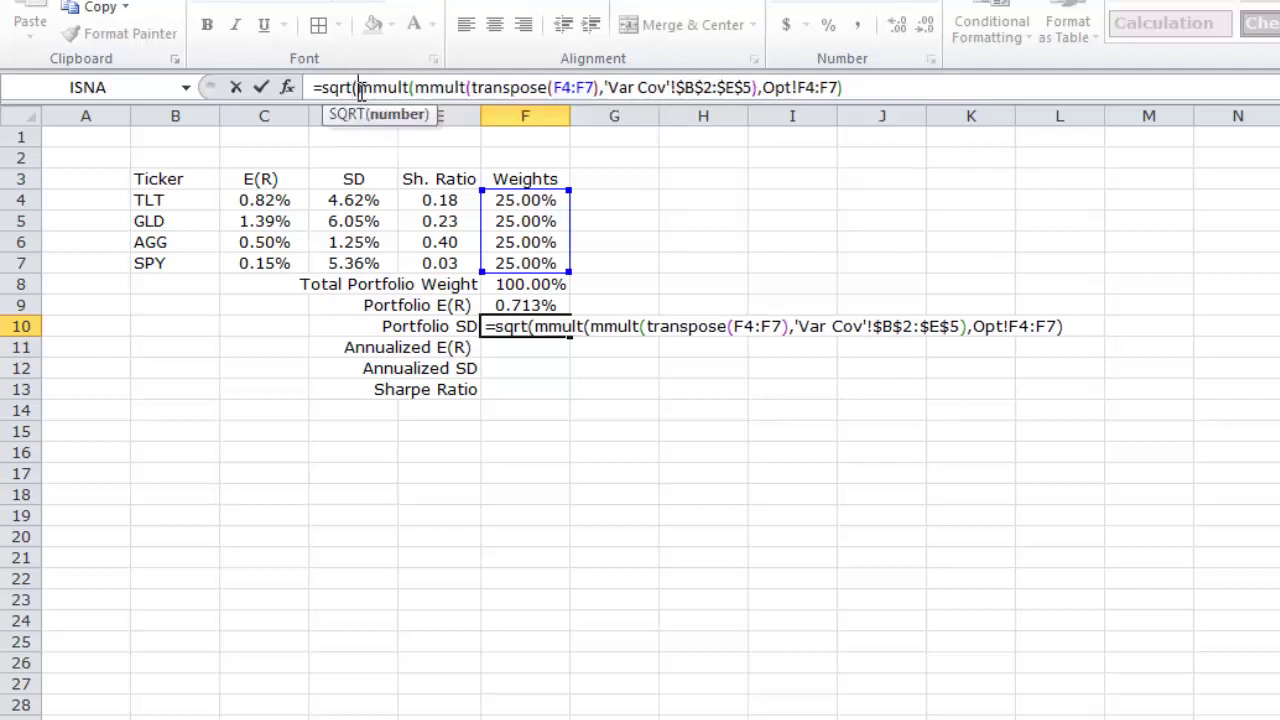
click(921, 88)
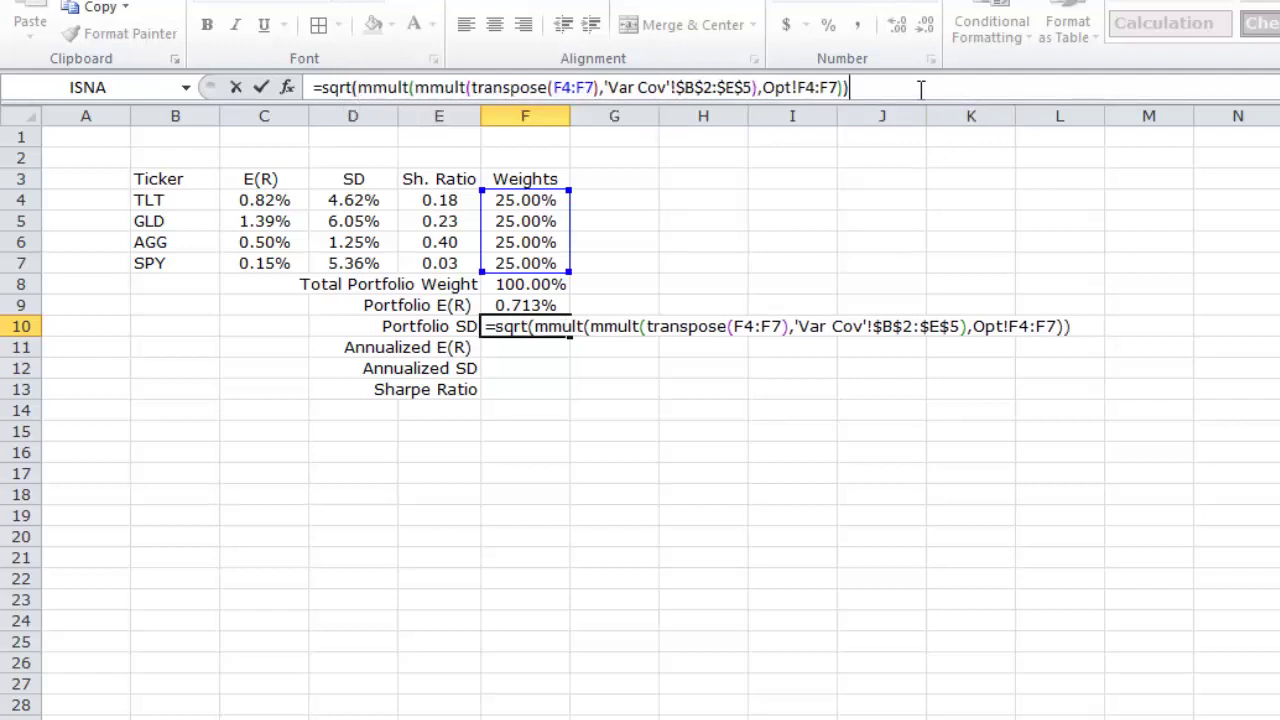
key(ctrl+shift+Return)
Copy only the formatting of Portfolio E(R) in F9 to Portfolio SD in F10.
key(Up)
key(ctrl+c)
key(Down)
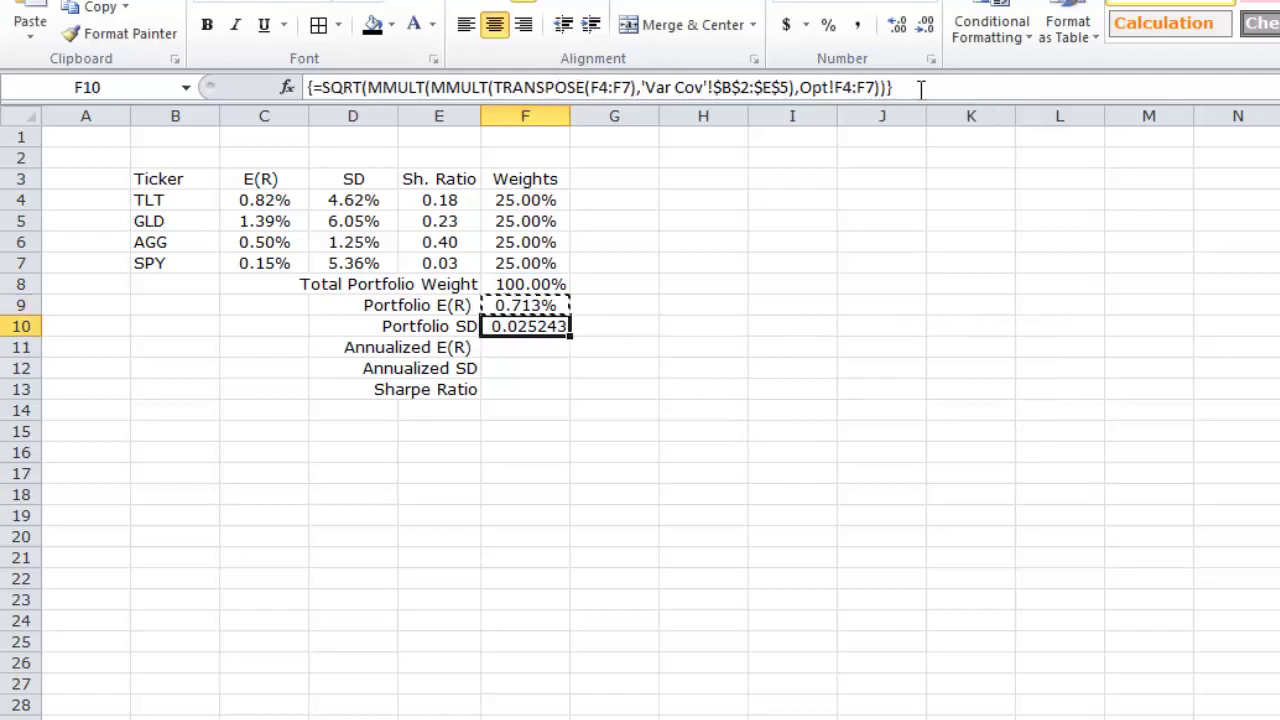
key(shift+F10)
key(s)
key(s)
key(t)
key(Return)
Calculate Annualized E(R) in F11 with the formula =F9*12.
key(Down)
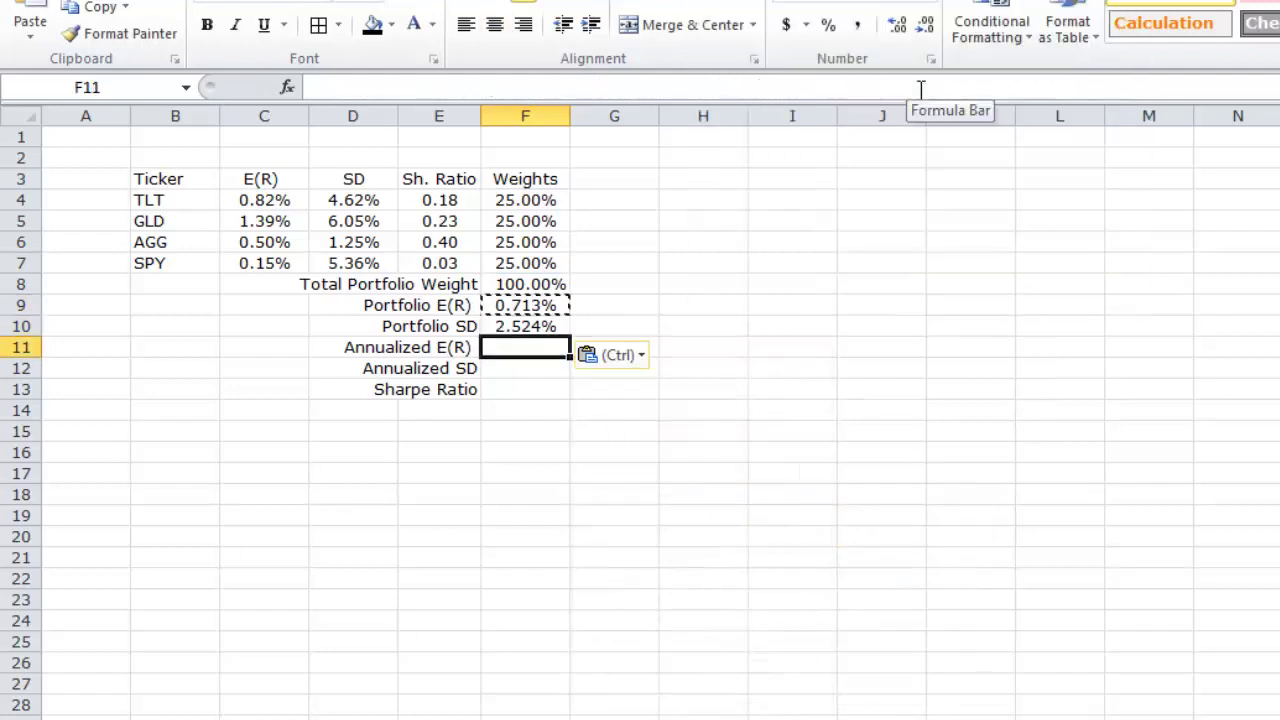
text(=)
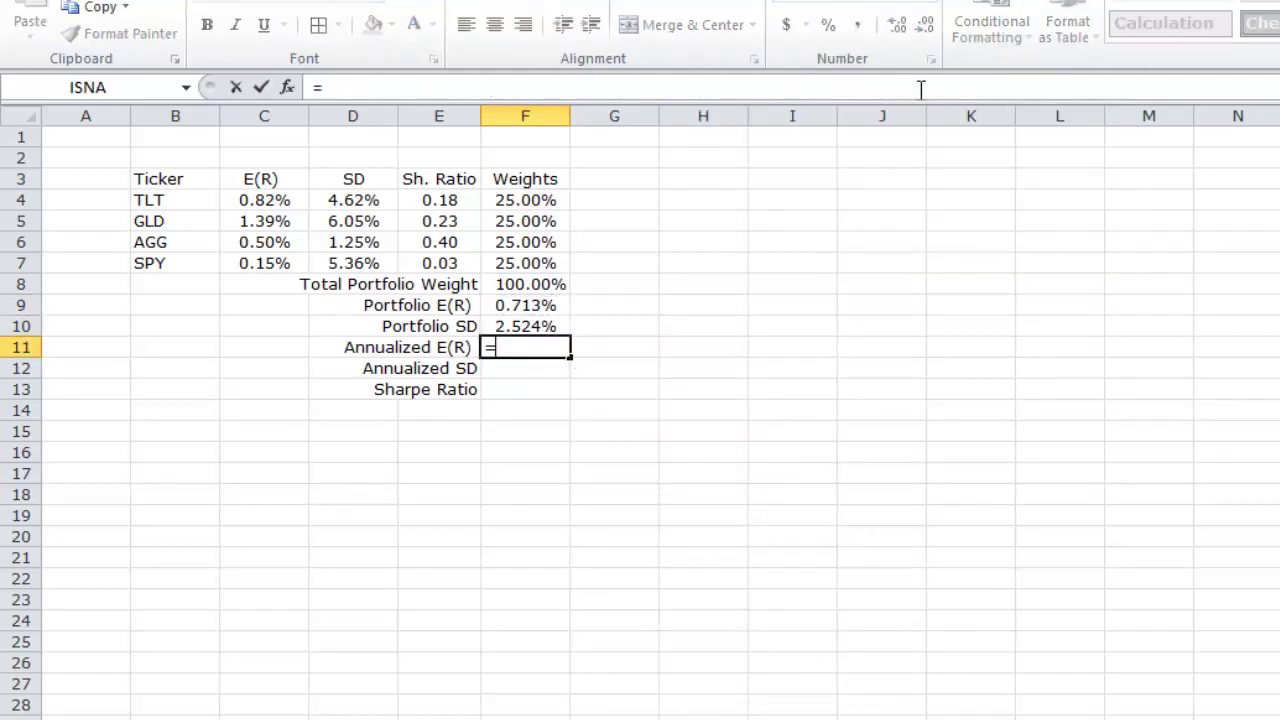
key(Up)
key(Up)
text(*12)
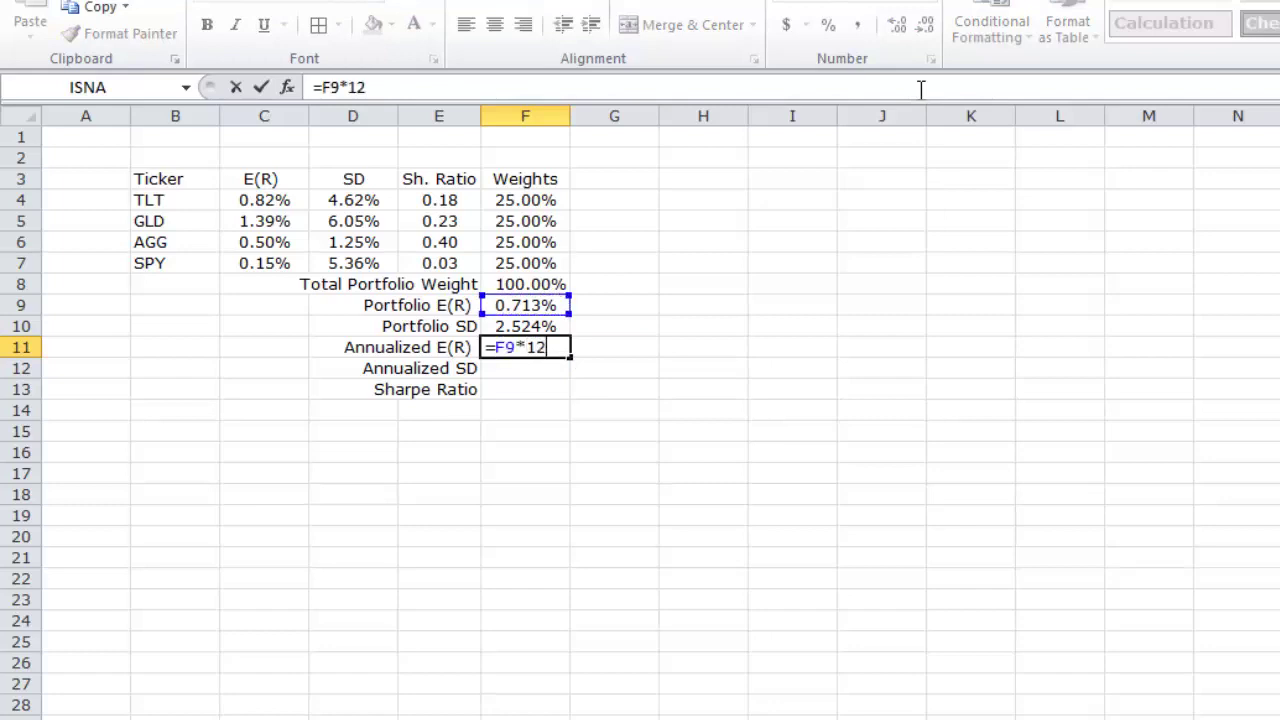
key(Return)
Copy only the formatting of Portfolio SD in F10 to Annualized E(R) in F11.
key(Up)
key(Up)
key(Up)
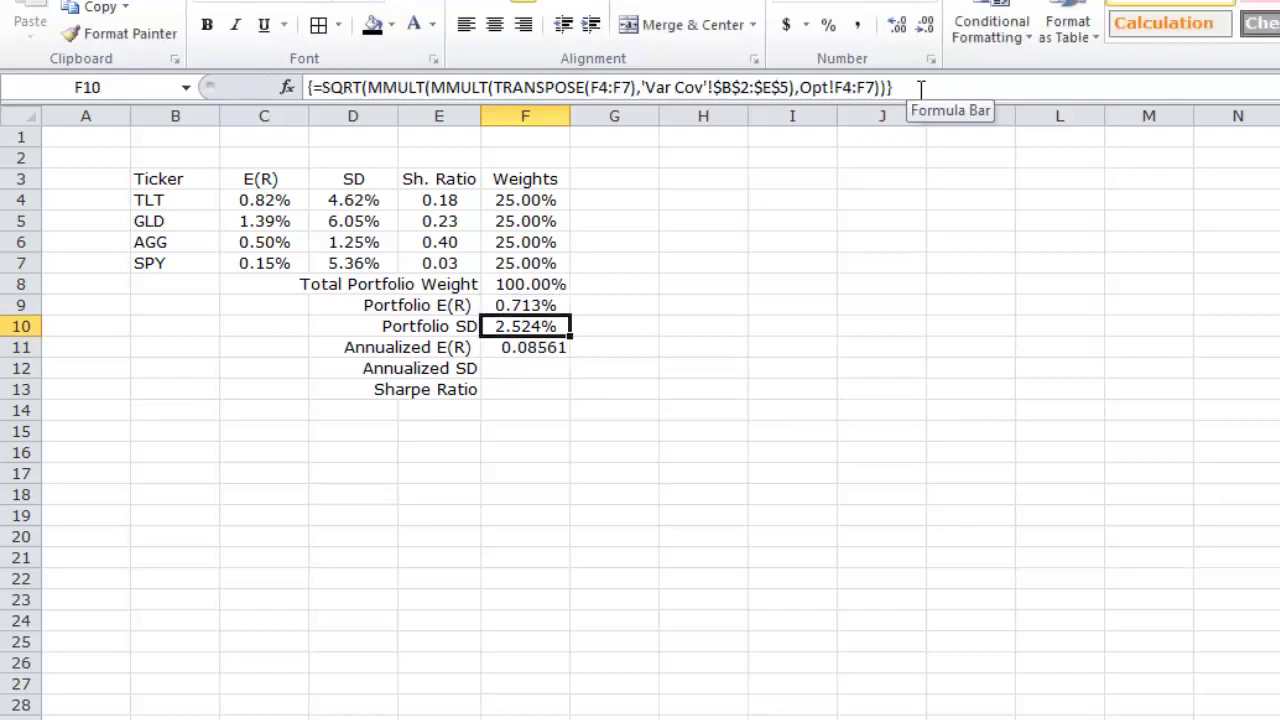
key(ctrl+c)
key(Down)
key(Down)
key(alt+e)
key(s)
key(t)
key(Return)
Calculate Annualized SD in F12 with the formula =F10*SQRT(12).
key(Up)
key(Down)
key(Down)
text(=)
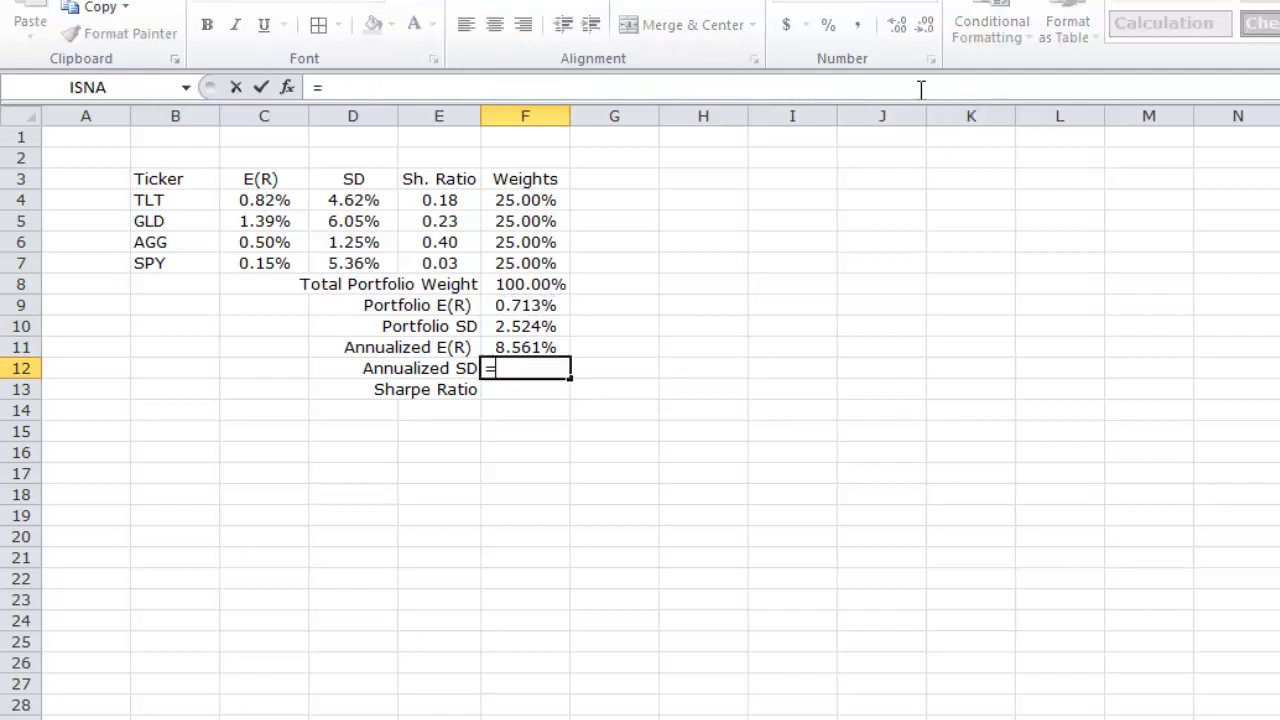
key(Up)
key(Up)
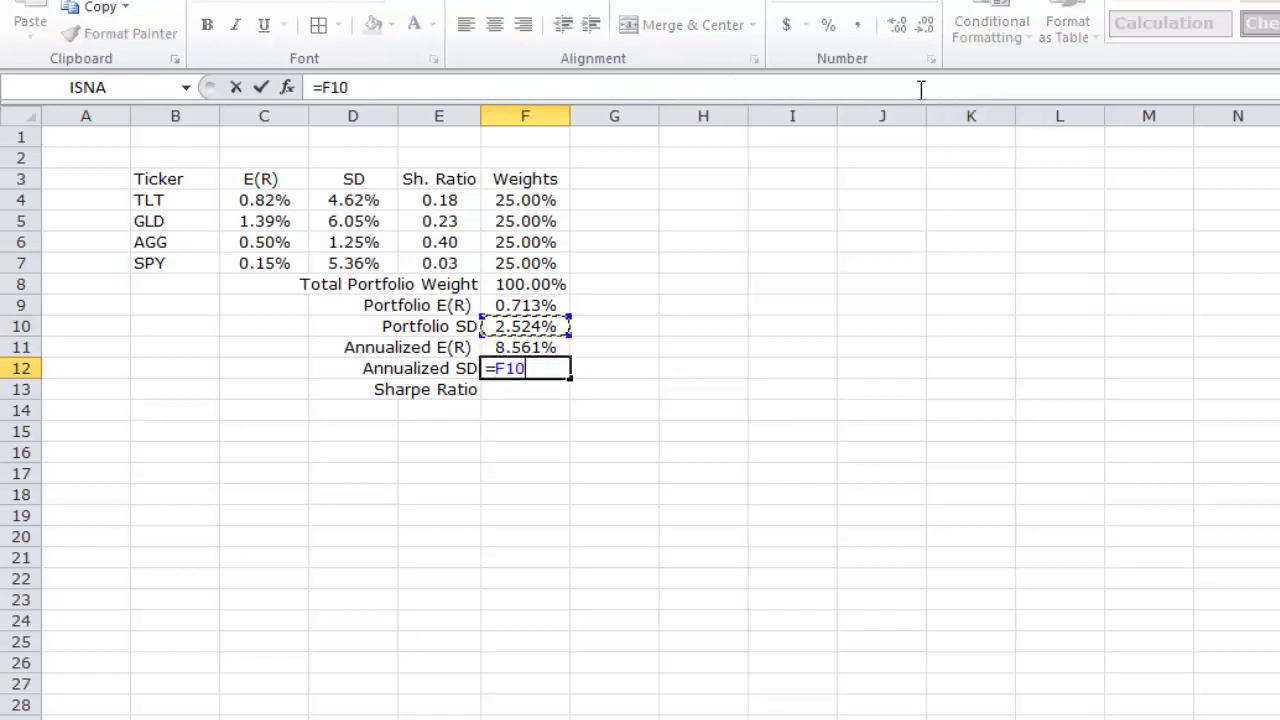
text(*sqrt(12)
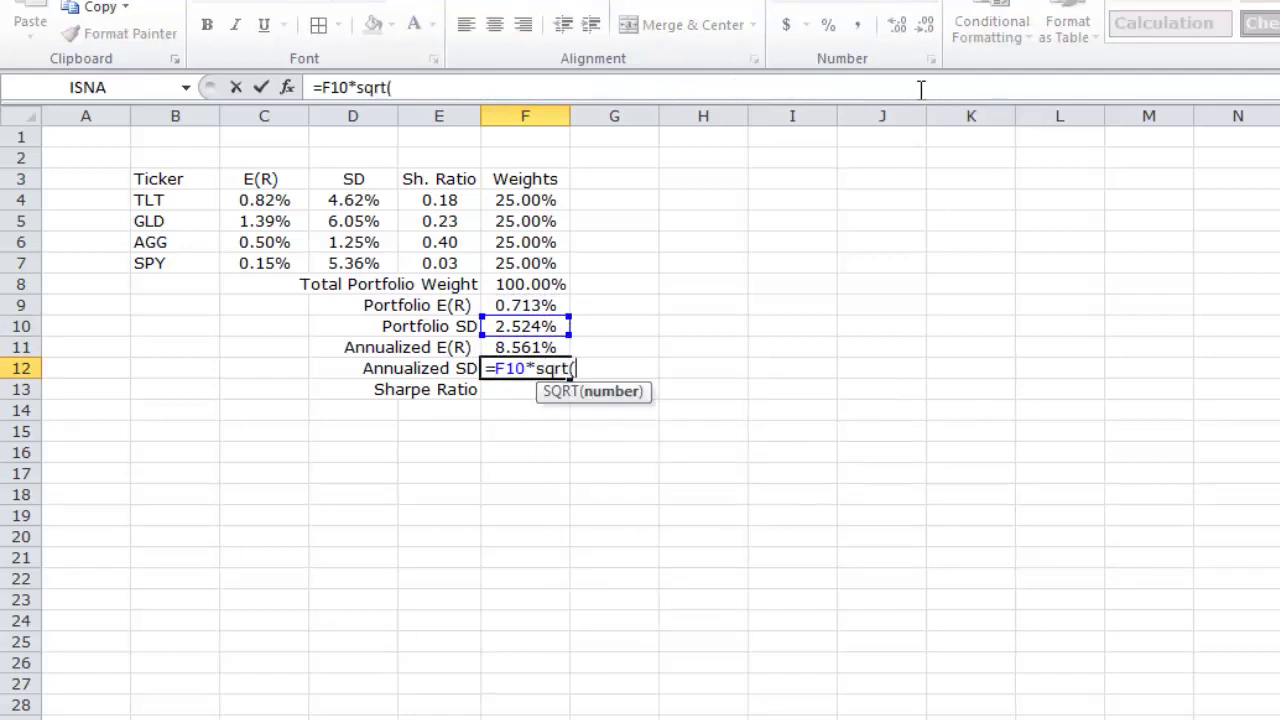
key(Return)
Copy only the formatting of Portfolio SD in F10 to Annualized SD in F12.
key(Up)
key(Up)
key(Up)
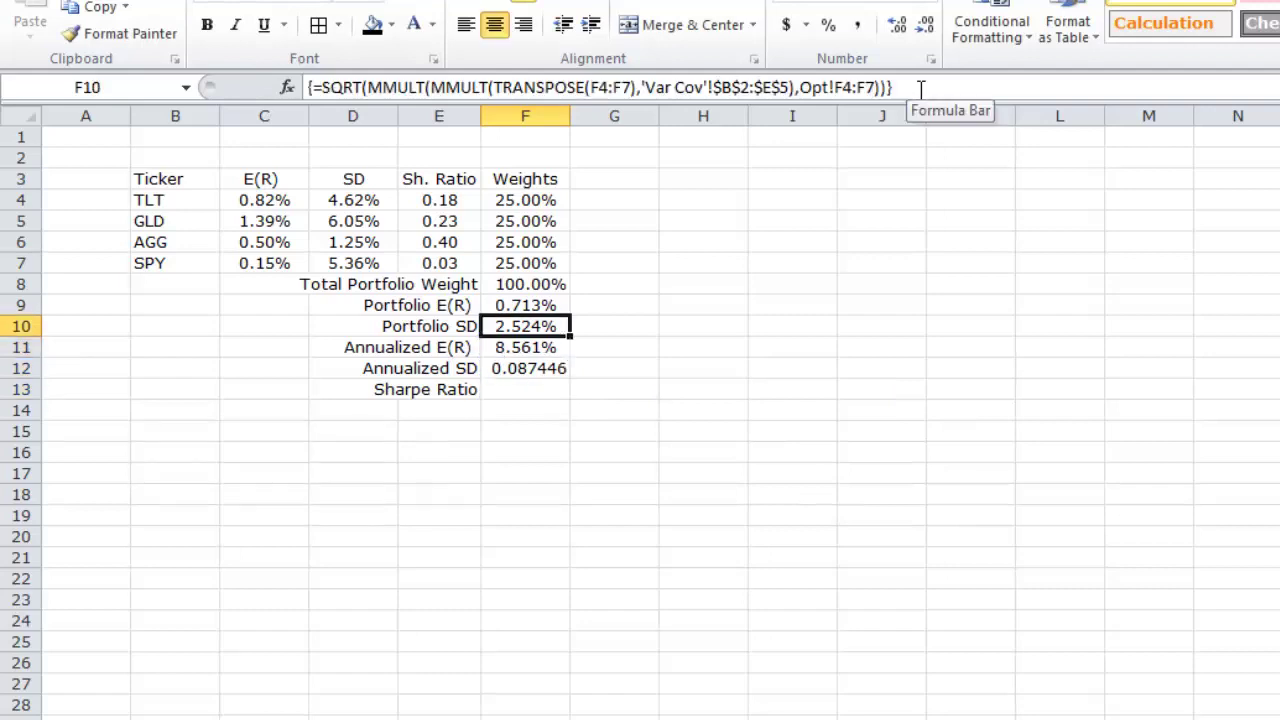
key(ctrl+c)
key(Down)
key(Down)
key(shift+F10)
key(s)
key(t)
key(Return)
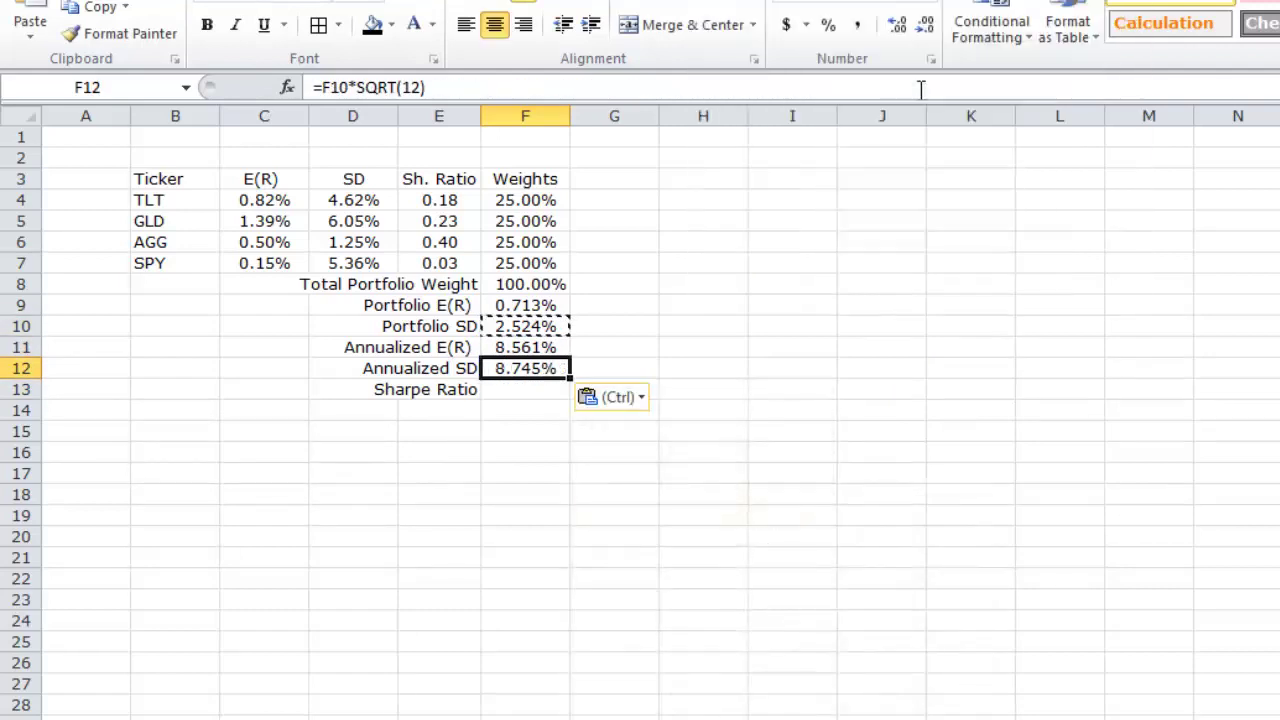
Calculate the Sharpe Ratio in F13 with the formula =F11/F12.
key(Down)
text(=)
key(Up)
key(Up)
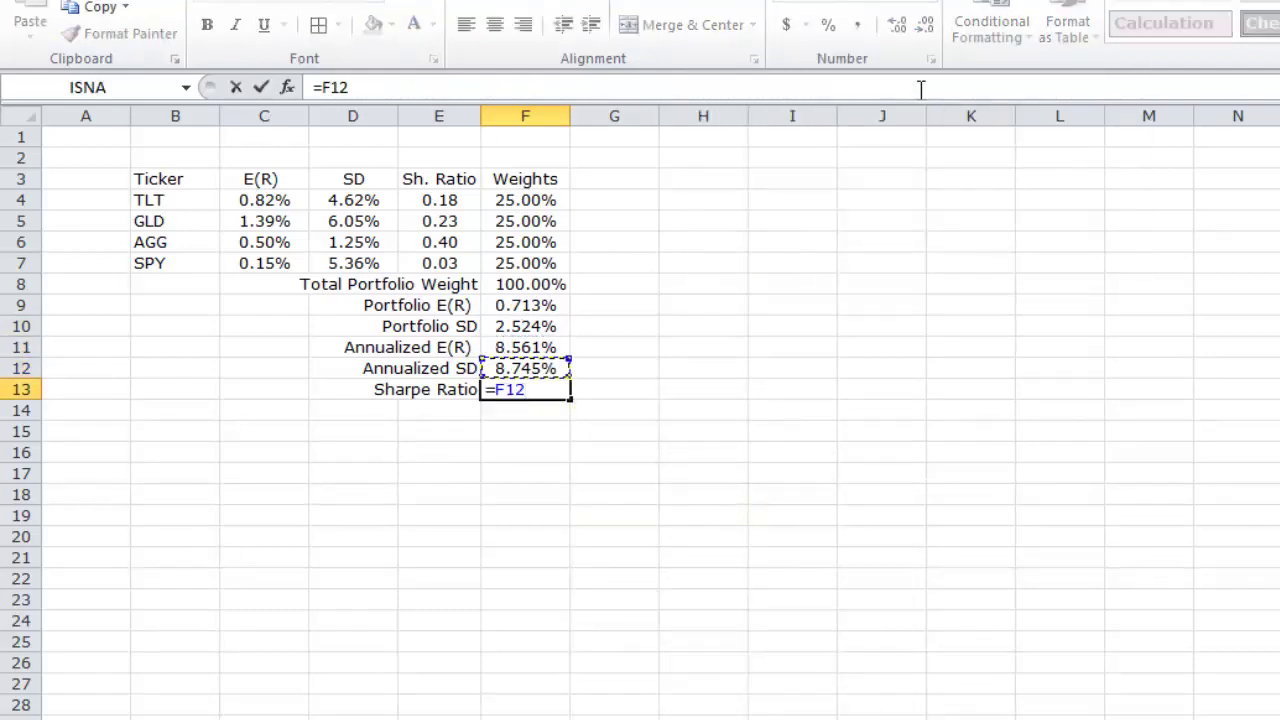
text(/)
key(Up)
key(Return)
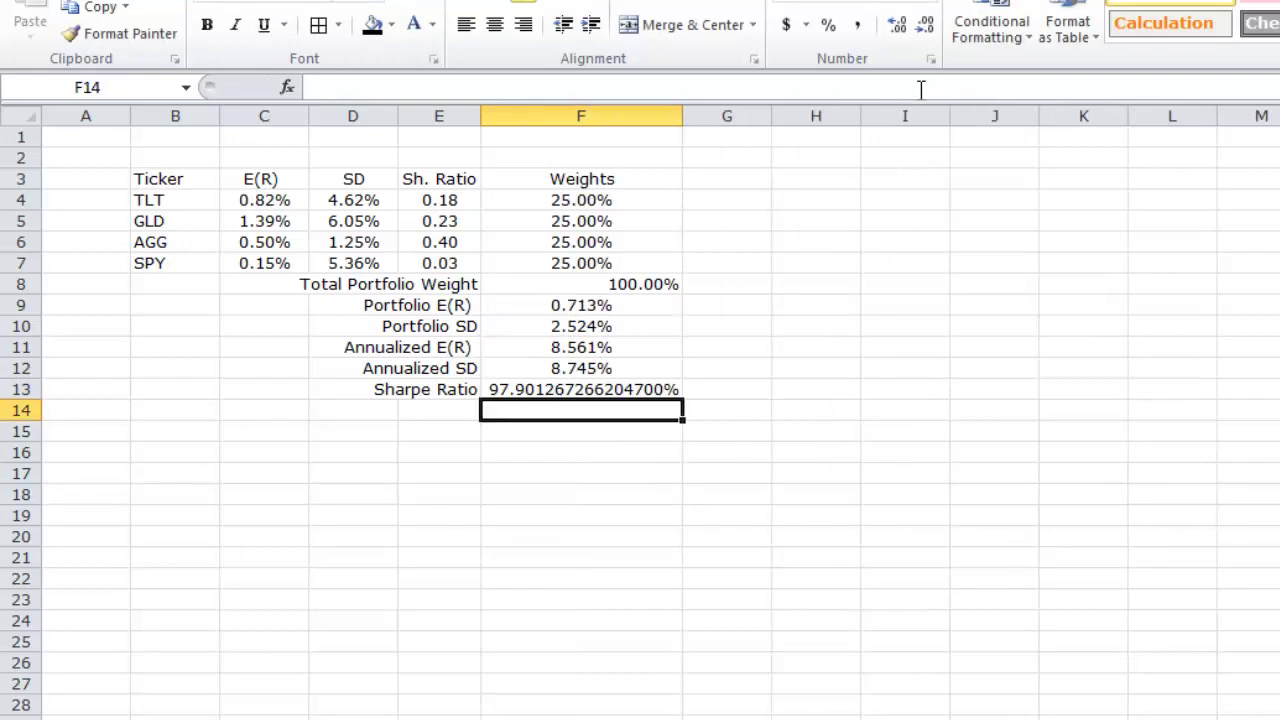
Format the Sharpe Ratio in F13 as a centred number with two decimal places.
key(Up)
key(ctrl+shift+1)
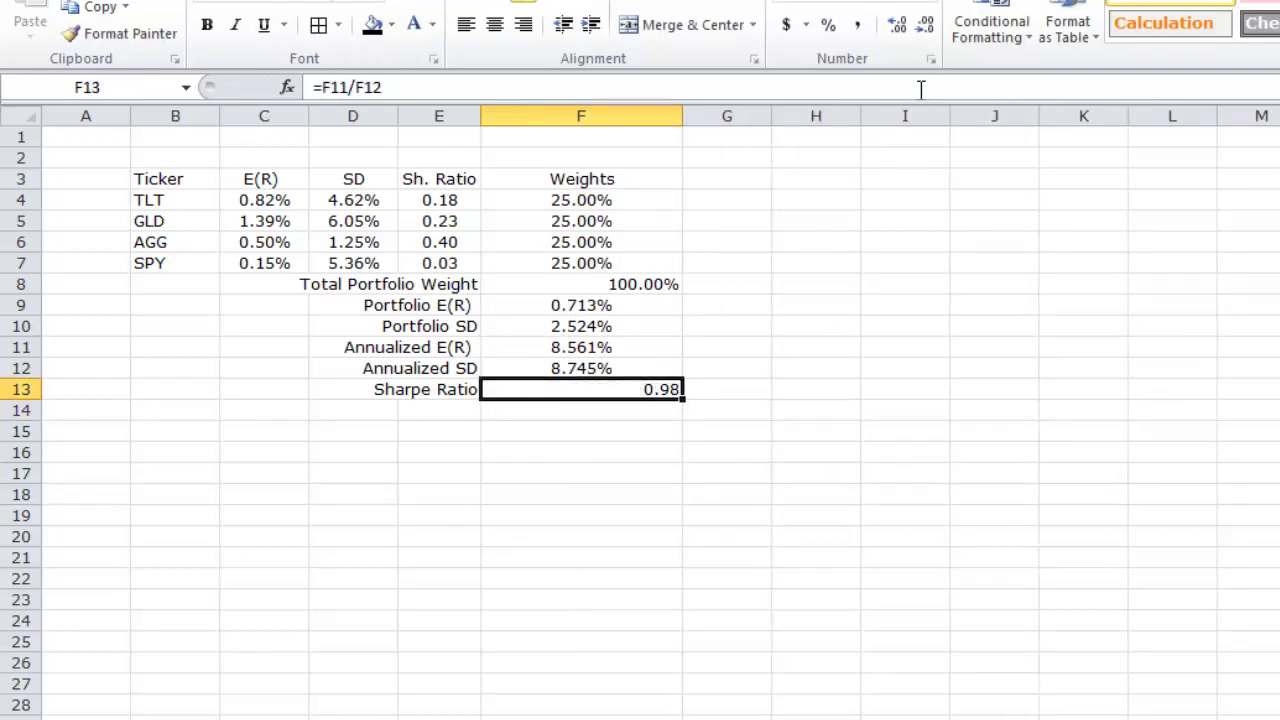
key(alt+h)
key(a)
key(c)
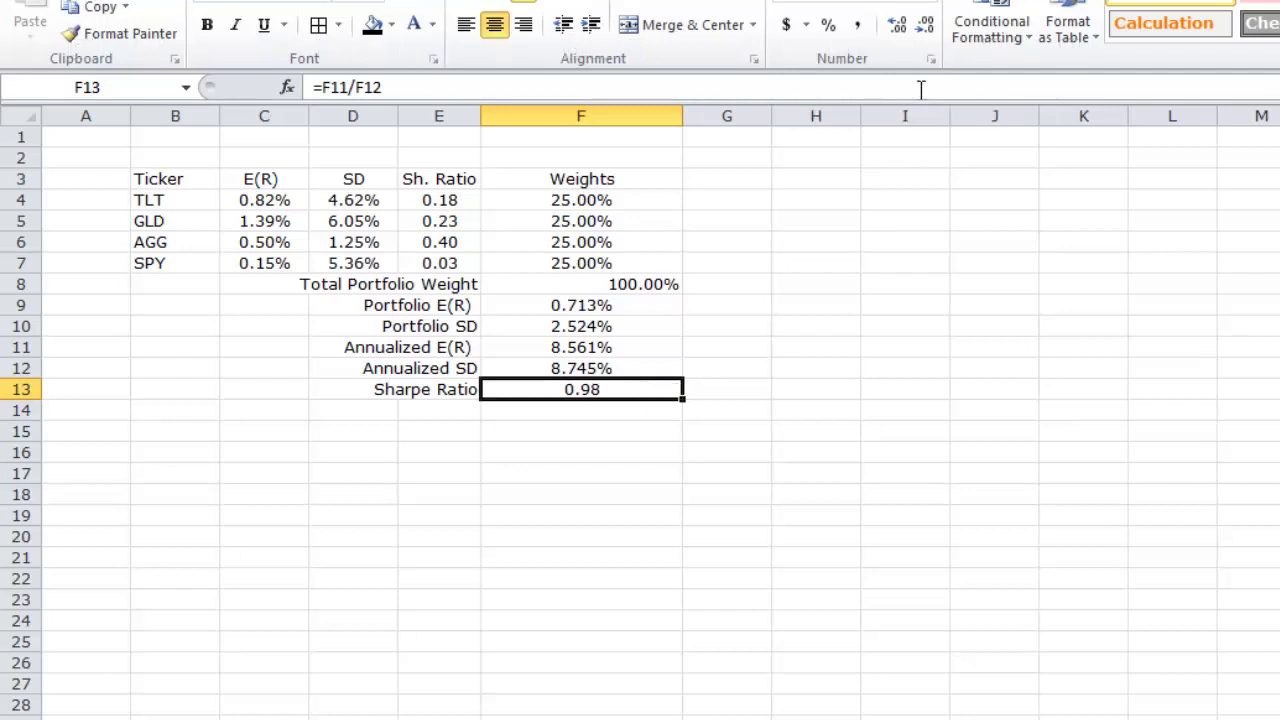
Centre the total portfolio weight in F8 and autofit the width of column F.
key(Up)
key(Up)
key(Up)
key(Up)
key(Up)
key(alt+h)
key(a)
key(c)
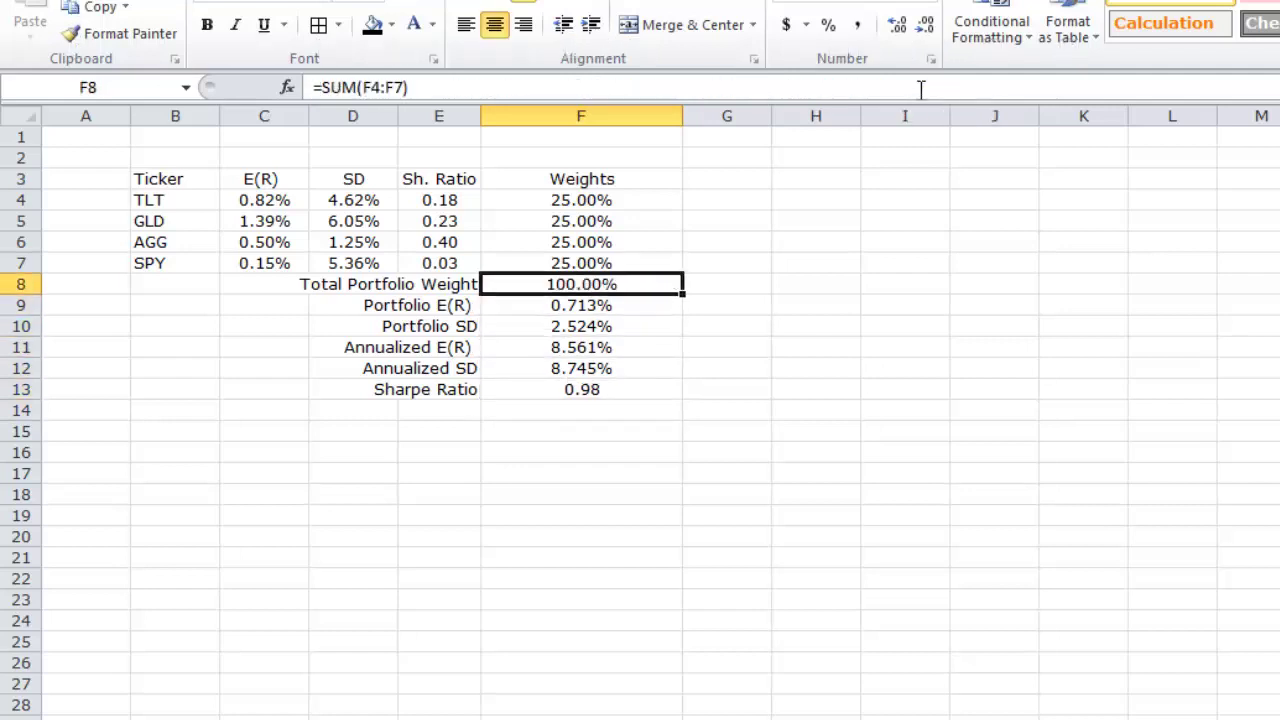
key(Down)
double_click(682, 114)
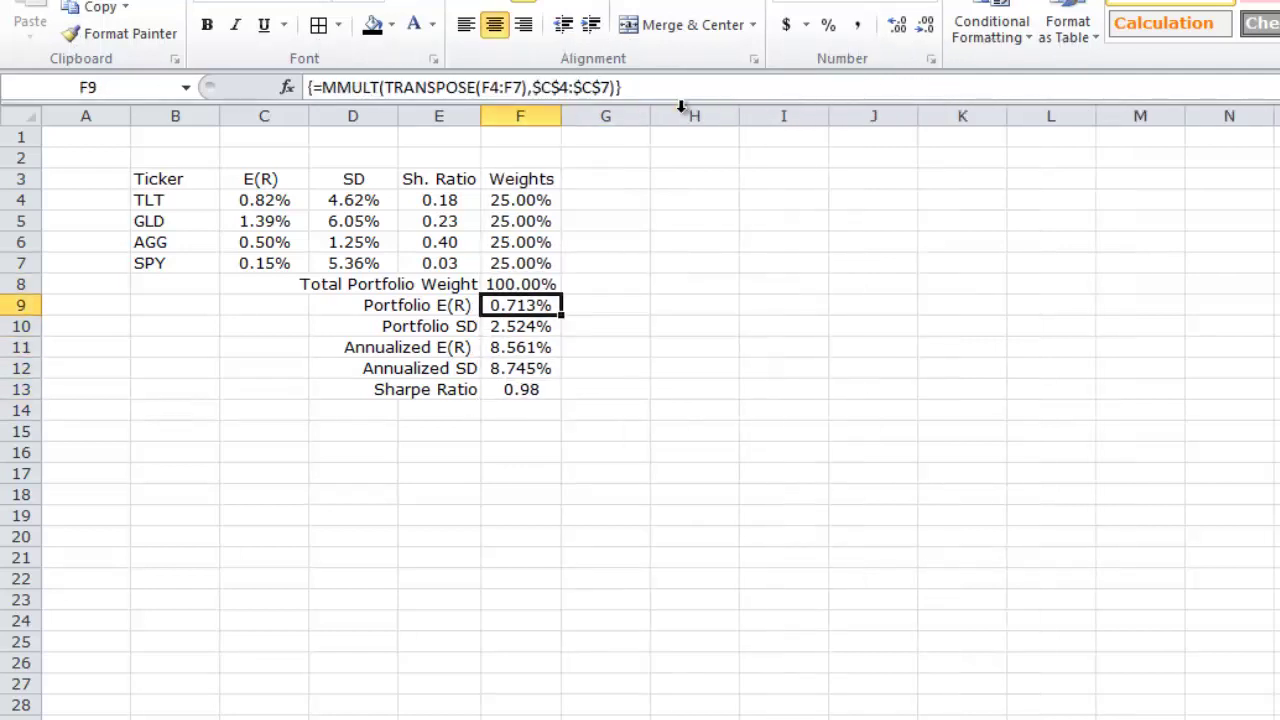
Add the column header "Min. Var." in G3, beside Weights.
click(680, 246)
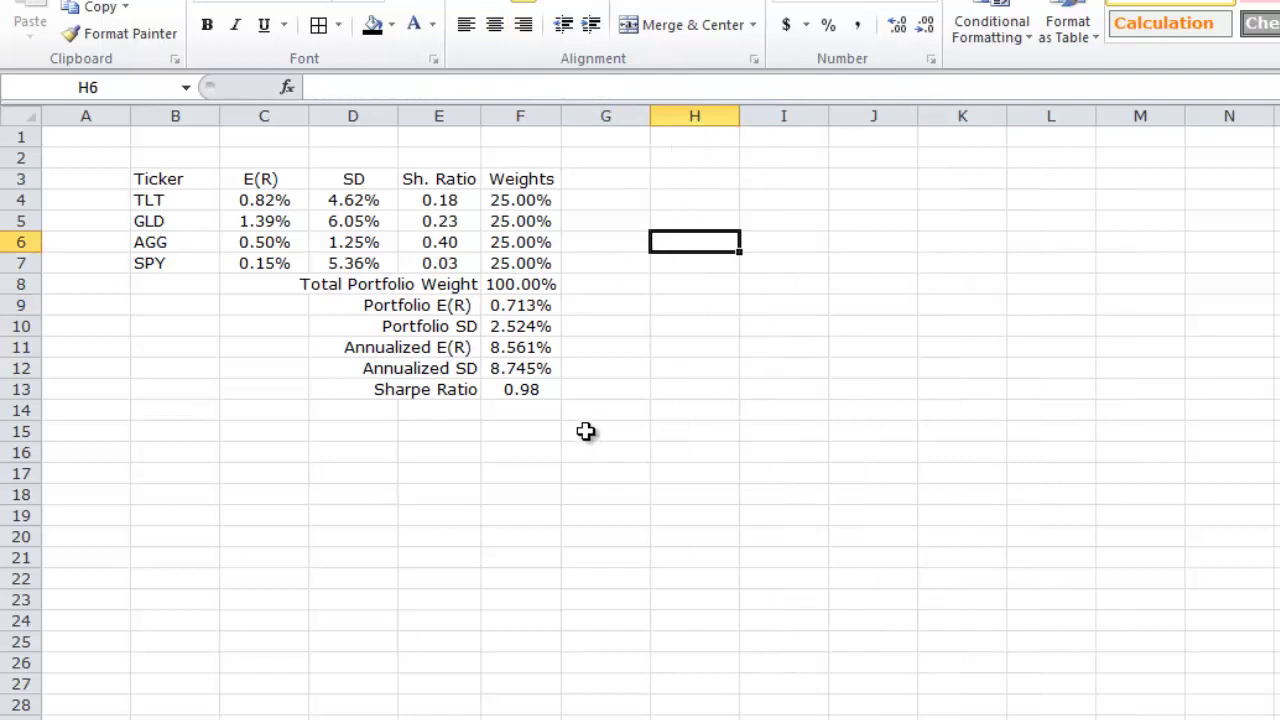
click(602, 177)
text(Min)
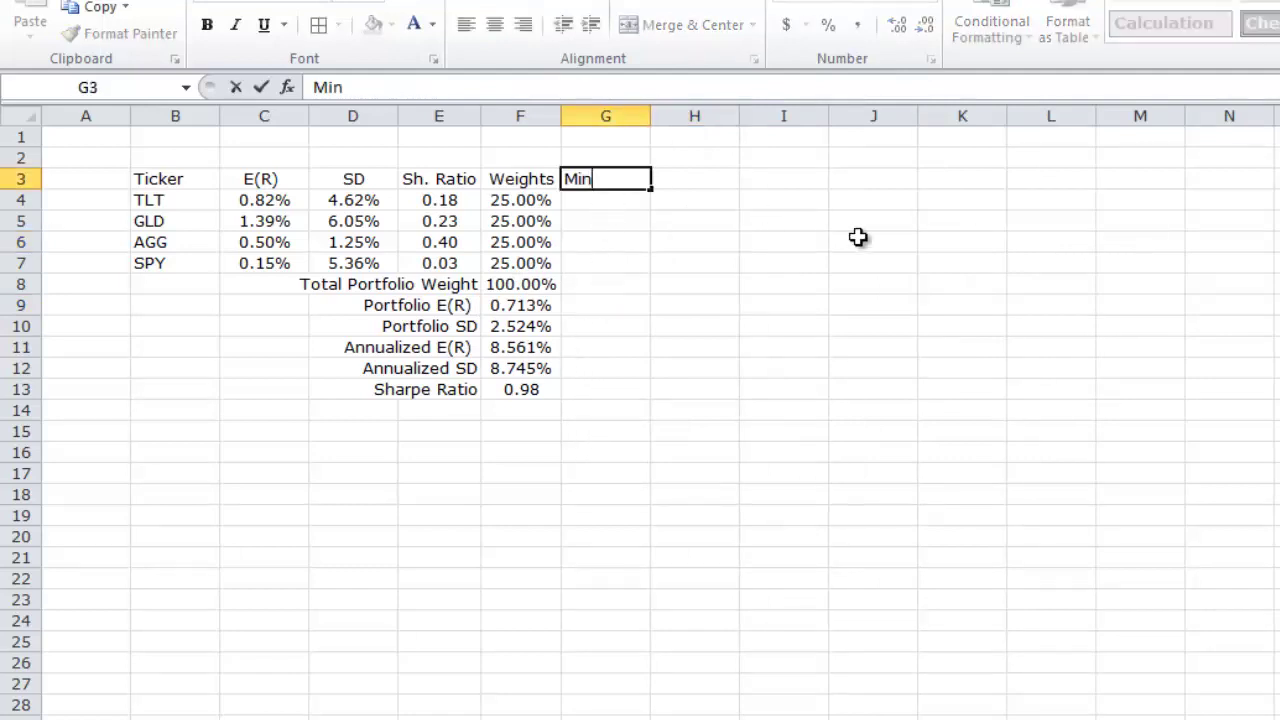
text(. Var.)
key(Return)
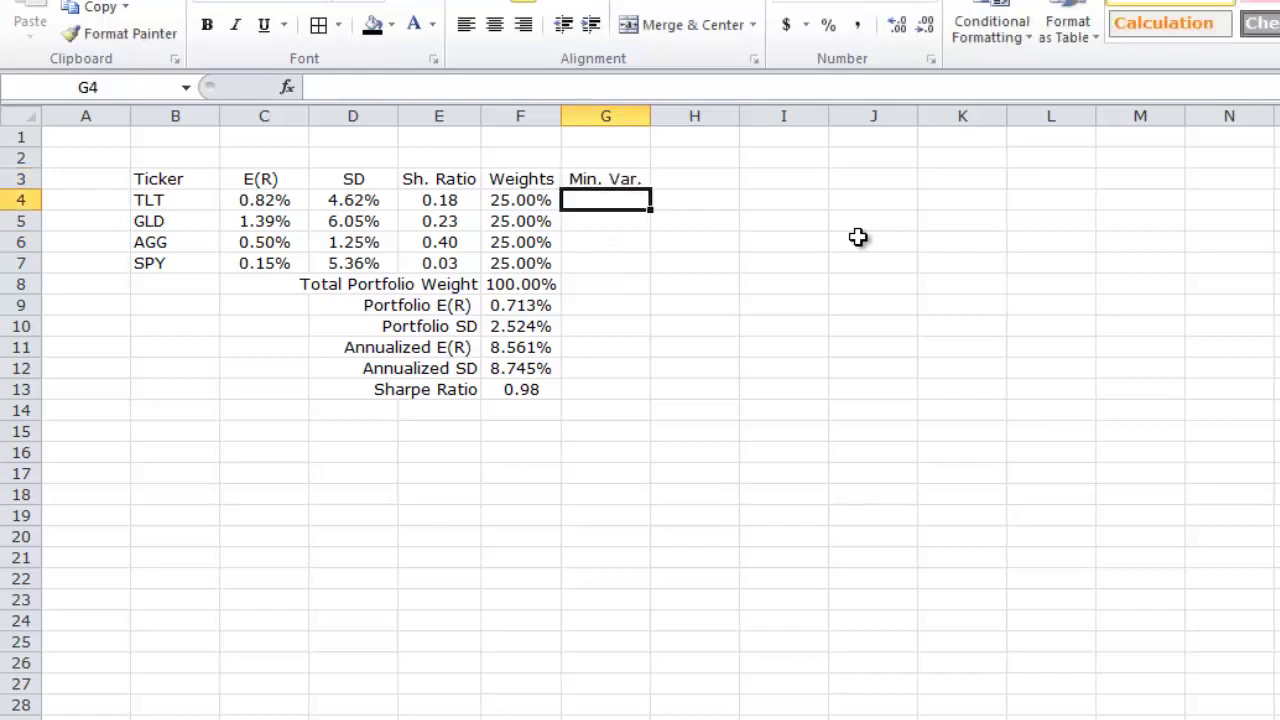
Copy the weights and portfolio statistics in F4:F13 into the Min. Var. column starting at G4.
key(Left)
key(shift+Down)
key(shift+Down)
key(shift+Down)
key(shift+Down)
key(shift+Down)
key(shift+Down)
key(shift+Down)
key(shift+Down)
key(shift+Down)
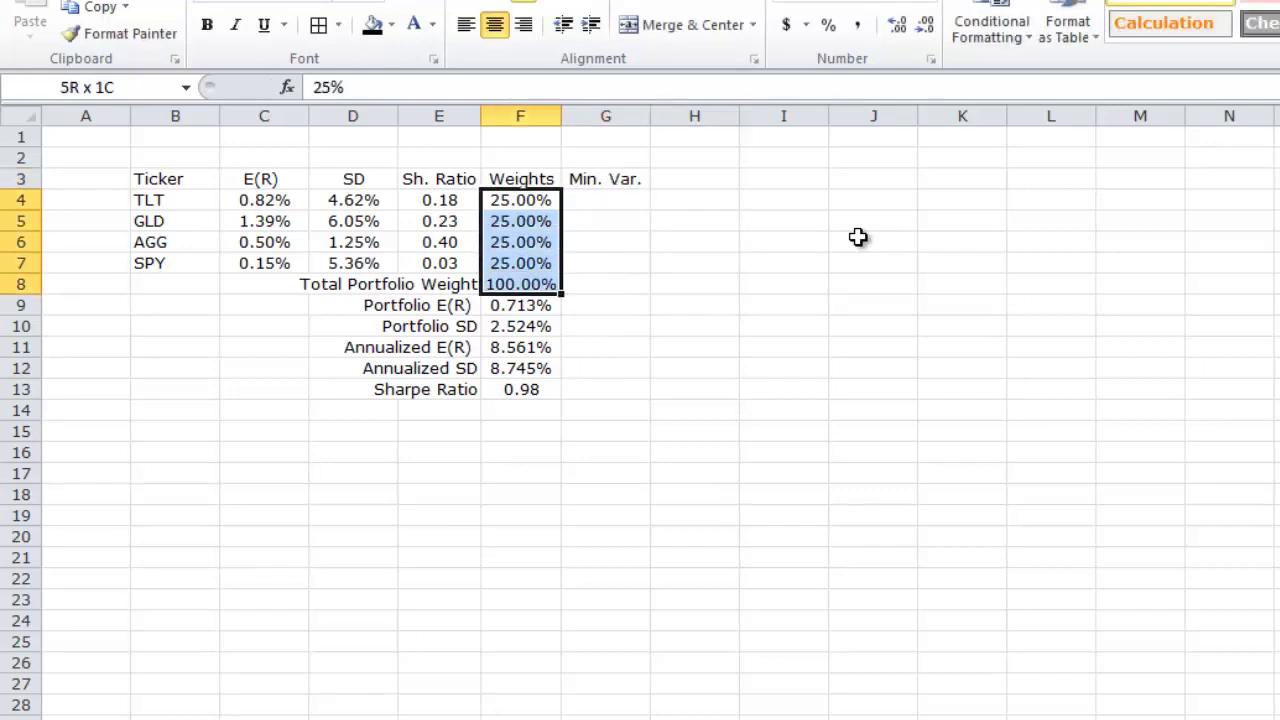
key(ctrl+c)
key(Right)
key(ctrl+v)
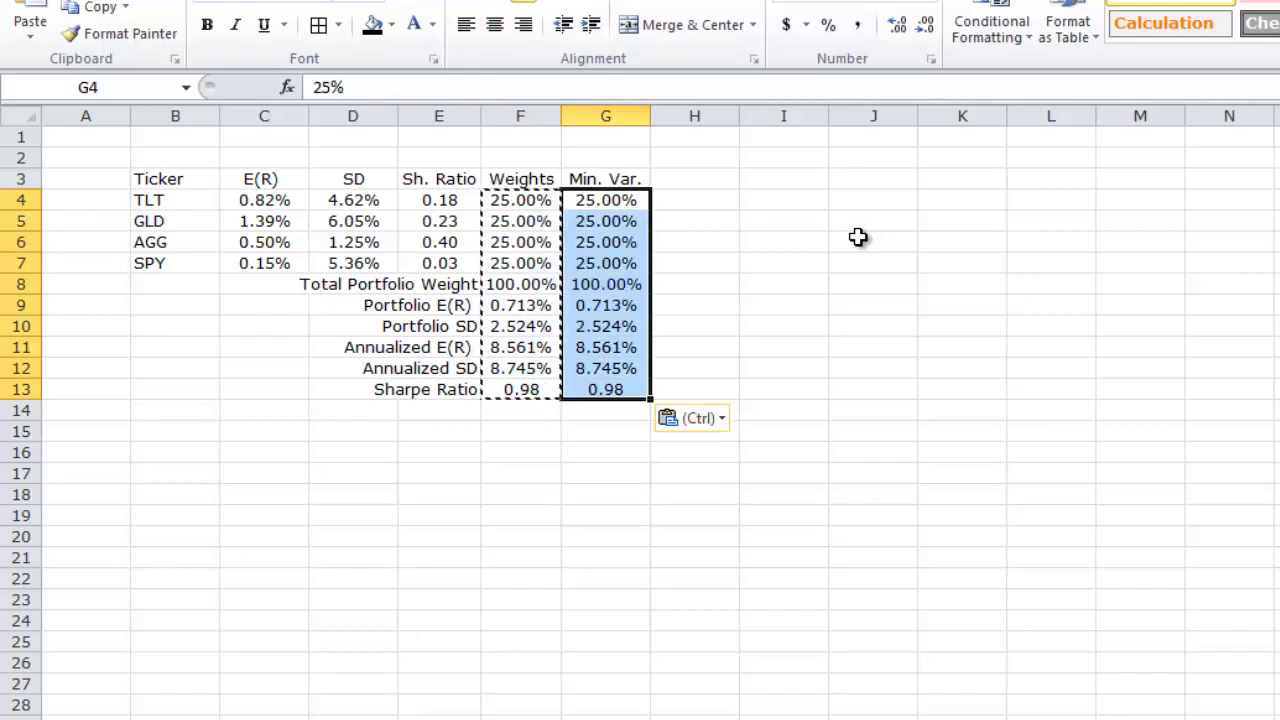
key(Up)
key(Down)
key(shift+Down)
key(shift+Down)
key(shift+Down)
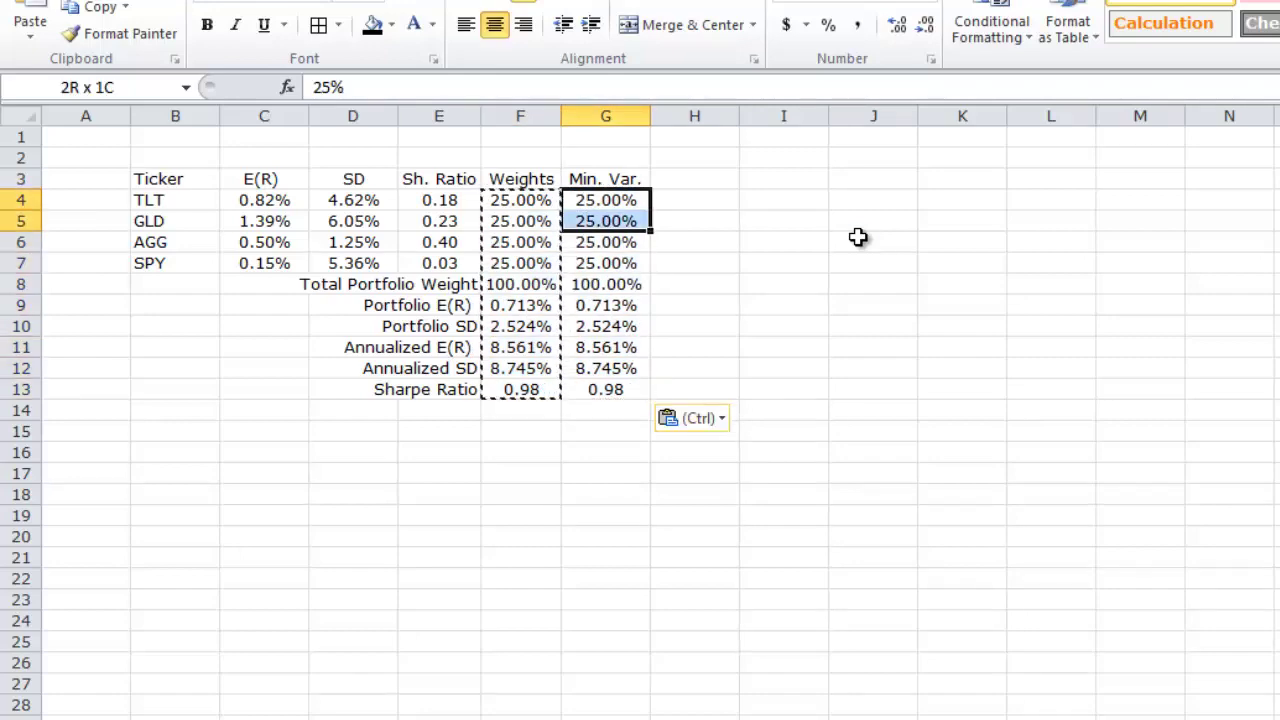
key(Up)
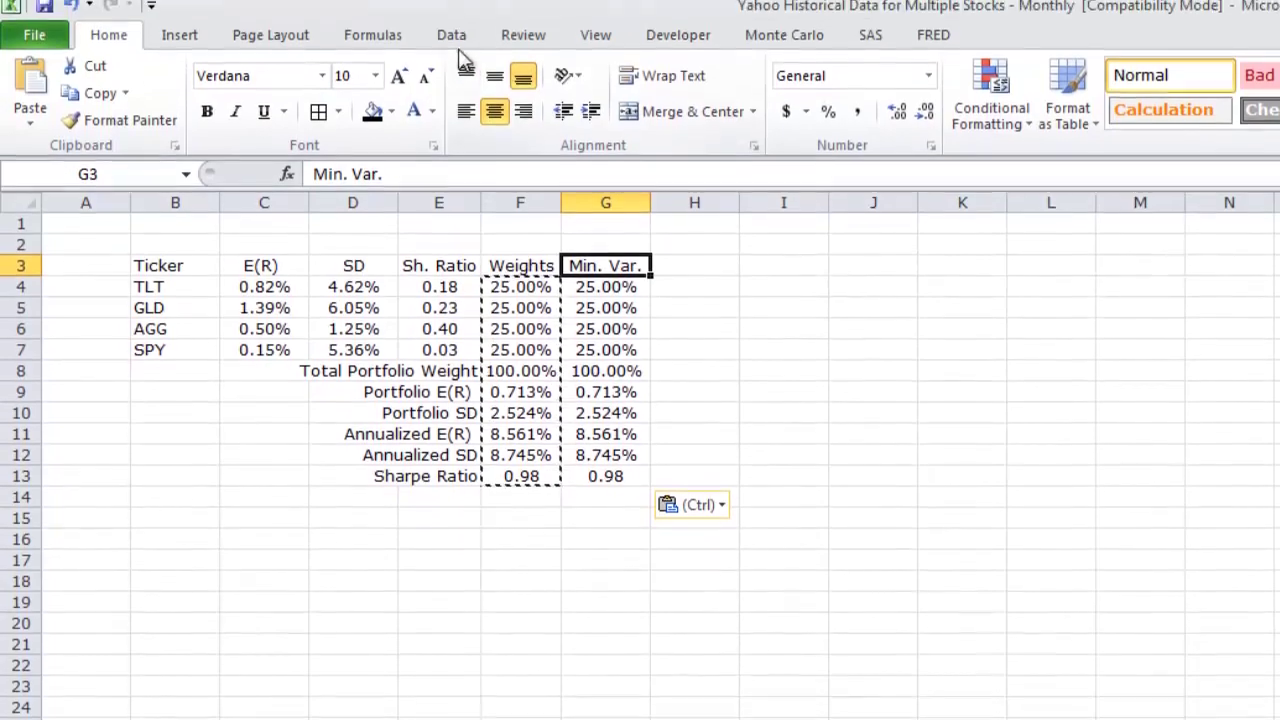
Set up Solver to minimize the portfolio SD in G10 by changing the weights in G4:G7.
click(449, 40)
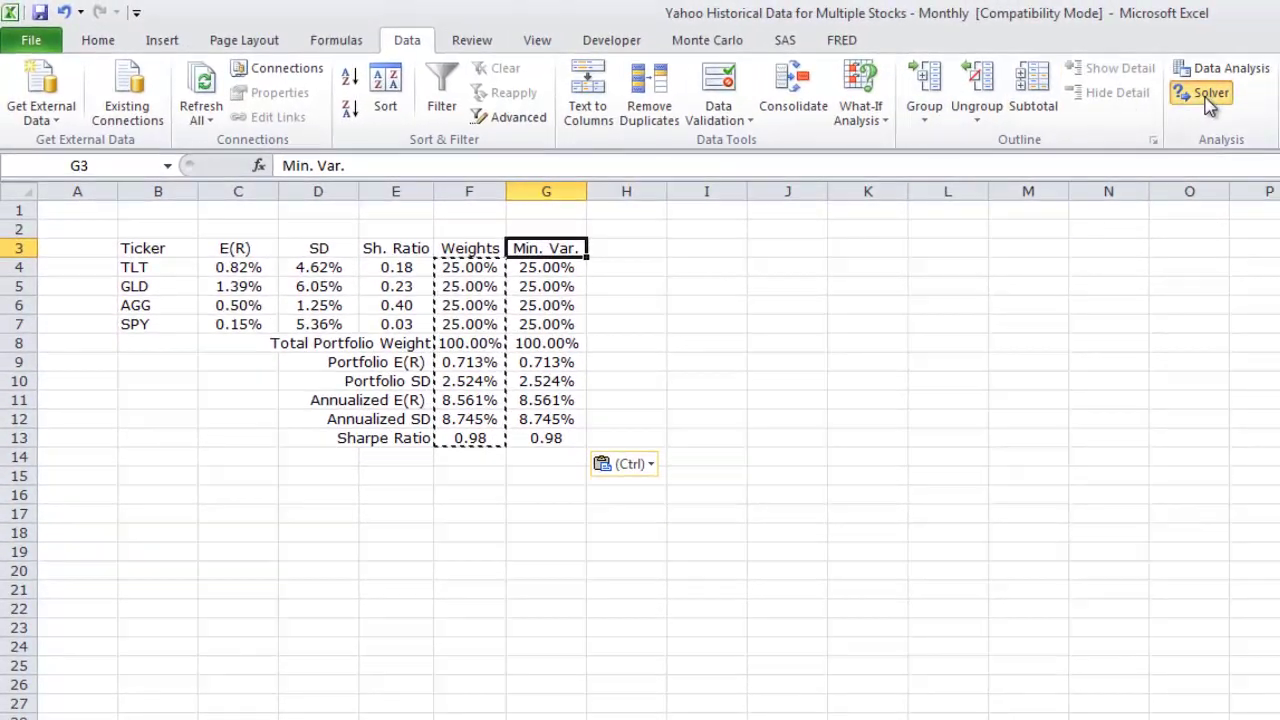
click(1207, 92)
drag(358, 210, 492, 469)
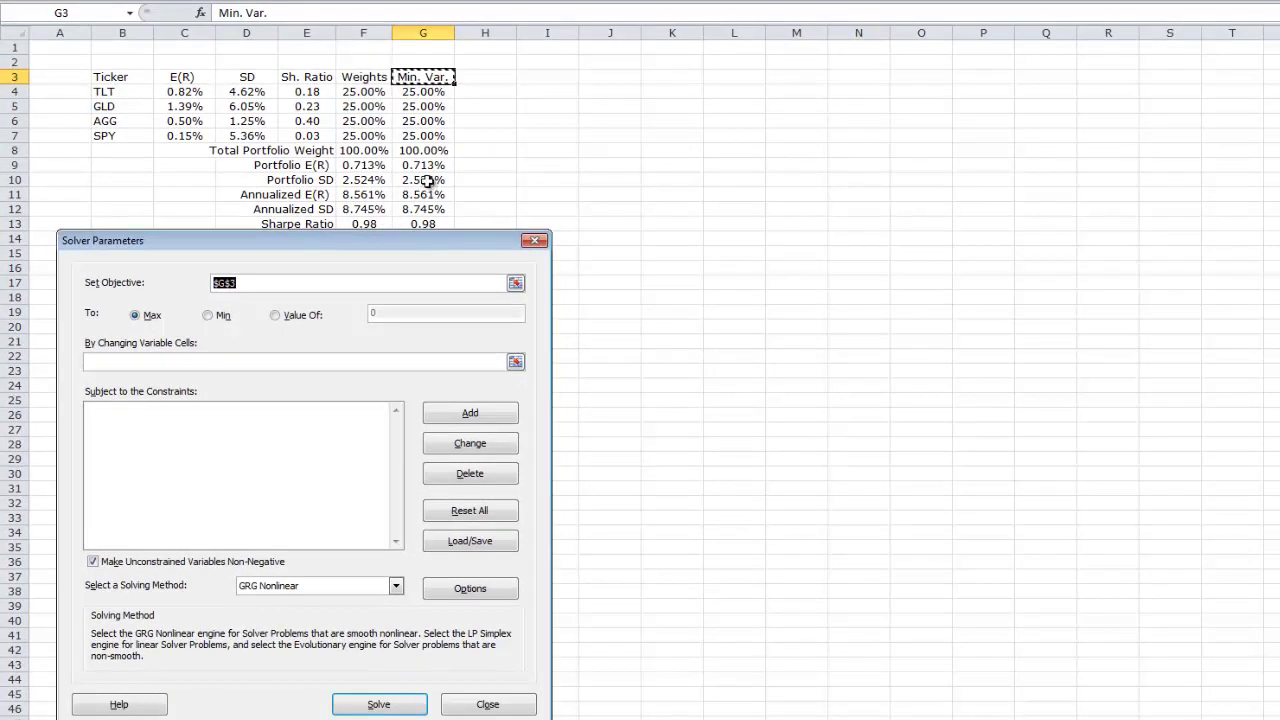
click(424, 180)
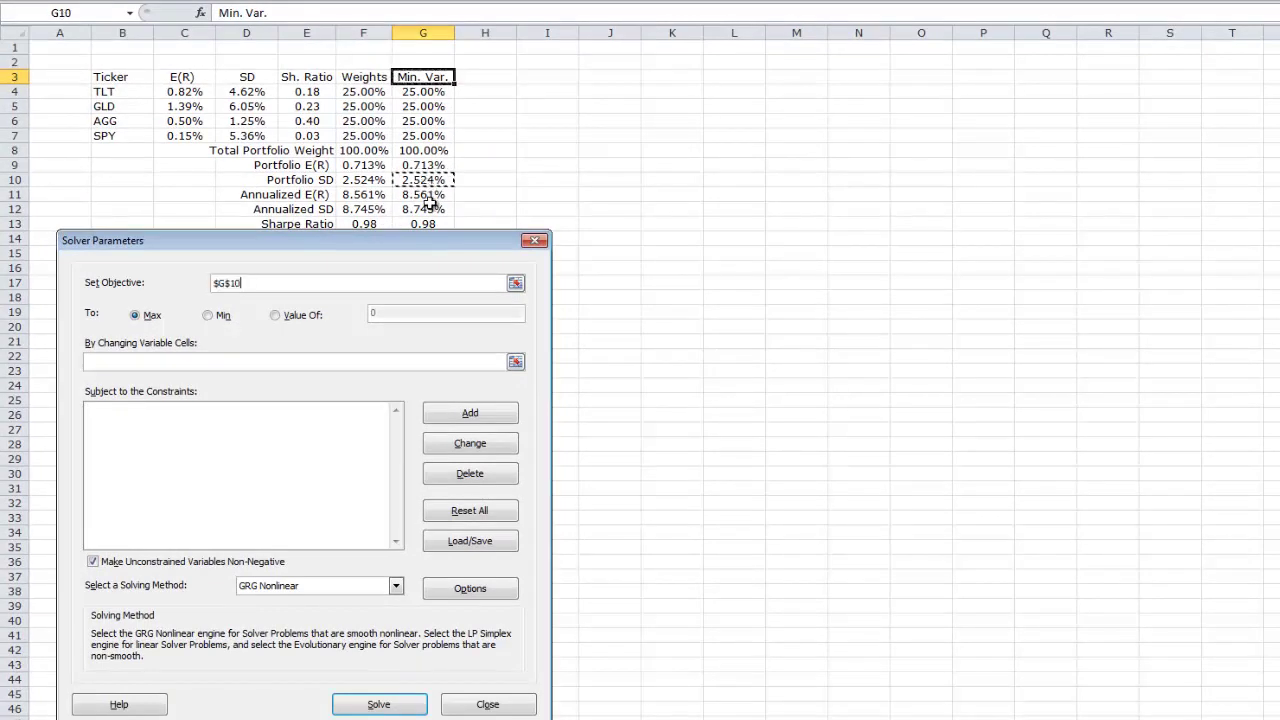
click(207, 316)
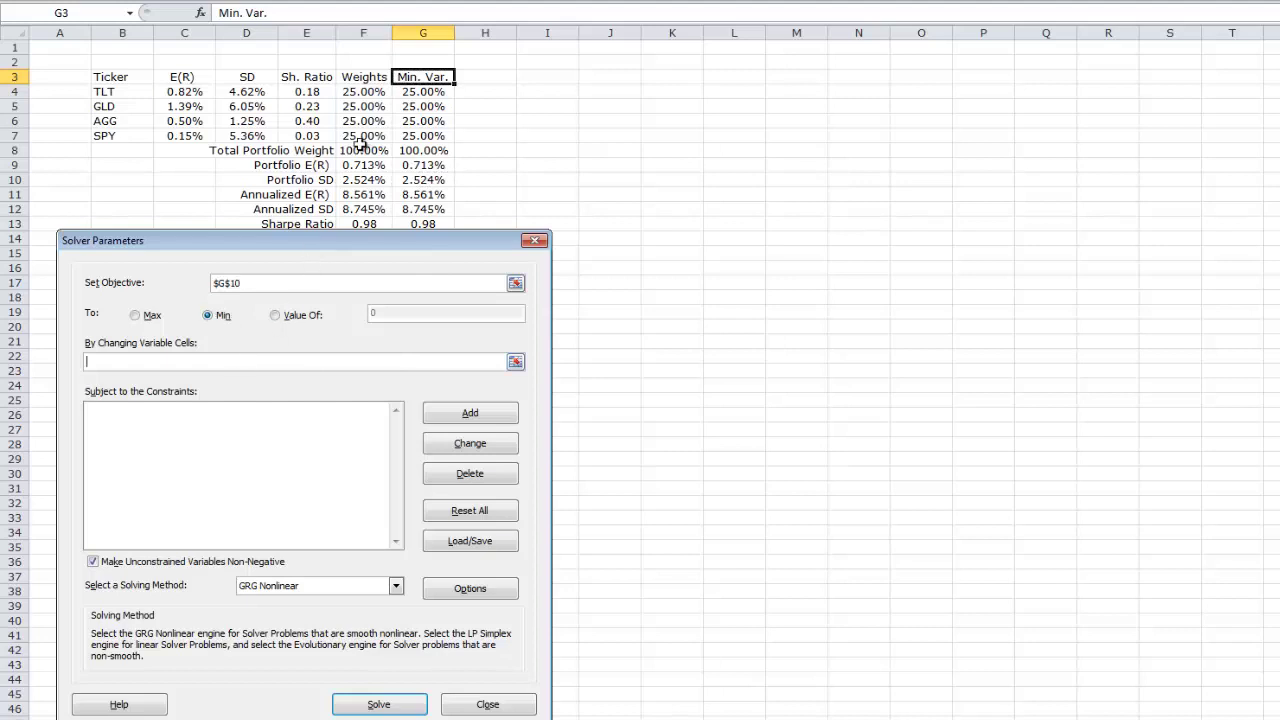
drag(413, 93, 422, 136)
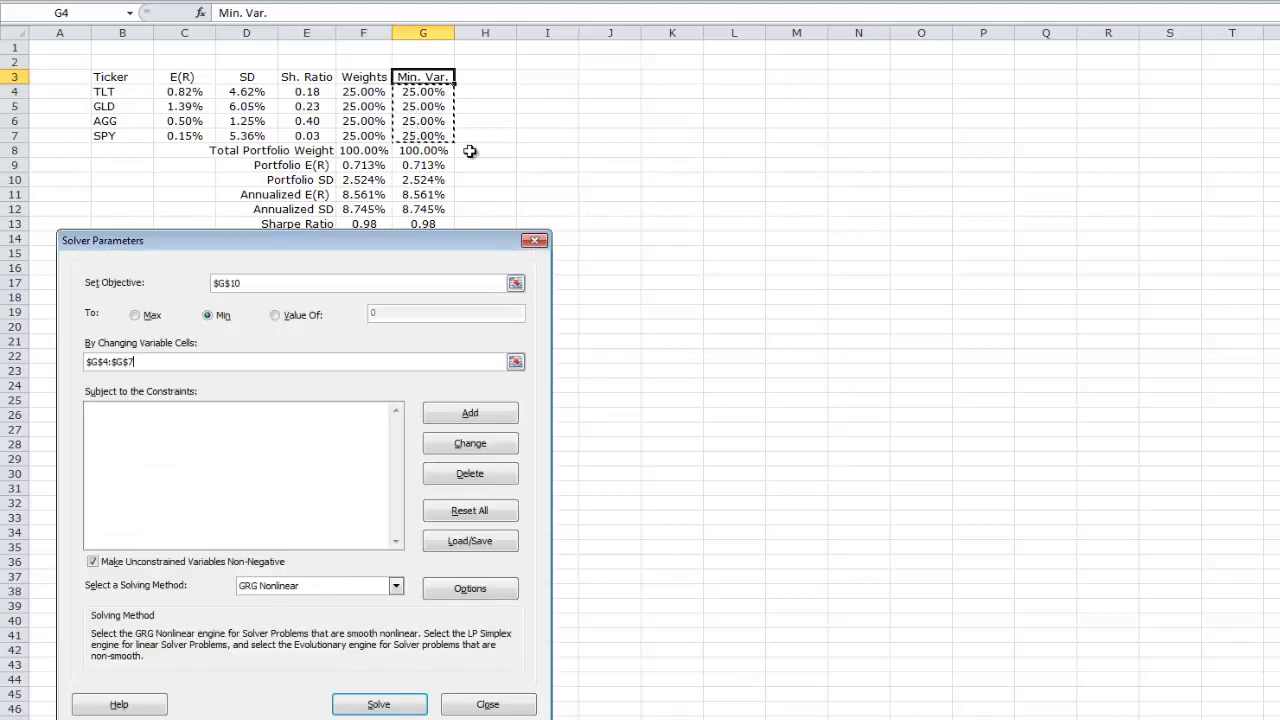
click(306, 426)
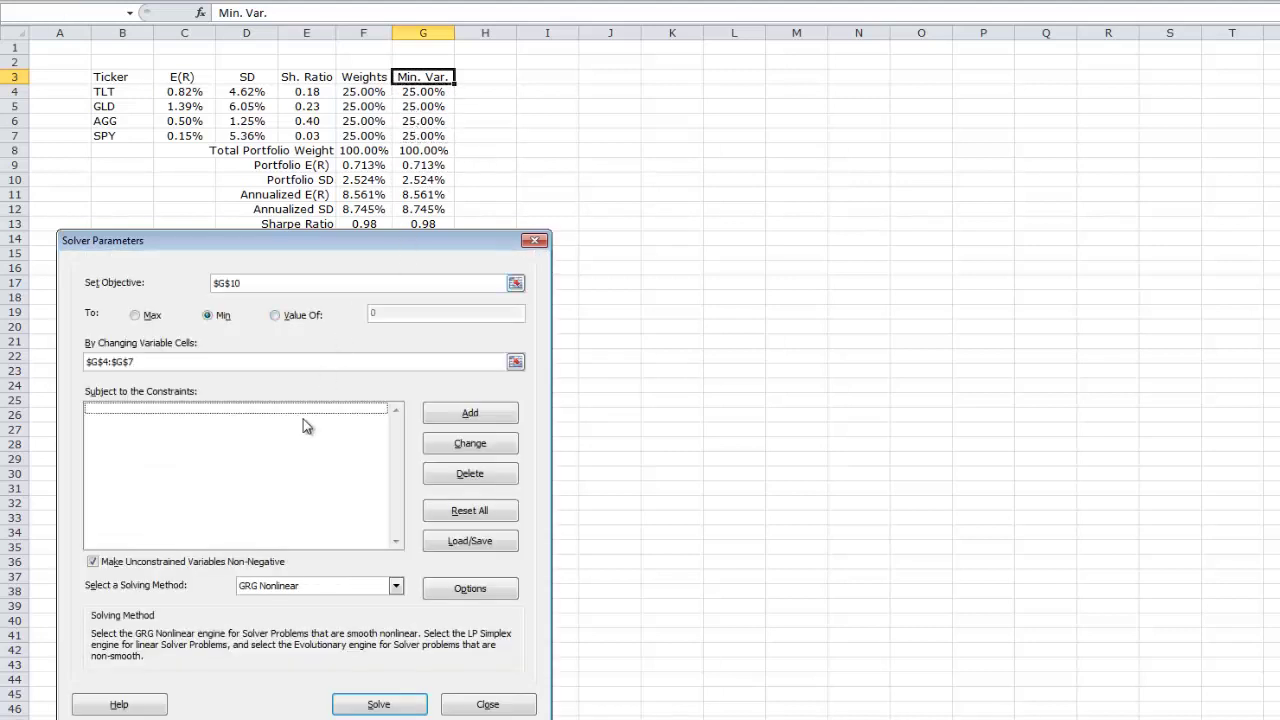
Add a Solver constraint that the total portfolio weight in G8 equals 1.
click(466, 412)
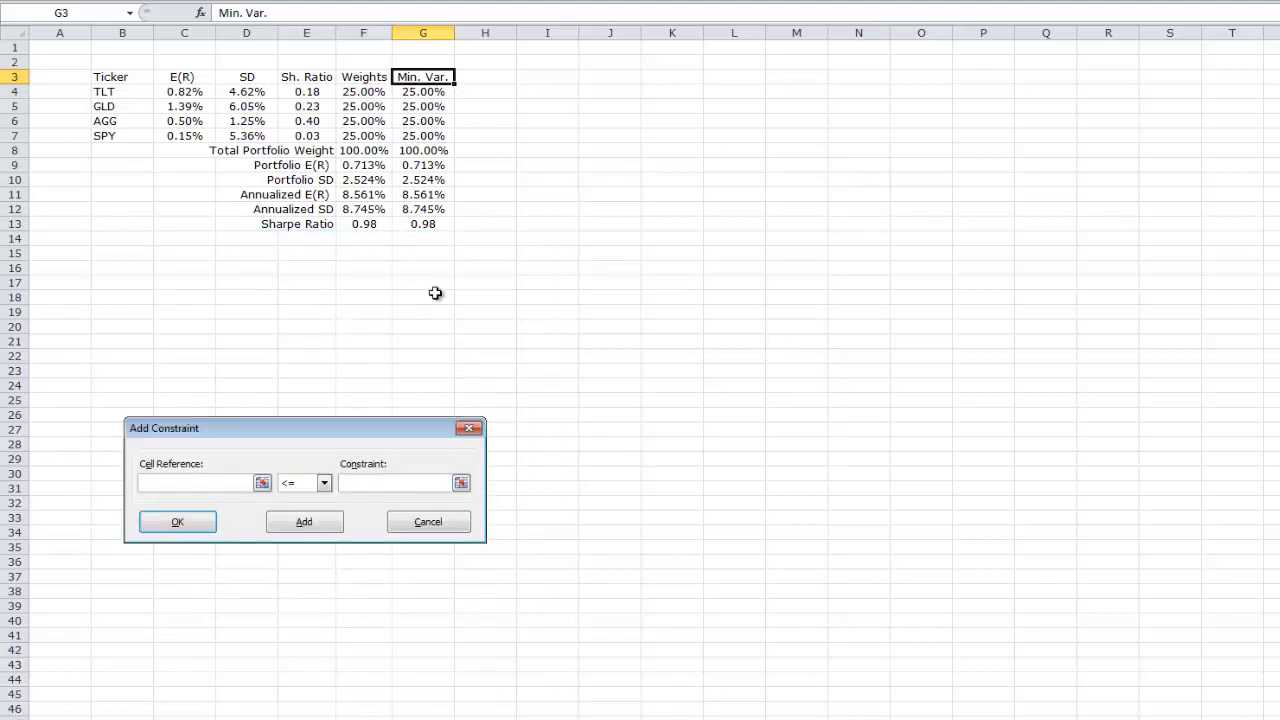
click(425, 151)
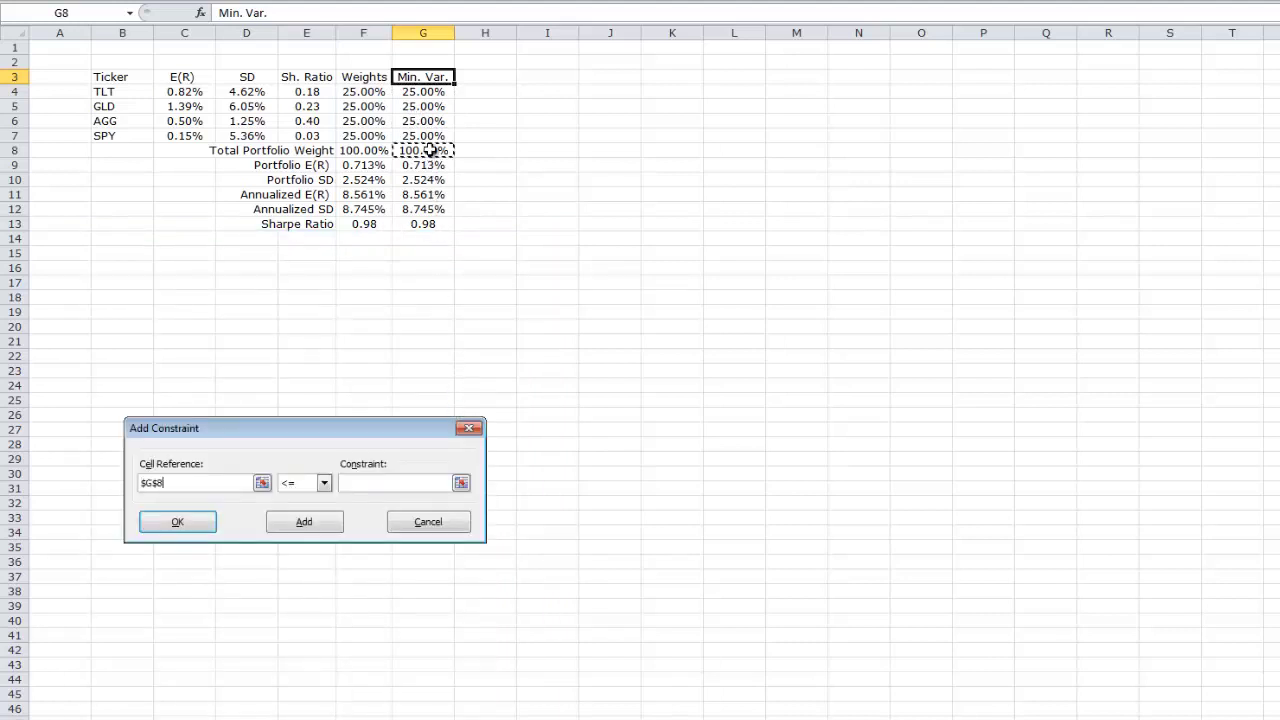
click(324, 484)
click(298, 510)
click(345, 485)
text(1)
click(177, 522)
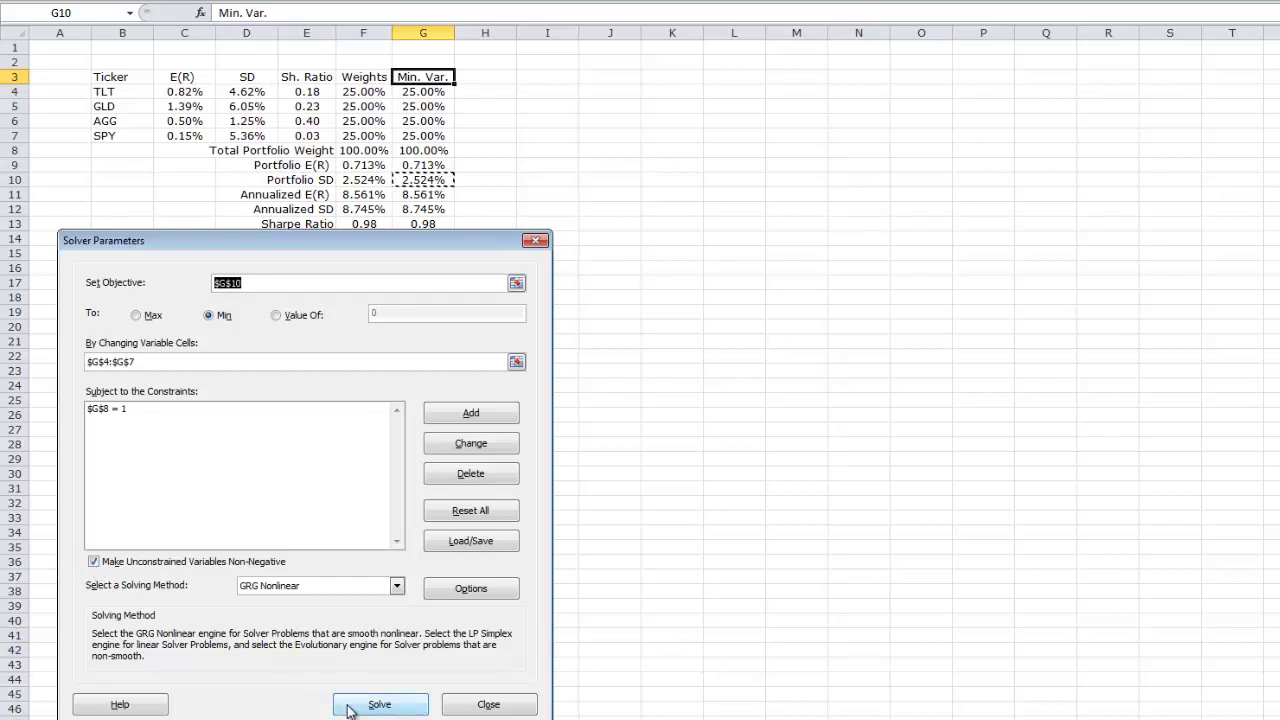
Solve for the minimum variance weights with non-negative variables and keep the solution in G4:G7.
click(350, 708)
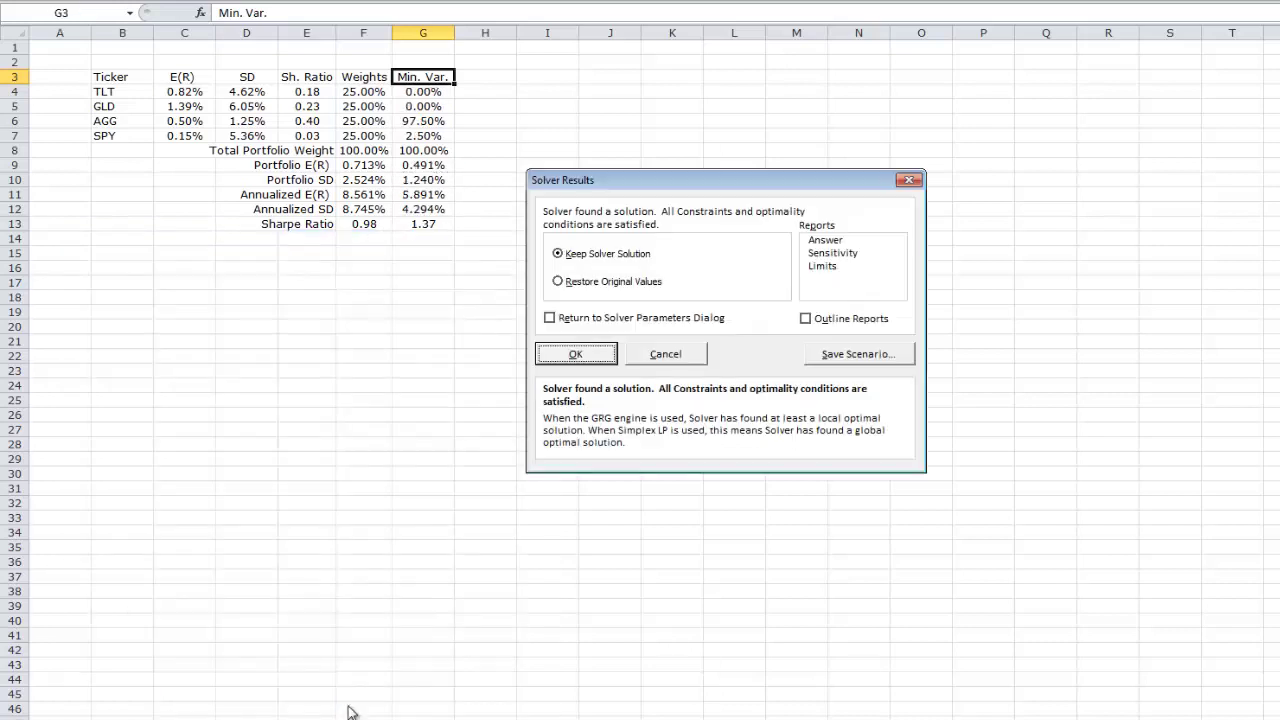
click(605, 355)
drag(429, 89, 429, 134)
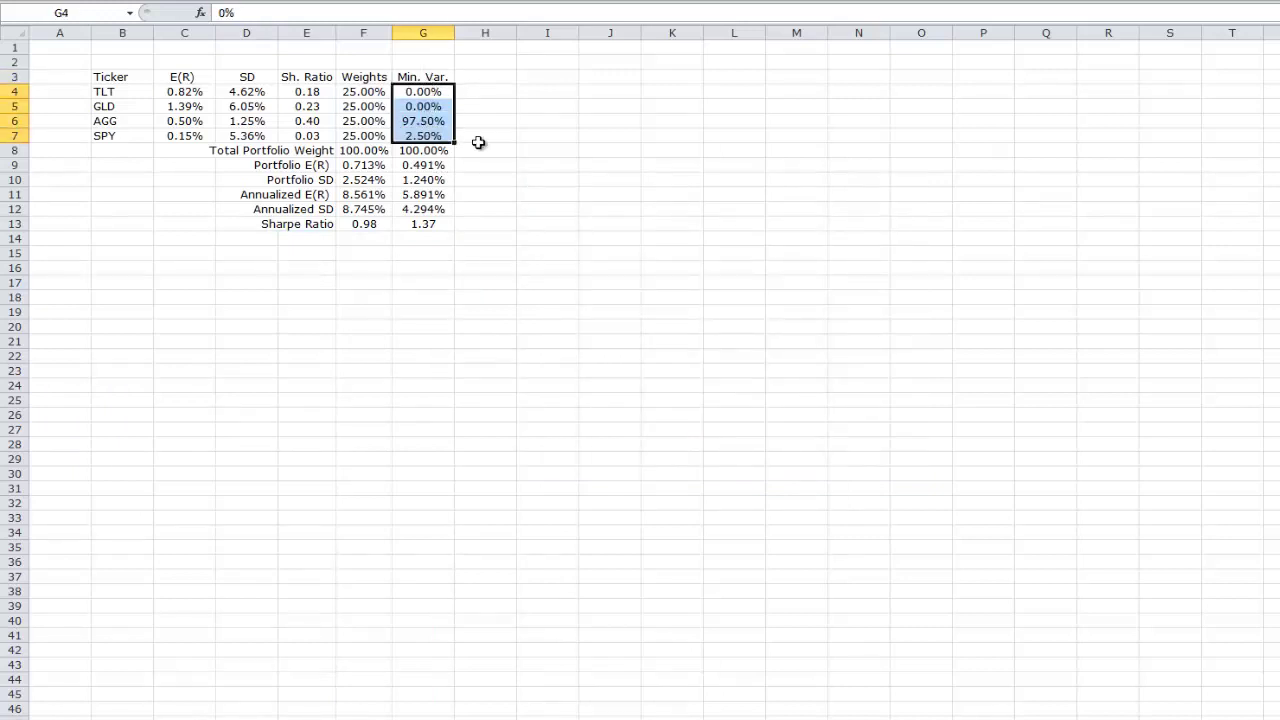
Rerun Solver without the non-negative restriction on unconstrained variables and keep the new minimum variance weights.
click(640, 2)
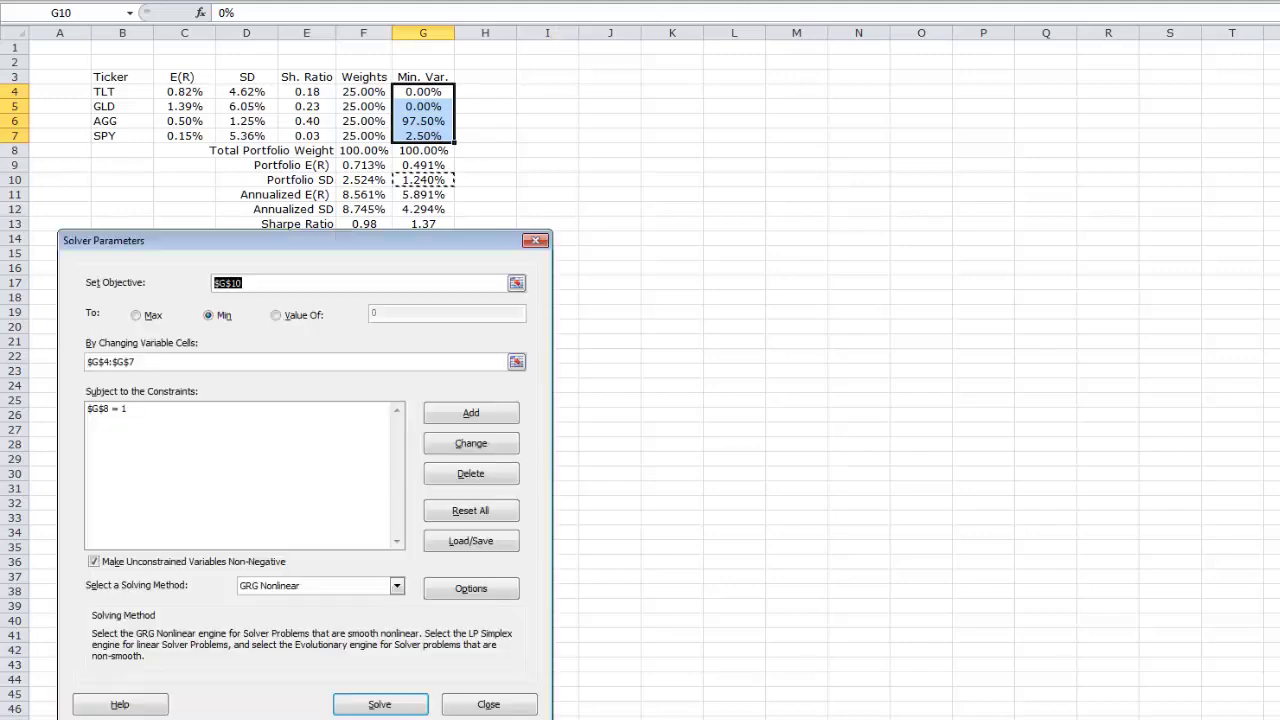
click(94, 562)
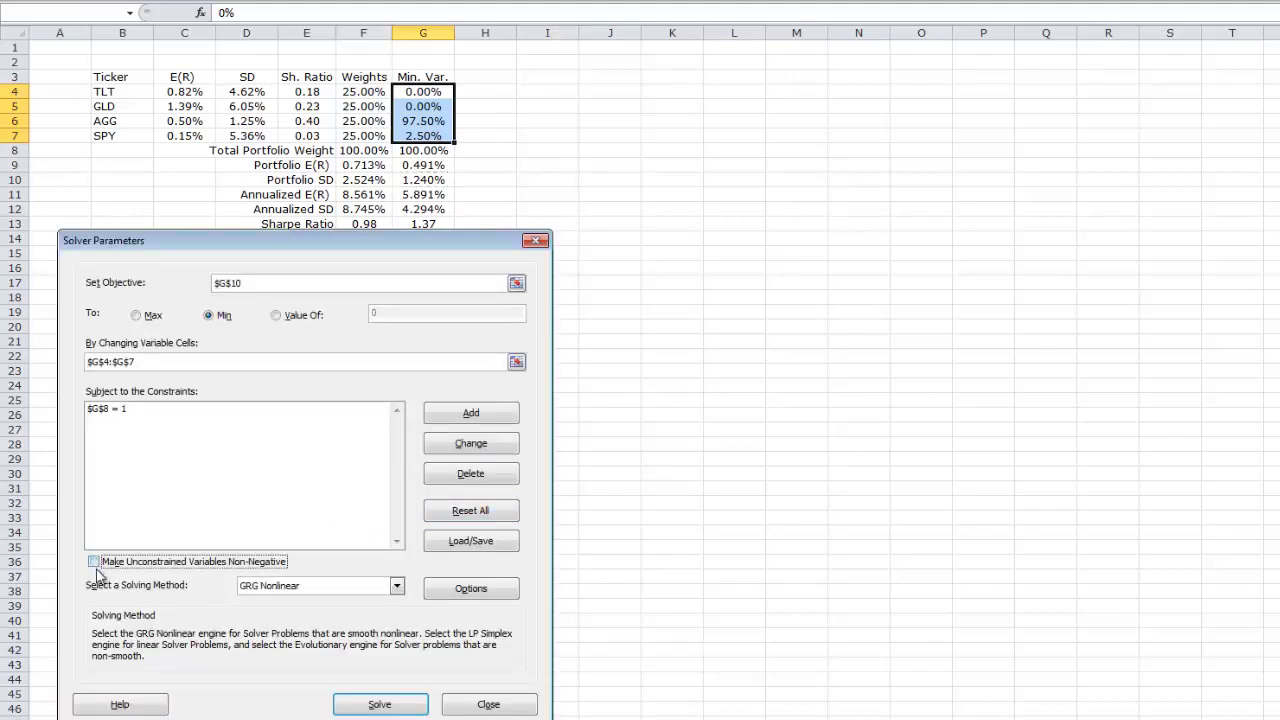
click(368, 703)
click(572, 352)
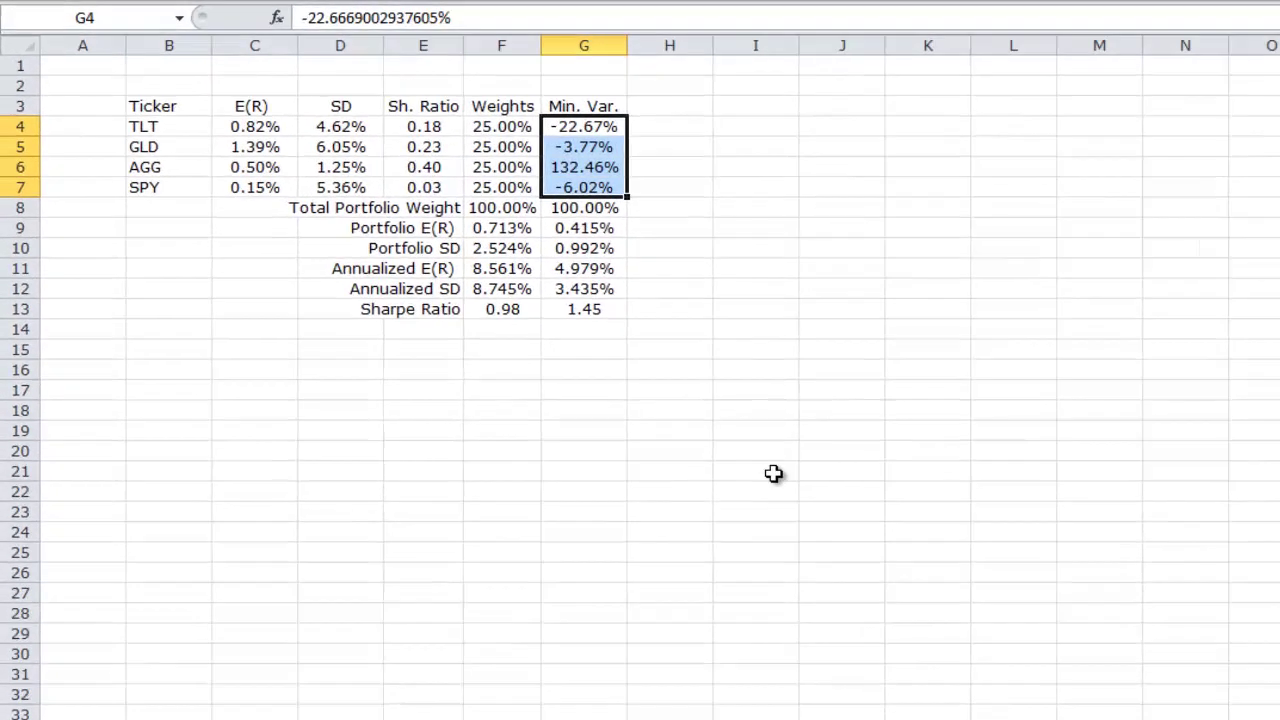
Examine the minimum variance weights in G4:G7 and the resulting portfolio E(R) and SD in G9:G10.
click(570, 153)
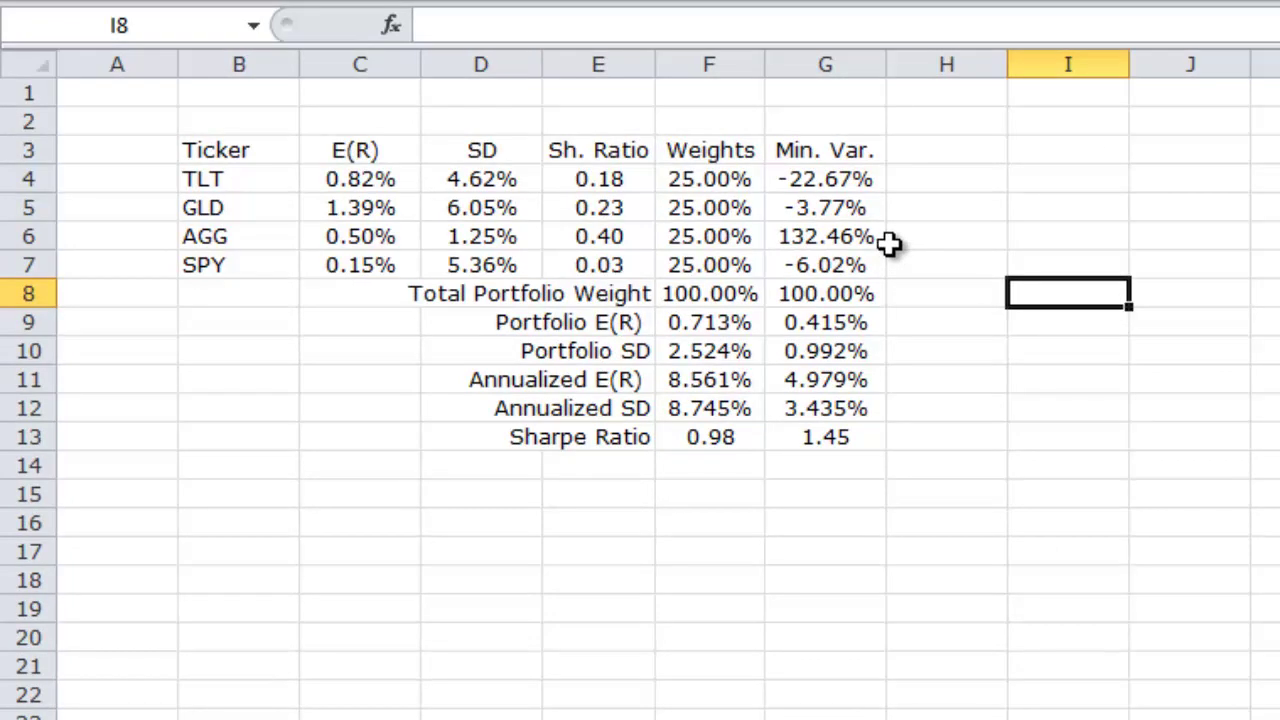
click(865, 183)
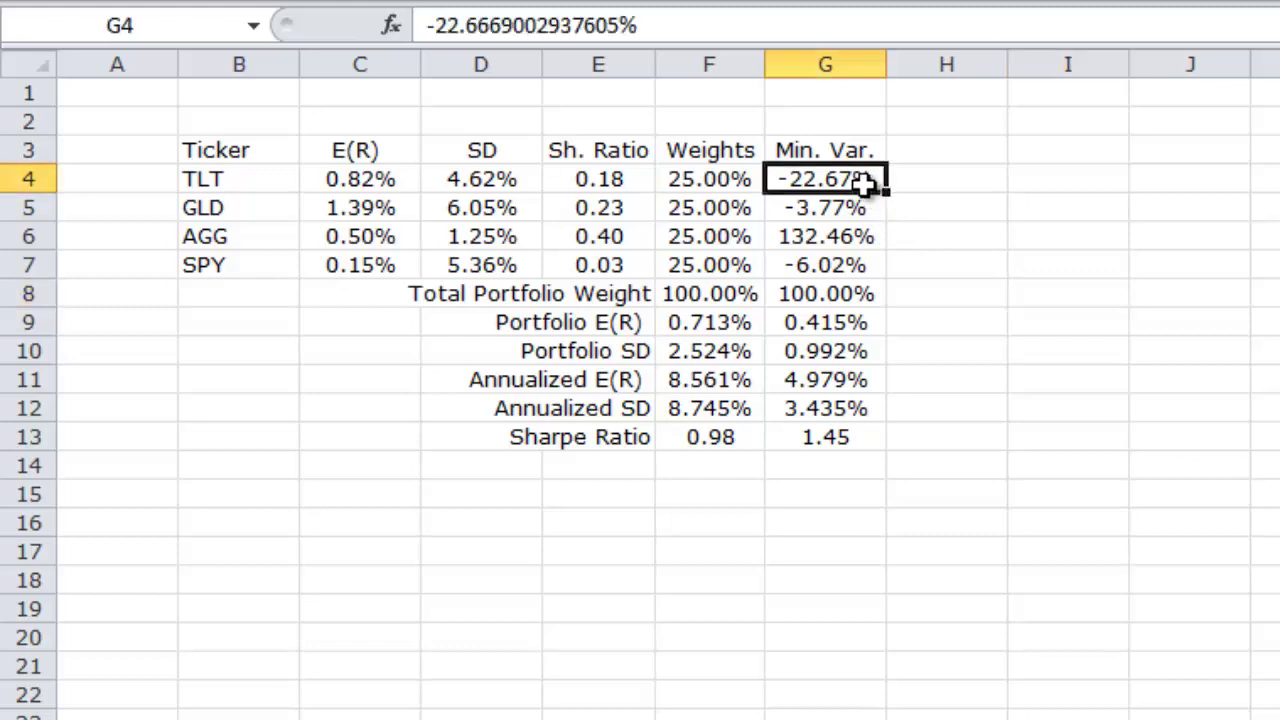
click(860, 209)
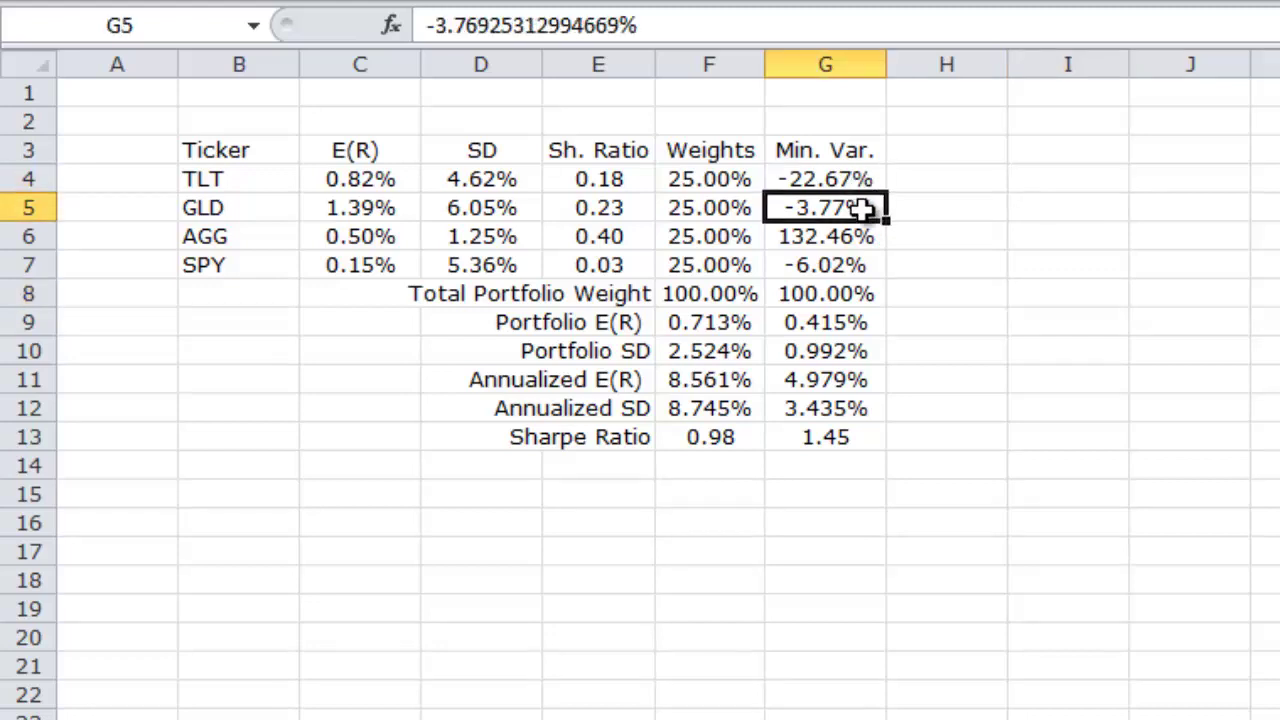
click(869, 262)
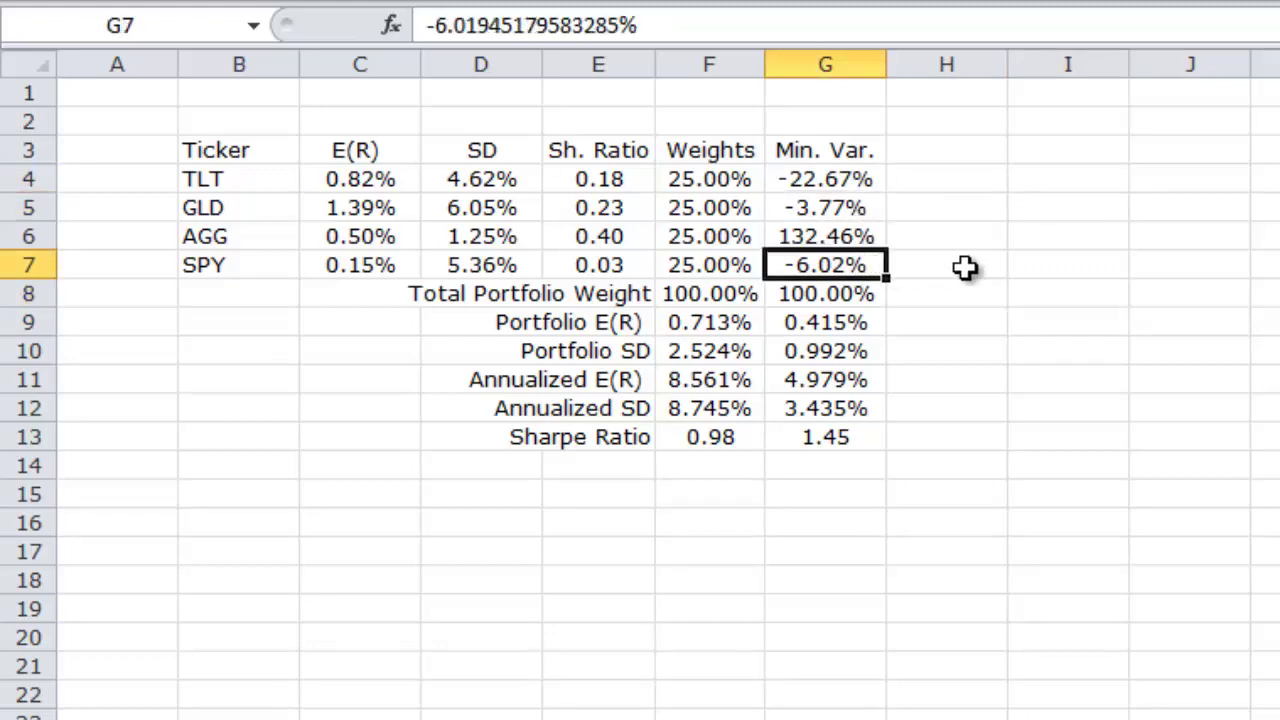
click(872, 242)
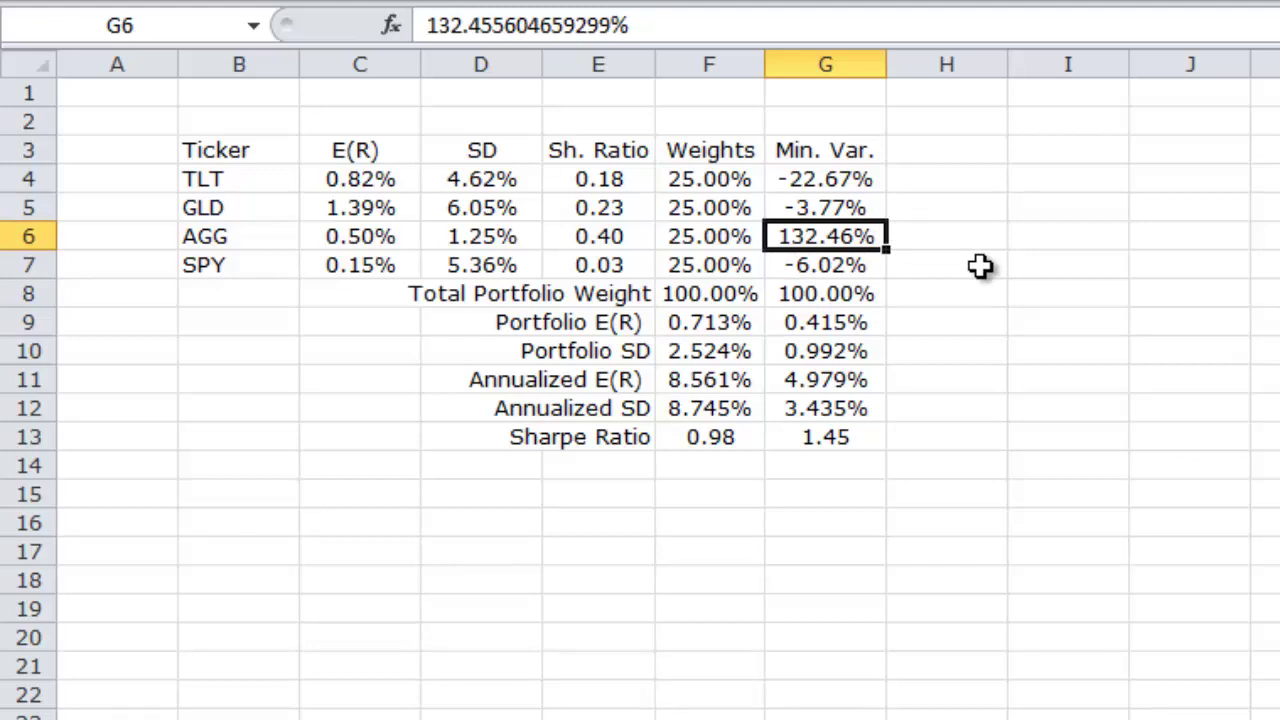
click(854, 355)
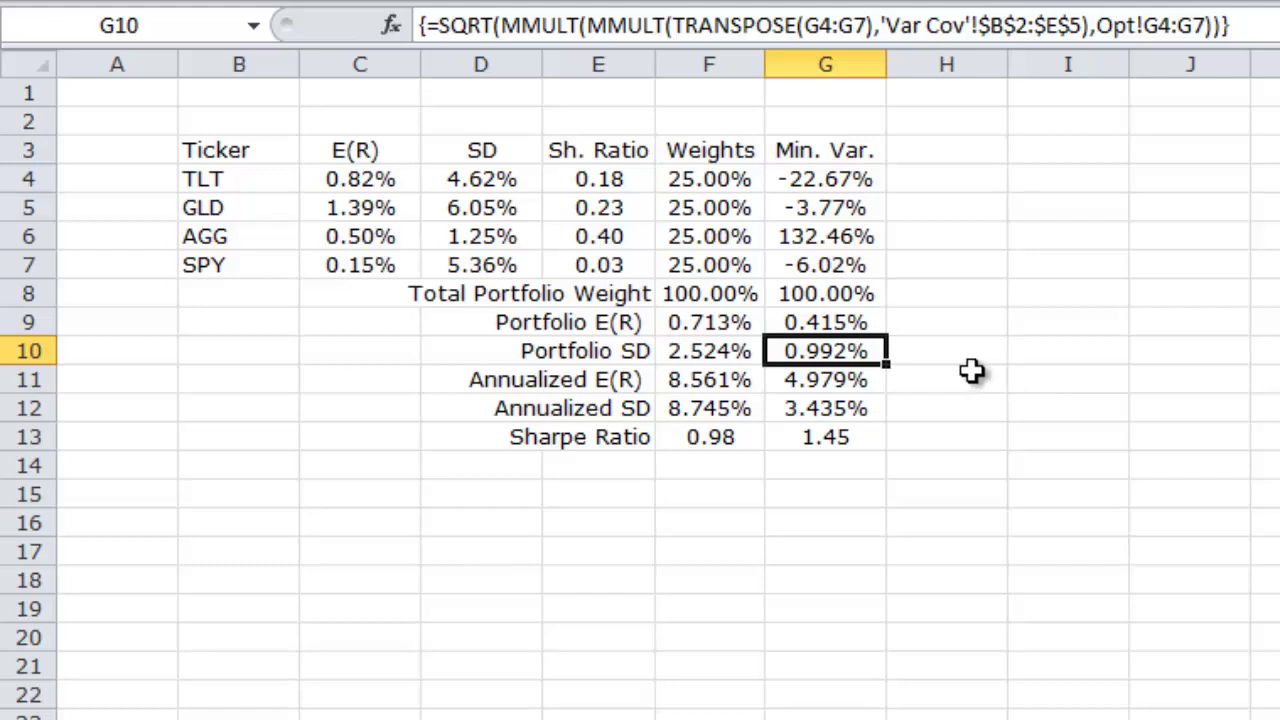
click(865, 331)
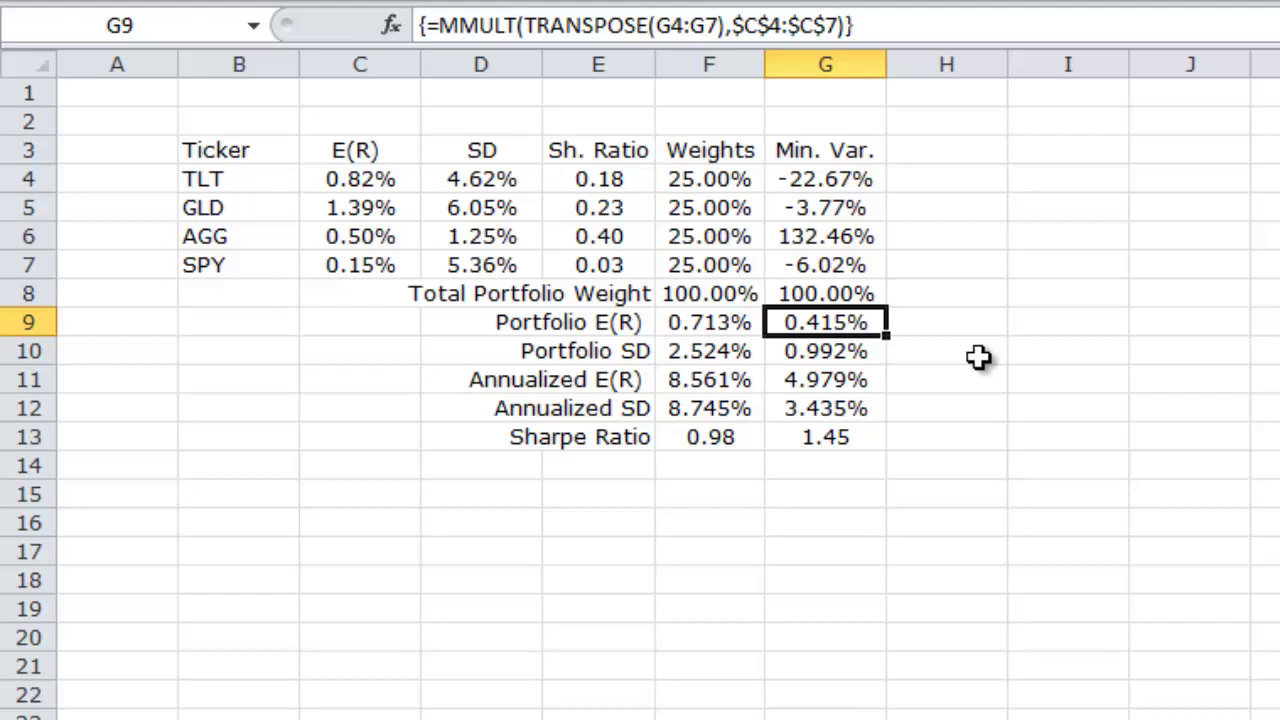
key(Down)
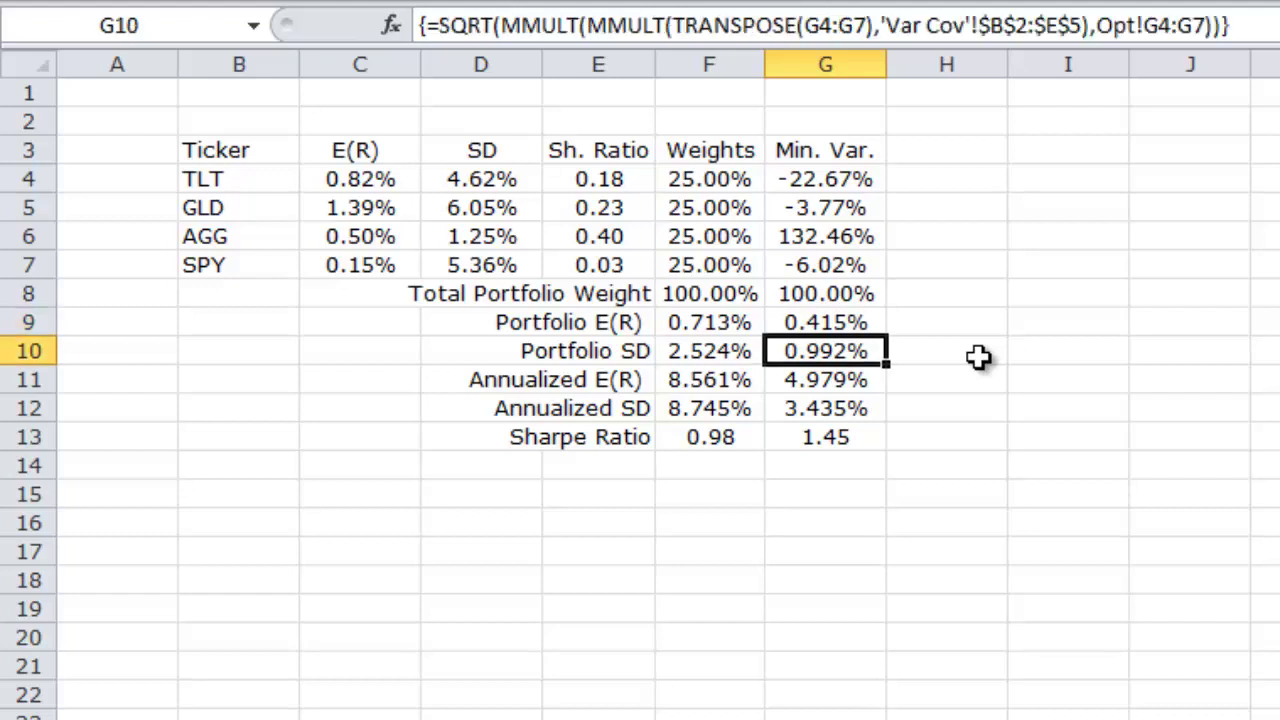
Highlight AGG's standard deviation in D6 with a yellow fill.
click(480, 248)
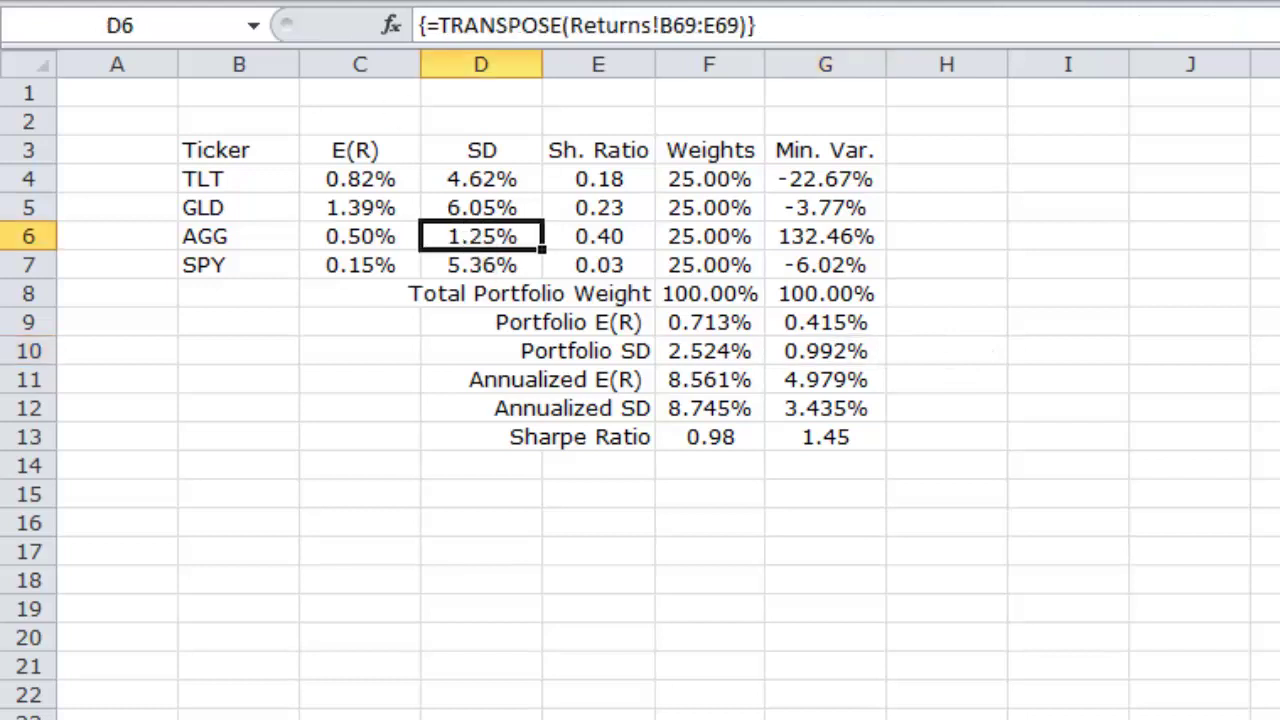
key(alt+h)
key(h)
click(586, 184)
click(929, 270)
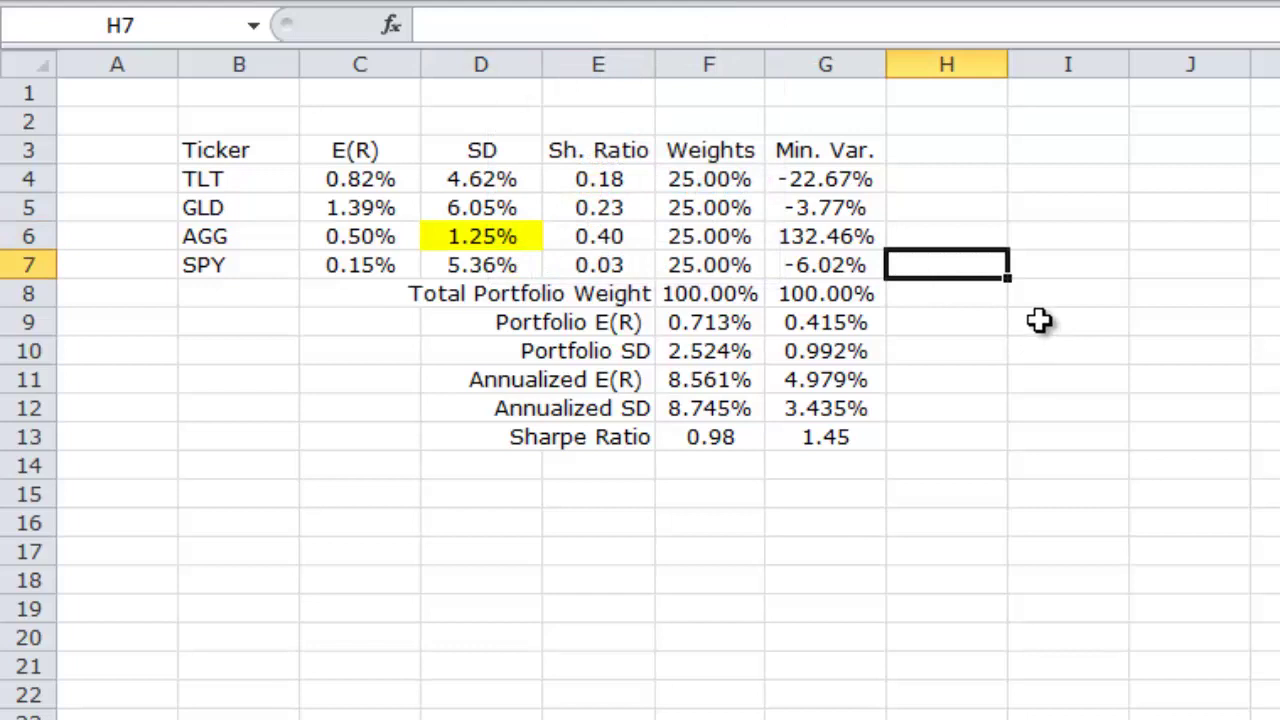
Compare the individual assets' SDs and Sharpe ratios with the minimum variance portfolio's SD and Sharpe Ratio in column G.
drag(514, 183, 514, 271)
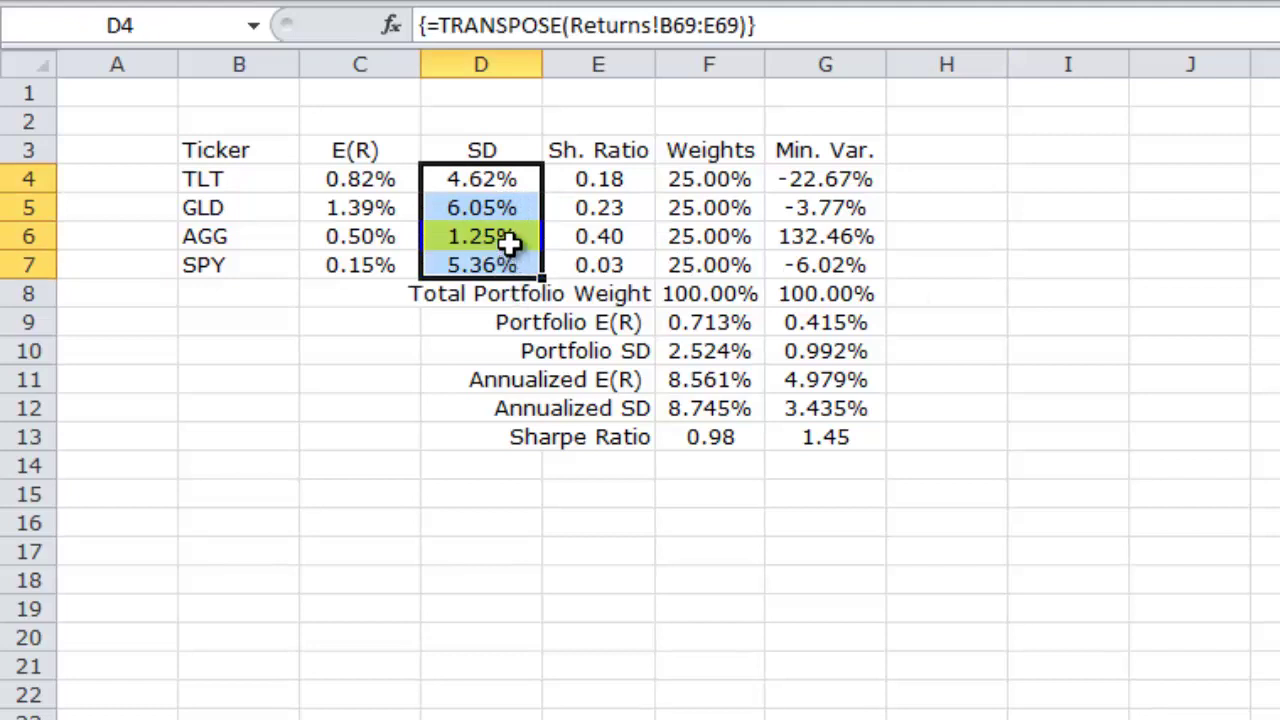
click(513, 235)
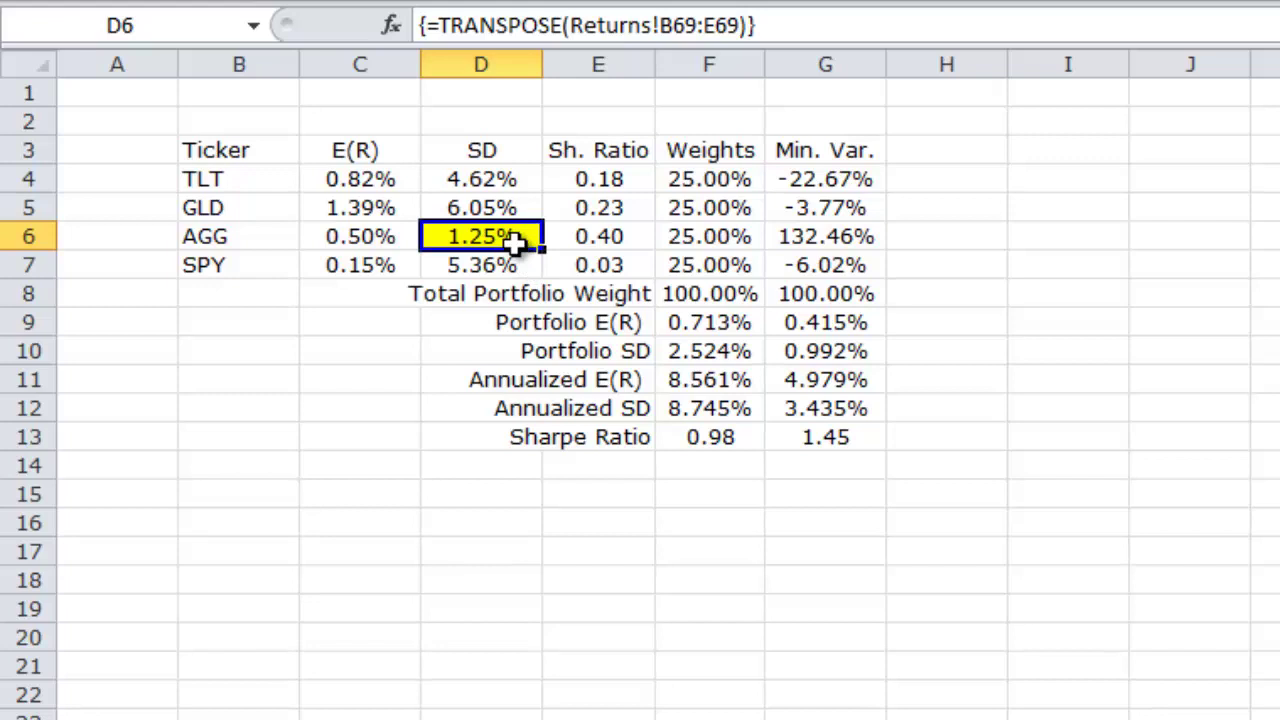
click(845, 352)
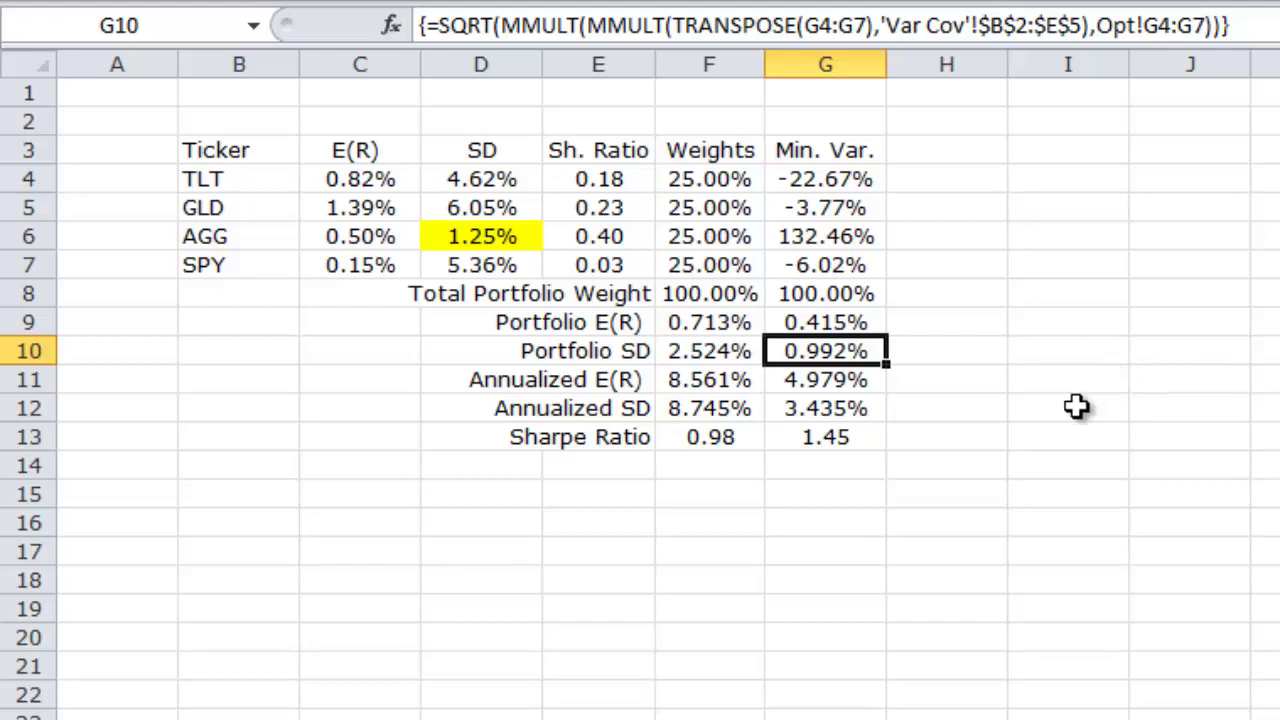
click(868, 437)
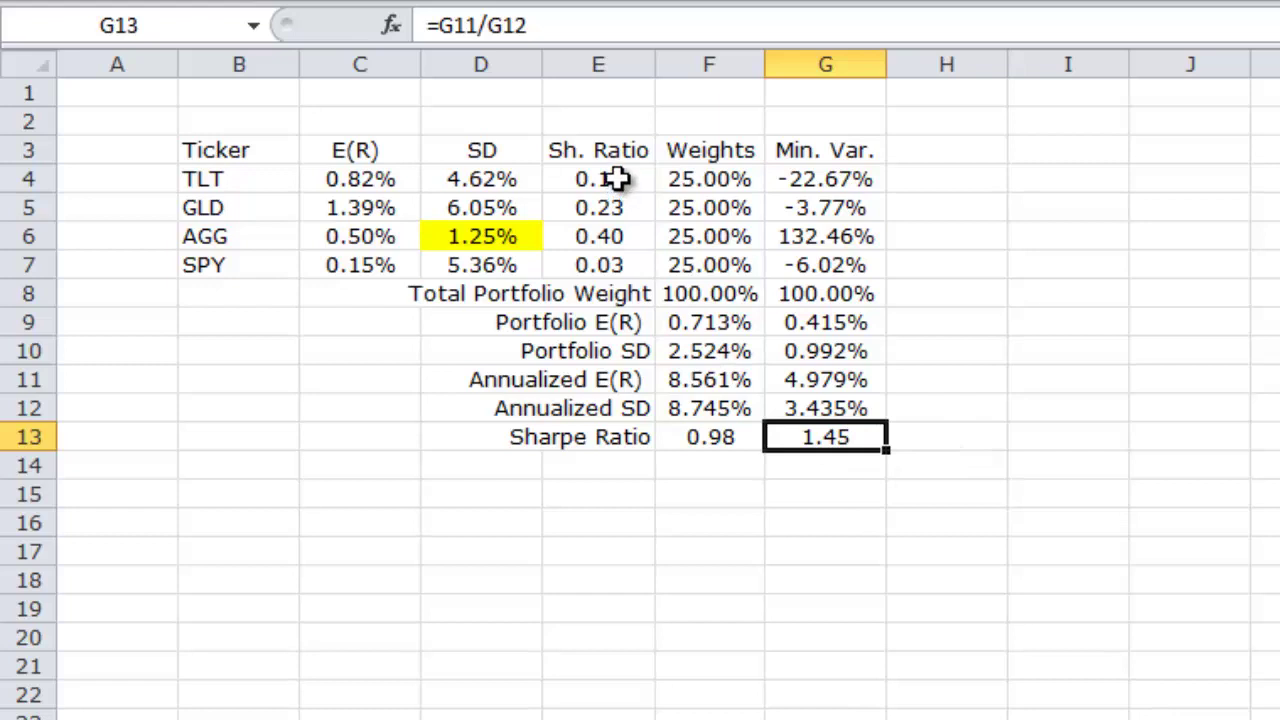
drag(614, 178, 628, 264)
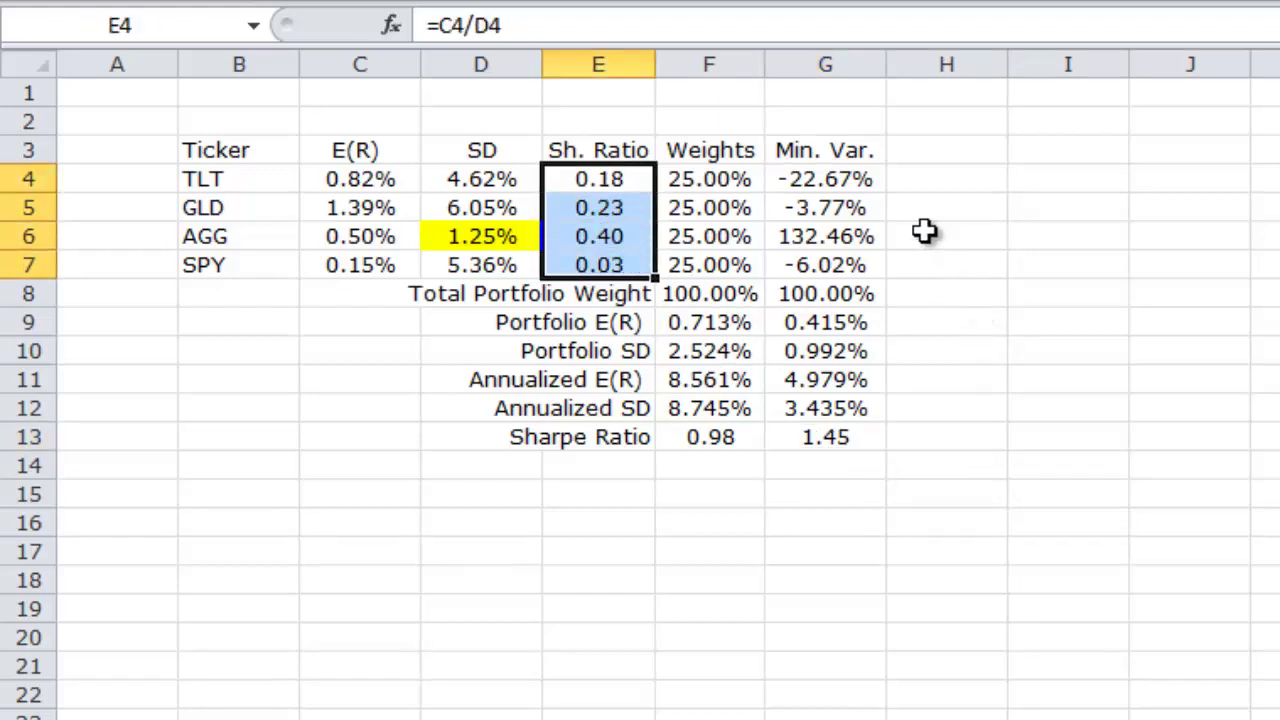
Add the column header "Max. Ret." in H3, beside Min. Var.
click(860, 158)
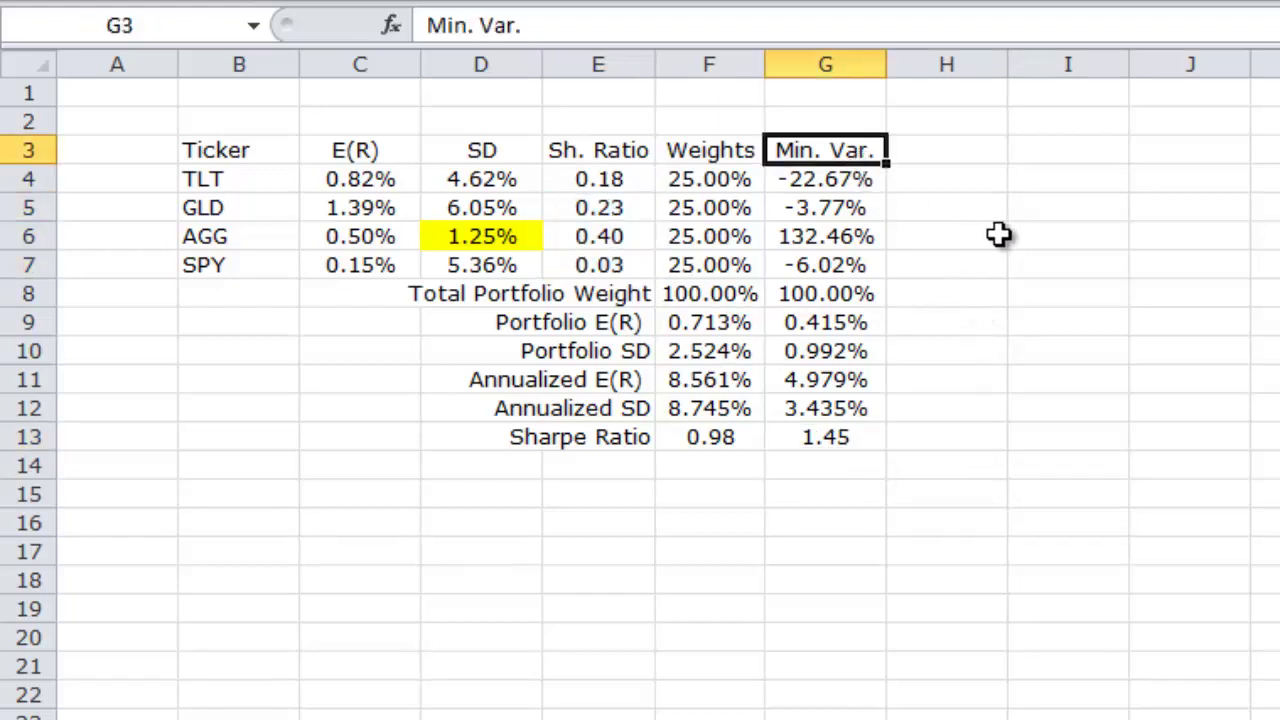
key(Right)
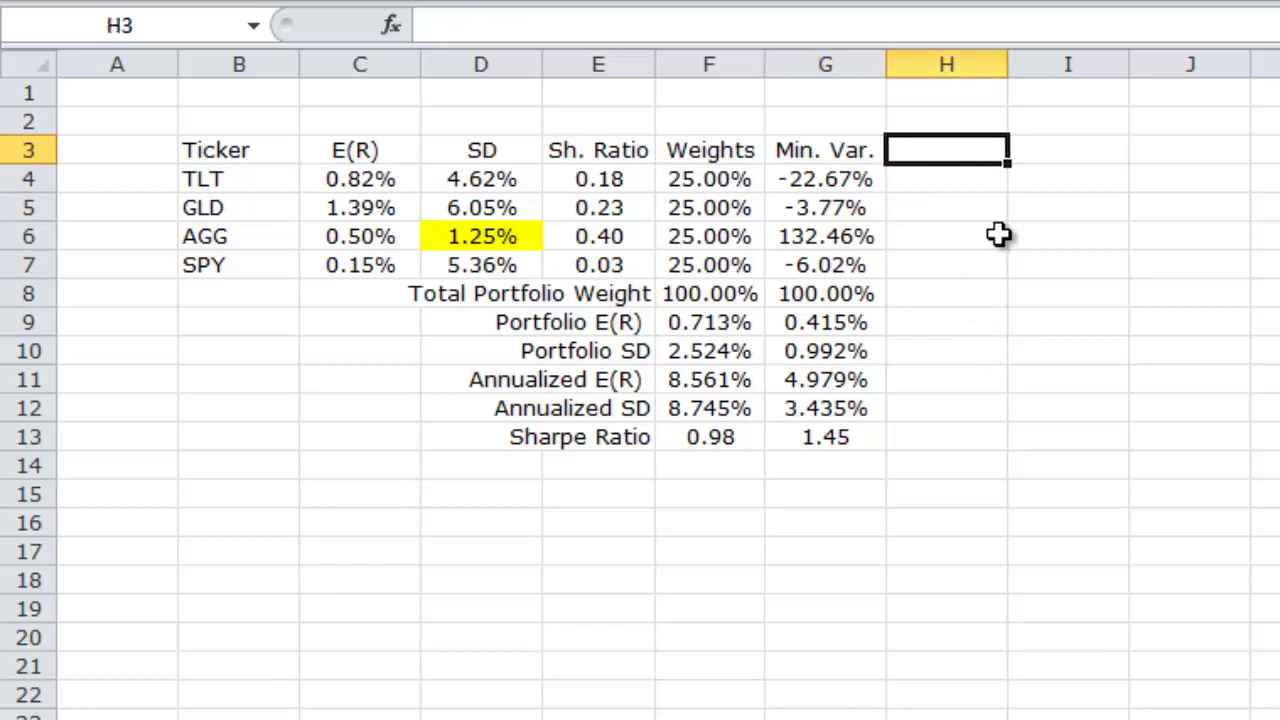
text(Max. Ret)
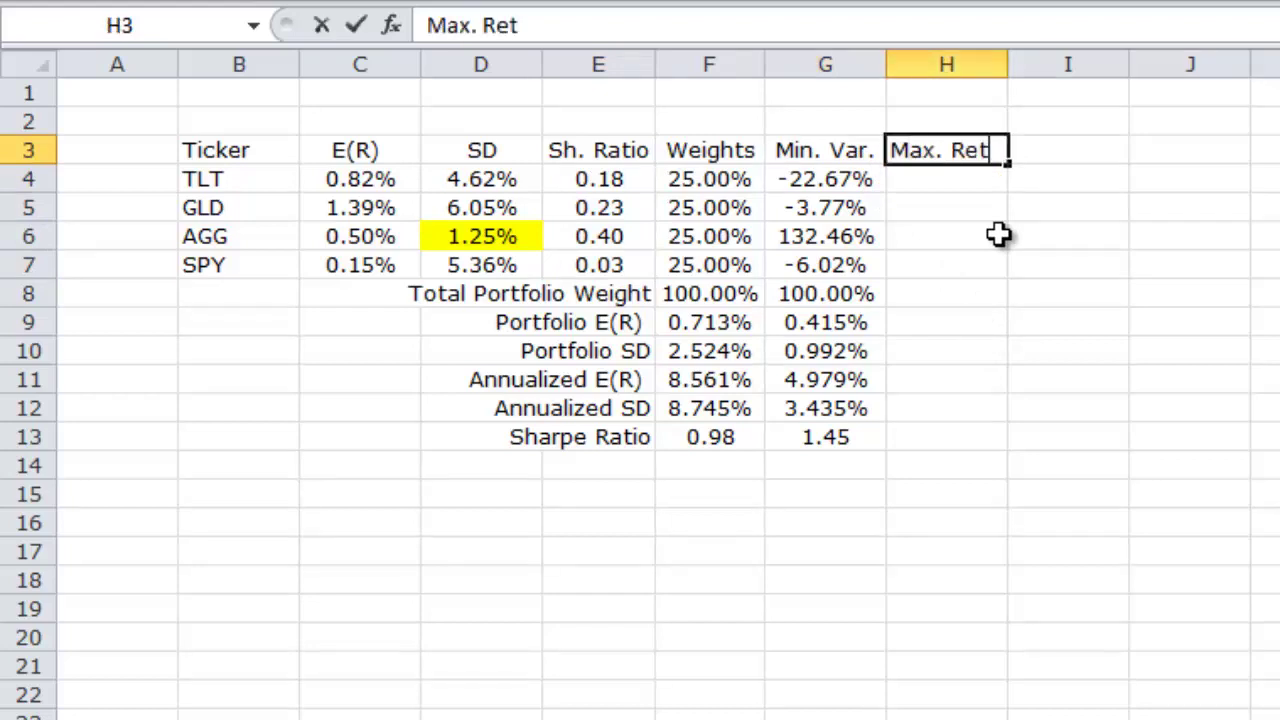
text(.)
key(Return)
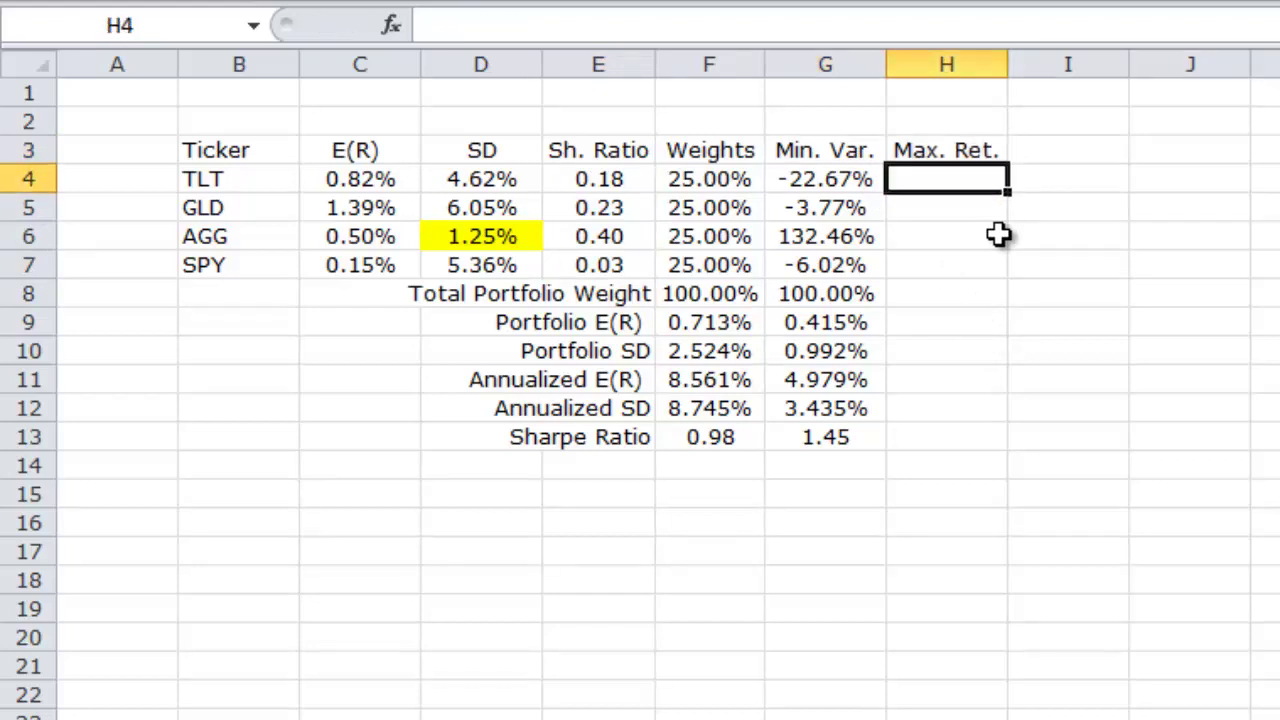
Copy the minimum variance weights and portfolio statistics in G4:G13 into the Max. Ret. column starting at H4.
key(Left)
key(shift+Down)
key(shift+Down)
key(shift+Down)
key(shift+Down)
key(shift+Down)
key(shift+Down)
key(shift+Down)
key(shift+Down)
key(shift+Down)
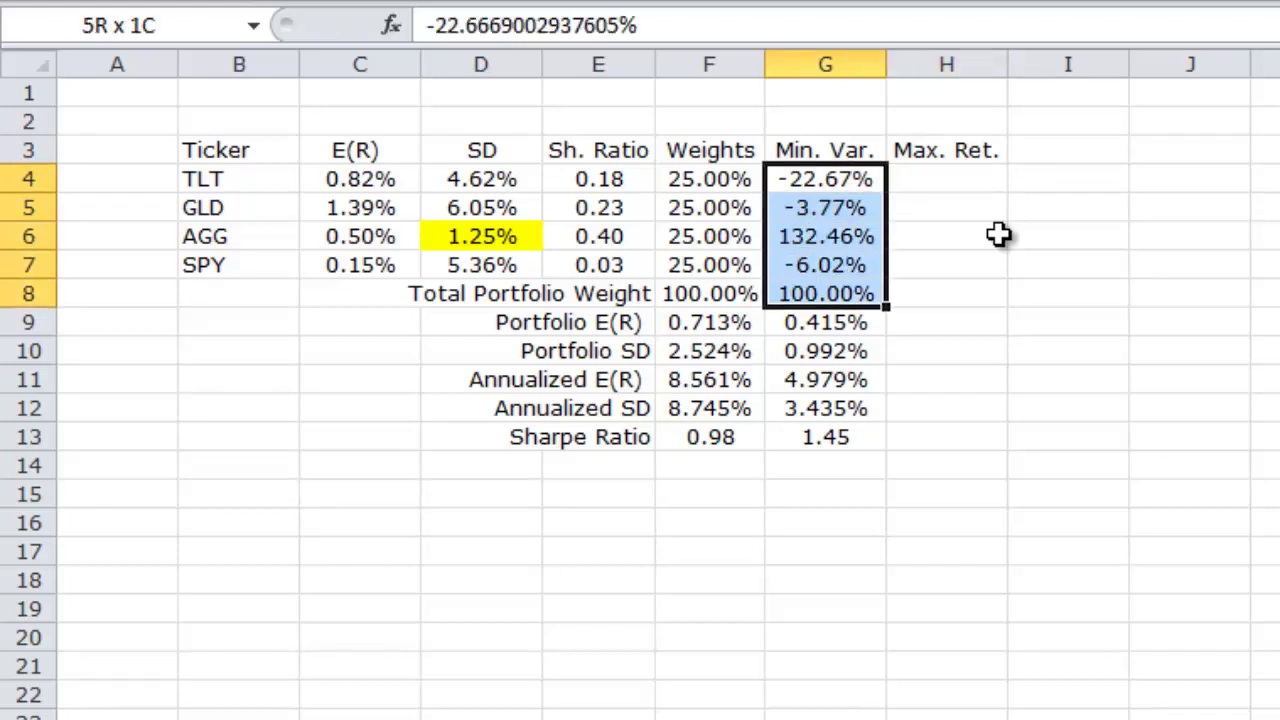
key(ctrl+c)
key(Right)
key(ctrl+v)
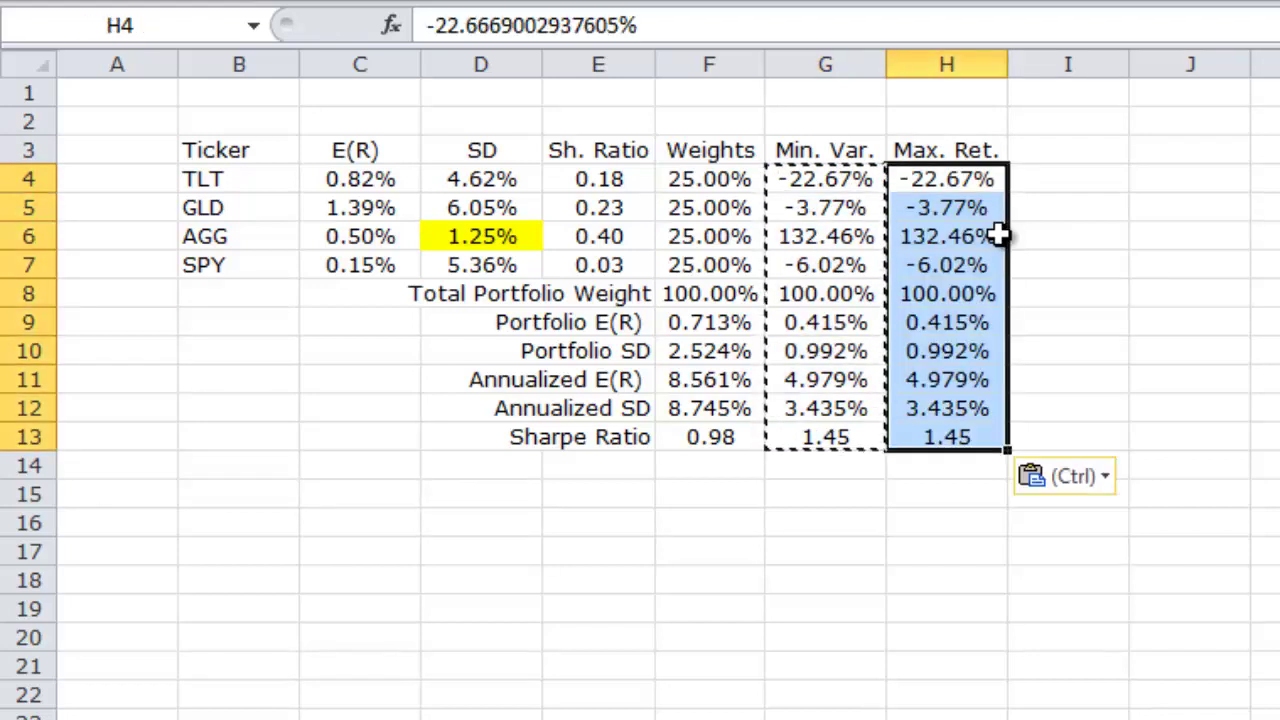
Set Solver to maximize the Max. Ret. portfolio's E(R) in H9 by changing the weights in H4:H7.
key(Down)
key(Up)
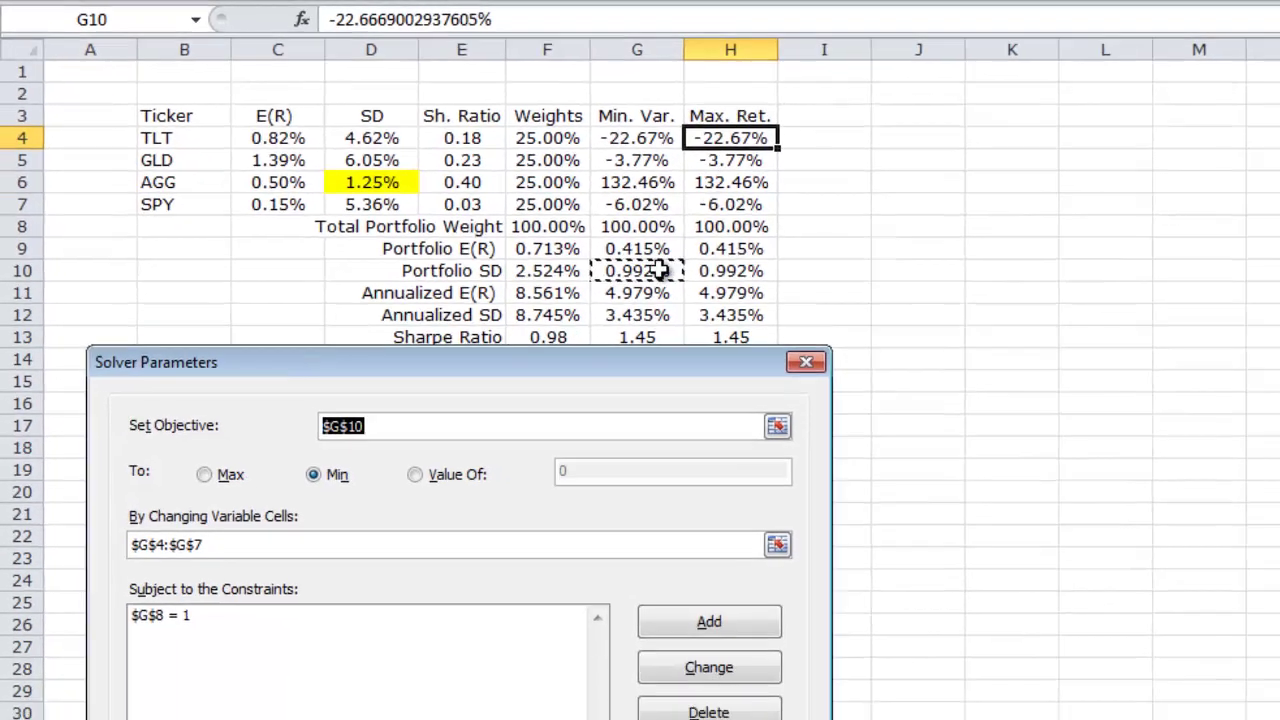
drag(584, 358, 597, 379)
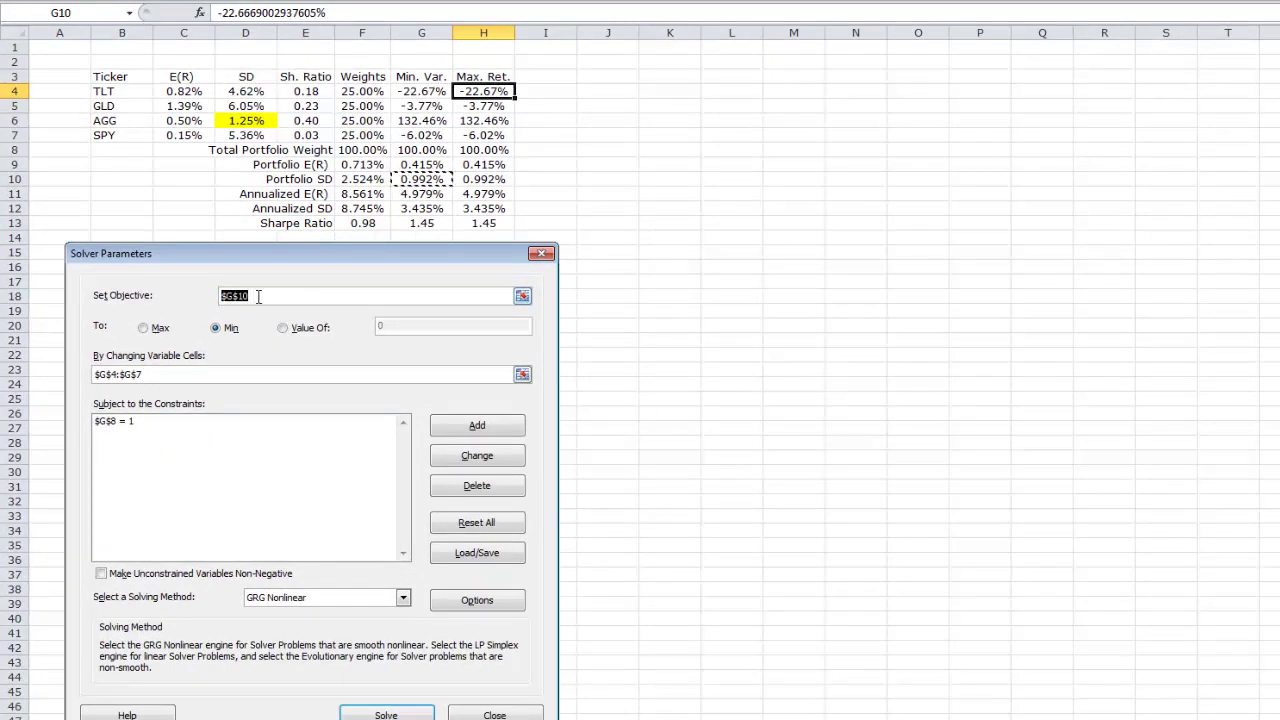
click(470, 165)
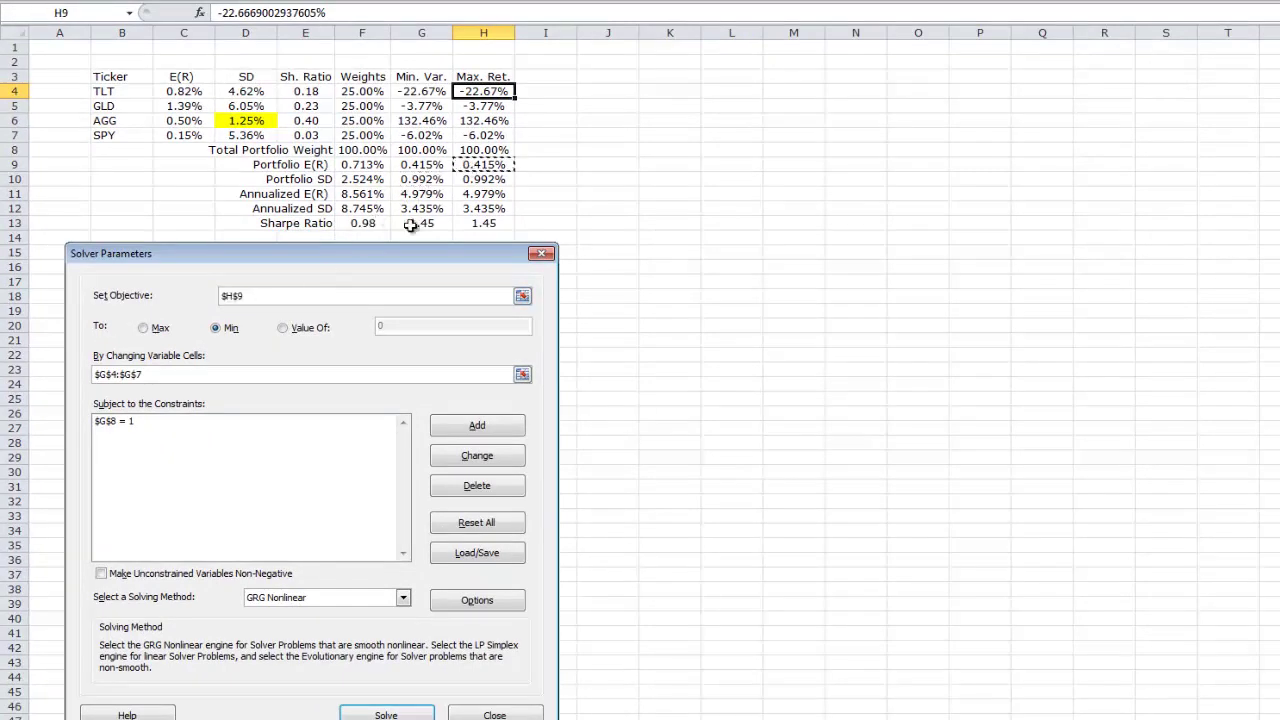
click(145, 329)
drag(157, 372, 88, 372)
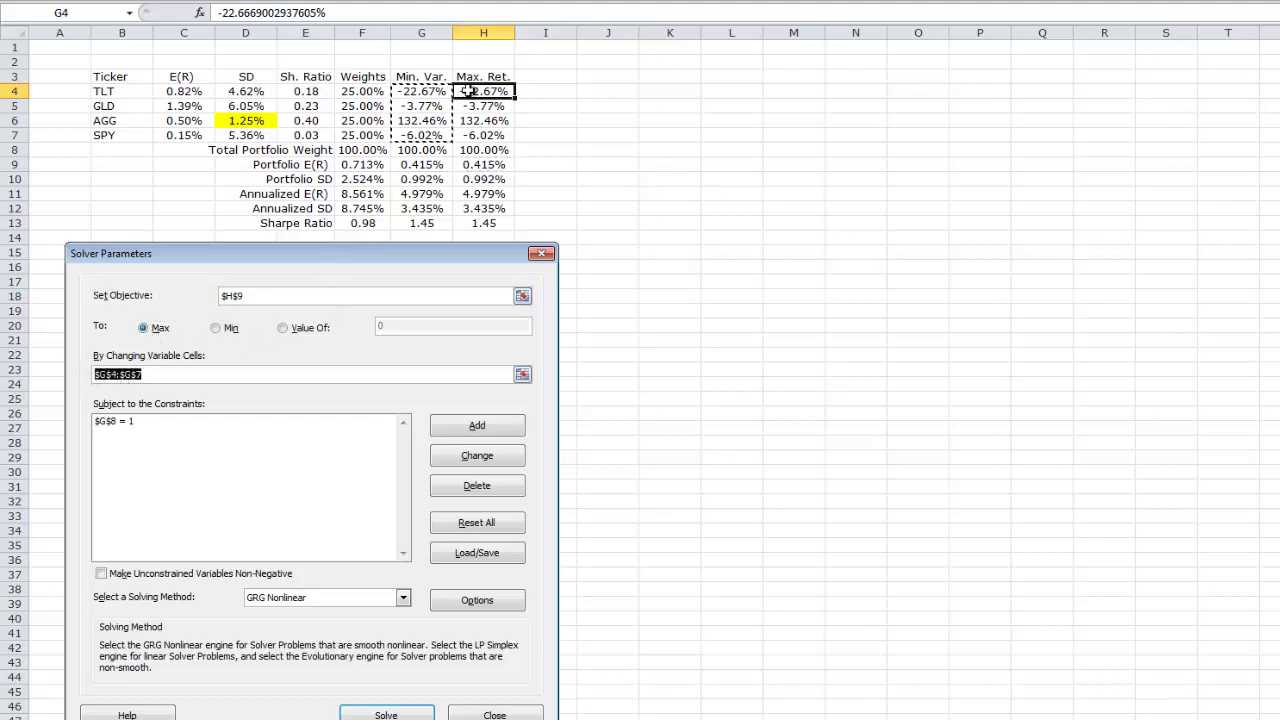
drag(476, 88, 485, 130)
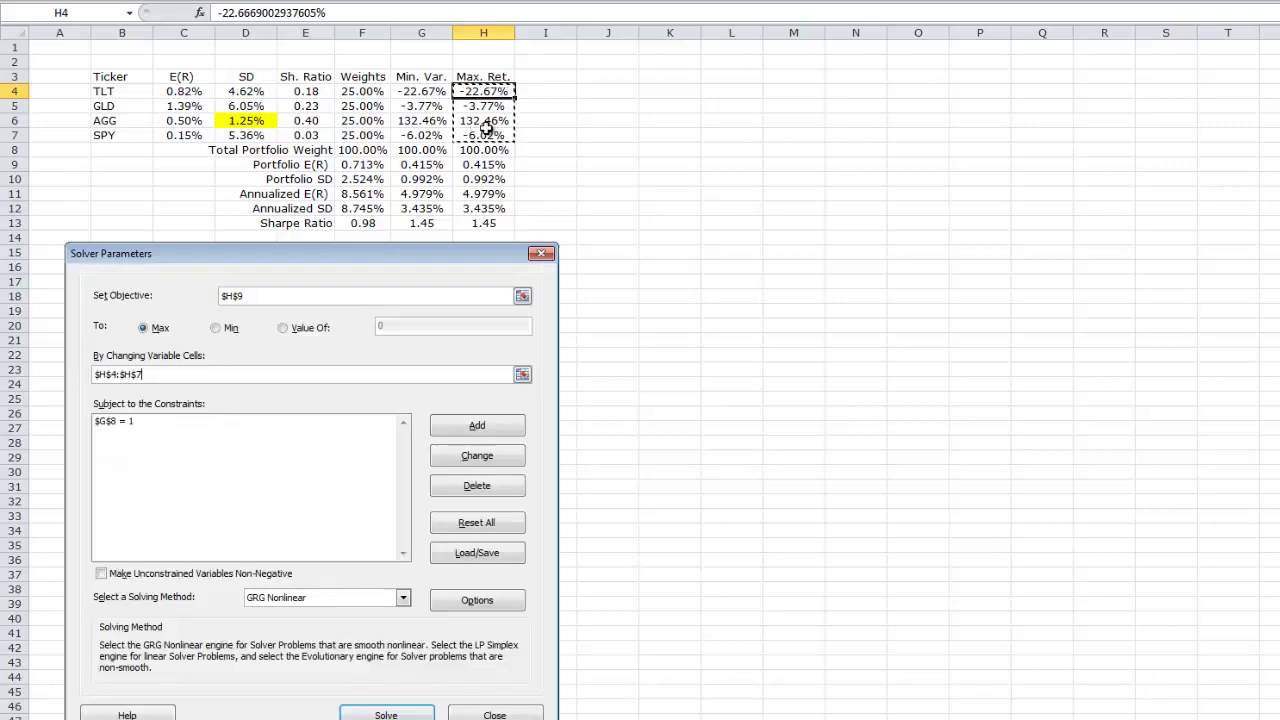
Change the total weight constraint in Solver from the Min. Var. column to H8 = 1.
click(135, 428)
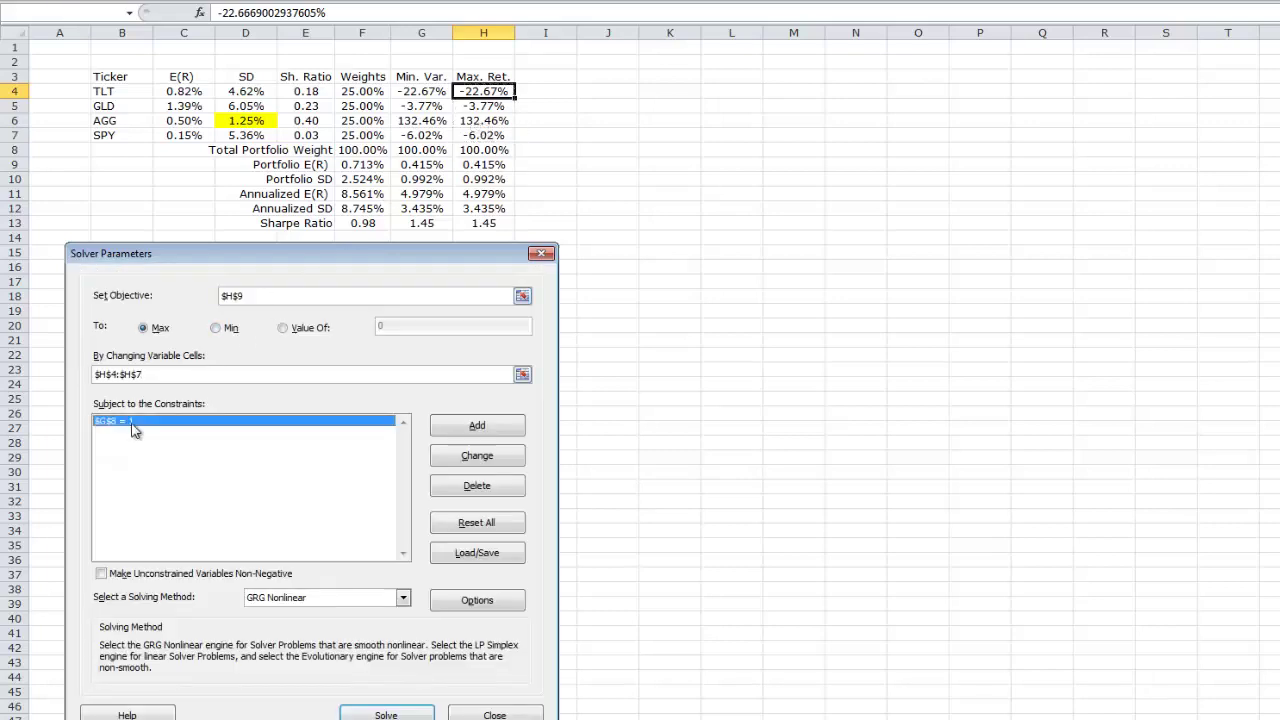
click(477, 455)
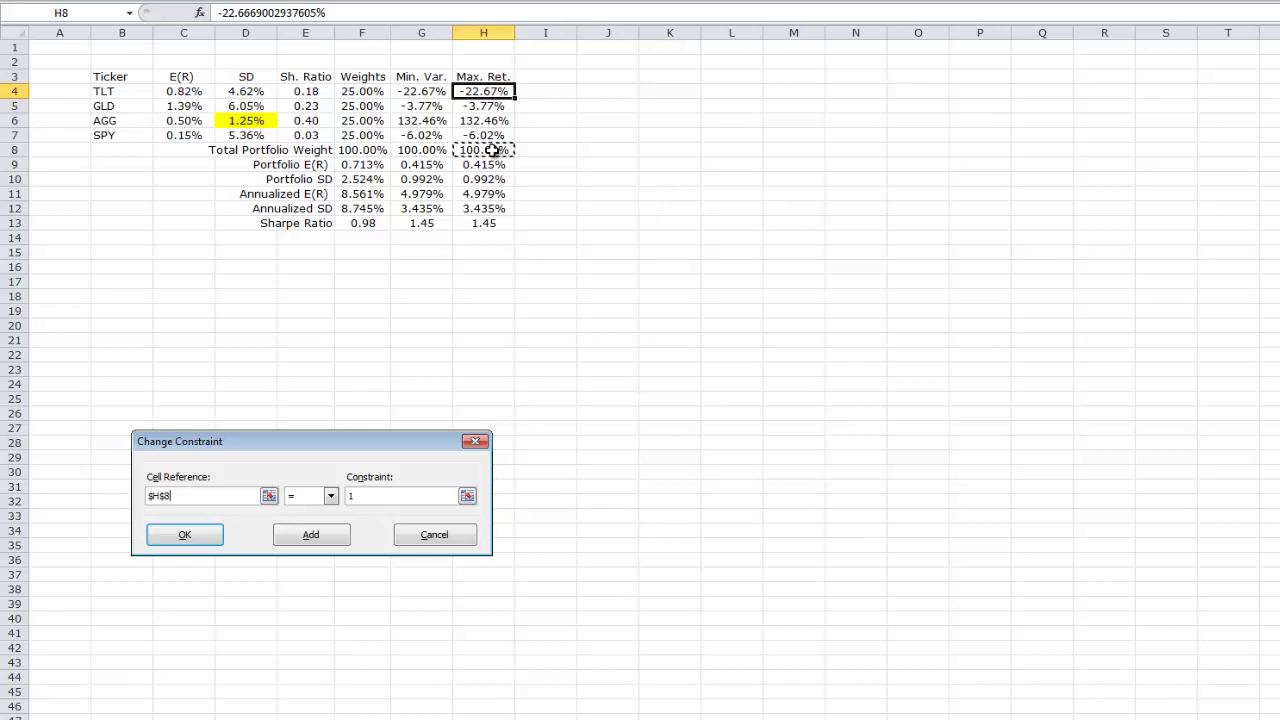
click(312, 535)
Add a Solver constraint limiting the Max. Ret. portfolio SD in H10 to at most AGG's SD in D6.
click(475, 181)
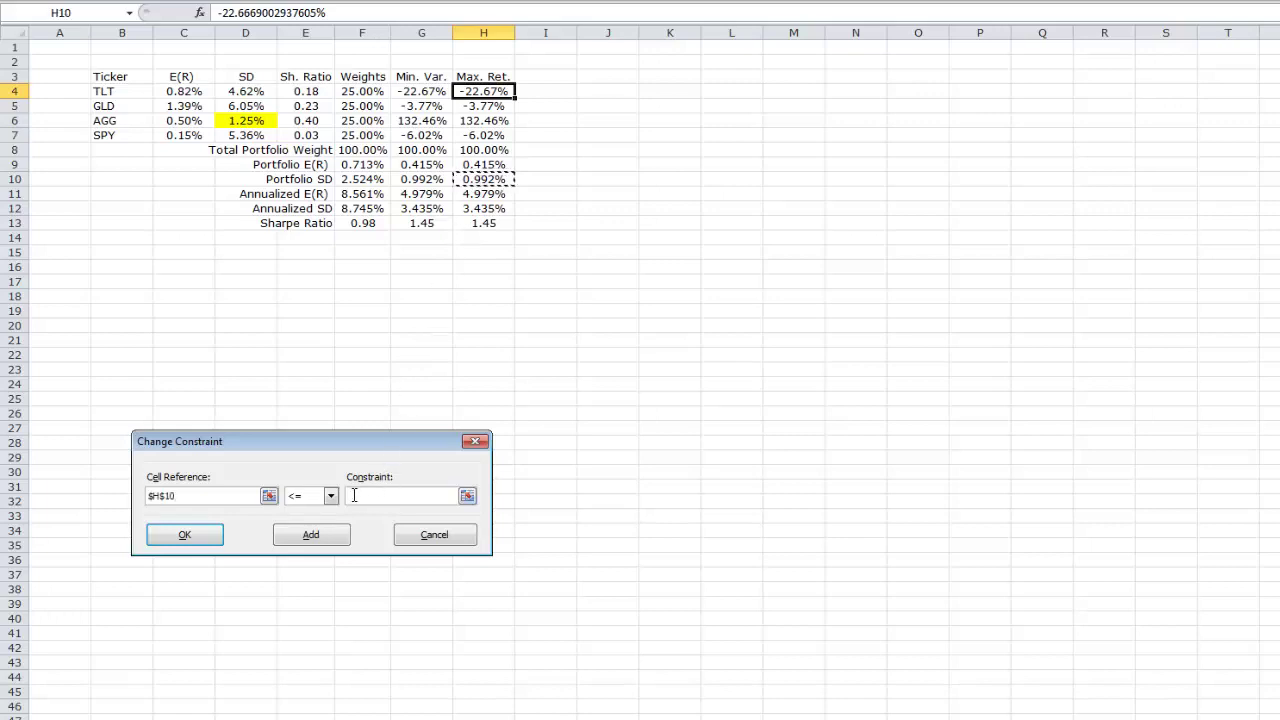
click(247, 122)
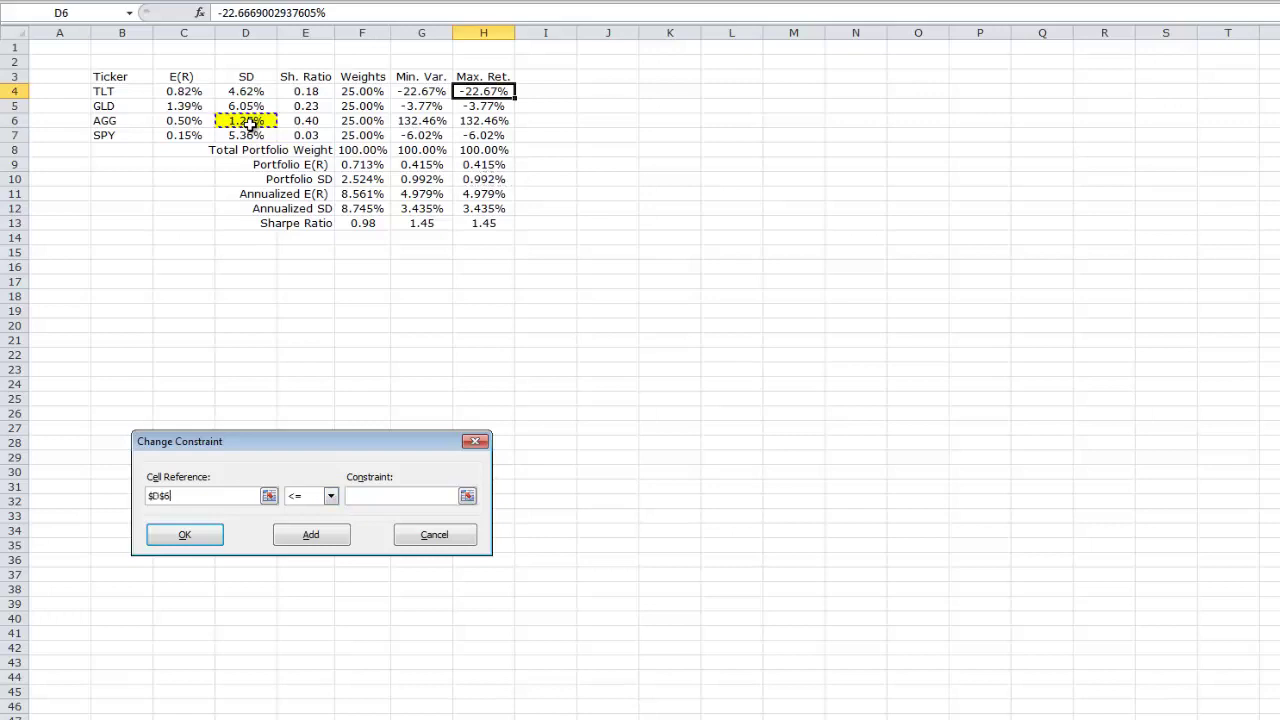
drag(313, 434, 331, 249)
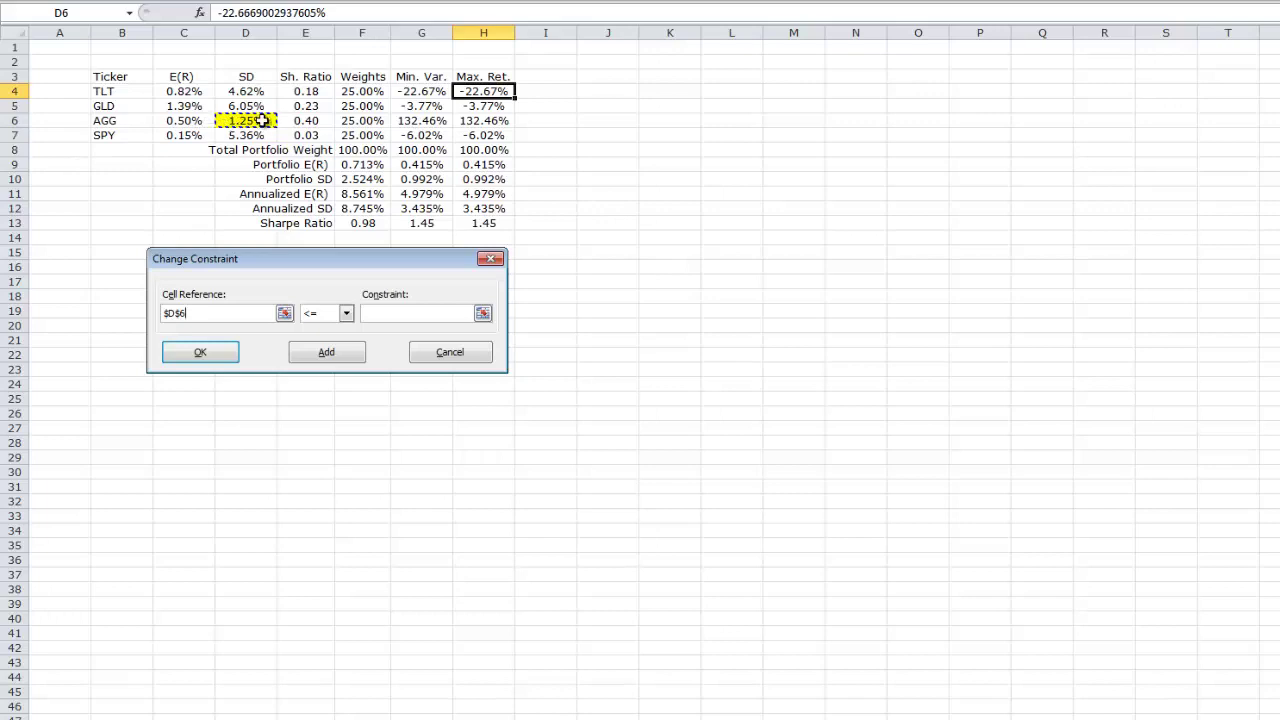
click(204, 356)
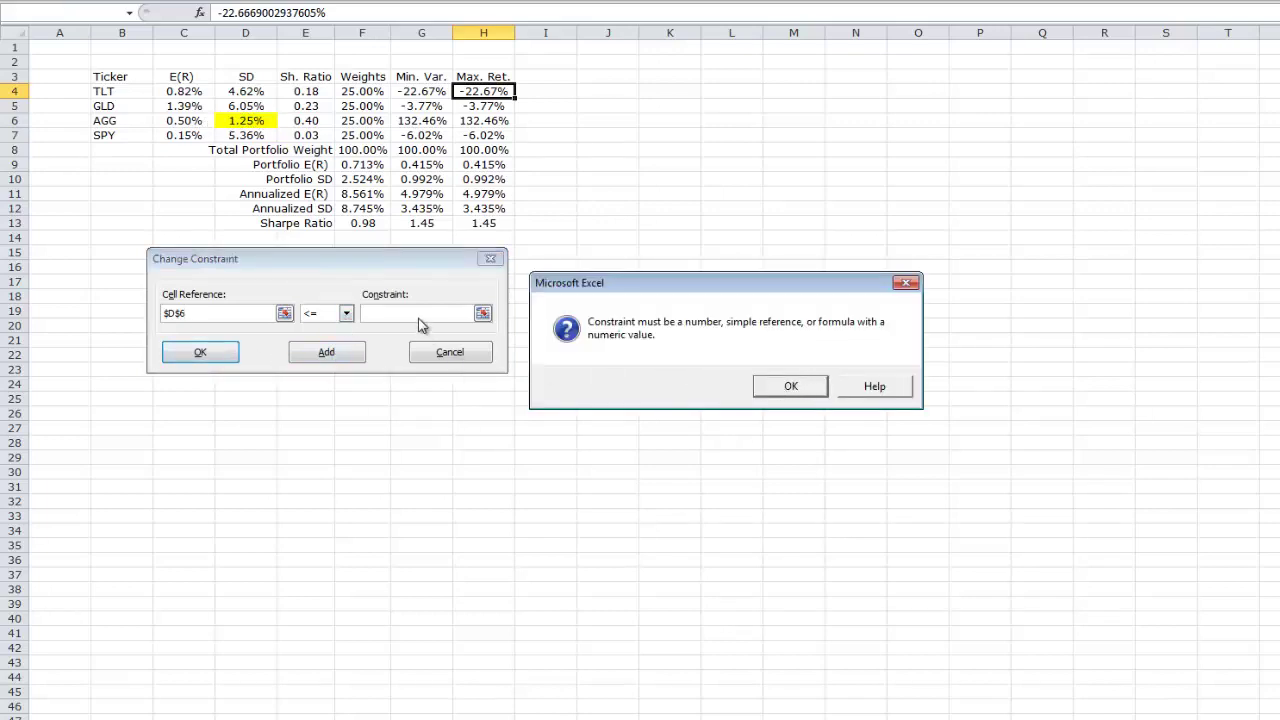
click(791, 388)
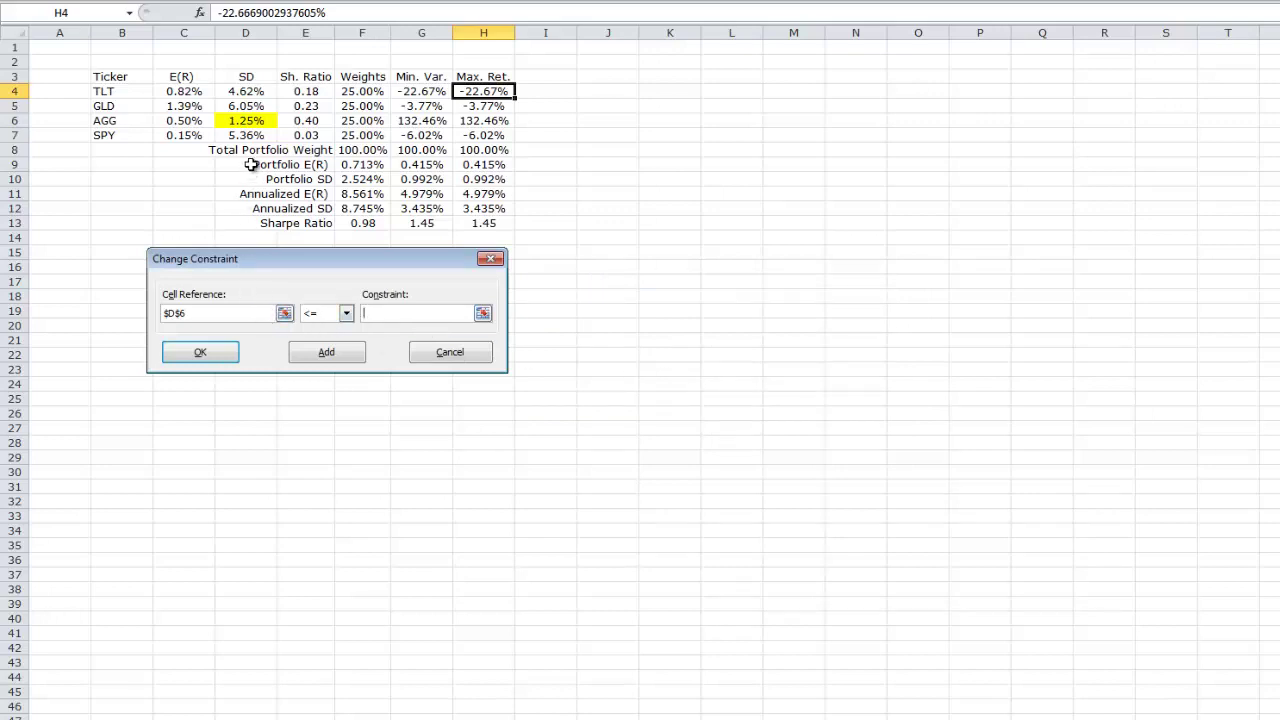
drag(228, 316, 158, 314)
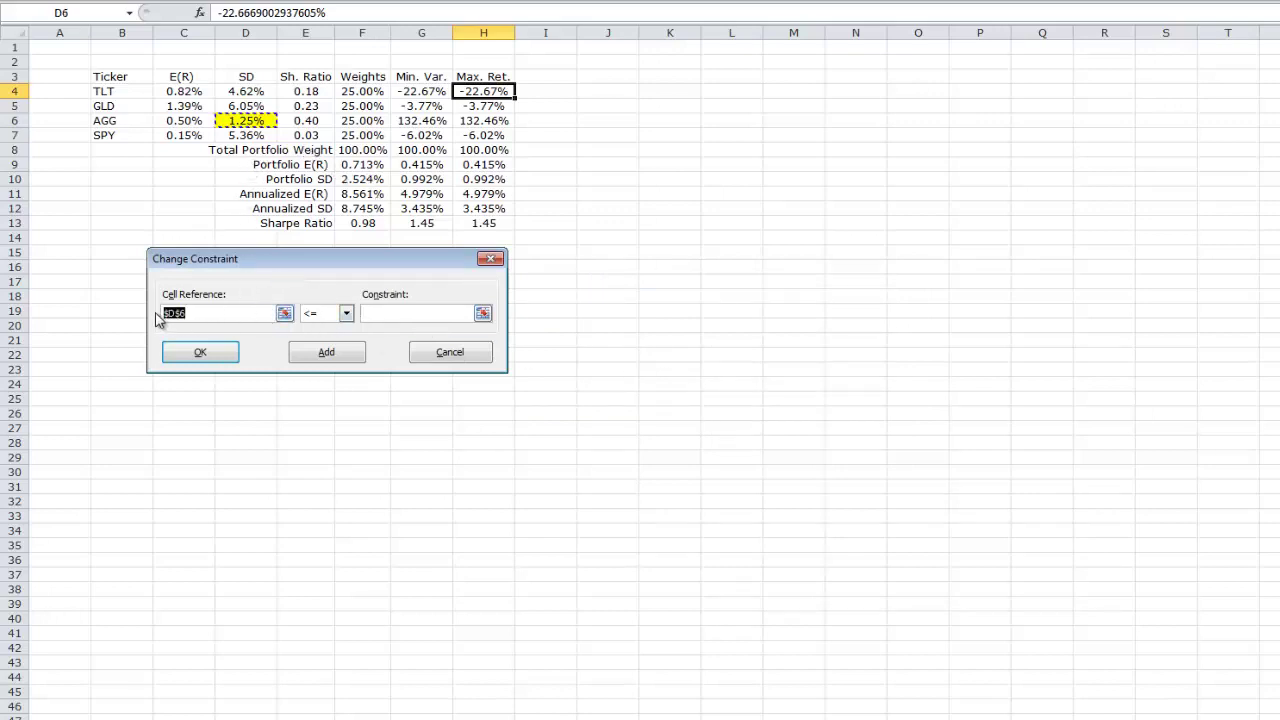
click(480, 181)
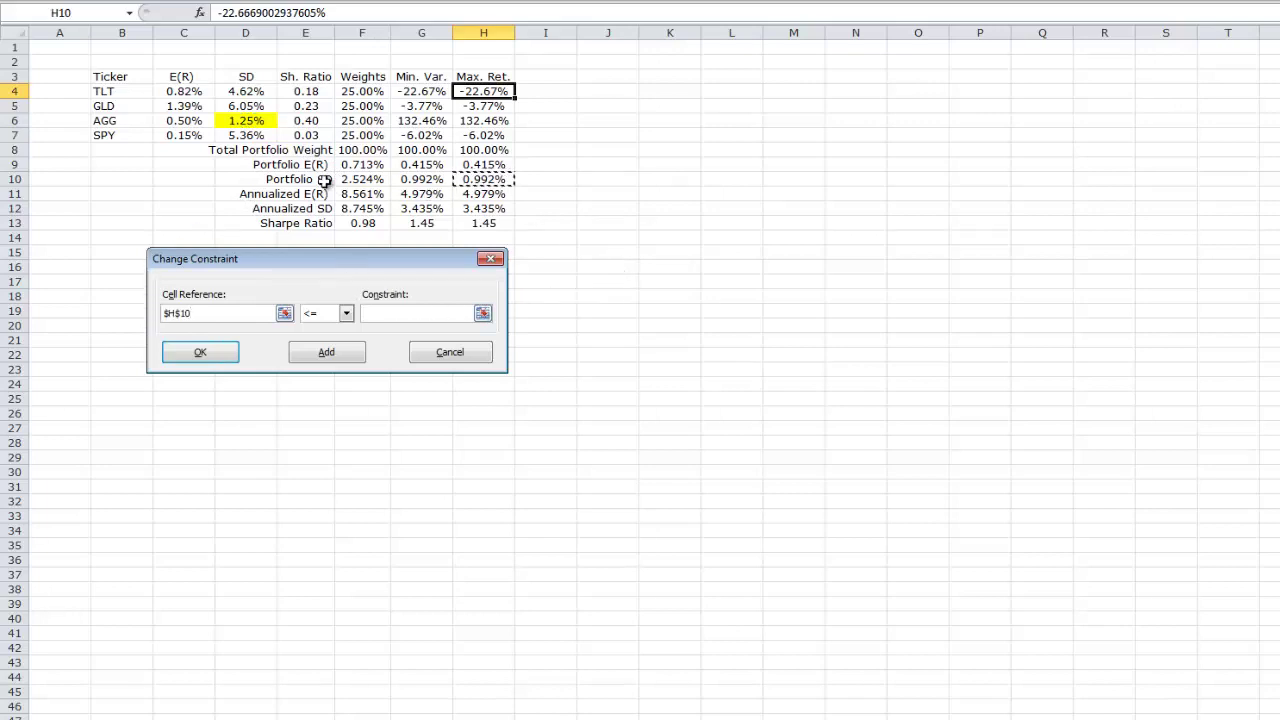
click(370, 313)
click(246, 121)
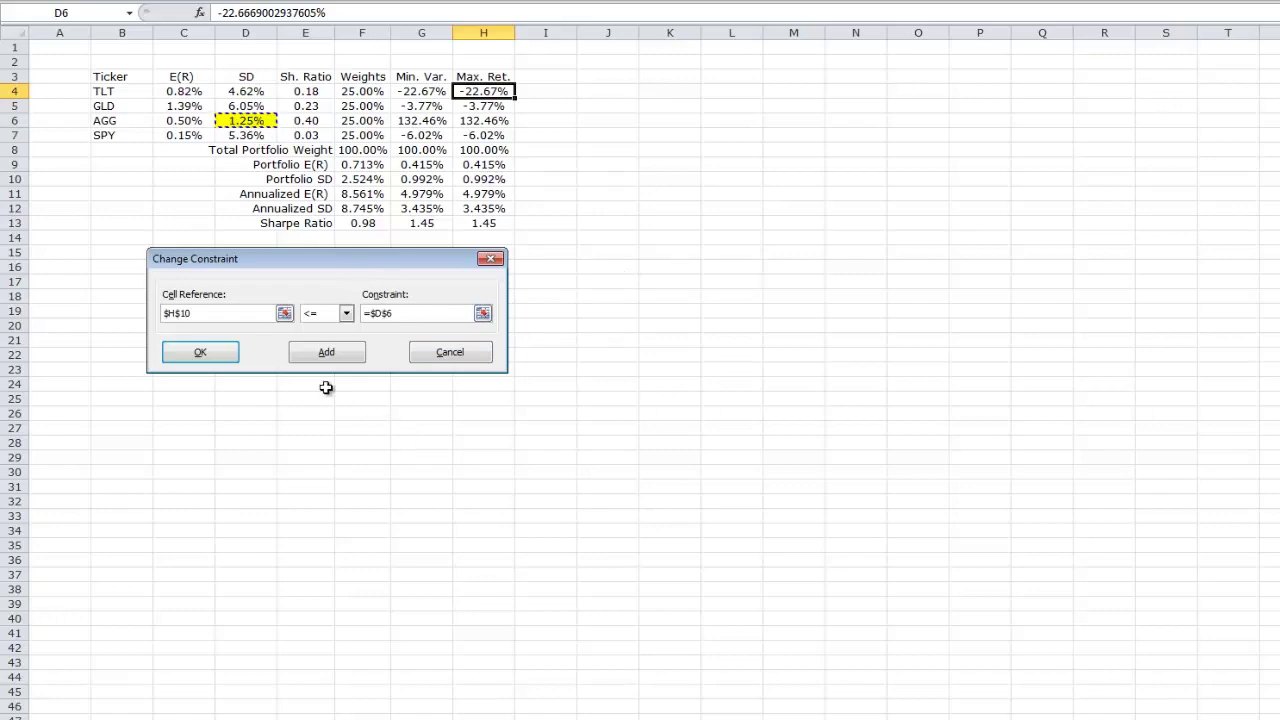
click(226, 357)
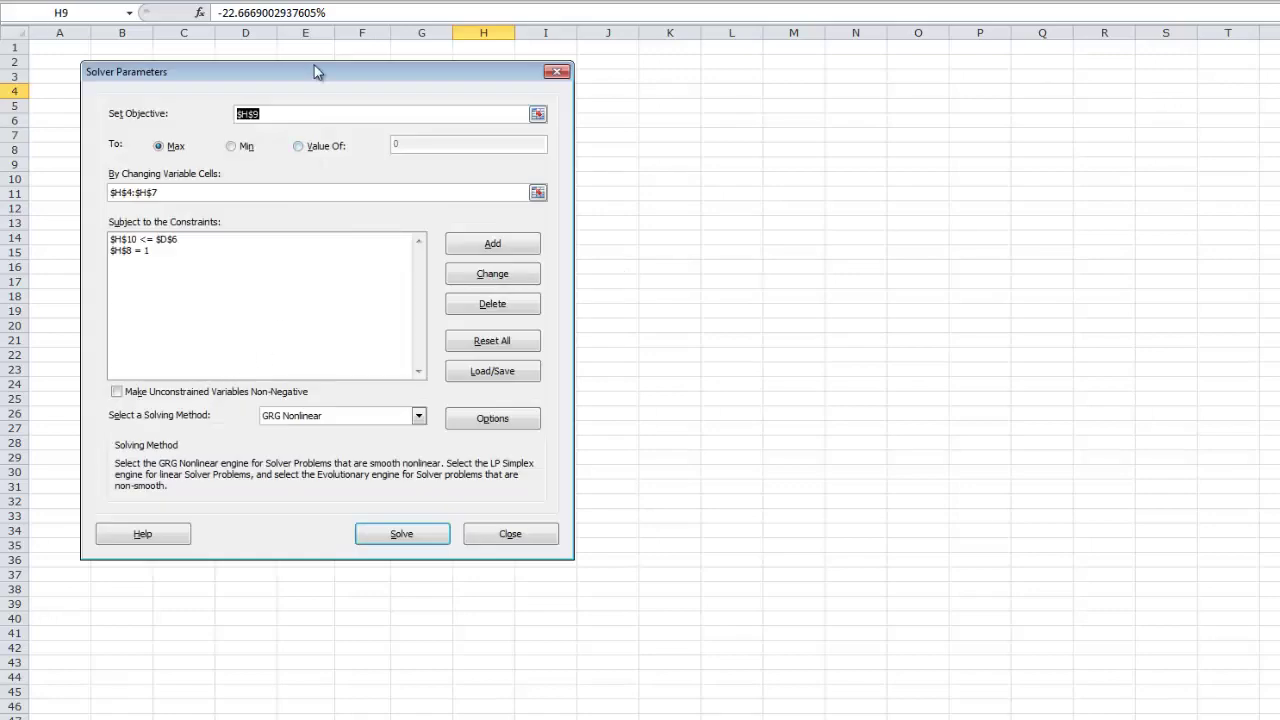
Solve for the Max. Ret. weights with unconstrained variables made non-negative and accept the solution.
drag(314, 65, 313, 245)
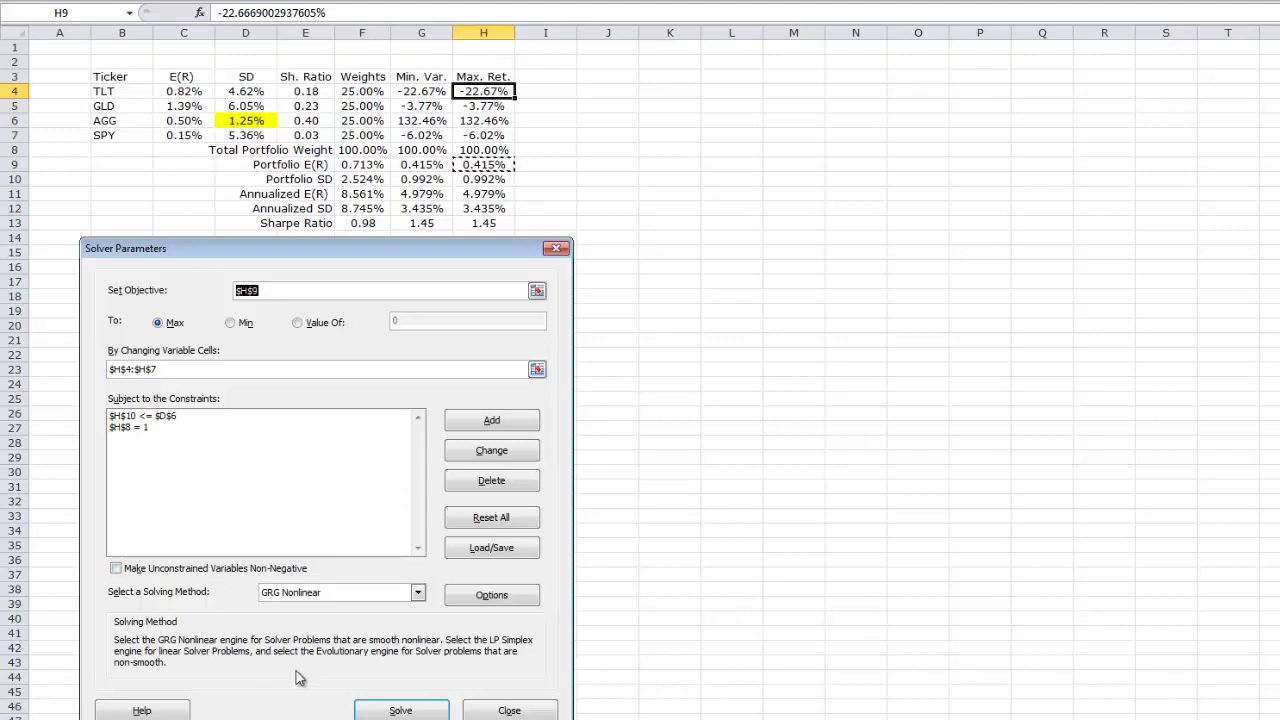
click(116, 568)
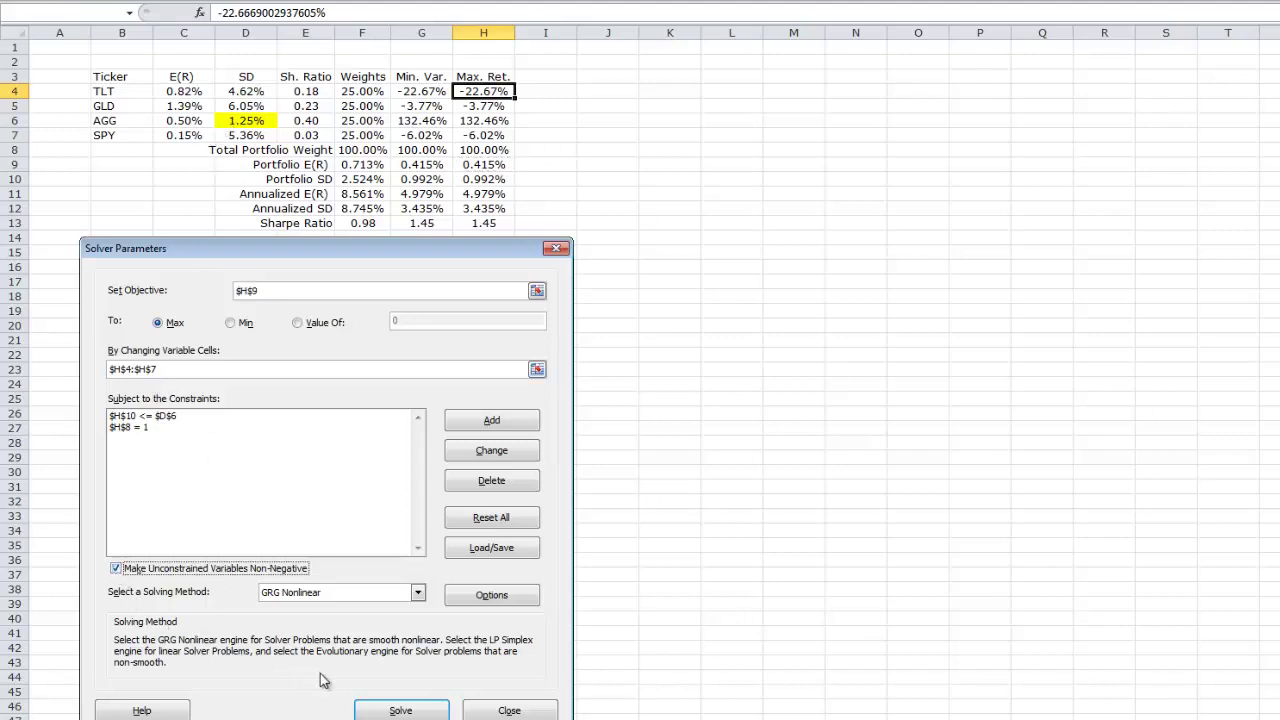
click(400, 708)
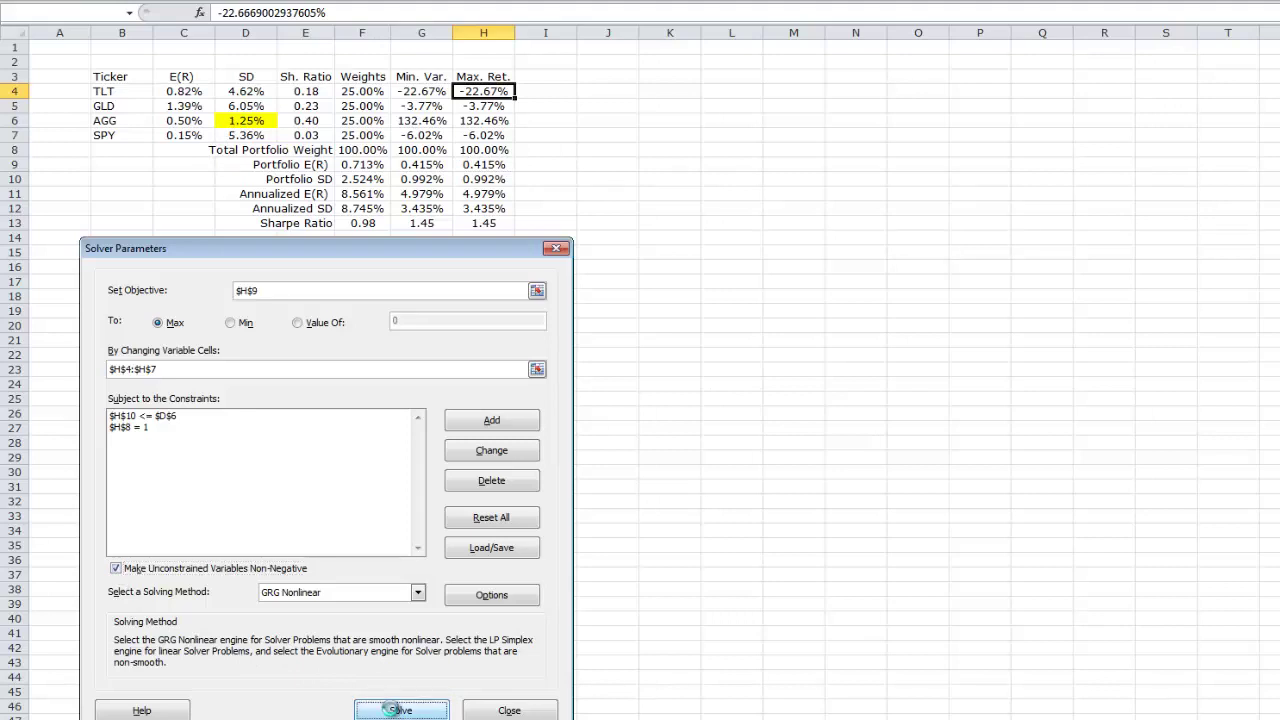
click(578, 351)
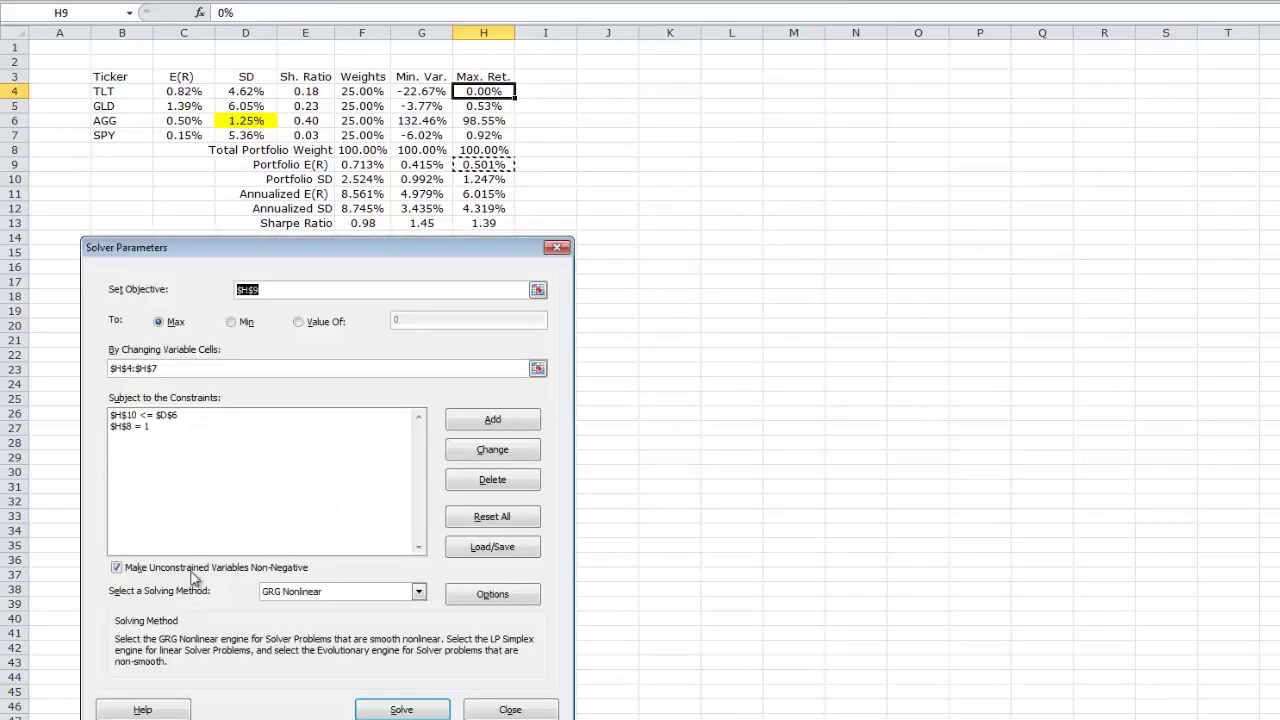
Allow negative weights in Solver, solve again for the Max. Ret. portfolio and keep the solution.
click(116, 568)
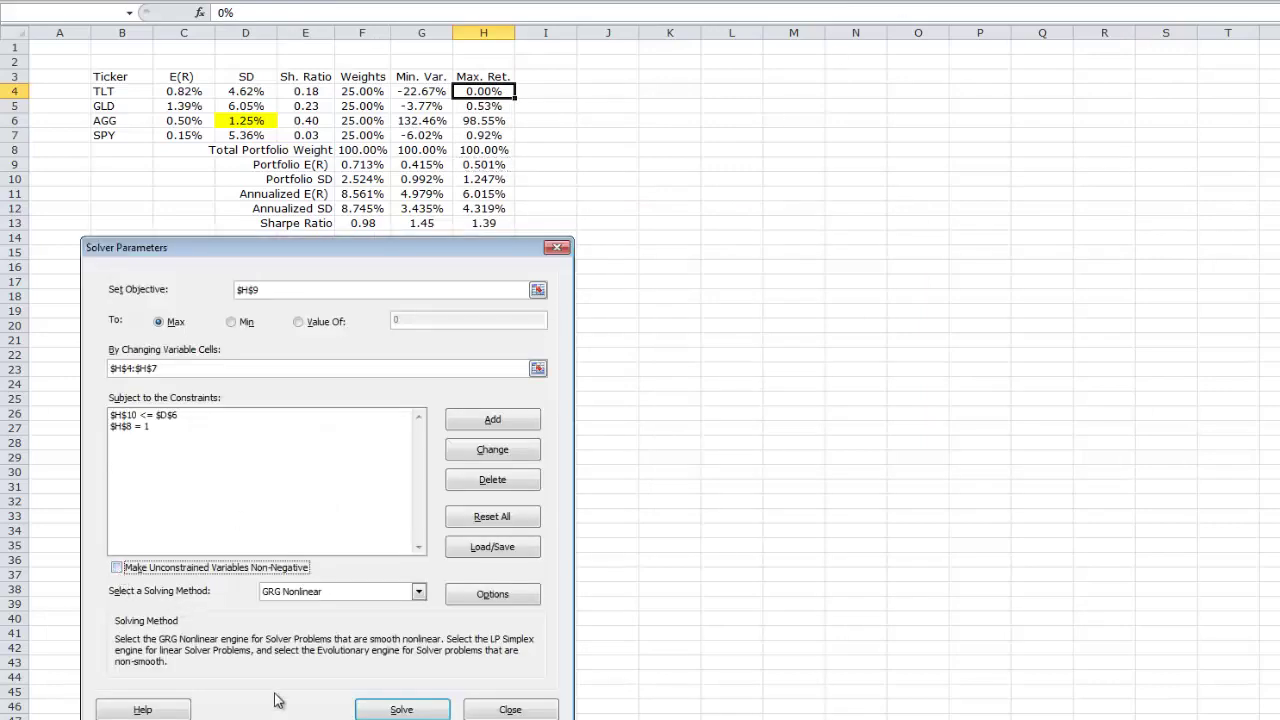
click(398, 709)
click(573, 352)
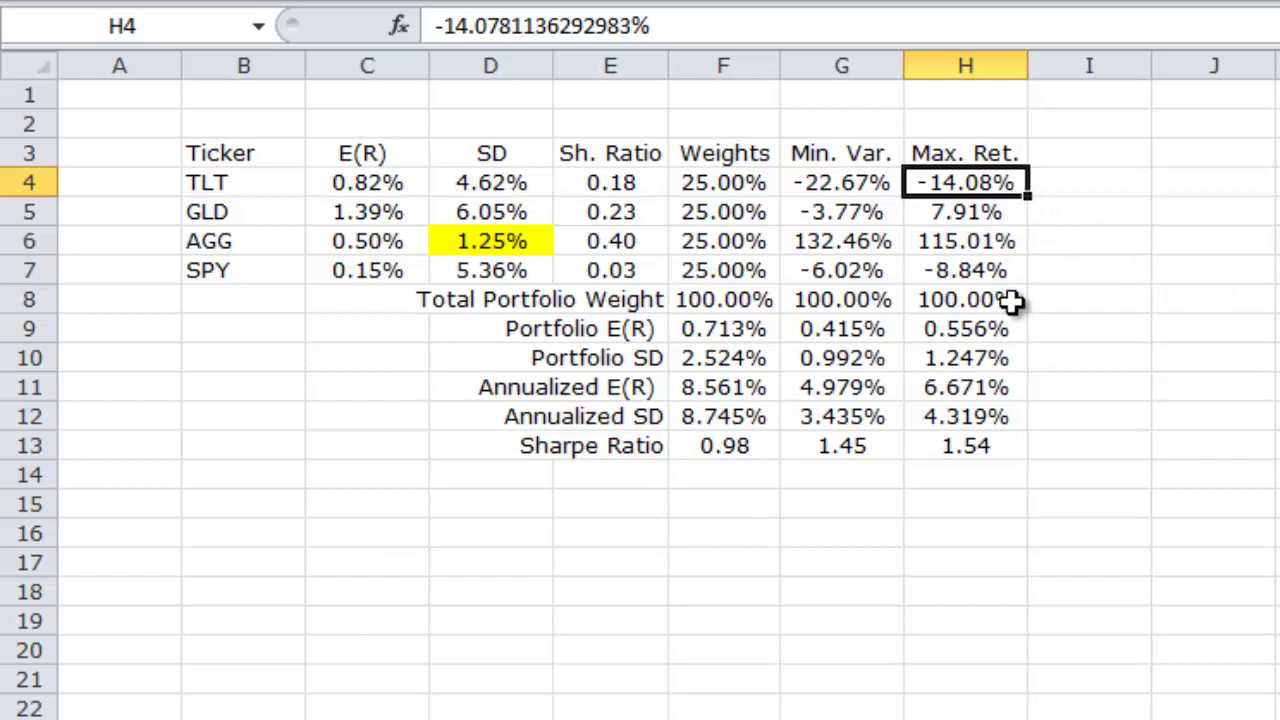
Examine the Max. Ret. weights in column H and compare the portfolio's E(R) and SD with AGG's E(R) and SD.
click(993, 215)
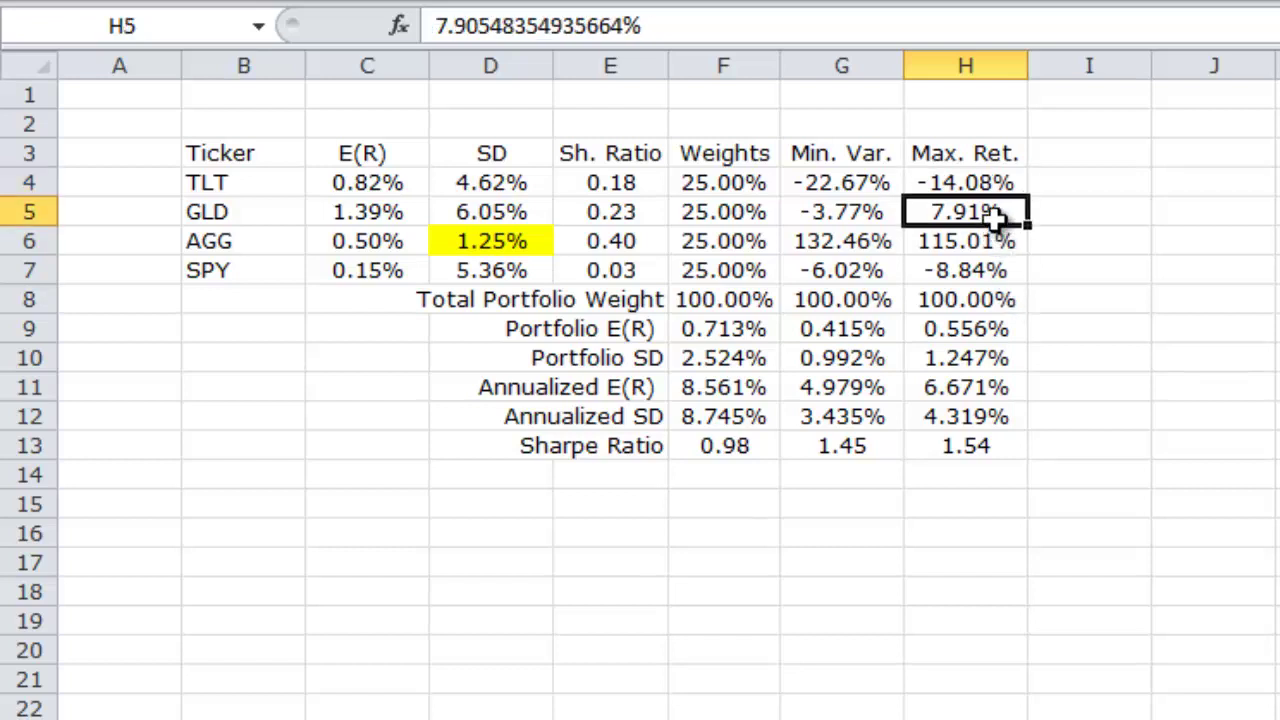
click(1004, 250)
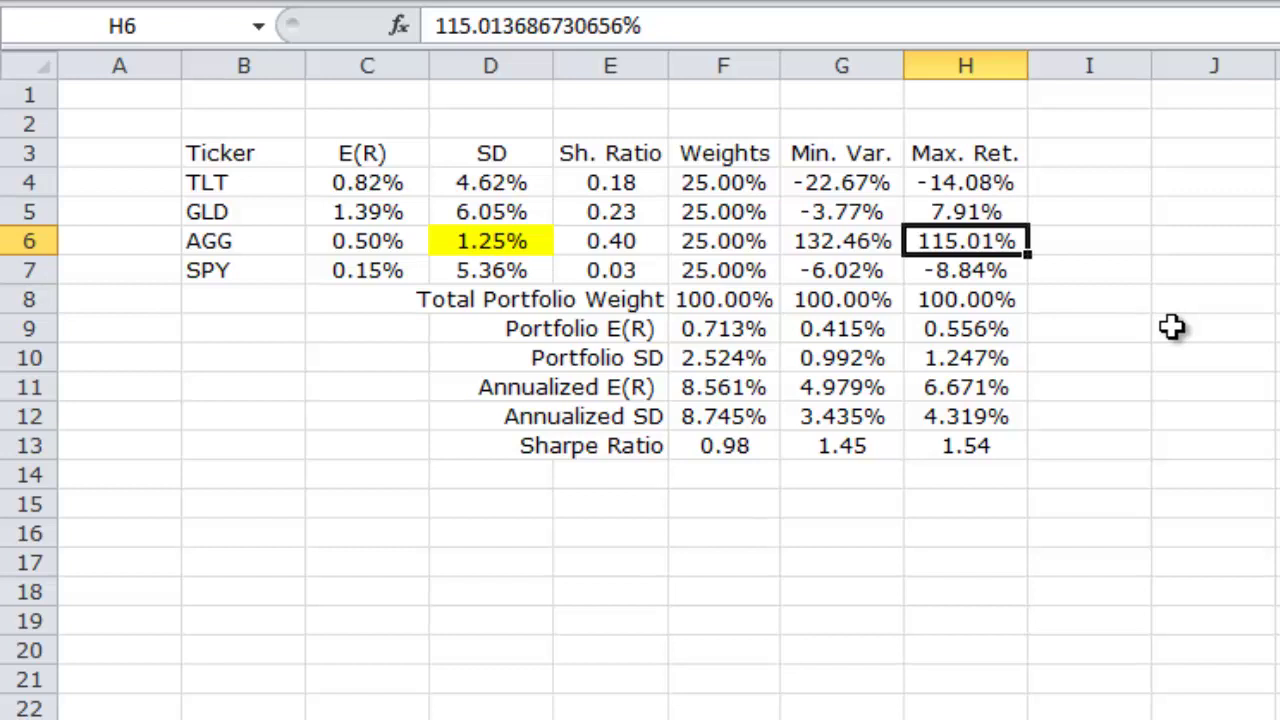
key(Down)
key(Down)
key(Down)
key(Down)
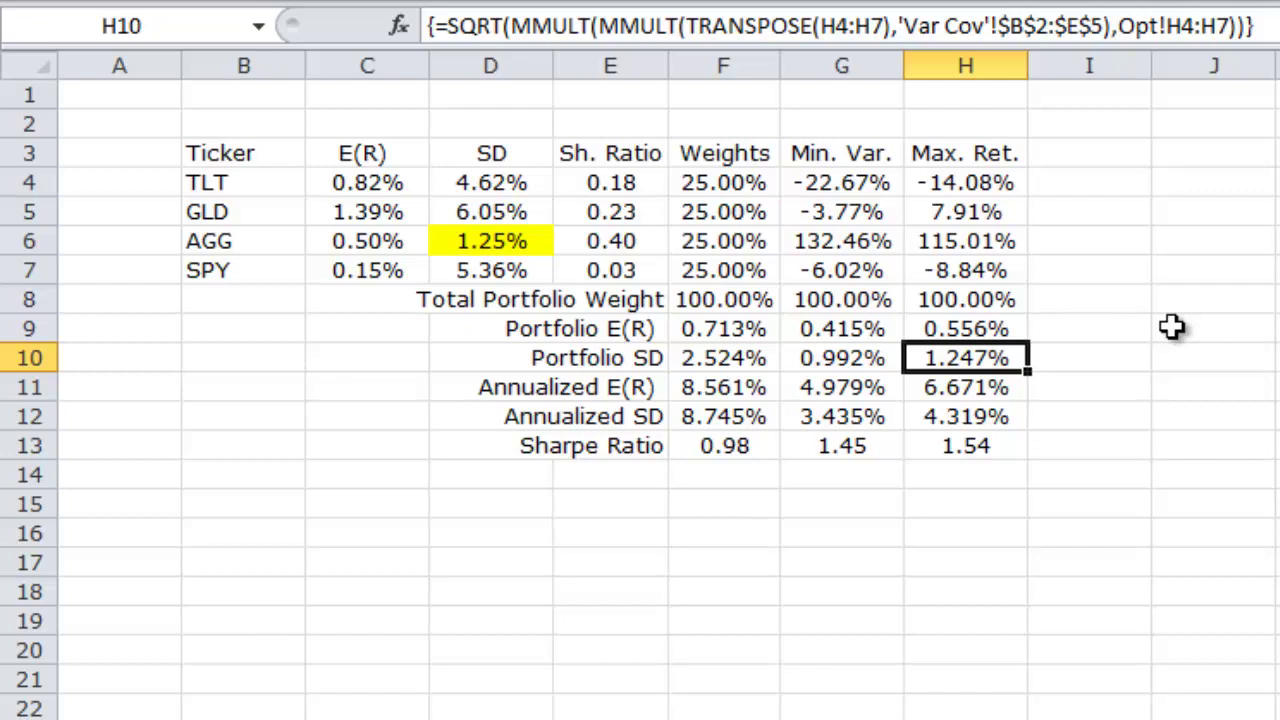
click(515, 244)
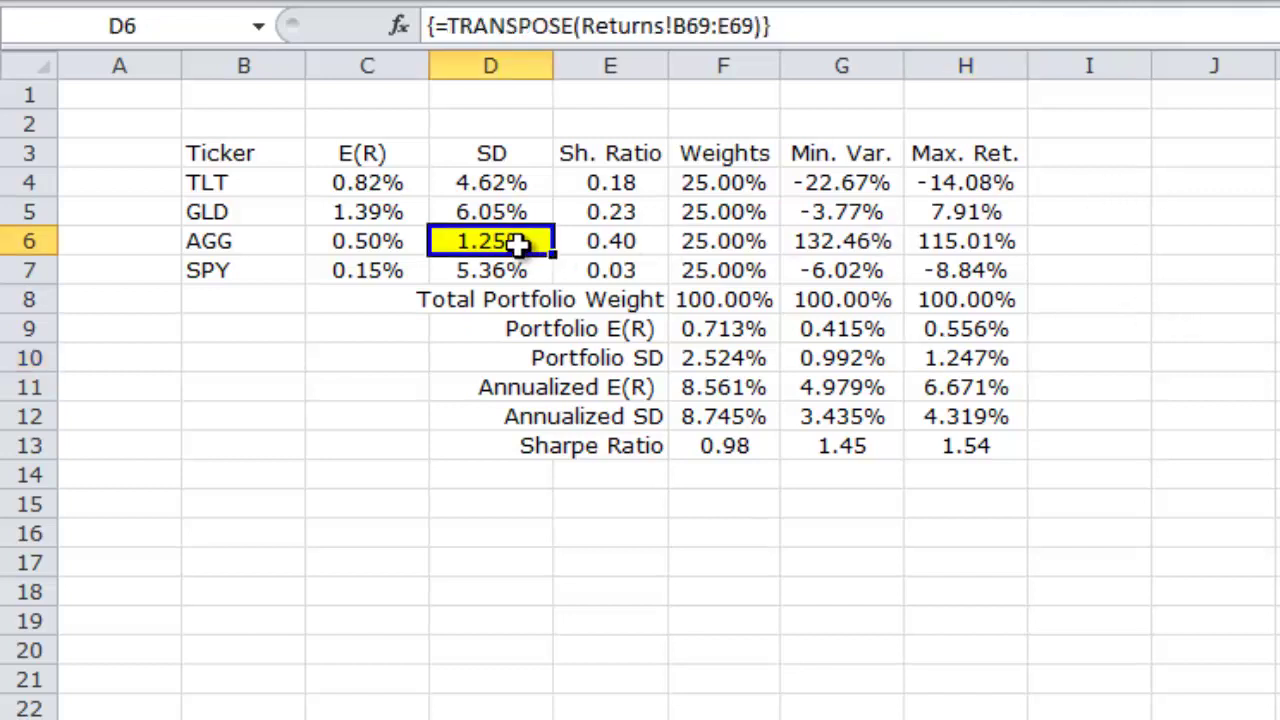
click(248, 247)
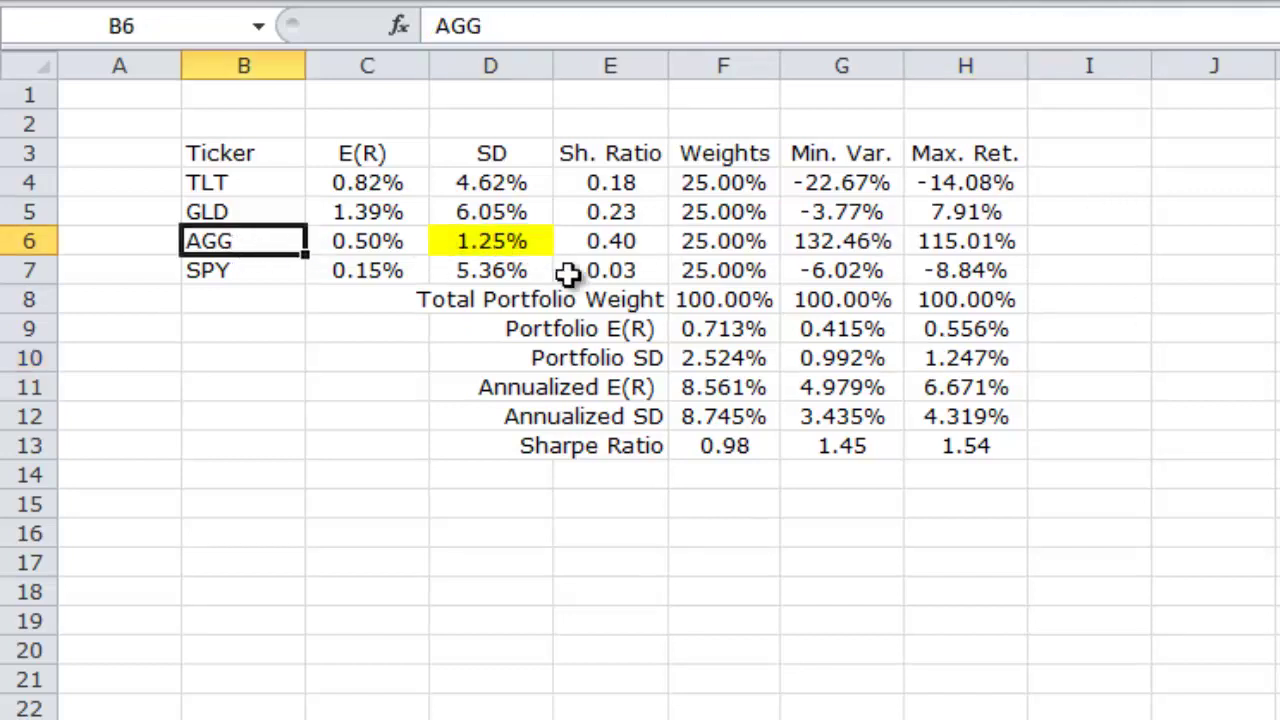
click(986, 361)
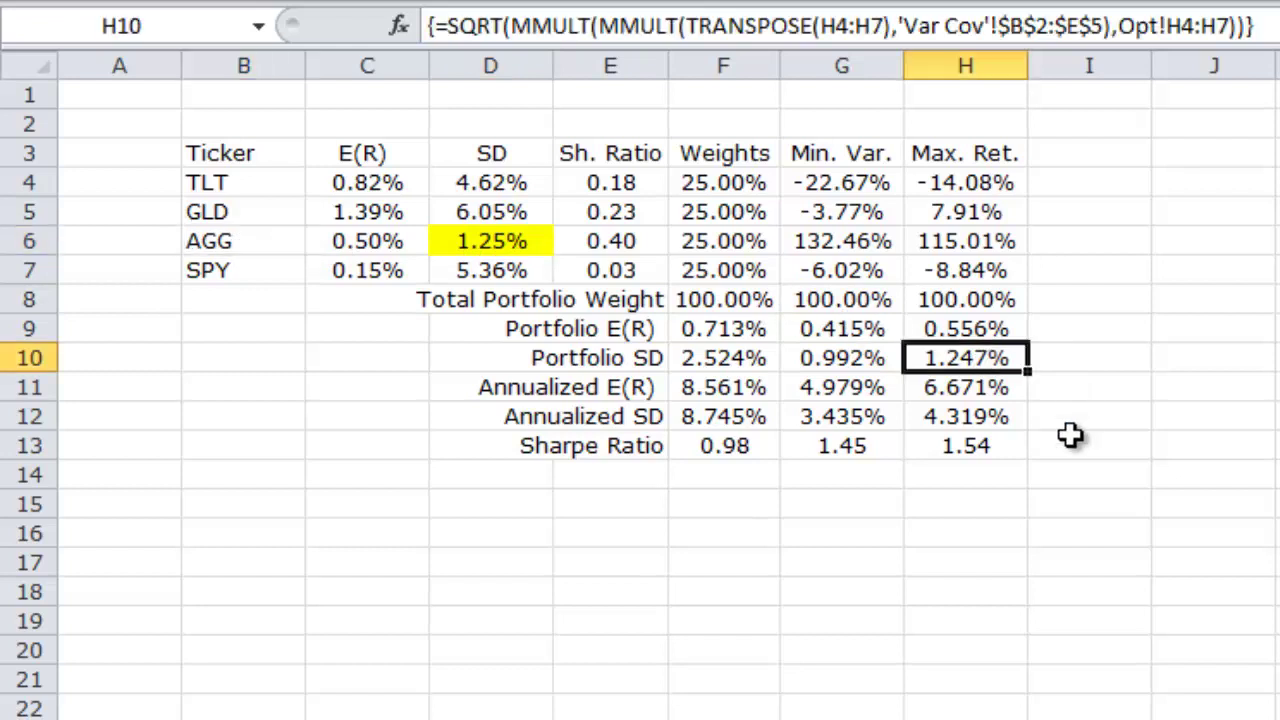
click(998, 329)
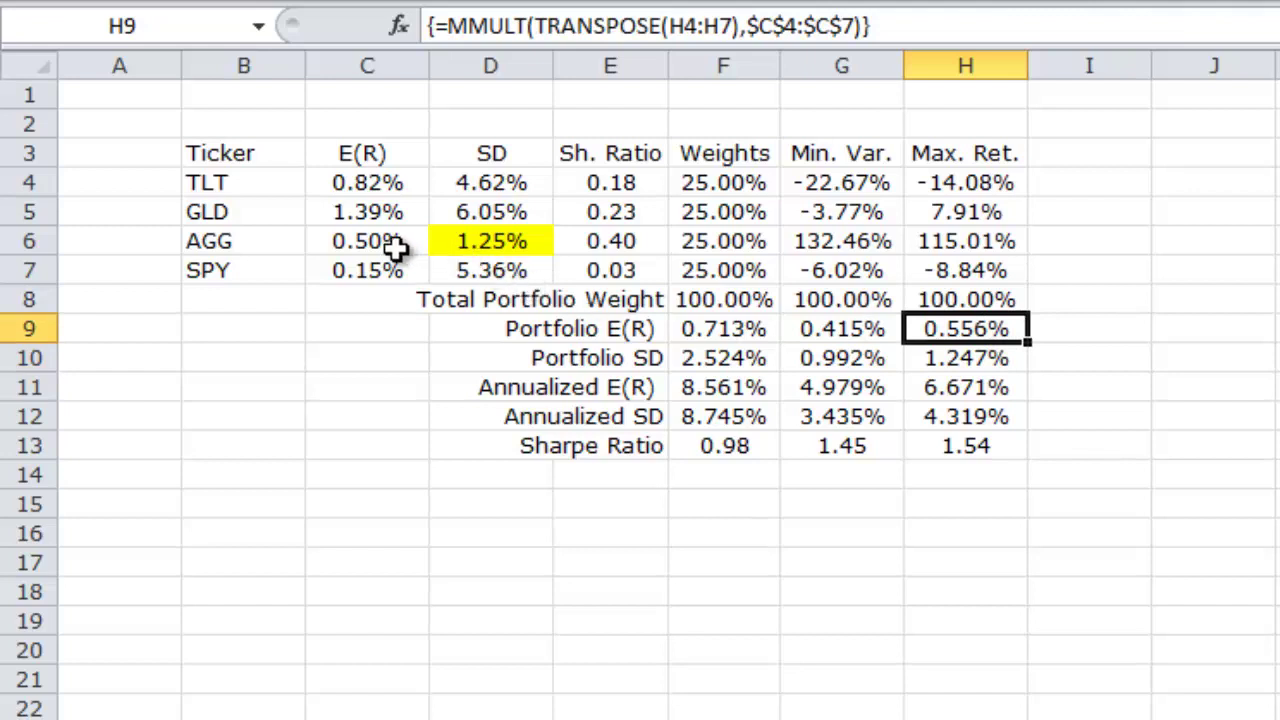
click(925, 64)
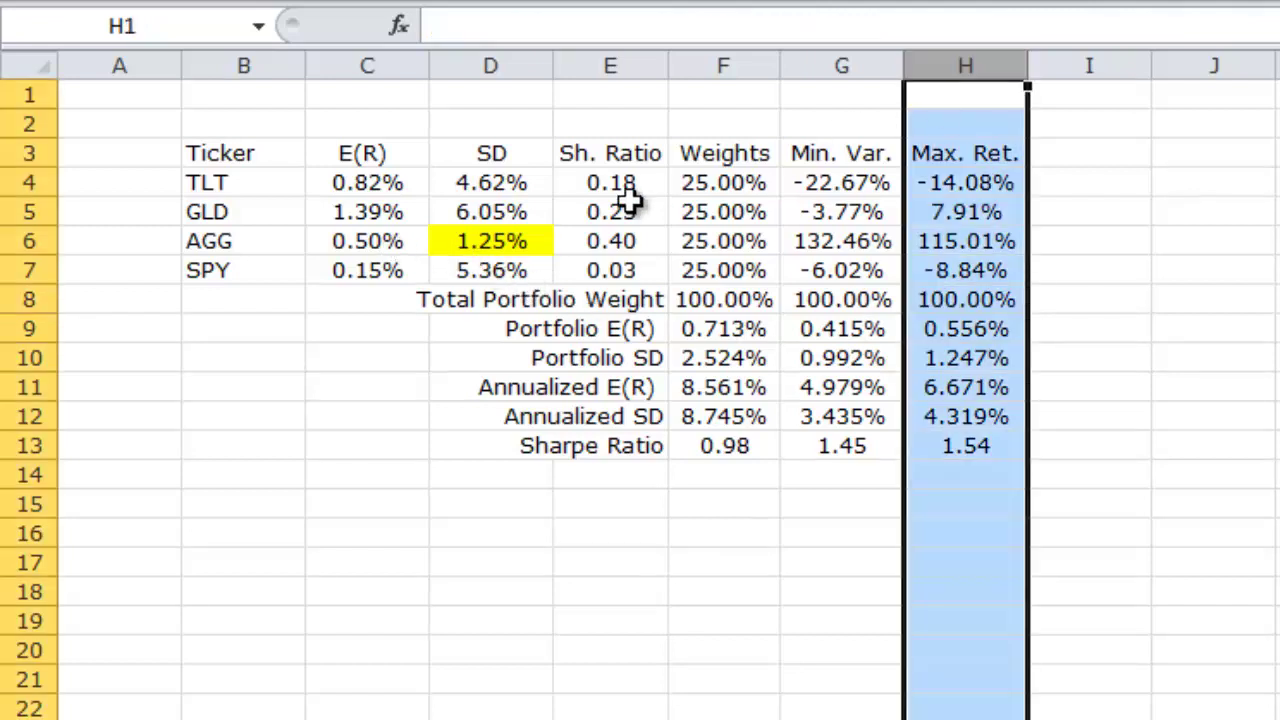
click(516, 238)
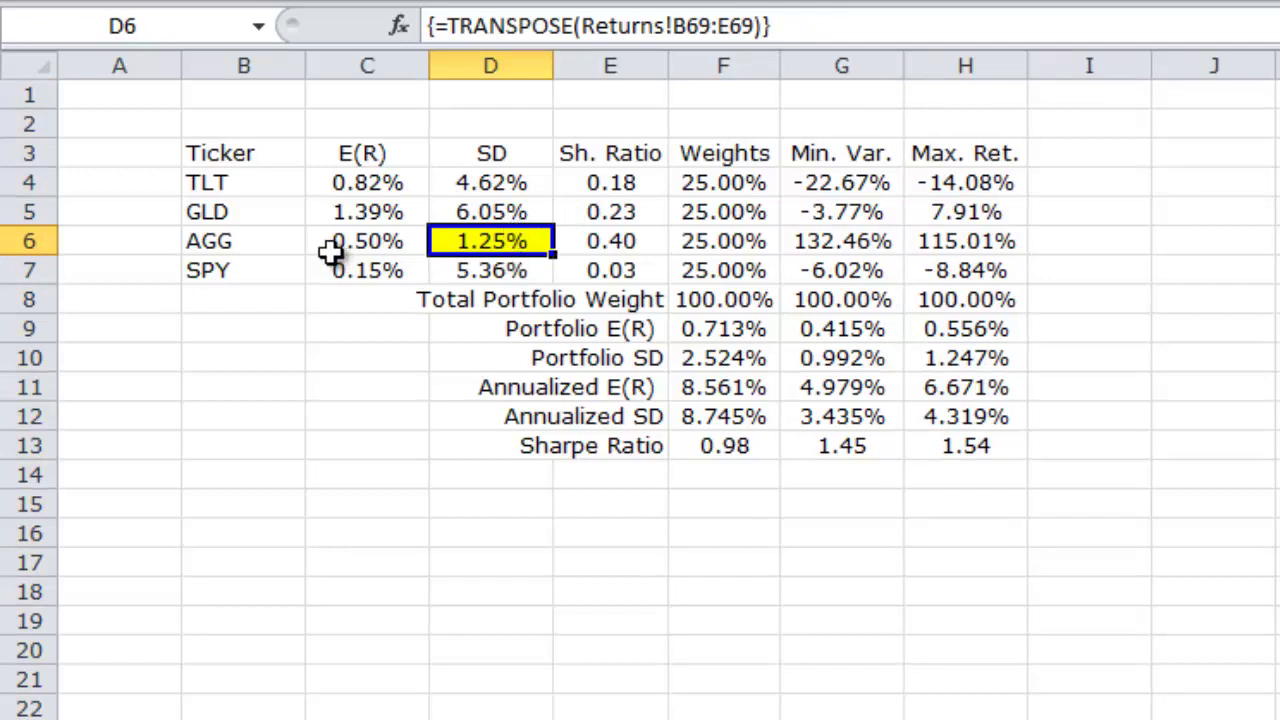
click(365, 250)
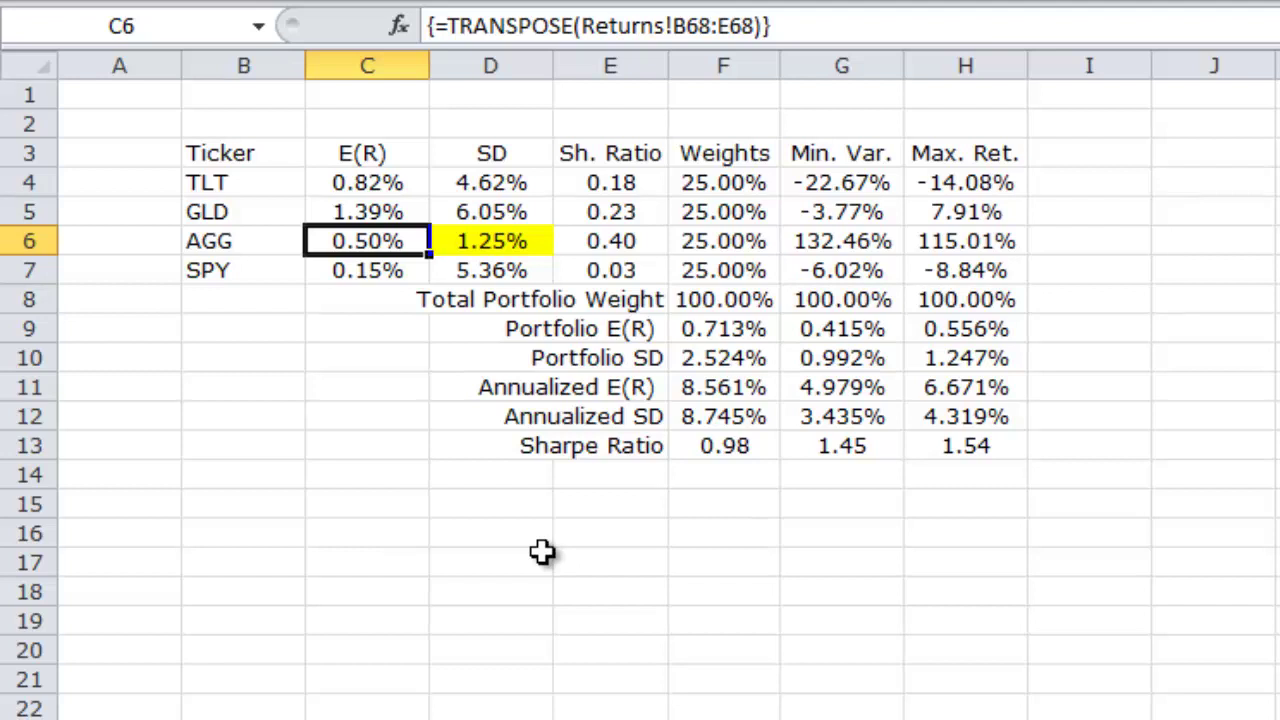
Add the column header "Max. SR" in I3, beside Max. Ret.
key(Right)
key(Right)
key(Right)
key(Right)
key(Right)
key(Right)
key(Up)
key(Up)
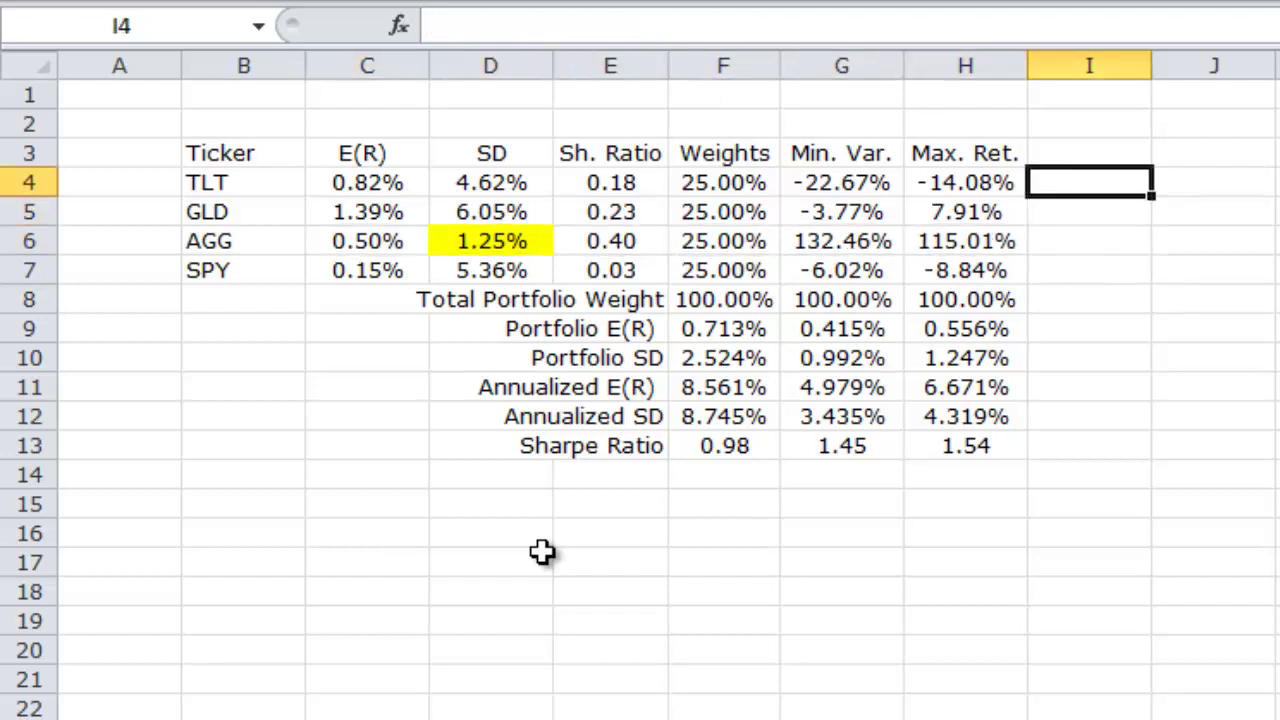
key(Up)
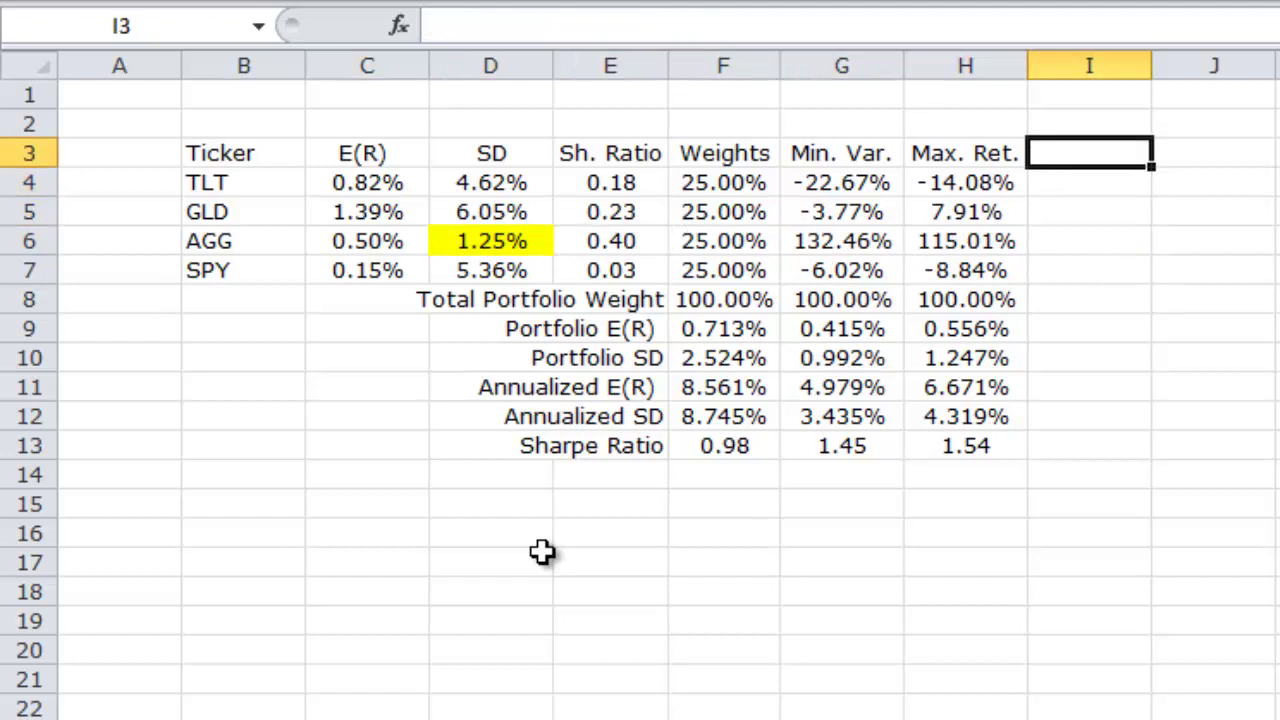
text(Max. SR)
key(Return)
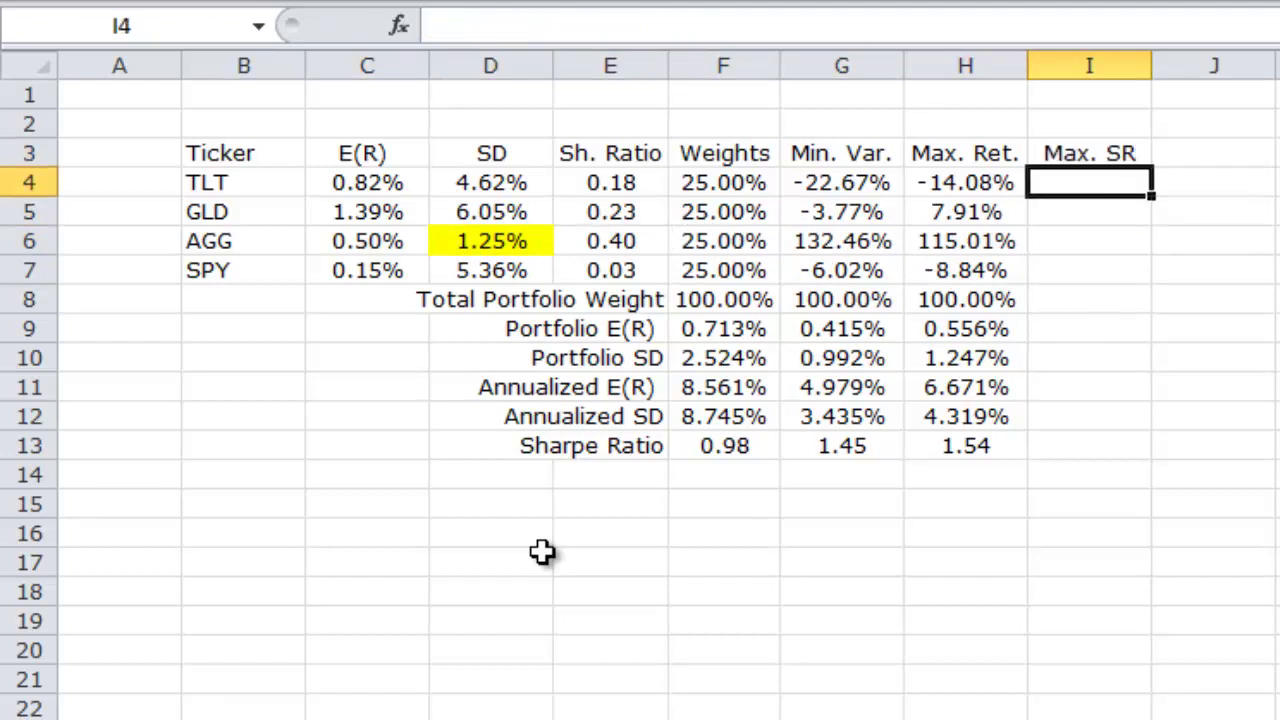
Copy the Max. Ret. weights and portfolio formulas in H4:H13 into the Max. SR column starting at I4.
key(Left)
key(shift+Down)
key(shift+Down)
key(shift+Down)
key(shift+Down)
key(shift+Down)
key(shift+Down)
key(shift+Down)
key(shift+Down)
key(shift+Down)
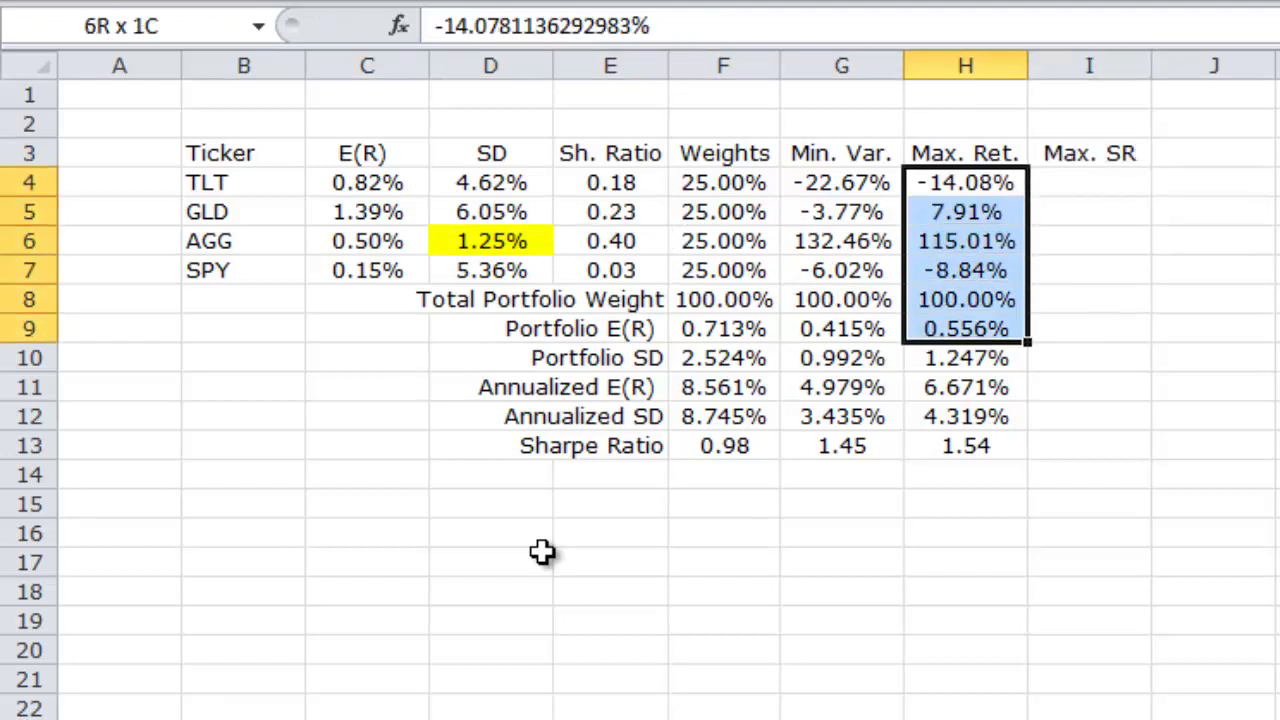
key(ctrl+c)
key(Right)
key(ctrl+v)
key(Down)
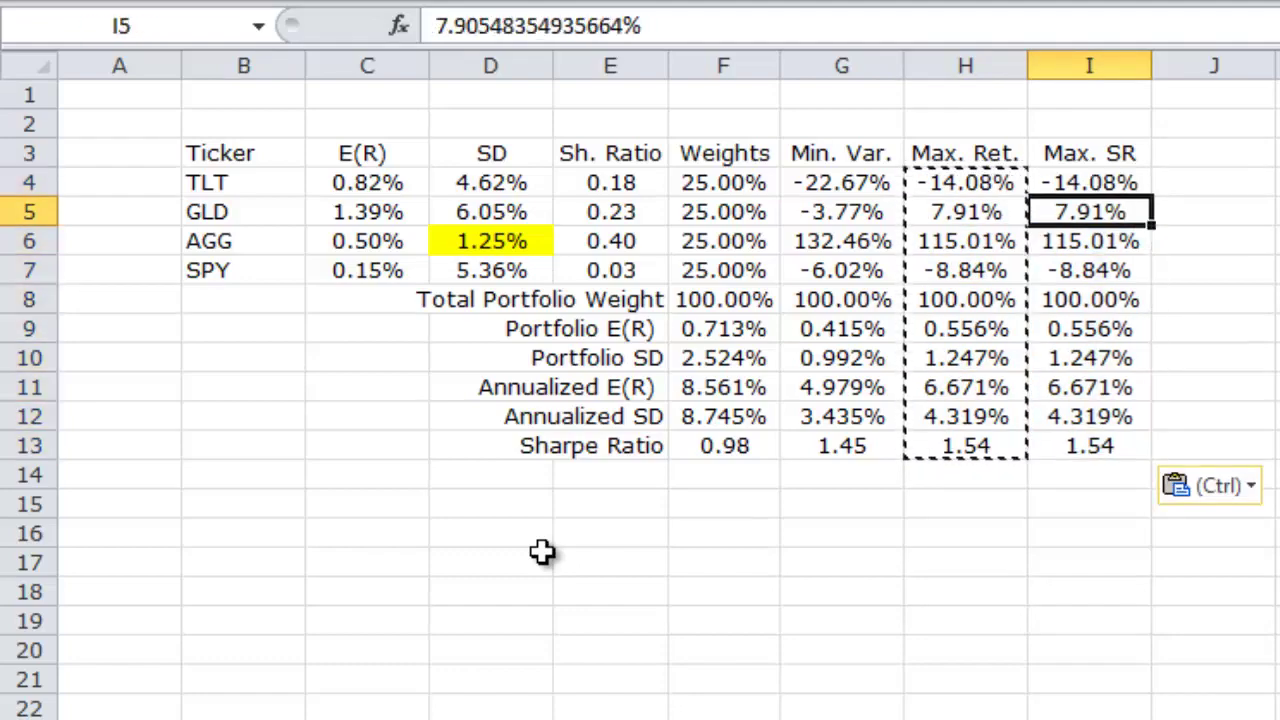
key(Up)
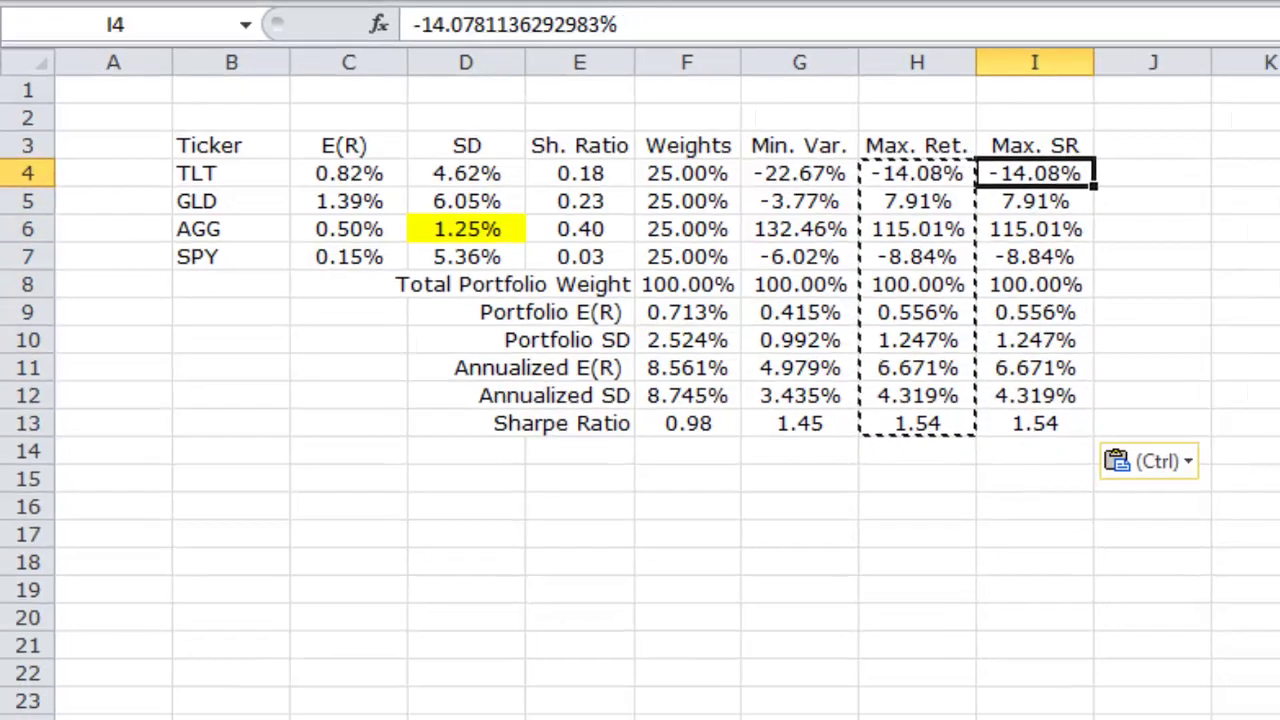
Set Solver to maximize $I$13 by changing $I$4:$I$7 and delete the constraint $H$10 <= $D$6.
click(1056, 4)
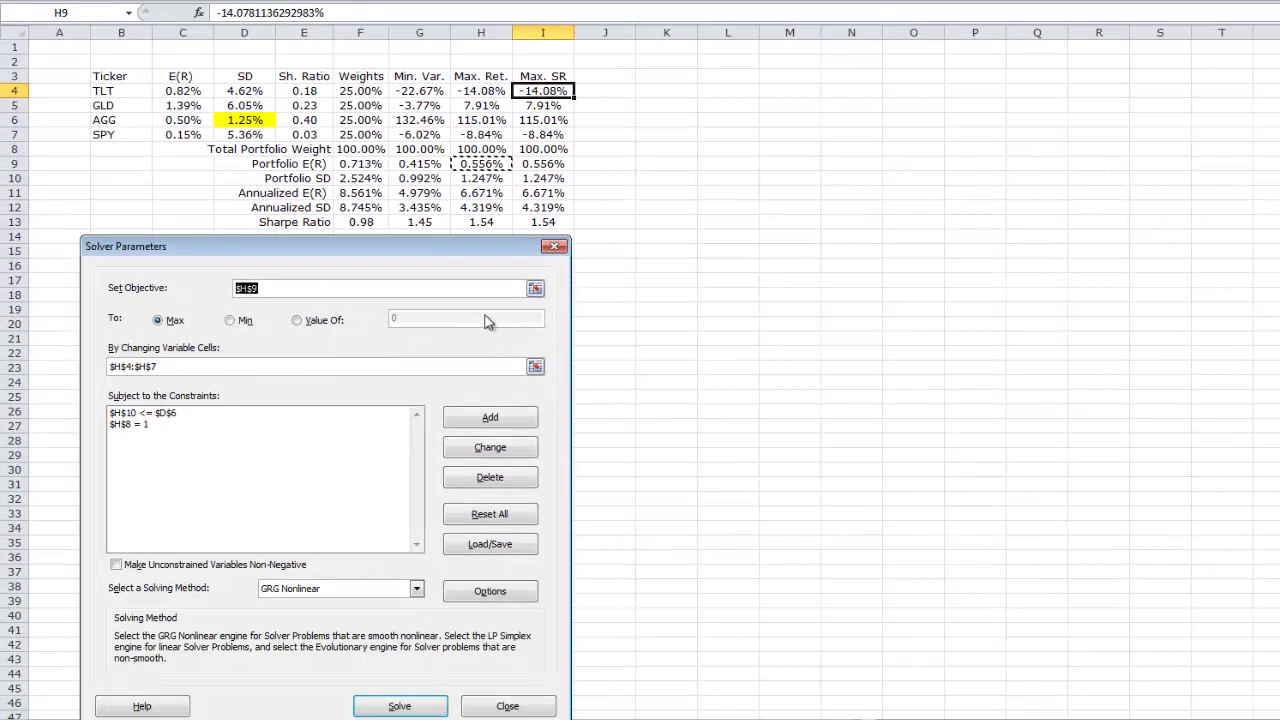
click(535, 221)
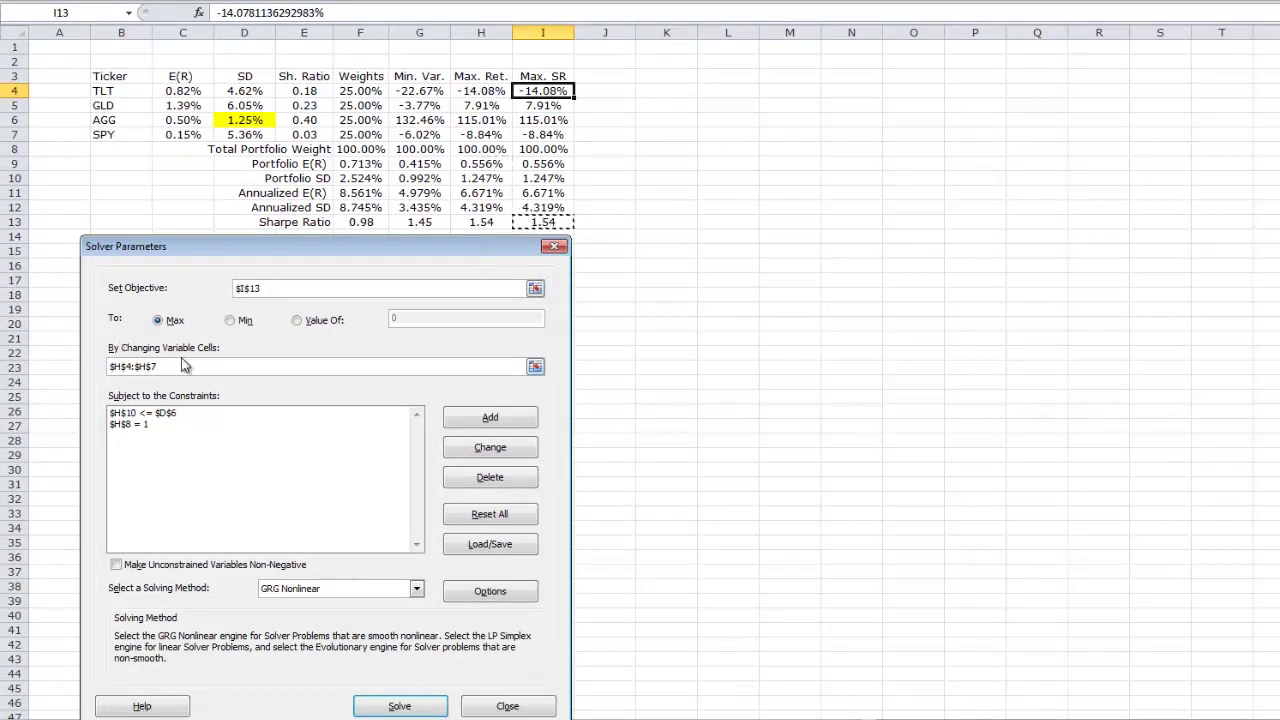
drag(178, 370, 104, 372)
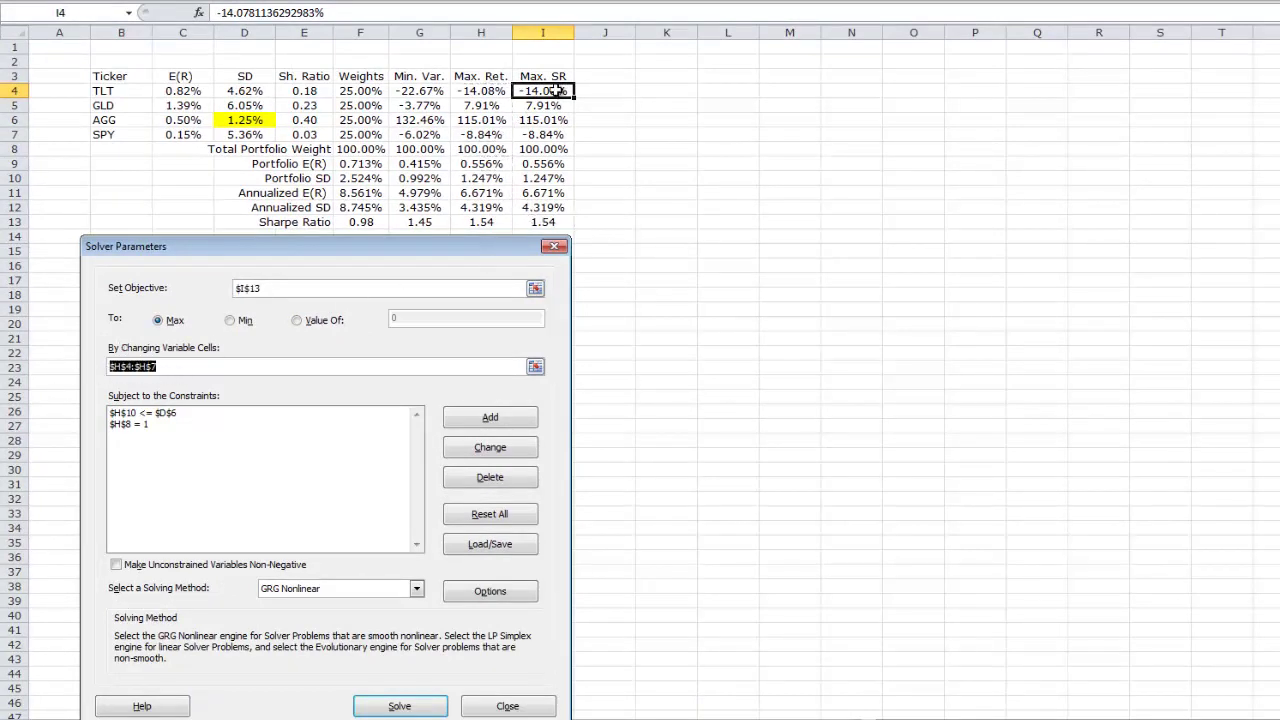
drag(552, 92, 556, 134)
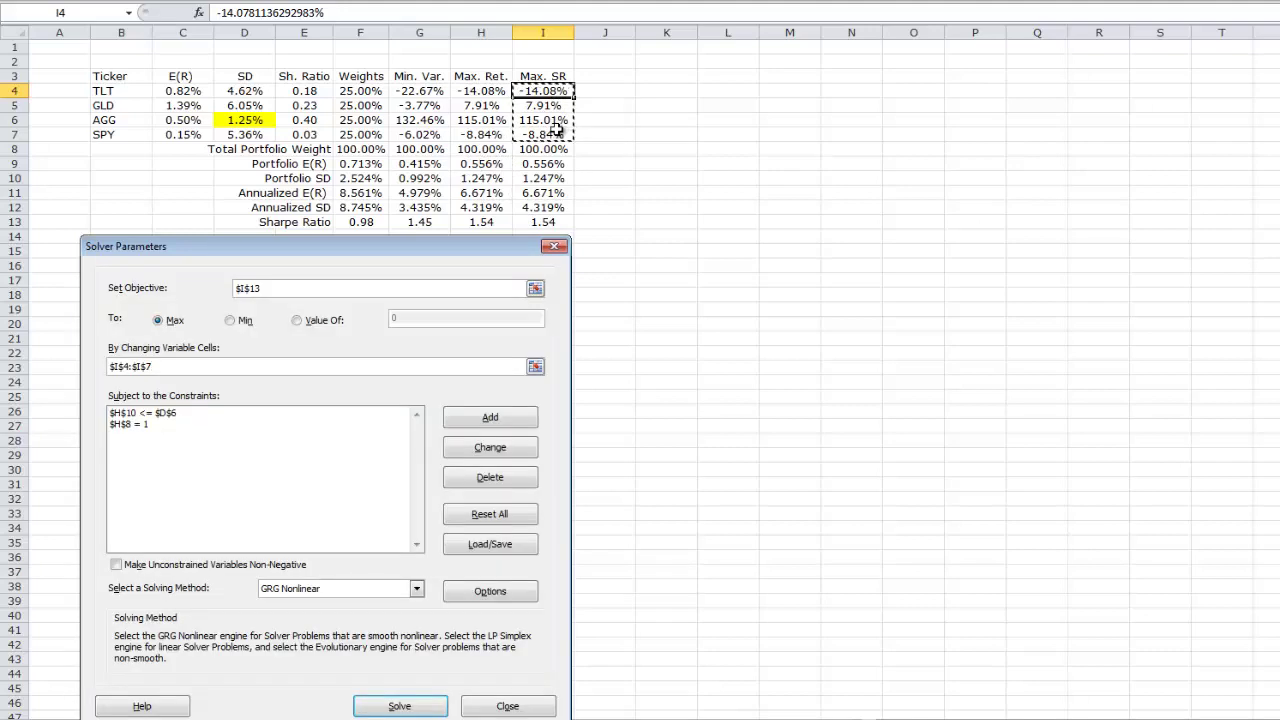
click(177, 418)
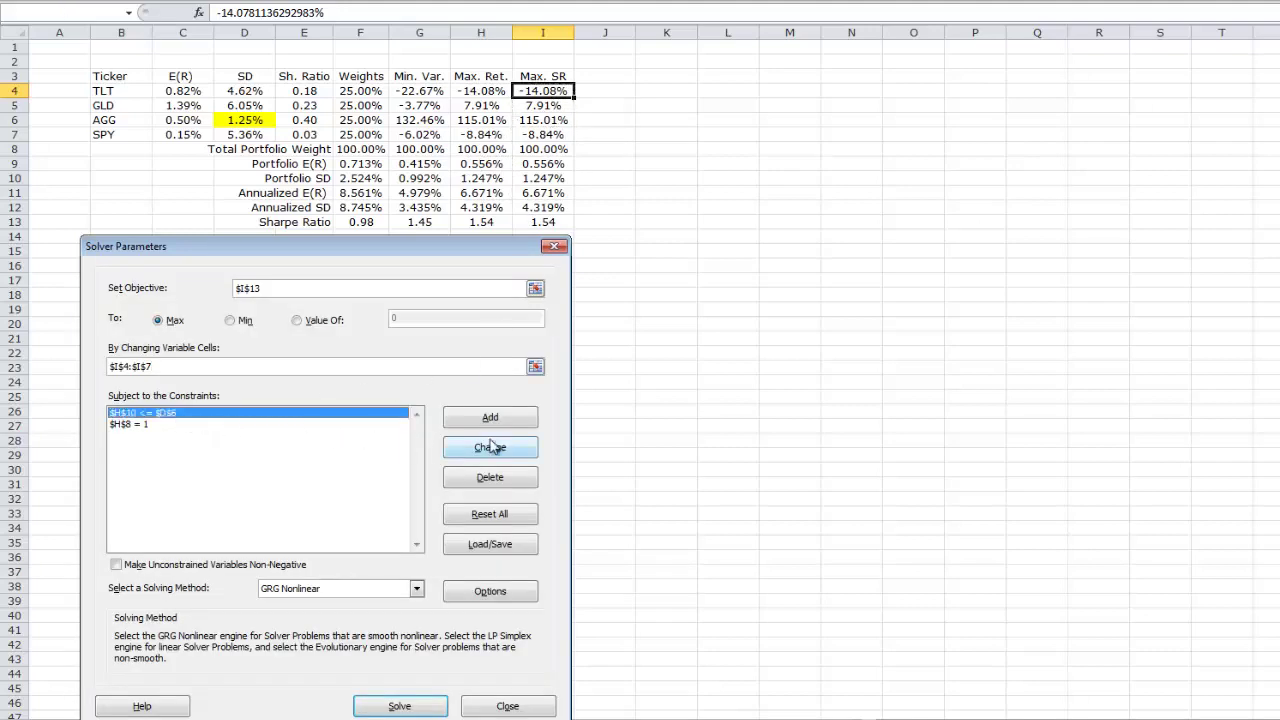
click(490, 477)
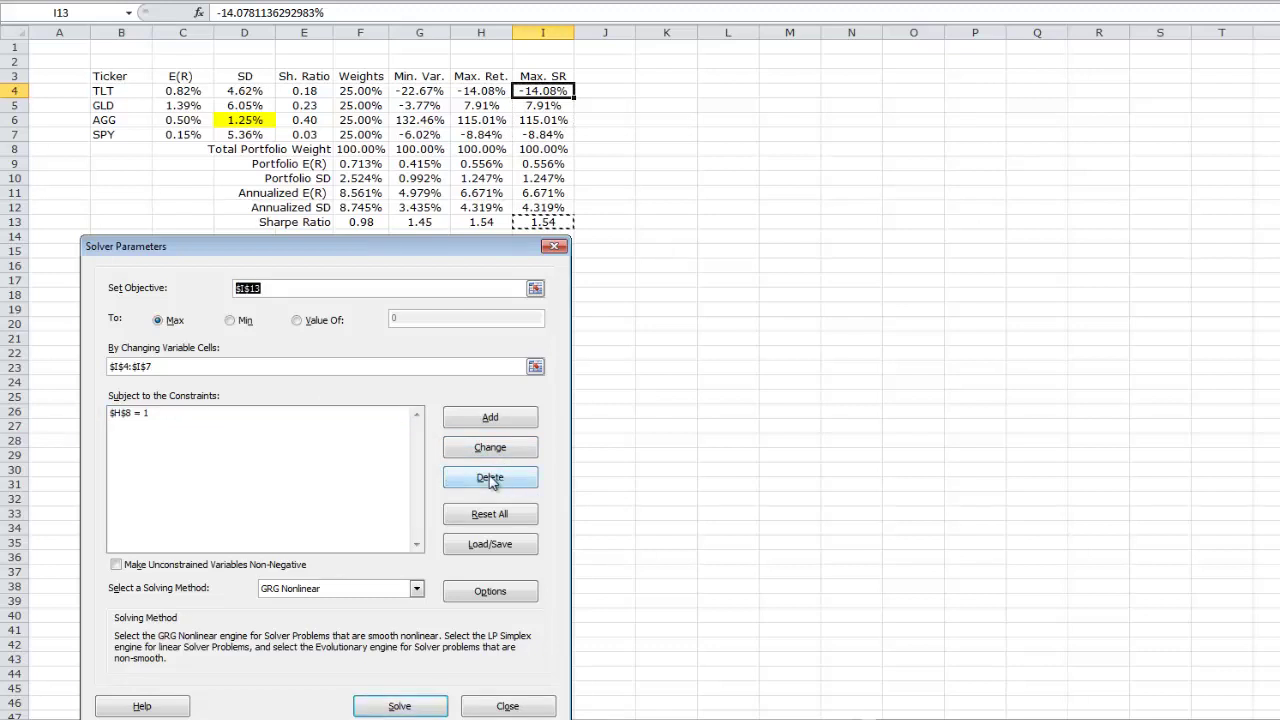
Change the total weight constraint to $I$8 = 1, solve for the Max. SR portfolio and keep the solution.
click(145, 418)
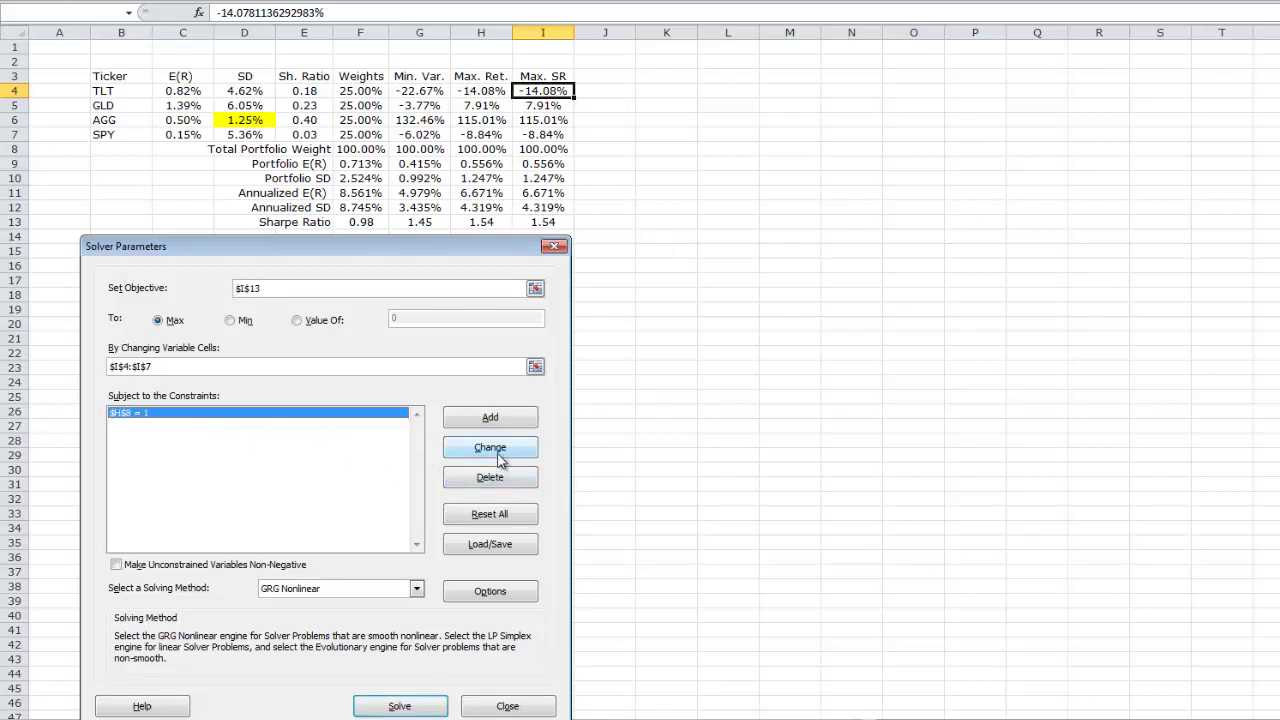
click(490, 448)
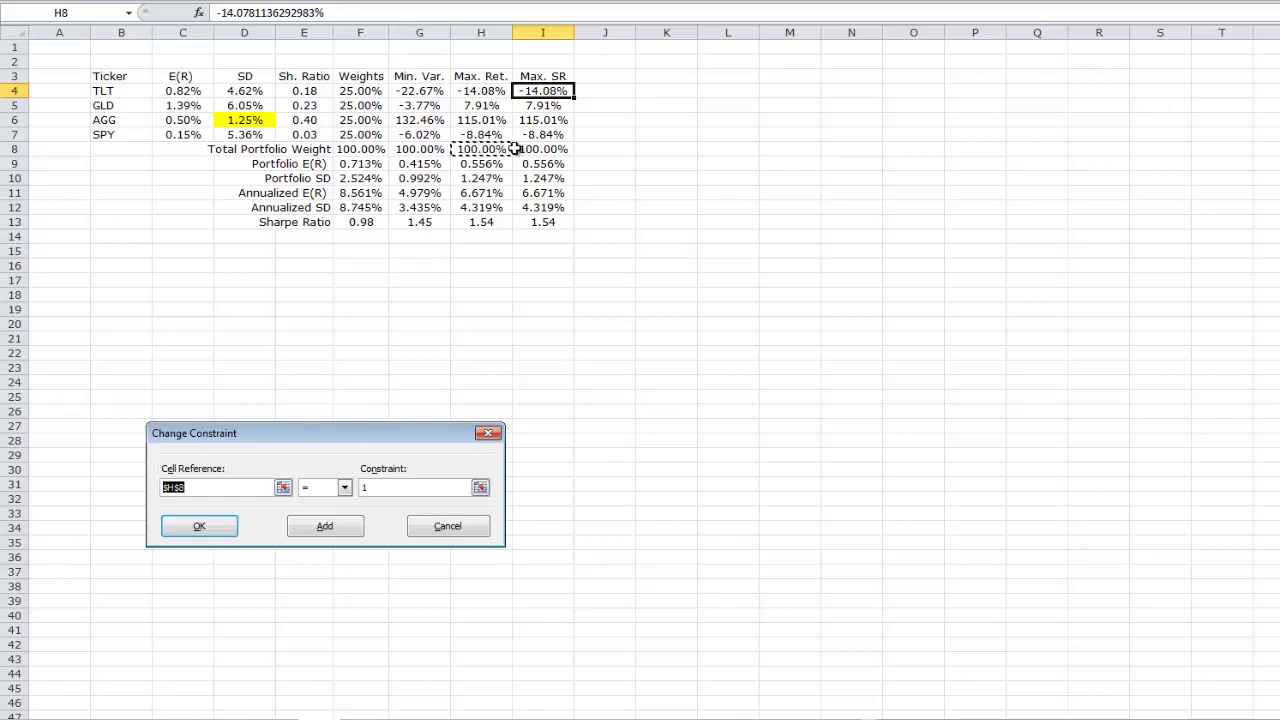
click(530, 149)
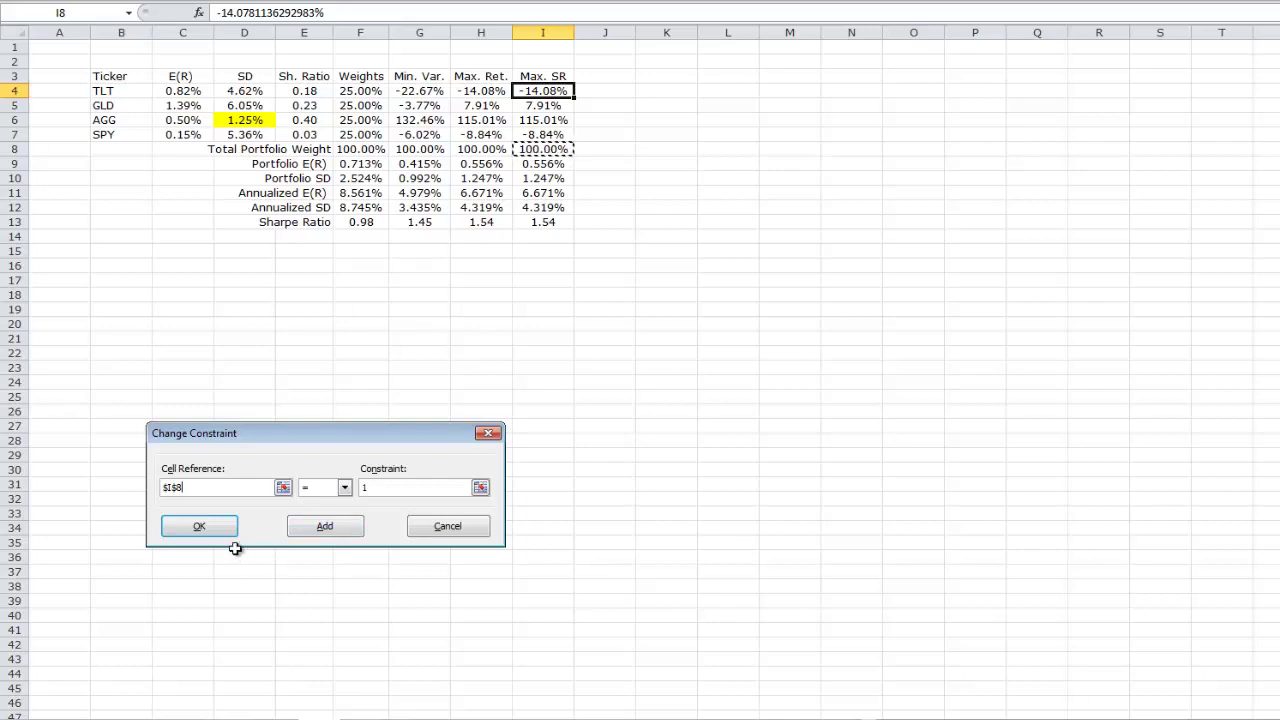
click(207, 528)
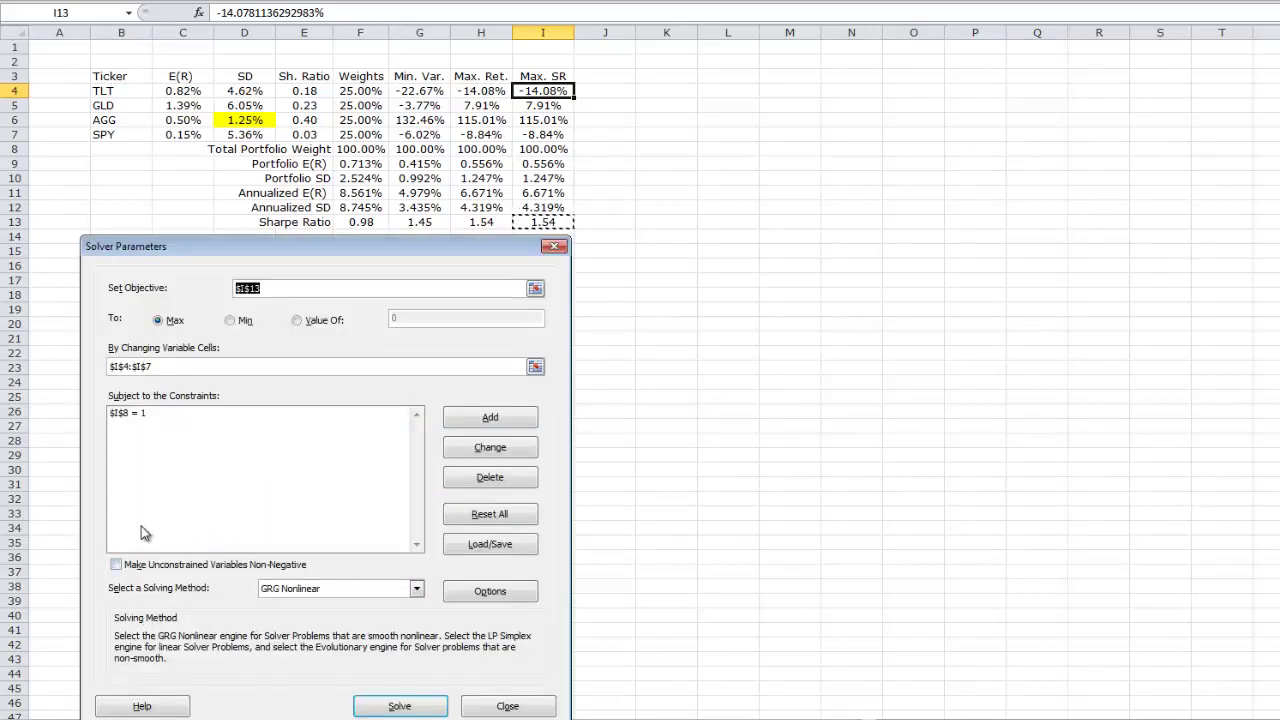
click(415, 707)
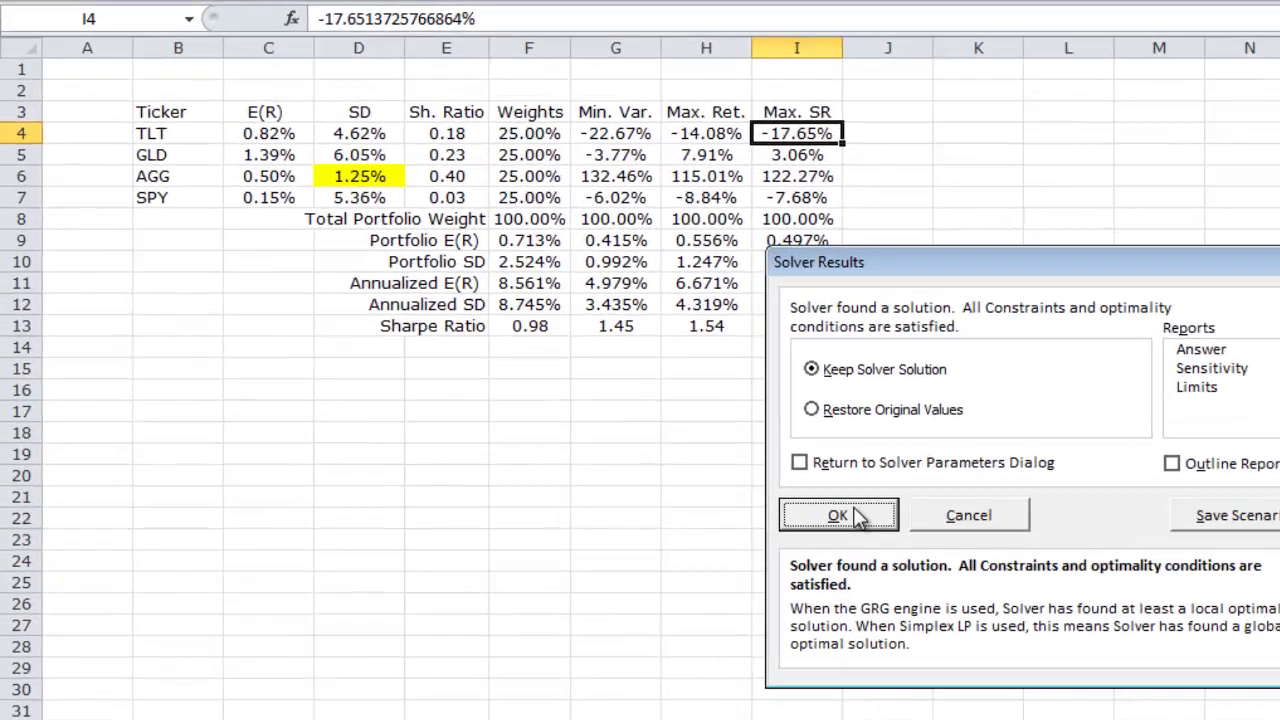
click(572, 349)
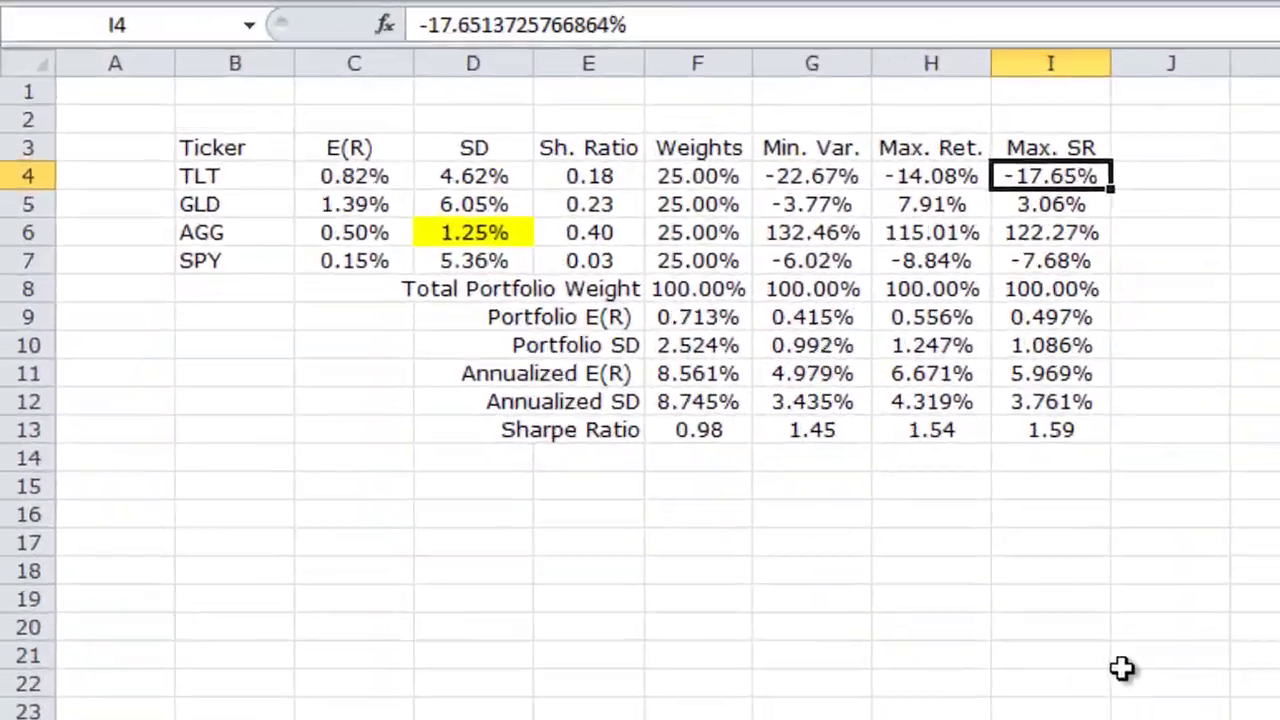
Examine the solved Max. SR weights of the four tickers in I4:I7.
click(1193, 424)
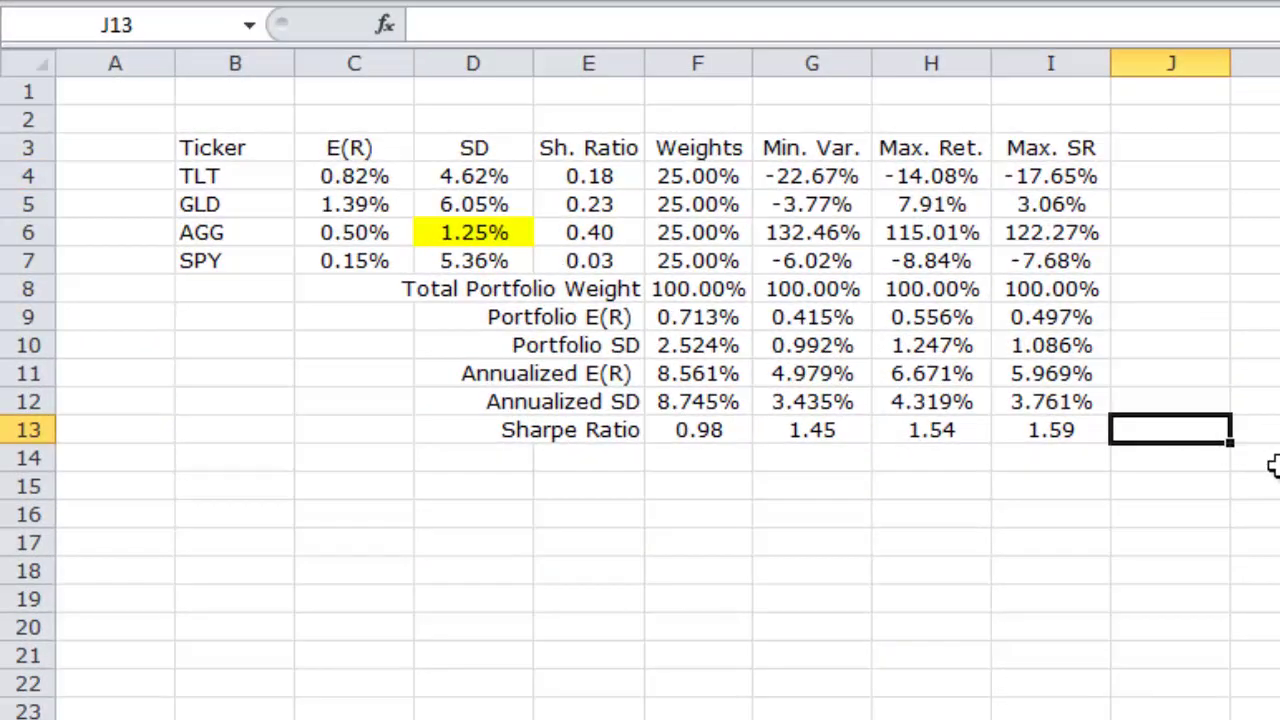
click(1157, 185)
key(Left)
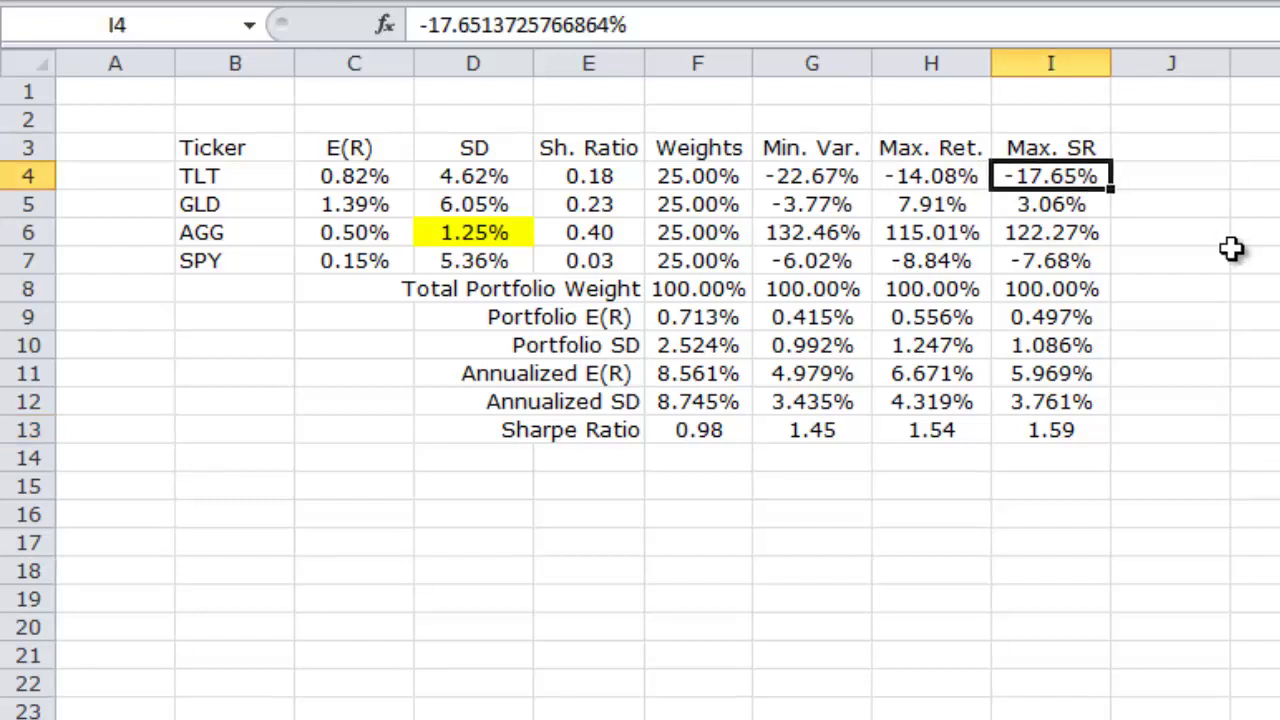
key(Down)
key(Up)
key(Down)
key(Down)
key(Down)
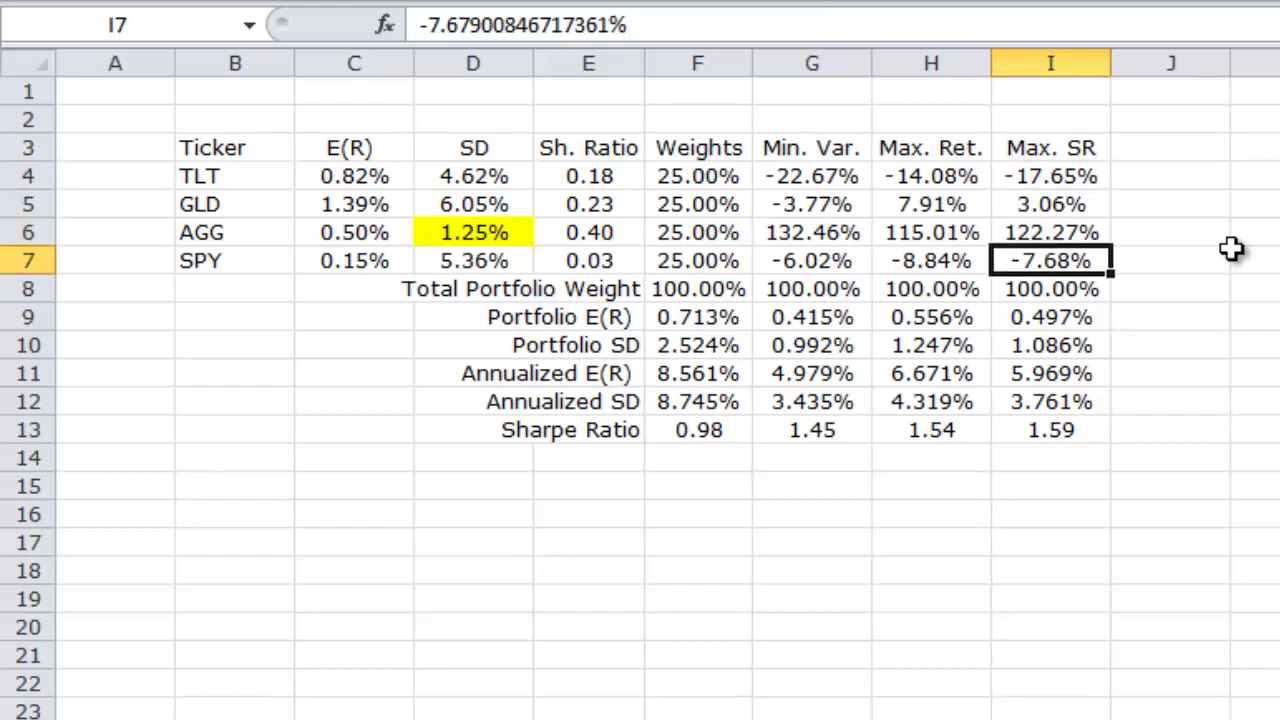
key(Up)
key(Up)
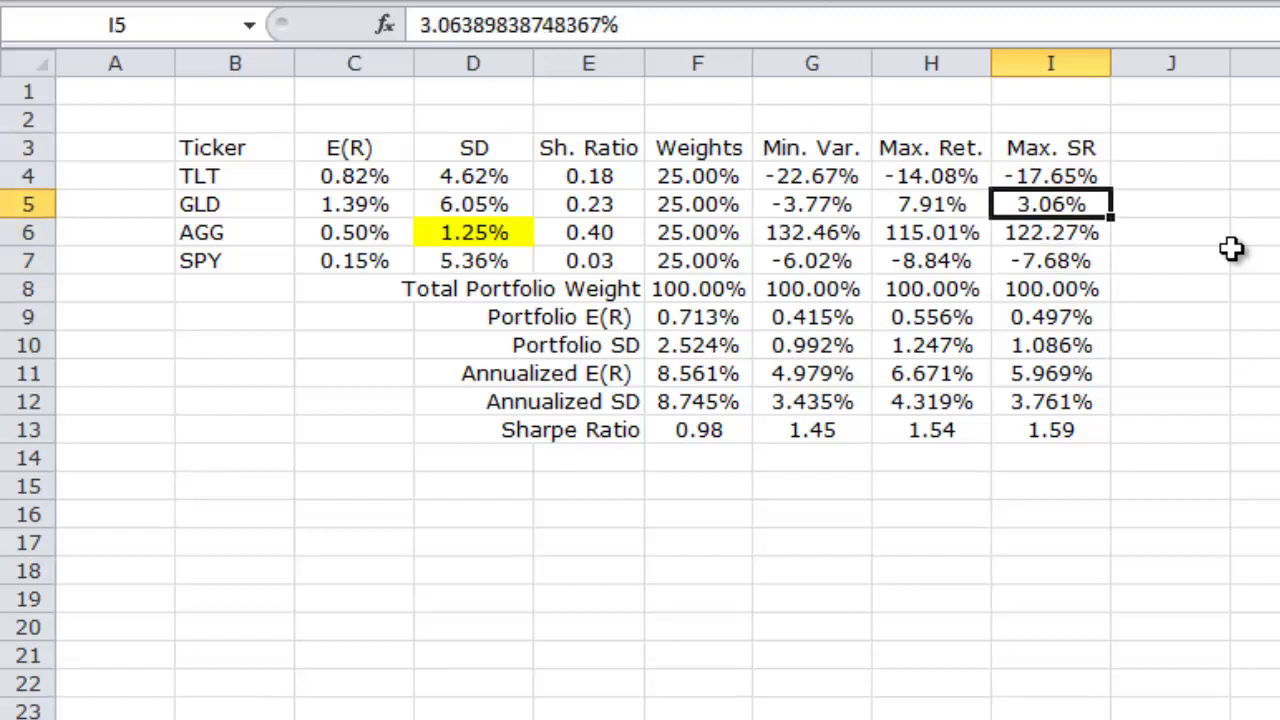
key(Down)
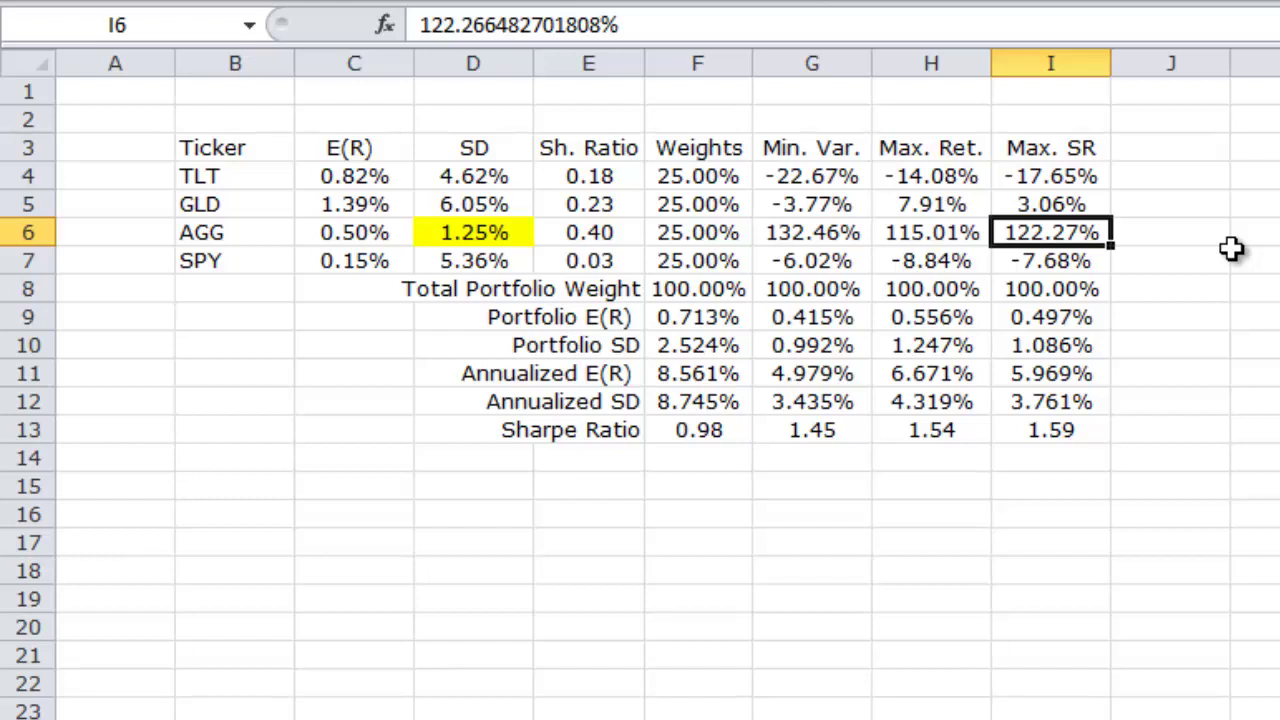
Review the Max. SR portfolio's total weight, E(R), SD, annualized figures and Sharpe ratio in column I.
key(Down)
key(Down)
key(Down)
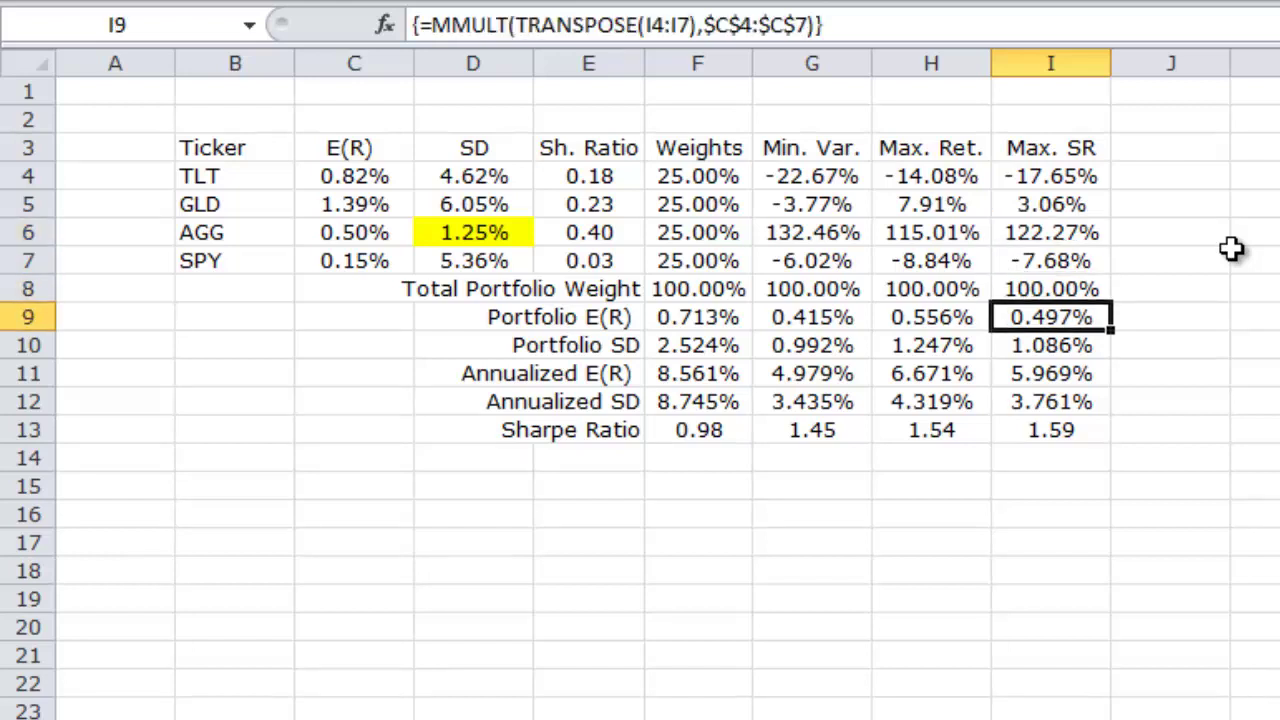
key(Down)
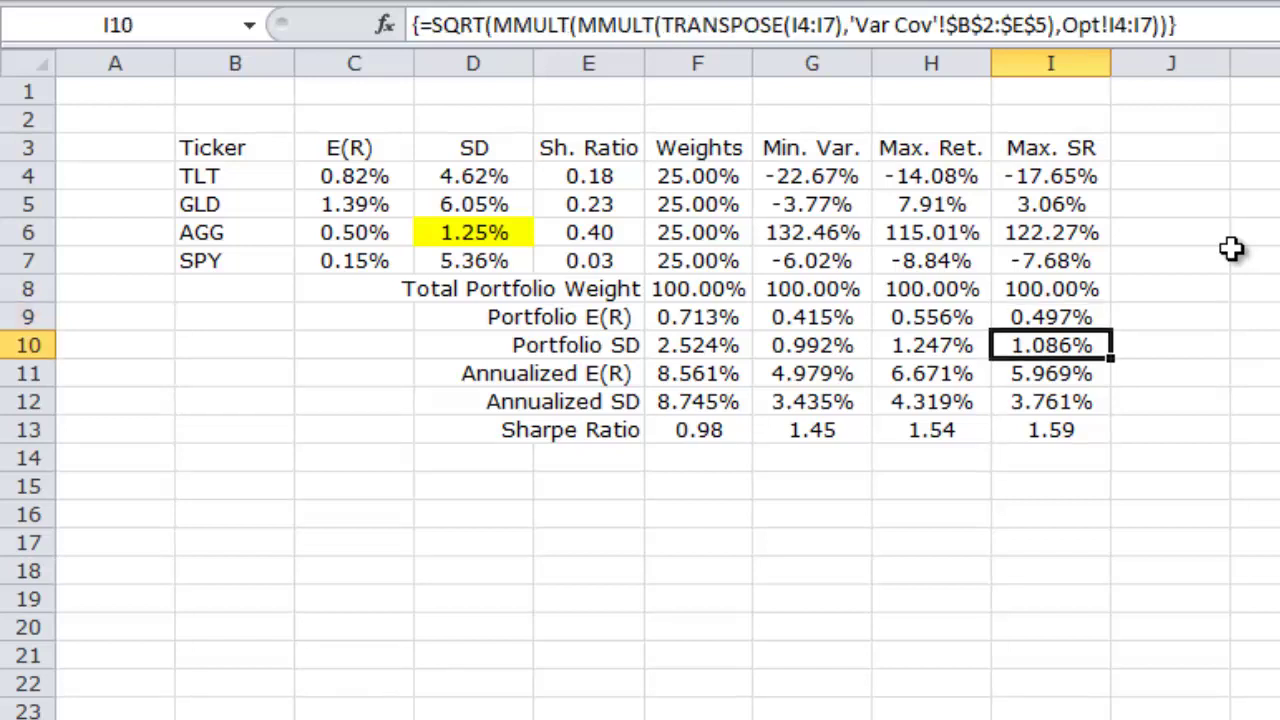
key(Down)
key(Down)
key(Down)
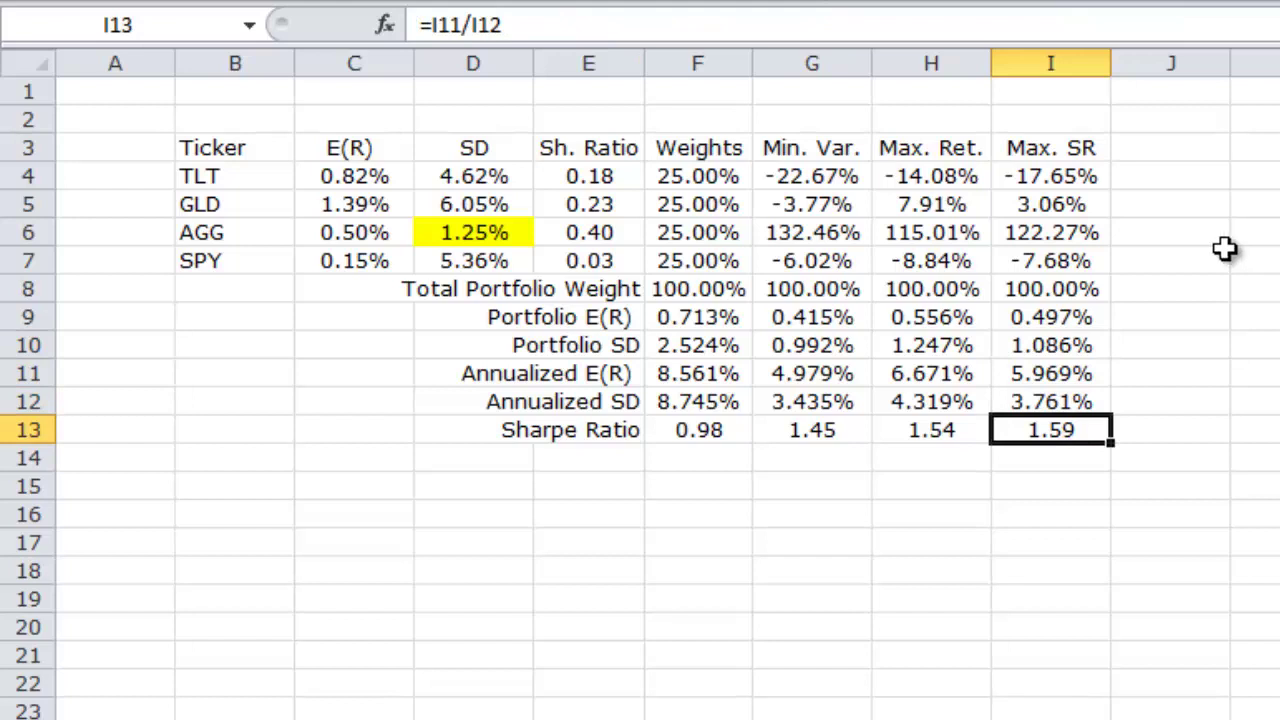
Compare the individual tickers' Sharpe ratios and AGG's figures with the Max. SR portfolio's return, SD and Sharpe ratio.
drag(645, 177, 626, 257)
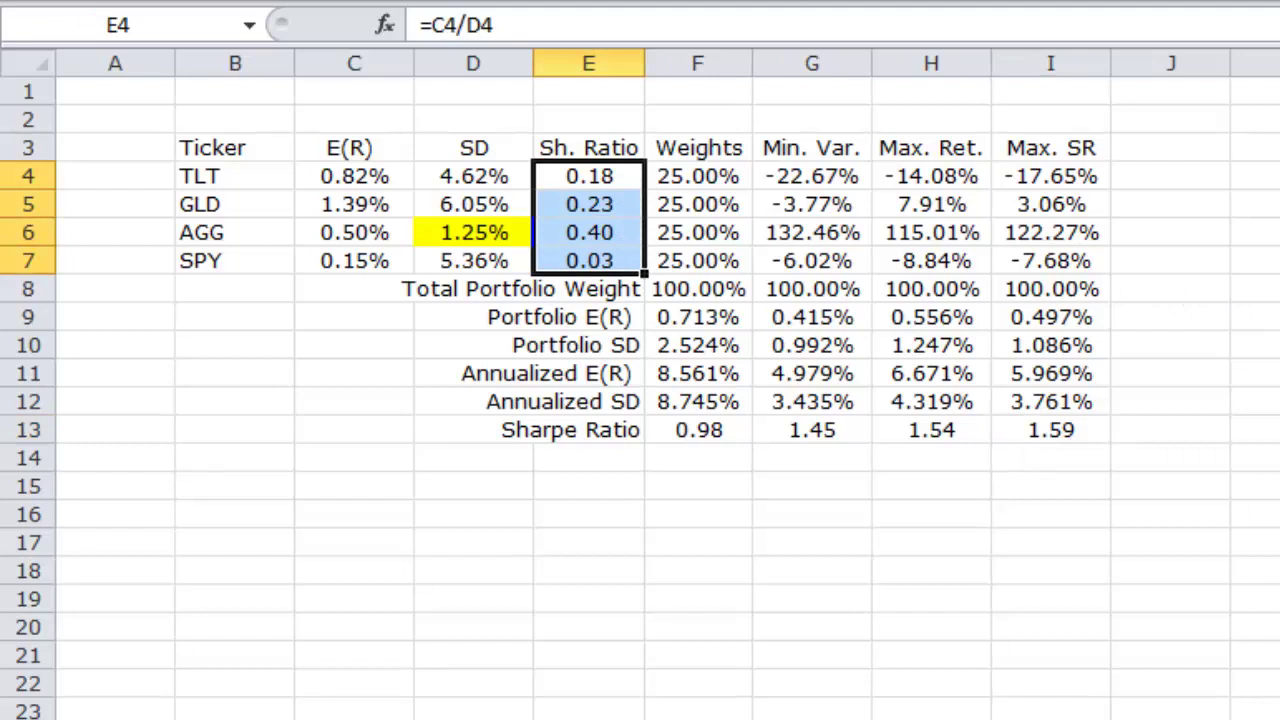
click(1103, 345)
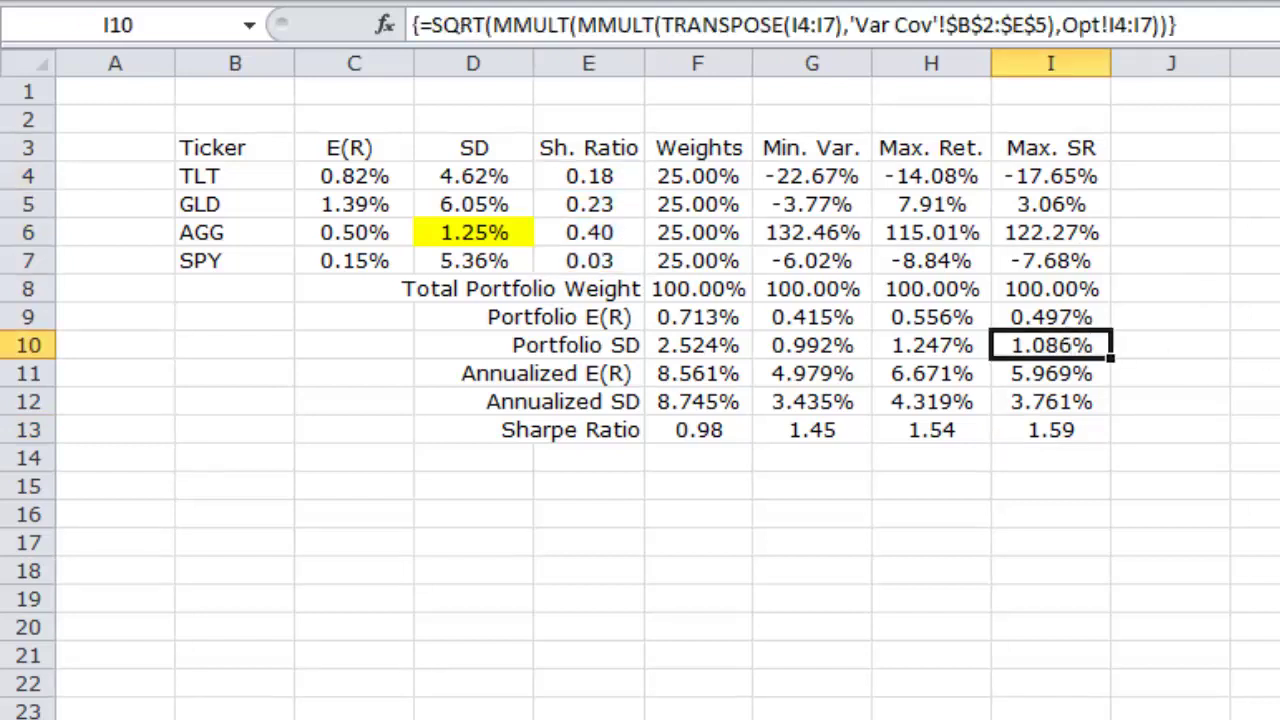
click(1090, 324)
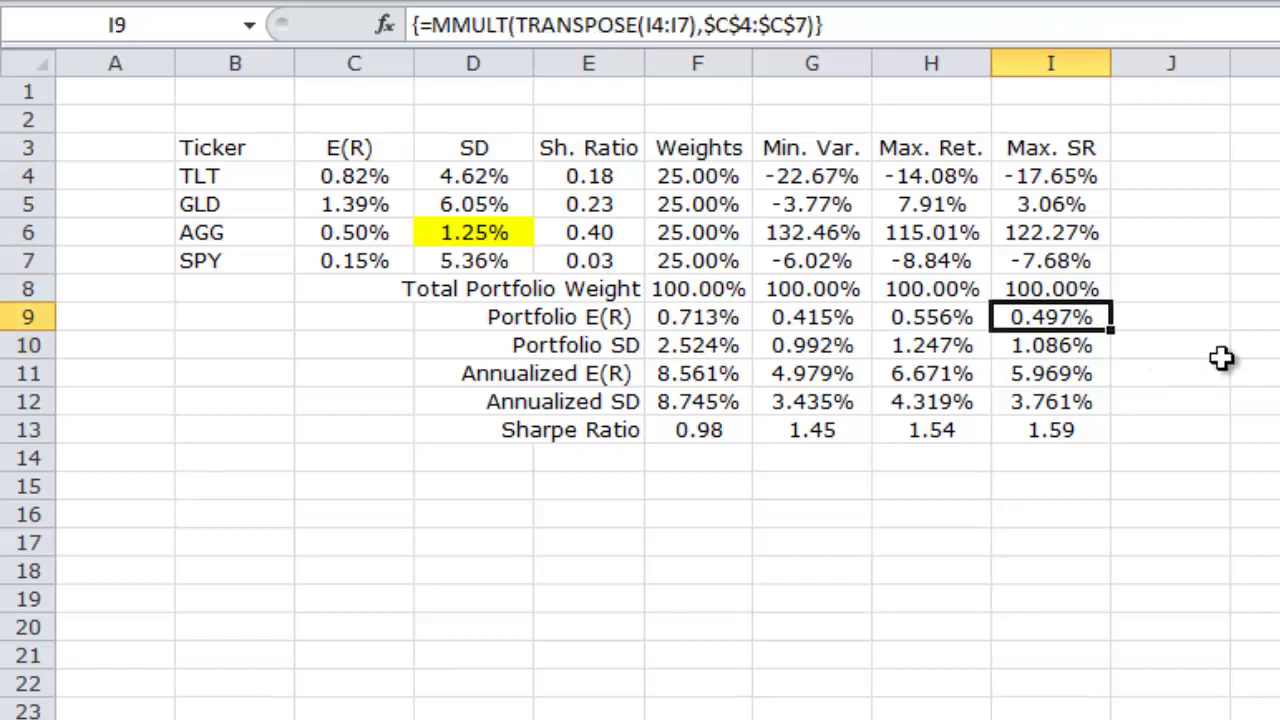
drag(210, 236, 490, 255)
click(1042, 428)
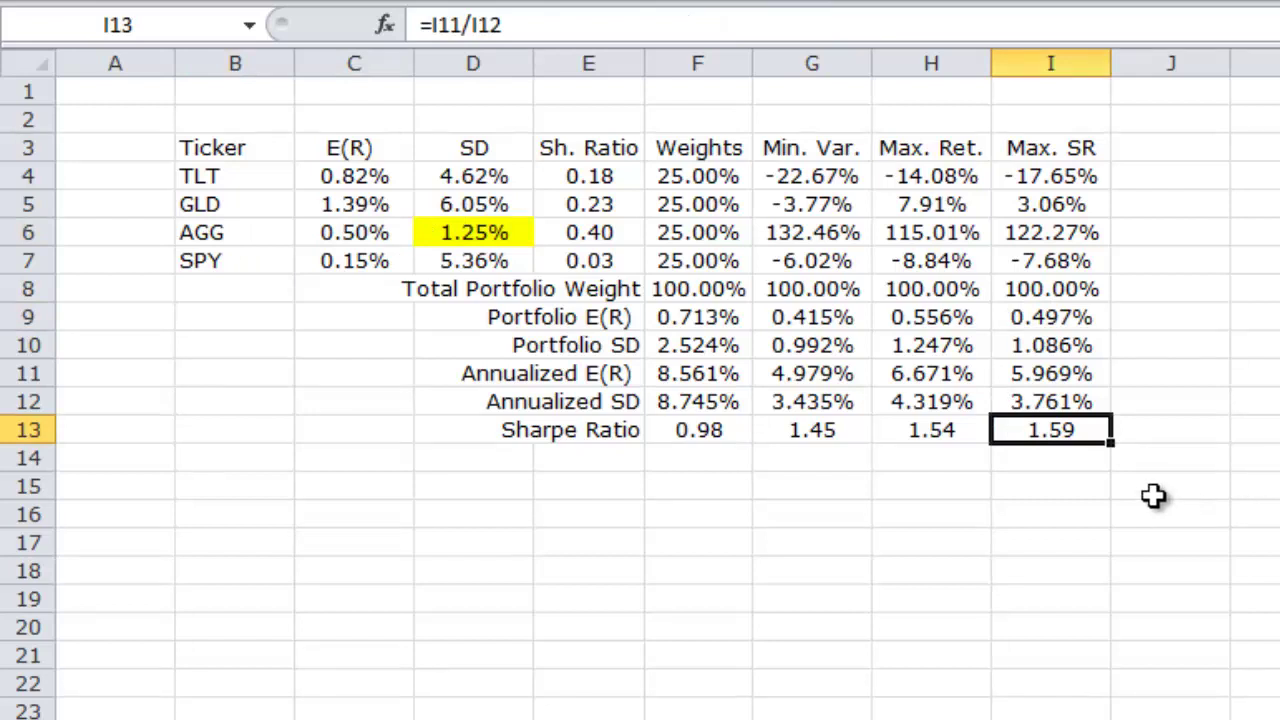
click(1072, 378)
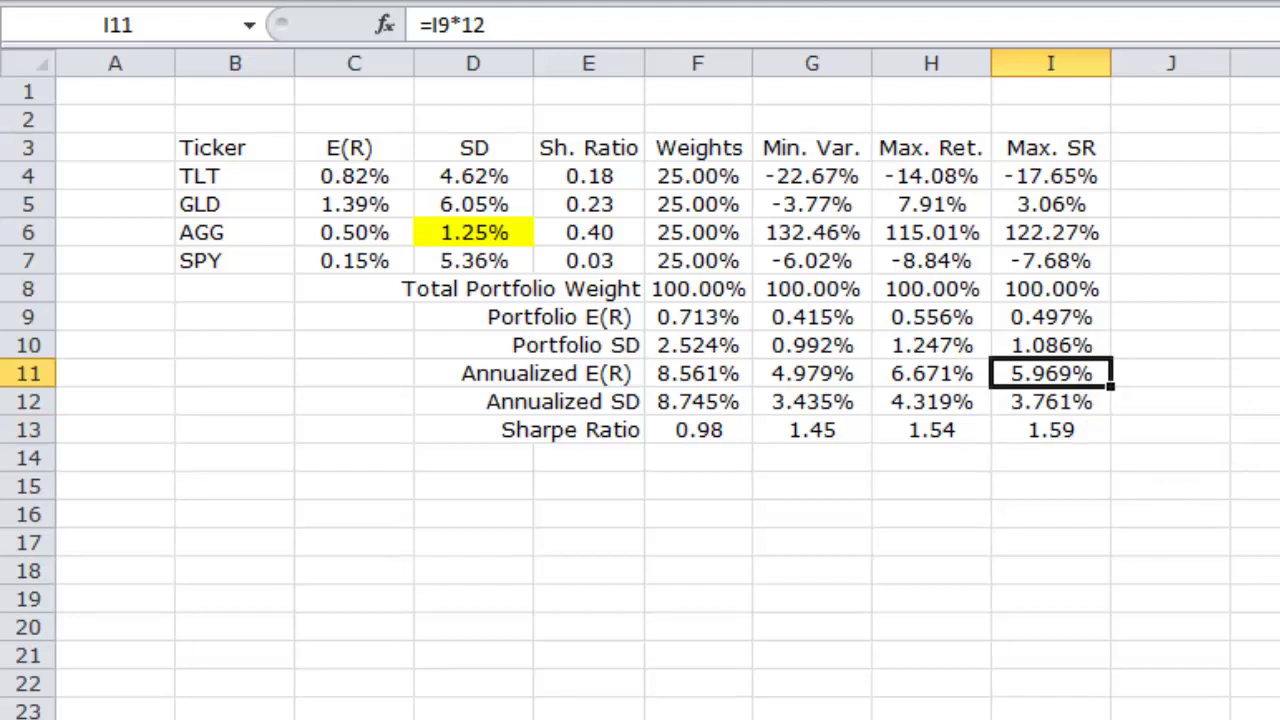
click(1051, 401)
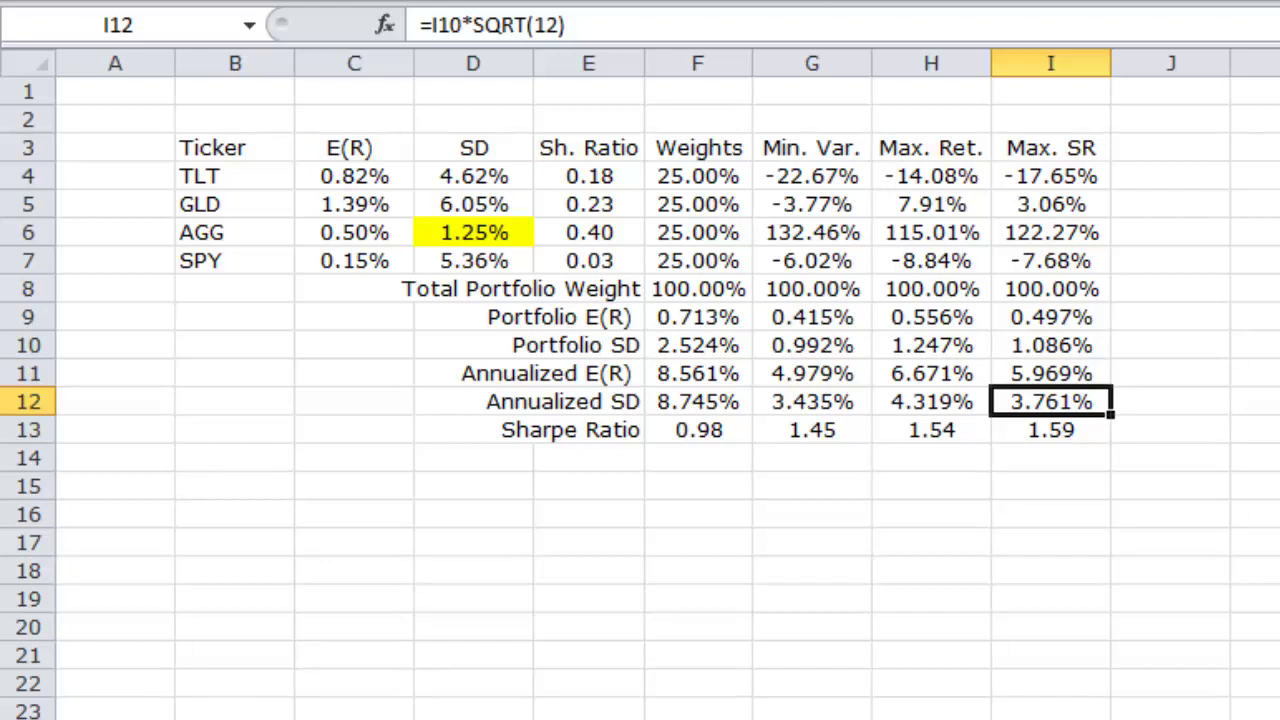
click(1279, 656)
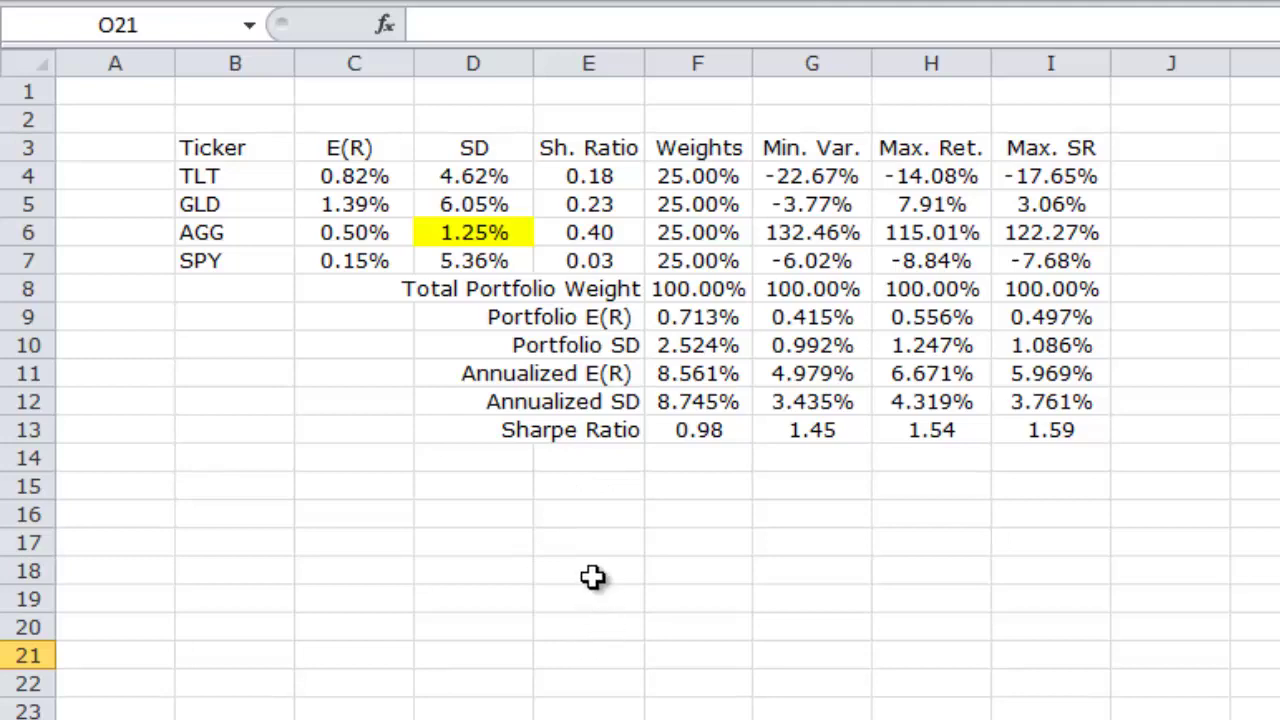
Widen column E to fit its row labels, then narrow it slightly.
drag(276, 160, 431, 246)
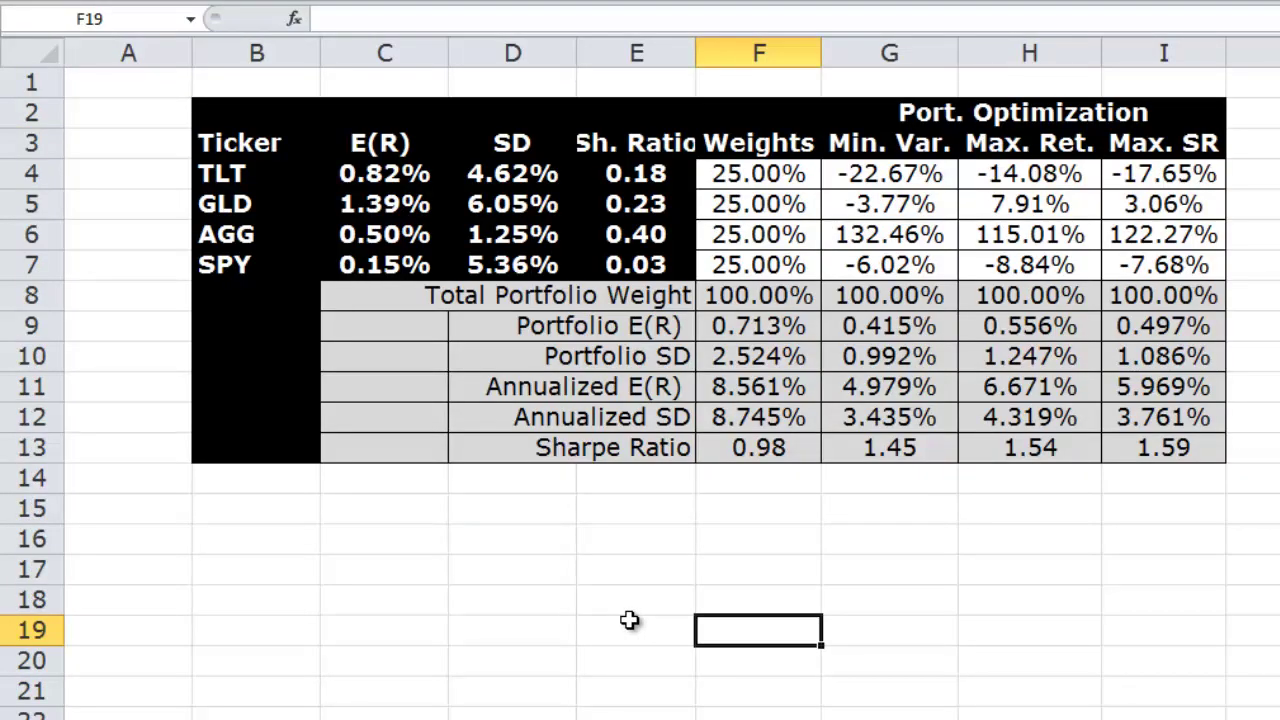
double_click(696, 52)
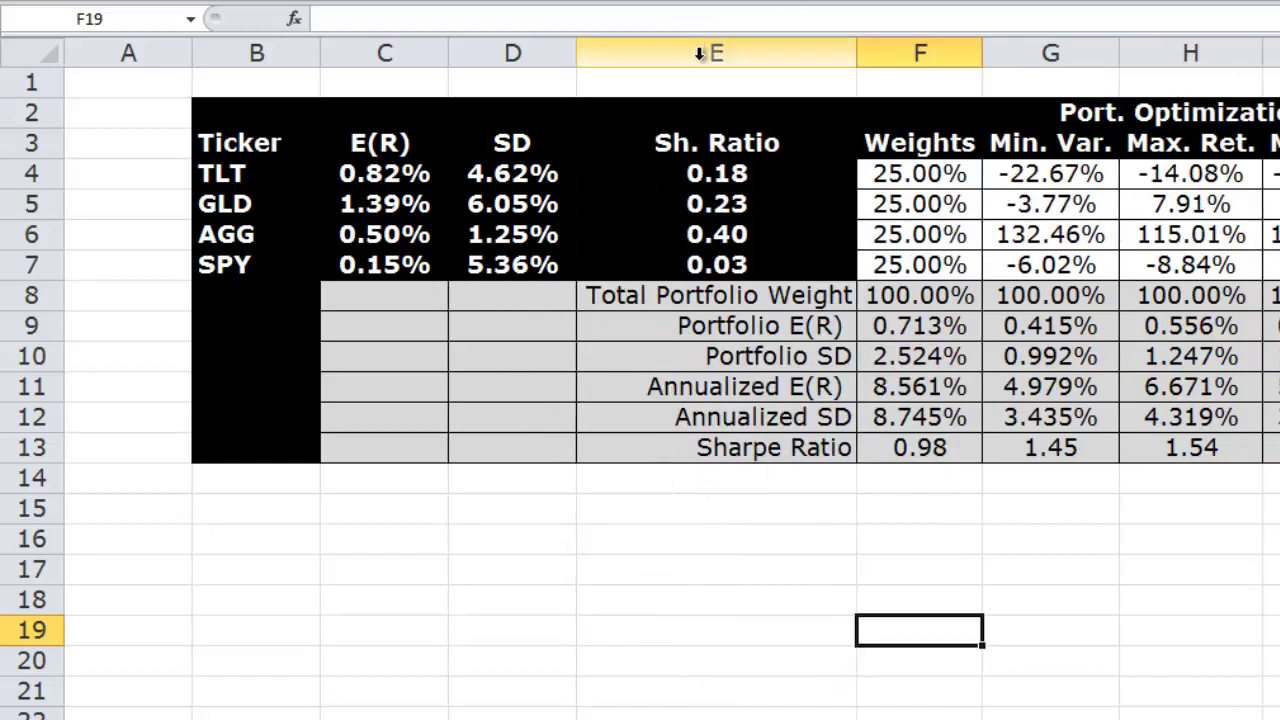
drag(856, 50, 787, 56)
Fill the empty cells C8:C13 with black to match the table's ticker column.
drag(362, 302, 418, 450)
click(402, 10)
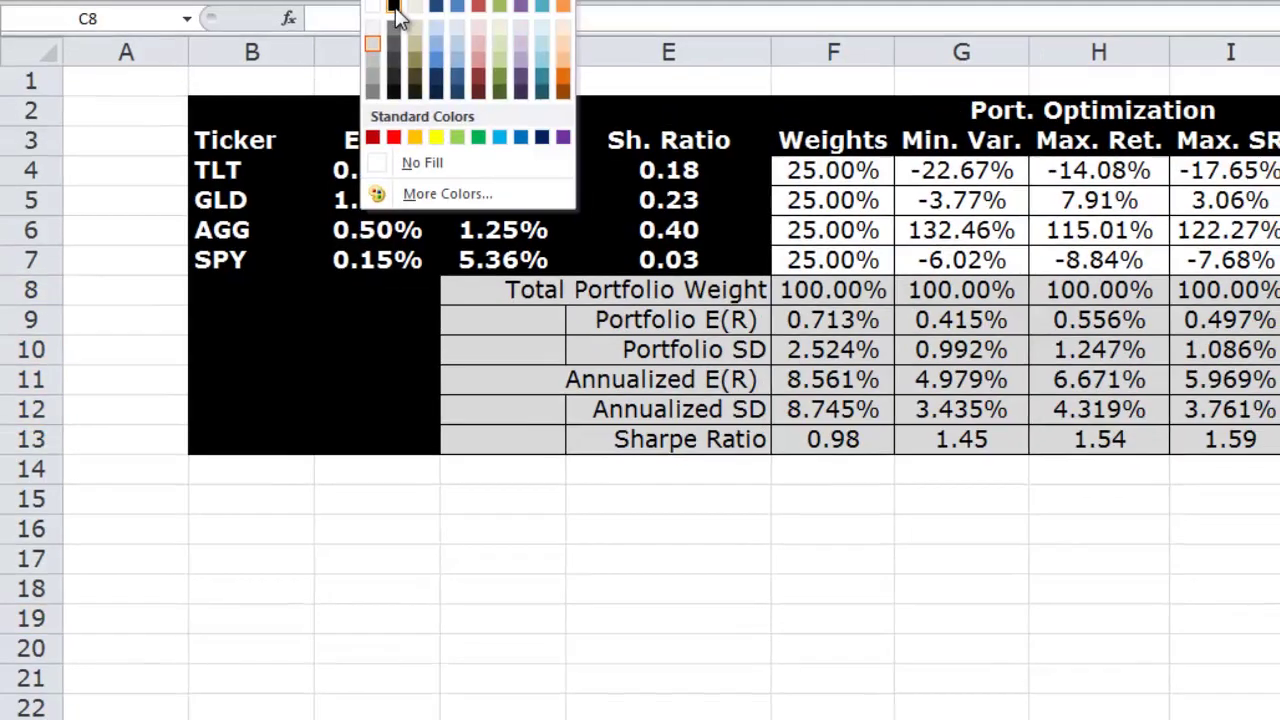
click(397, 14)
click(540, 648)
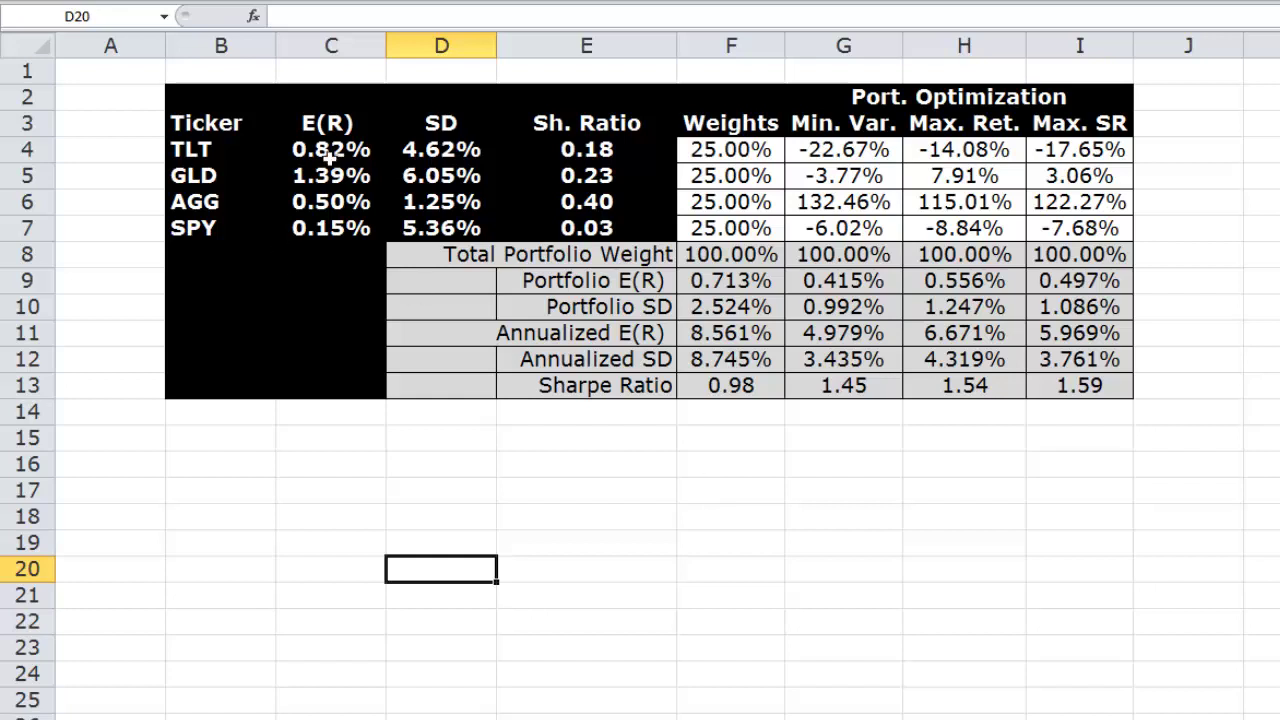
Compare the individual tickers' SDs and Sharpe ratios with the Min. Var. portfolio's SD and the optimized portfolios' Sharpe ratios.
drag(439, 157, 448, 228)
click(441, 207)
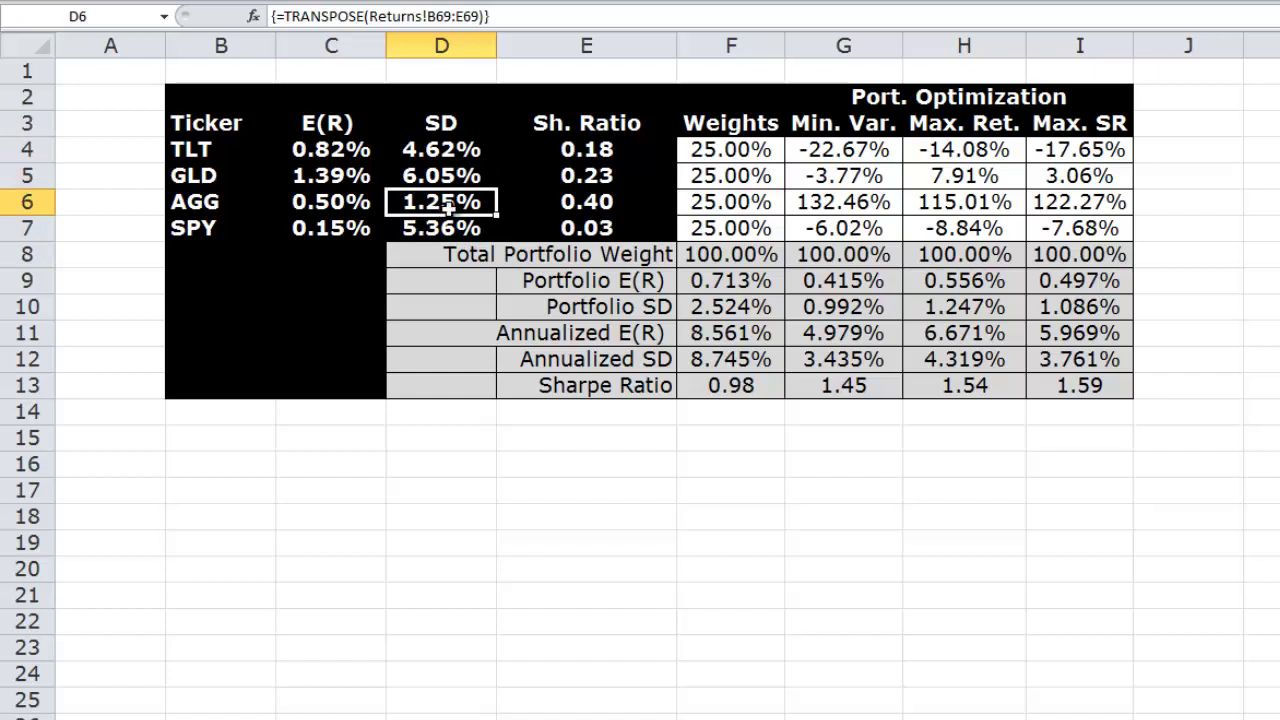
click(829, 313)
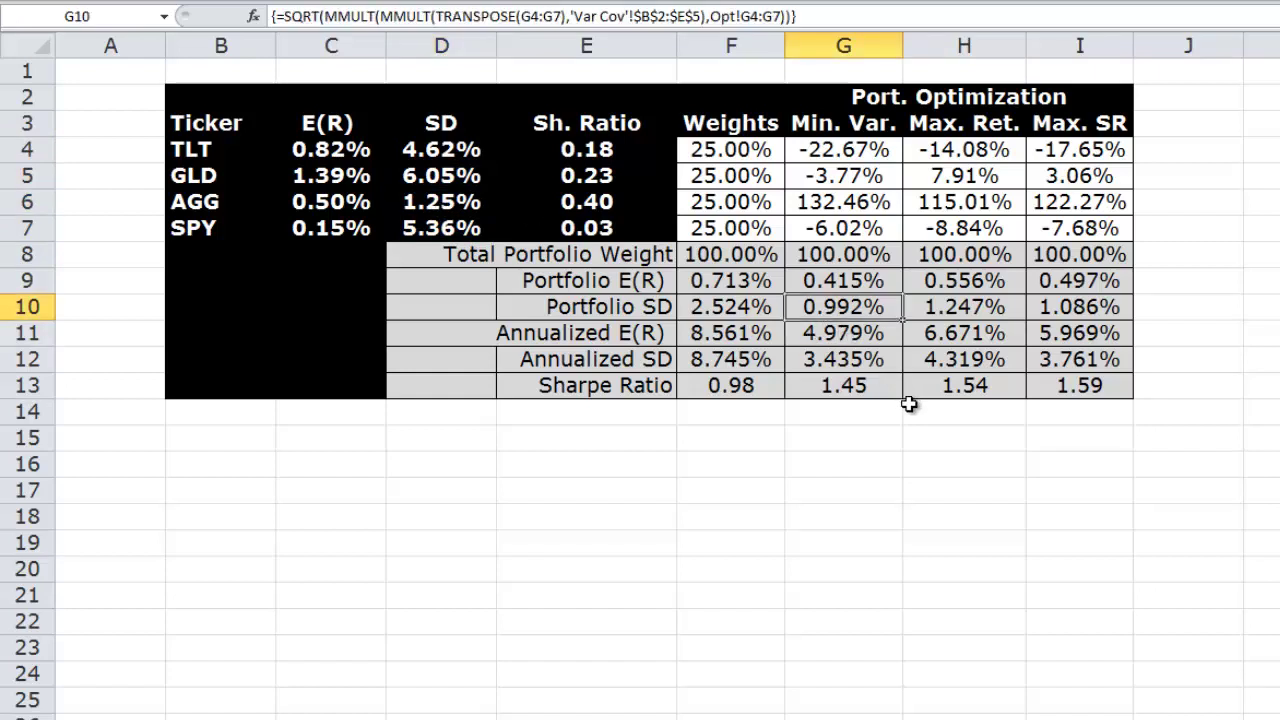
drag(575, 148, 588, 228)
drag(850, 389, 1068, 386)
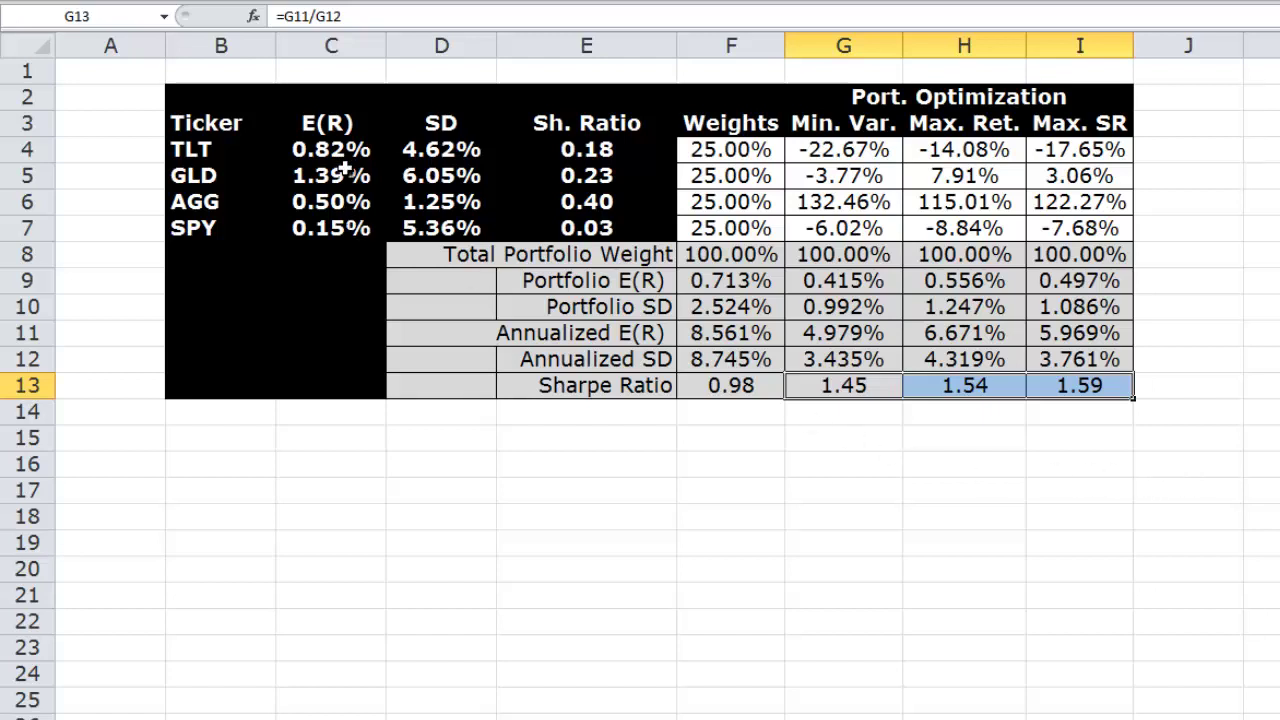
Review the four tickers' expected returns in C4:C7 and their standard deviations in D4:D7.
drag(343, 150, 343, 229)
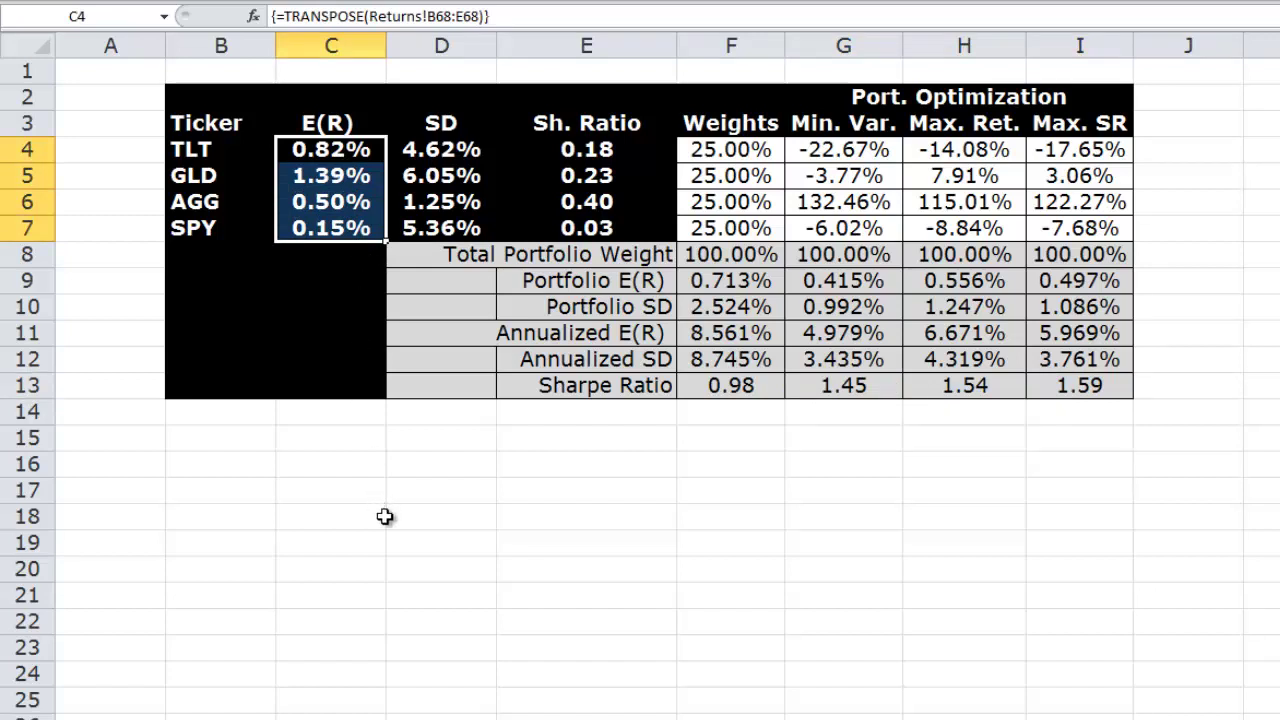
click(340, 456)
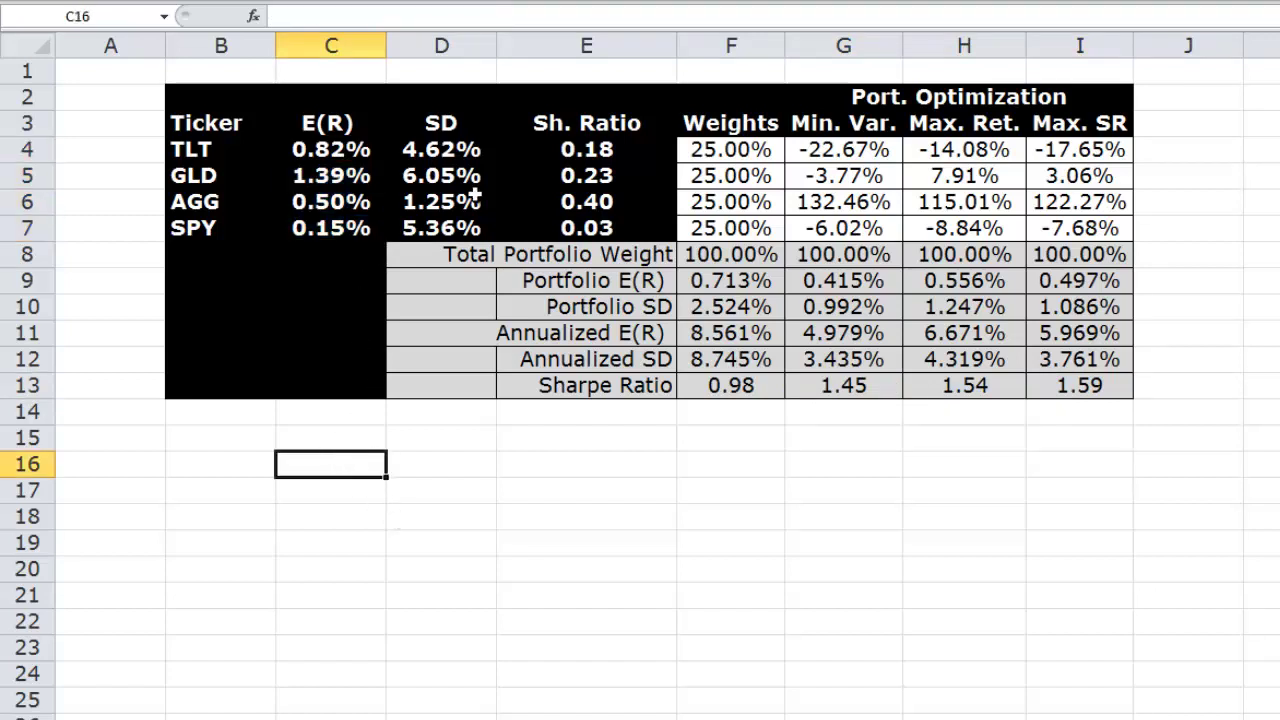
drag(452, 150, 450, 234)
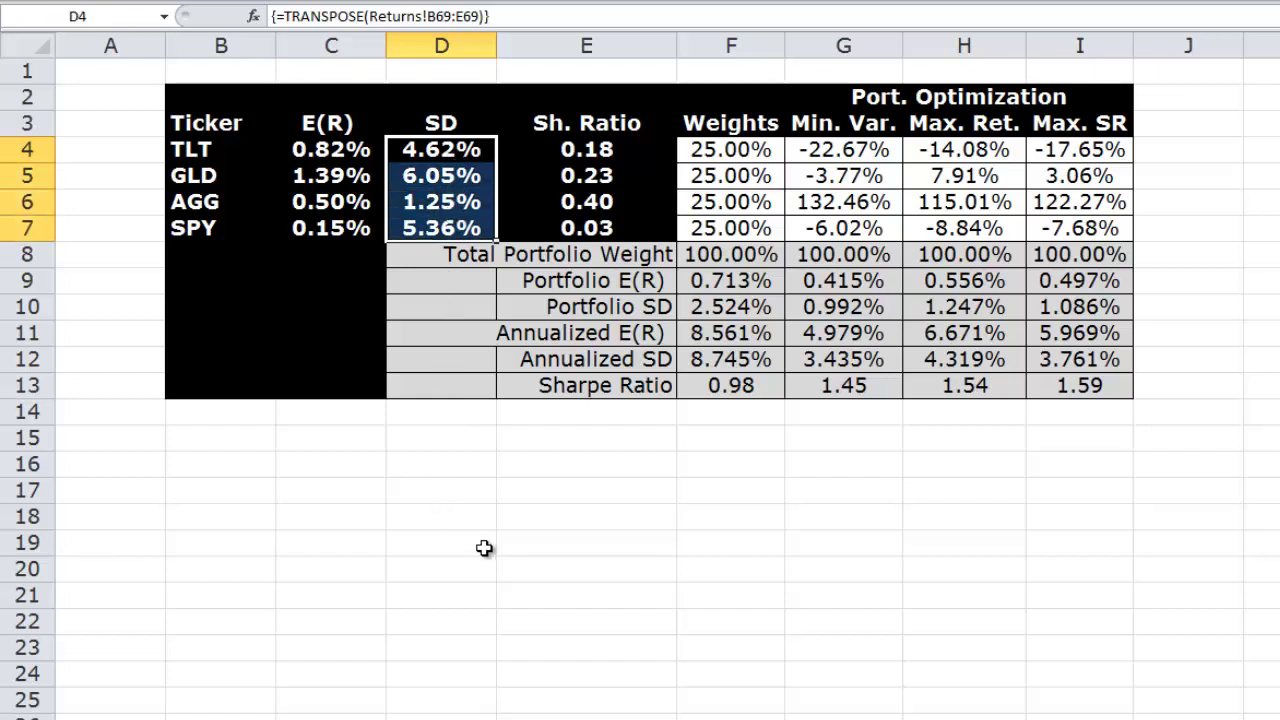
Examine the tickers' correlation matrix on the Var Cov sheet.
key(ctrl+Page_Up)
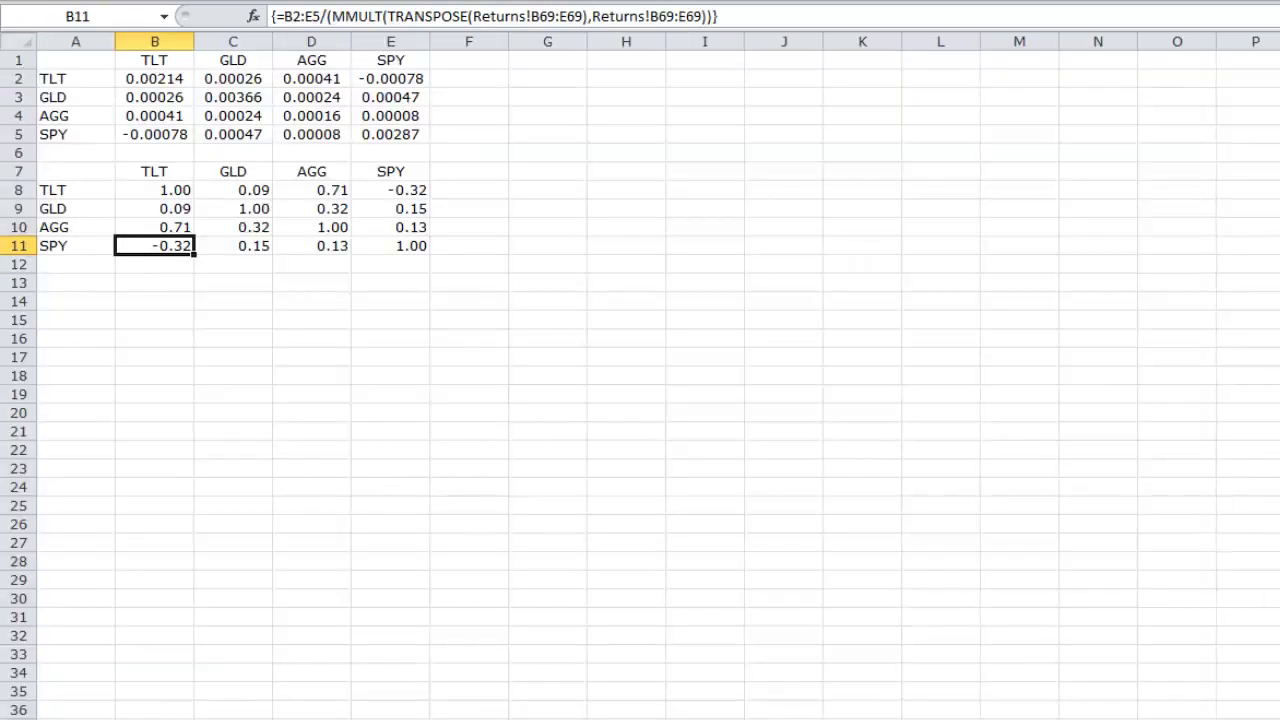
drag(180, 191, 391, 247)
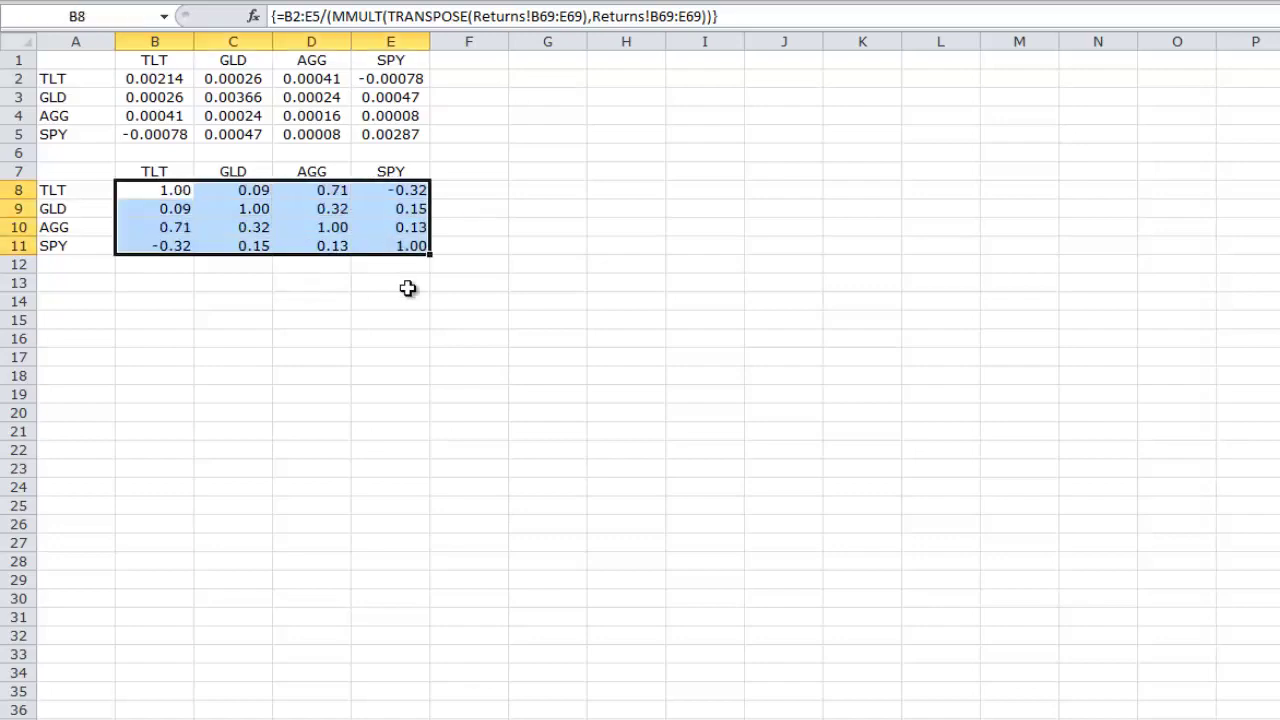
scroll(623, 443, up, 4)
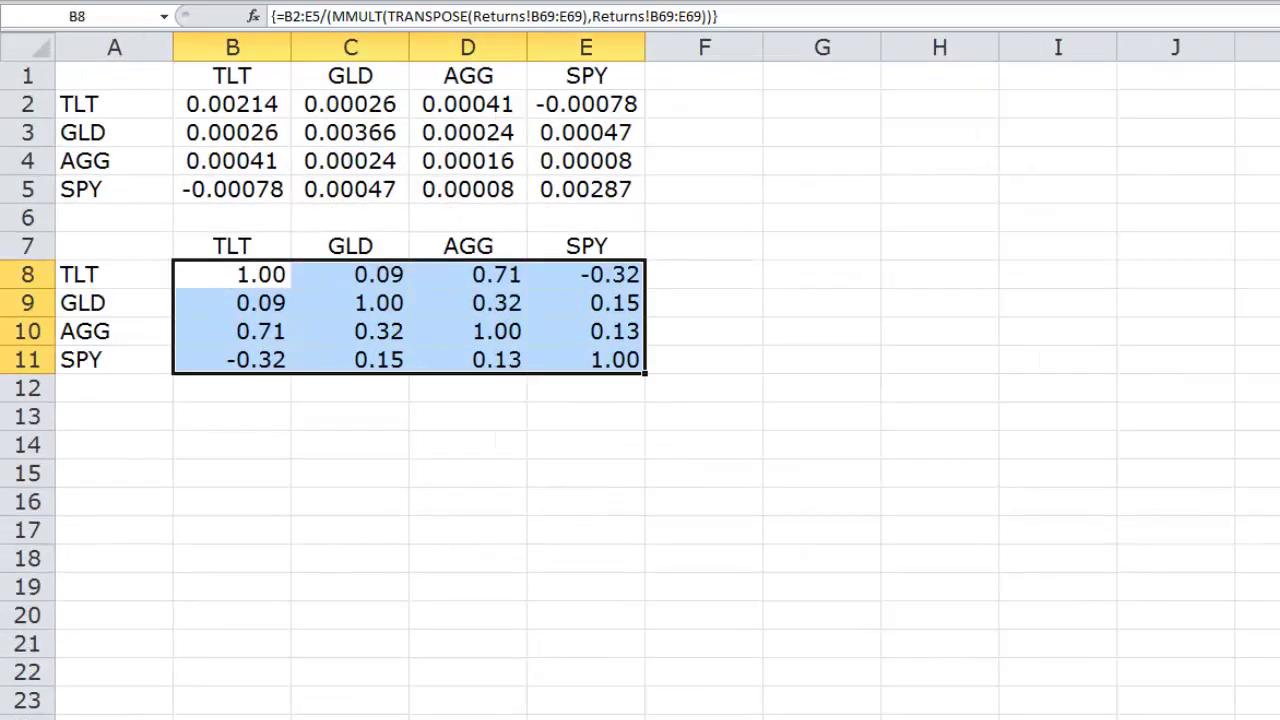
click(620, 432)
drag(171, 246, 586, 377)
Return to the Opt sheet and check the expected returns of TLT and GLD.
key(ctrl+Page_Down)
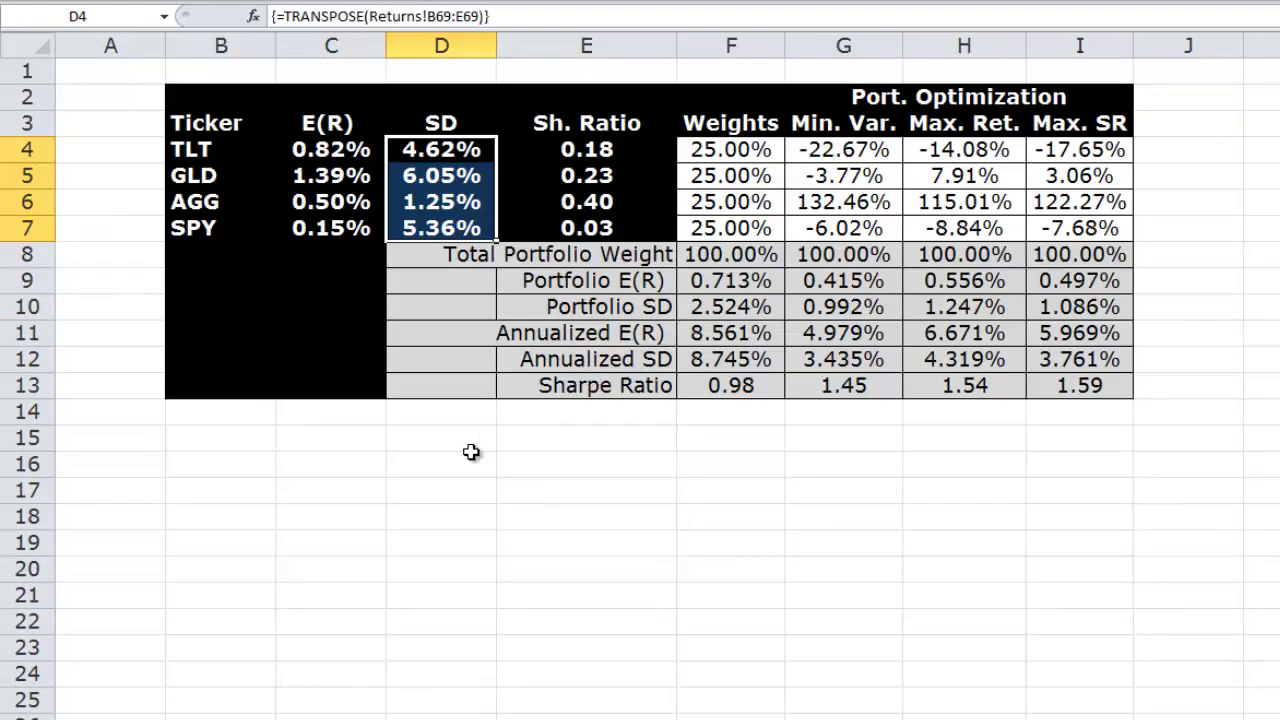
click(440, 477)
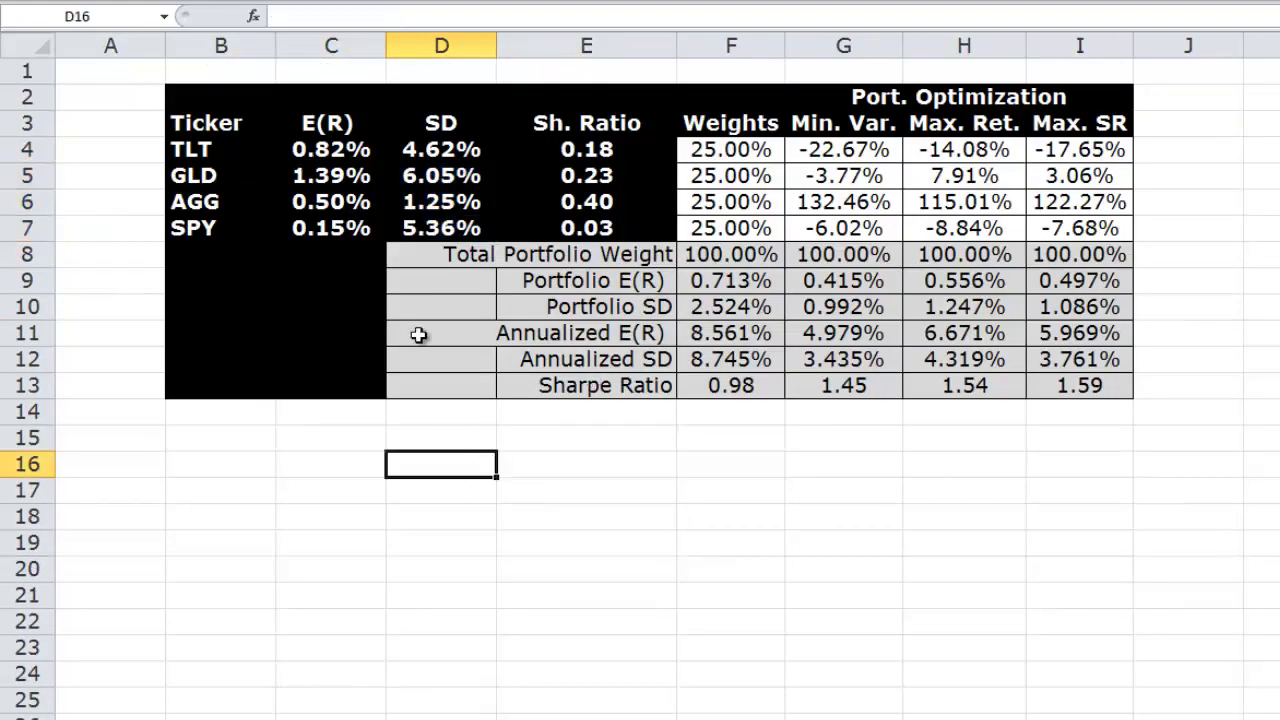
click(331, 148)
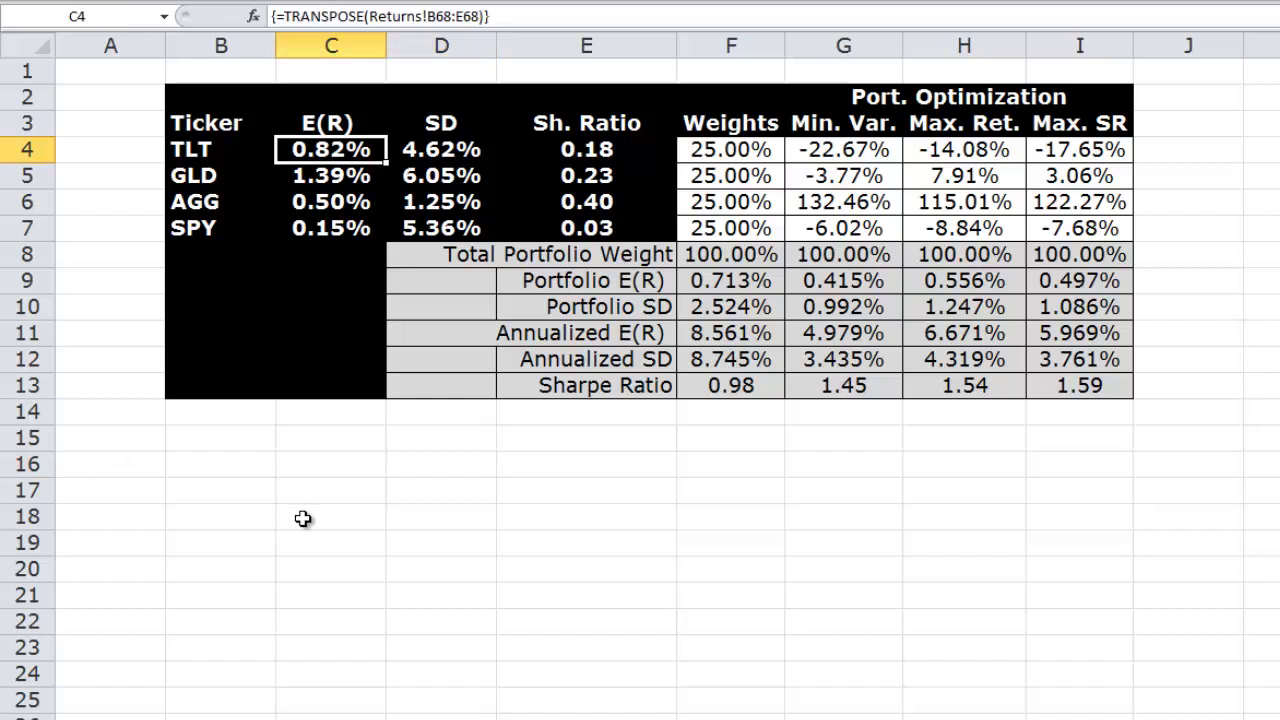
key(Down)
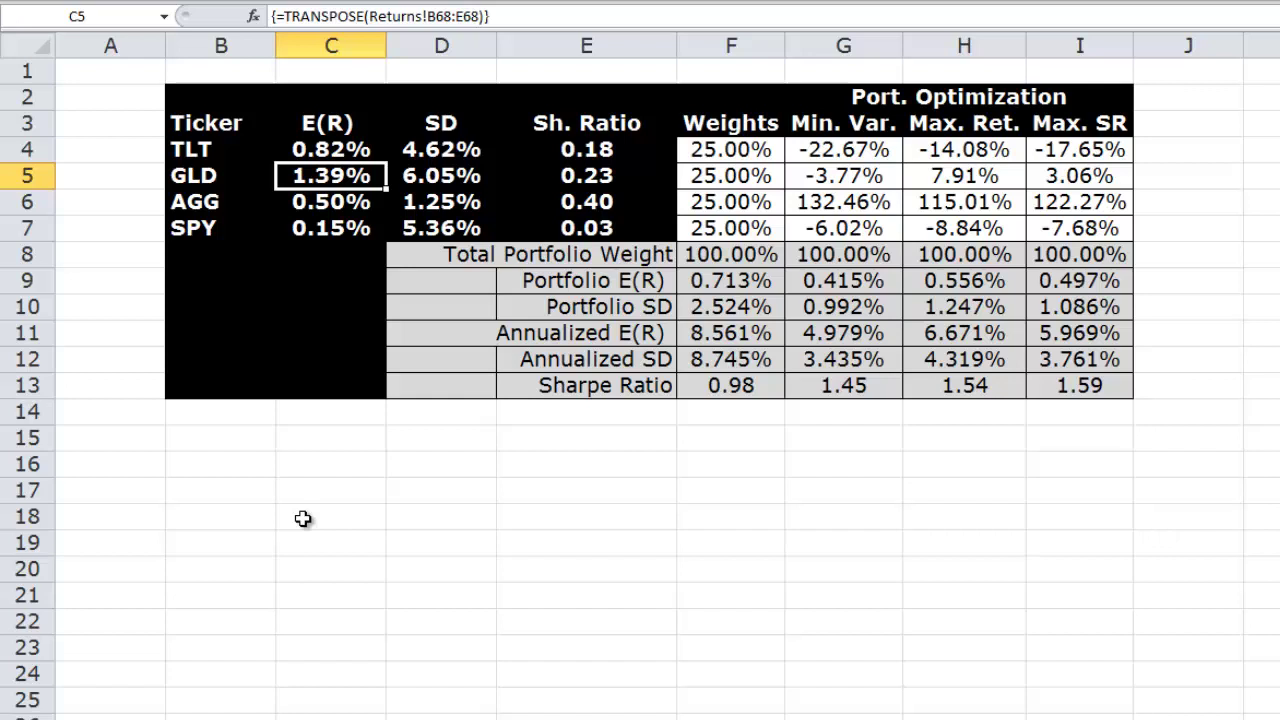
Inspect the full correlation matrix with its ticker labels in A7:E11 of the Var Cov sheet.
key(ctrl+Page_Up)
key(Down)
key(Up)
key(Right)
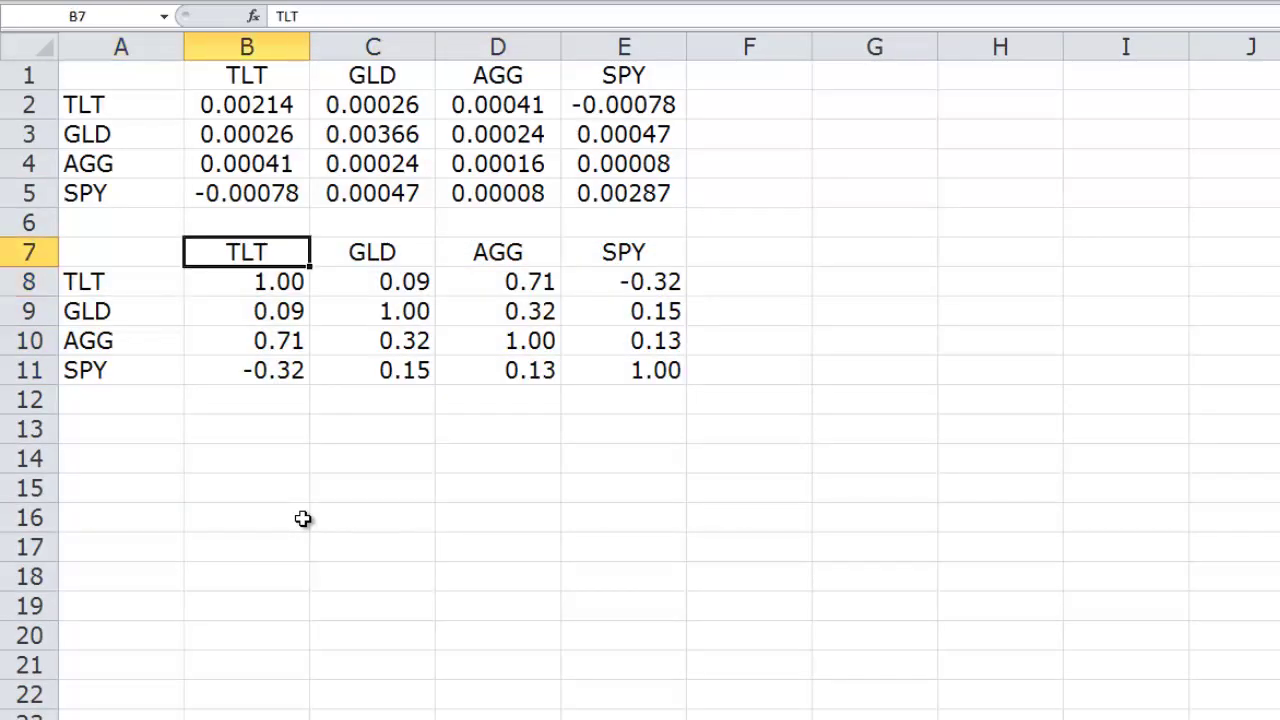
key(Left)
key(shift+Right)
key(shift+Right)
key(shift+Right)
key(shift+Right)
key(shift+Down)
key(shift+Down)
key(shift+Down)
key(shift+Down)
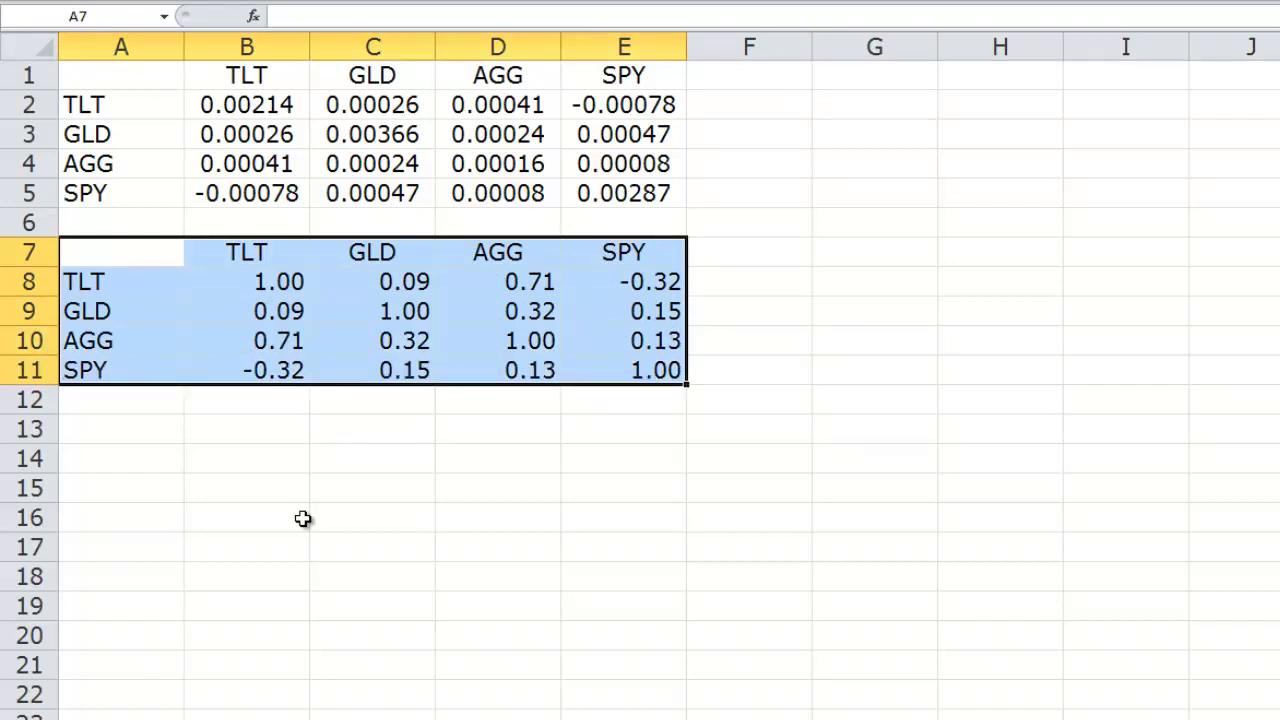
key(Left)
key(shift+Right)
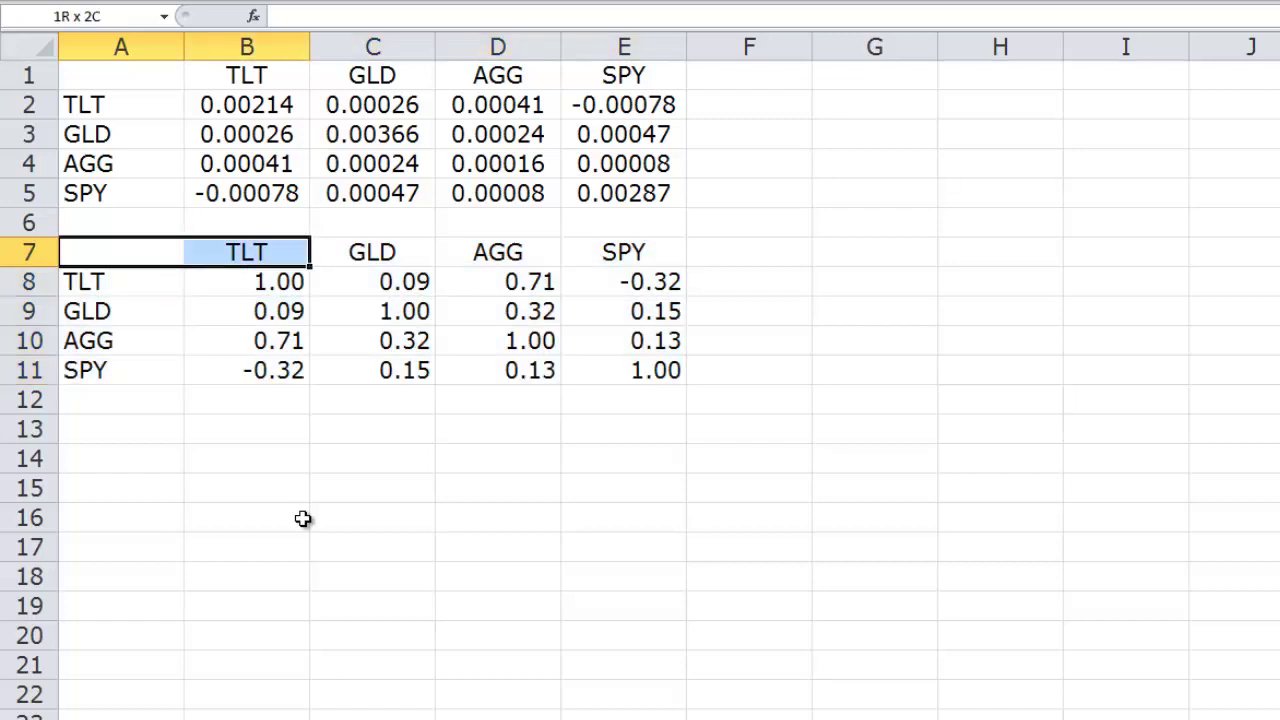
key(shift+Right)
key(shift+Right)
key(shift+Right)
key(shift+Left)
key(shift+Down)
key(shift+Down)
key(shift+Down)
key(shift+Down)
key(shift+Right)
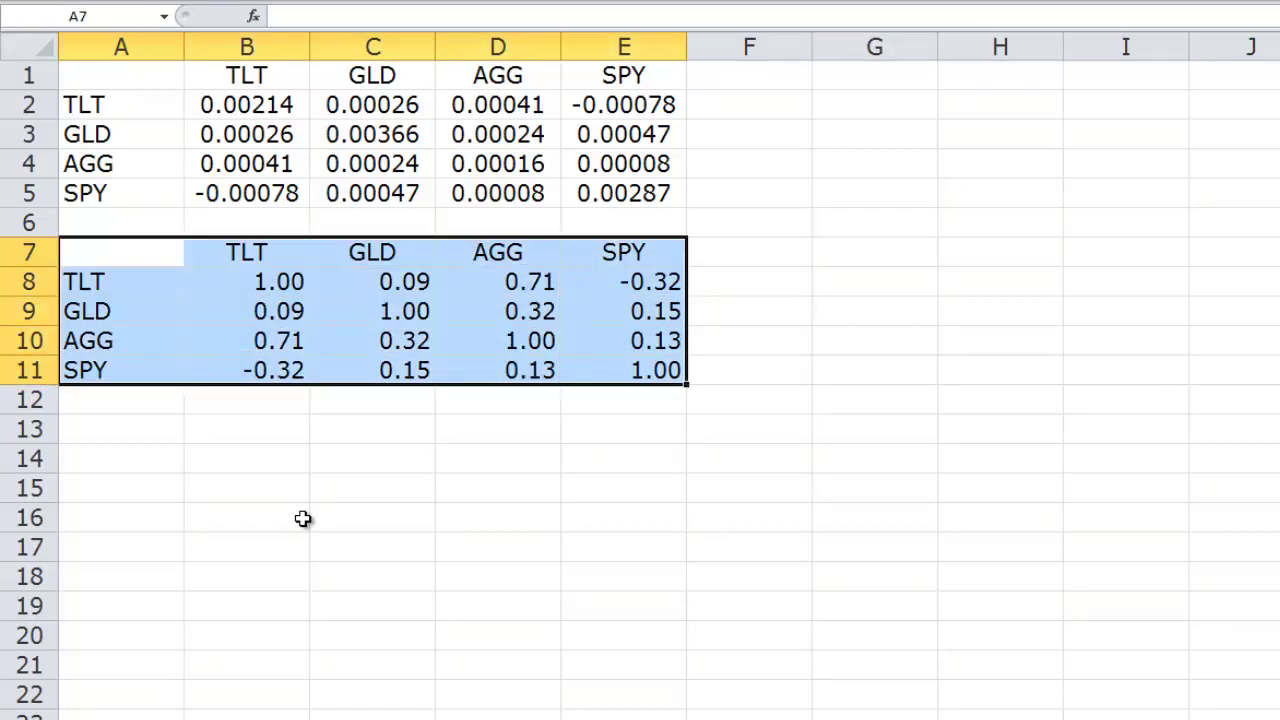
Examine the variance-covariance matrix in B2:E5 above the correlation matrix.
key(Up)
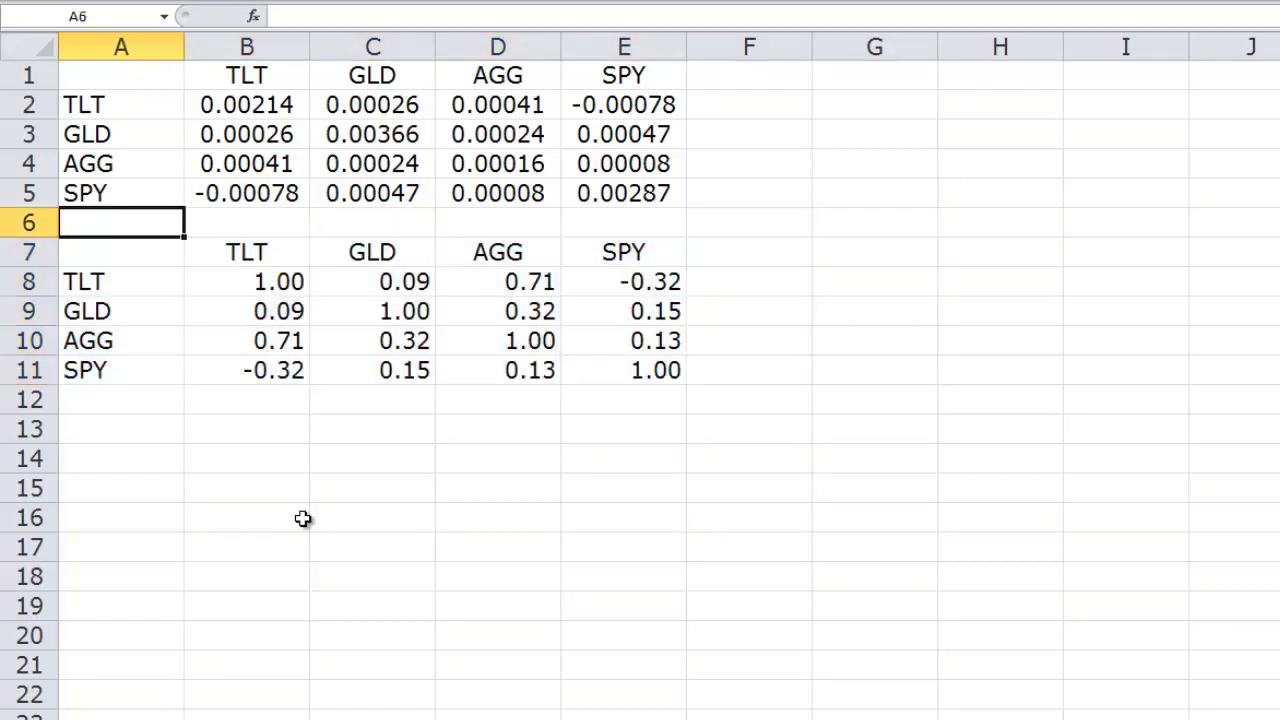
key(Up)
key(Up)
key(Up)
key(Up)
key(Right)
key(shift+Right)
key(shift+Right)
key(shift+Right)
key(shift+Down)
key(shift+Down)
key(shift+Down)
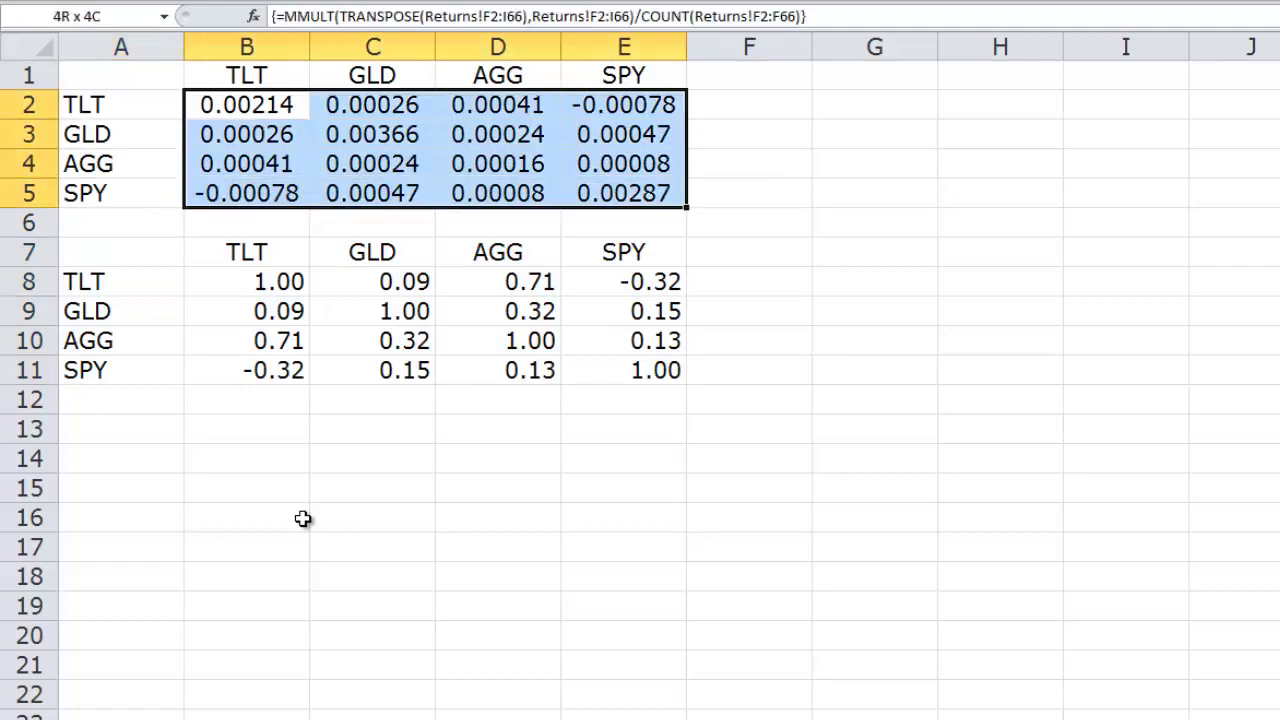
Go back to the Opt sheet and examine the tickers' SD column, followed by their E(R) column.
key(ctrl+Page_Down)
key(Up)
key(Right)
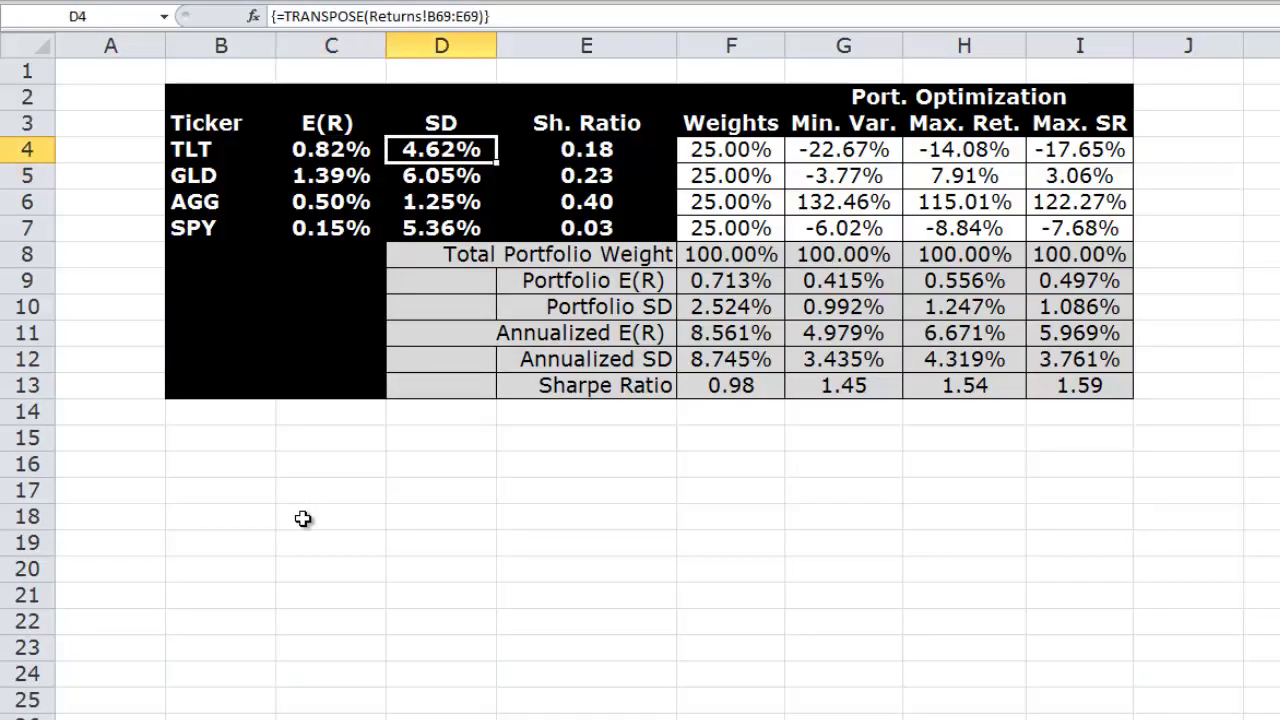
key(shift+Down)
key(shift+Down)
key(shift+Down)
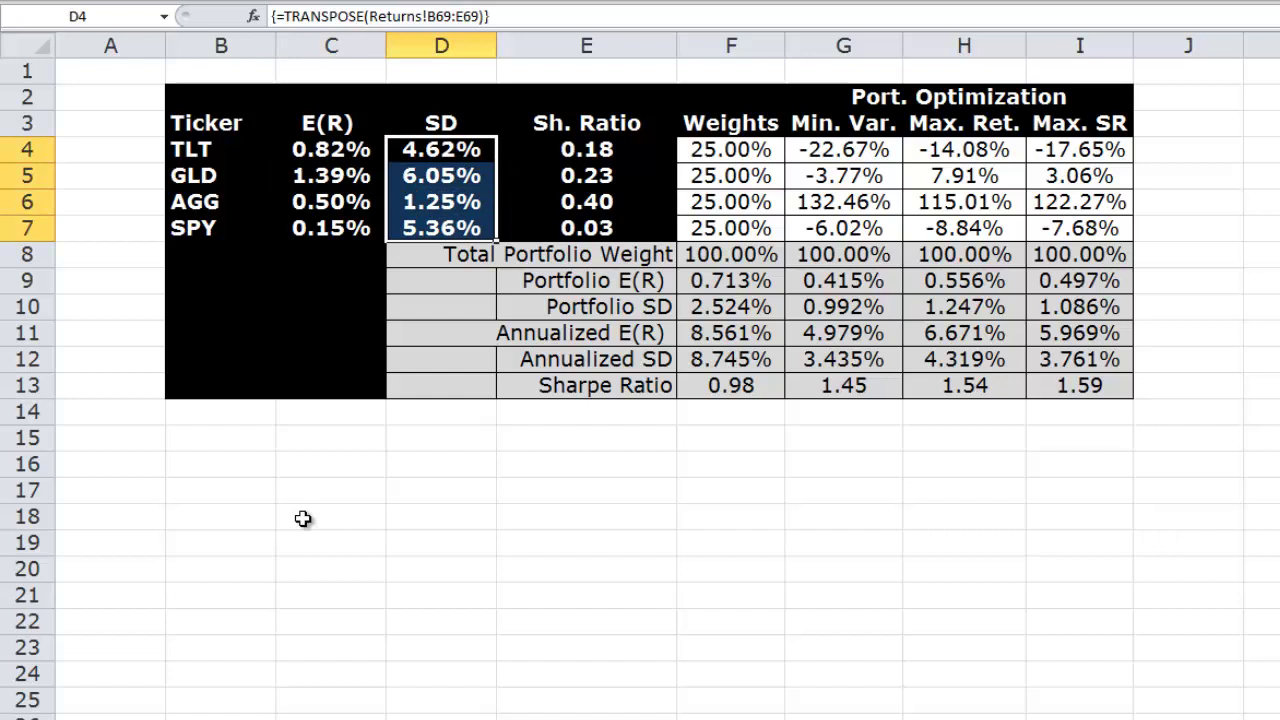
key(Up)
key(Down)
key(Left)
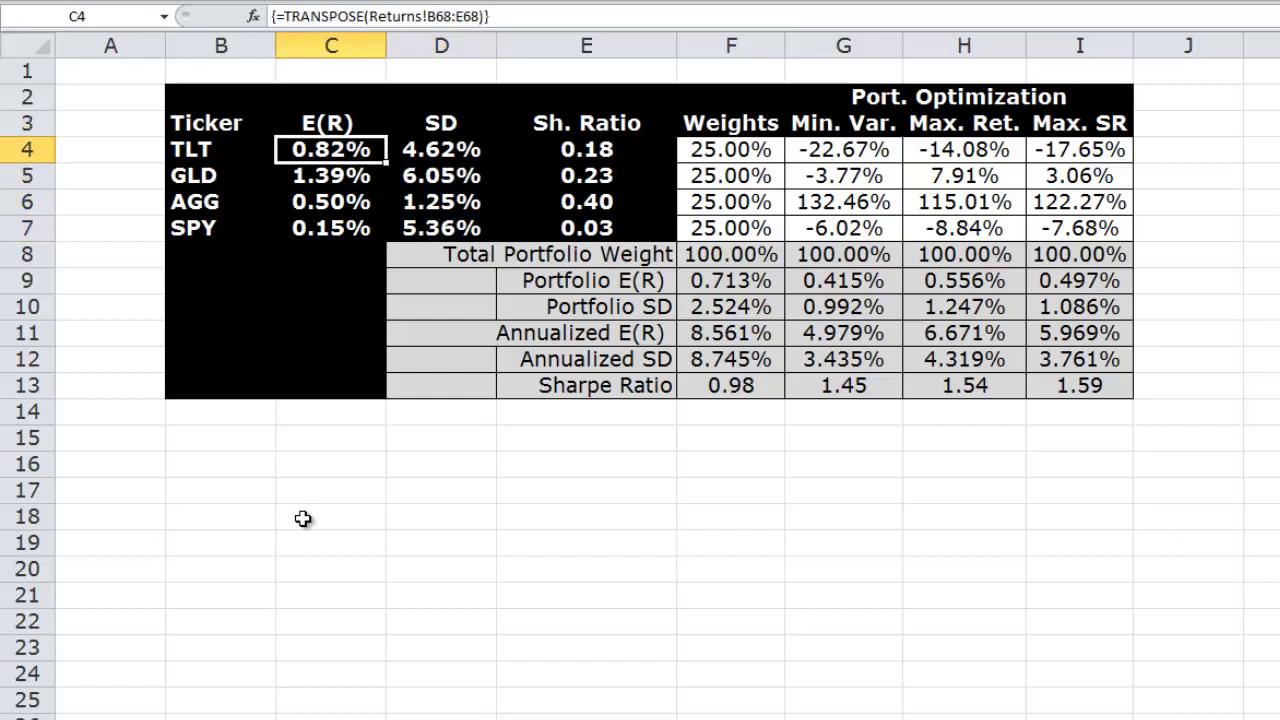
key(shift+Down)
key(shift+Down)
key(shift+Down)
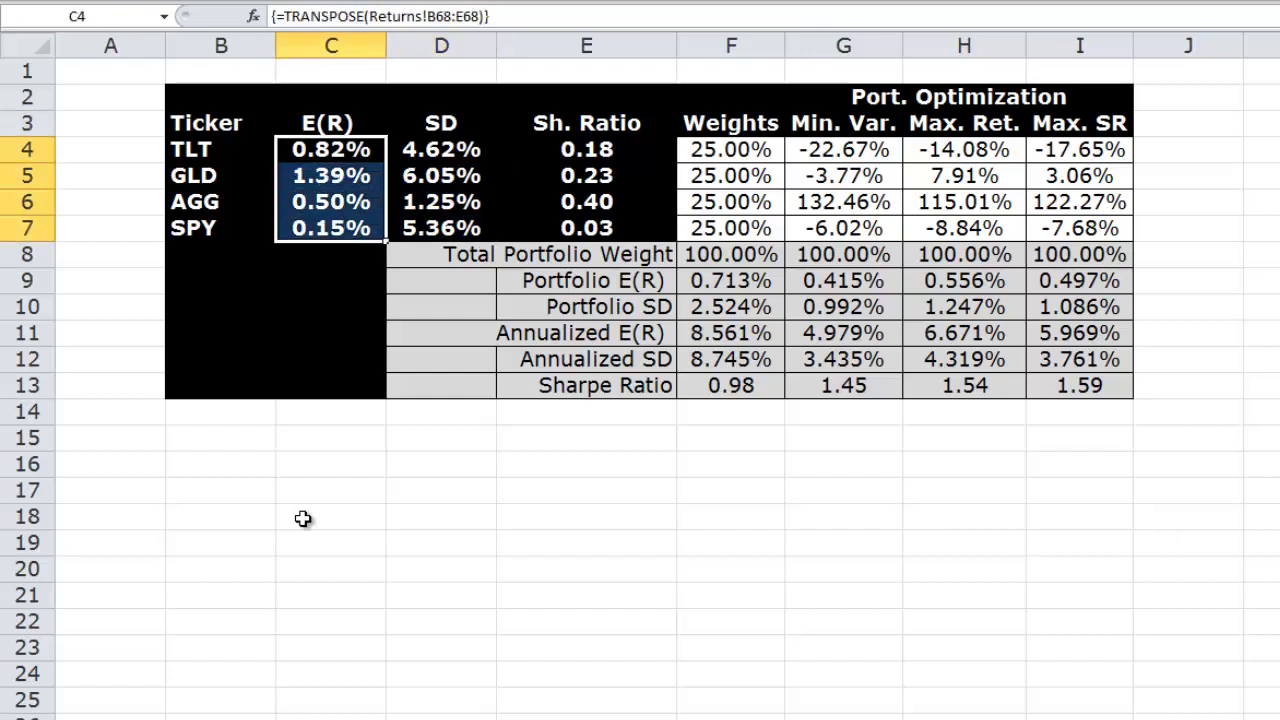
Examine the ticker weights of the Min. Var., Max. Ret. and Max. SR portfolios in G4:I7.
key(Right)
key(Right)
key(Right)
key(Right)
key(Right)
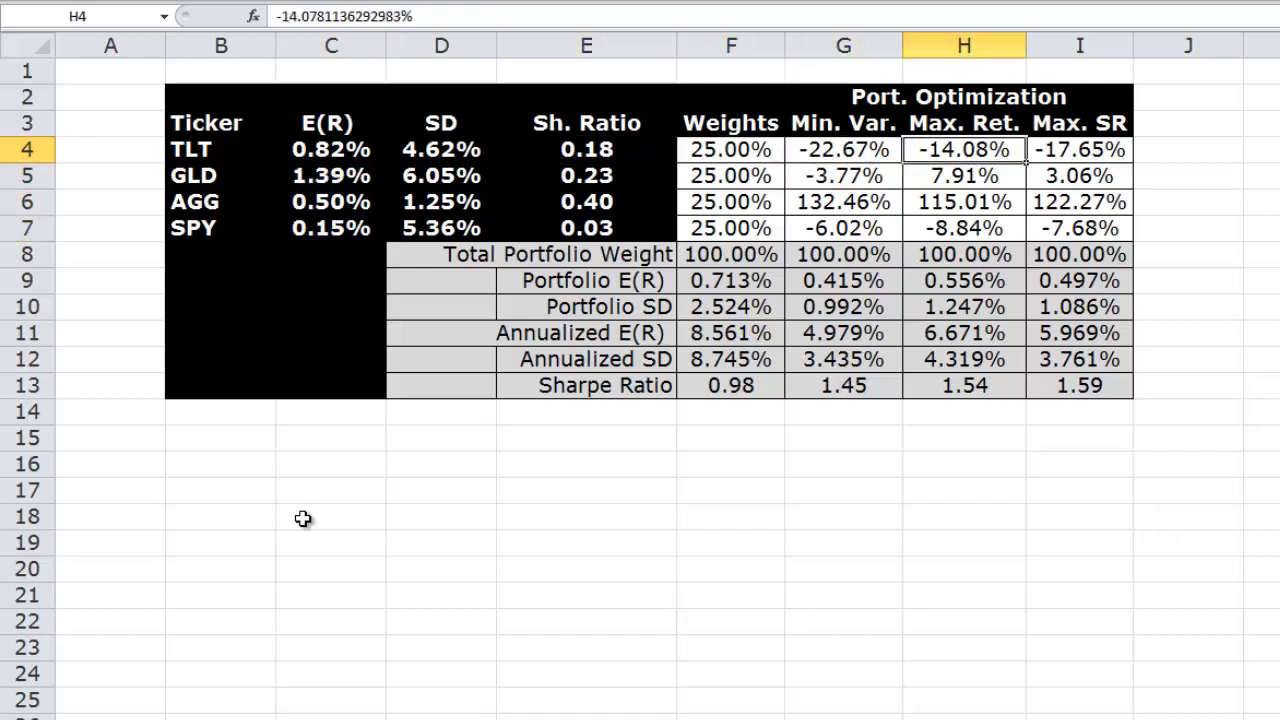
key(Left)
key(shift+Right)
key(shift+Right)
key(shift+Down)
key(shift+Down)
key(shift+Down)
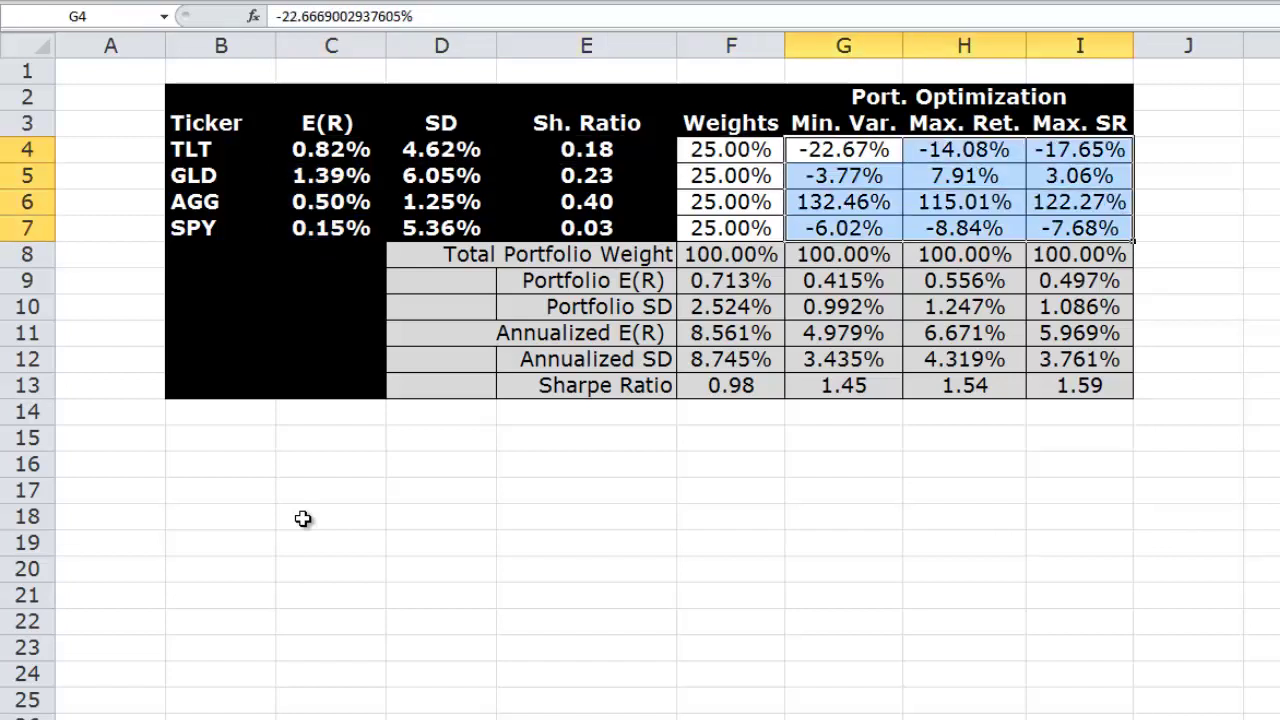
Check the expected returns of TLT, GLD and AGG one by one, plus AGG's standard deviation.
key(Left)
key(Left)
key(Left)
key(Left)
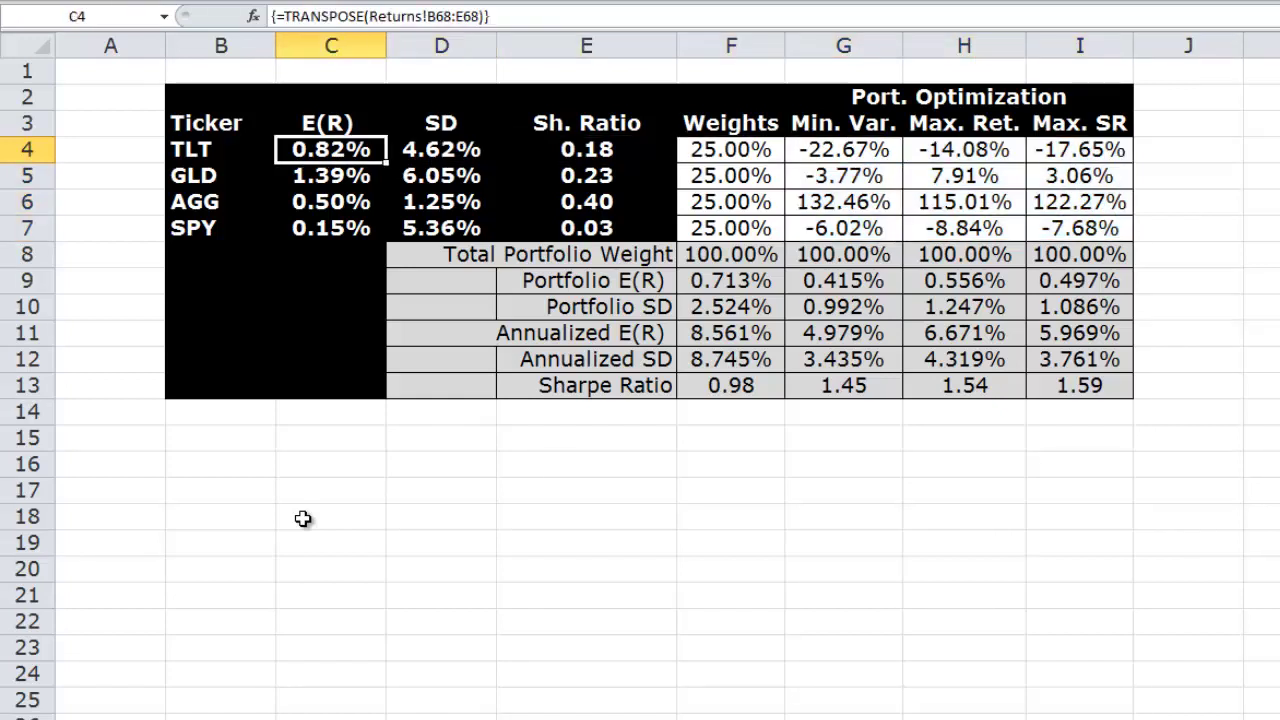
key(Down)
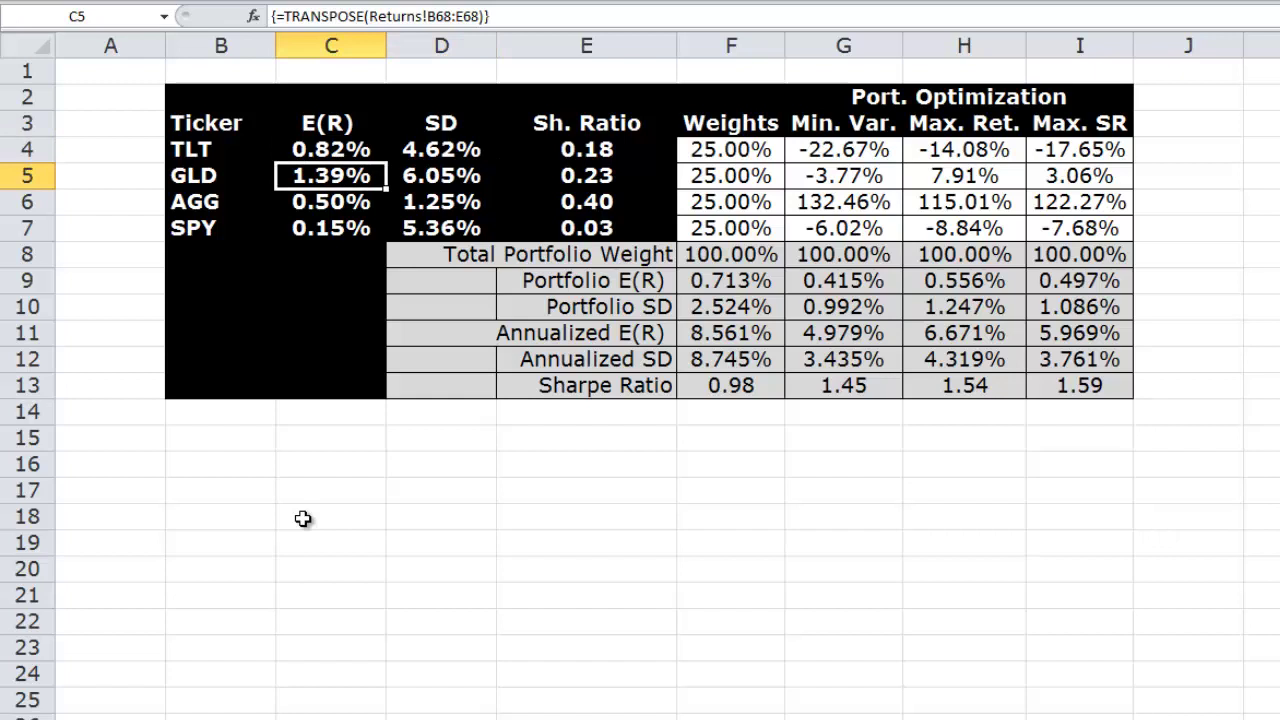
key(Down)
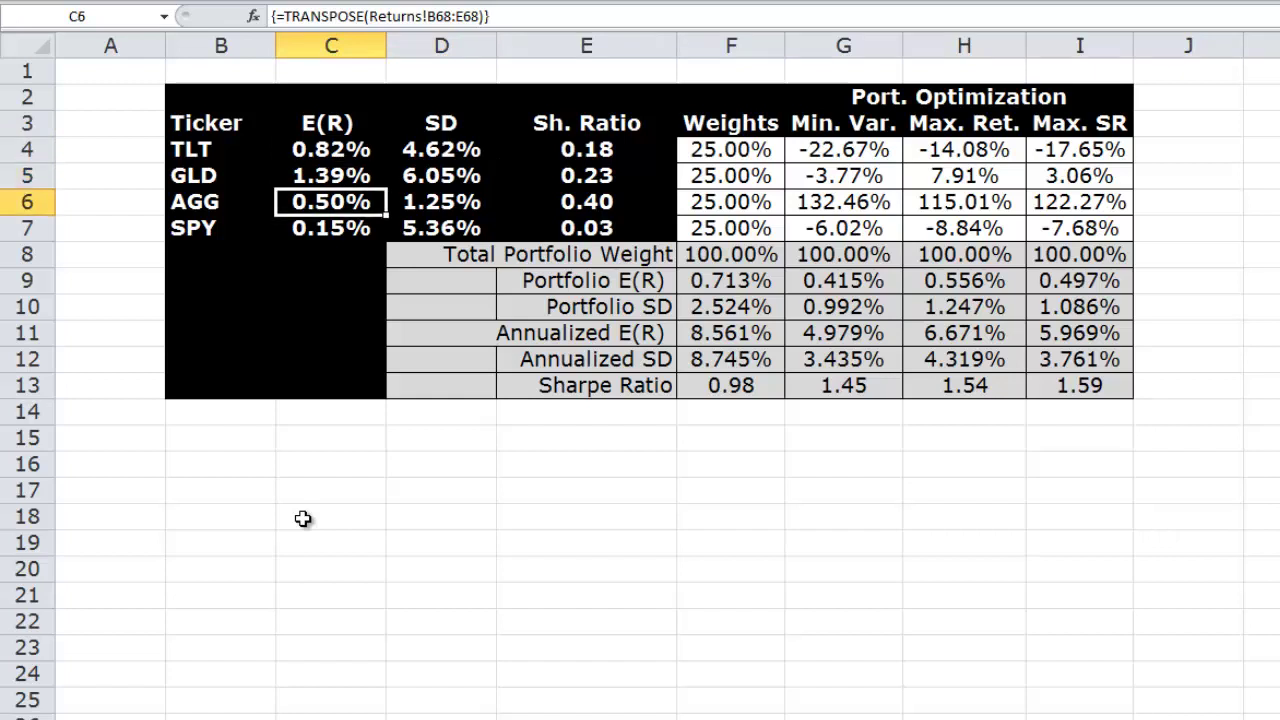
key(Right)
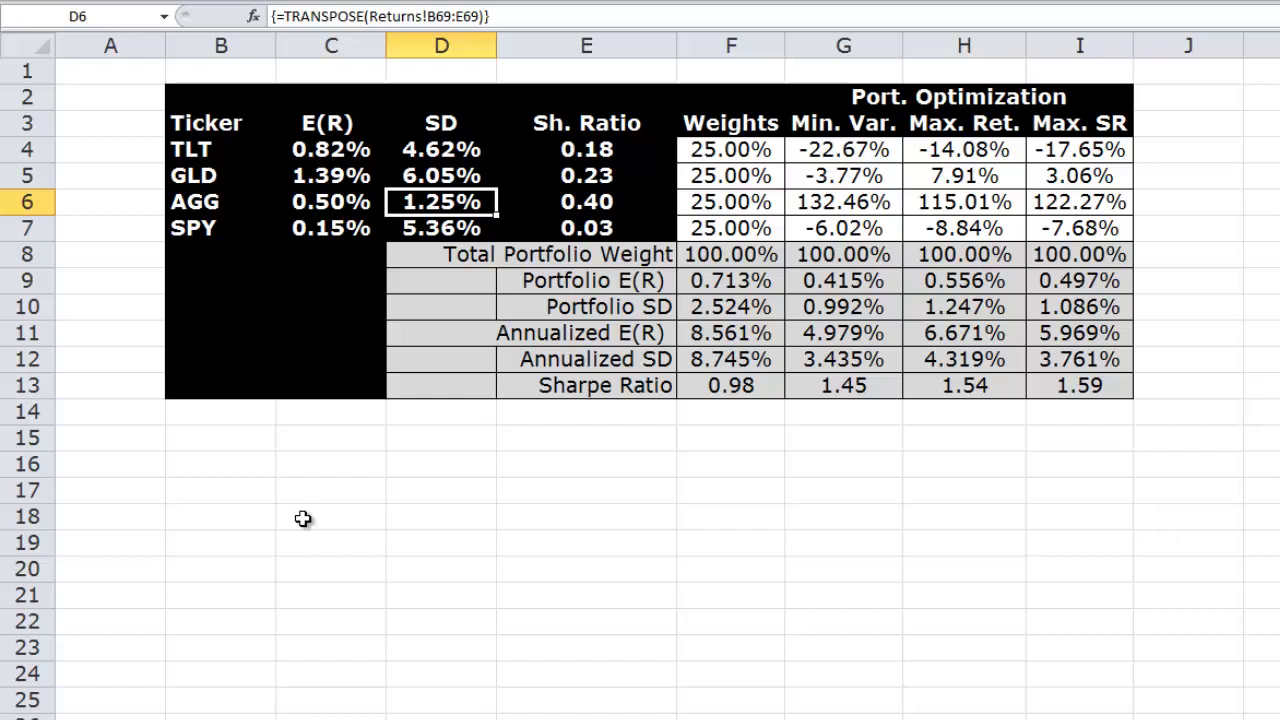
Review the E(R) and SD inputs of the tickers together in columns C and D.
key(Up)
key(Up)
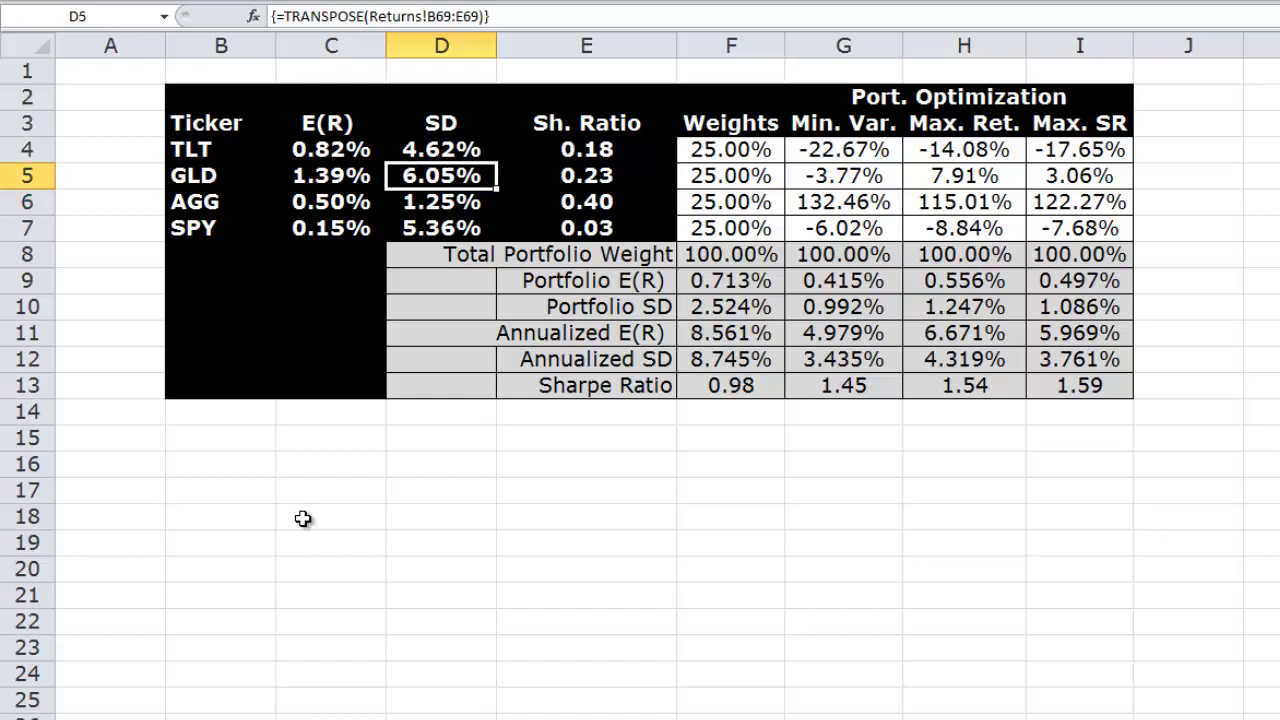
key(Left)
key(shift+Right)
key(shift+Right)
key(shift+Down)
key(shift+Down)
key(shift+Left)
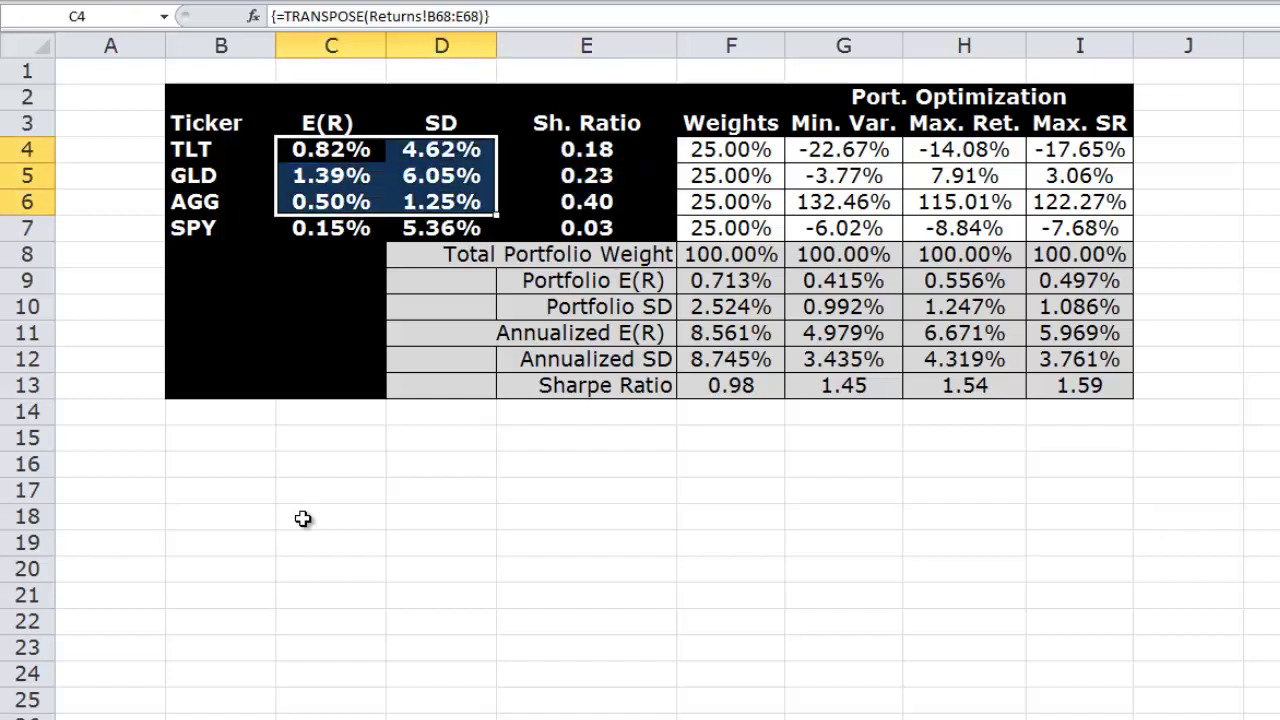
key(shift+Down)
key(Left)
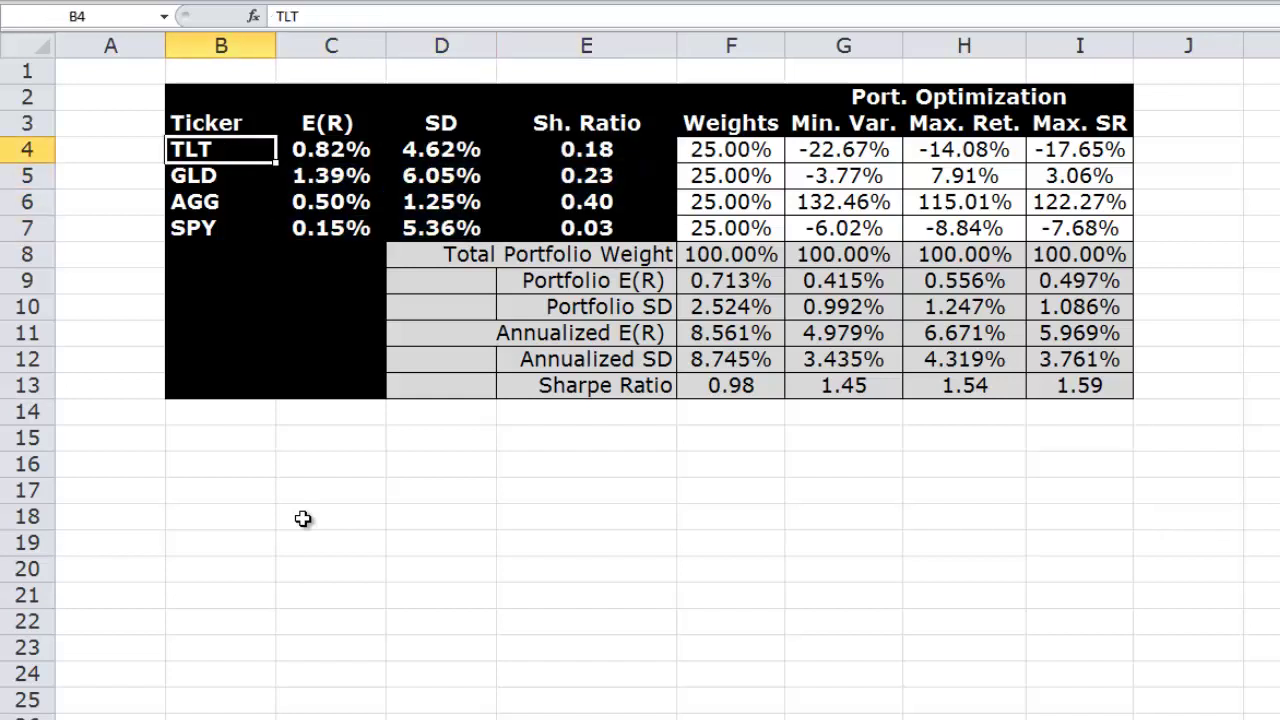
Re-examine the expected returns in C4:C7, alone and alongside the standard deviations as the range C4:D7.
key(Right)
key(shift+Down)
key(shift+Down)
key(shift+Down)
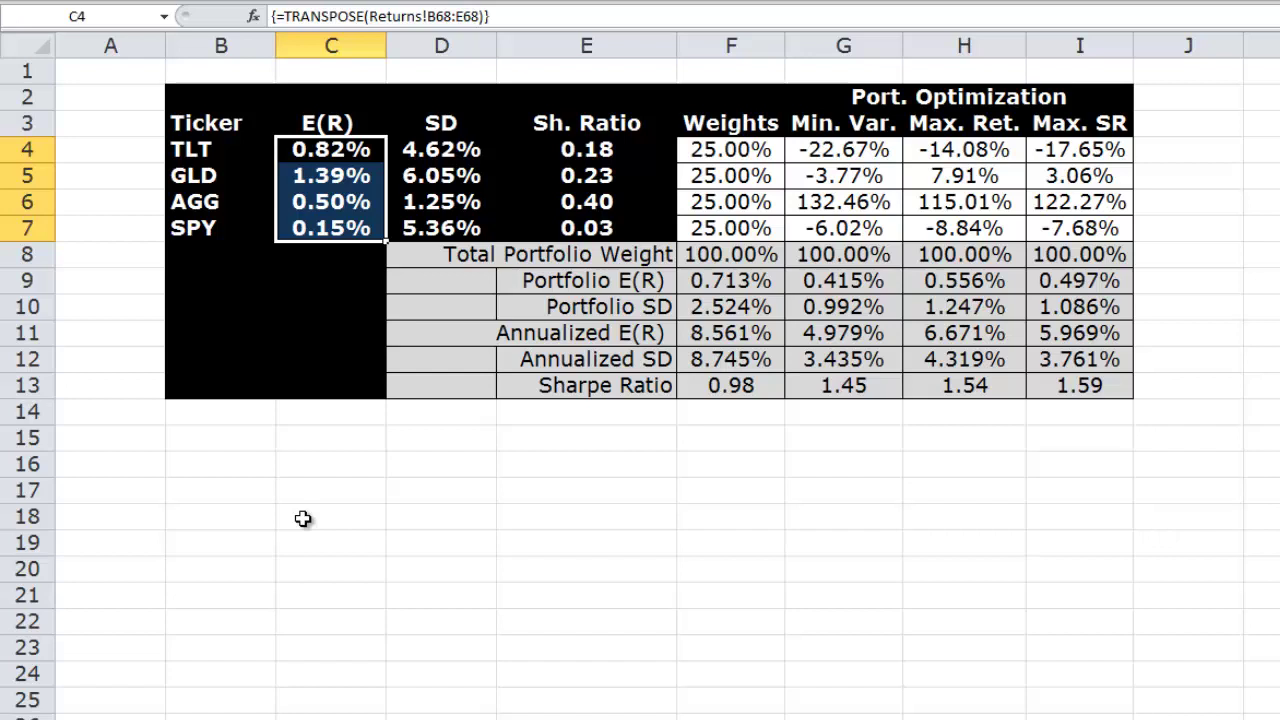
key(Down)
key(Up)
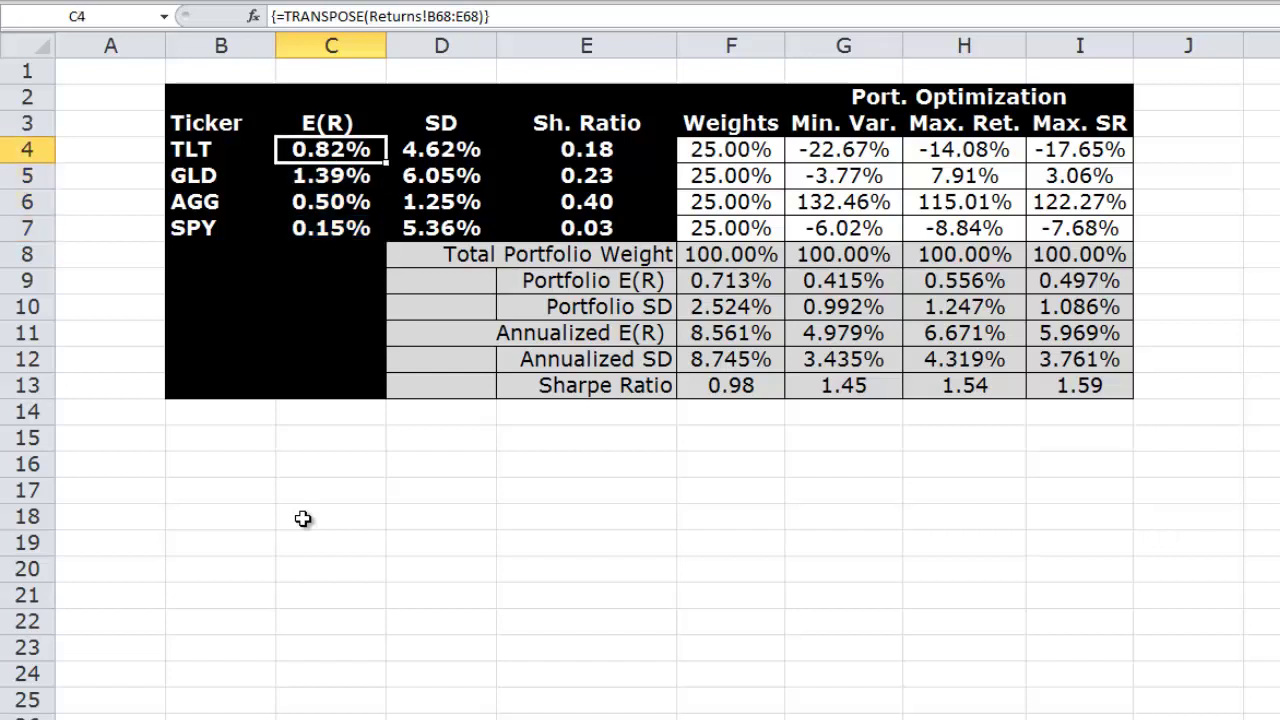
key(shift+Right)
key(shift+Down)
key(shift+Down)
key(shift+Down)
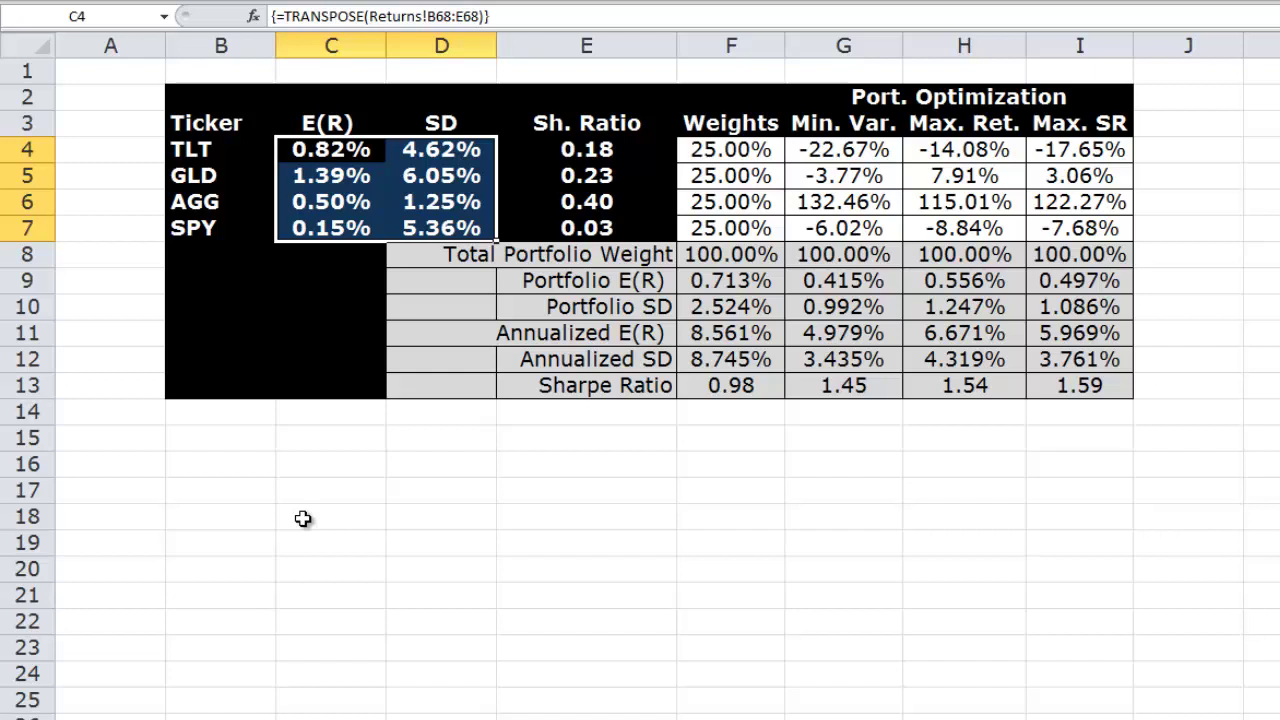
Review the weights, returns, SDs and Sharpe ratios of all four portfolios in F4:I13.
key(Right)
key(Right)
key(Right)
key(shift+Right)
key(shift+Right)
key(shift+Right)
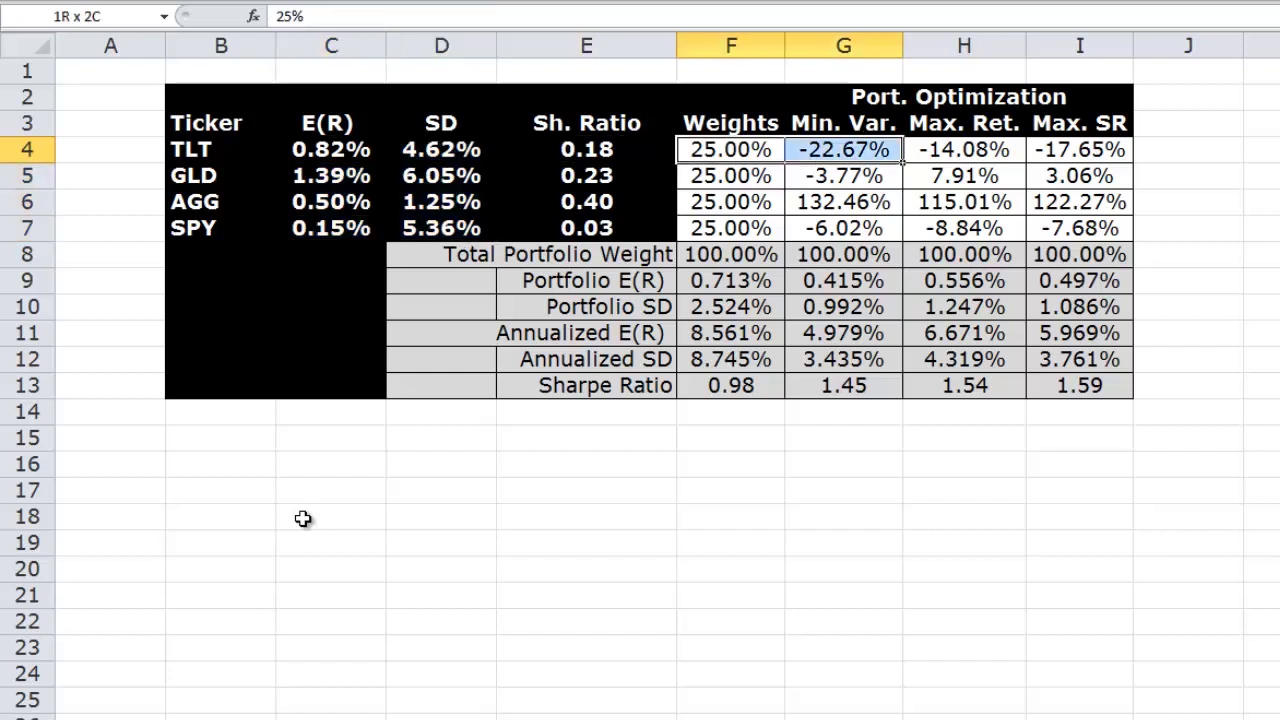
key(shift+Down)
key(shift+Down)
key(shift+Down)
key(shift+Down)
key(shift+Down)
key(shift+Down)
key(shift+Down)
key(shift+Down)
key(shift+Down)
key(shift+Down)
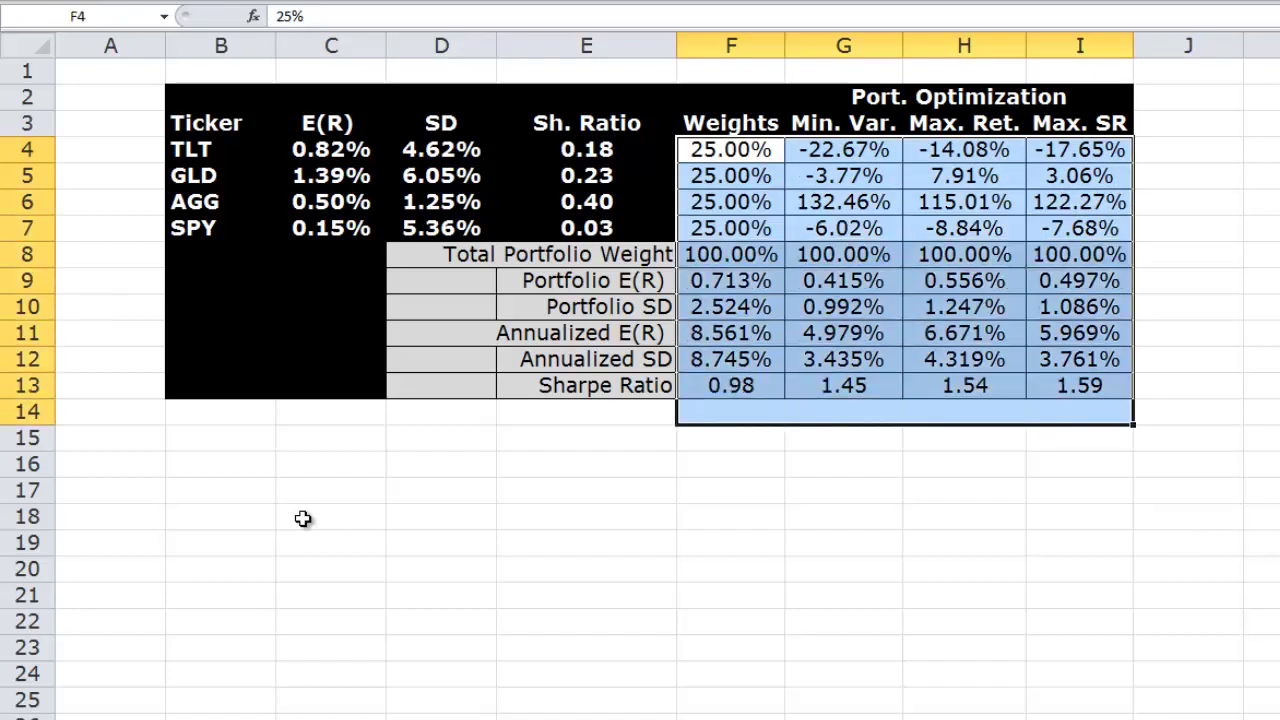
key(shift+Up)
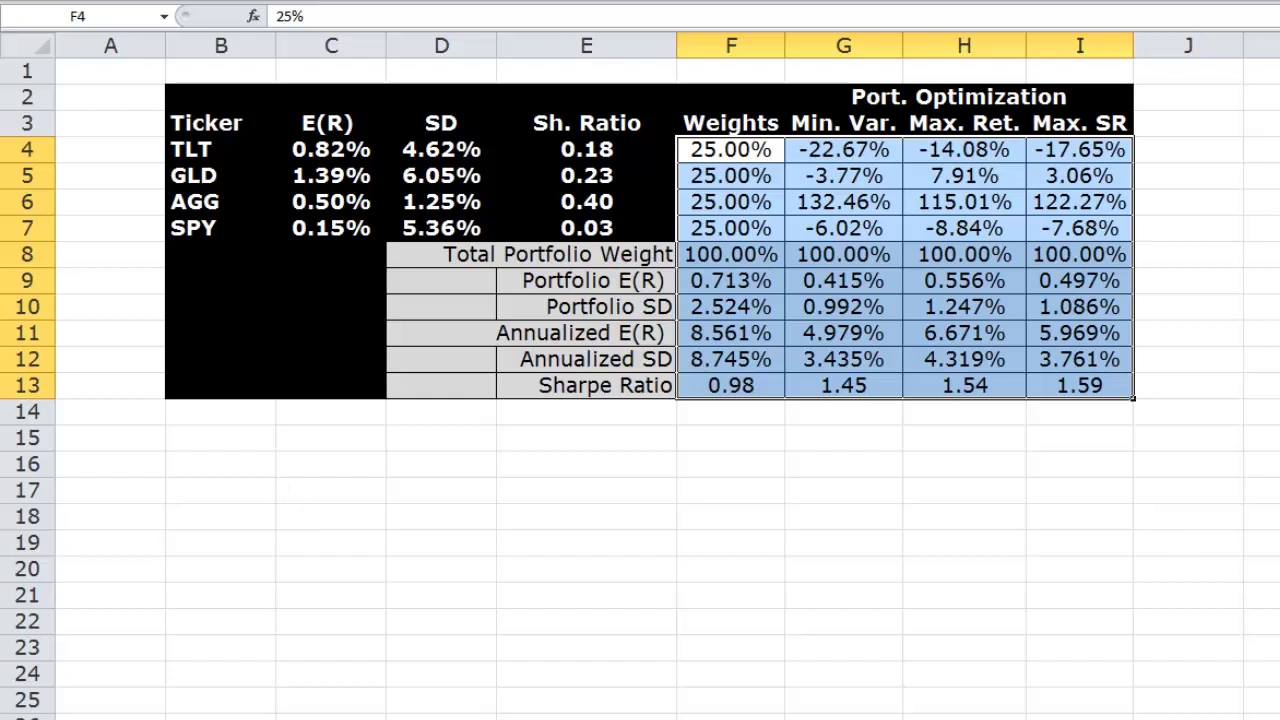
click(342, 718)
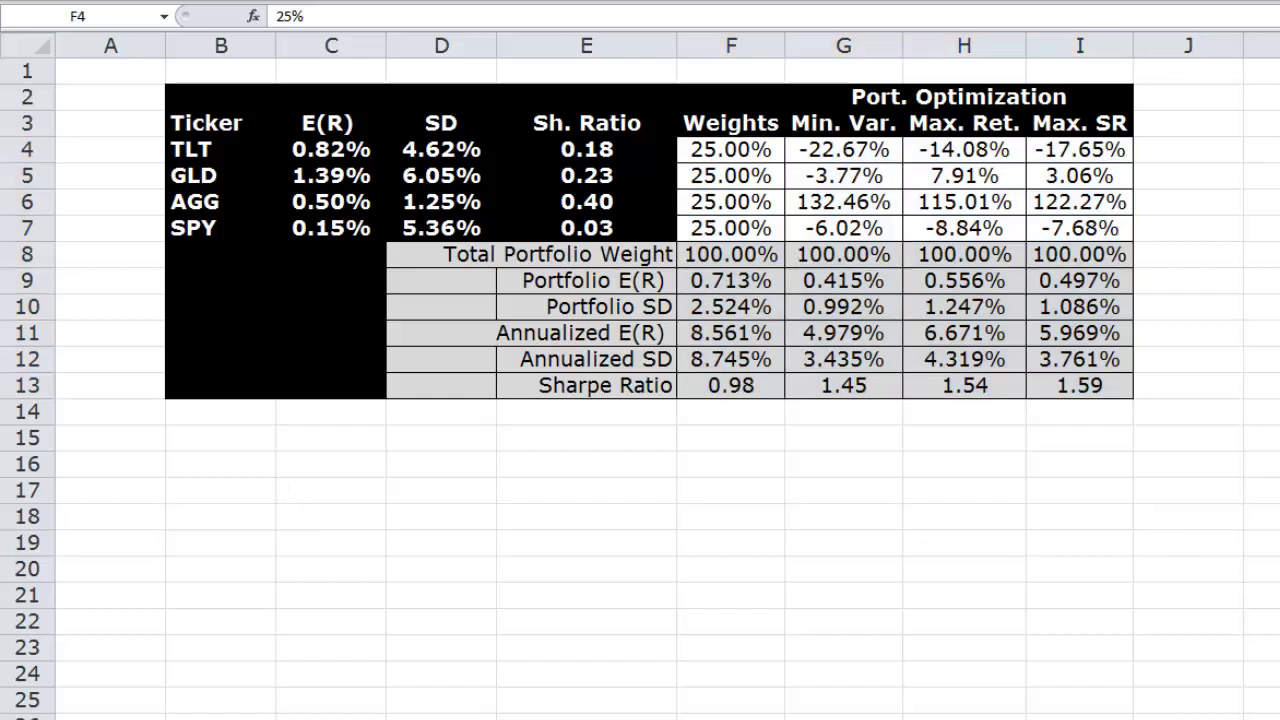